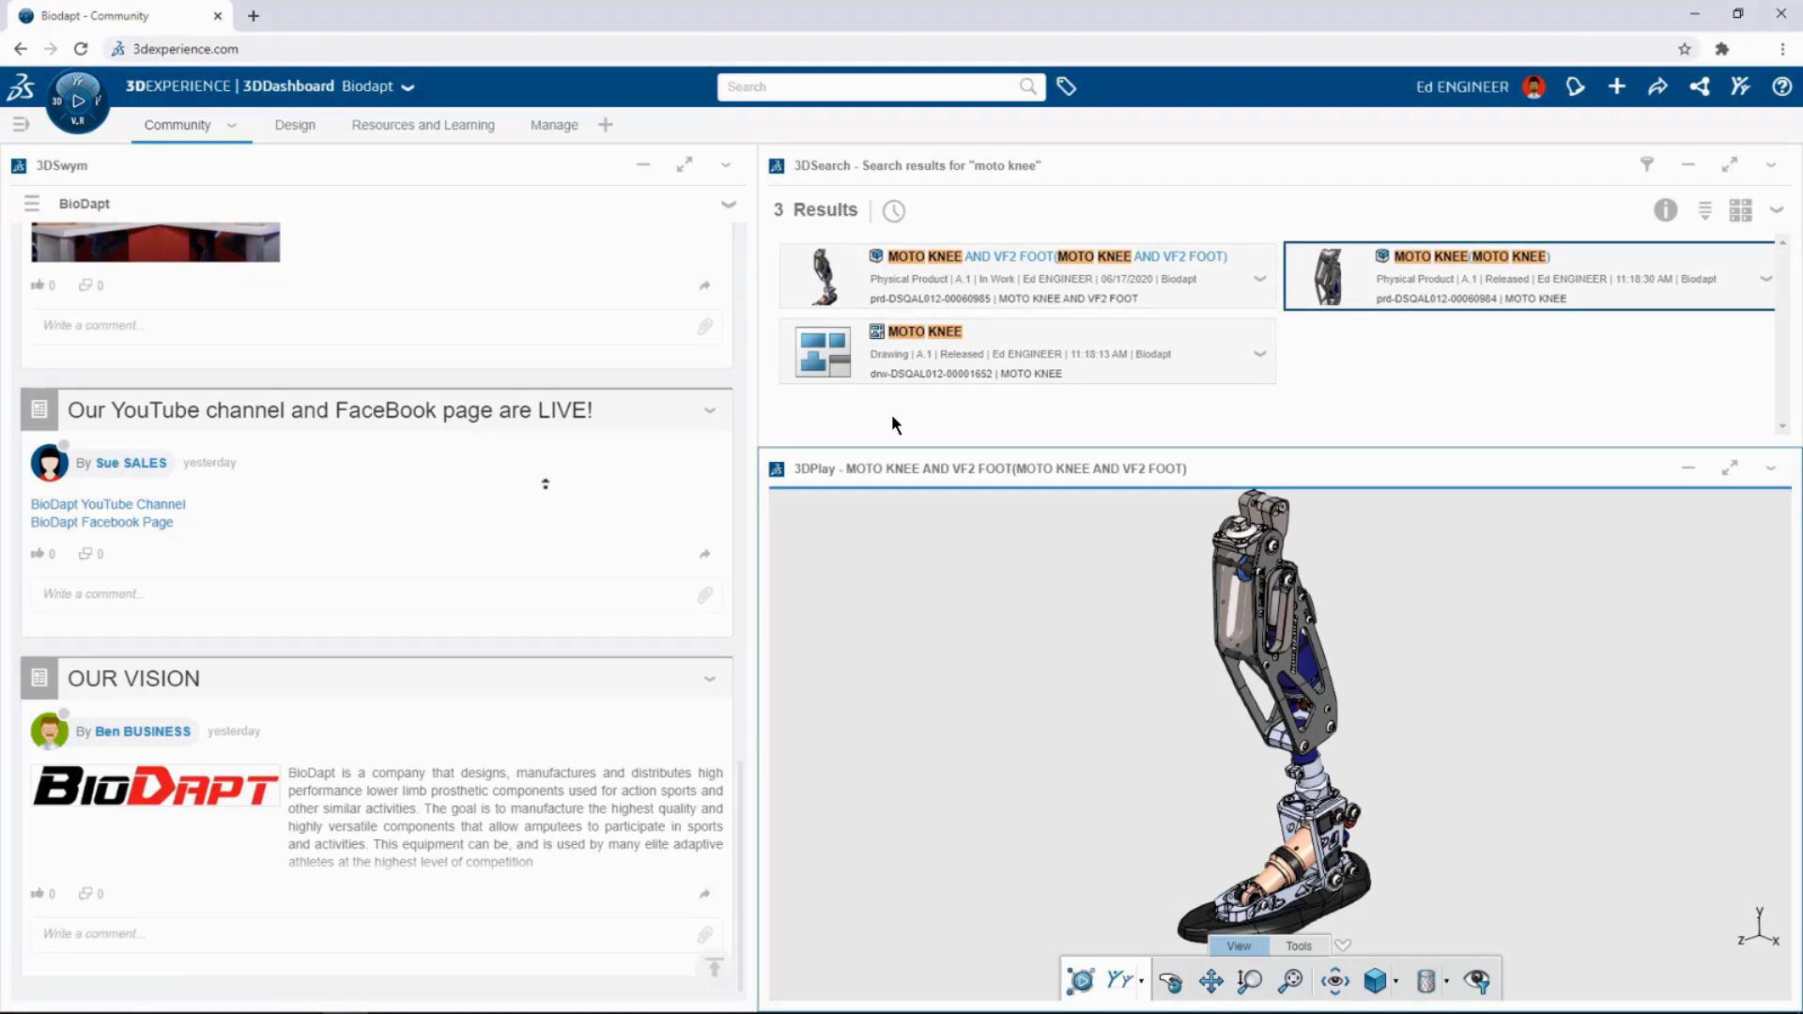
Find the Pin Deflection & Range of Motion post in the BioDapt community and read its redesign request.
{"action": "scroll", "coordinate": [540, 474], "scroll_direction": "up", "scroll_amount": 2}
{"action": "scroll", "coordinate": [540, 469], "scroll_direction": "up", "scroll_amount": 3}
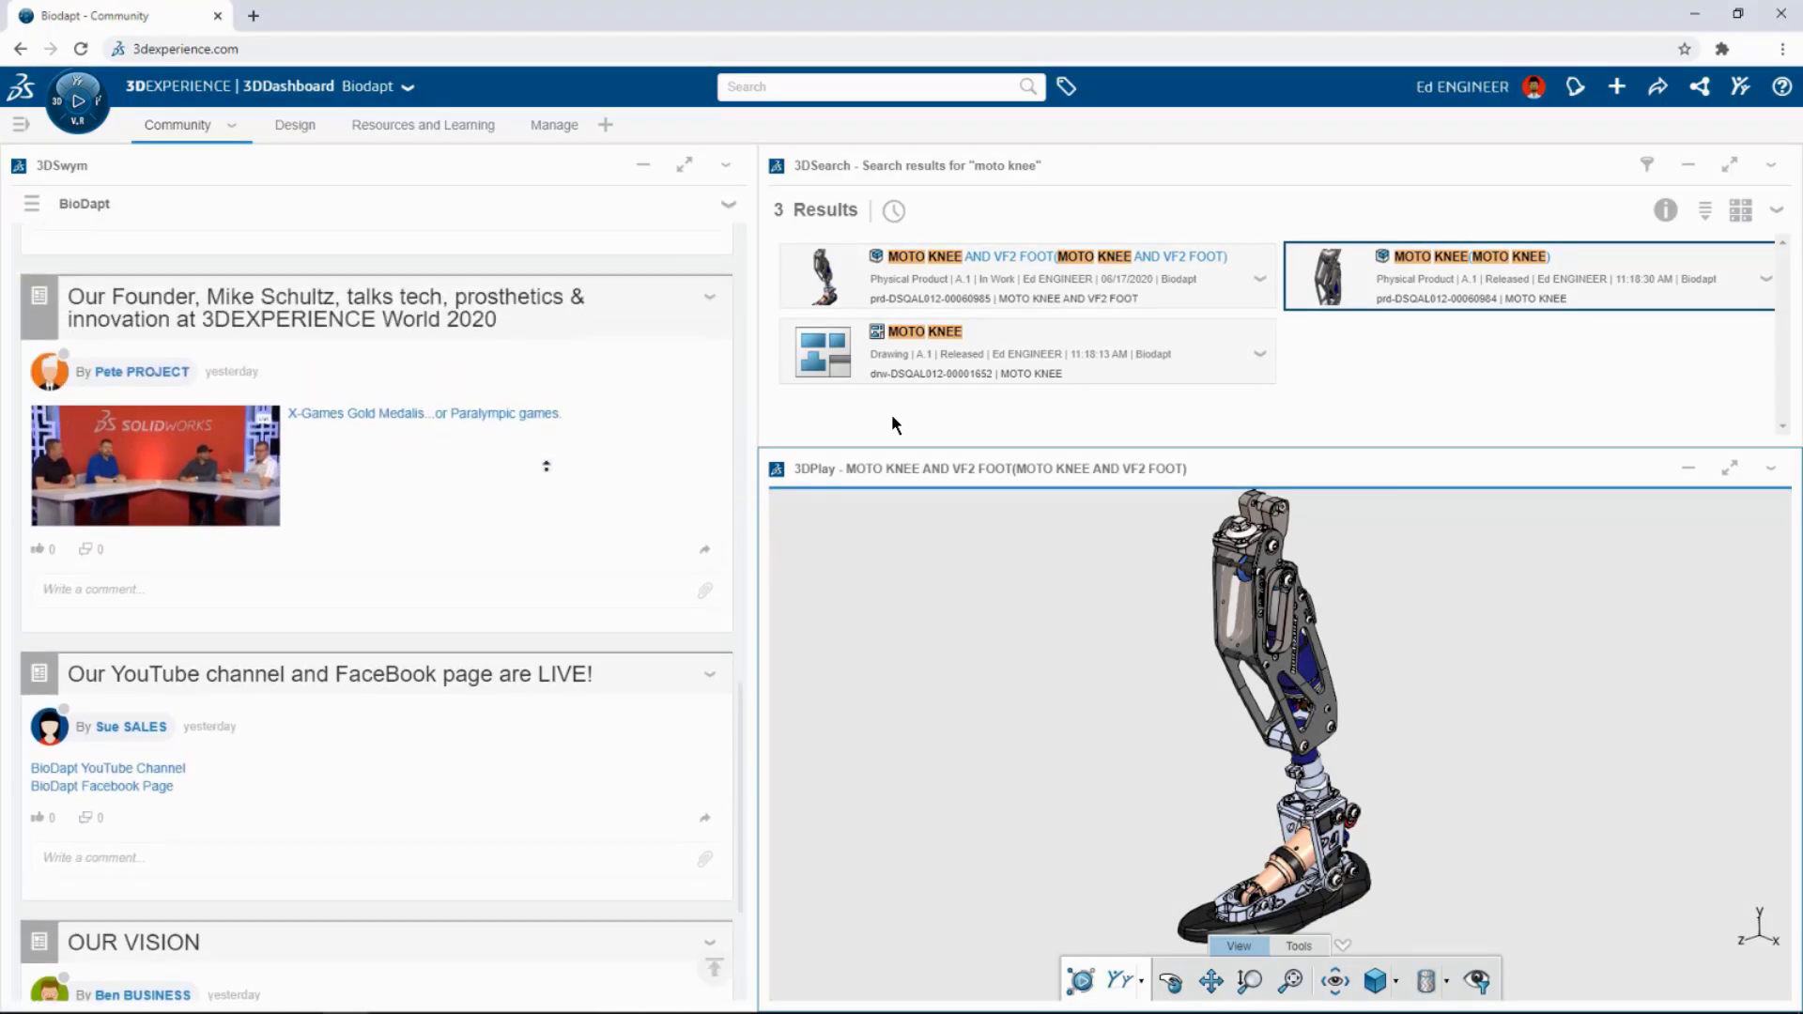
{"action": "scroll", "coordinate": [607, 410], "scroll_direction": "up", "scroll_amount": 4}
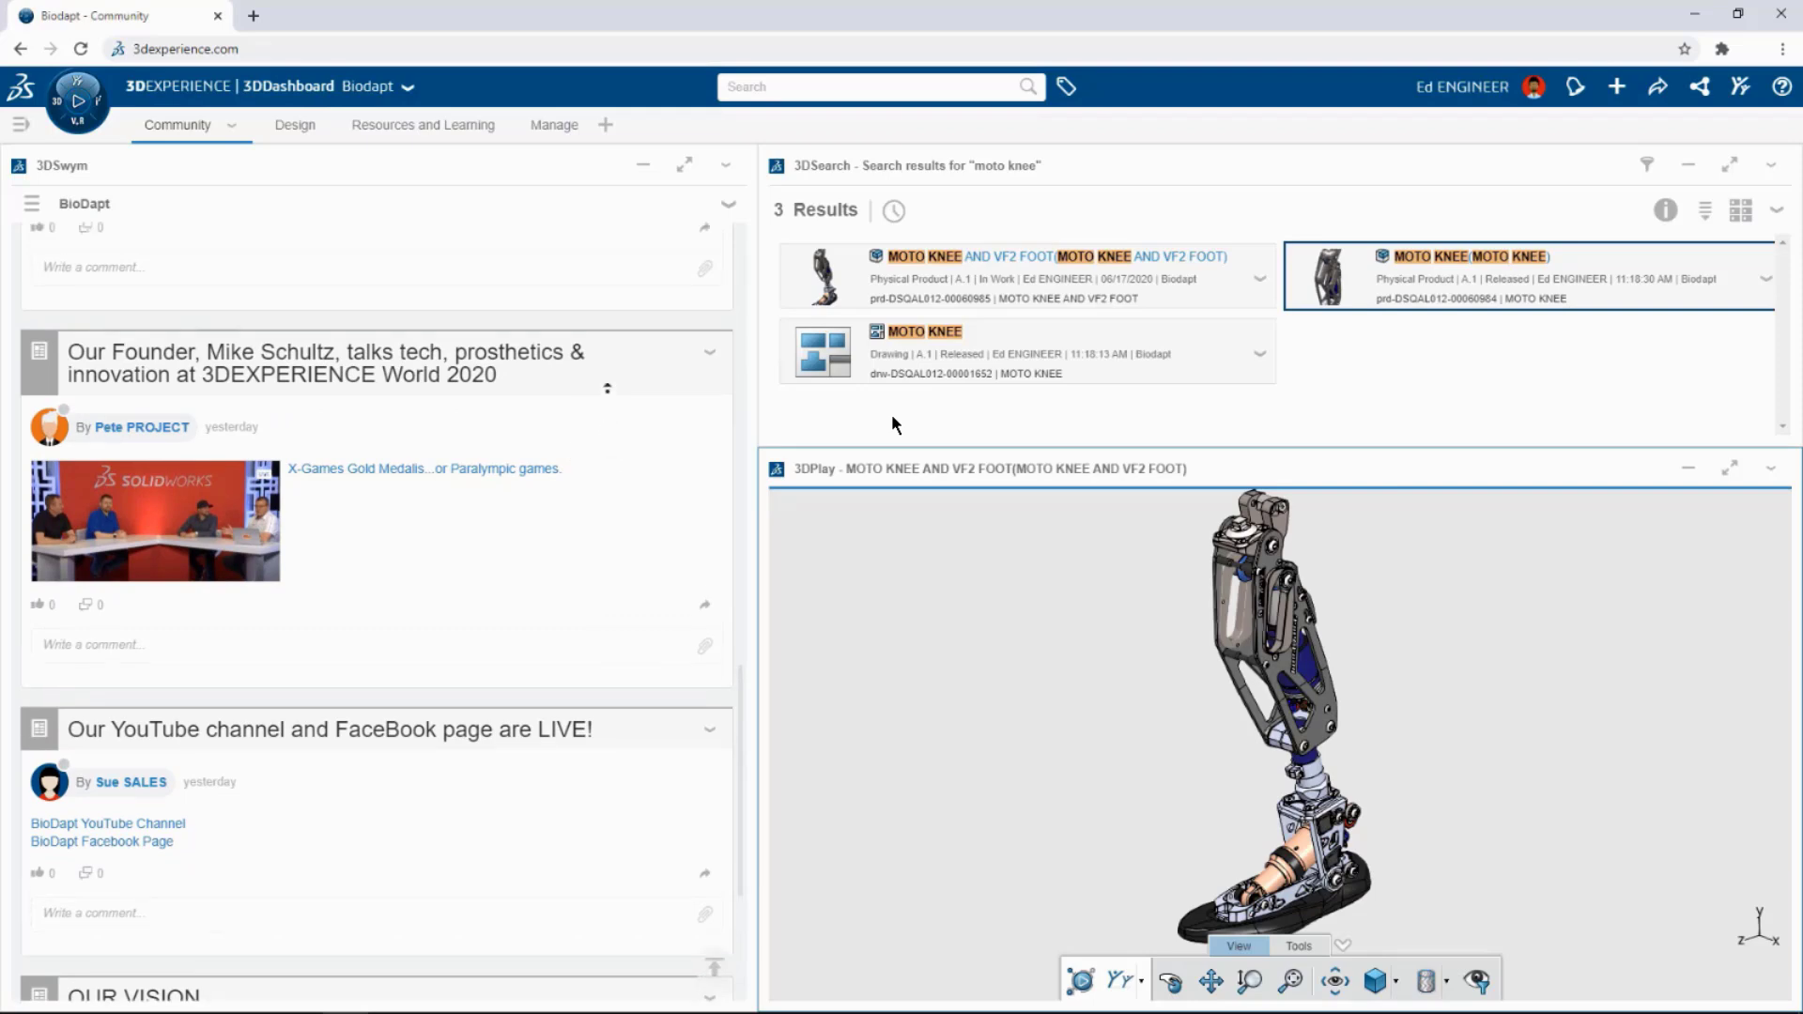
{"action": "scroll", "coordinate": [607, 385], "scroll_direction": "up", "scroll_amount": 4}
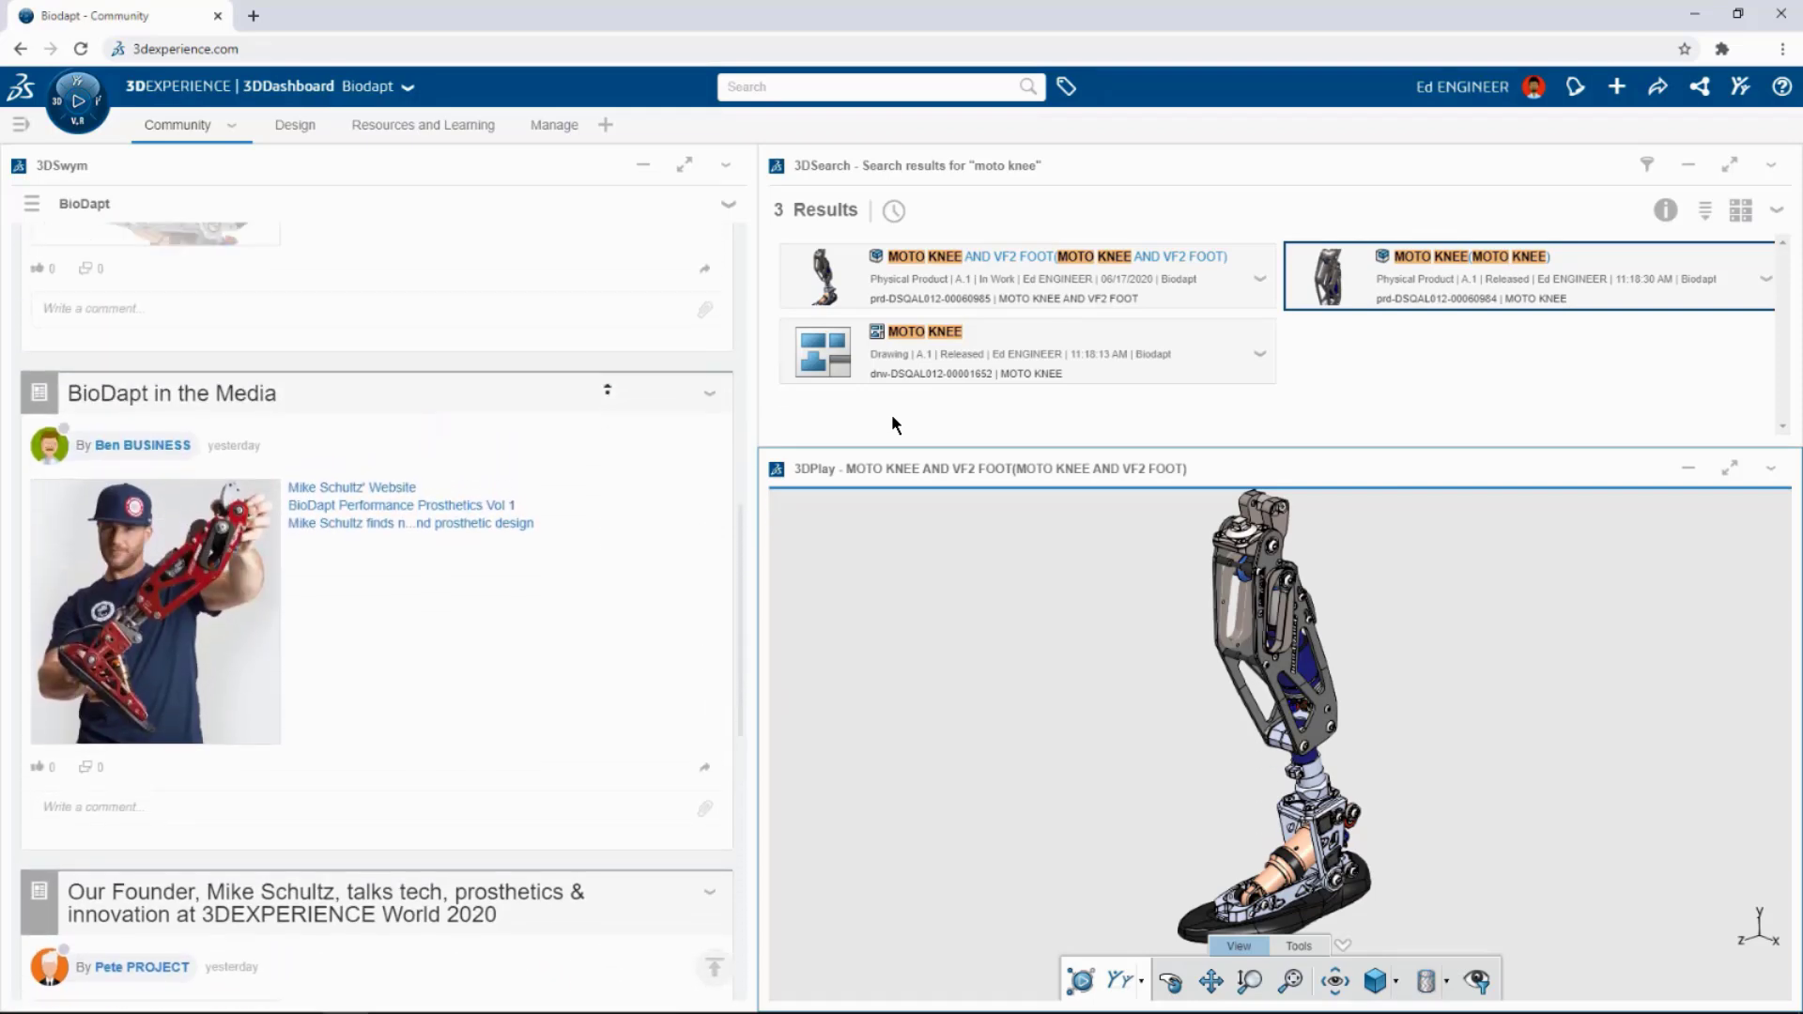
{"action": "scroll", "coordinate": [612, 448], "scroll_direction": "up", "scroll_amount": 5}
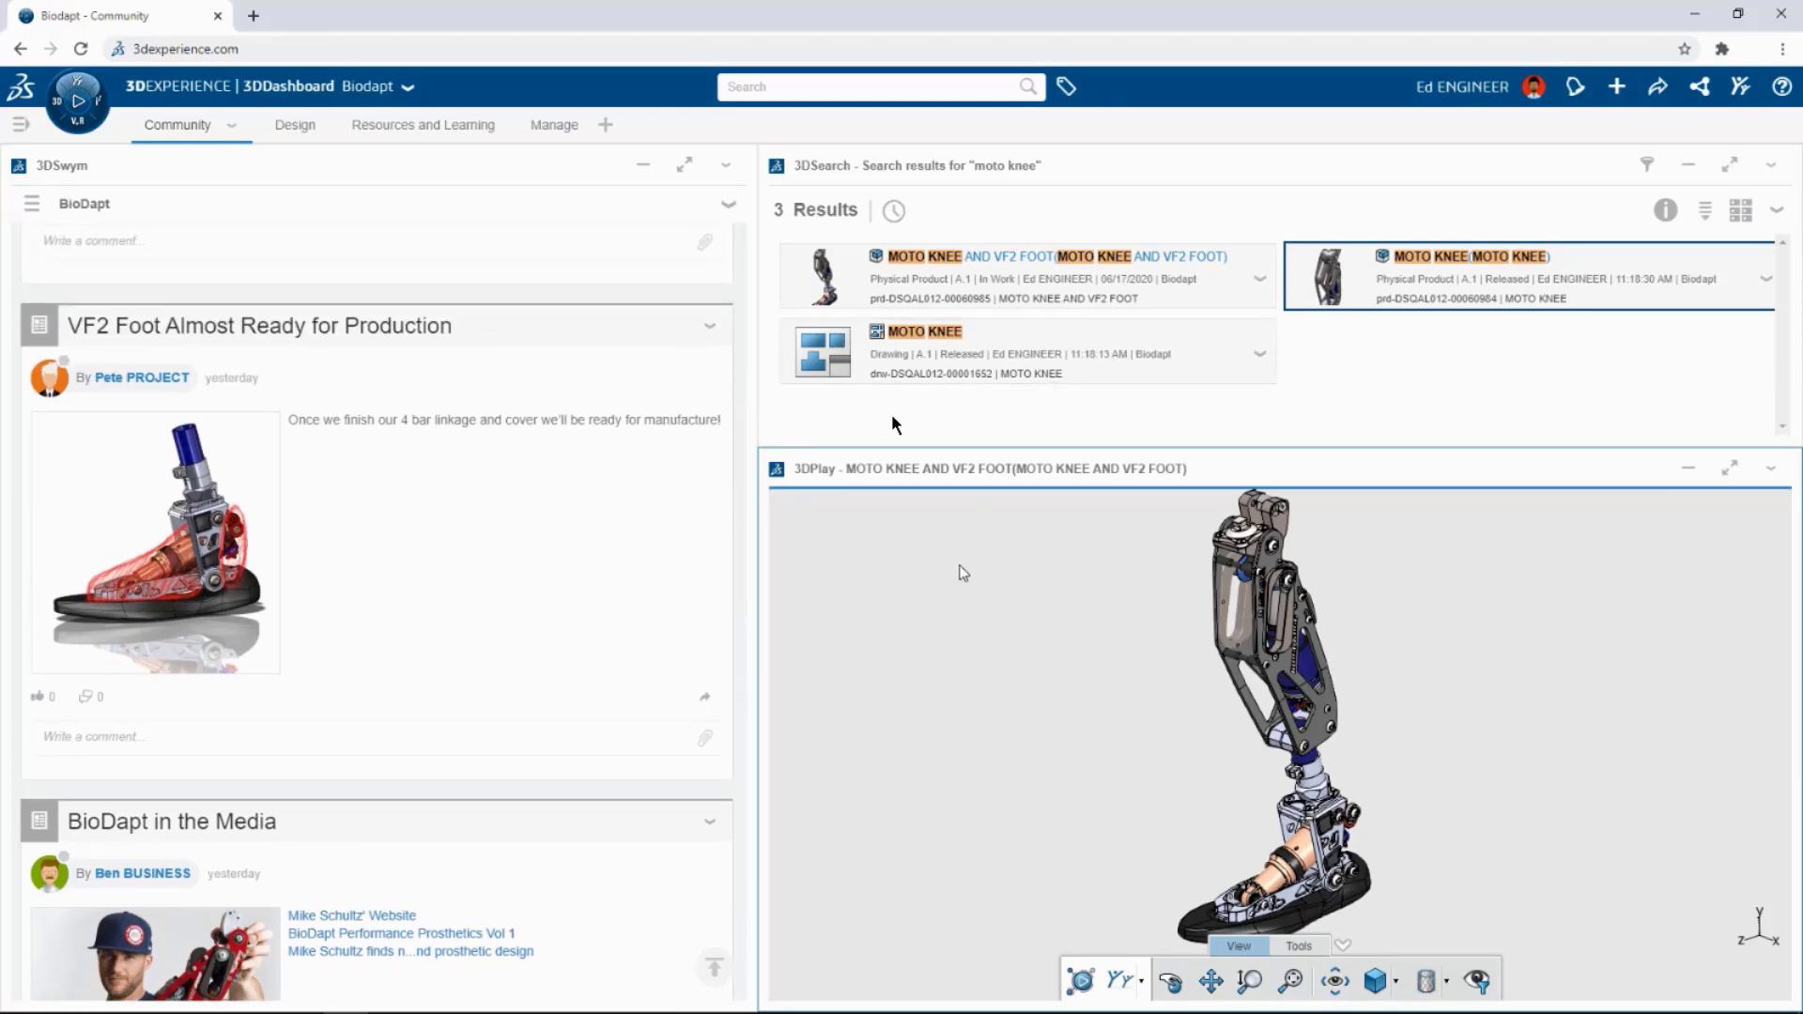
{"action": "mouse_move", "coordinate": [1286, 706]}
{"action": "left_mouse_down"}
{"action": "mouse_move", "coordinate": [1266, 684]}
{"action": "mouse_move", "coordinate": [892, 664]}
{"action": "mouse_move", "coordinate": [1308, 698]}
{"action": "left_mouse_up"}
{"action": "scroll", "coordinate": [531, 489], "scroll_direction": "up", "scroll_amount": 5}
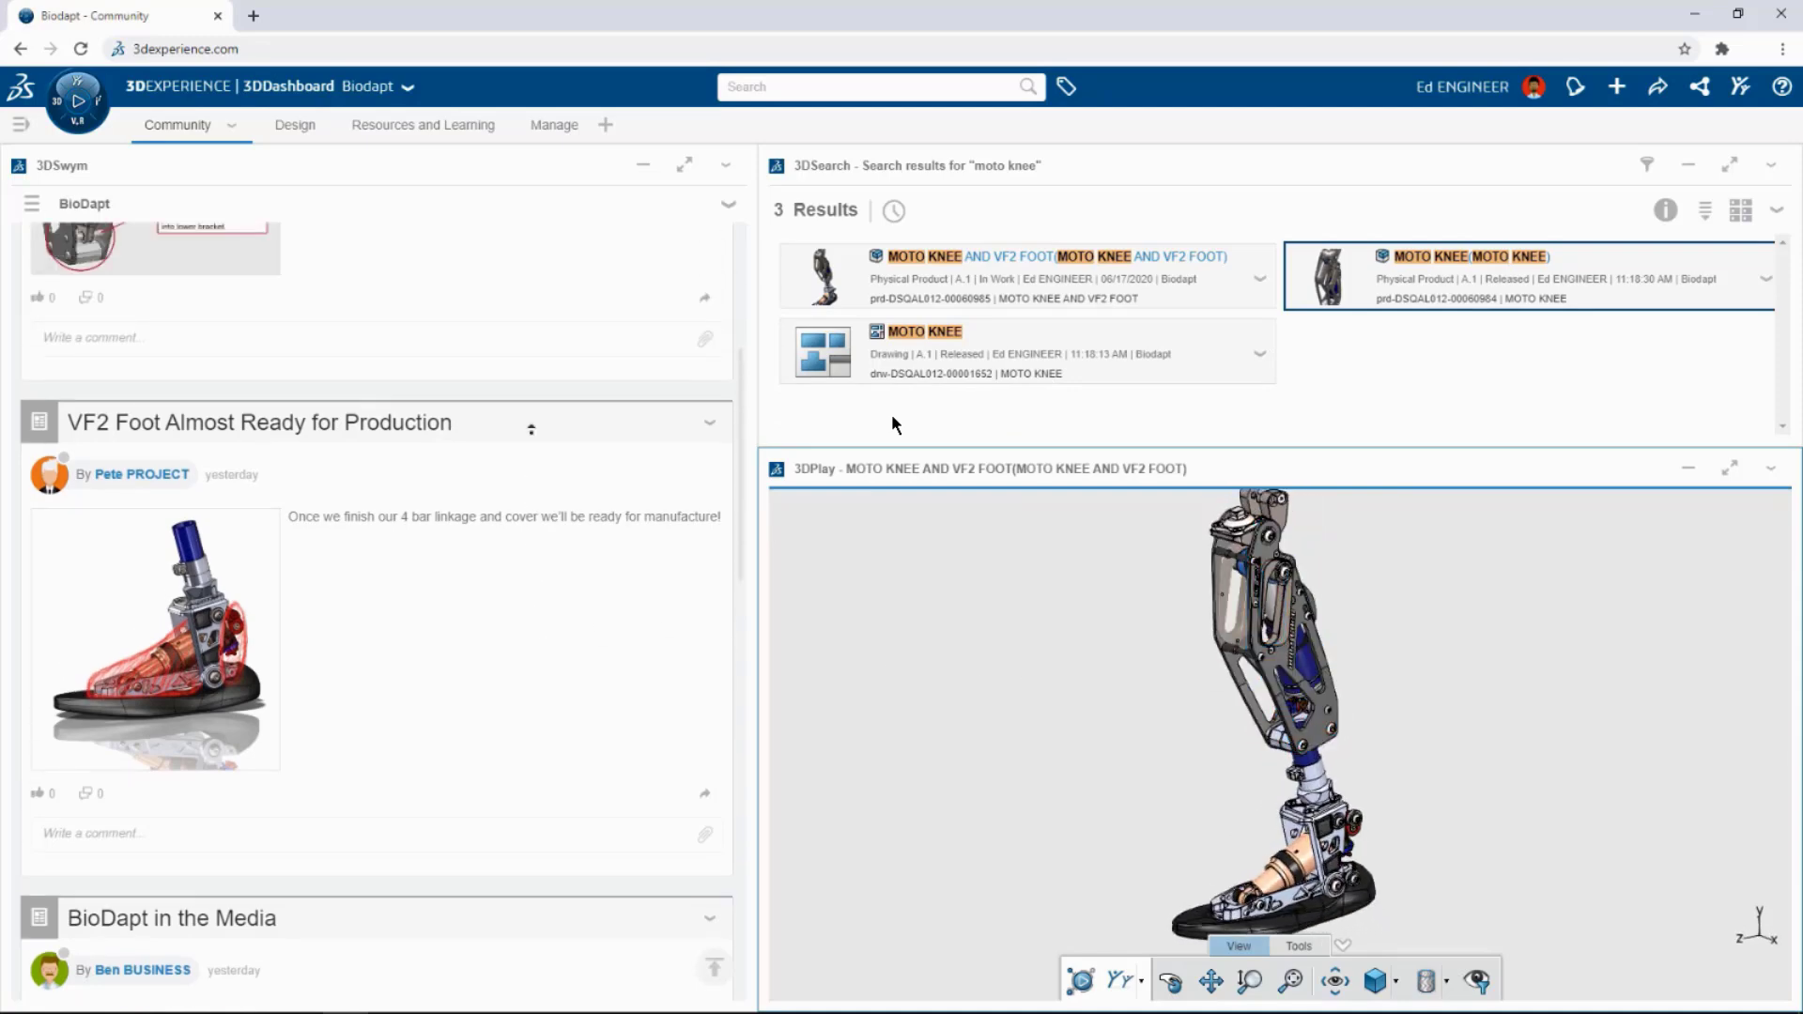
{"action": "left_click", "coordinate": [434, 477]}
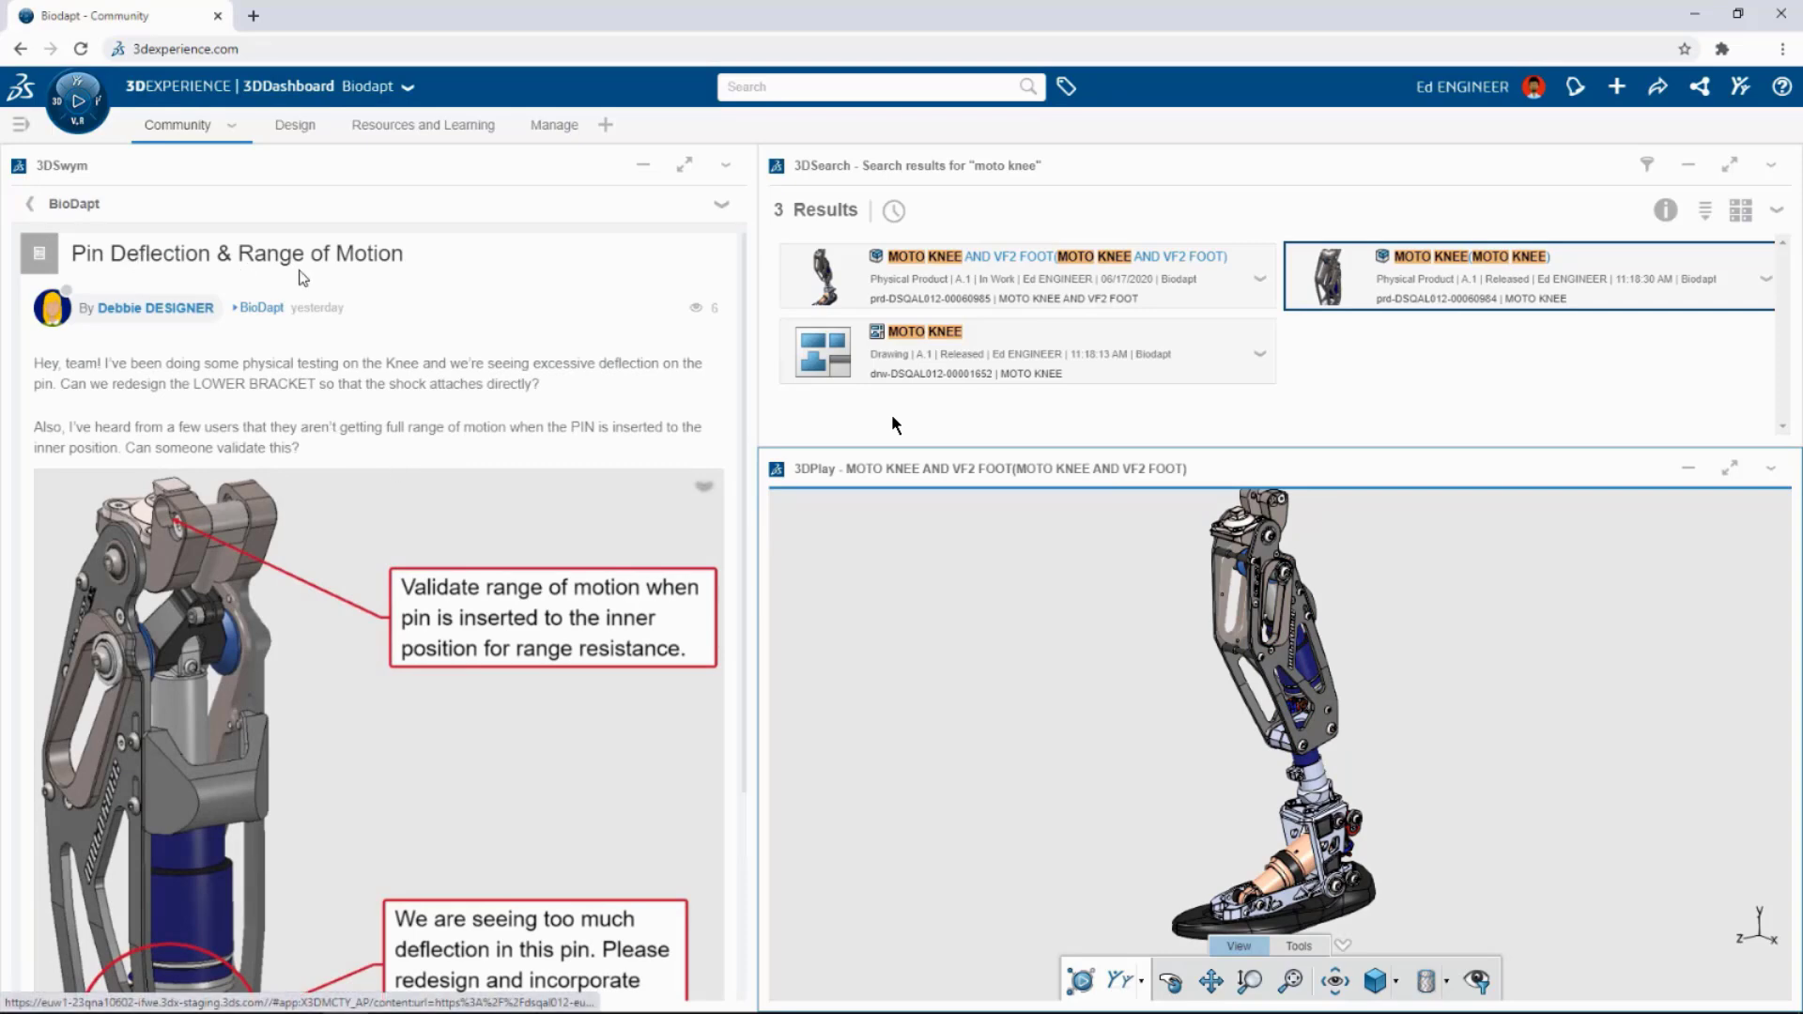
{"action": "scroll", "coordinate": [519, 472], "scroll_direction": "down", "scroll_amount": 2}
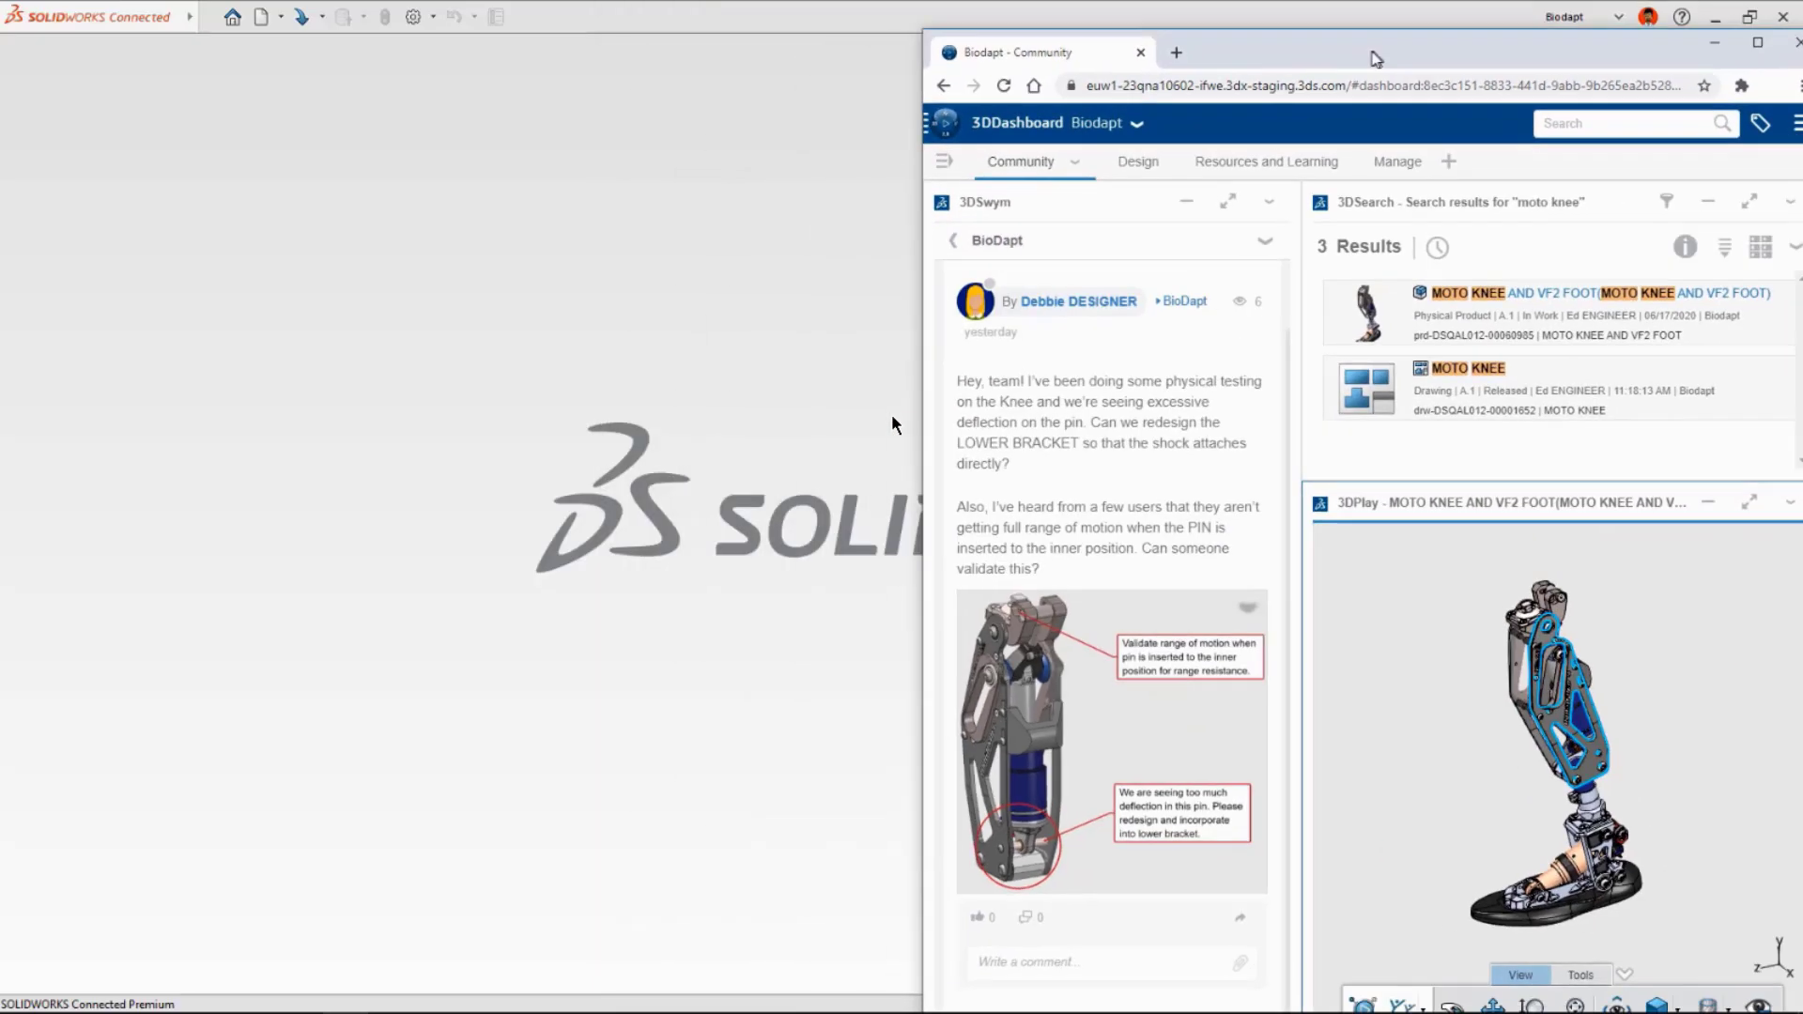
Open the released MOTO KNEE physical product from the 3DSearch results in SOLIDWORKS and inspect the assembly.
{"action": "mouse_move", "coordinate": [1437, 373]}
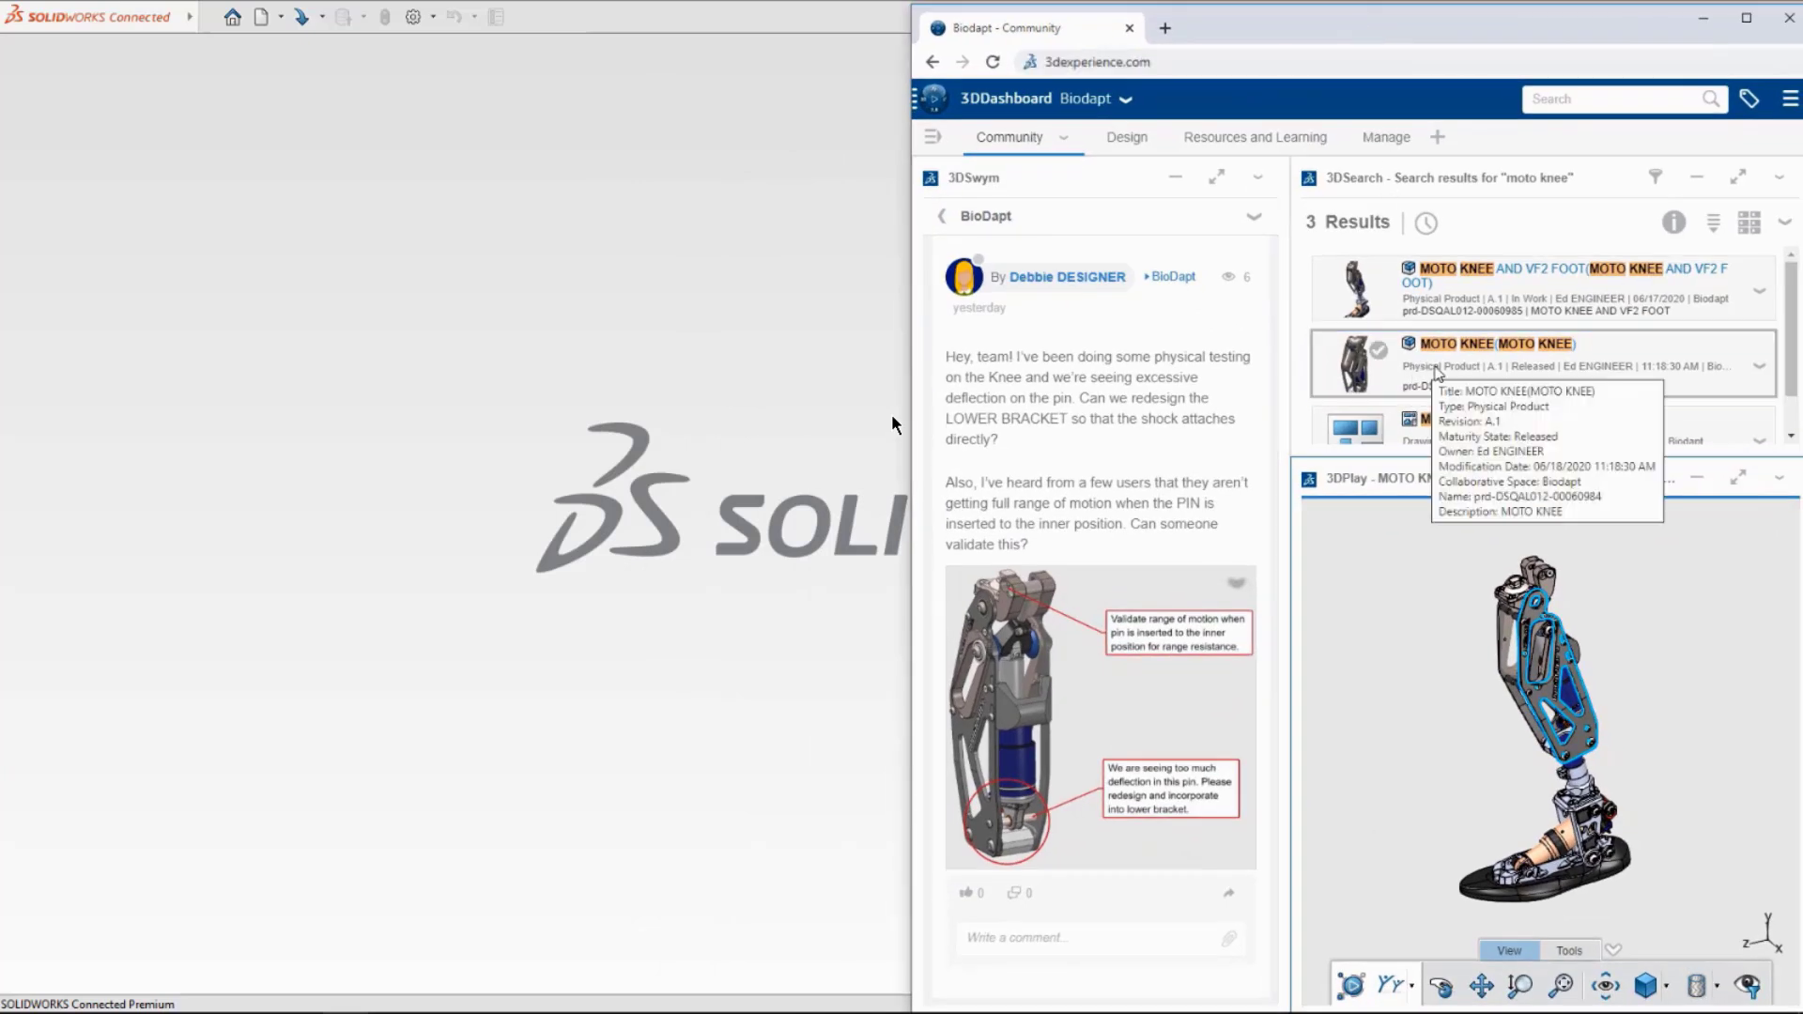
{"action": "left_click_drag", "start_coordinate": [1436, 373], "coordinate": [801, 391]}
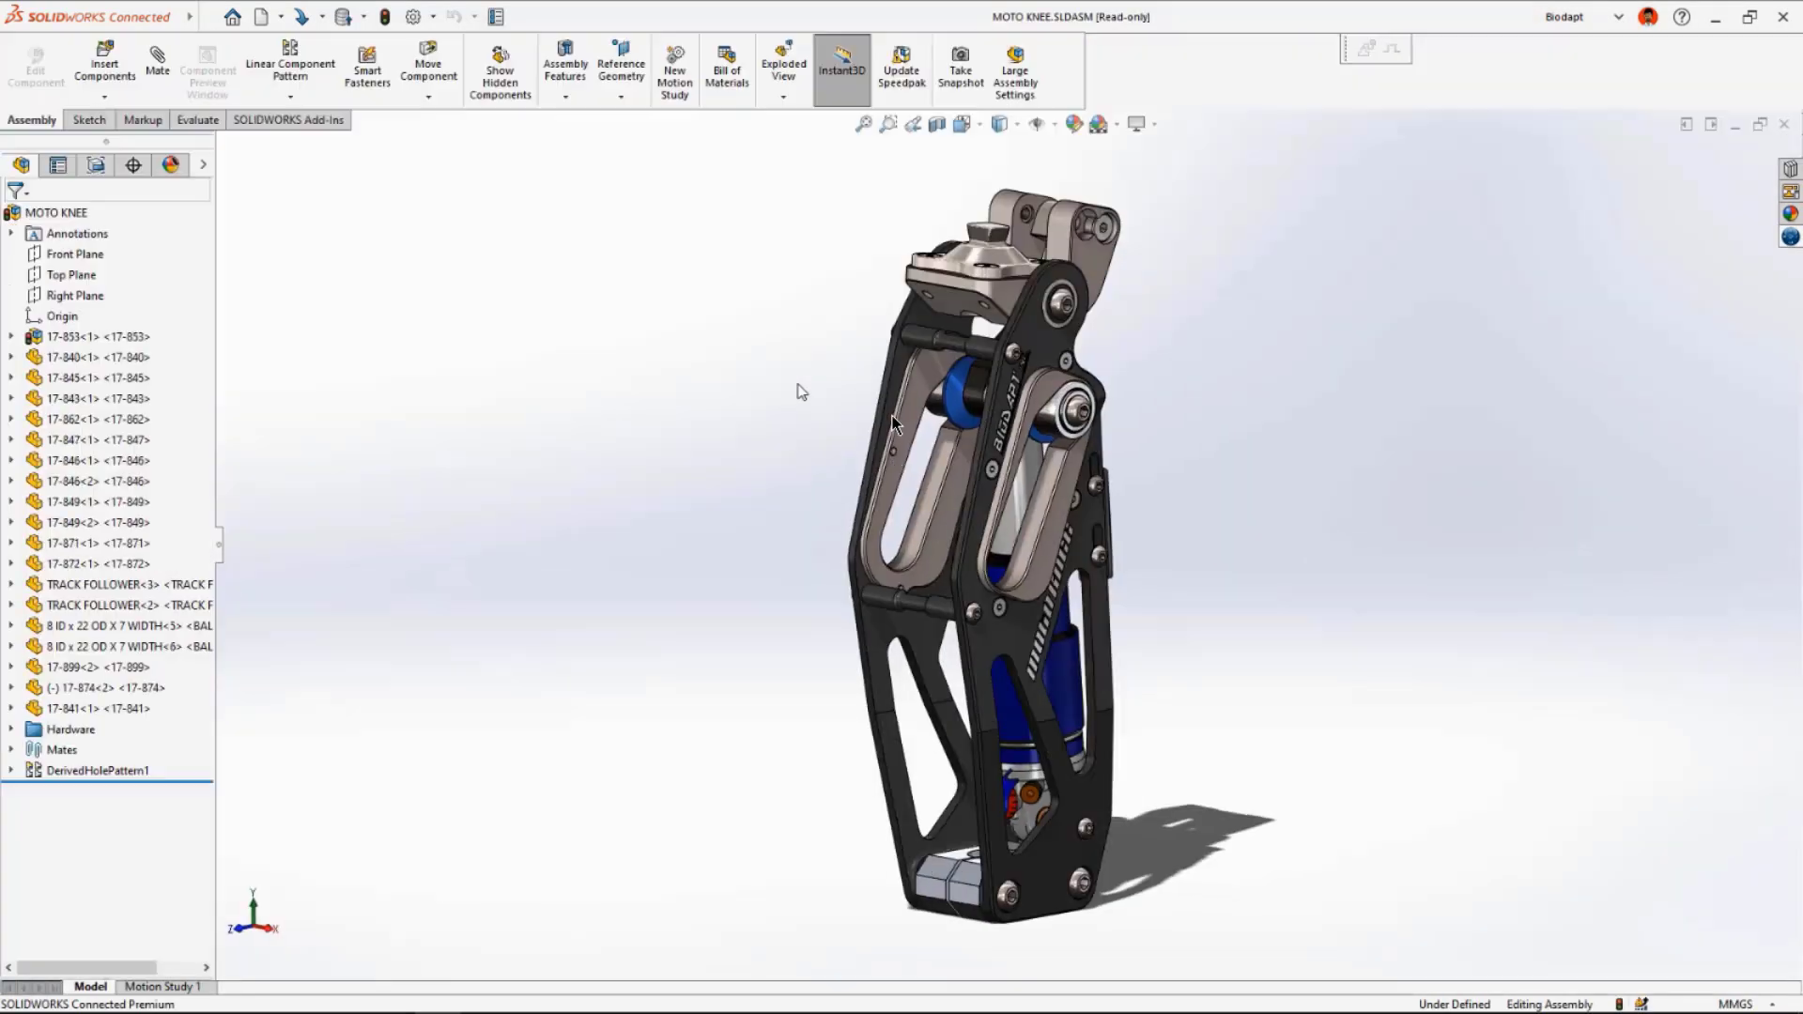
{"action": "left_click", "coordinate": [1042, 549]}
{"action": "middle_click_drag", "start_coordinate": [1054, 543], "coordinate": [824, 573]}
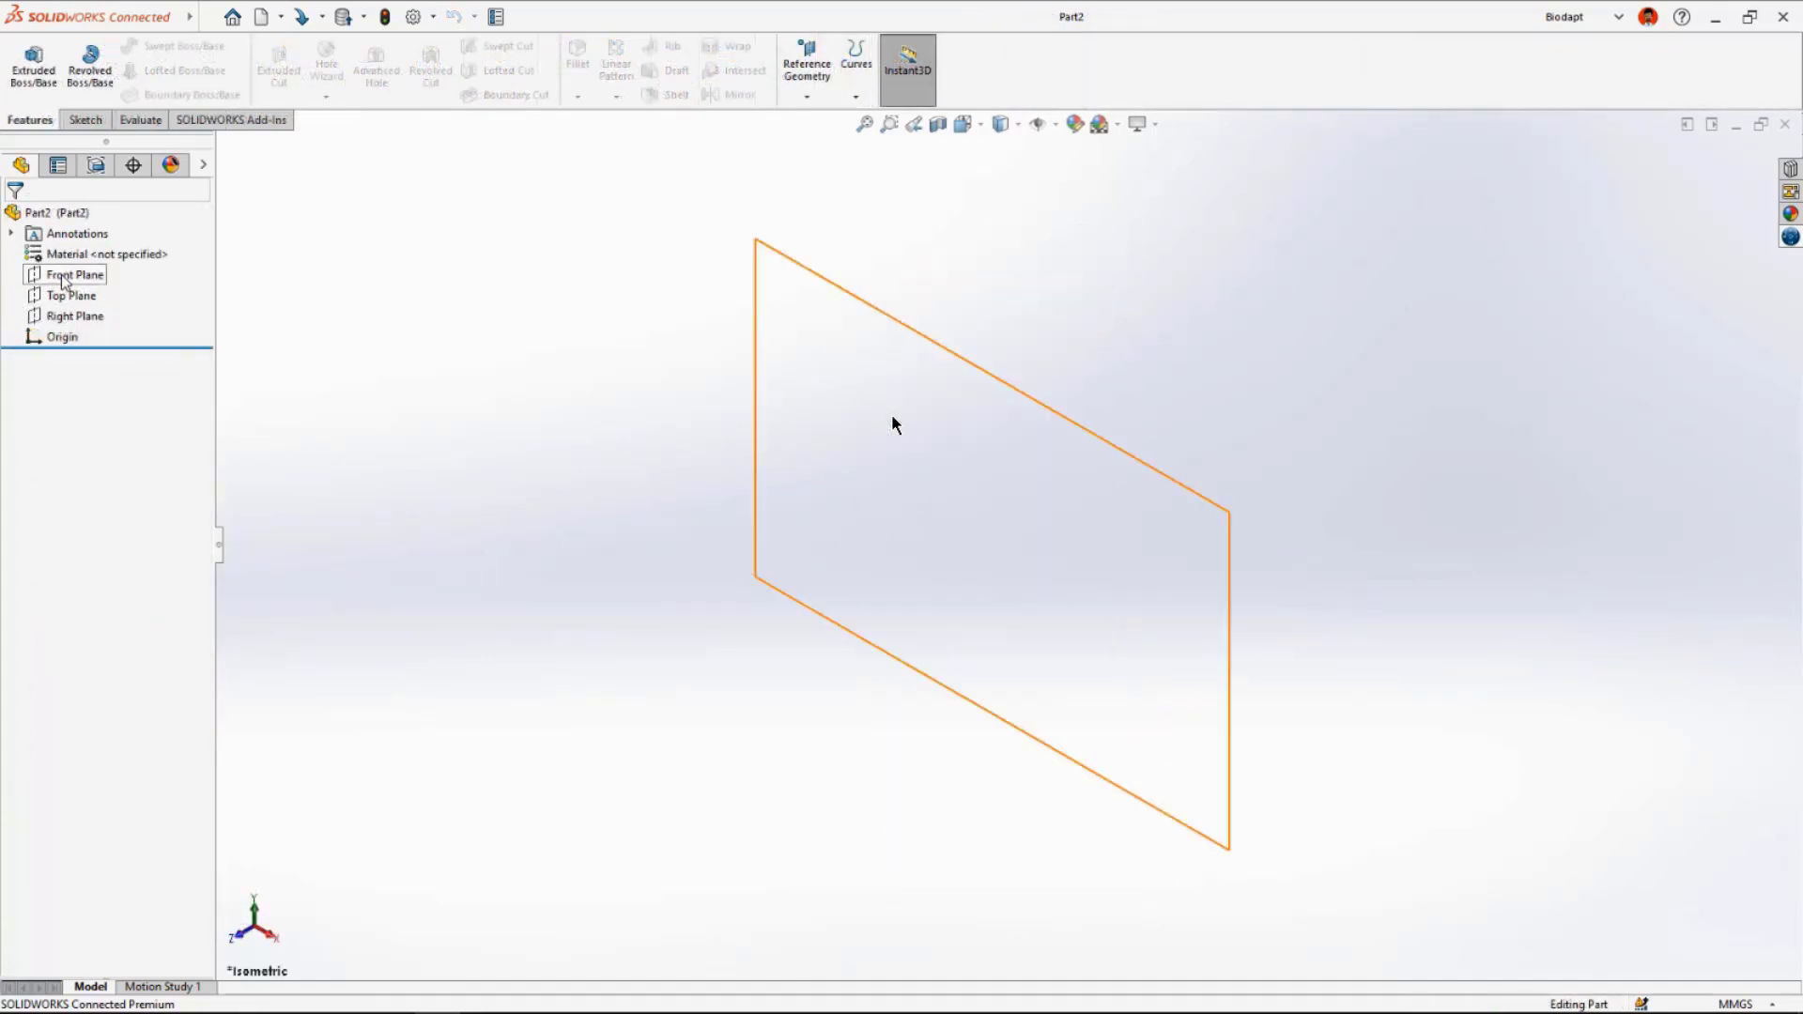
Sketch a center rectangle 65 mm wide and 25 mm high at the origin on the Front Plane.
{"action": "left_click", "coordinate": [70, 275]}
{"action": "left_click", "coordinate": [82, 216]}
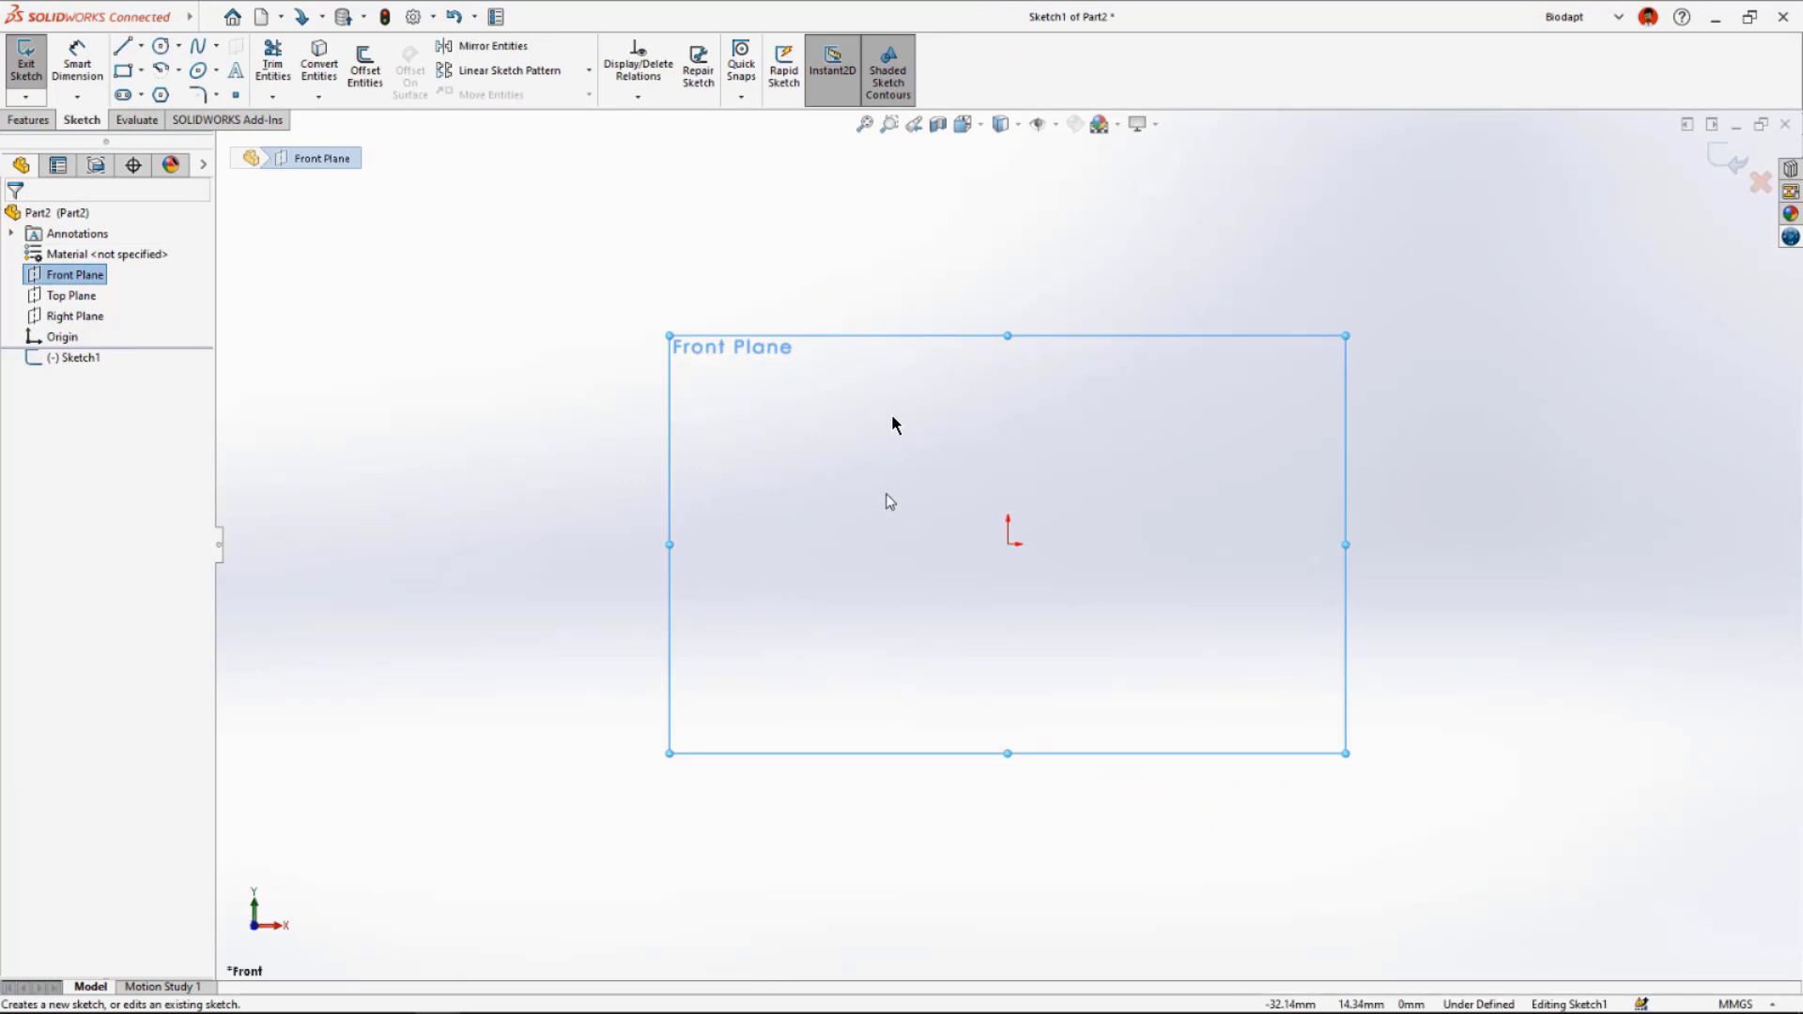
{"action": "left_click", "coordinate": [1007, 543]}
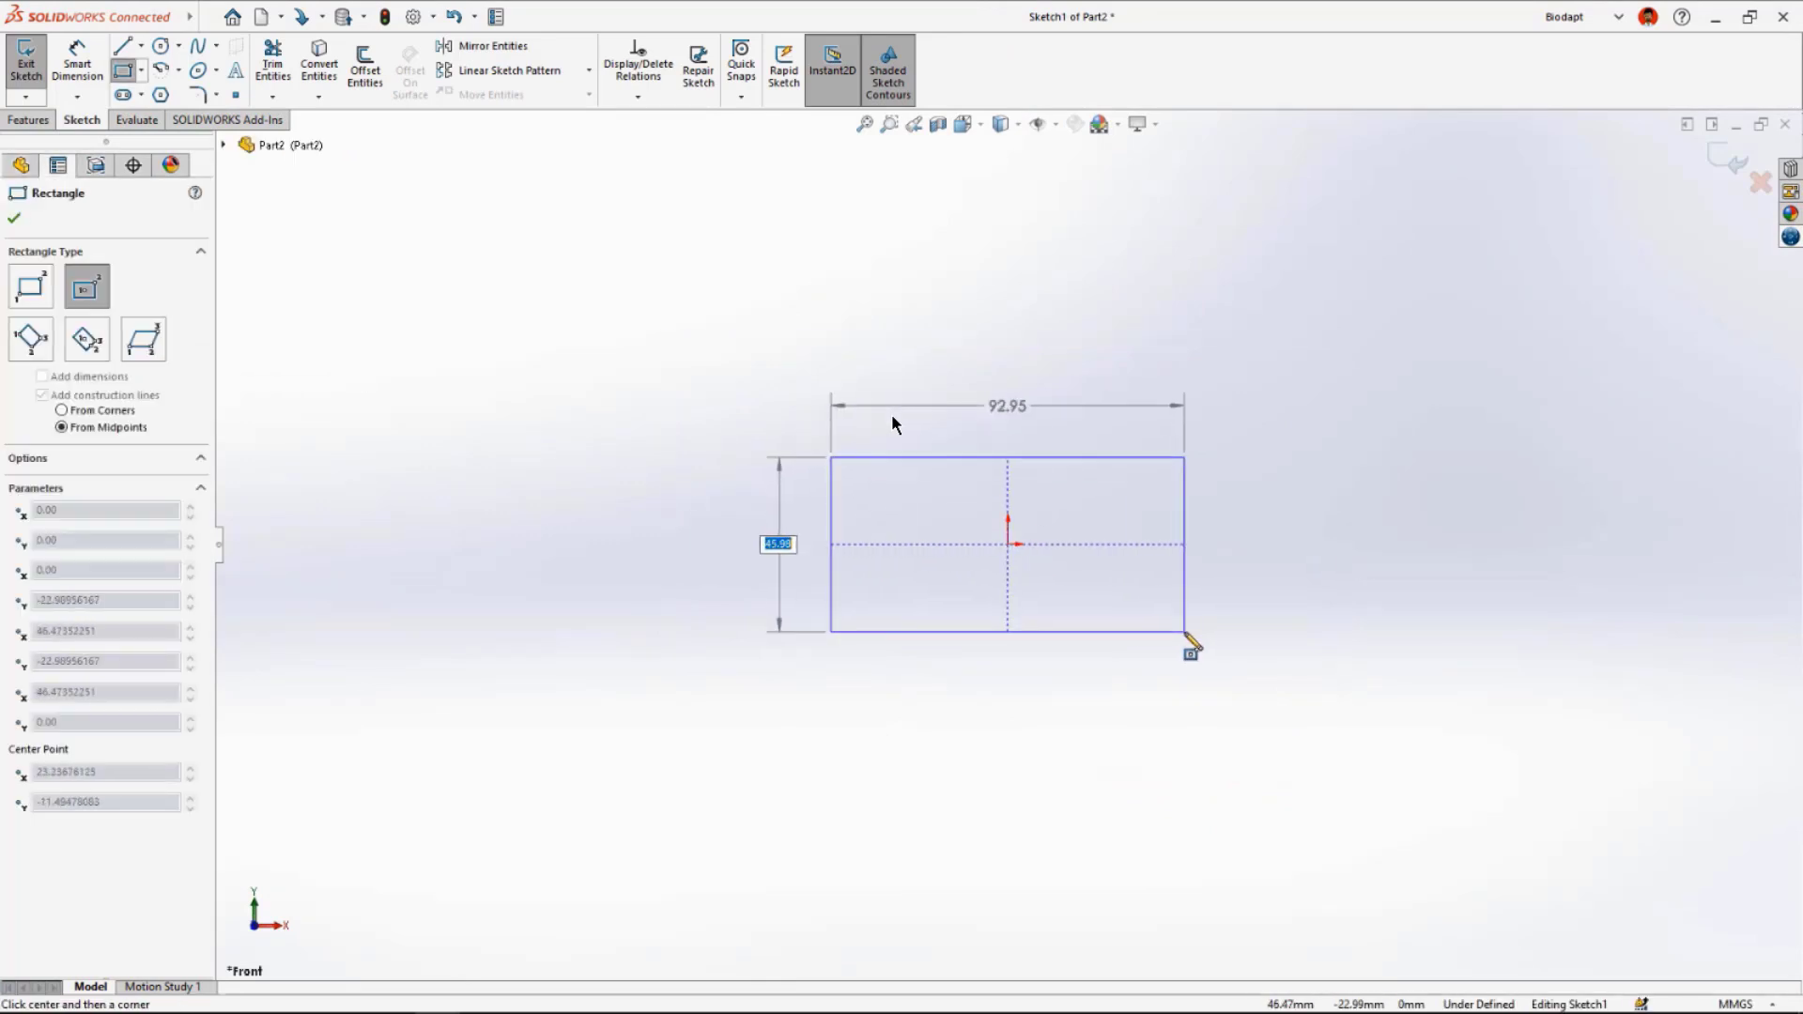
{"action": "type", "text": "65"}
{"action": "key", "text": "Return"}
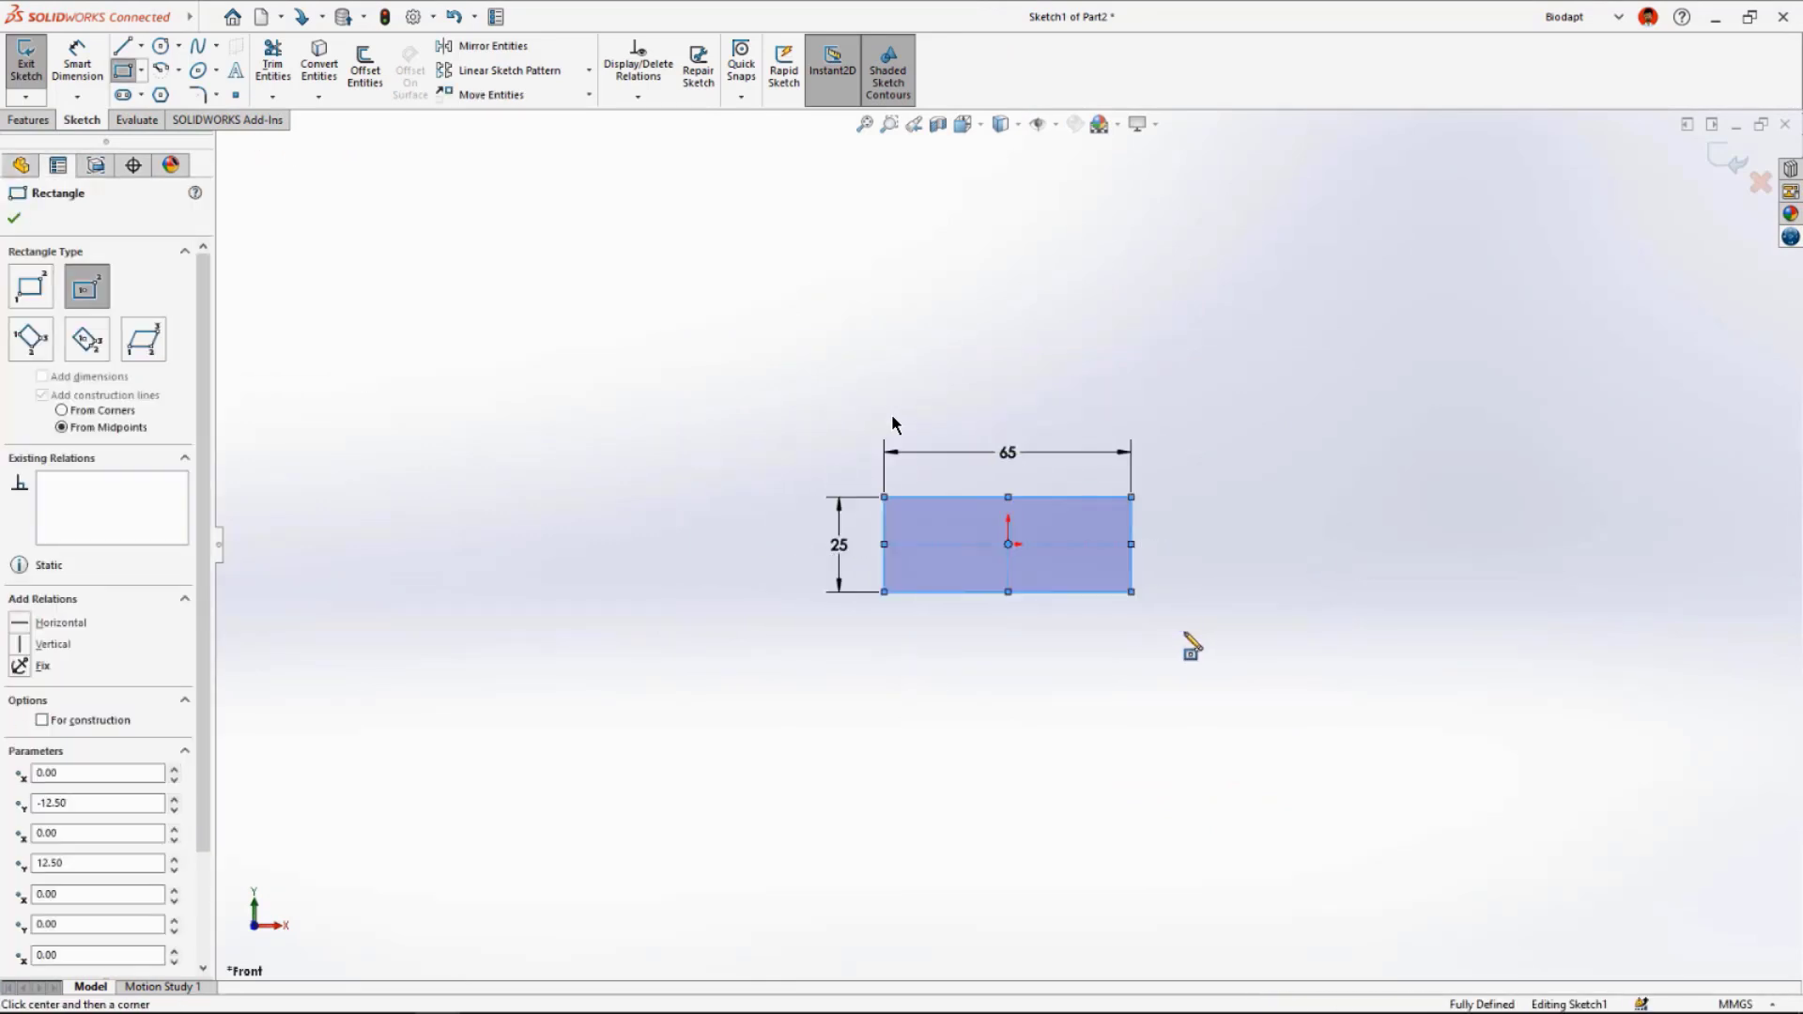
{"action": "key", "text": "Escape"}
Extrude the rectangle 40 mm into a solid block.
{"action": "key", "text": "f"}
{"action": "middle_click_drag", "start_coordinate": [1141, 635], "coordinate": [1019, 700]}
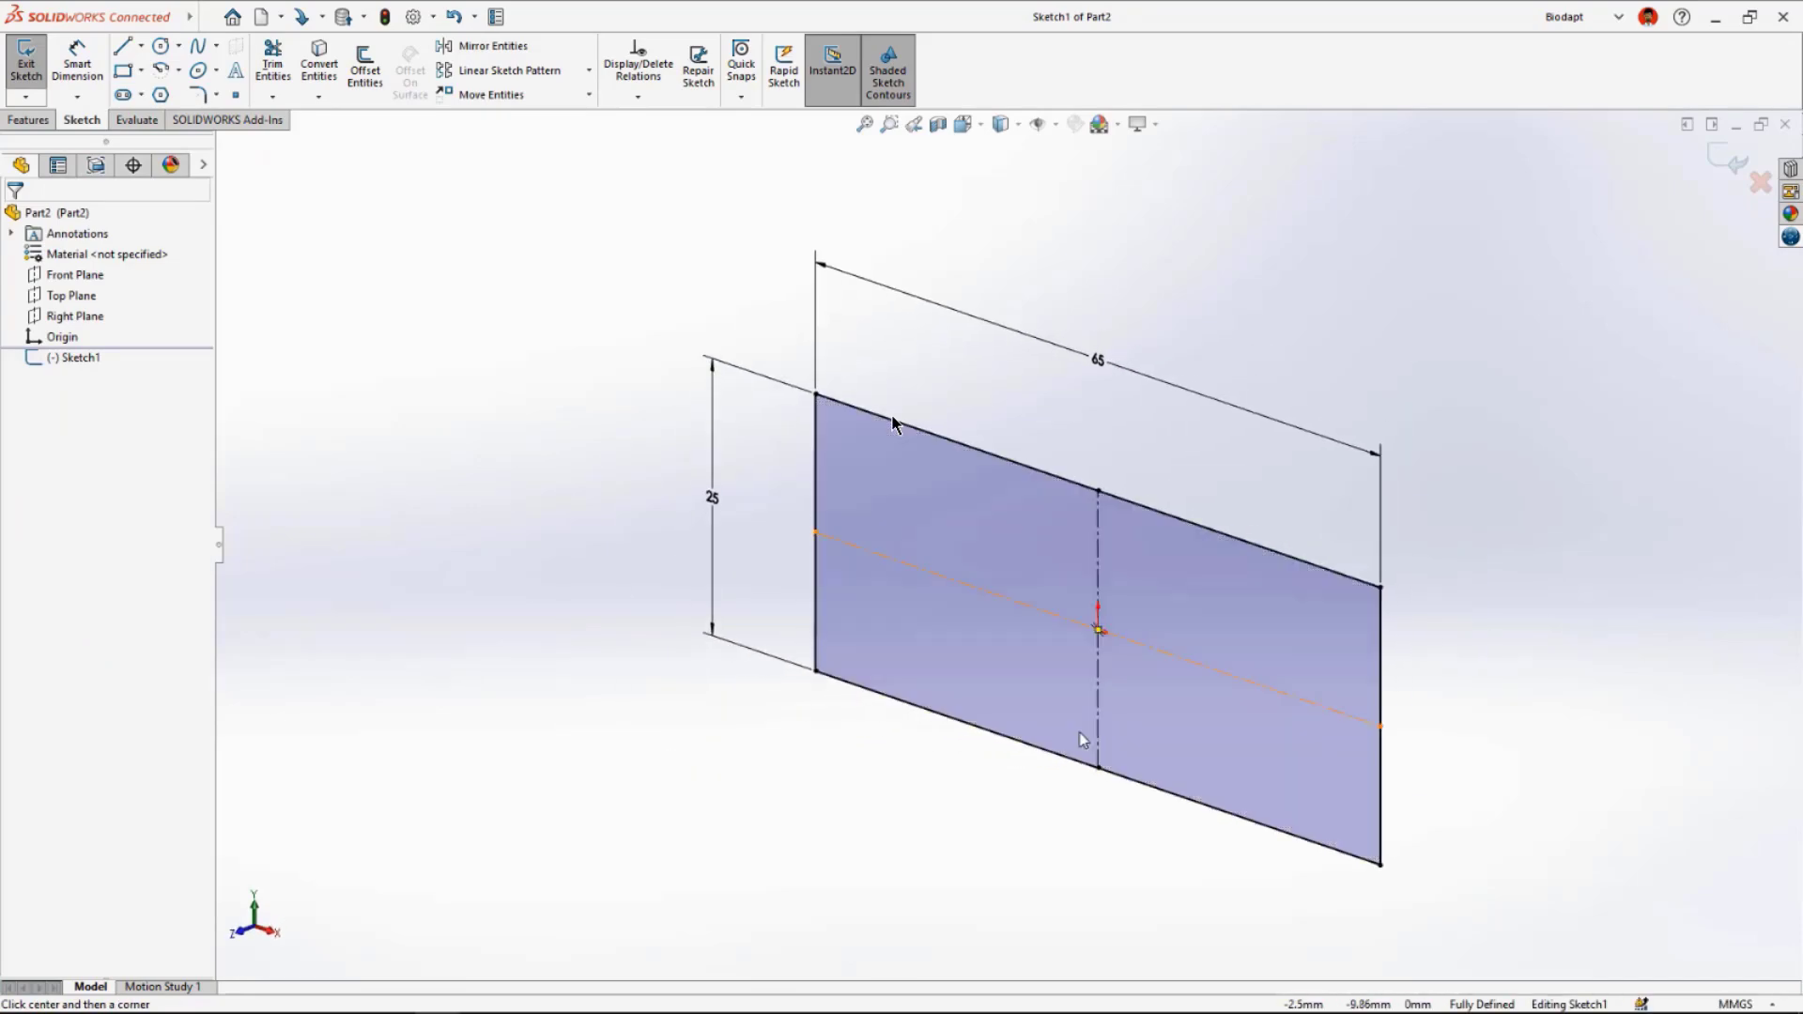
{"action": "middle_click_drag", "start_coordinate": [1134, 709], "coordinate": [995, 707], "text": "ctrl"}
{"action": "left_click", "coordinate": [994, 706]}
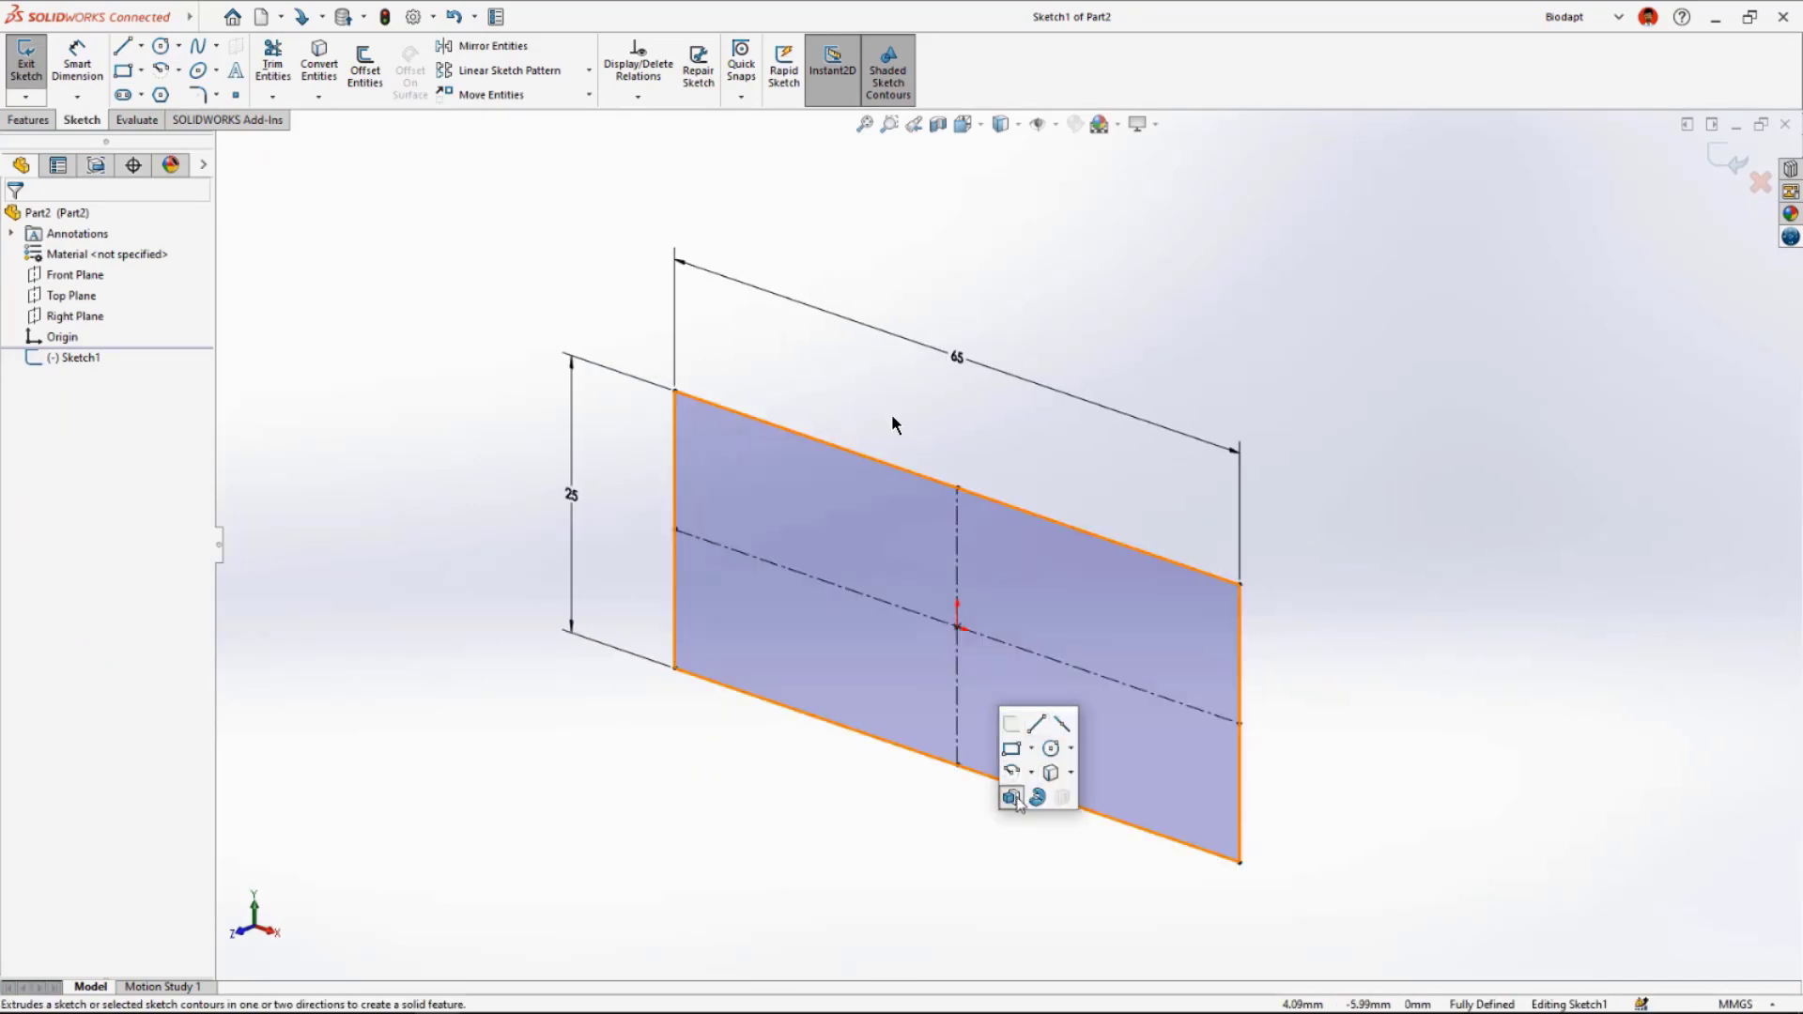
{"action": "left_click", "coordinate": [1019, 798]}
{"action": "type", "text": "40"}
{"action": "key", "text": "Return"}
{"action": "right_click", "coordinate": [710, 794]}
Fillet the block's four parallel depth-direction edges with a symmetric 10 mm radius.
{"action": "left_click", "coordinate": [781, 596]}
{"action": "right_click", "coordinate": [781, 593]}
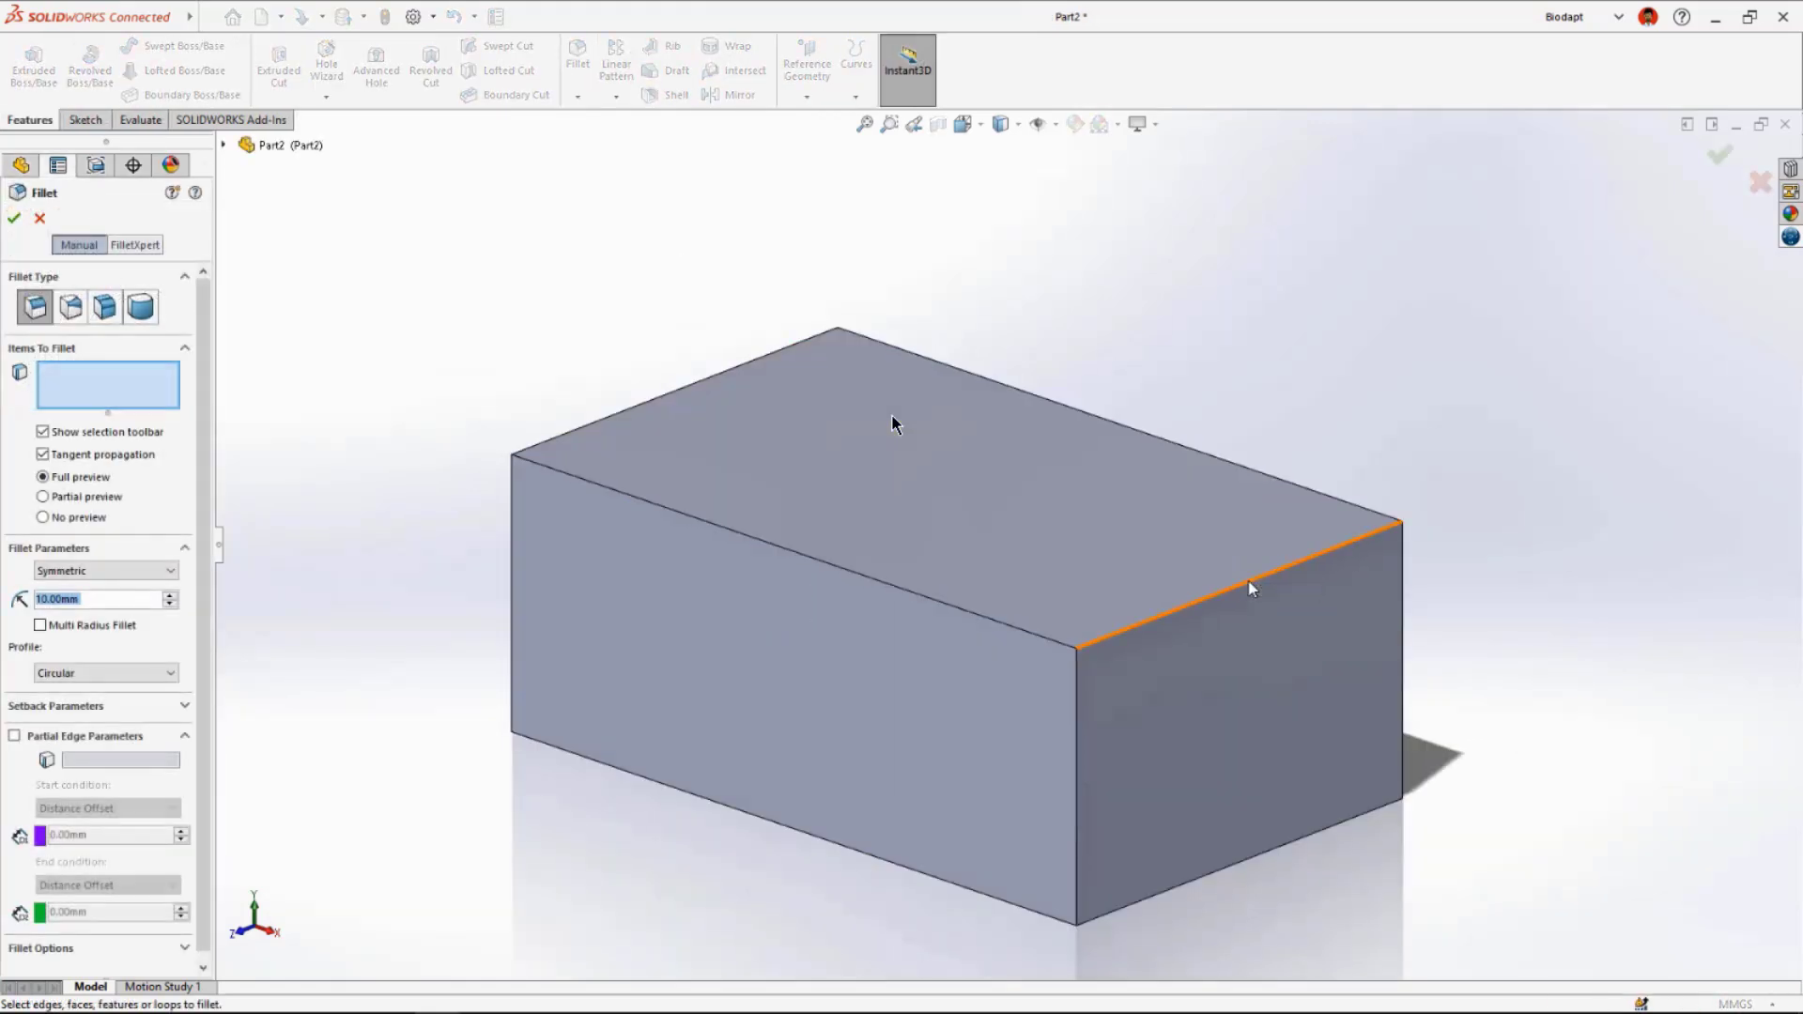
{"action": "left_click", "coordinate": [1252, 582]}
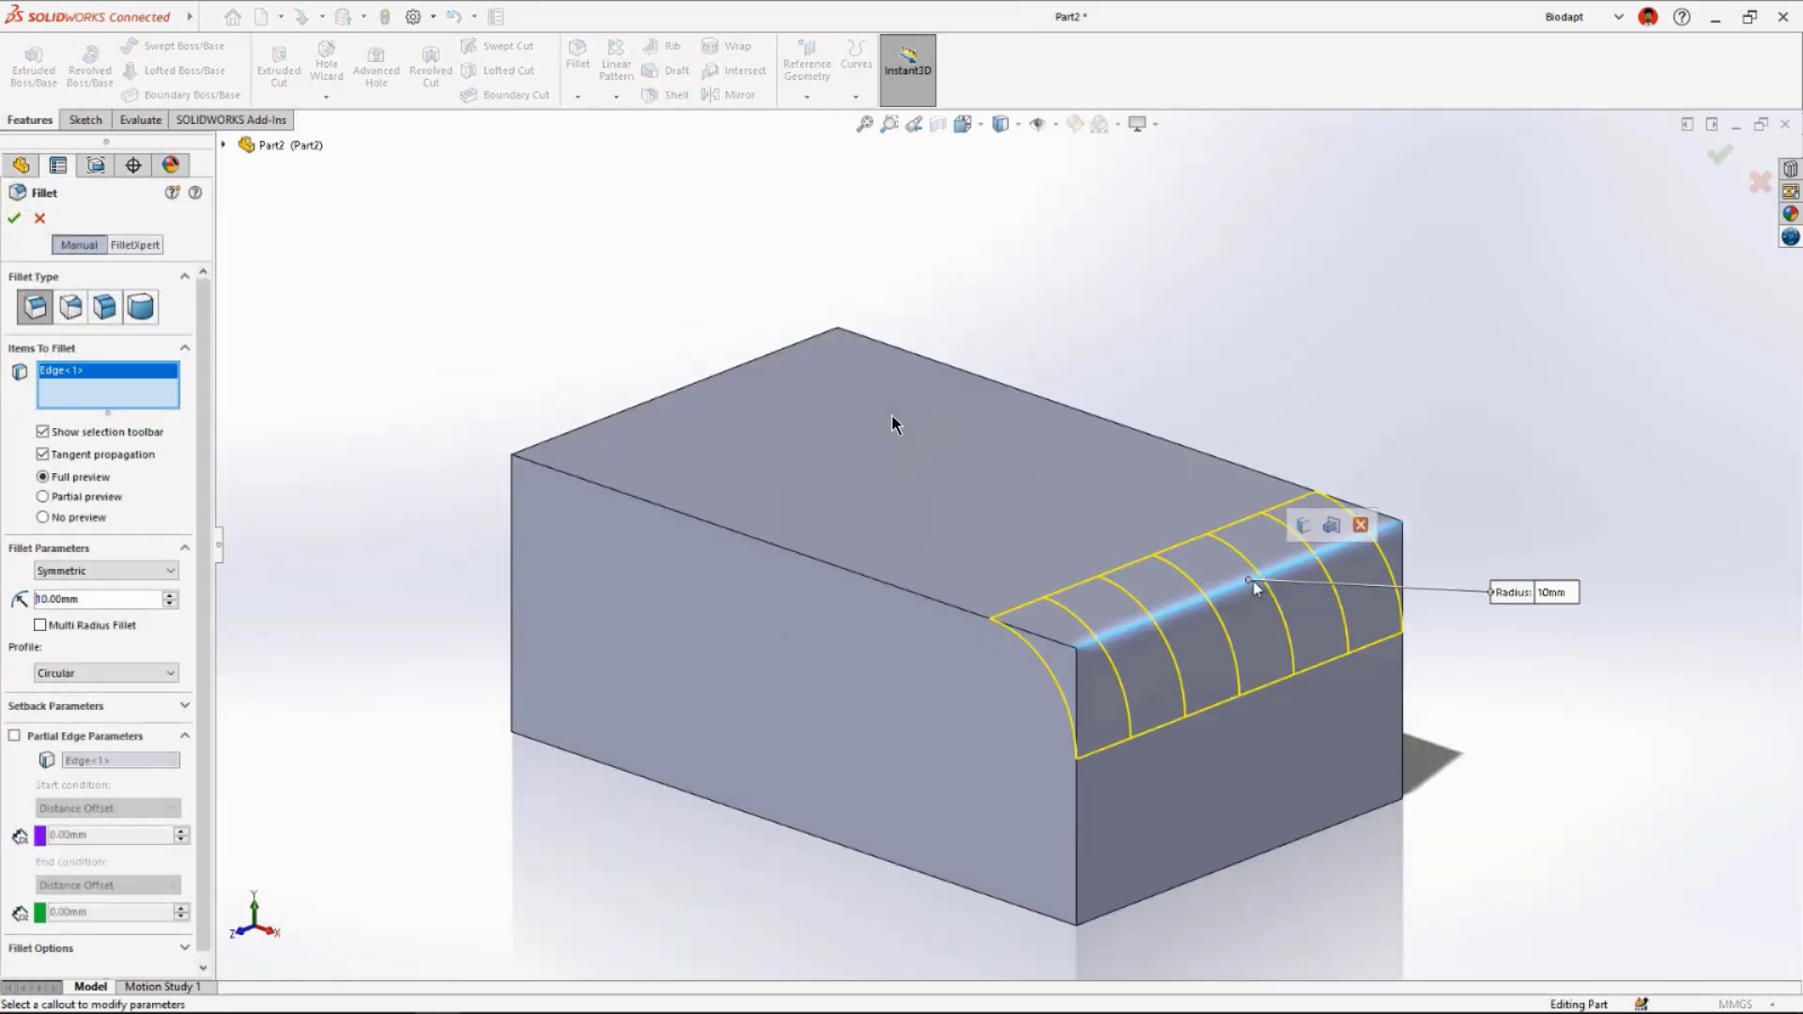
{"action": "left_click", "coordinate": [1332, 526]}
{"action": "key", "text": "Return"}
Start adding M8 clearance holes on the block's front face.
{"action": "left_click", "coordinate": [629, 629]}
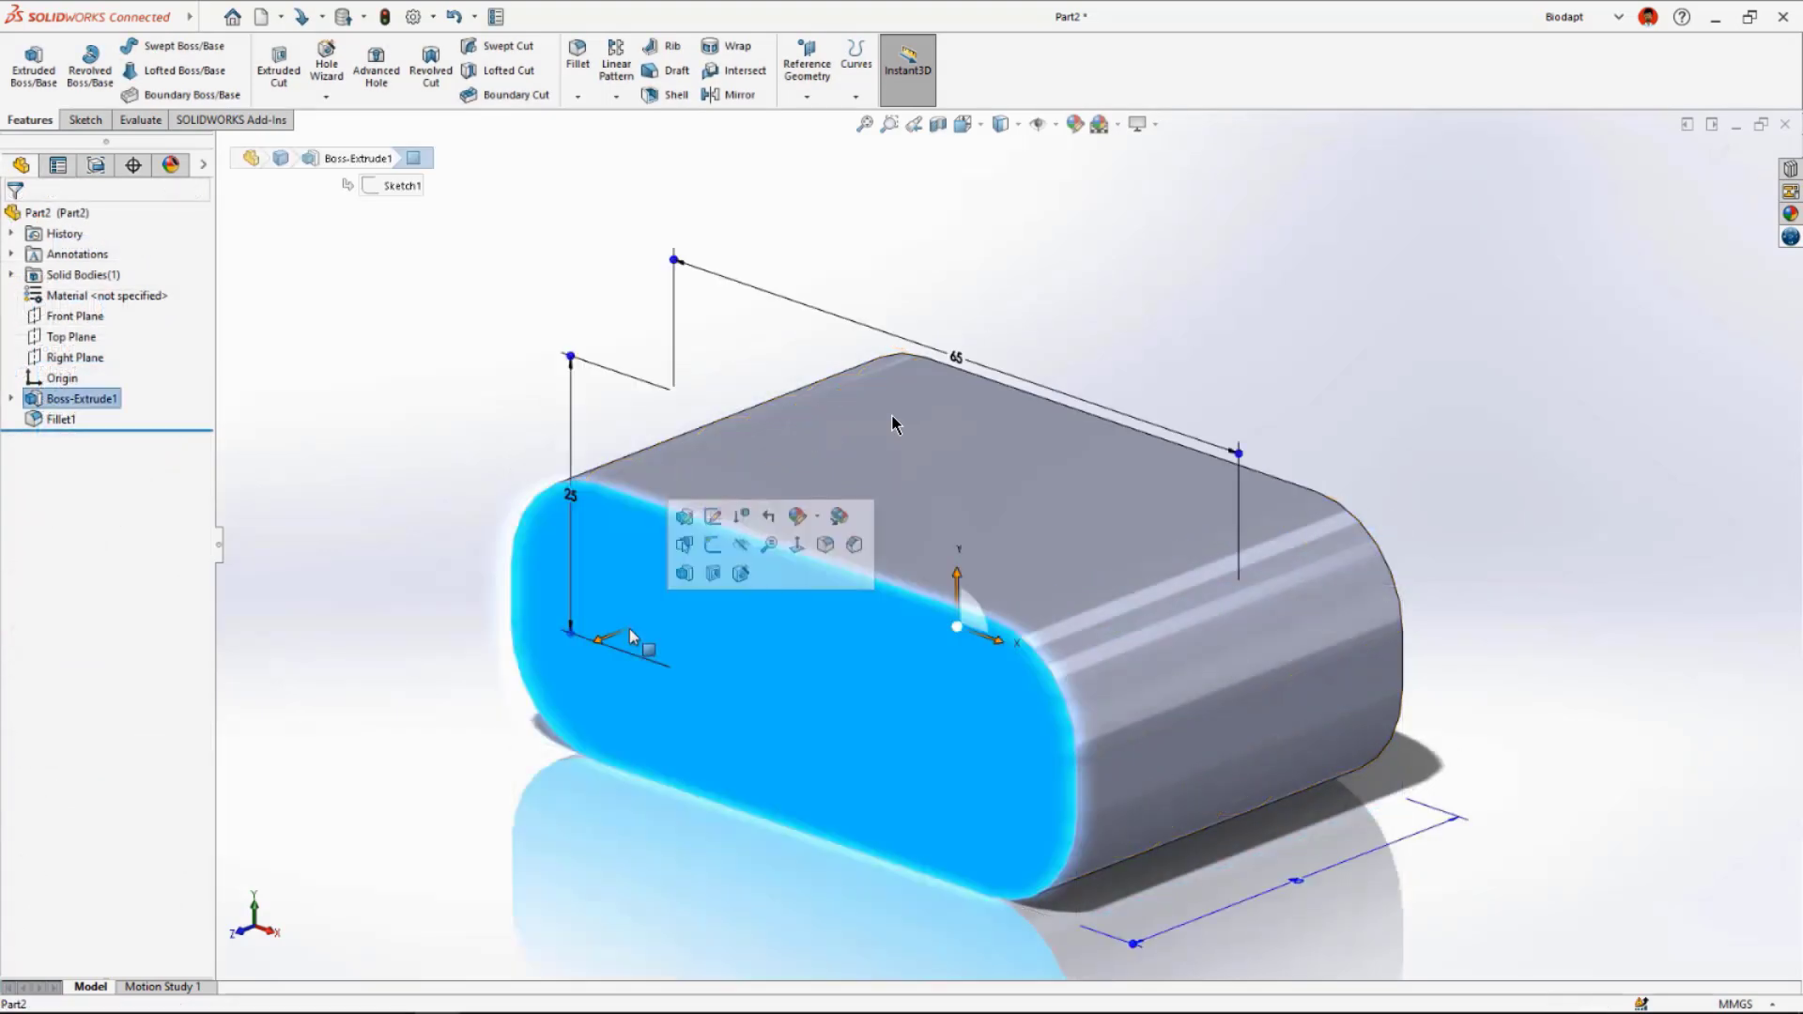
{"action": "left_click", "coordinate": [740, 572]}
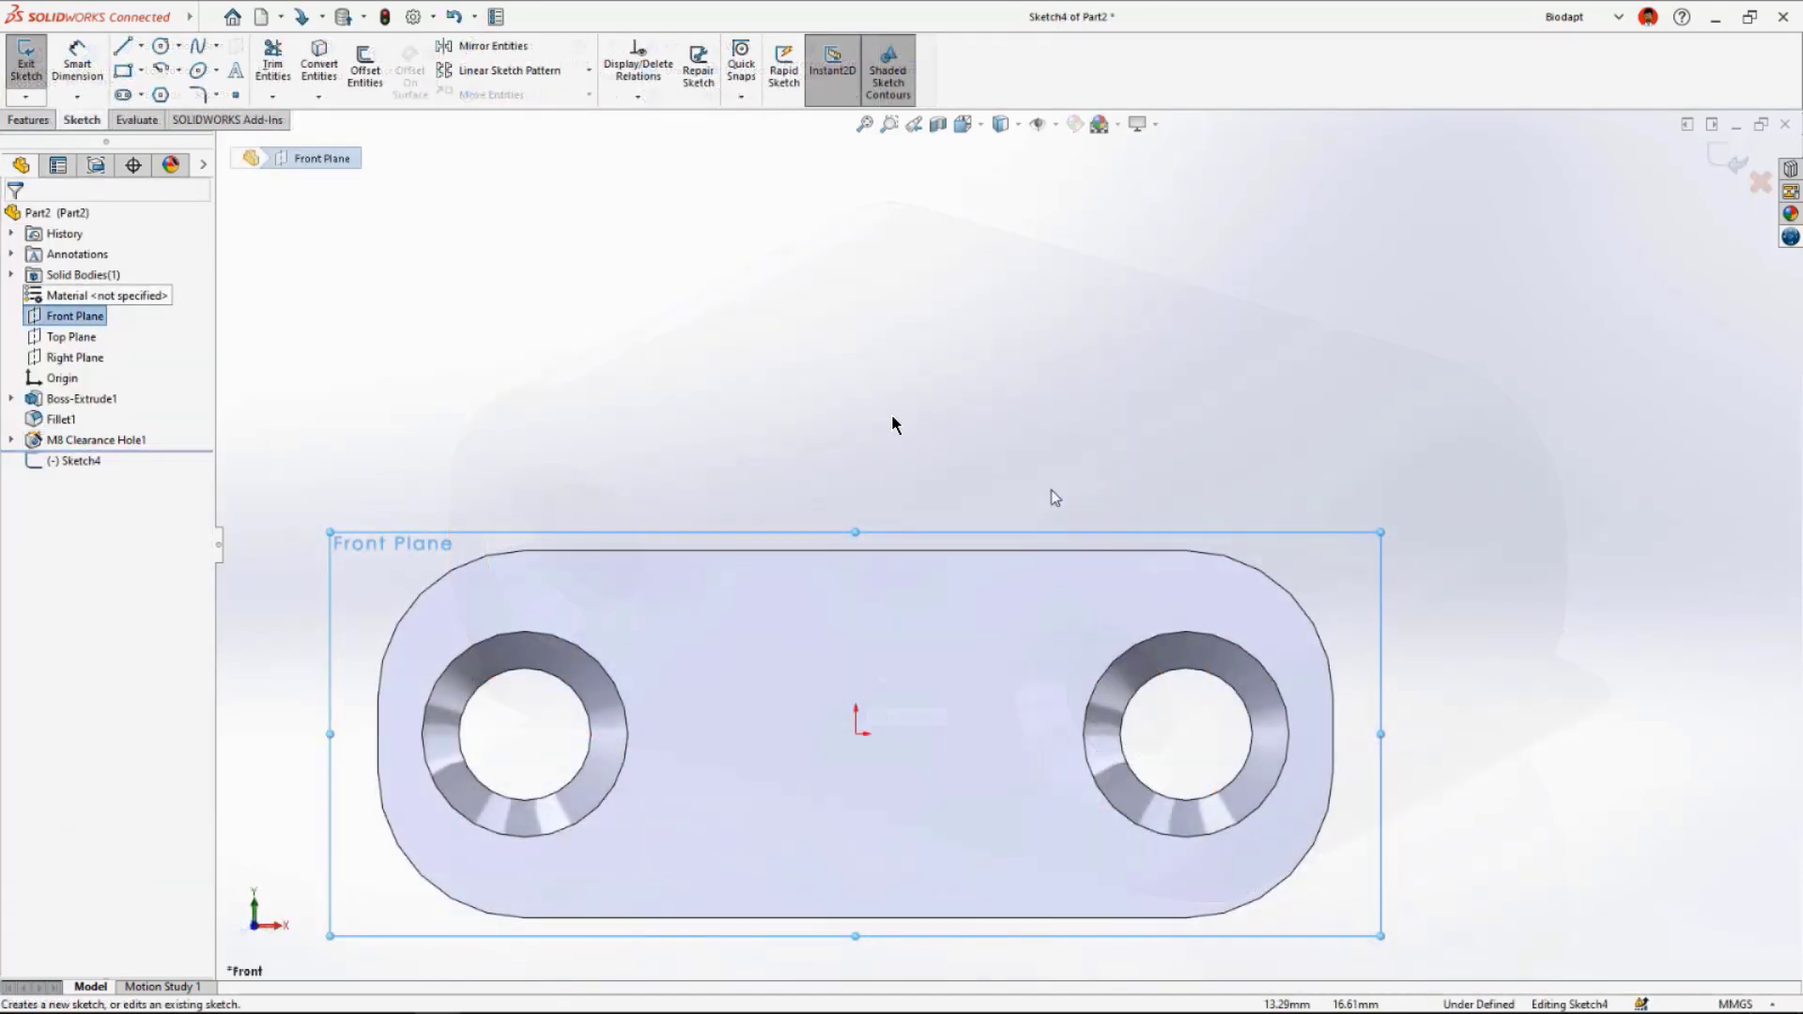
Sketch a lug profile on the Front Plane from the block's upper edge, with vertical sides about 10 mm long and a tangent 180° arc of about 10.7 mm radius.
{"action": "right_click_drag", "start_coordinate": [1050, 488], "coordinate": [1087, 464]}
{"action": "left_click", "coordinate": [1013, 550]}
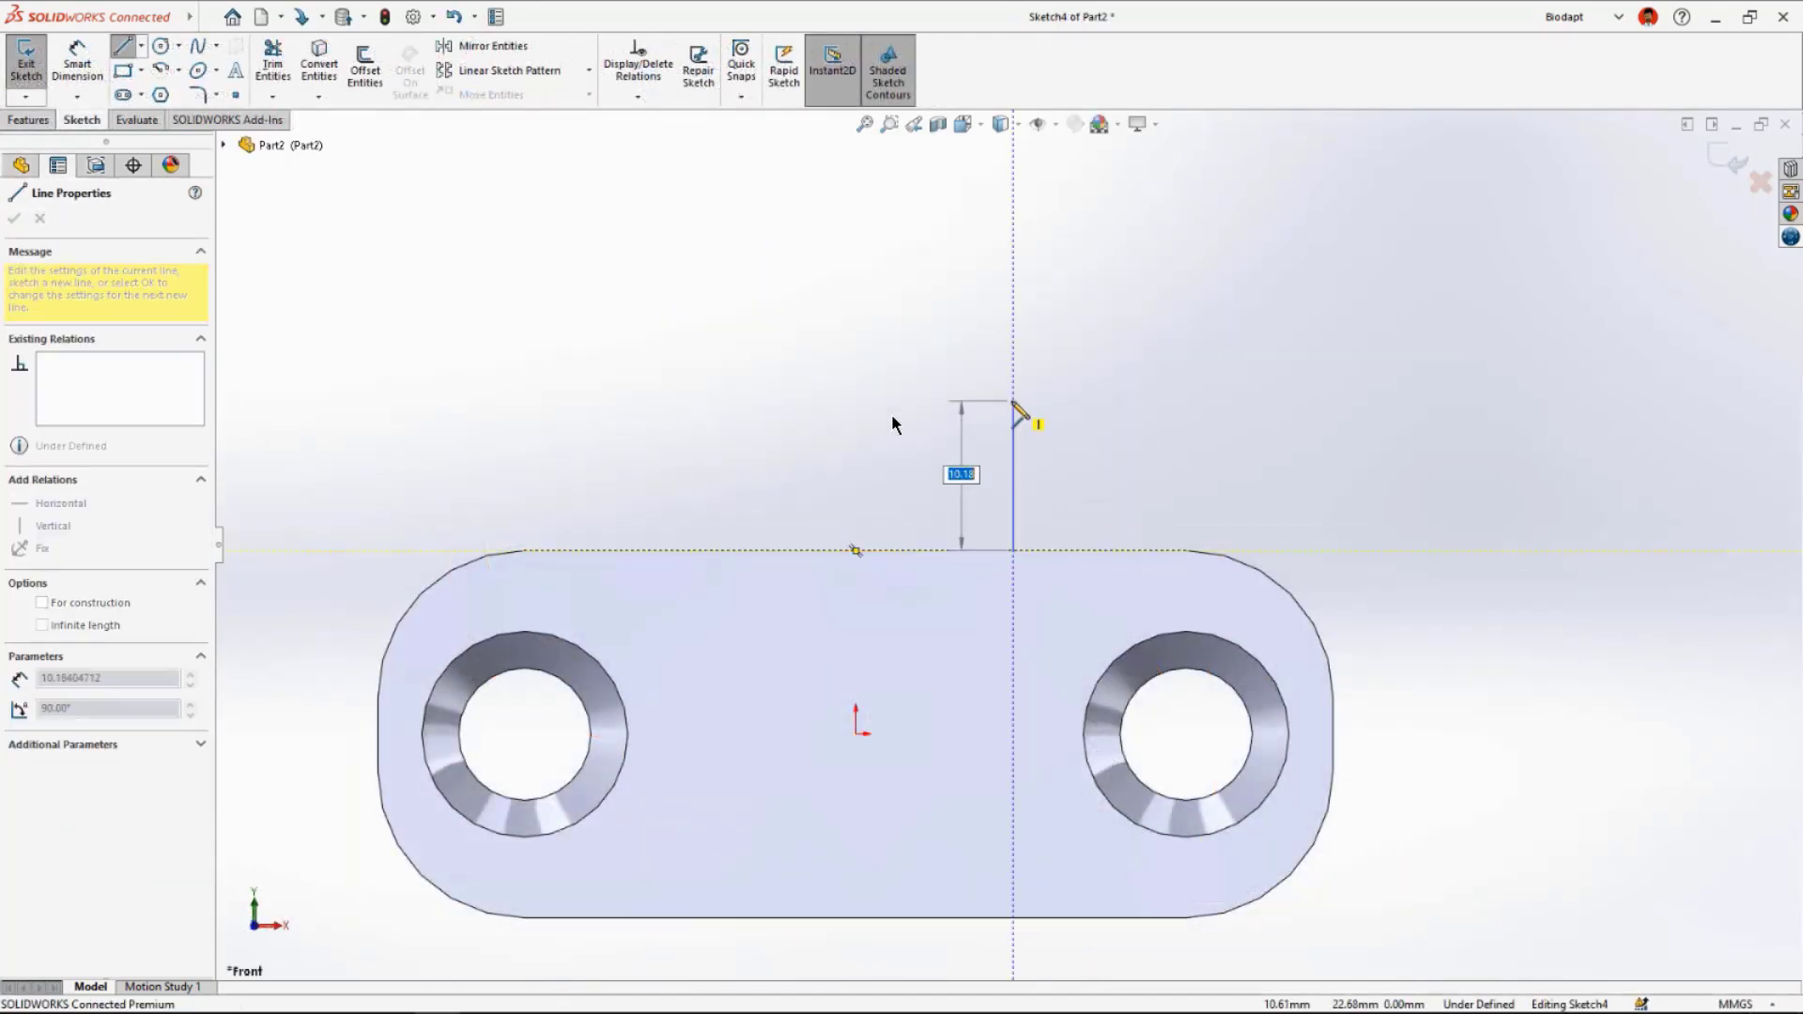
{"action": "left_click", "coordinate": [1014, 401]}
{"action": "left_click", "coordinate": [1327, 401]}
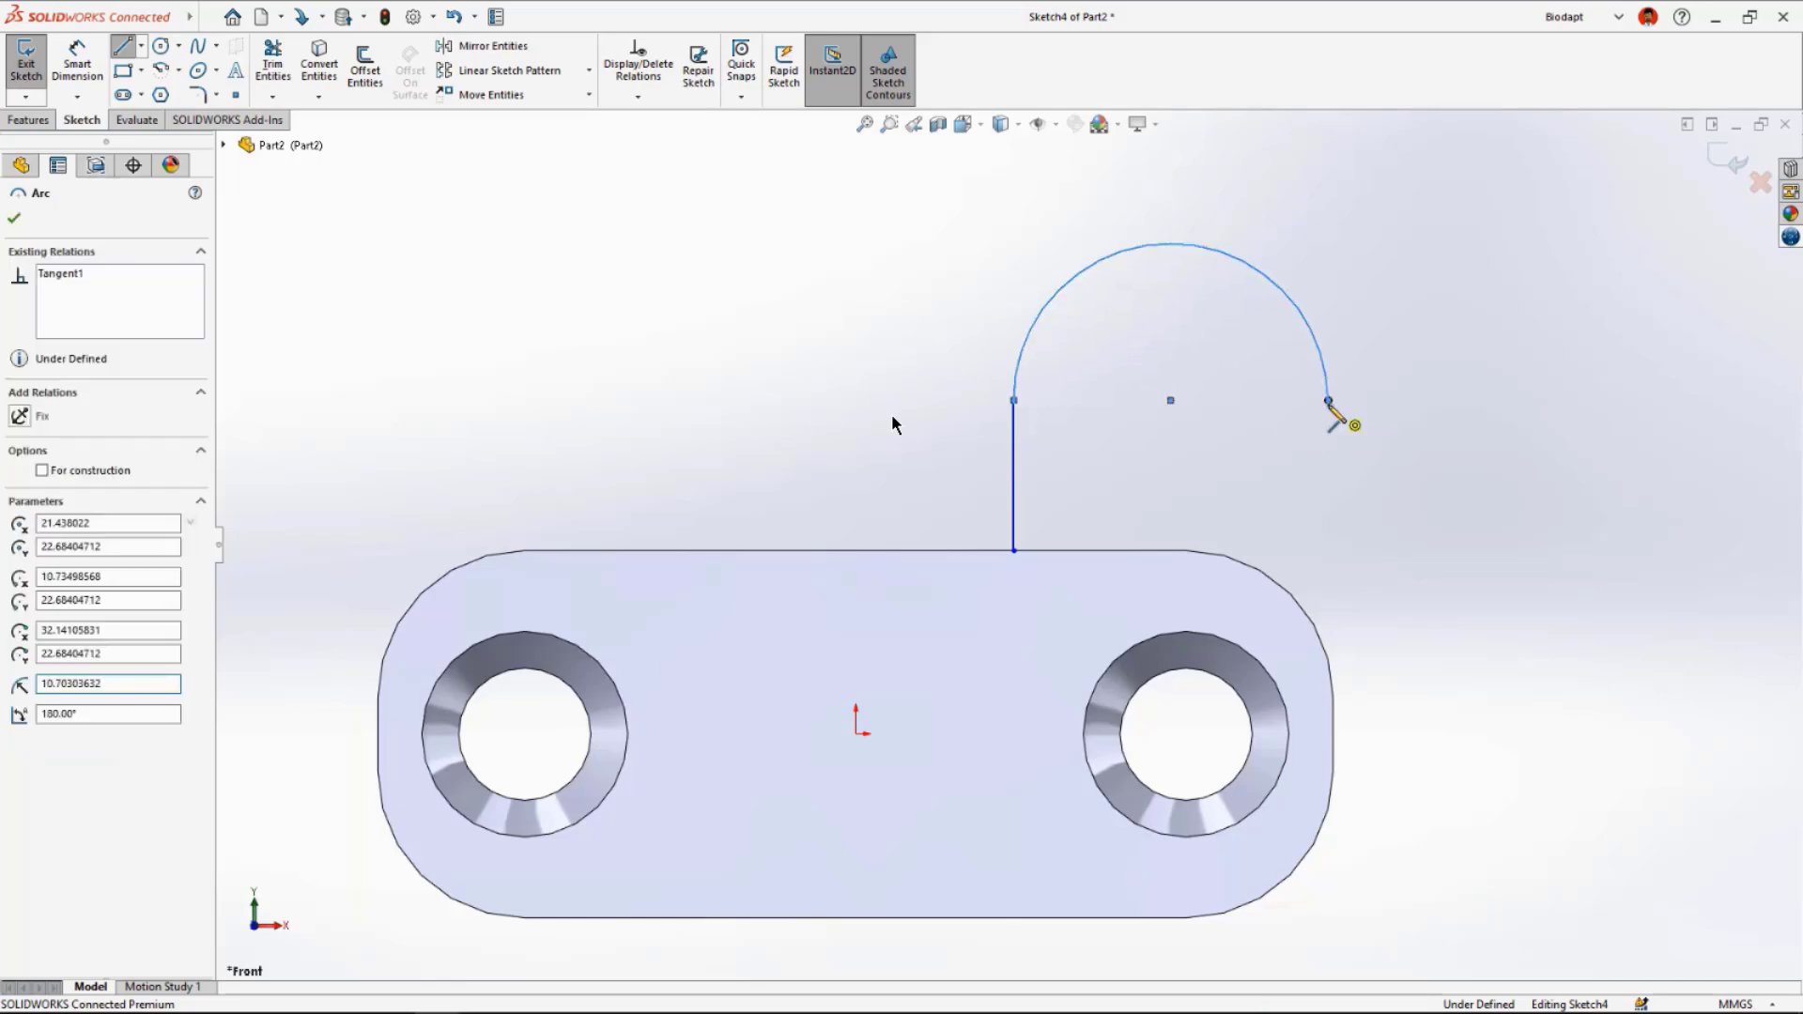
{"action": "left_click", "coordinate": [1328, 562]}
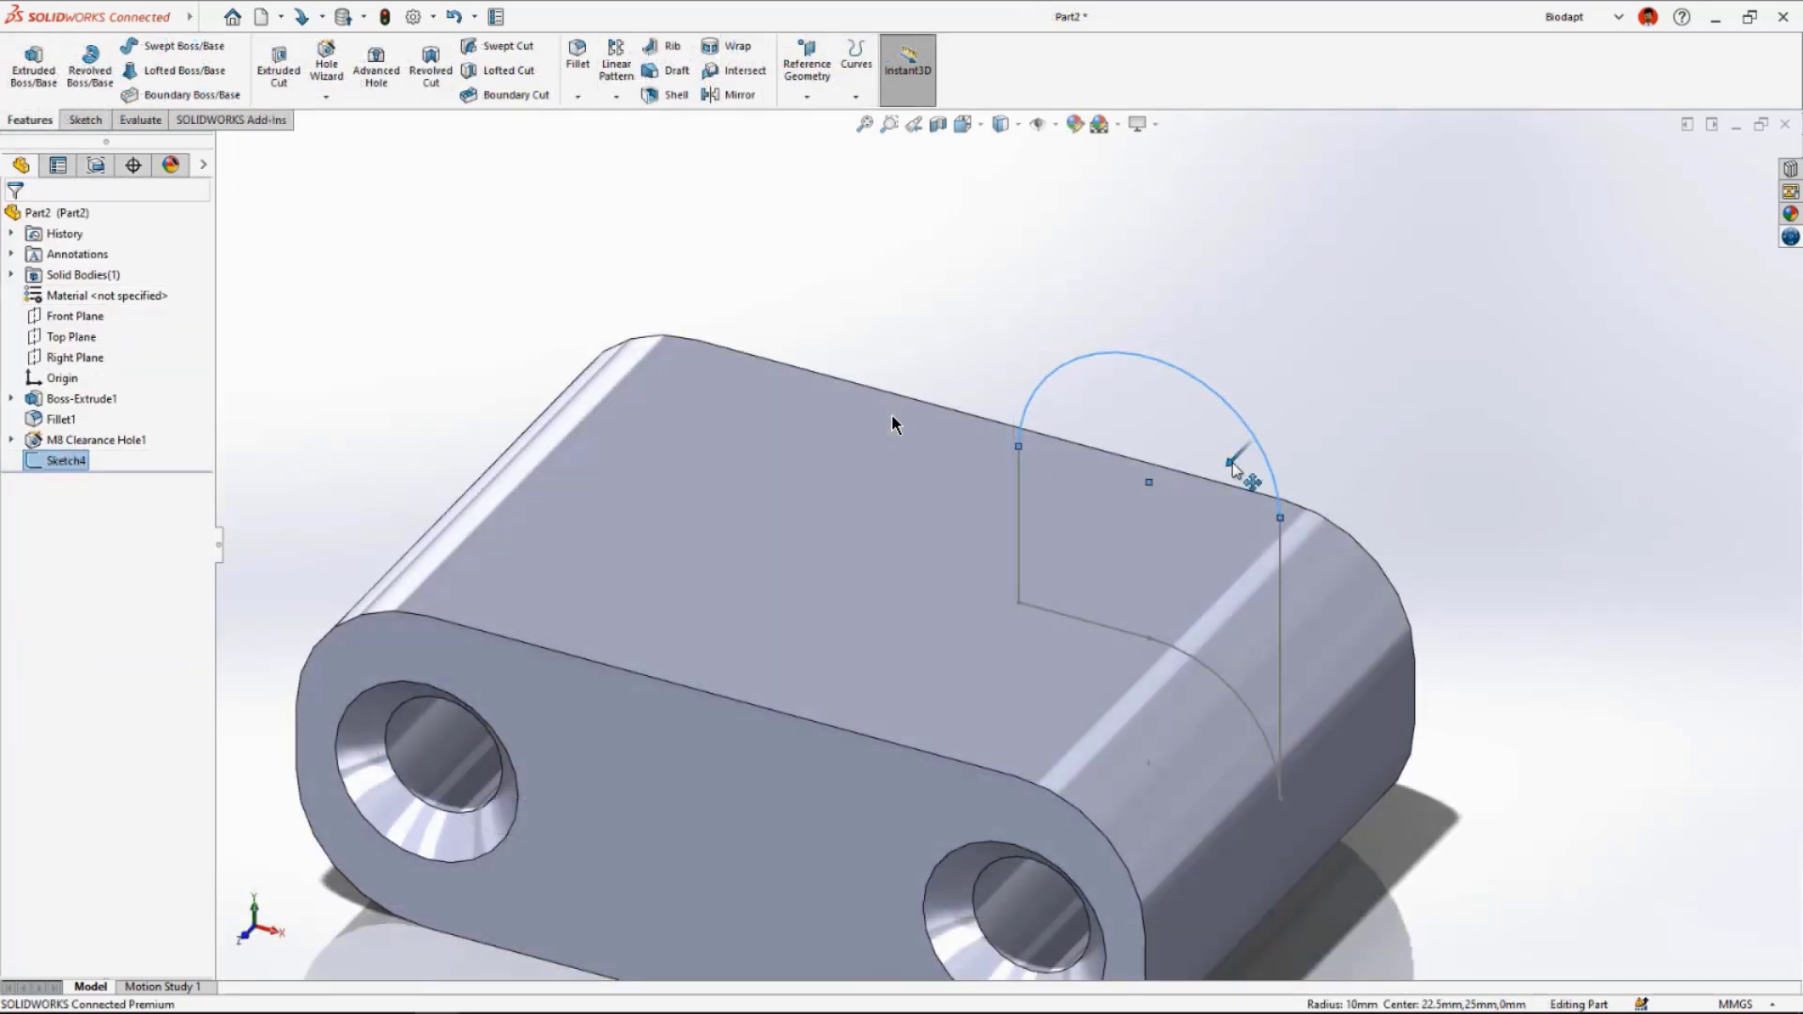
{"action": "left_click_drag", "start_coordinate": [1173, 537], "coordinate": [1141, 601]}
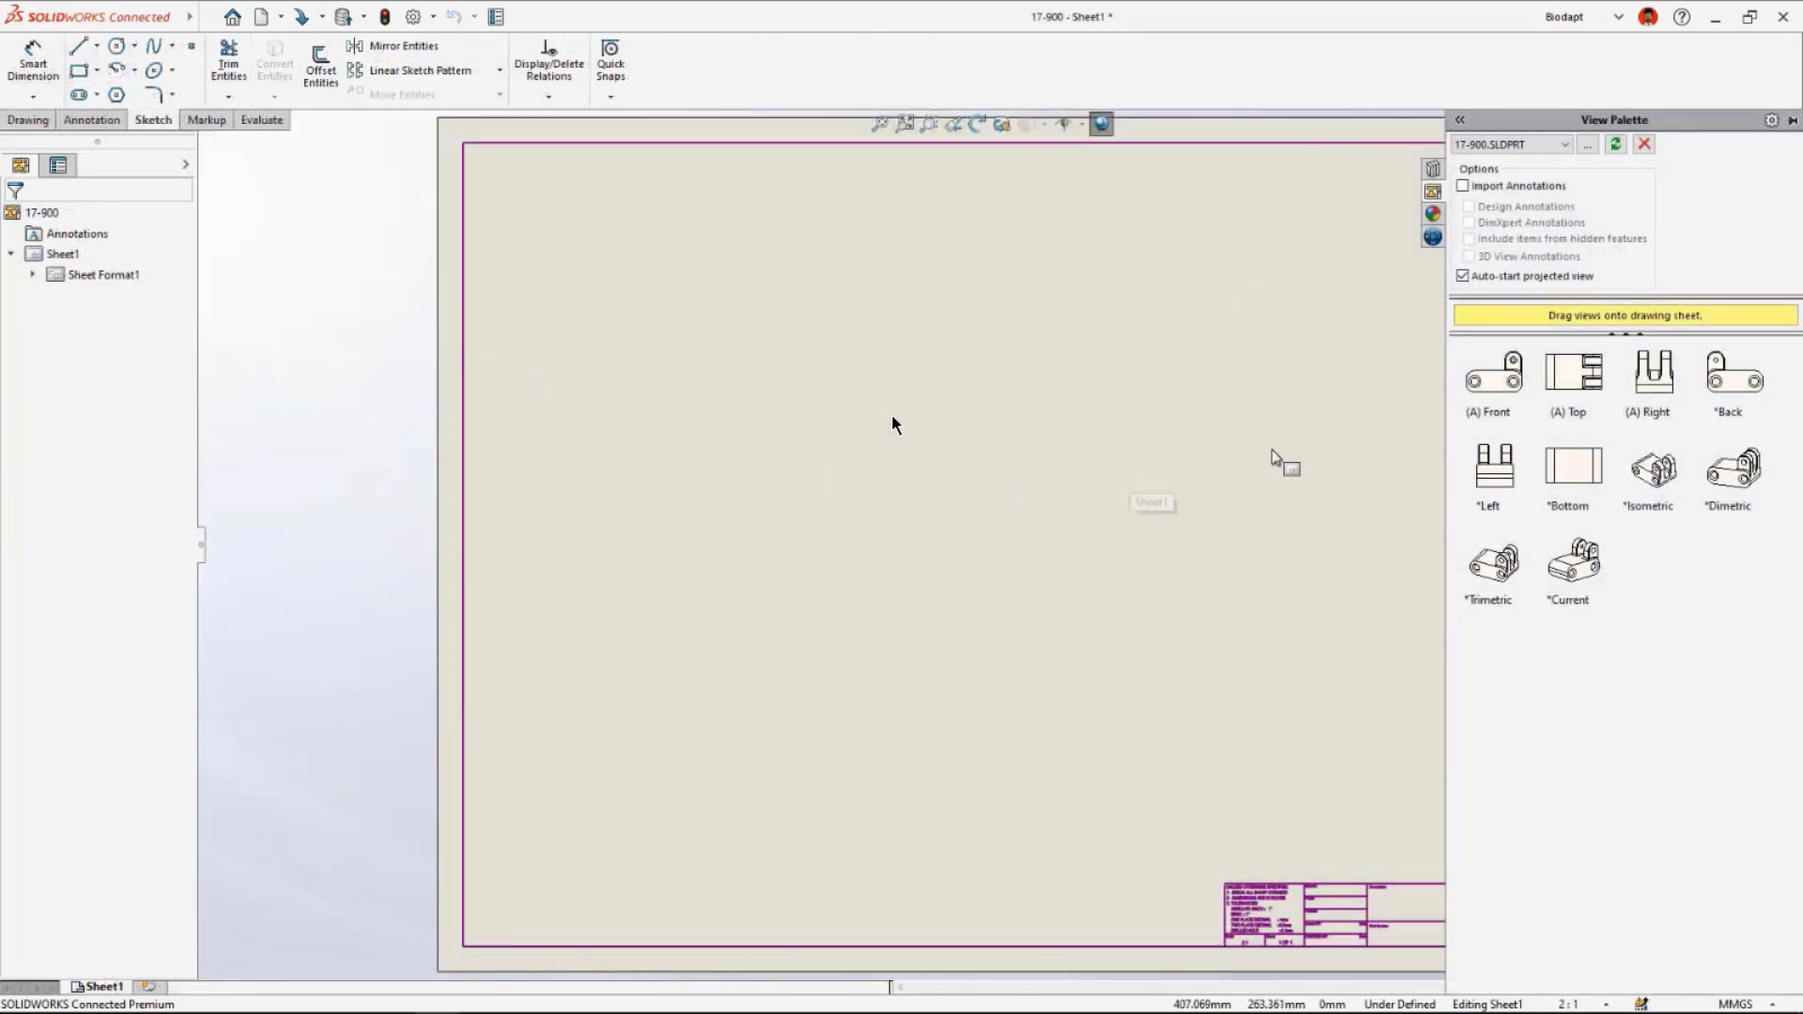
Place the front view of part 17-900 on the sheet with projected top, right and shaded isometric views.
{"action": "left_click_drag", "start_coordinate": [1493, 385], "coordinate": [783, 700]}
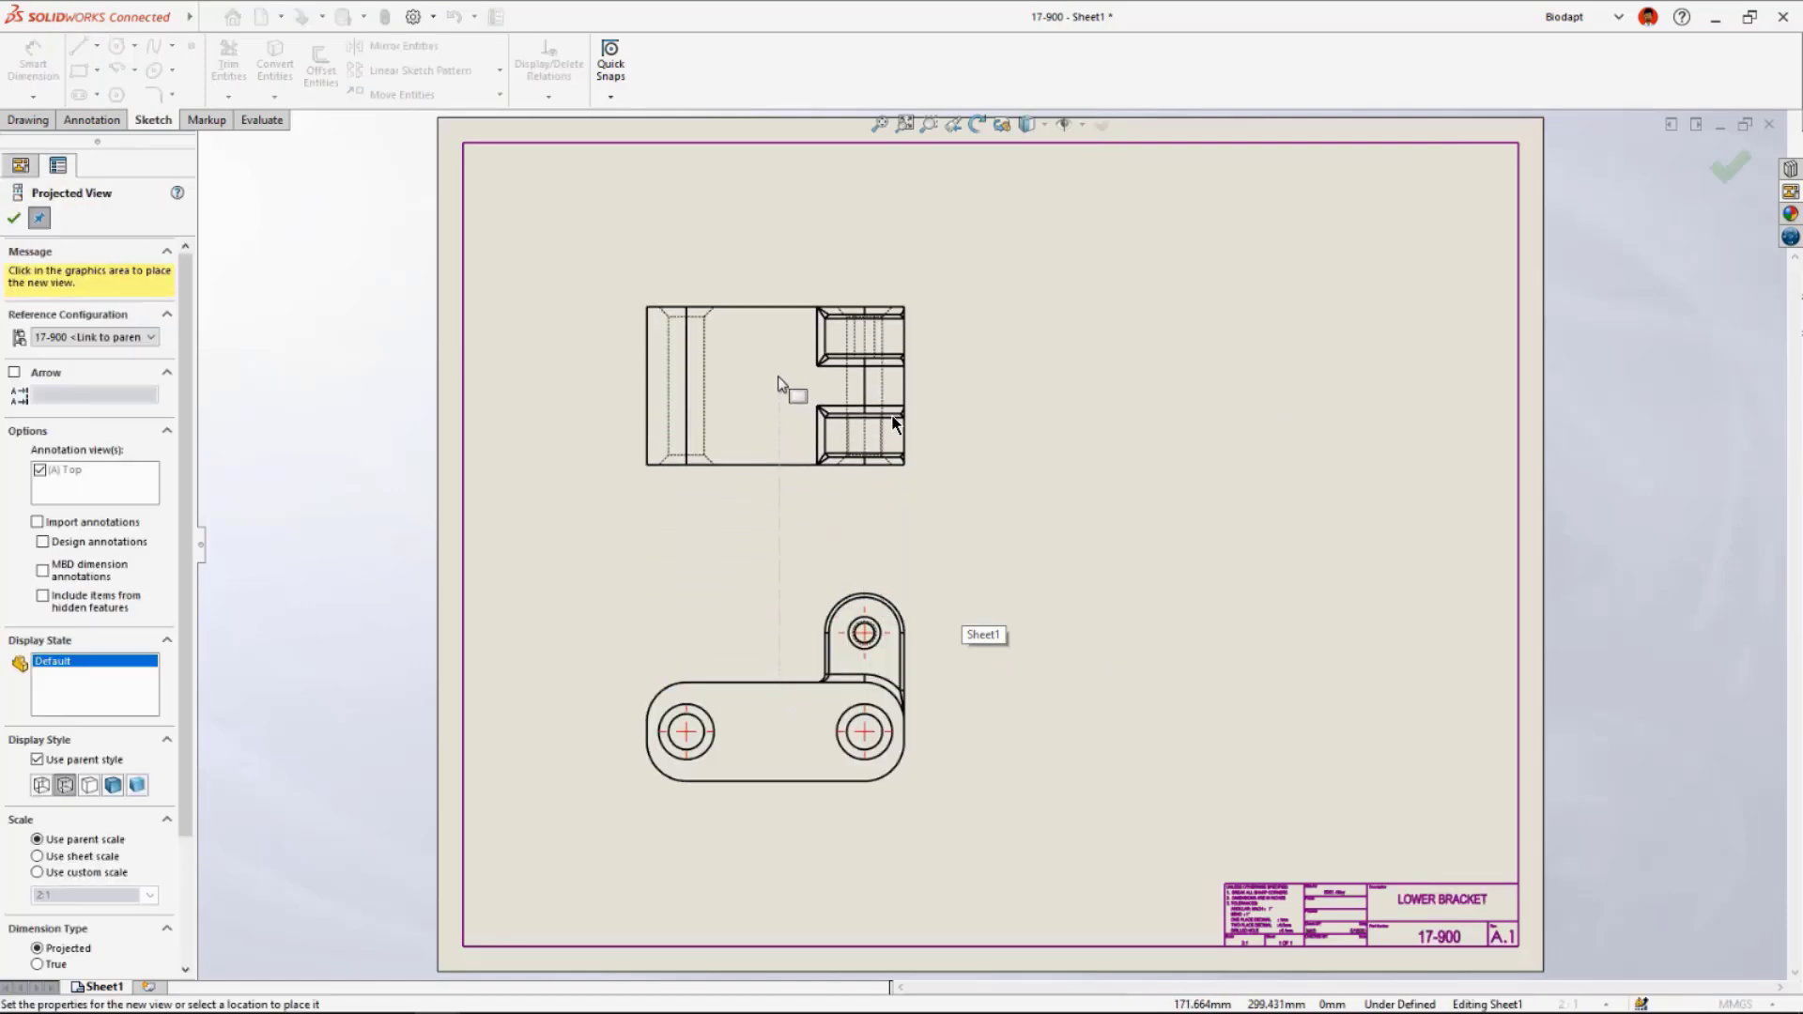
{"action": "left_click", "coordinate": [779, 383]}
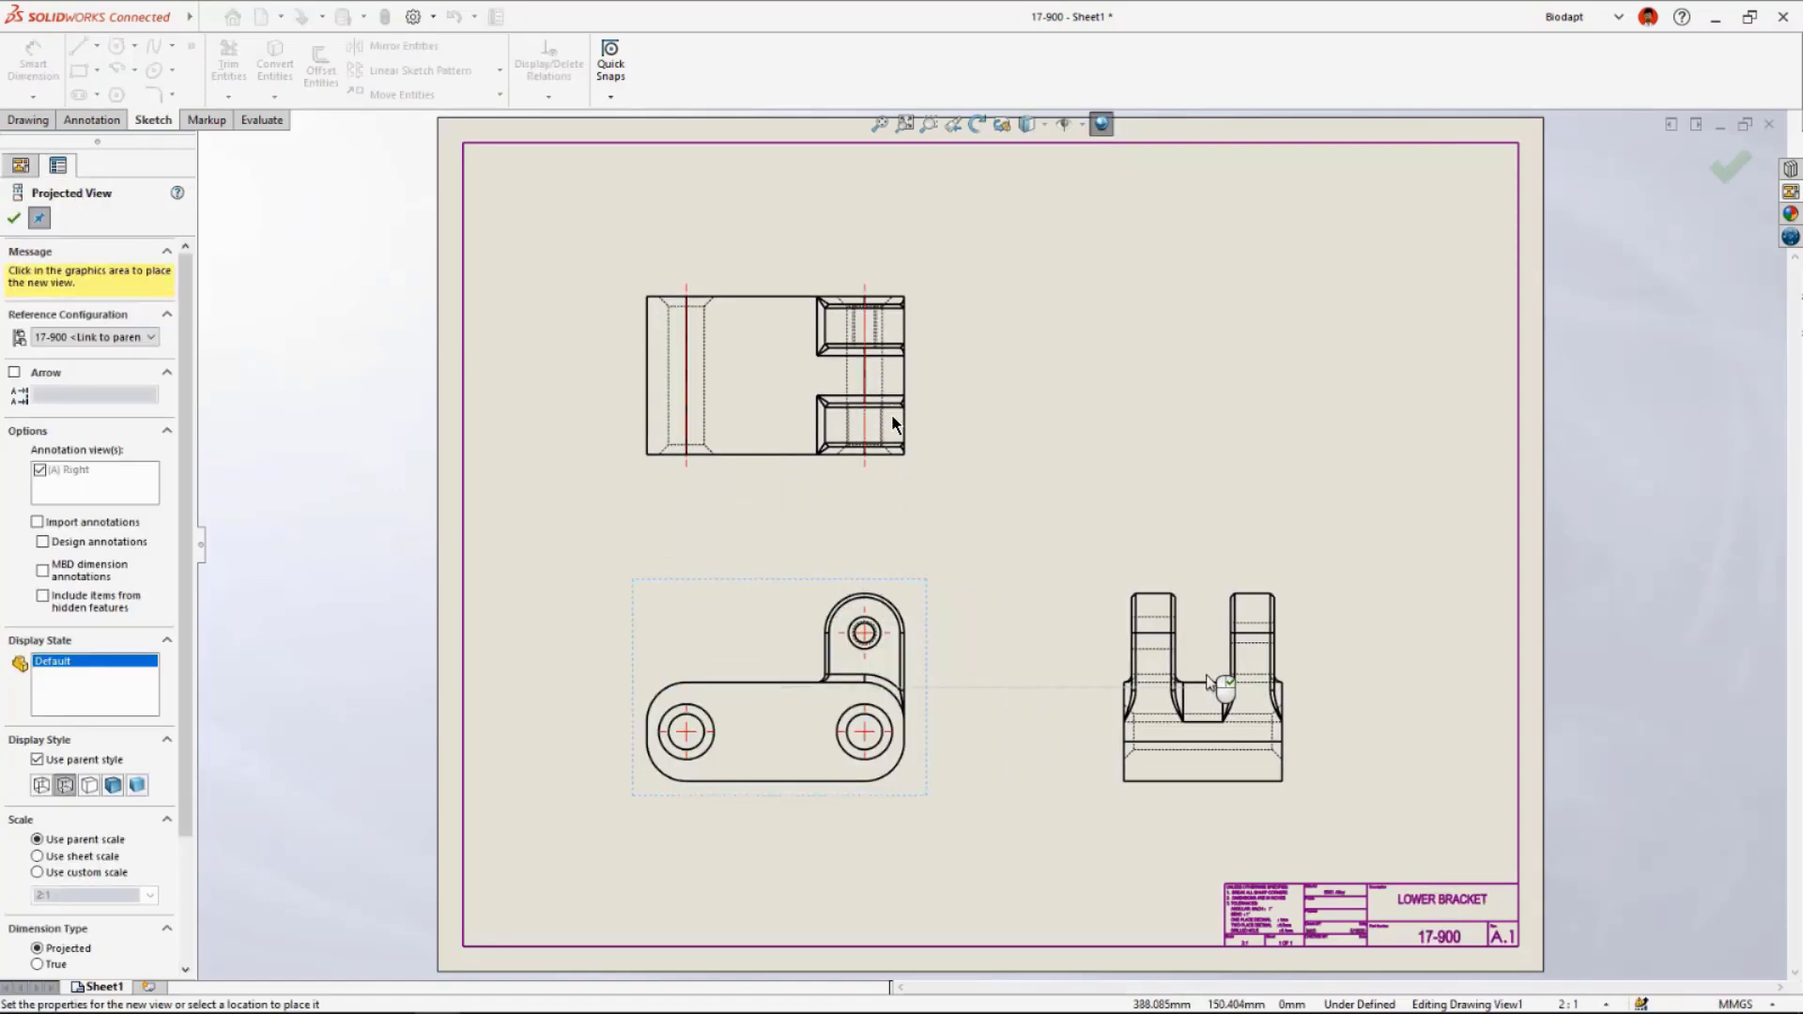
{"action": "left_click", "coordinate": [1228, 678]}
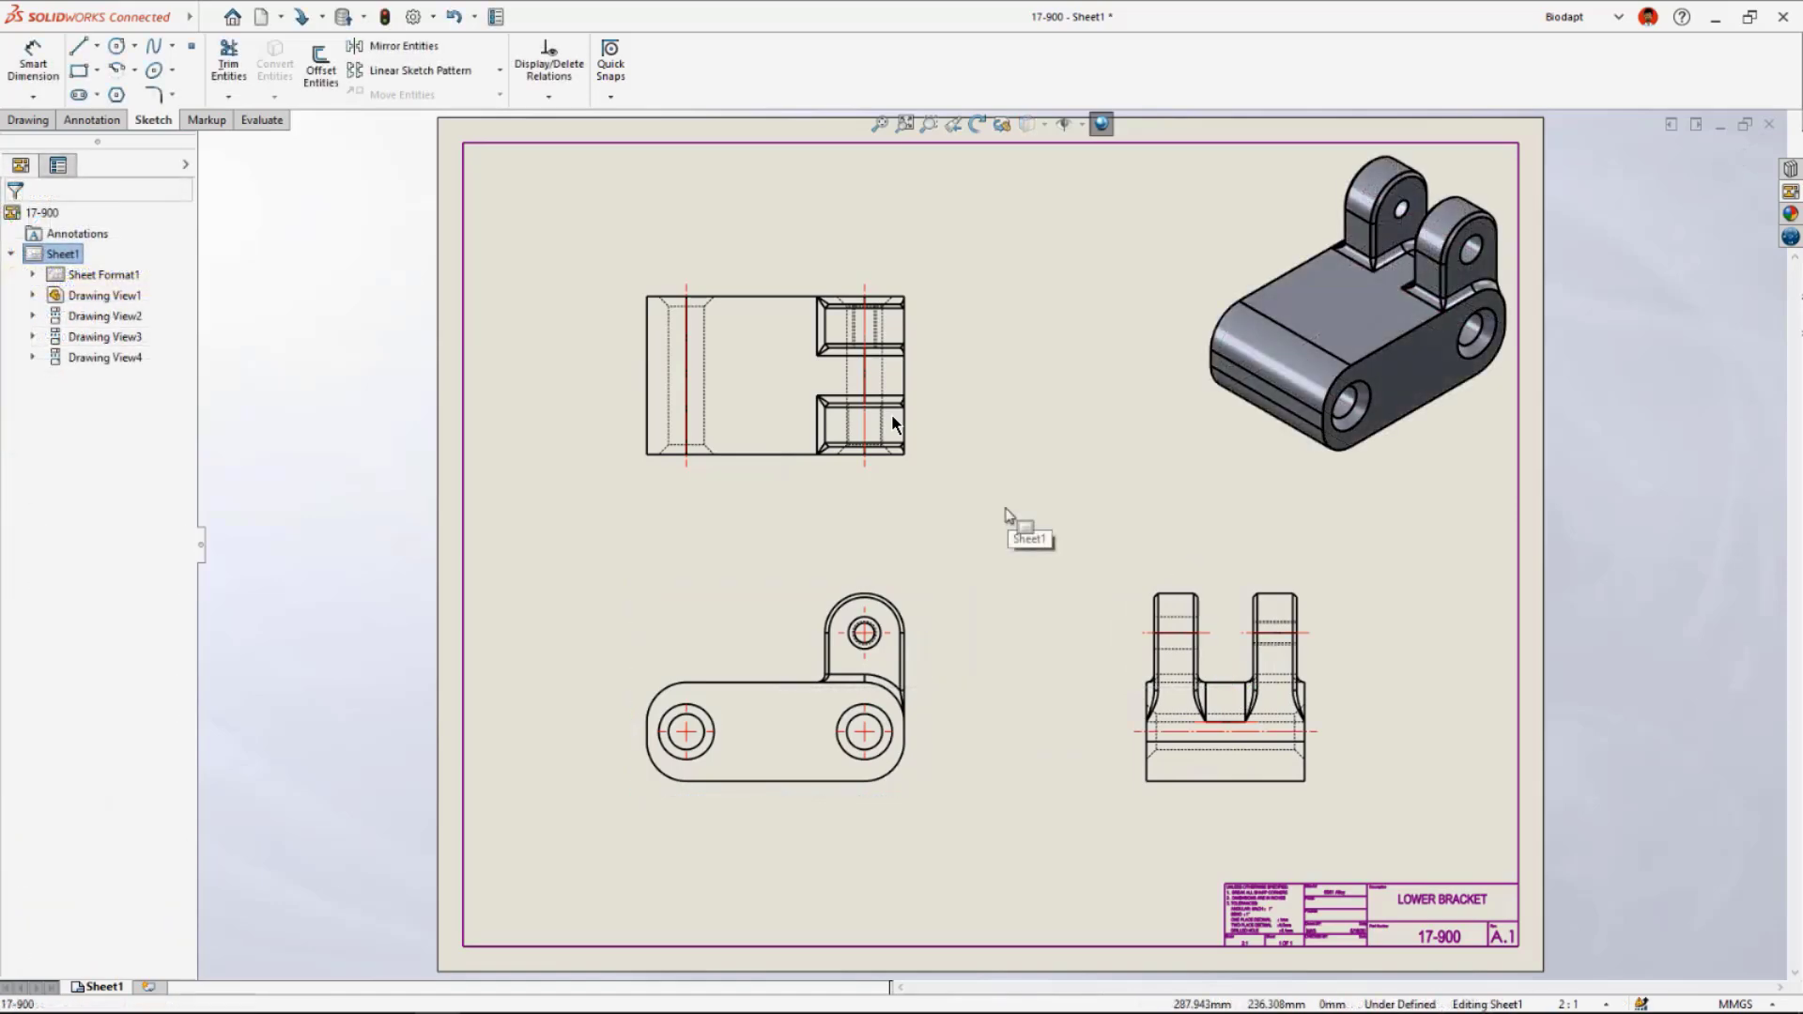
Insert the model dimensions into all drawing views with Model Items, using the entire model as source.
{"action": "right_click_drag", "start_coordinate": [1004, 509], "coordinate": [960, 567]}
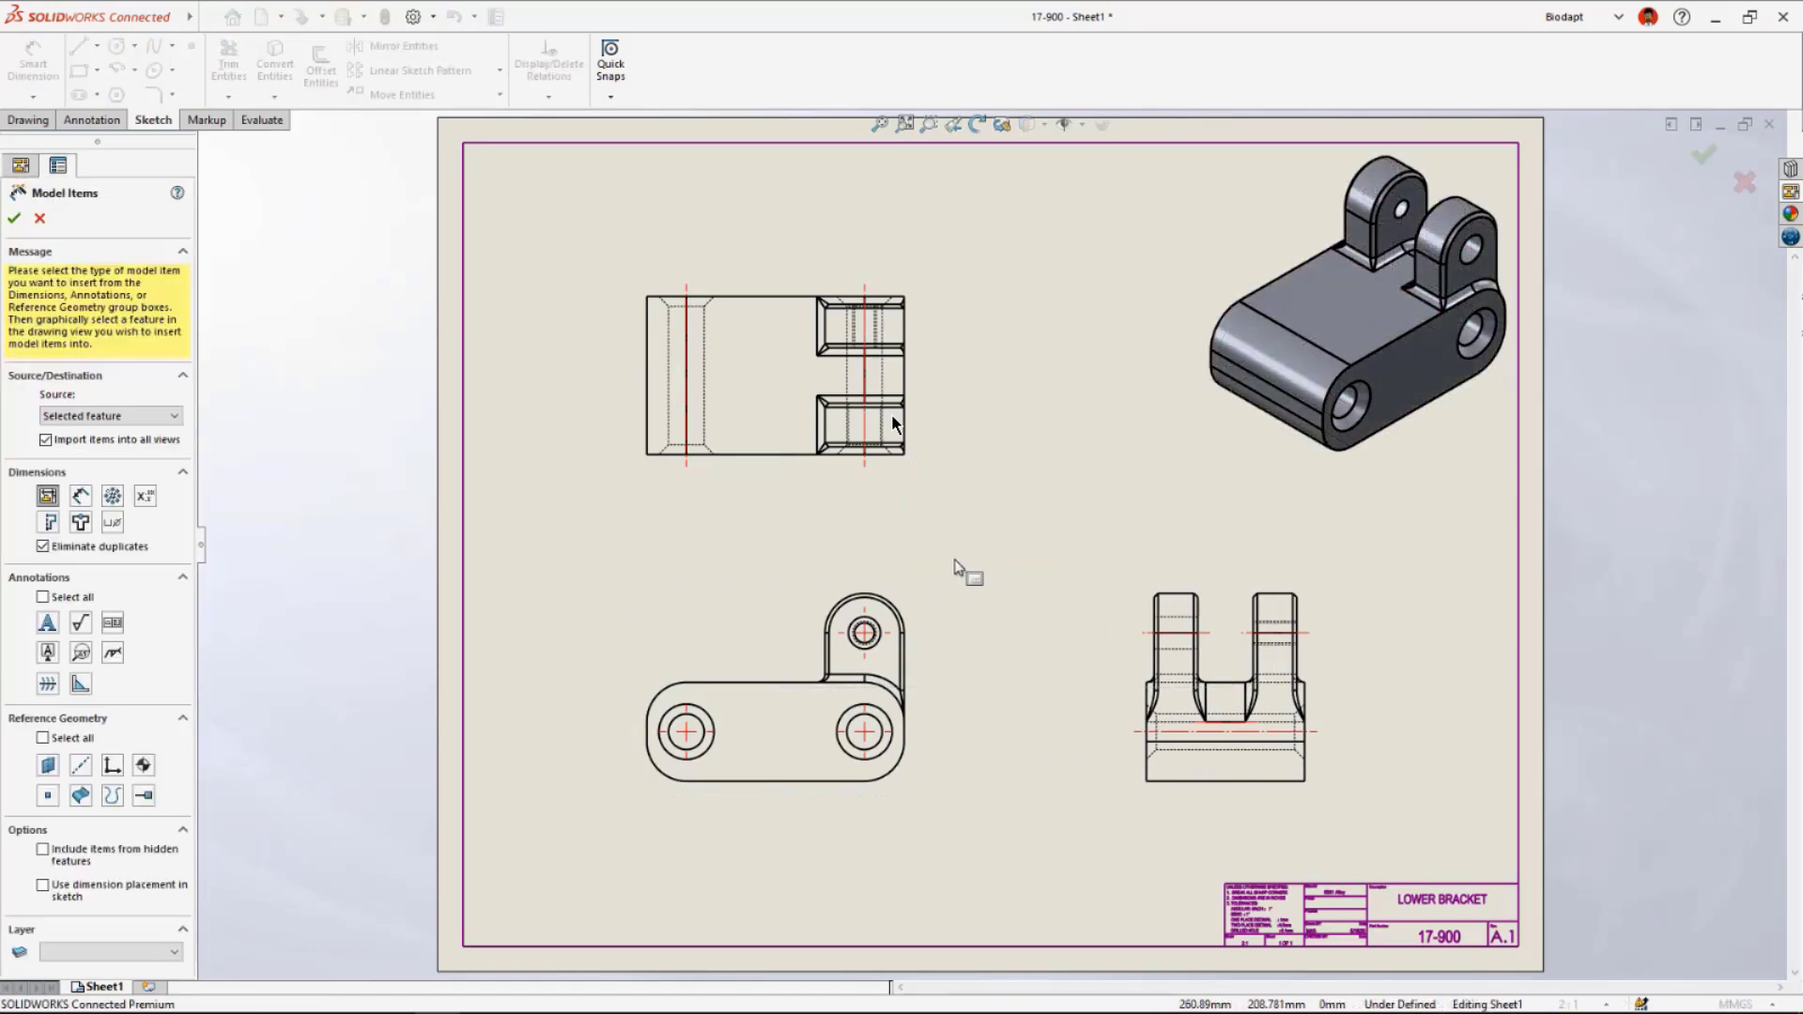
{"action": "left_click", "coordinate": [111, 415]}
{"action": "left_click", "coordinate": [115, 440]}
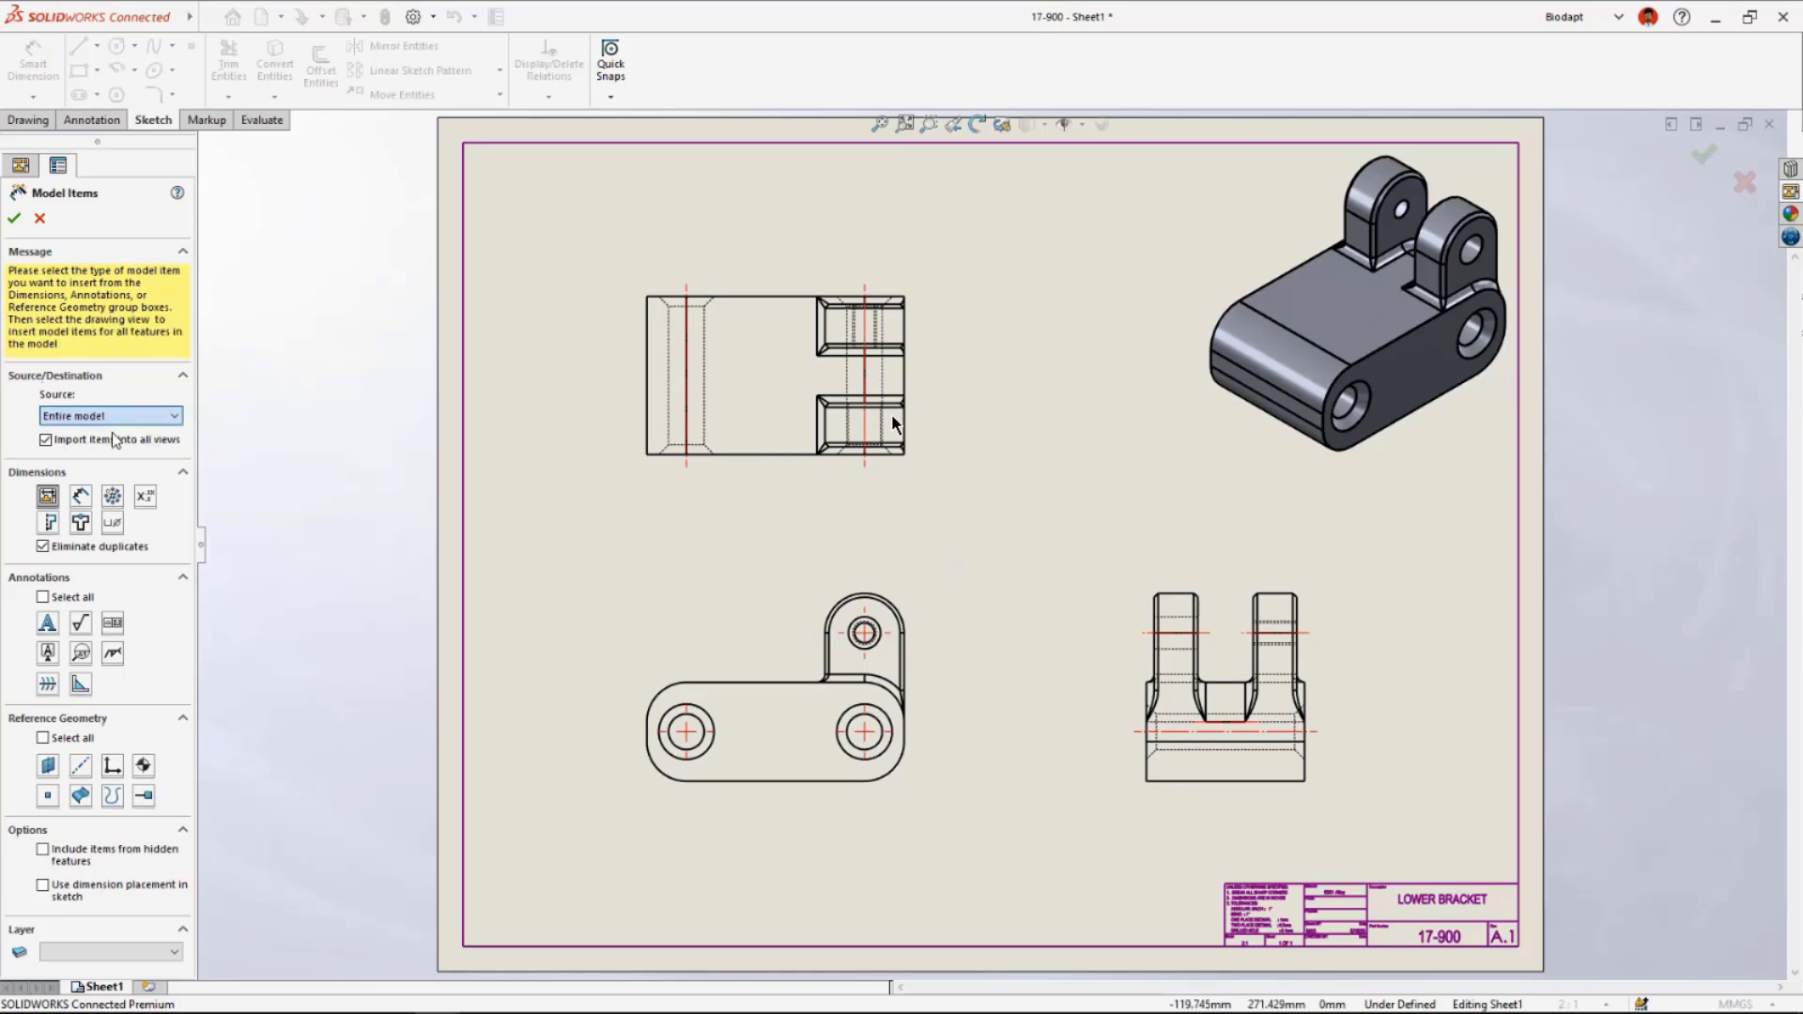
{"action": "left_click", "coordinate": [14, 218]}
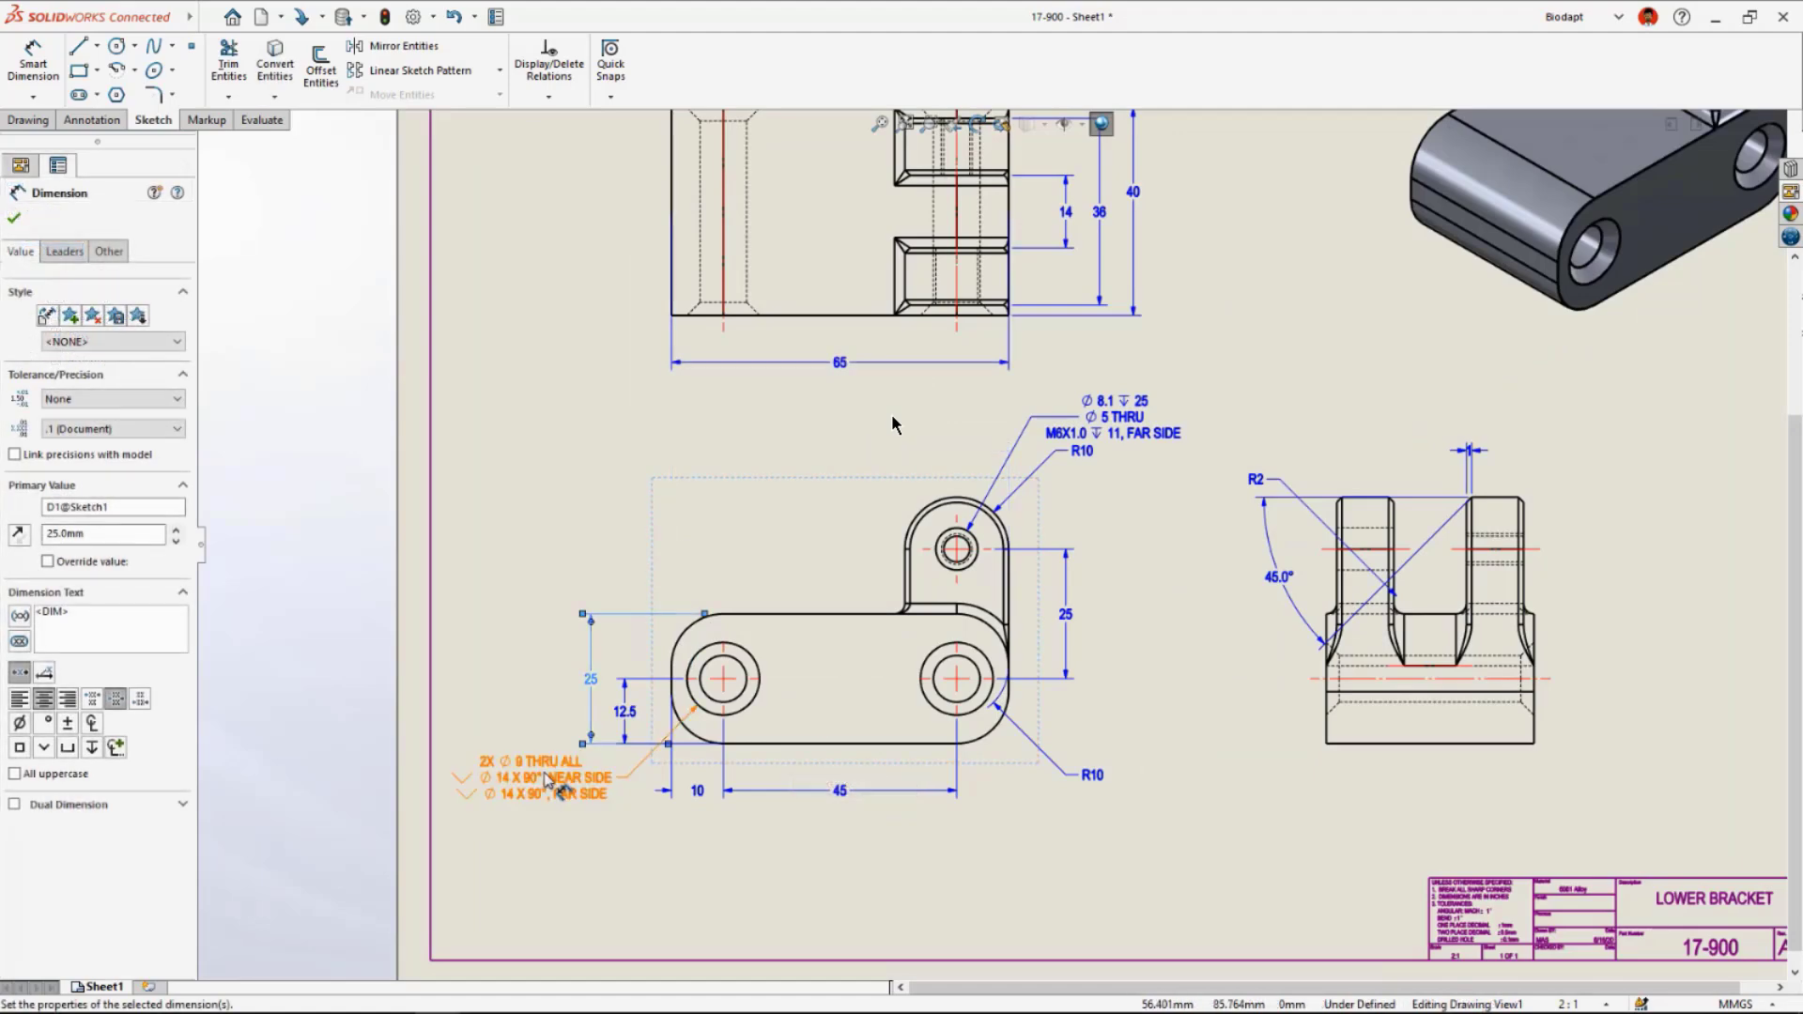
Move the 2X Ø9 countersunk hole callout above the front view and reposition the M6 threaded hole callout beside the lug.
{"action": "left_click_drag", "start_coordinate": [553, 781], "coordinate": [589, 463]}
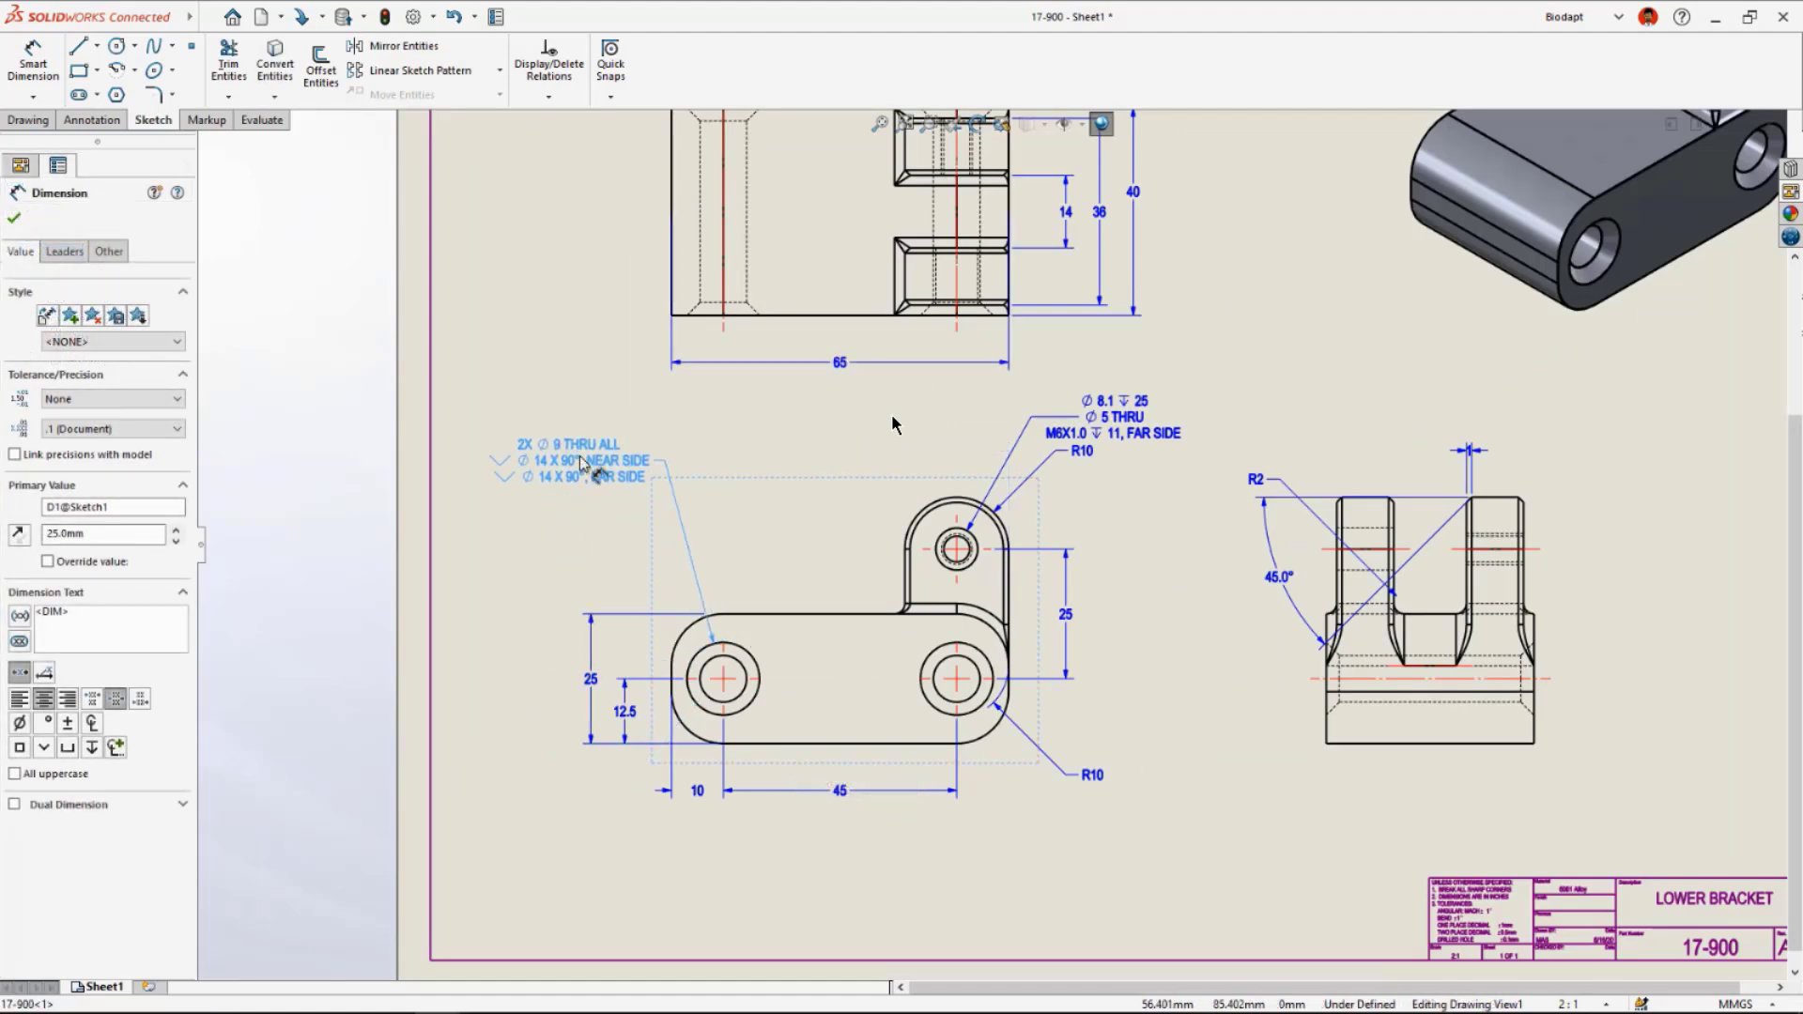
{"action": "left_click_drag", "start_coordinate": [1110, 427], "coordinate": [826, 446]}
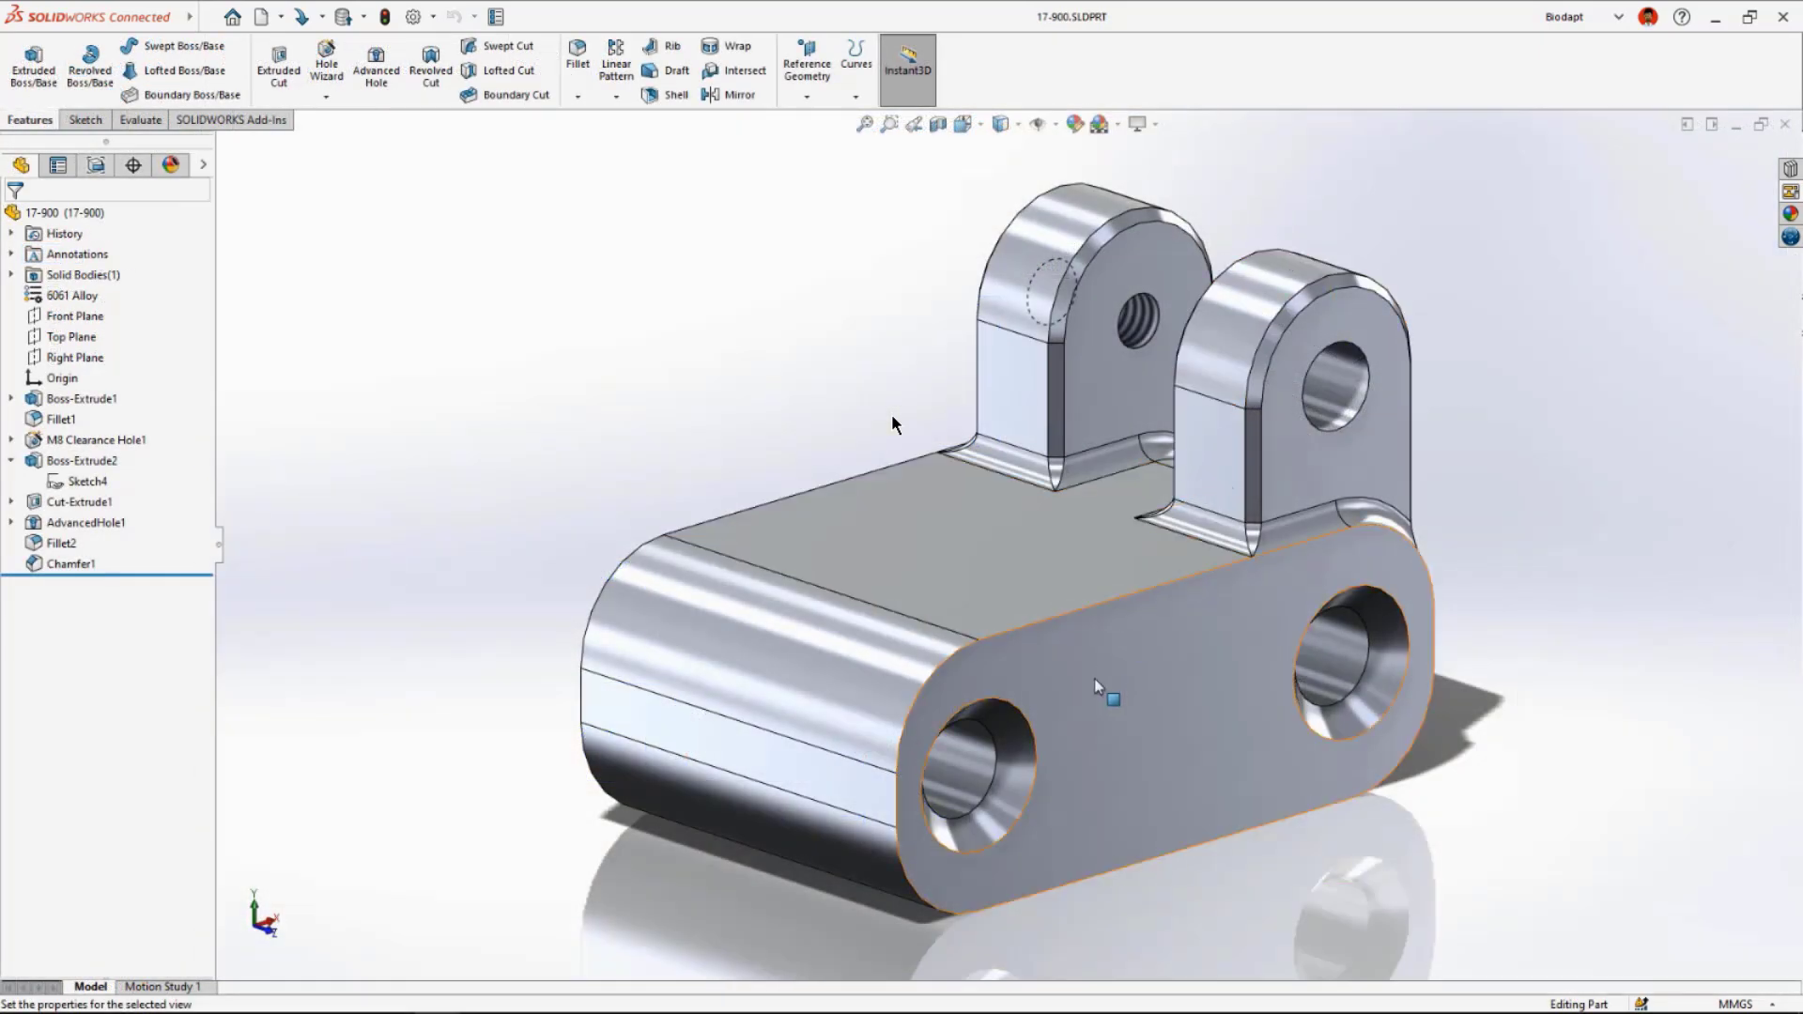
Search the 3DEXPERIENCE content for "LOWER BRACKET" and open the released part 17-899.
{"action": "middle_click_drag", "start_coordinate": [1095, 685], "coordinate": [1091, 389]}
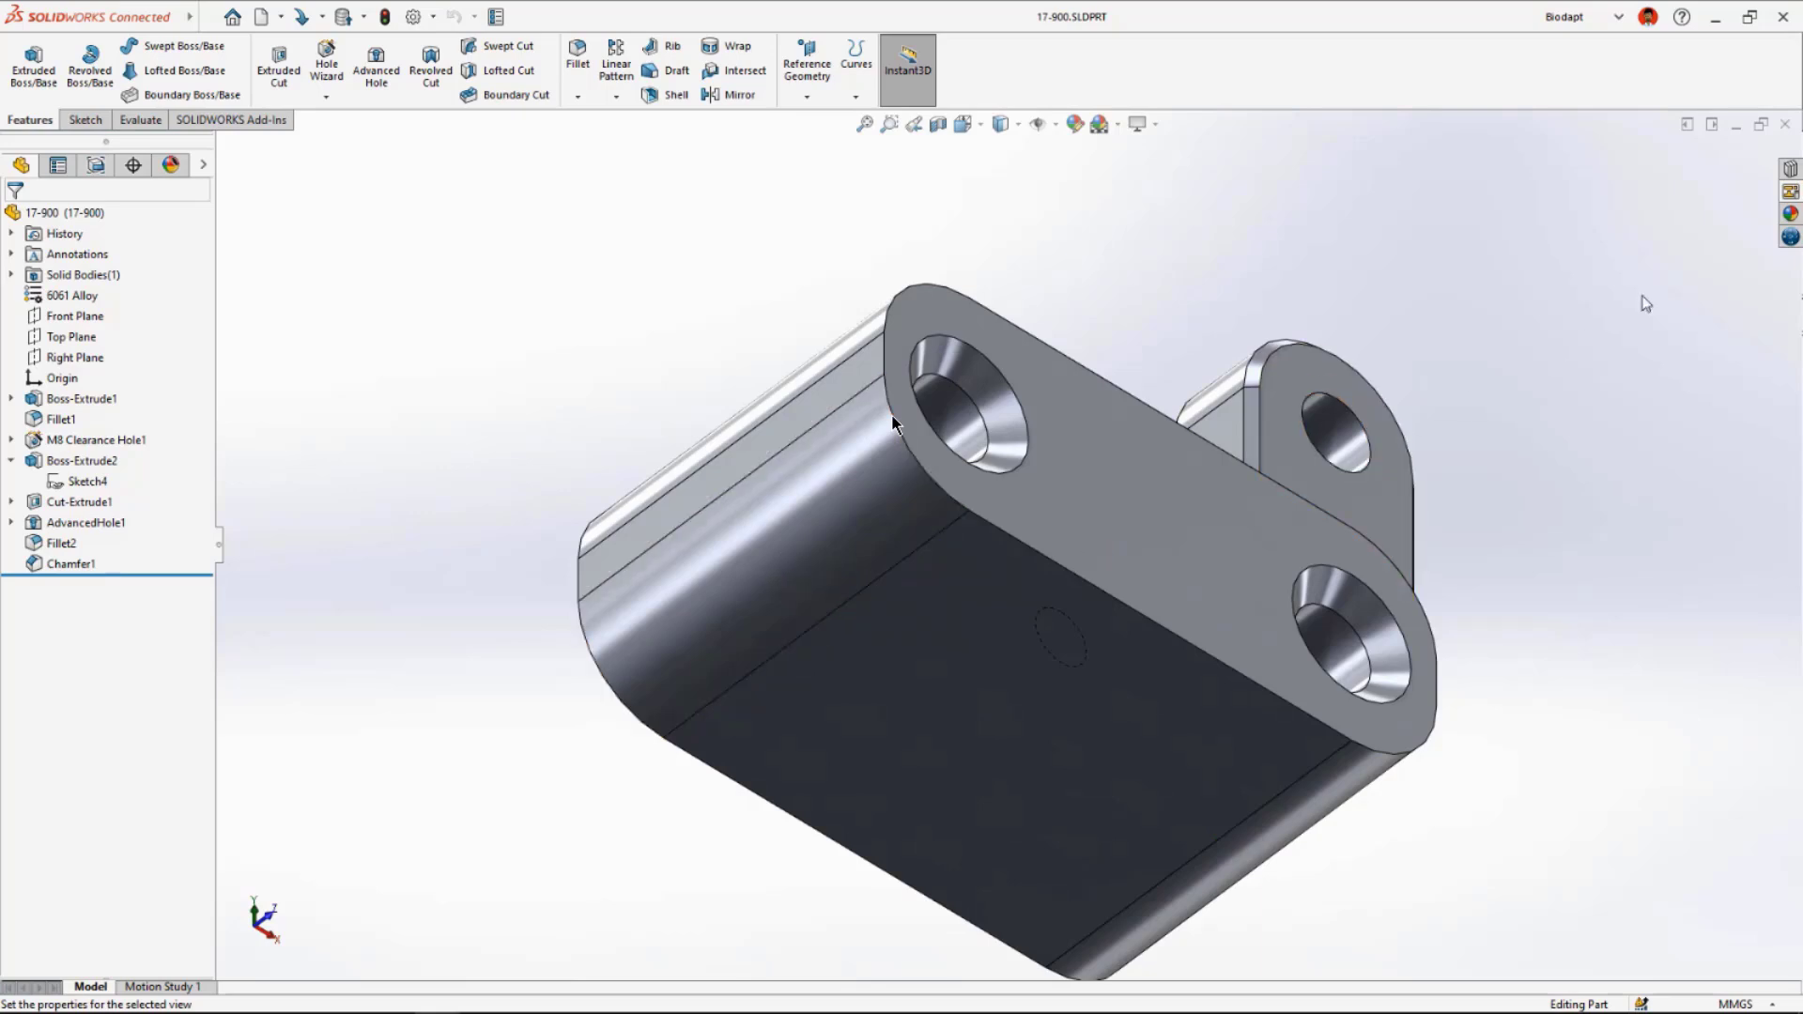
{"action": "left_click", "coordinate": [1790, 240]}
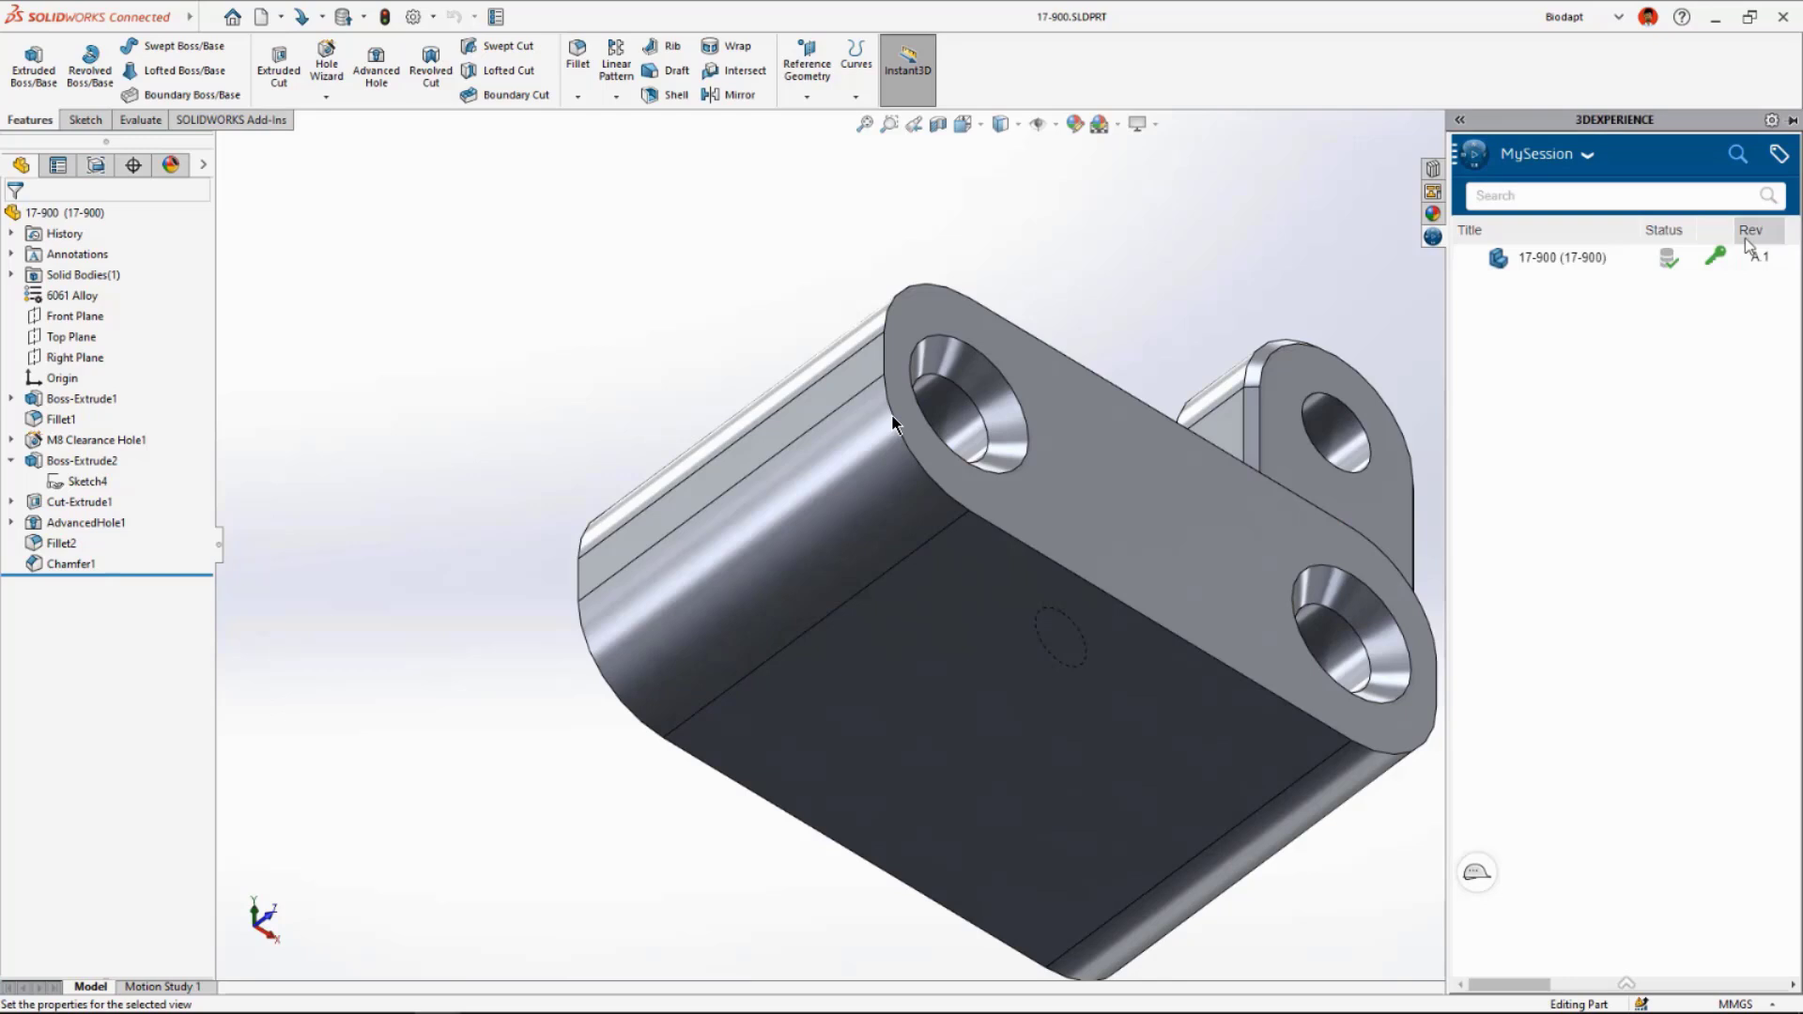
{"action": "left_click", "coordinate": [1543, 197]}
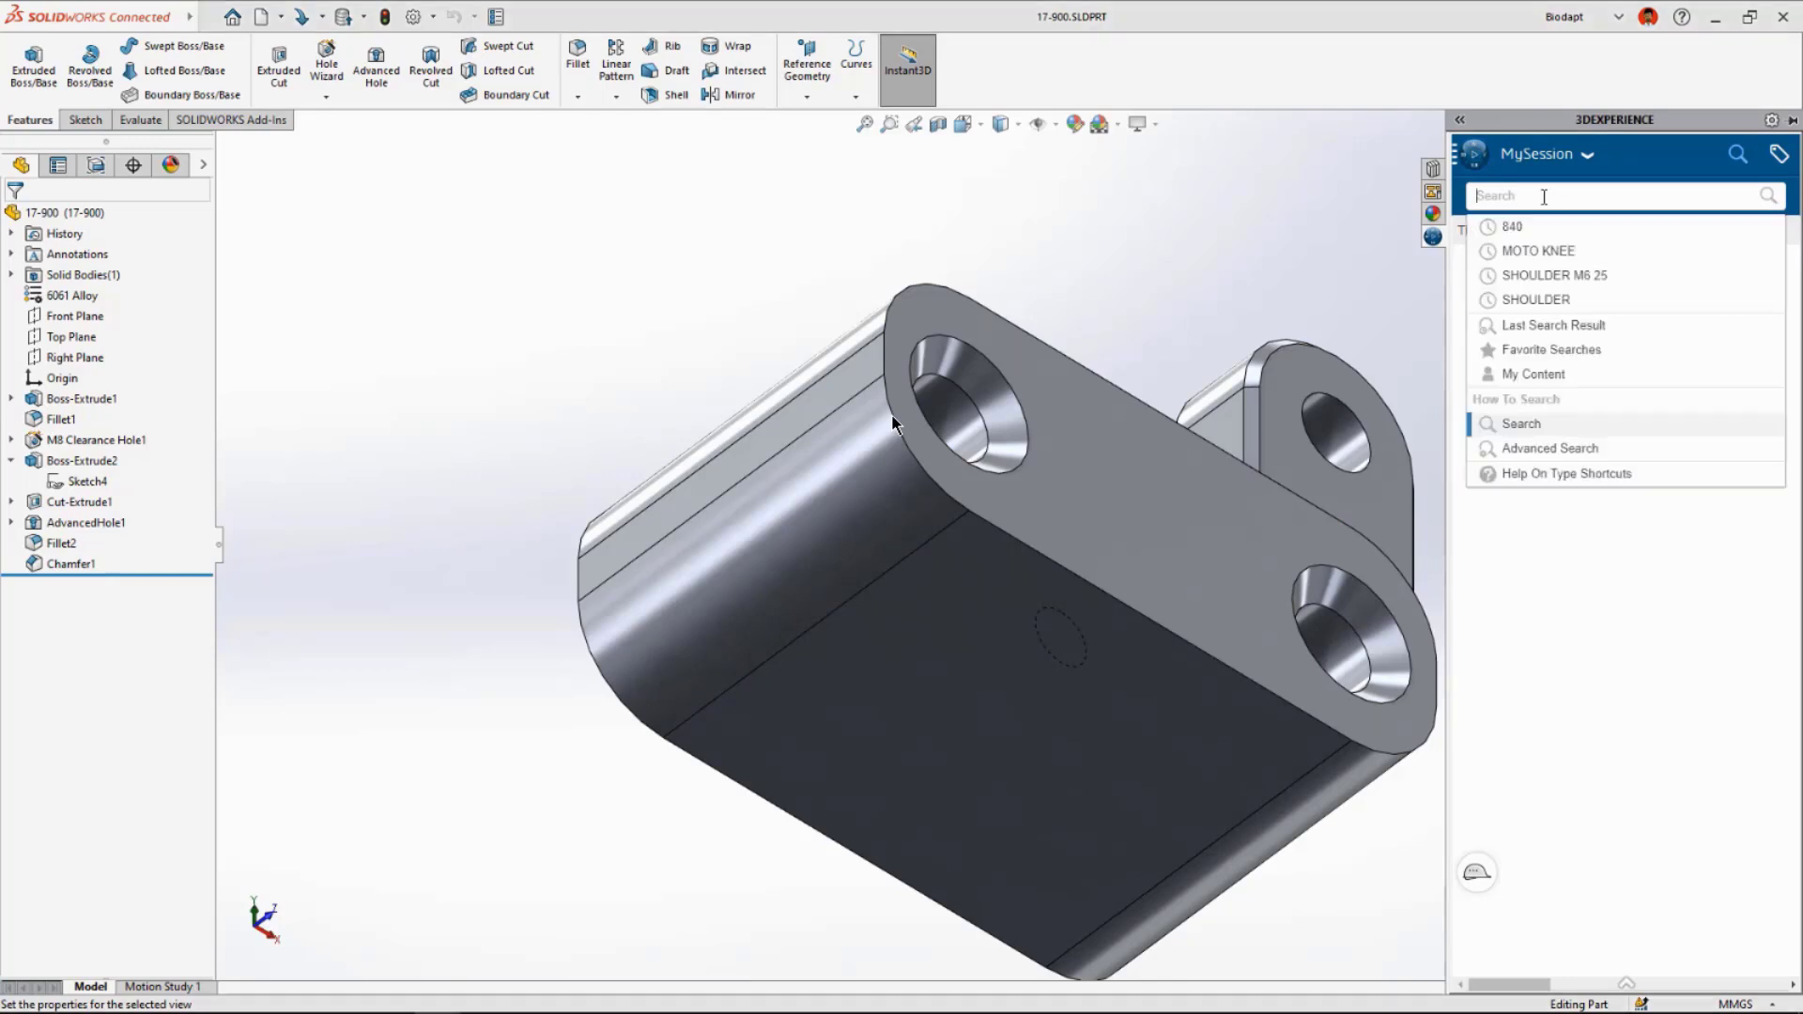
{"action": "type", "text": "LOWER BRAC"}
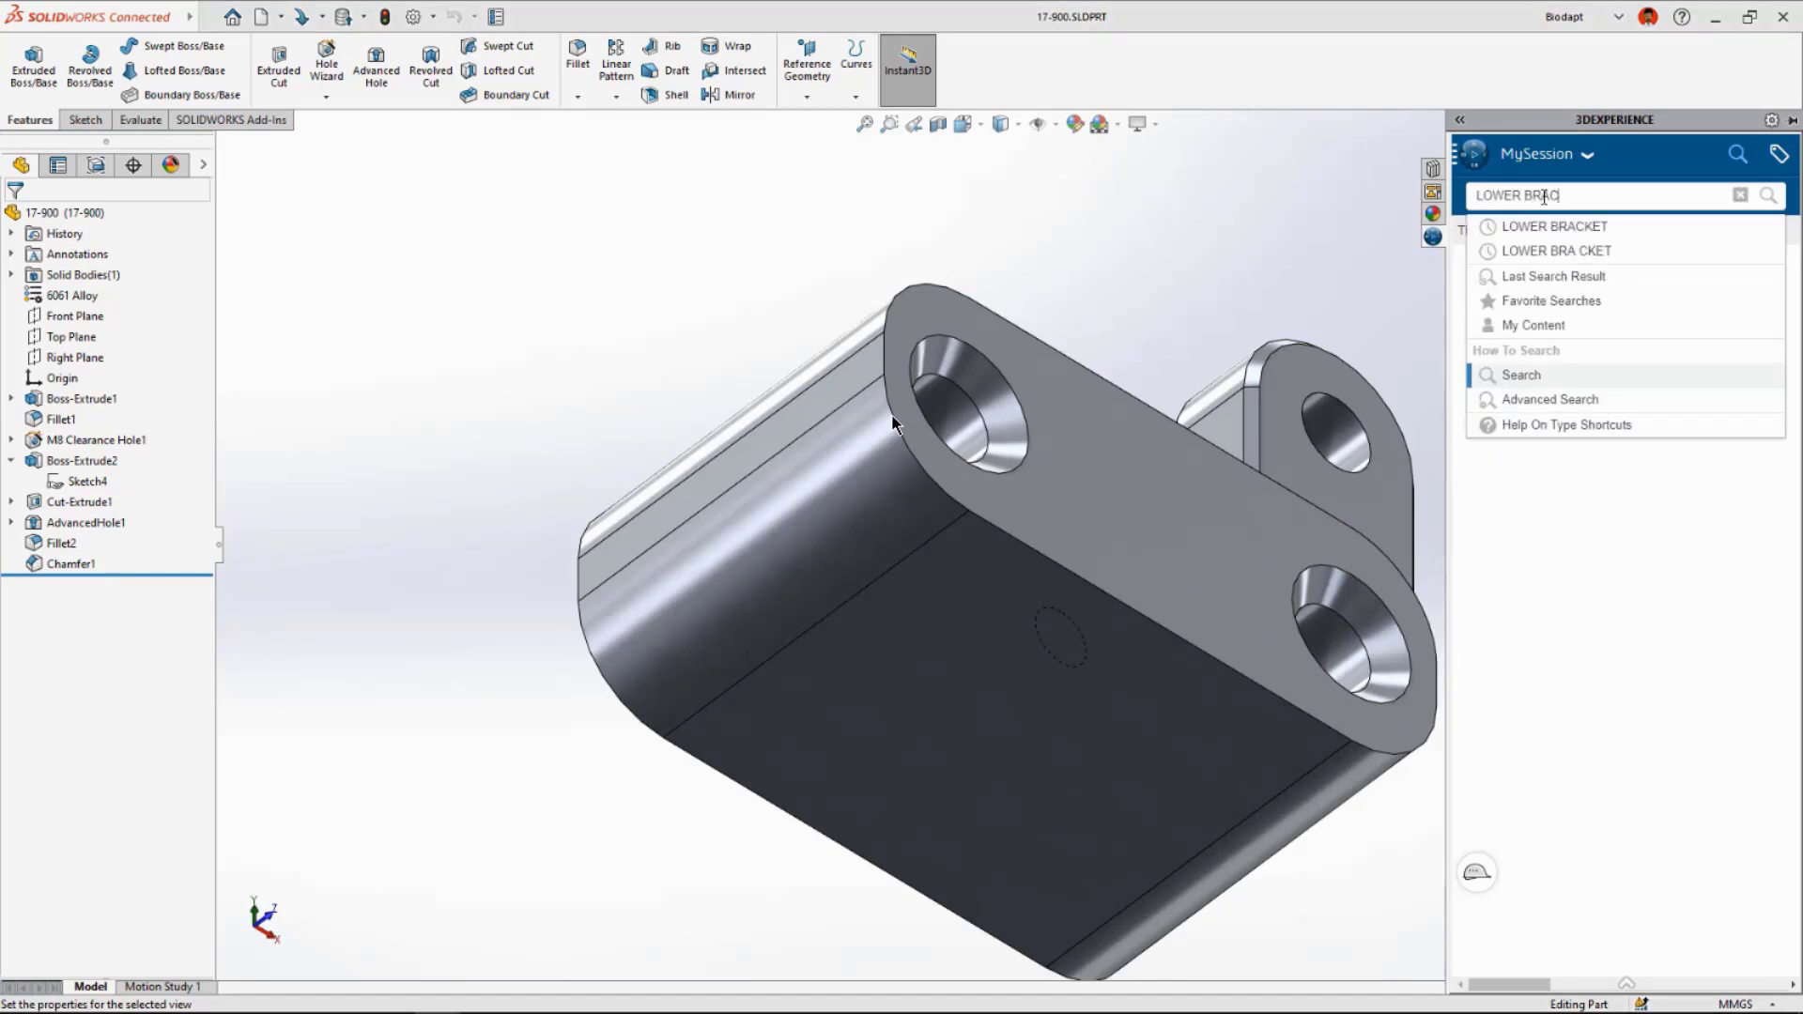
{"action": "type", "text": "KET"}
{"action": "key", "text": "Return"}
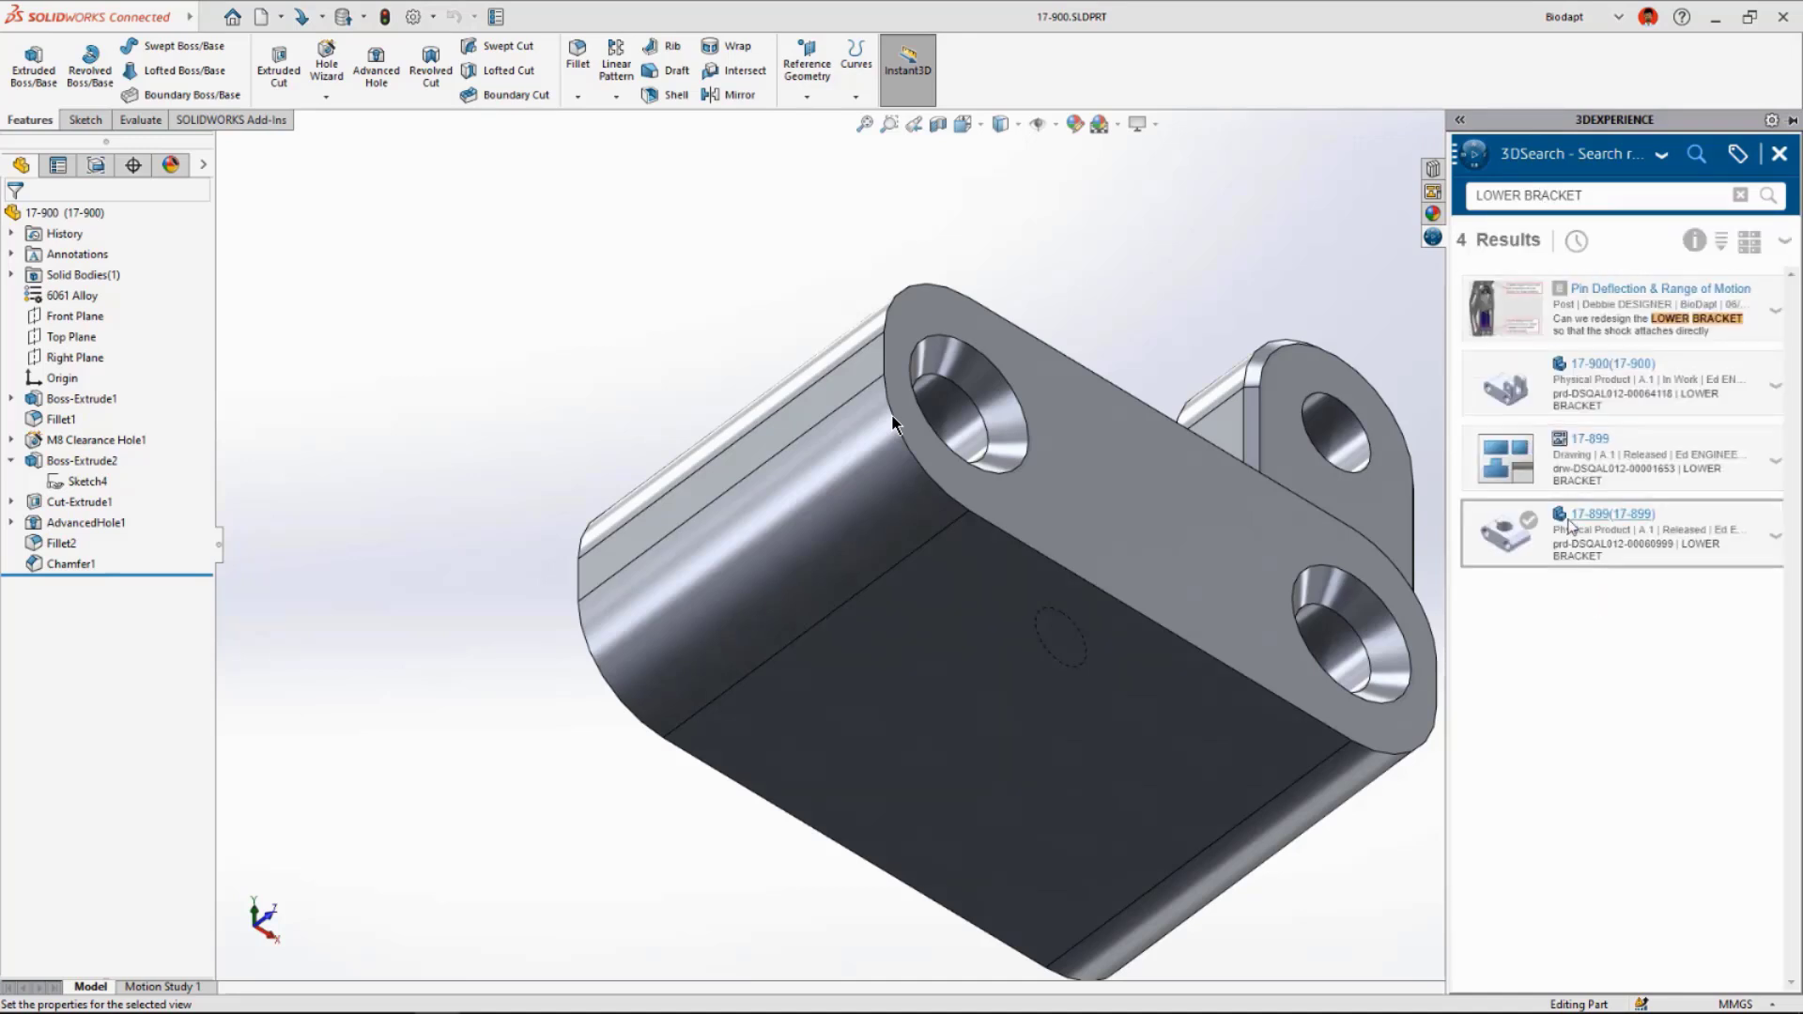
{"action": "mouse_move", "coordinate": [1608, 538]}
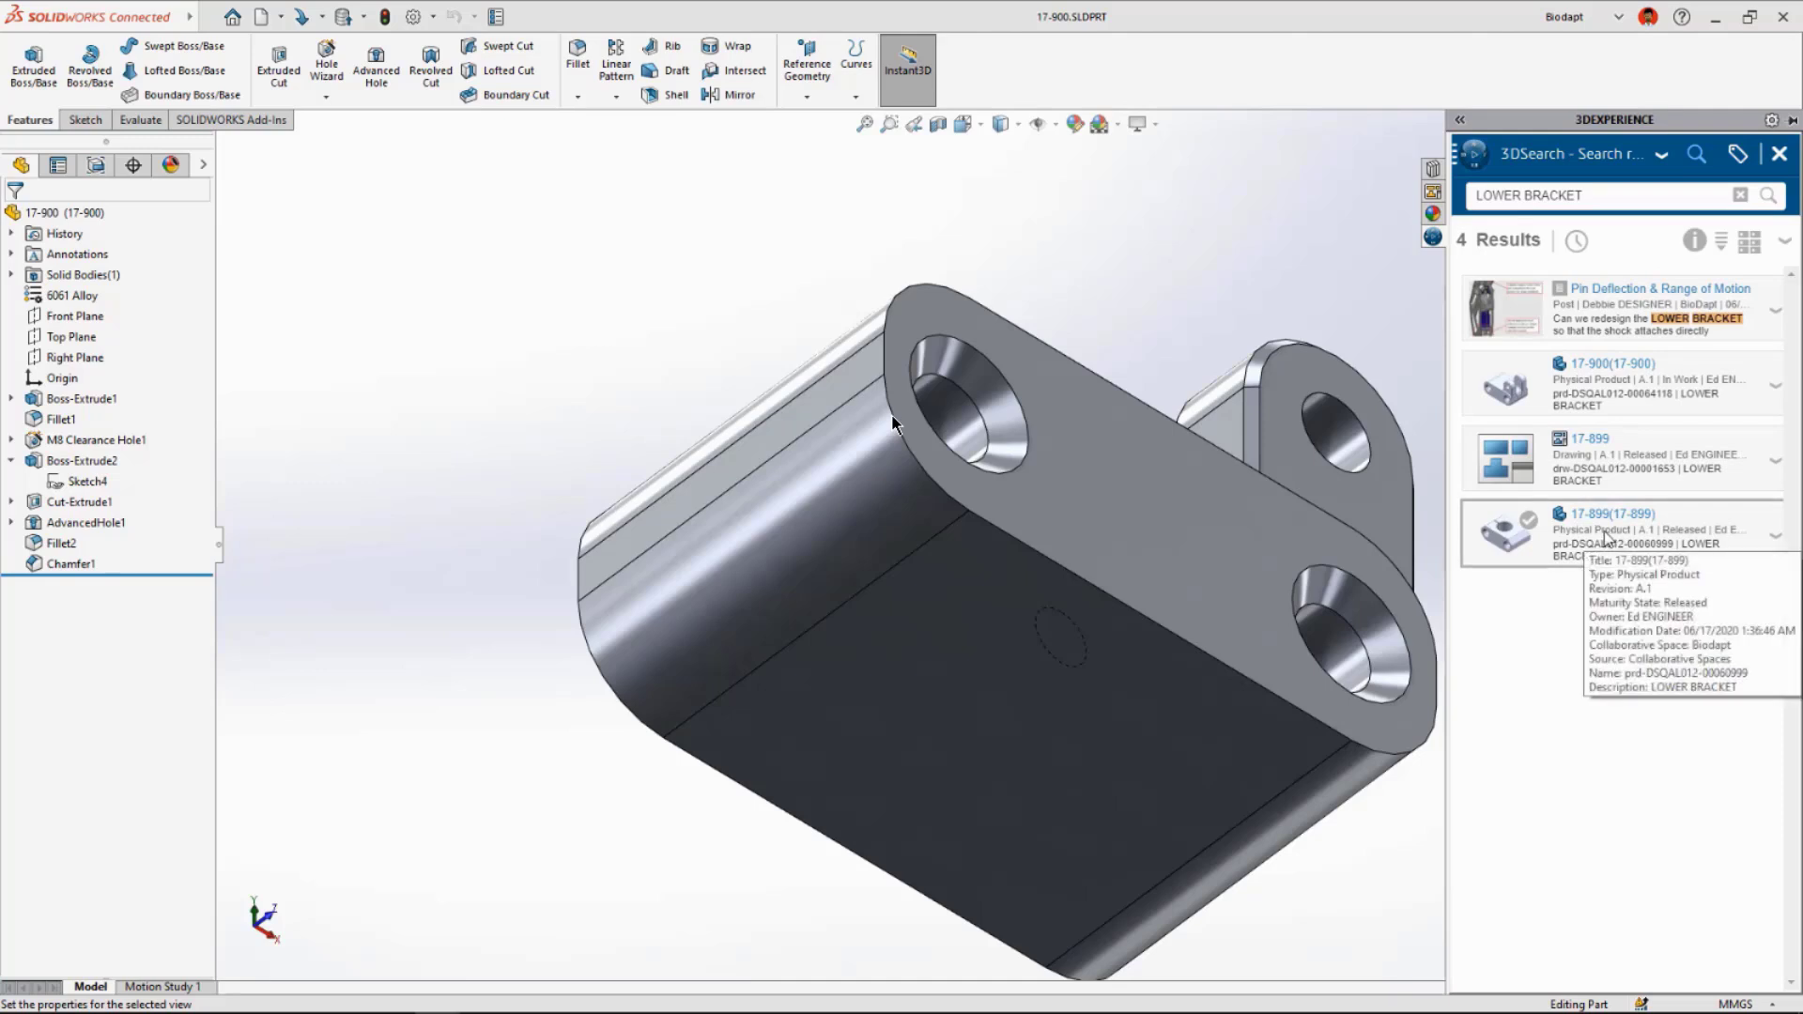
{"action": "left_click_drag", "start_coordinate": [1607, 538], "coordinate": [1367, 71]}
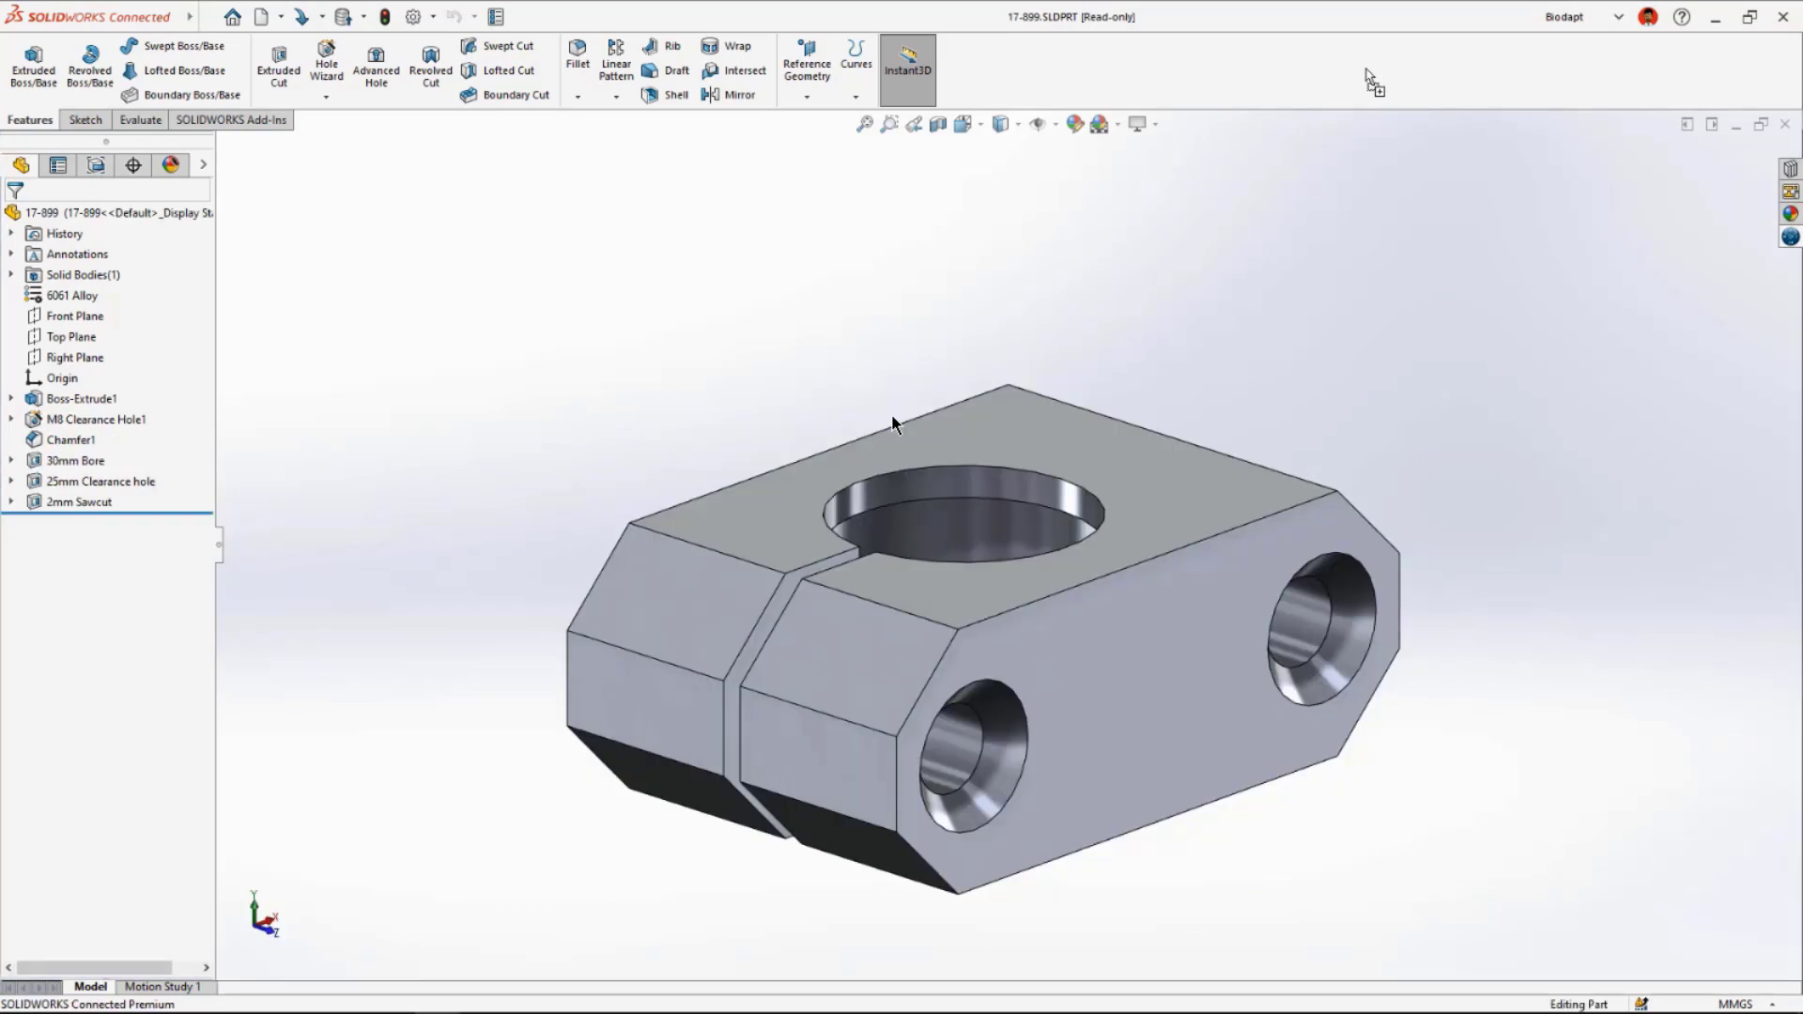
Inspect the 30mm Bore, 25mm Clearance hole and 2mm Sawcut features of bracket 17-899 from its underside.
{"action": "middle_click_drag", "start_coordinate": [1053, 725], "coordinate": [1049, 394]}
{"action": "left_click", "coordinate": [930, 753]}
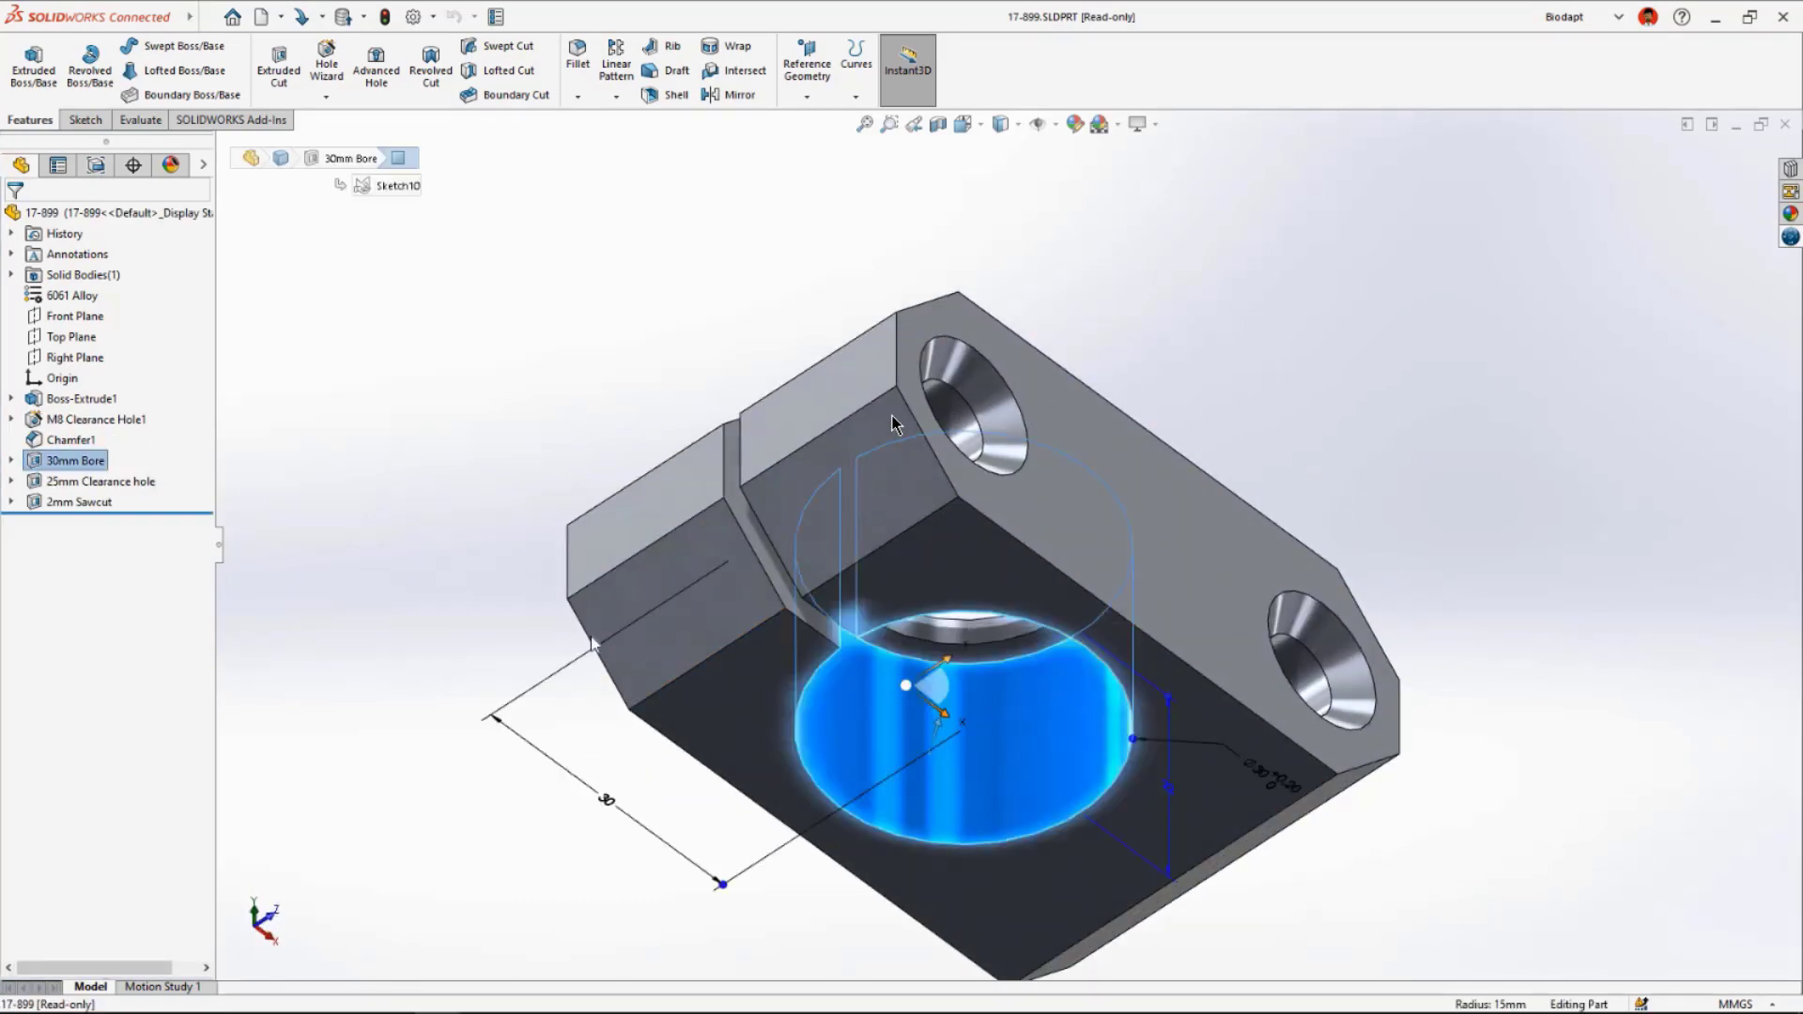
{"action": "left_click", "coordinate": [122, 483]}
{"action": "left_click", "coordinate": [111, 503]}
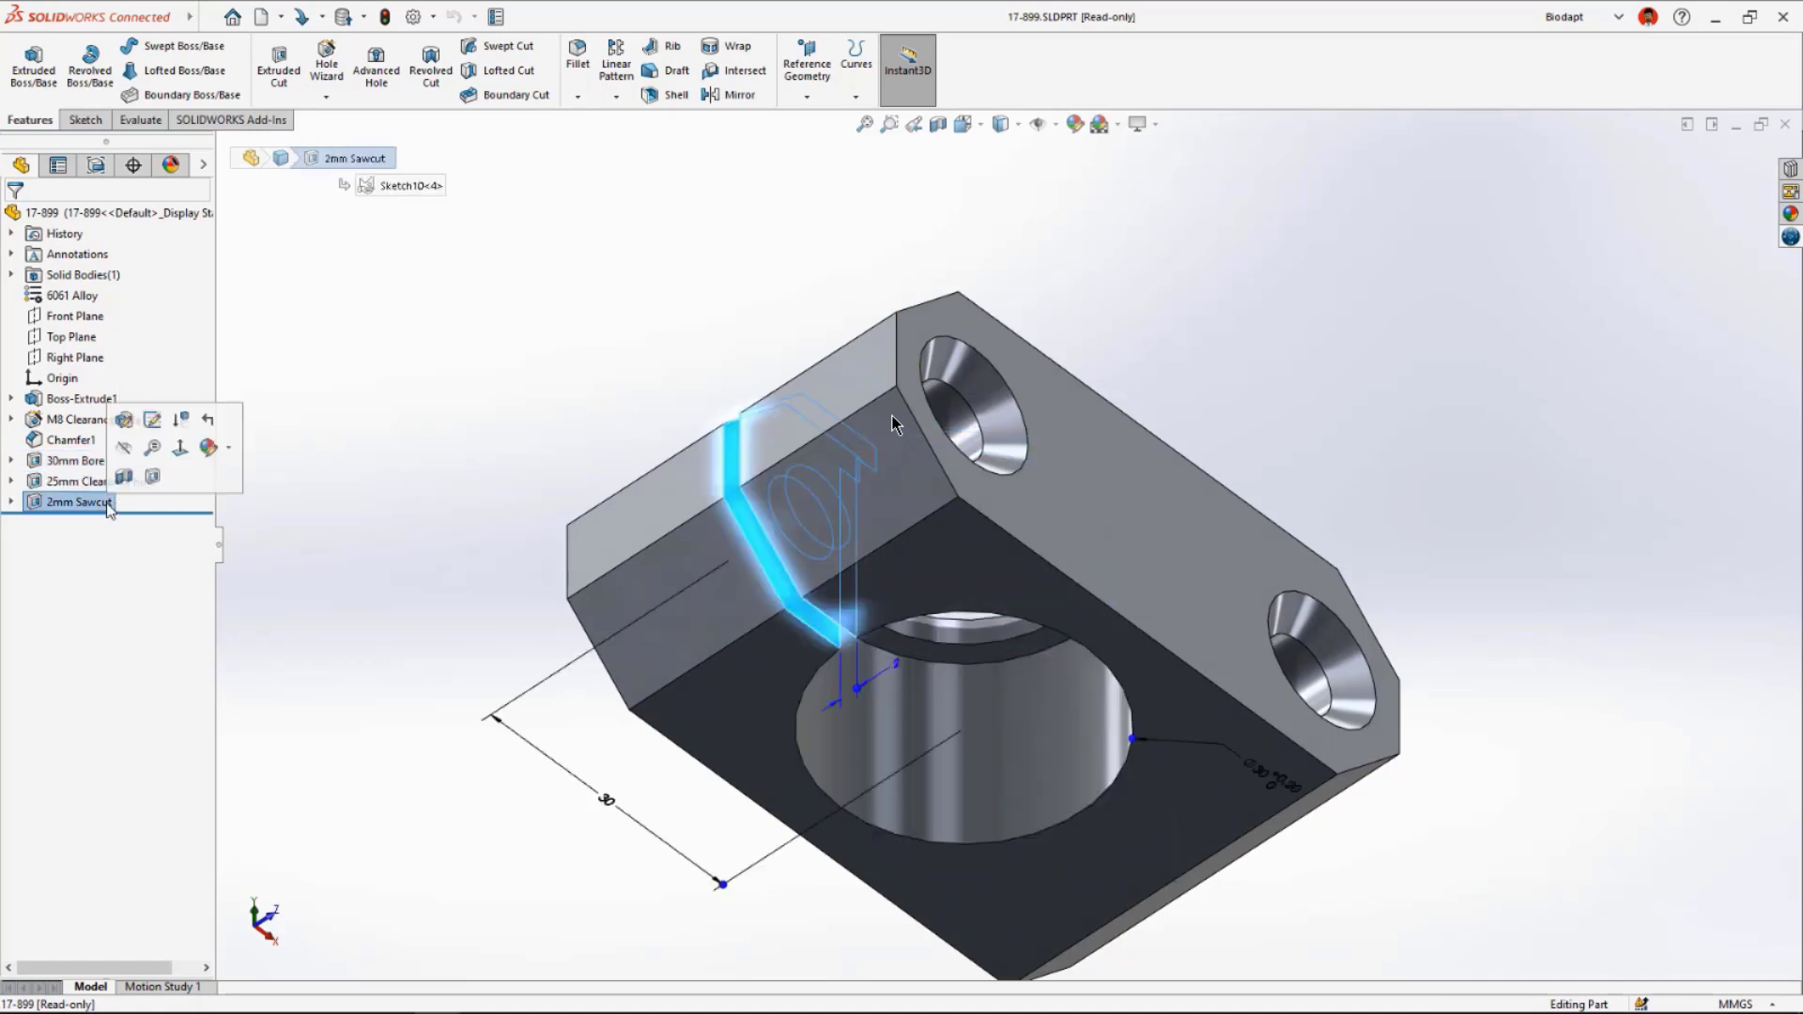
Tile 17-899 and 17-900 side by side and copy the 30mm Bore, 25mm Clearance hole and 2mm Sawcut onto 17-900's bottom face.
{"action": "left_click", "coordinate": [1686, 124]}
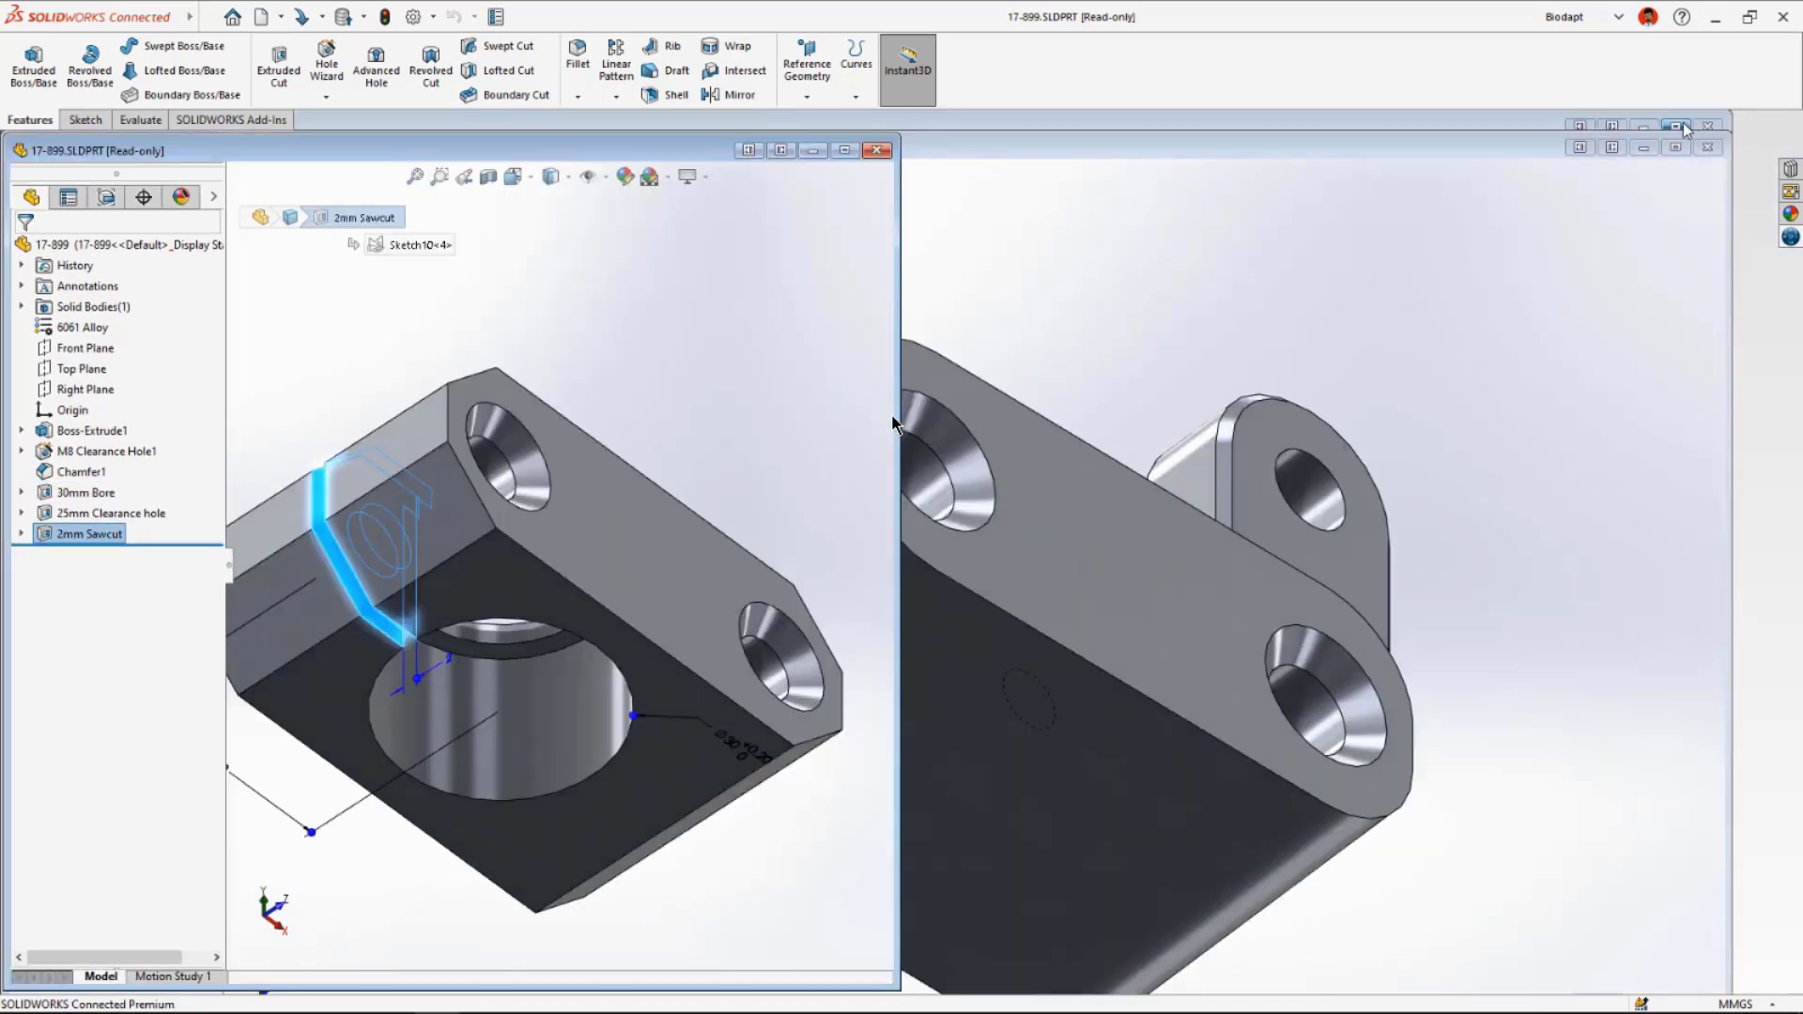
{"action": "left_click", "coordinate": [1616, 152]}
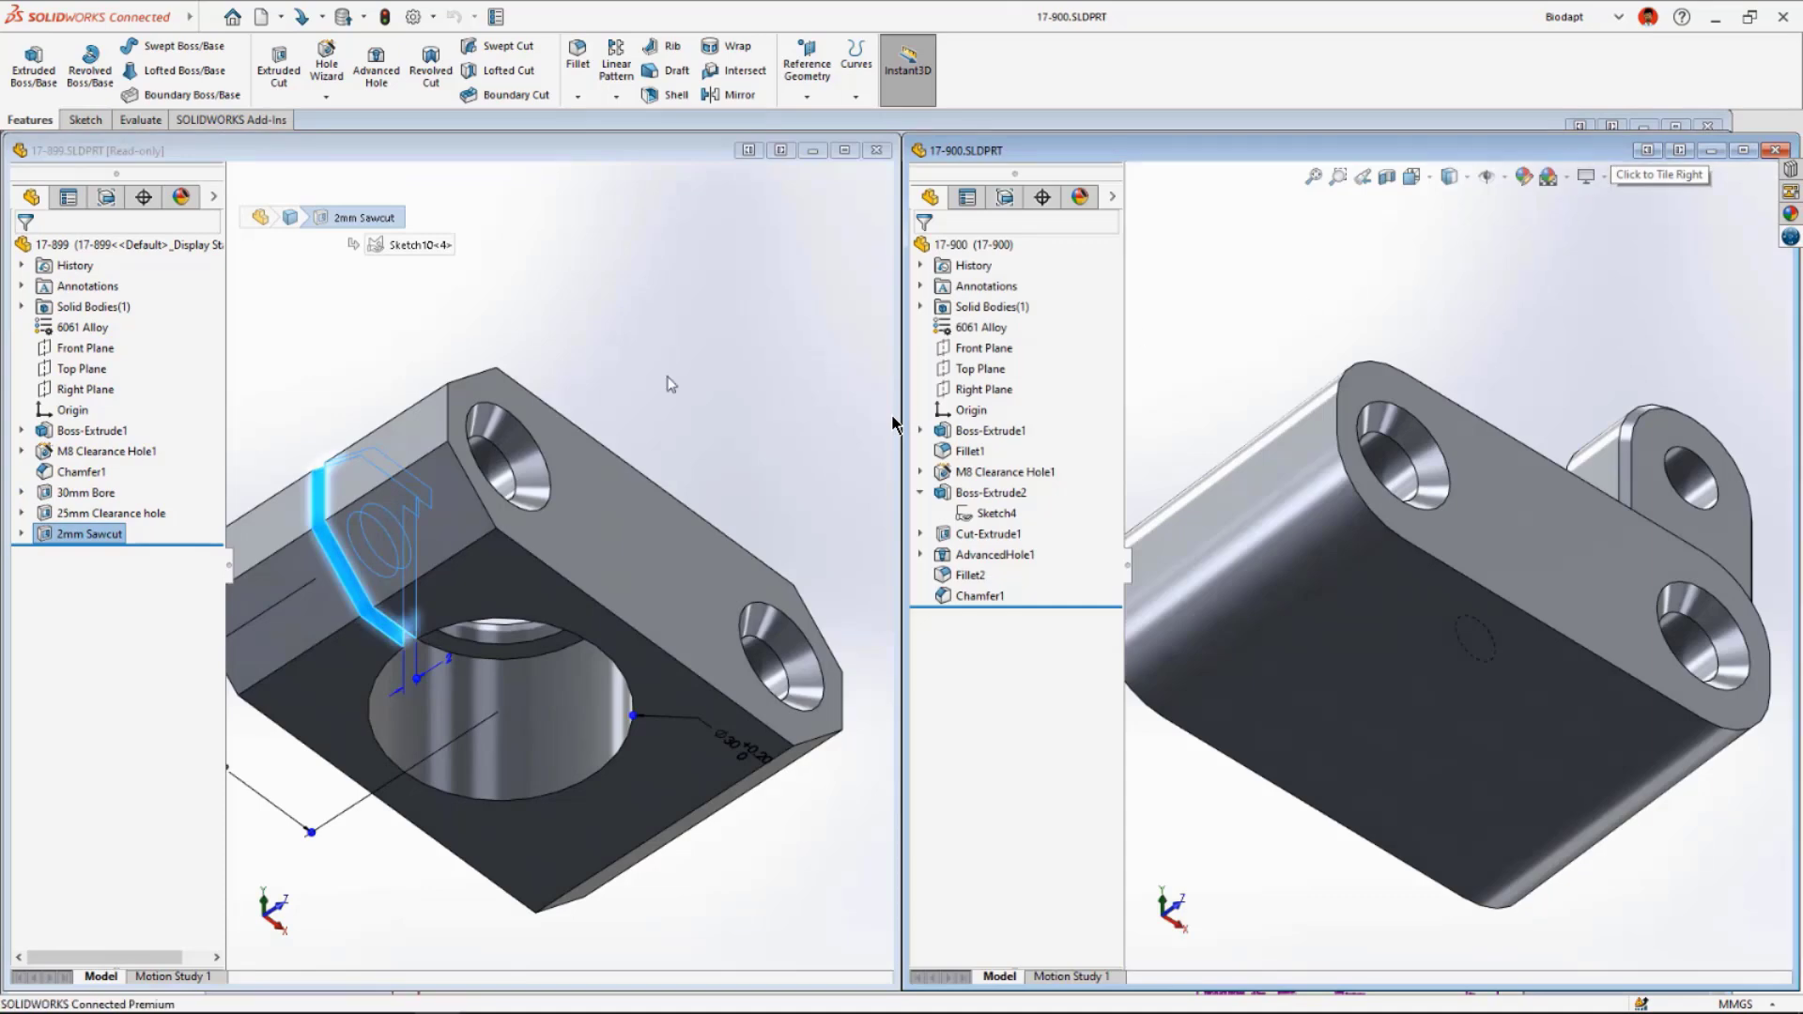
{"action": "left_click", "coordinate": [83, 494]}
{"action": "left_click", "coordinate": [77, 514], "text": "ctrl"}
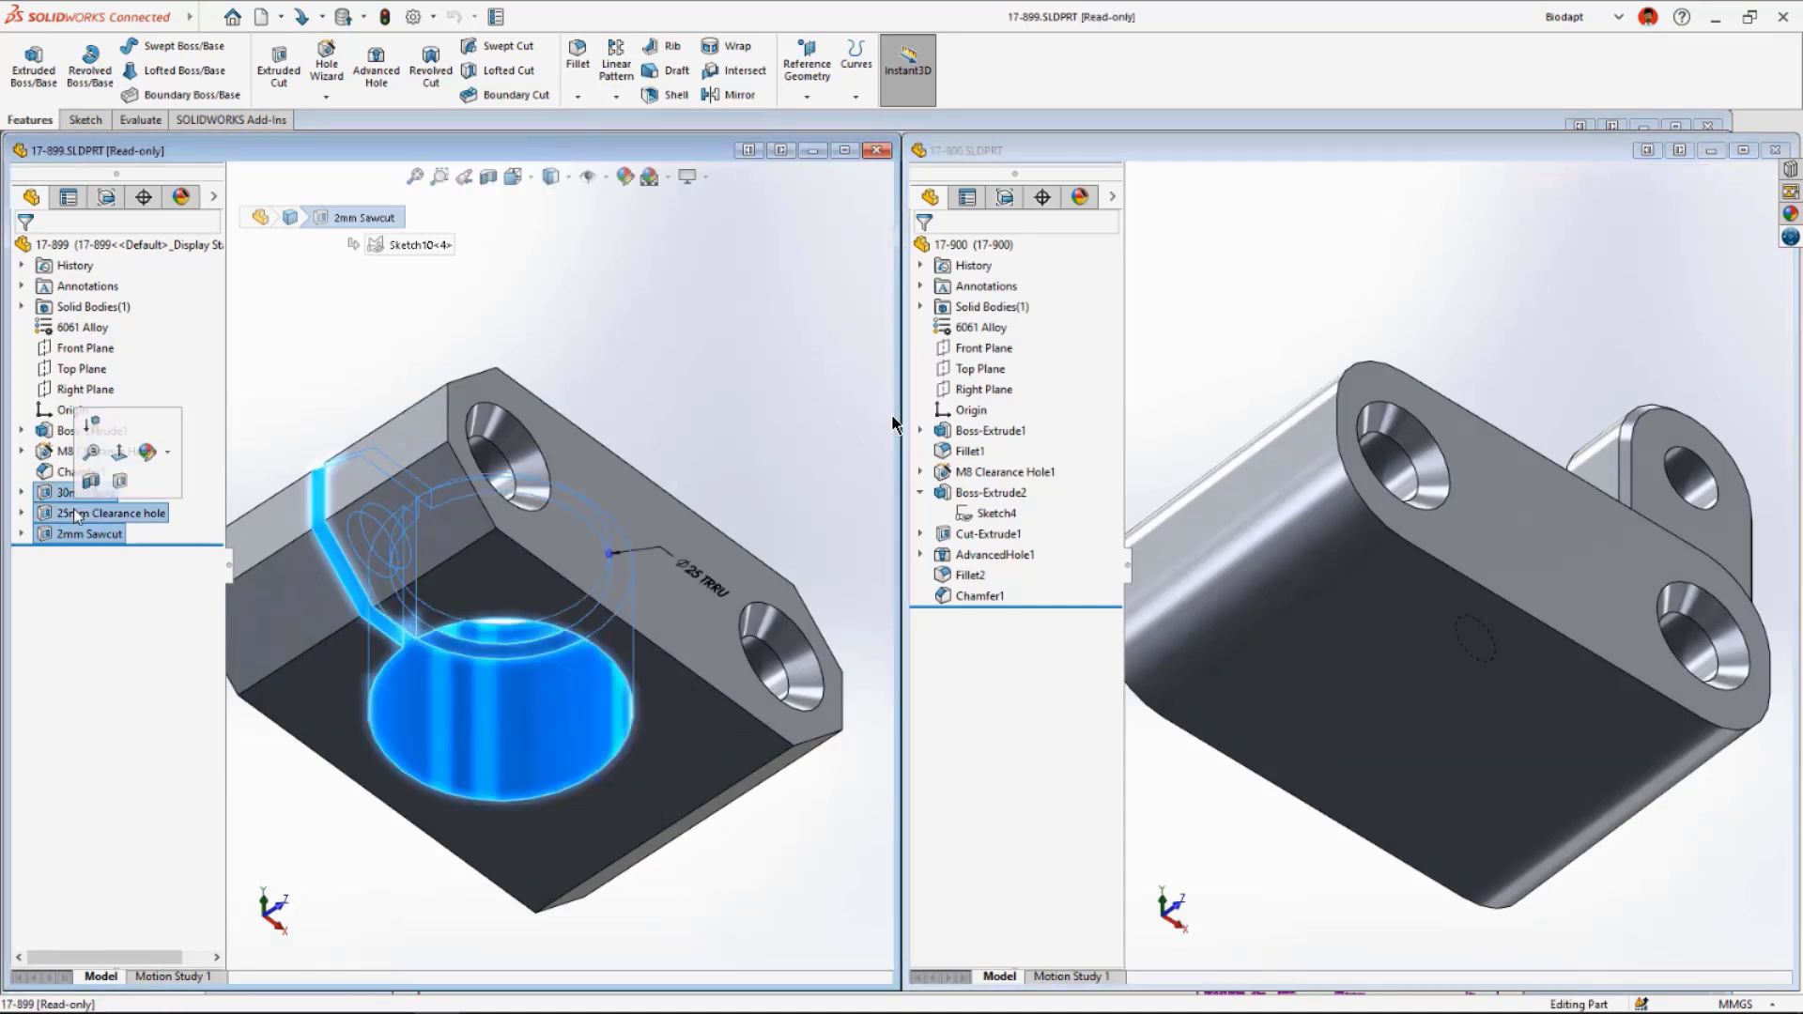
{"action": "left_click_drag", "start_coordinate": [77, 513], "coordinate": [1370, 692]}
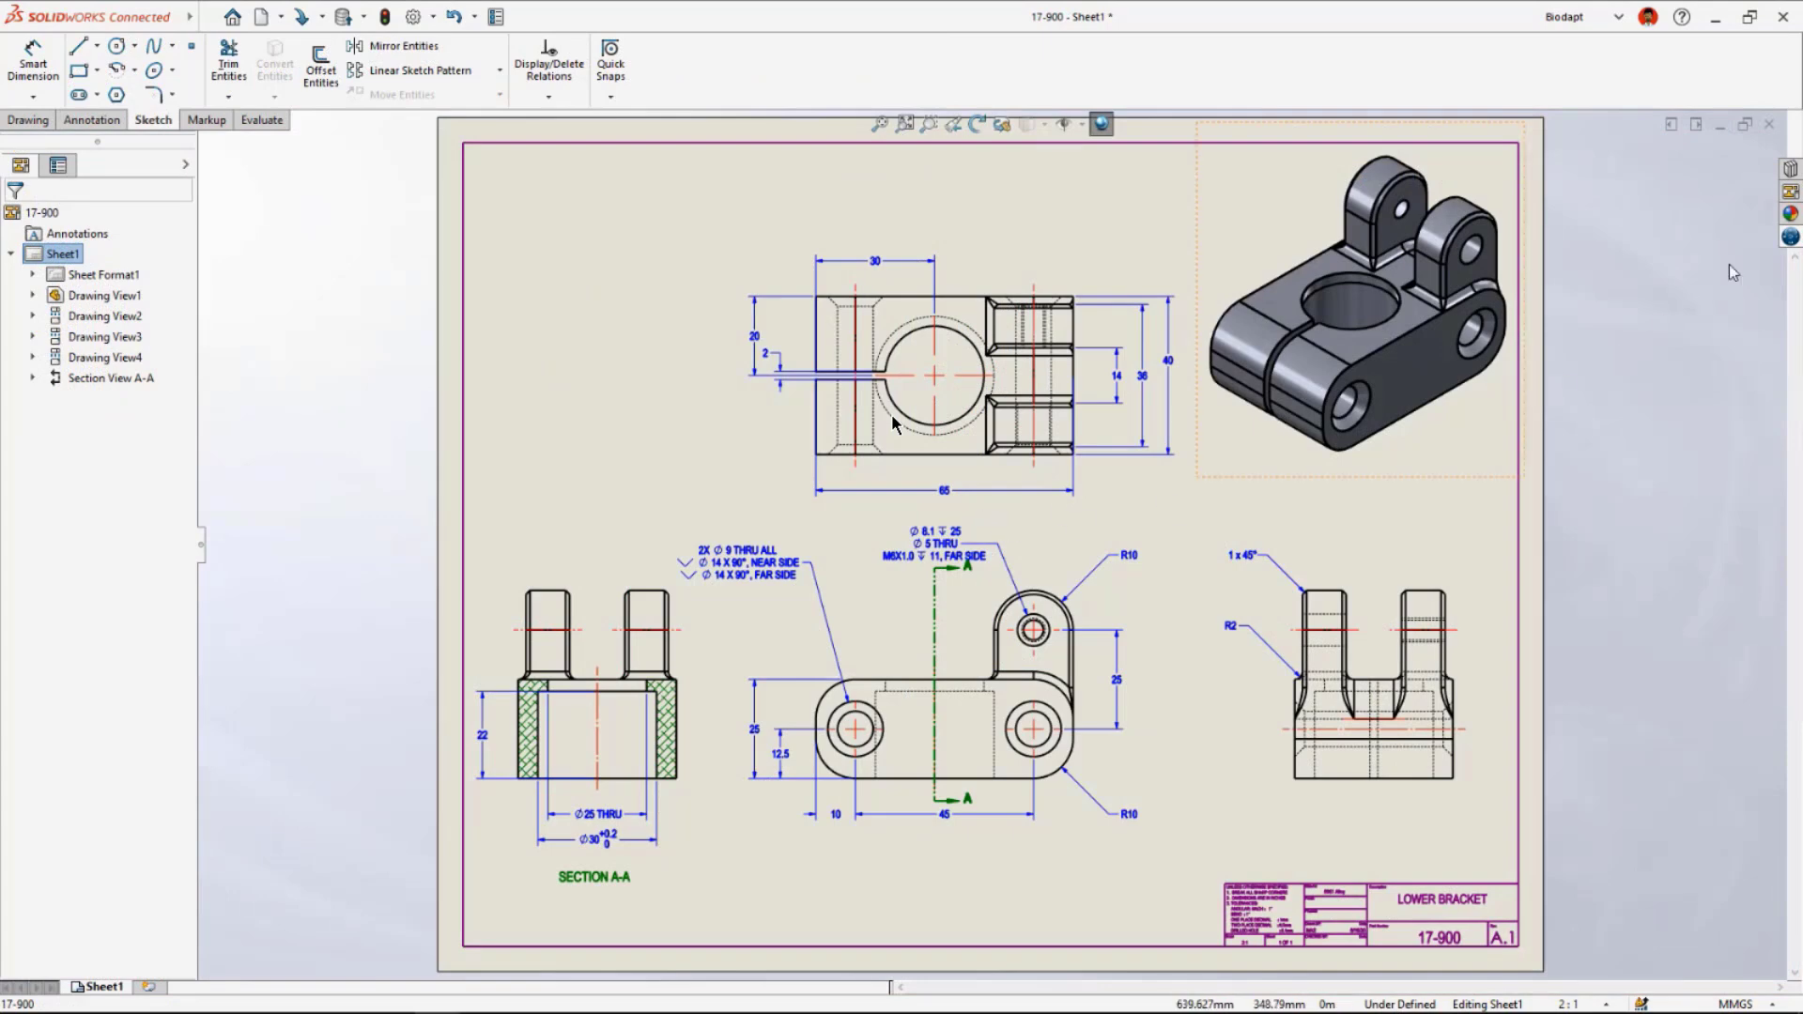
Save the 17-900 drawing together with its part to 3DEXPERIENCE, releasing the reservation after saving.
{"action": "left_click", "coordinate": [1788, 239]}
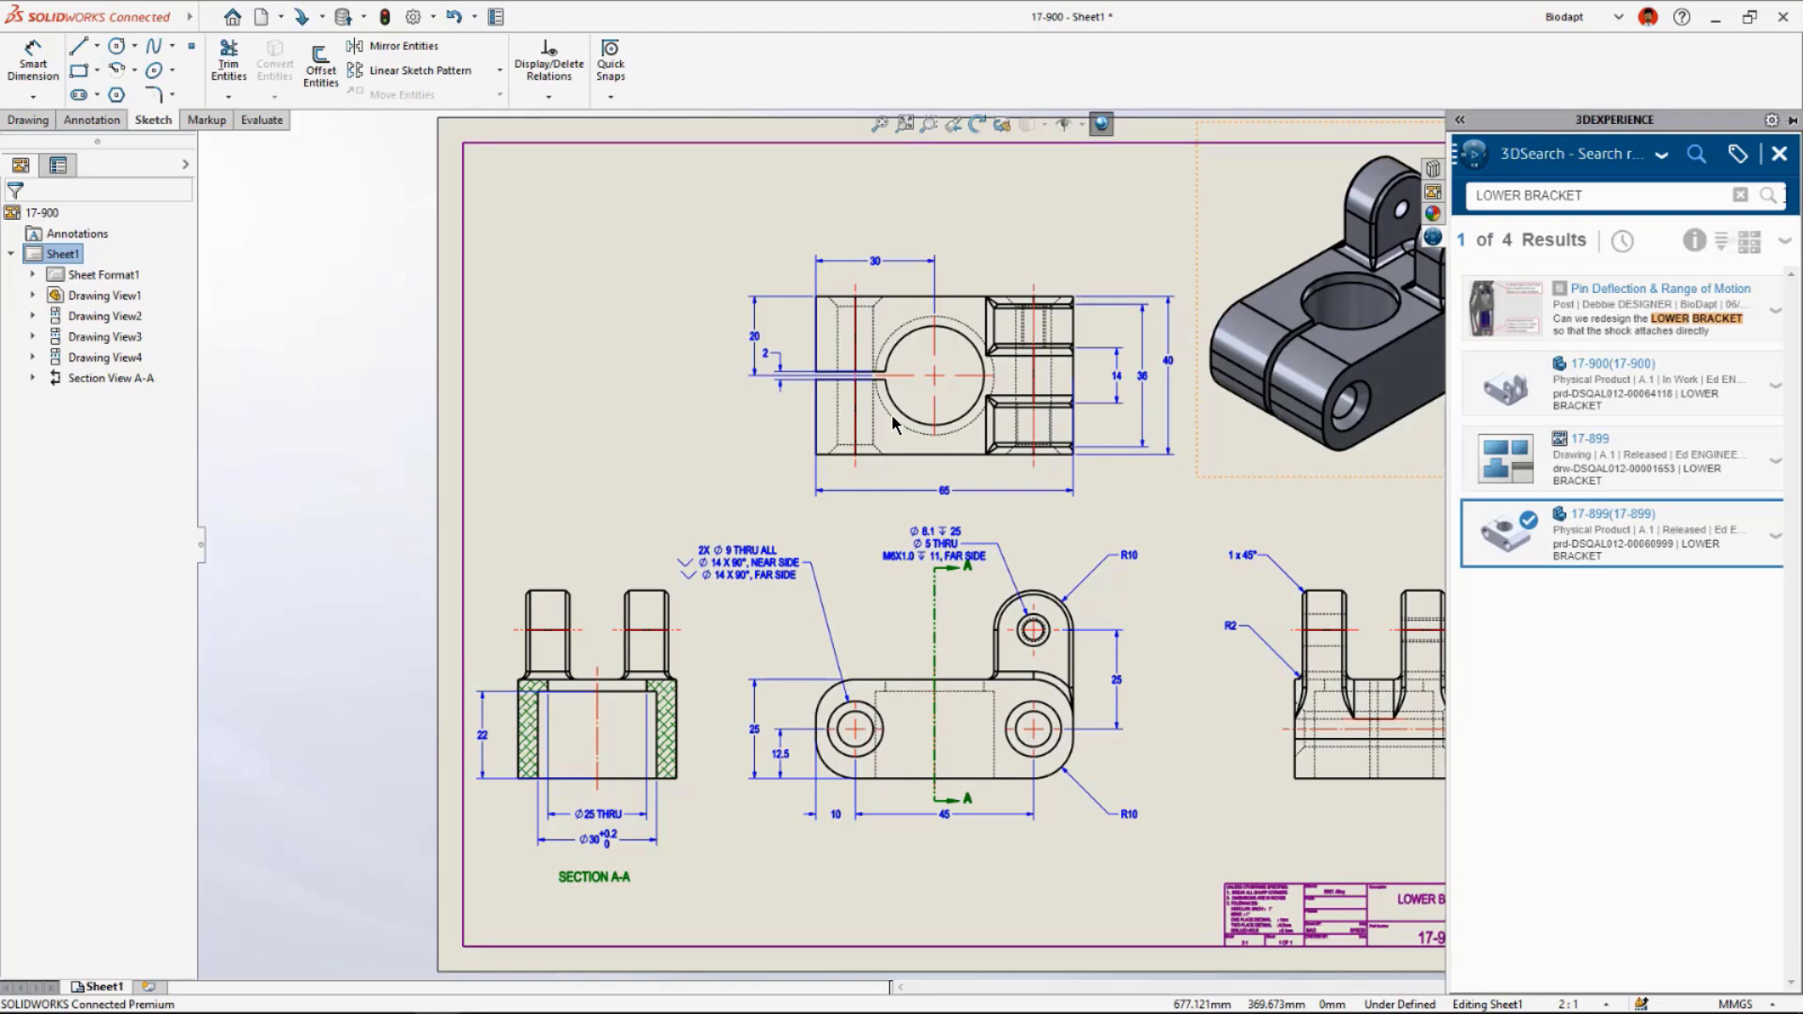
{"action": "left_click", "coordinate": [1778, 156]}
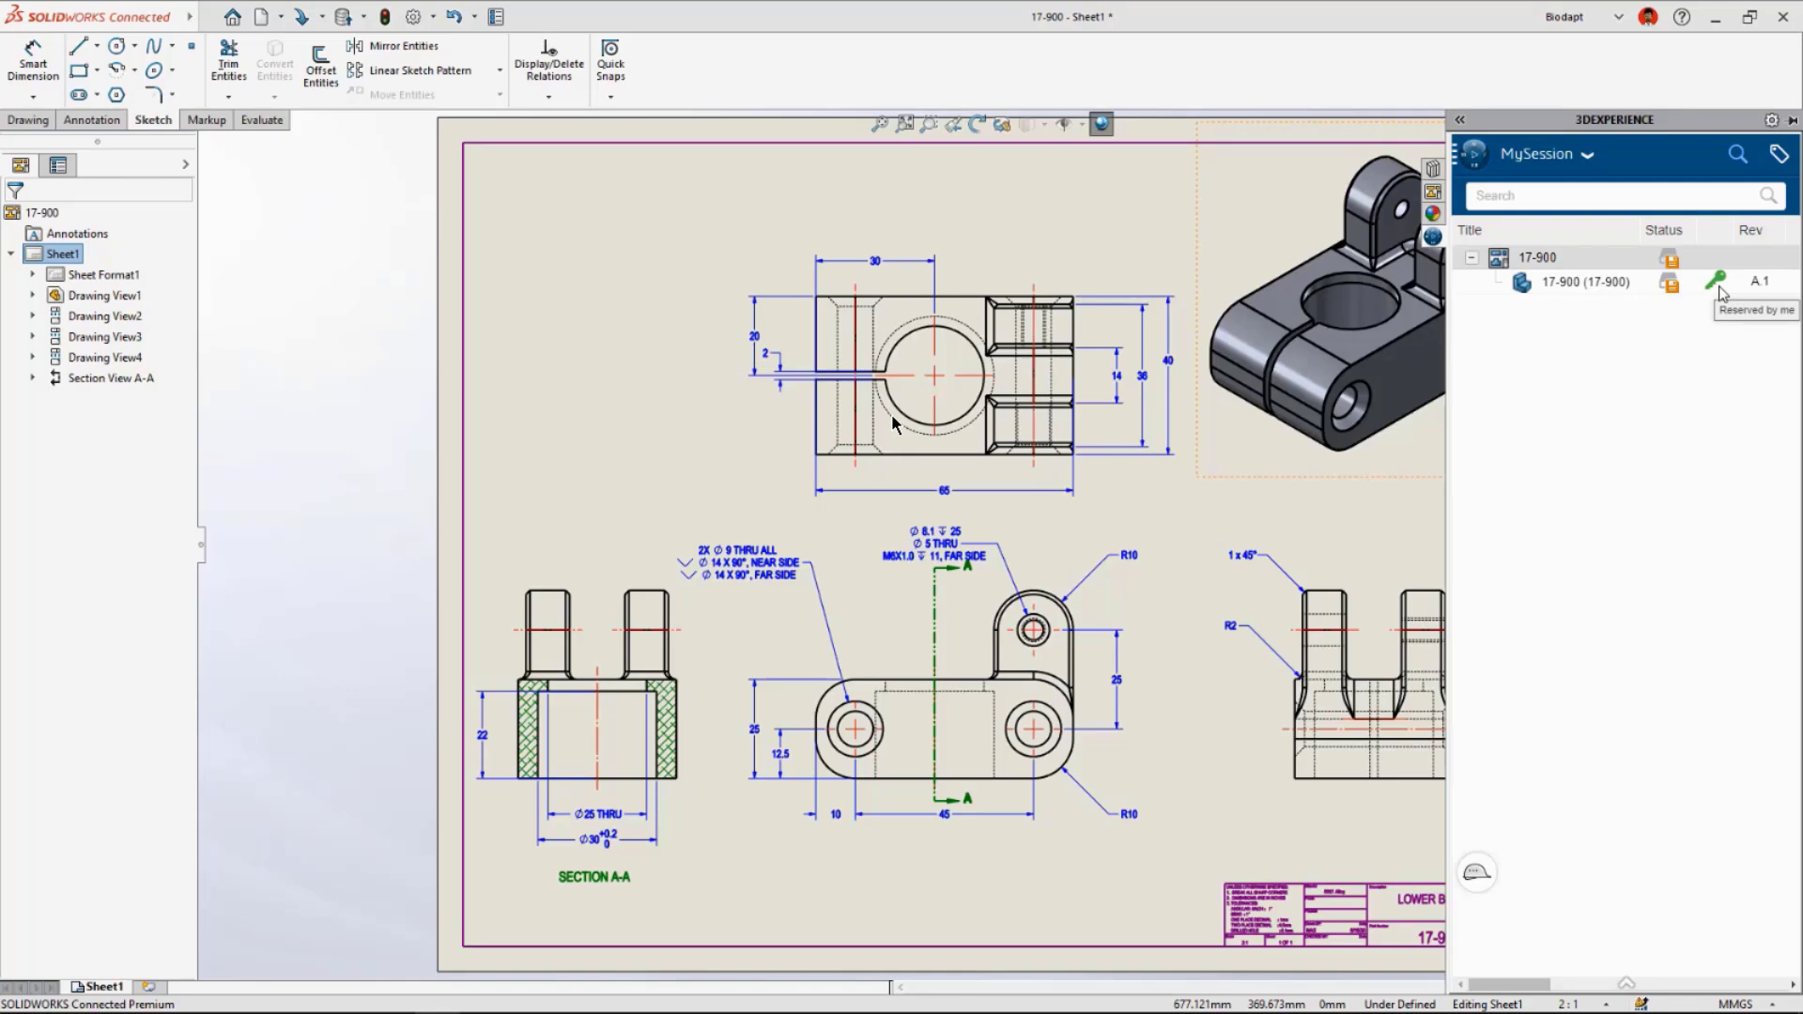
{"action": "right_click", "coordinate": [1565, 256]}
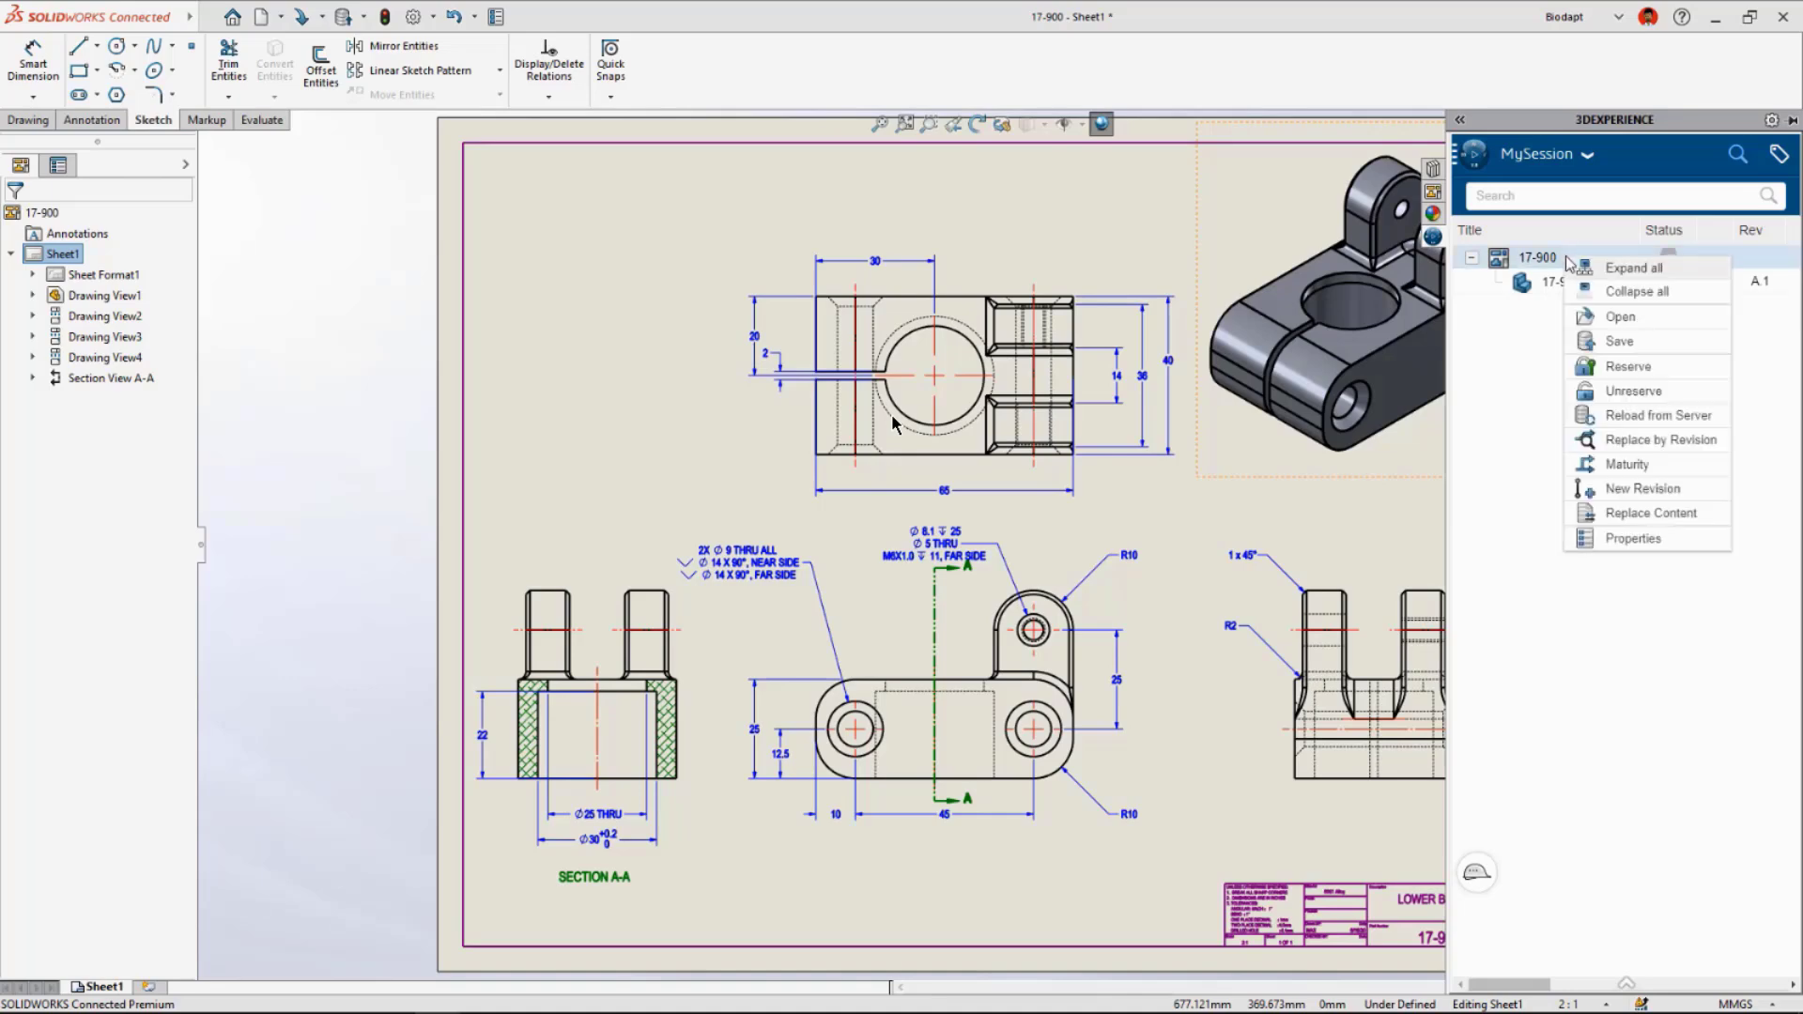
{"action": "left_click", "coordinate": [1633, 339]}
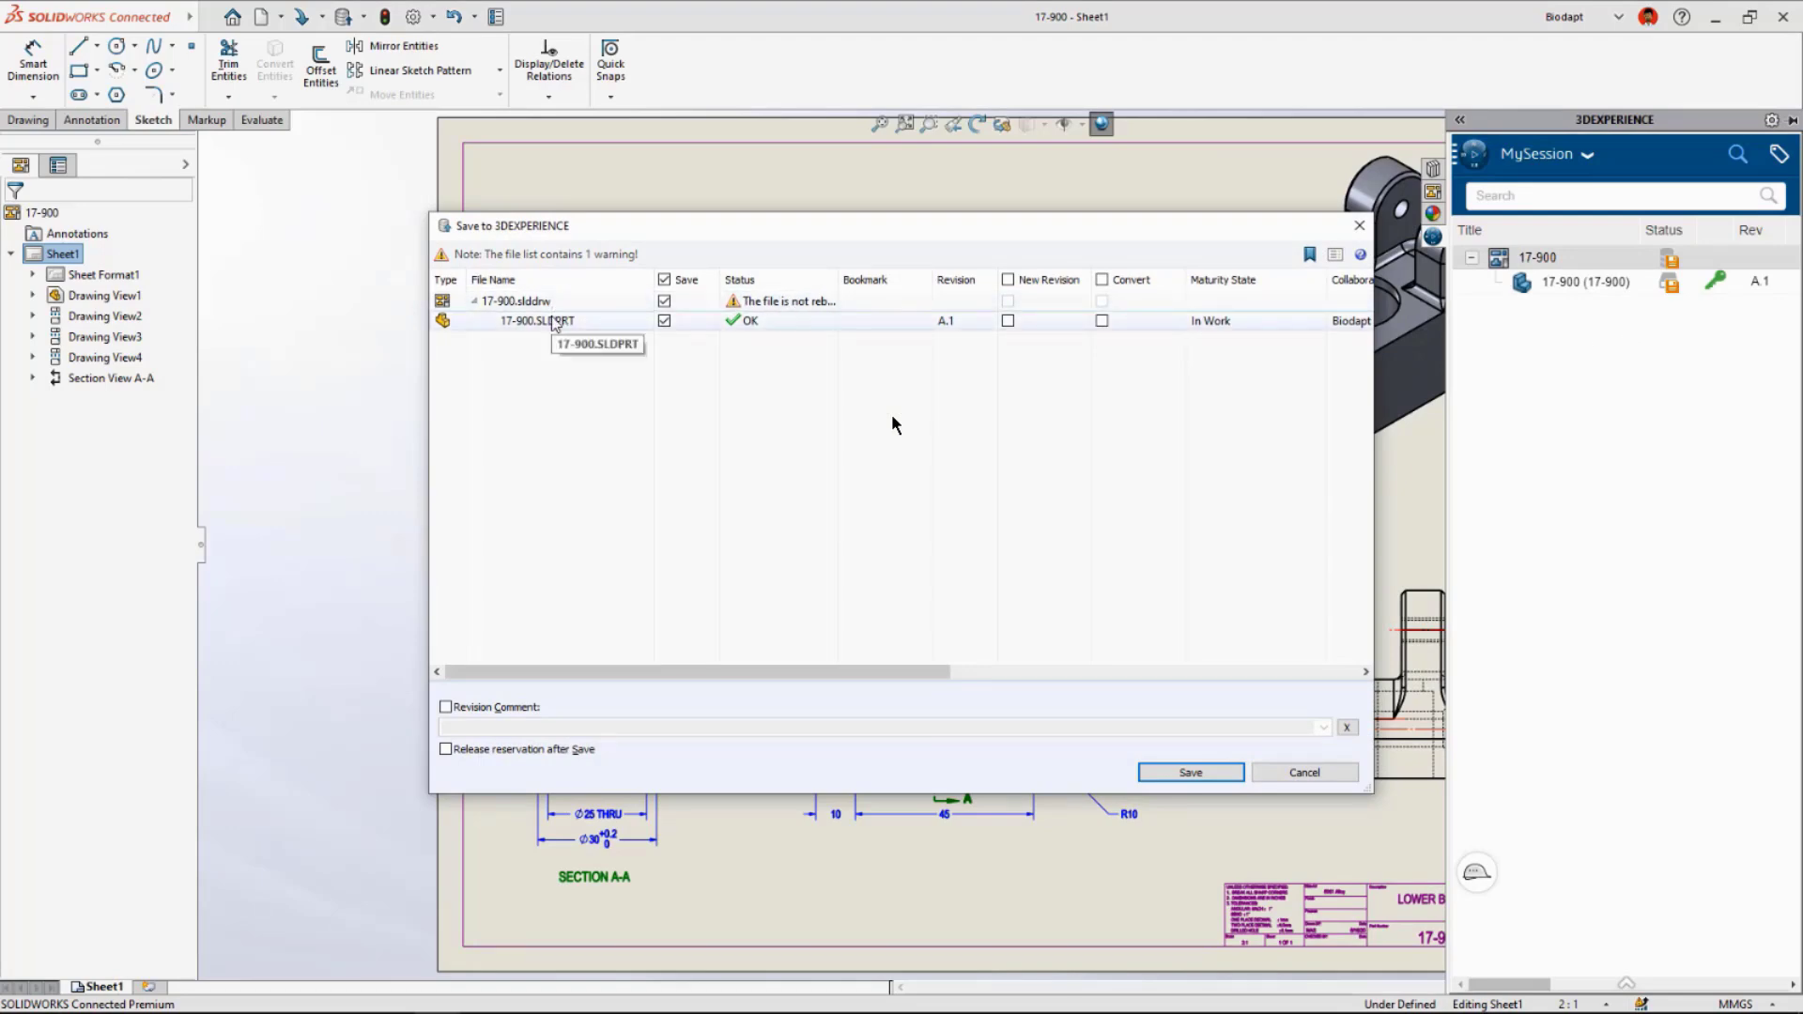
{"action": "left_click", "coordinate": [445, 748]}
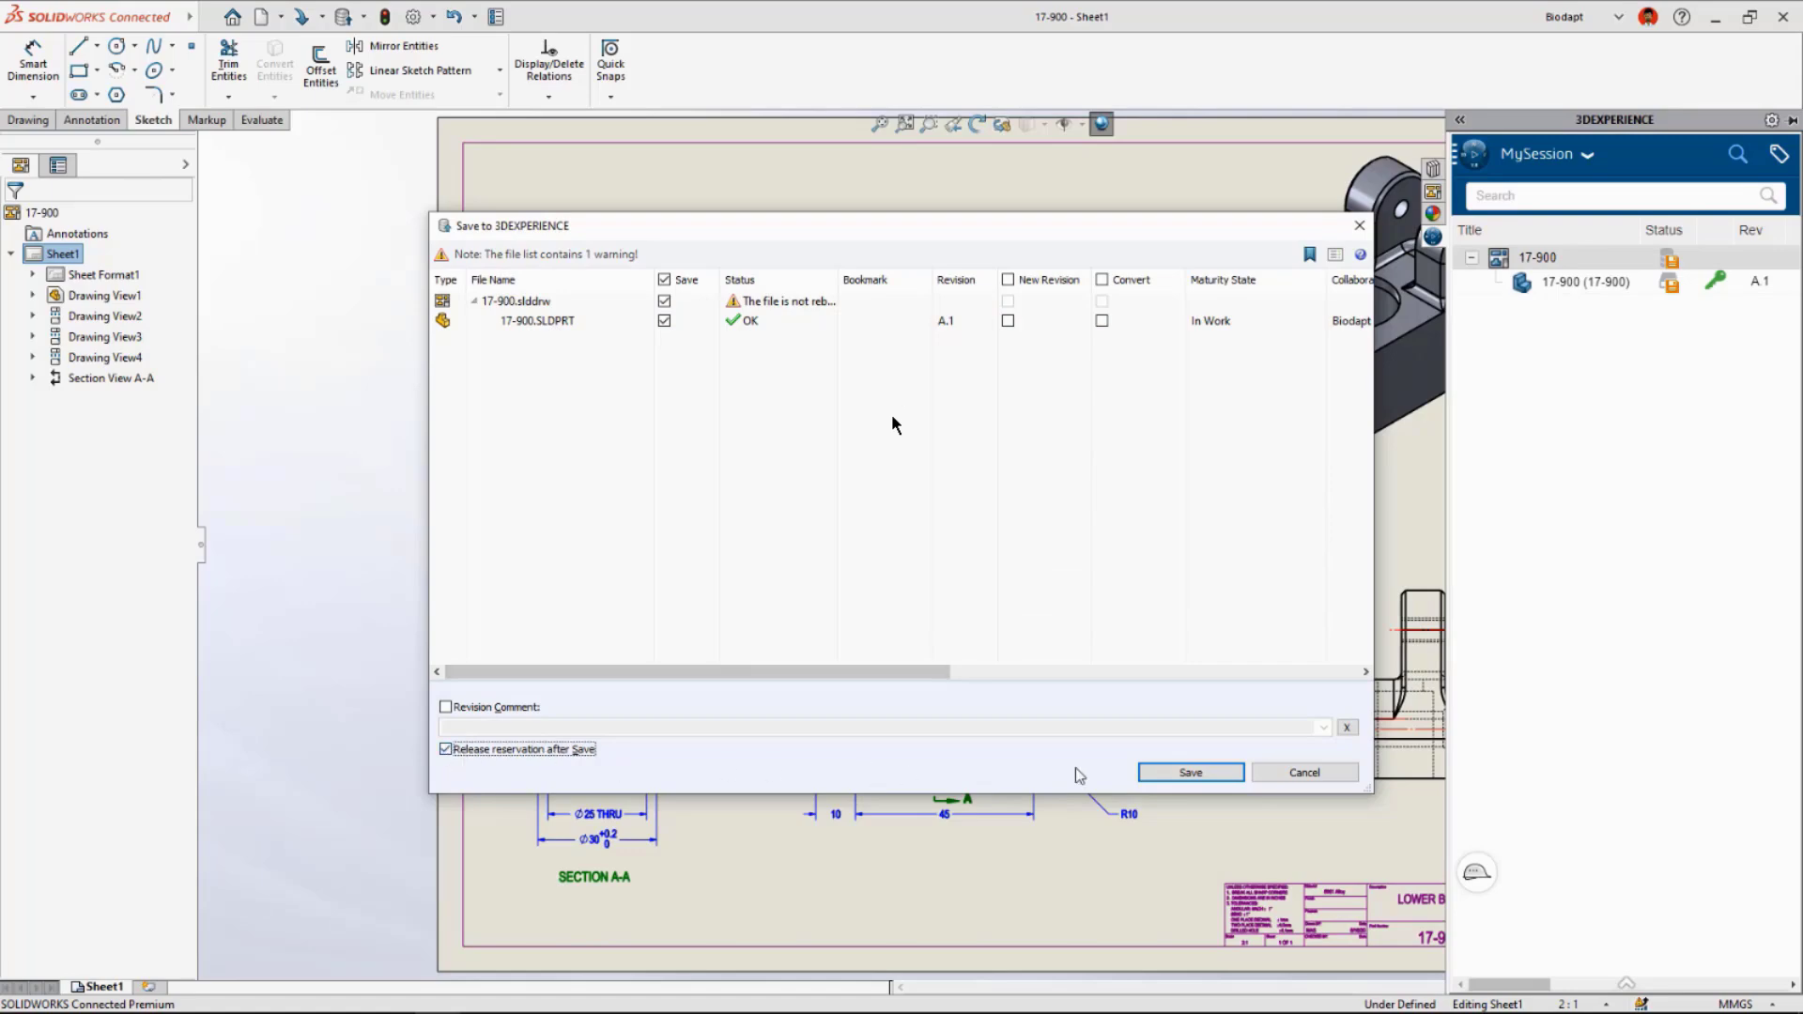
{"action": "left_click", "coordinate": [1170, 775]}
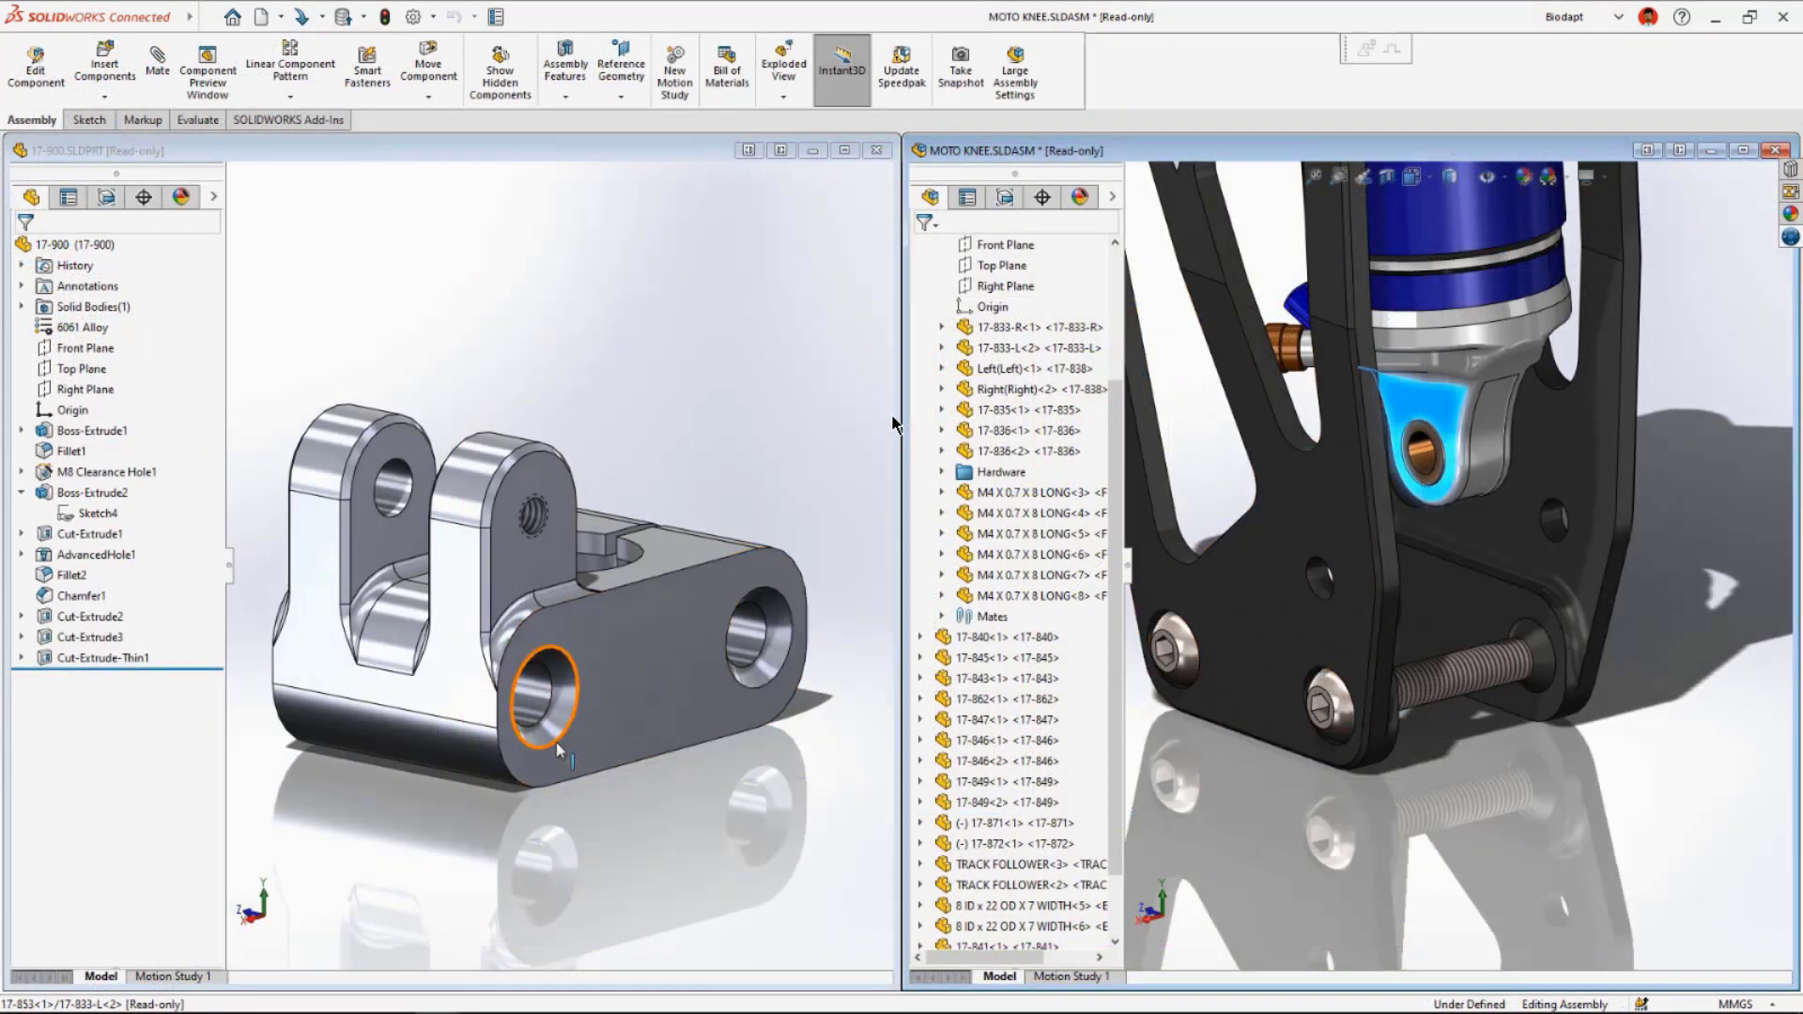
Insert bracket 17-900 by its countersunk hole edge into the MOTO KNEE assembly at the matching lower bolt hole.
{"action": "left_click_drag", "start_coordinate": [550, 748], "coordinate": [1559, 690]}
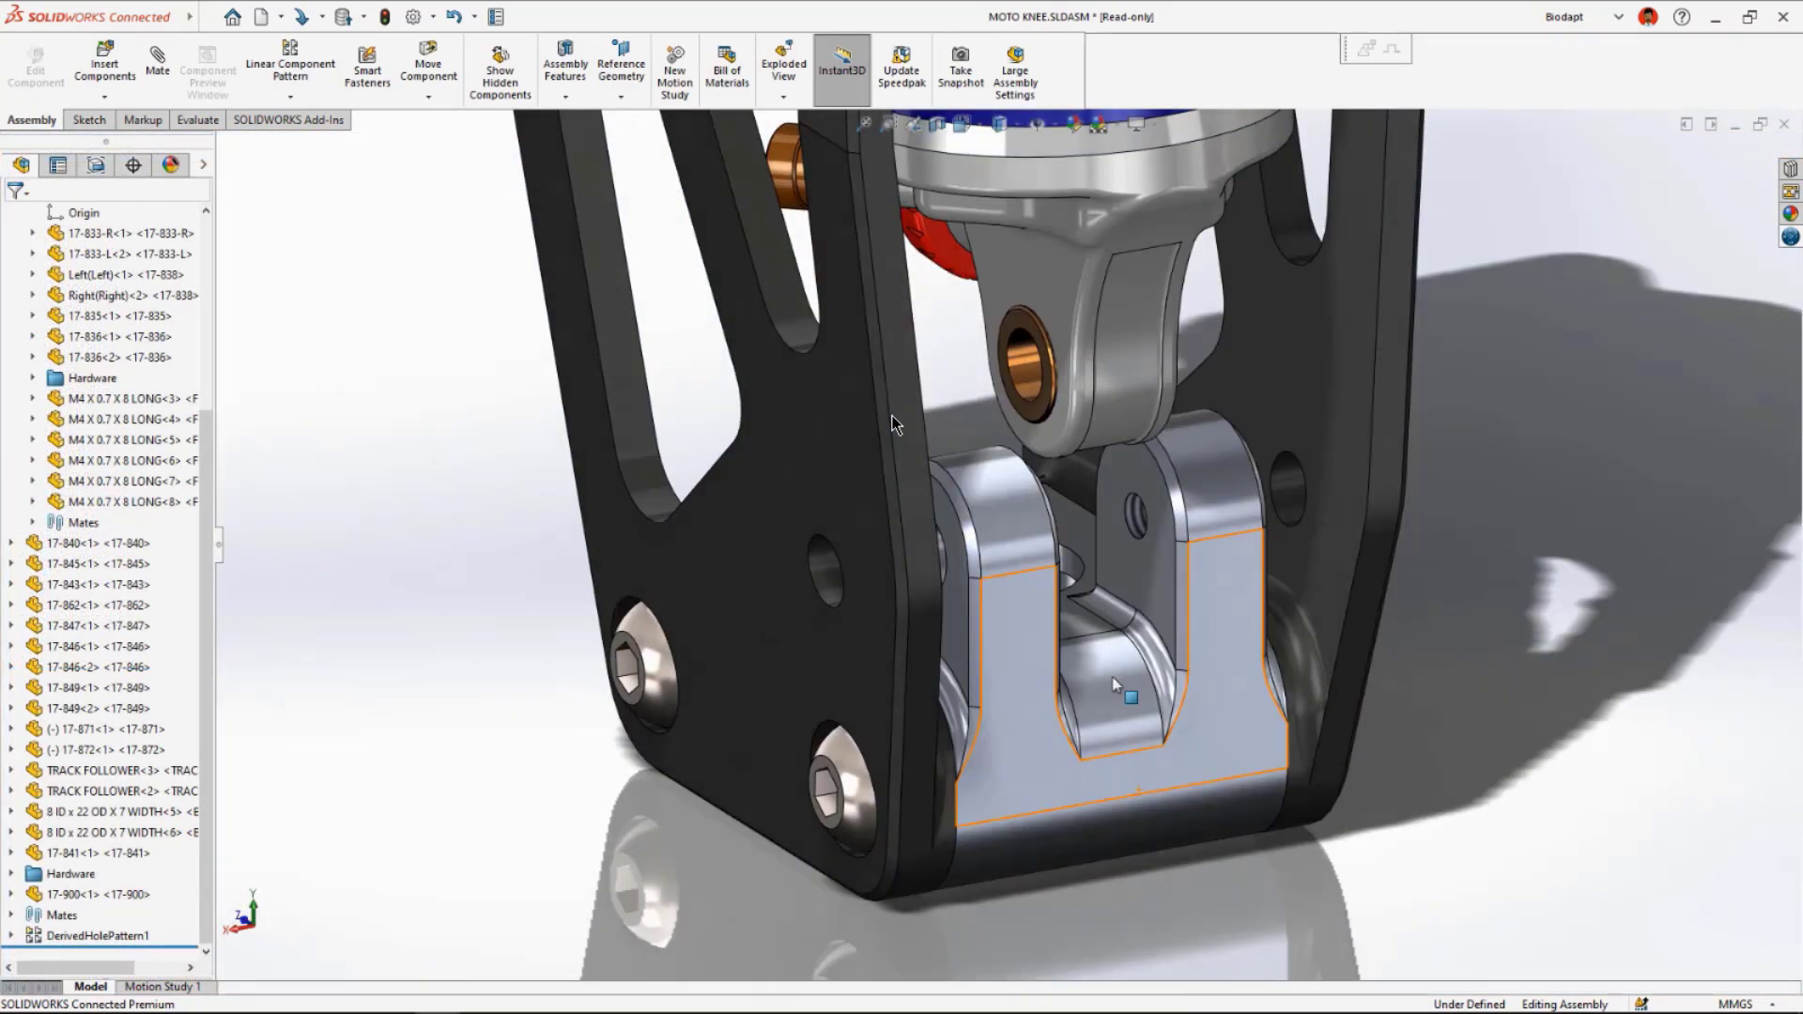
Search 3DEXPERIENCE for "SHOULDER" and narrow the search to "SHOULDER M6 25".
{"action": "left_click", "coordinate": [1789, 236]}
{"action": "left_click", "coordinate": [1587, 197]}
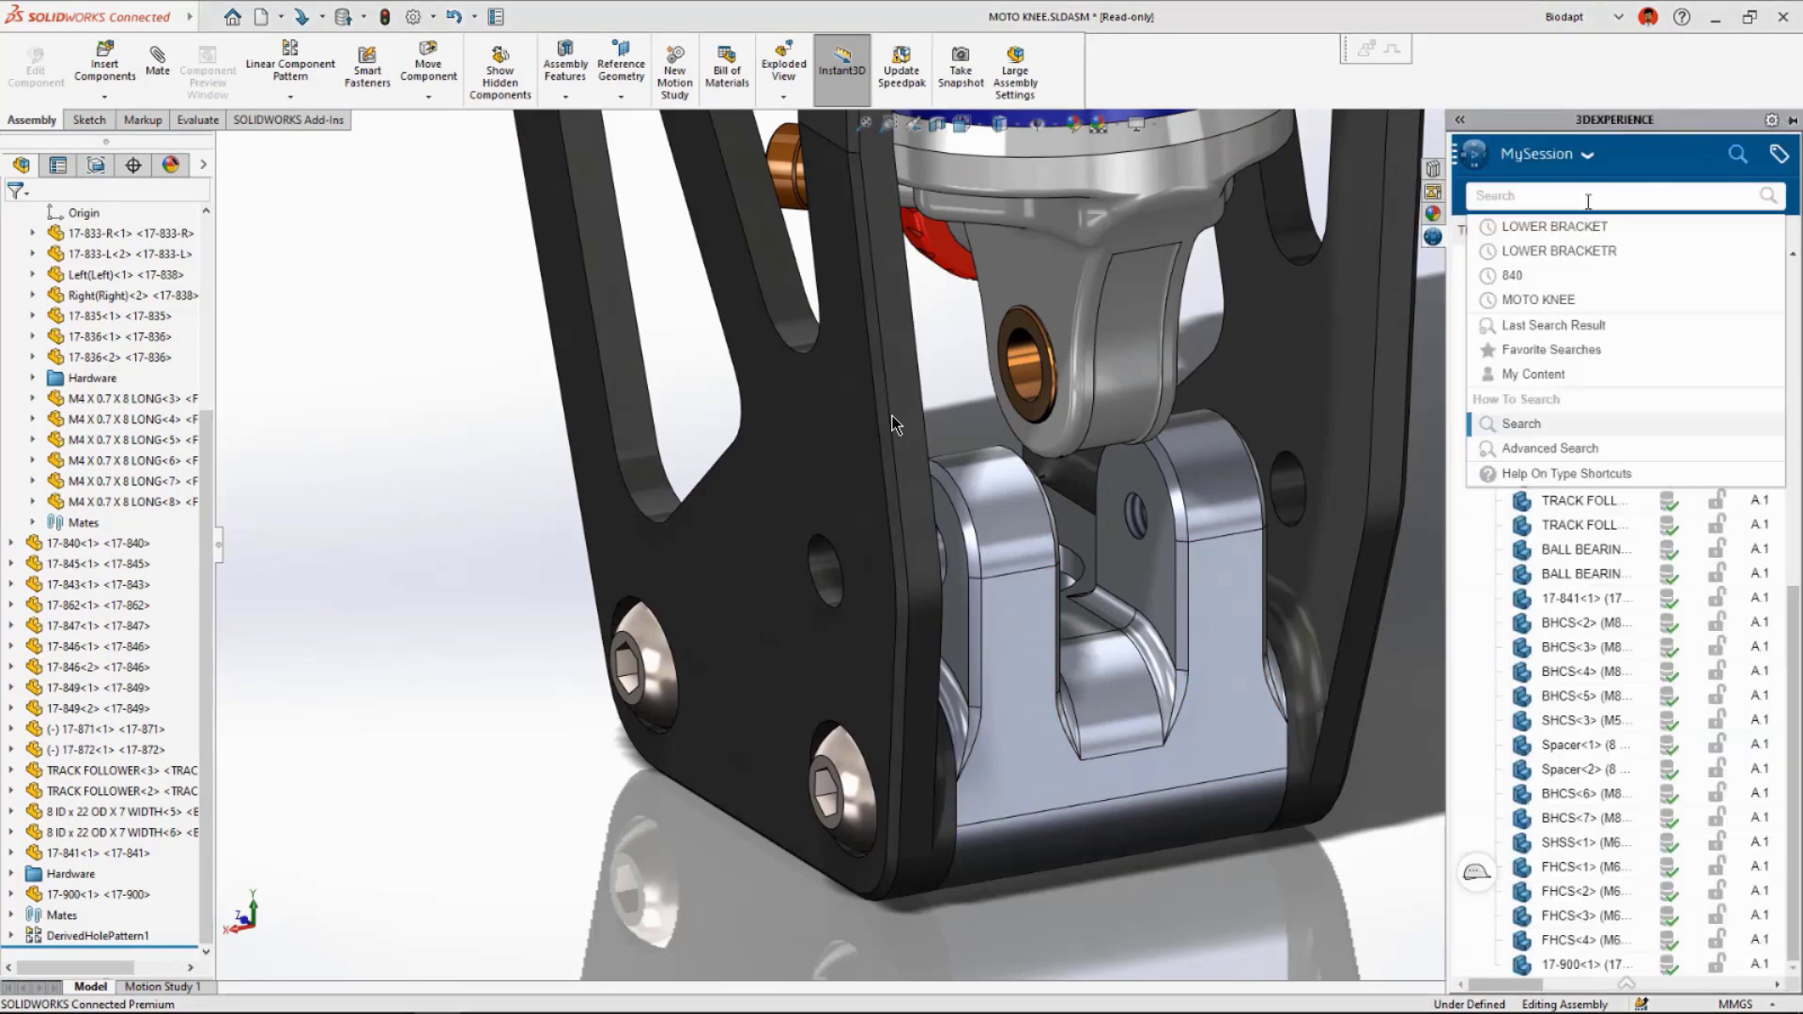
{"action": "type", "text": "SHOULDER"}
{"action": "key", "text": "Return"}
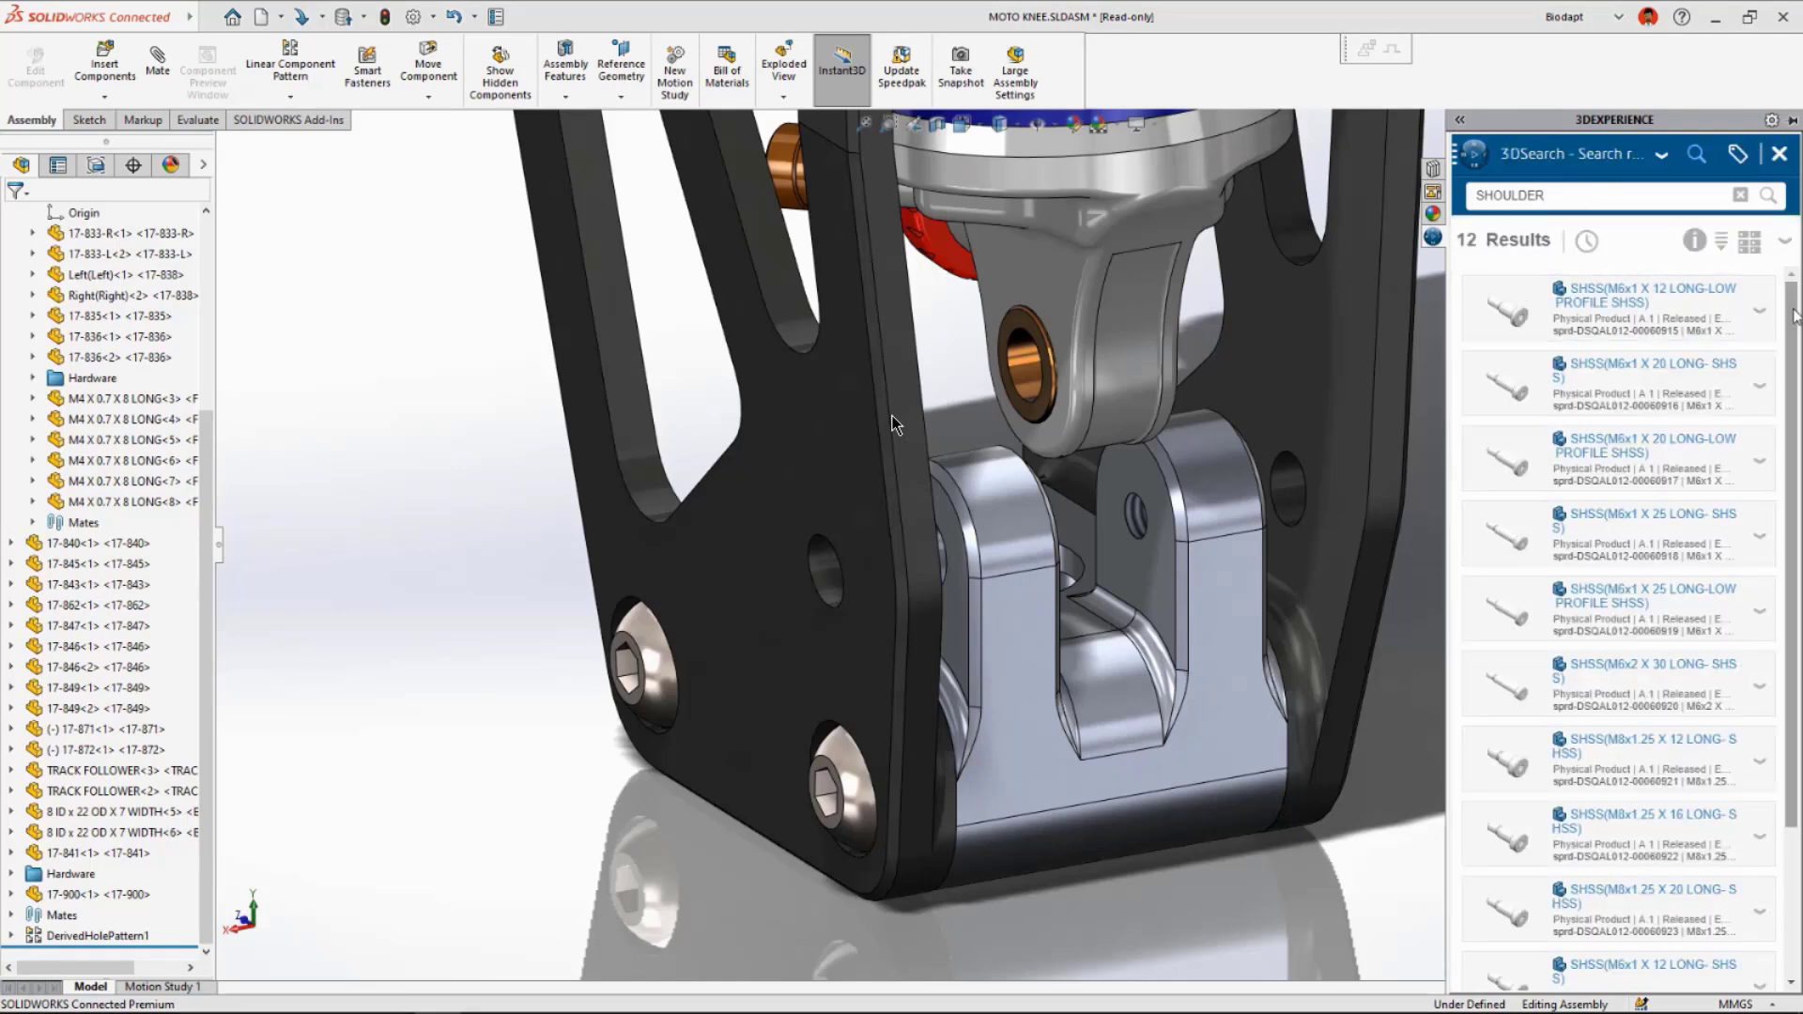
{"action": "mouse_move", "coordinate": [1791, 316]}
{"action": "left_mouse_down"}
{"action": "mouse_move", "coordinate": [1799, 450]}
{"action": "mouse_move", "coordinate": [1786, 306]}
{"action": "left_mouse_up"}
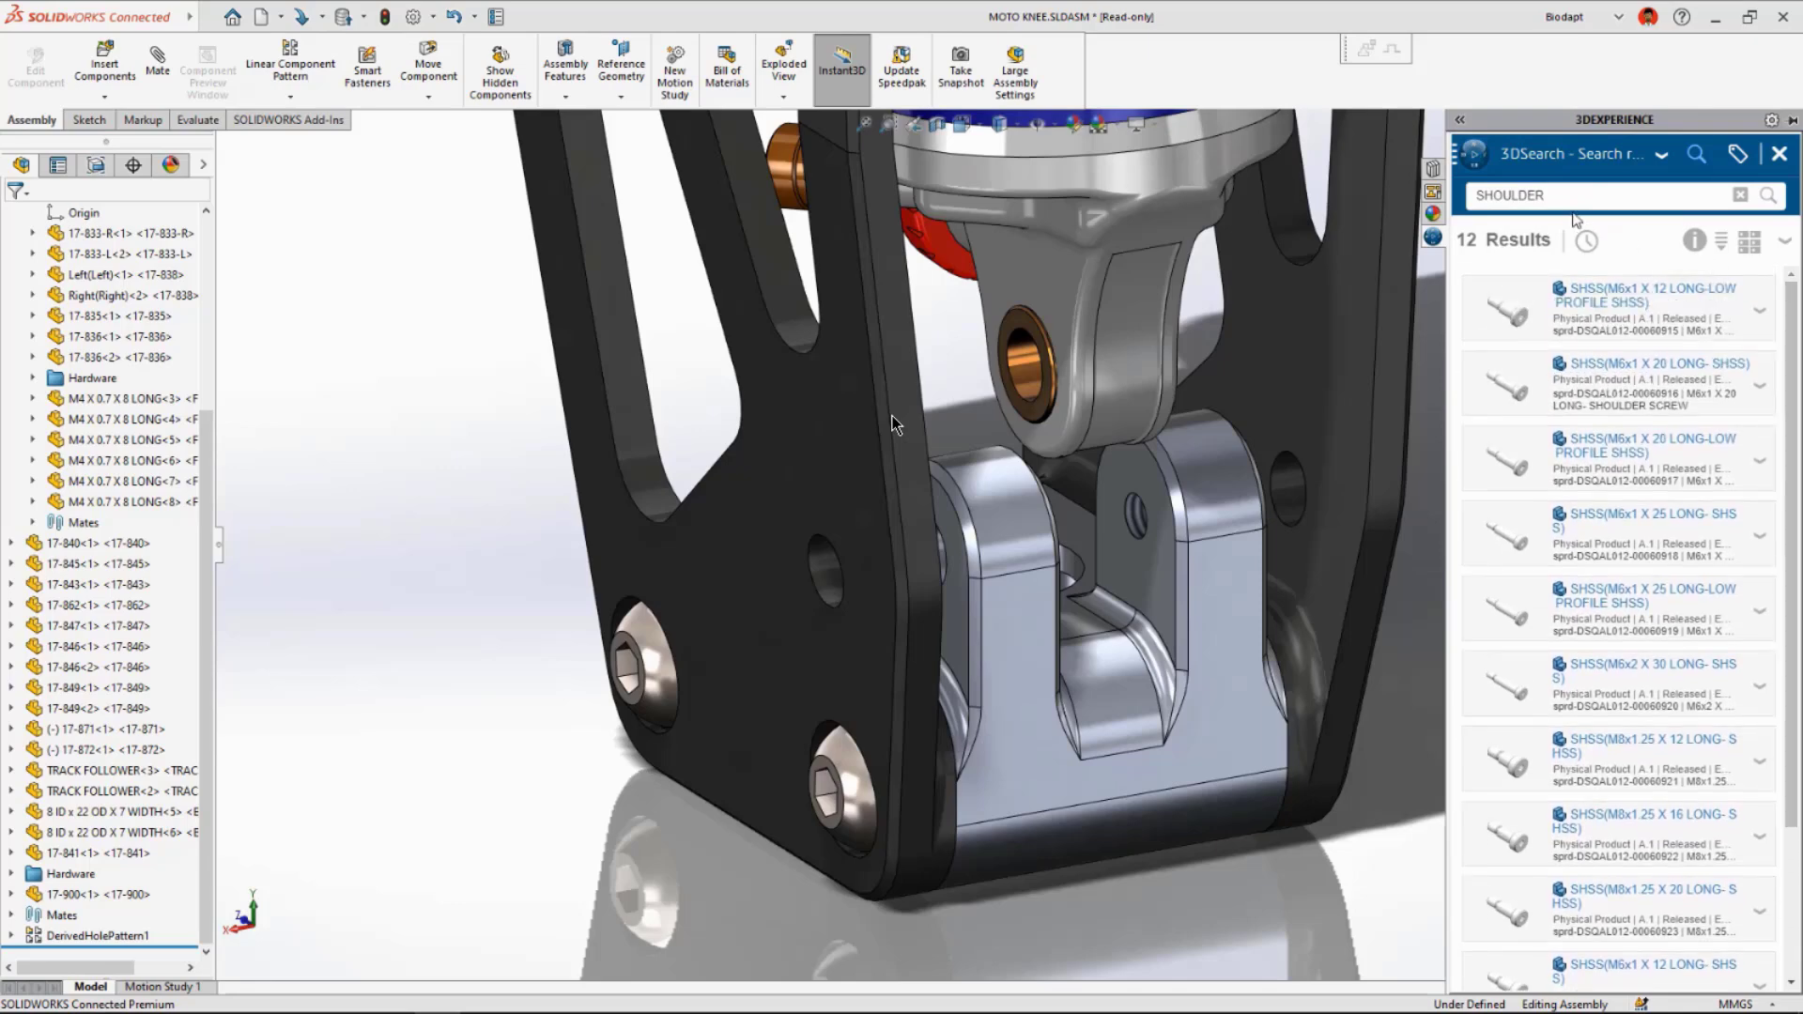
{"action": "left_click", "coordinate": [1571, 196]}
{"action": "type", "text": "M"}
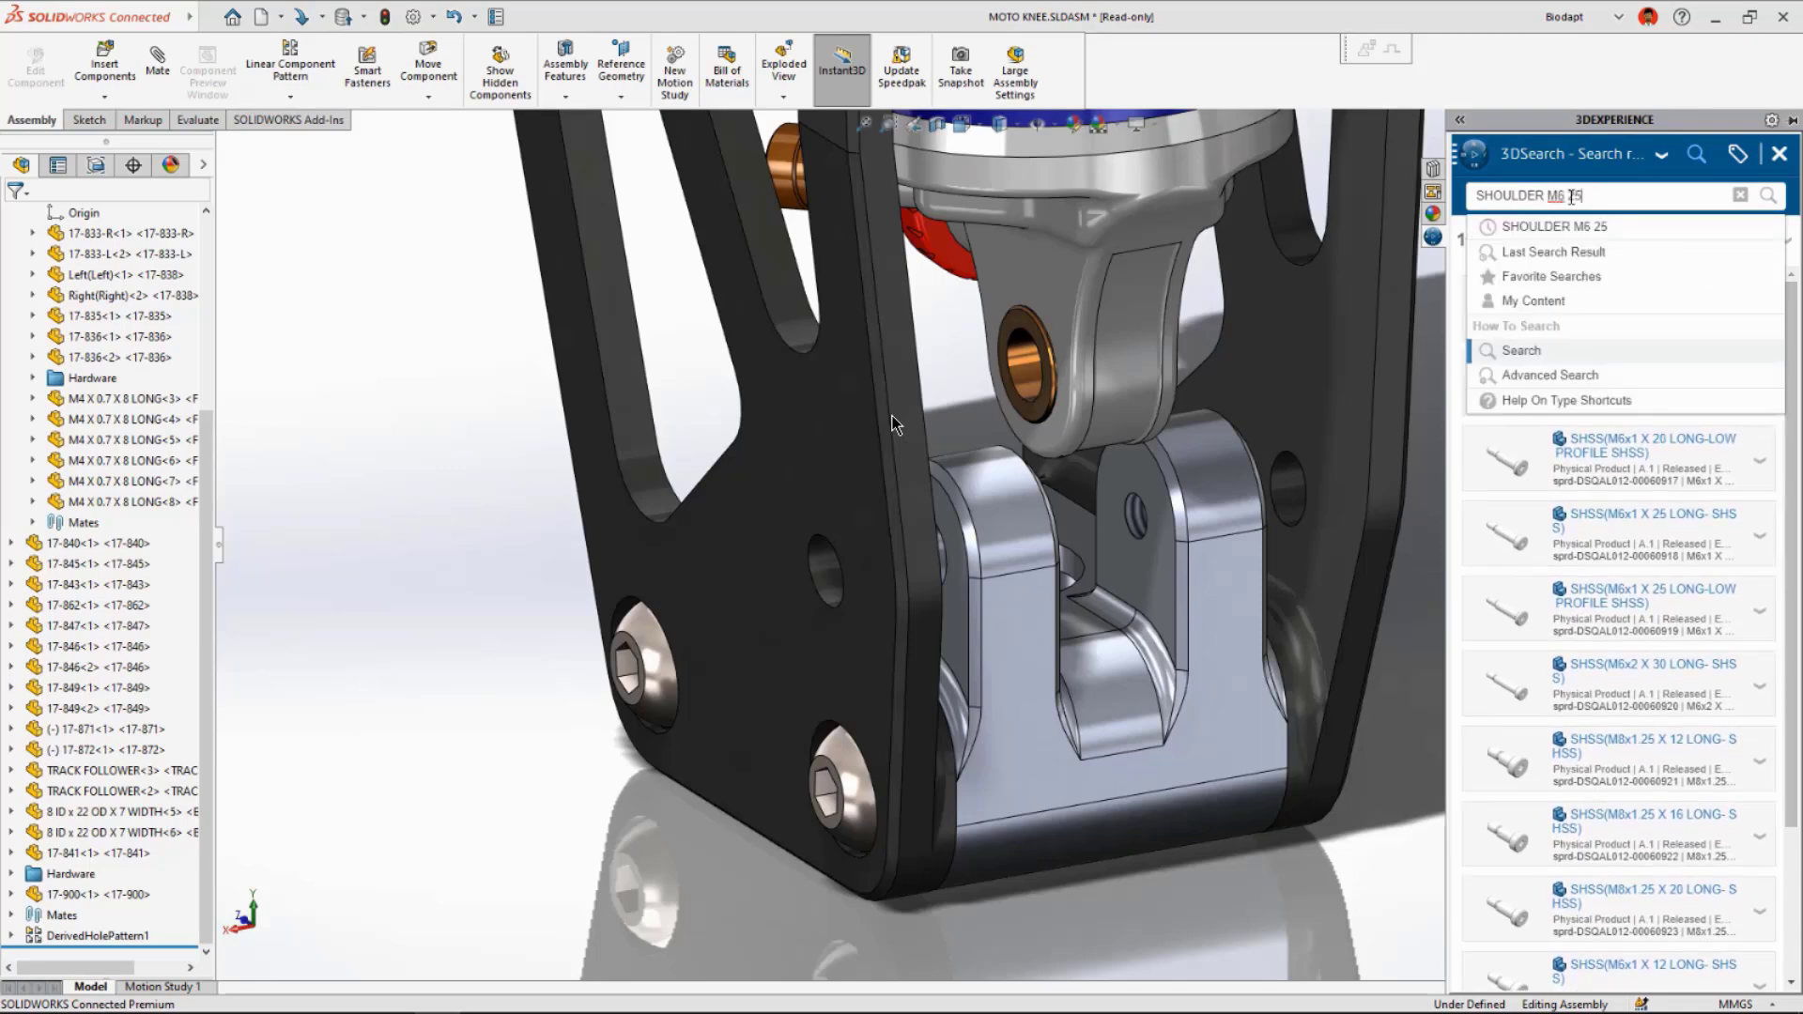
{"action": "type", "text": "6 25"}
{"action": "key", "text": "Return"}
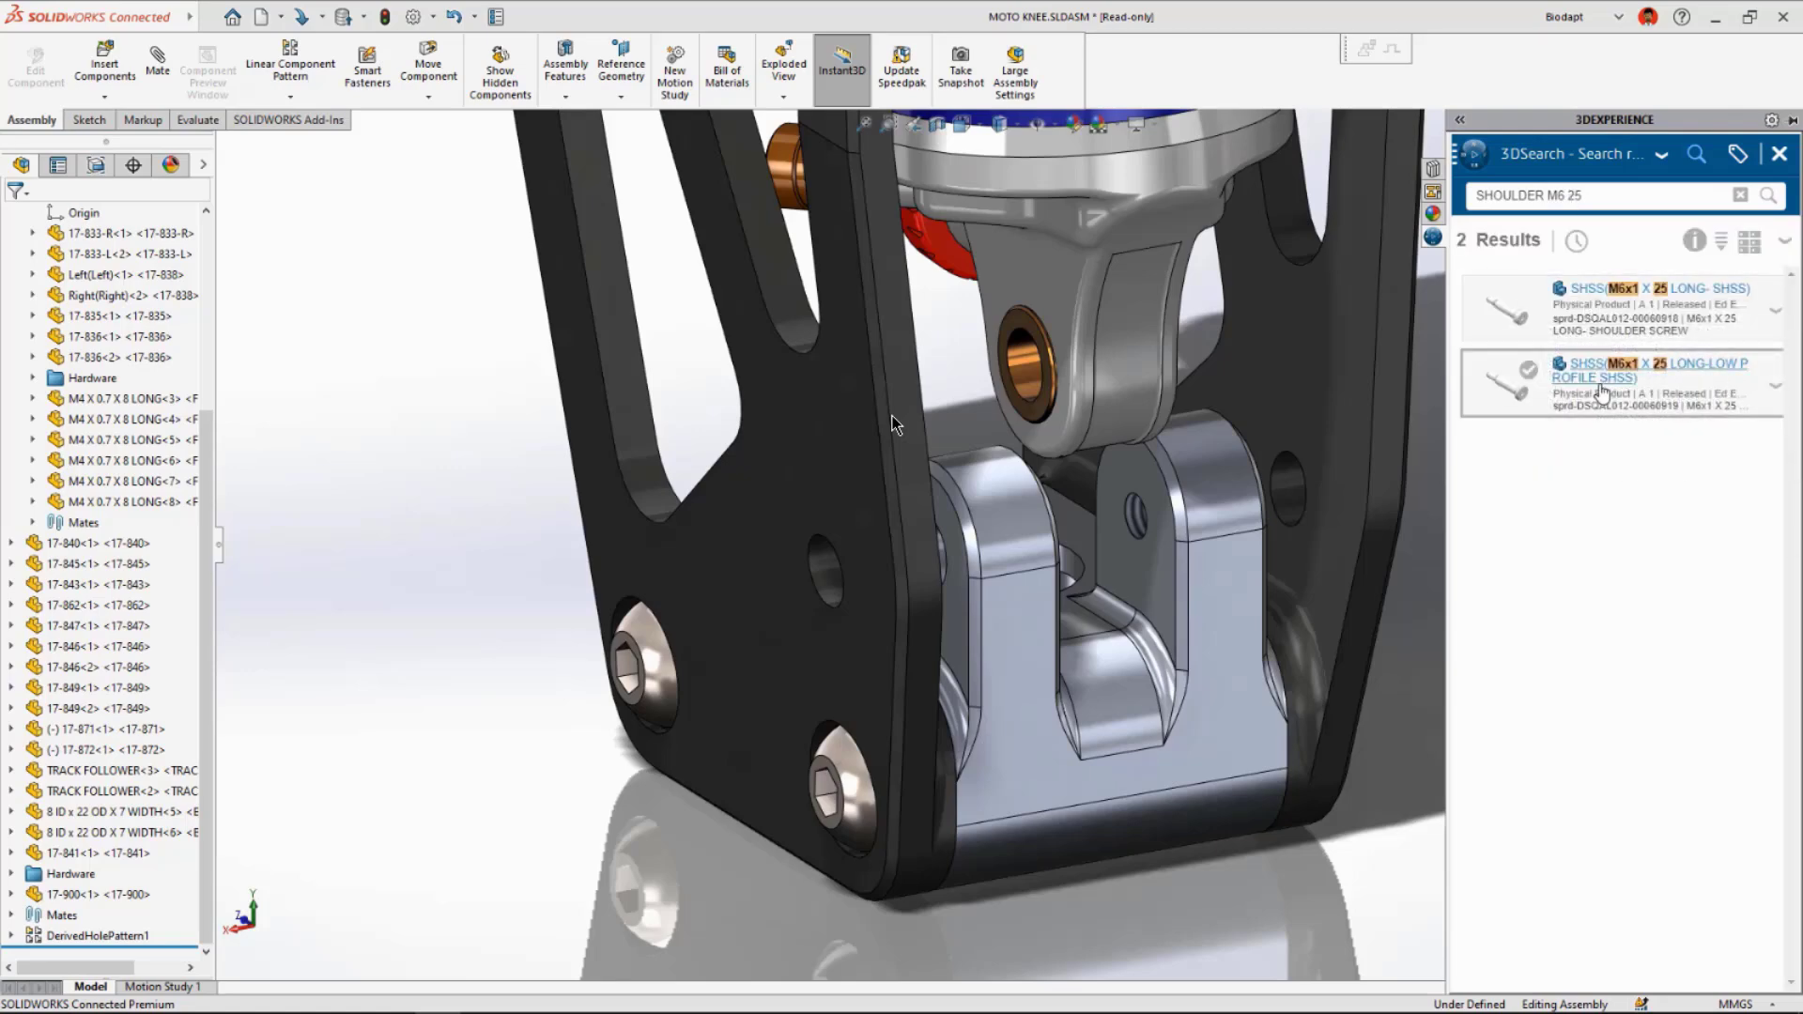
Insert the standard M6x1 X 25 LONG shoulder screw and mate its shoulder-end edge to the threaded hole in bracket 17-900's lug.
{"action": "left_click", "coordinate": [1599, 324]}
{"action": "left_click_drag", "start_coordinate": [1599, 324], "coordinate": [1440, 753]}
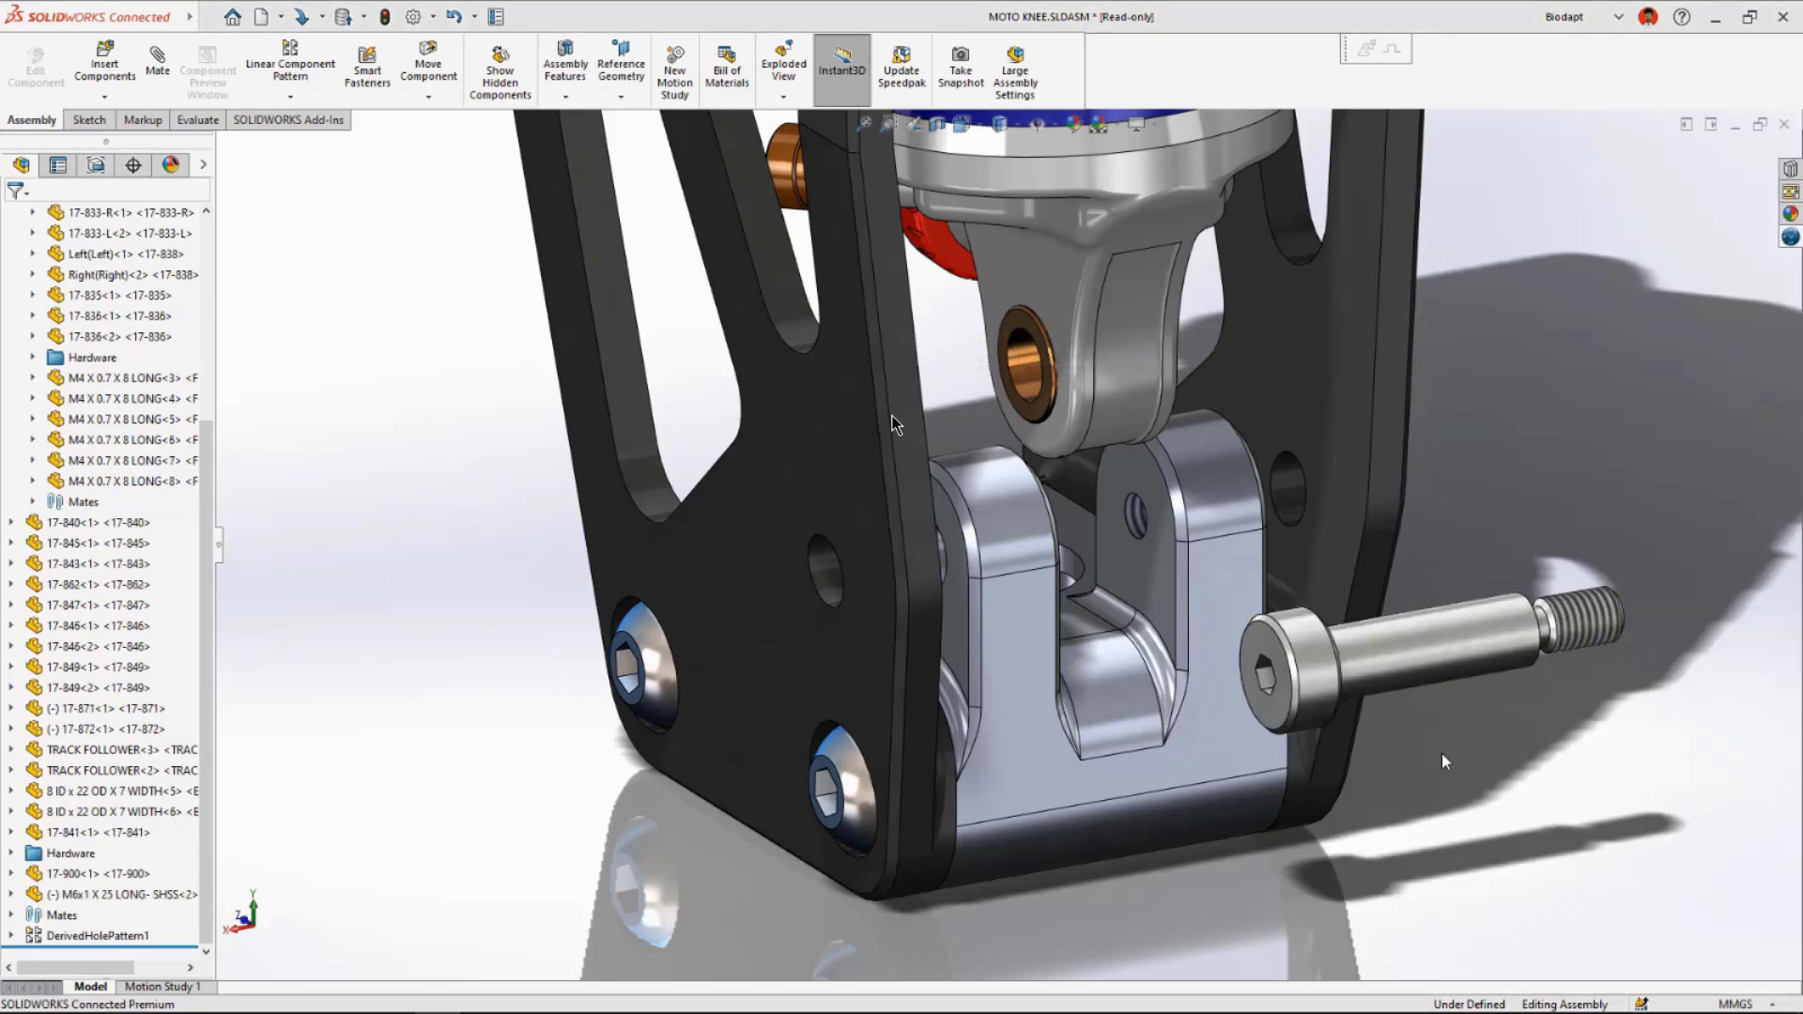
{"action": "left_click_drag", "start_coordinate": [1386, 643], "coordinate": [1360, 674]}
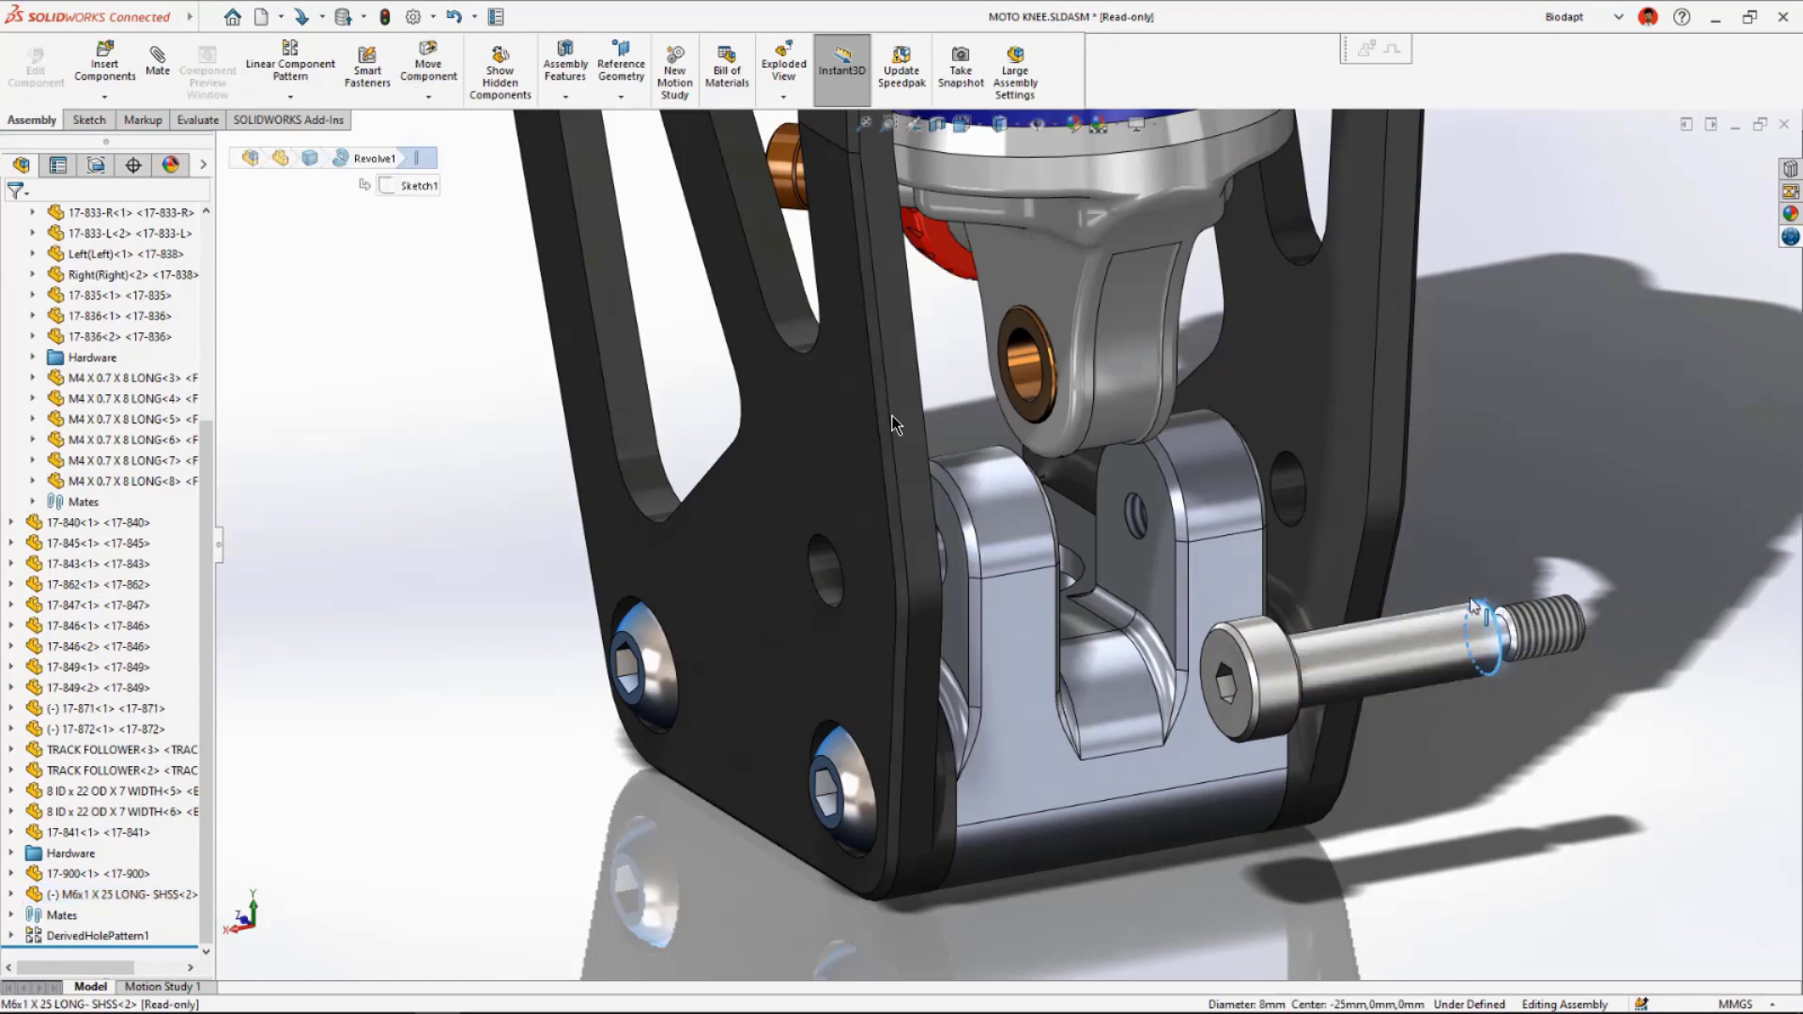
{"action": "left_click_drag", "start_coordinate": [1465, 631], "coordinate": [1147, 524], "text": "alt"}
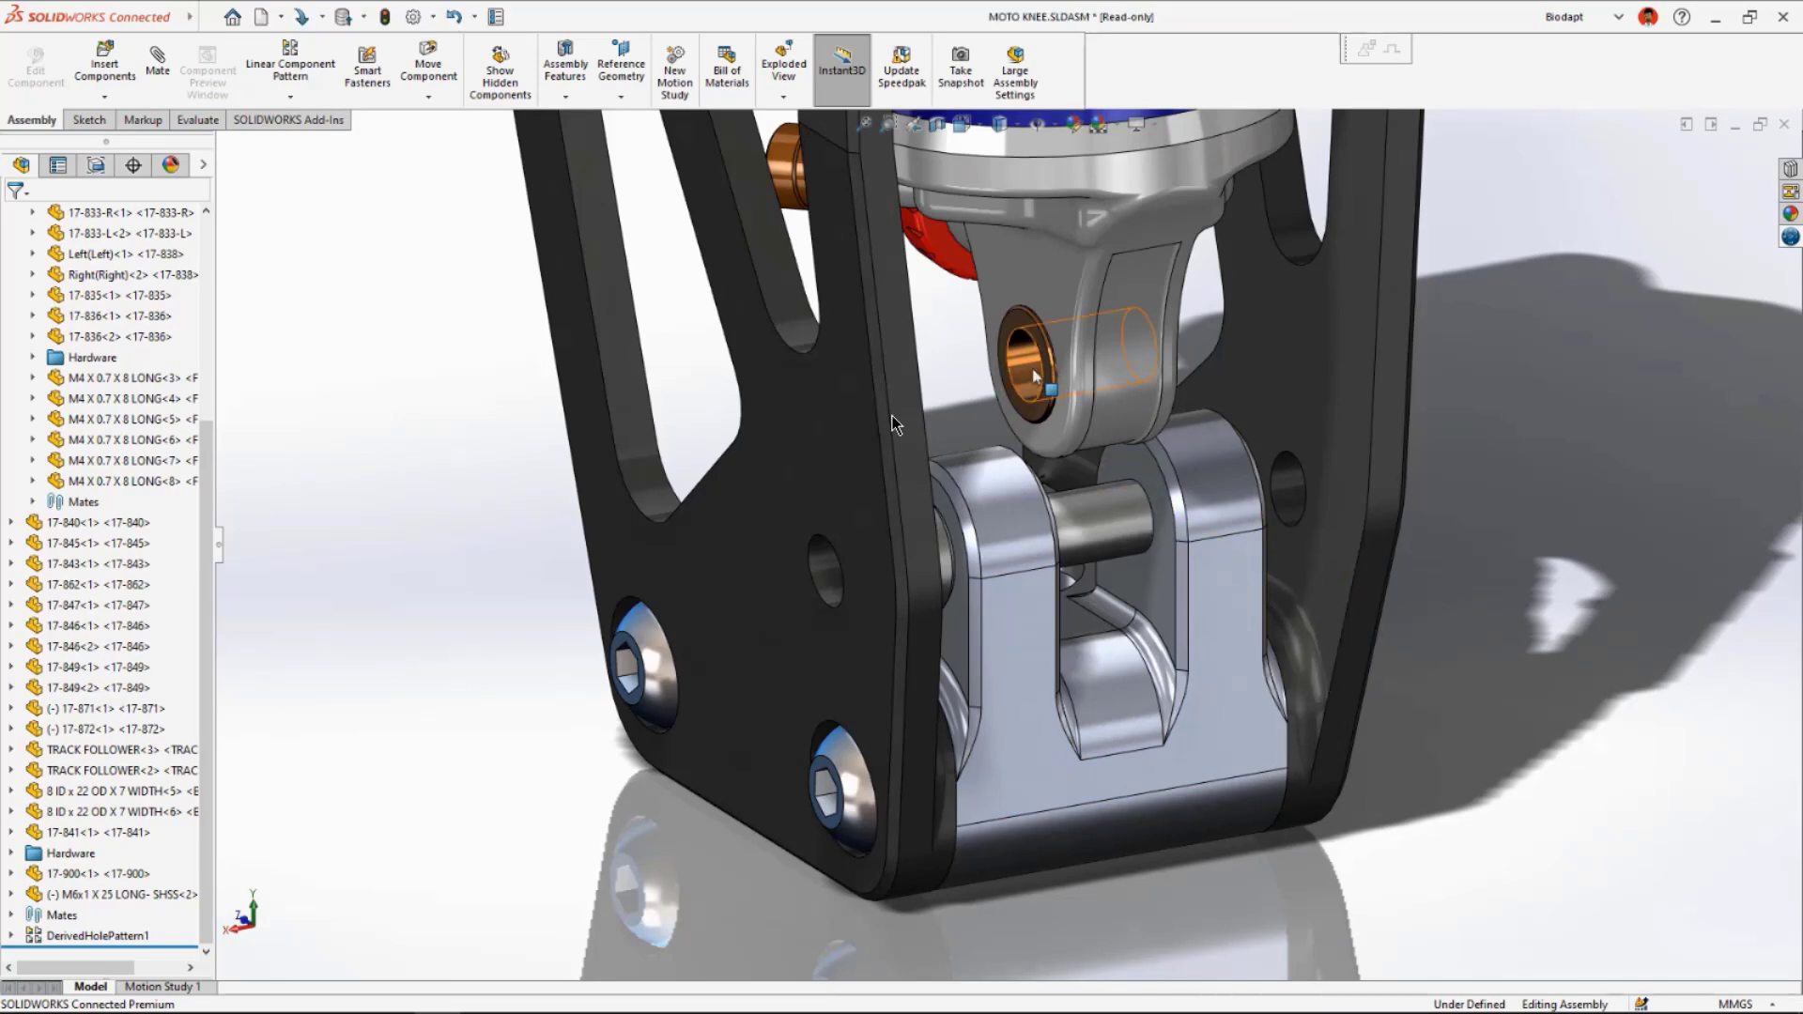
Mate the bore of shock end 17-871 concentric with the shoulder screw between the bracket lugs.
{"action": "left_click", "coordinate": [1058, 398]}
{"action": "left_click_drag", "start_coordinate": [1058, 398], "coordinate": [1076, 509], "text": "alt"}
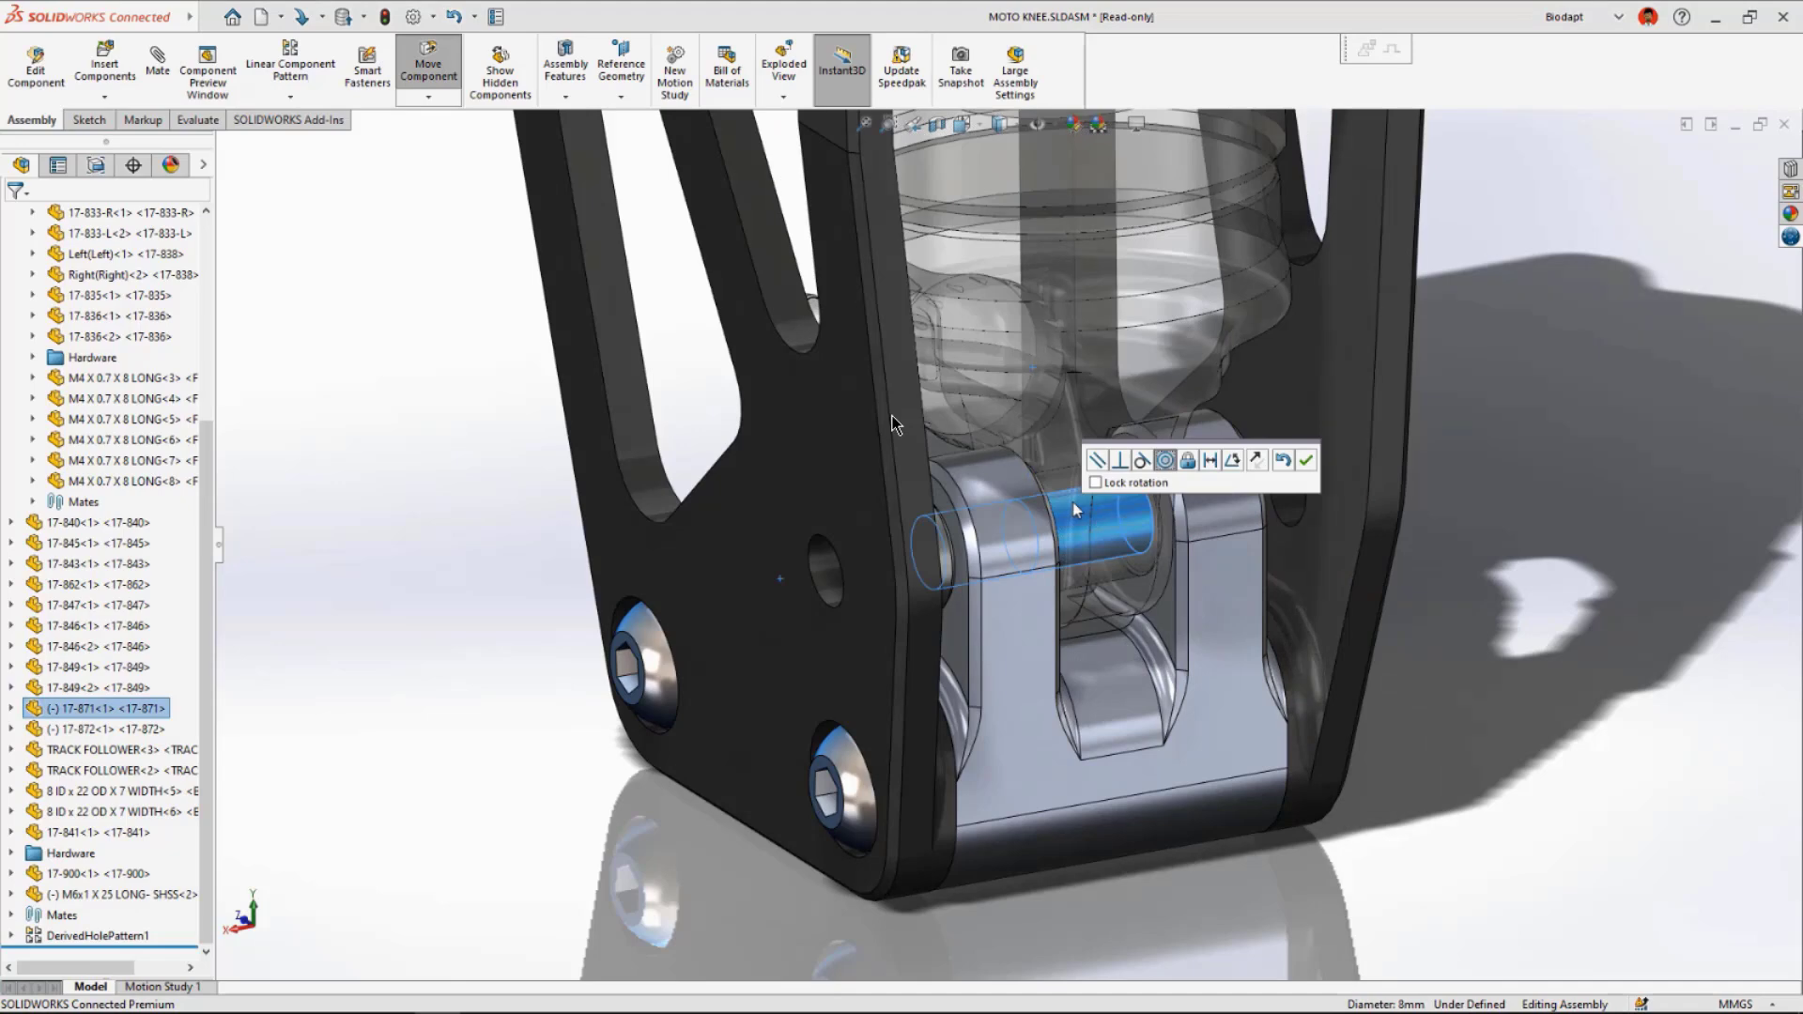
{"action": "left_click", "coordinate": [1306, 461]}
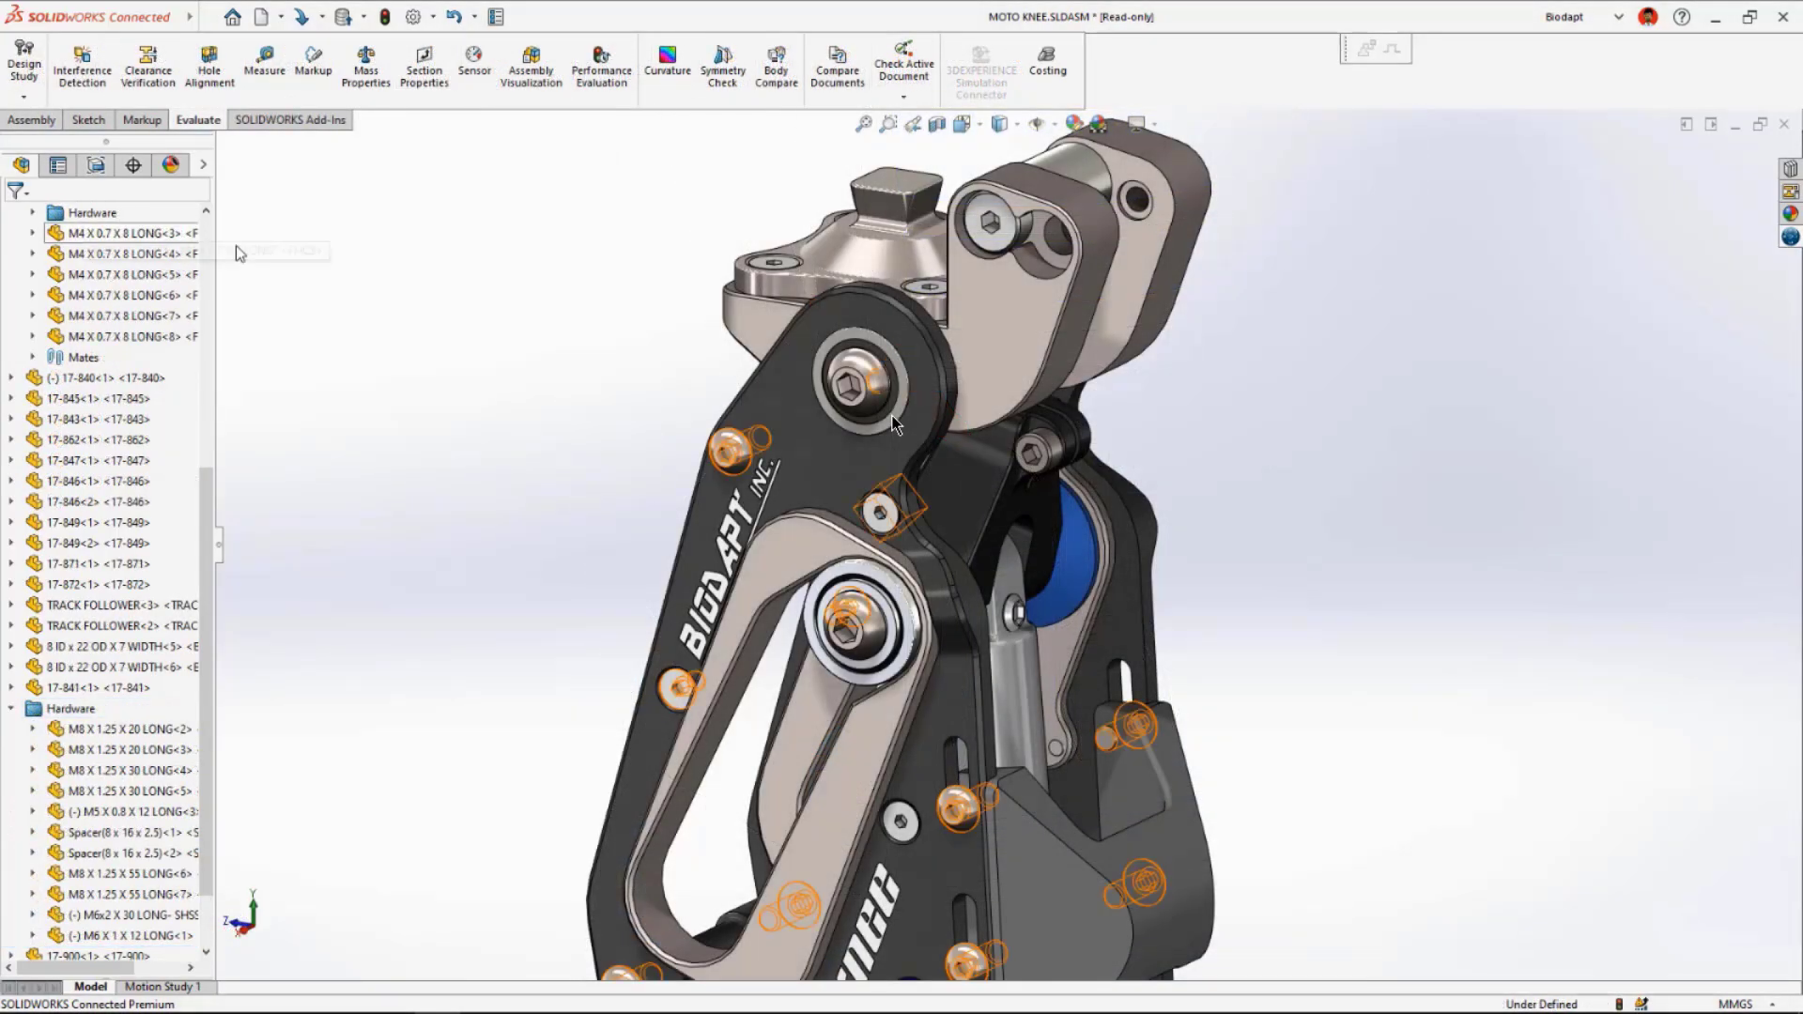
Section the knee assembly lengthwise through the shock and swing component 17-840 to flex the knee.
{"action": "left_click", "coordinate": [961, 125]}
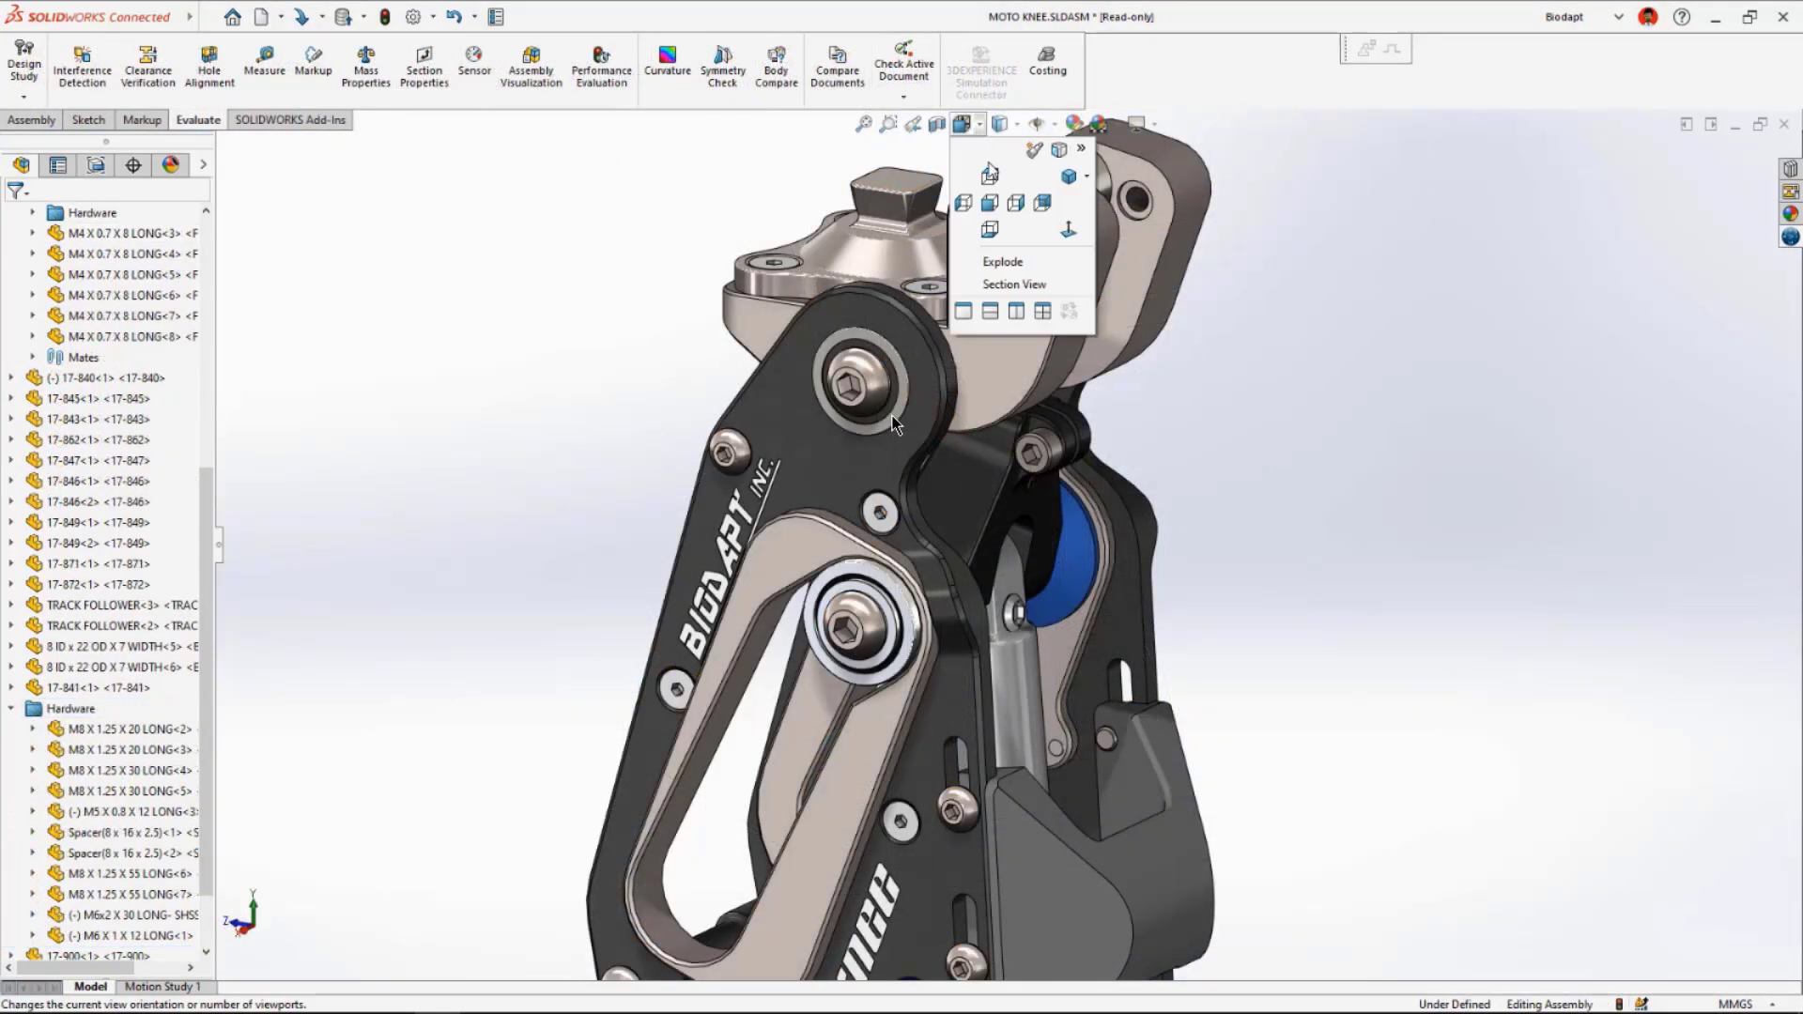
{"action": "left_click", "coordinate": [999, 284]}
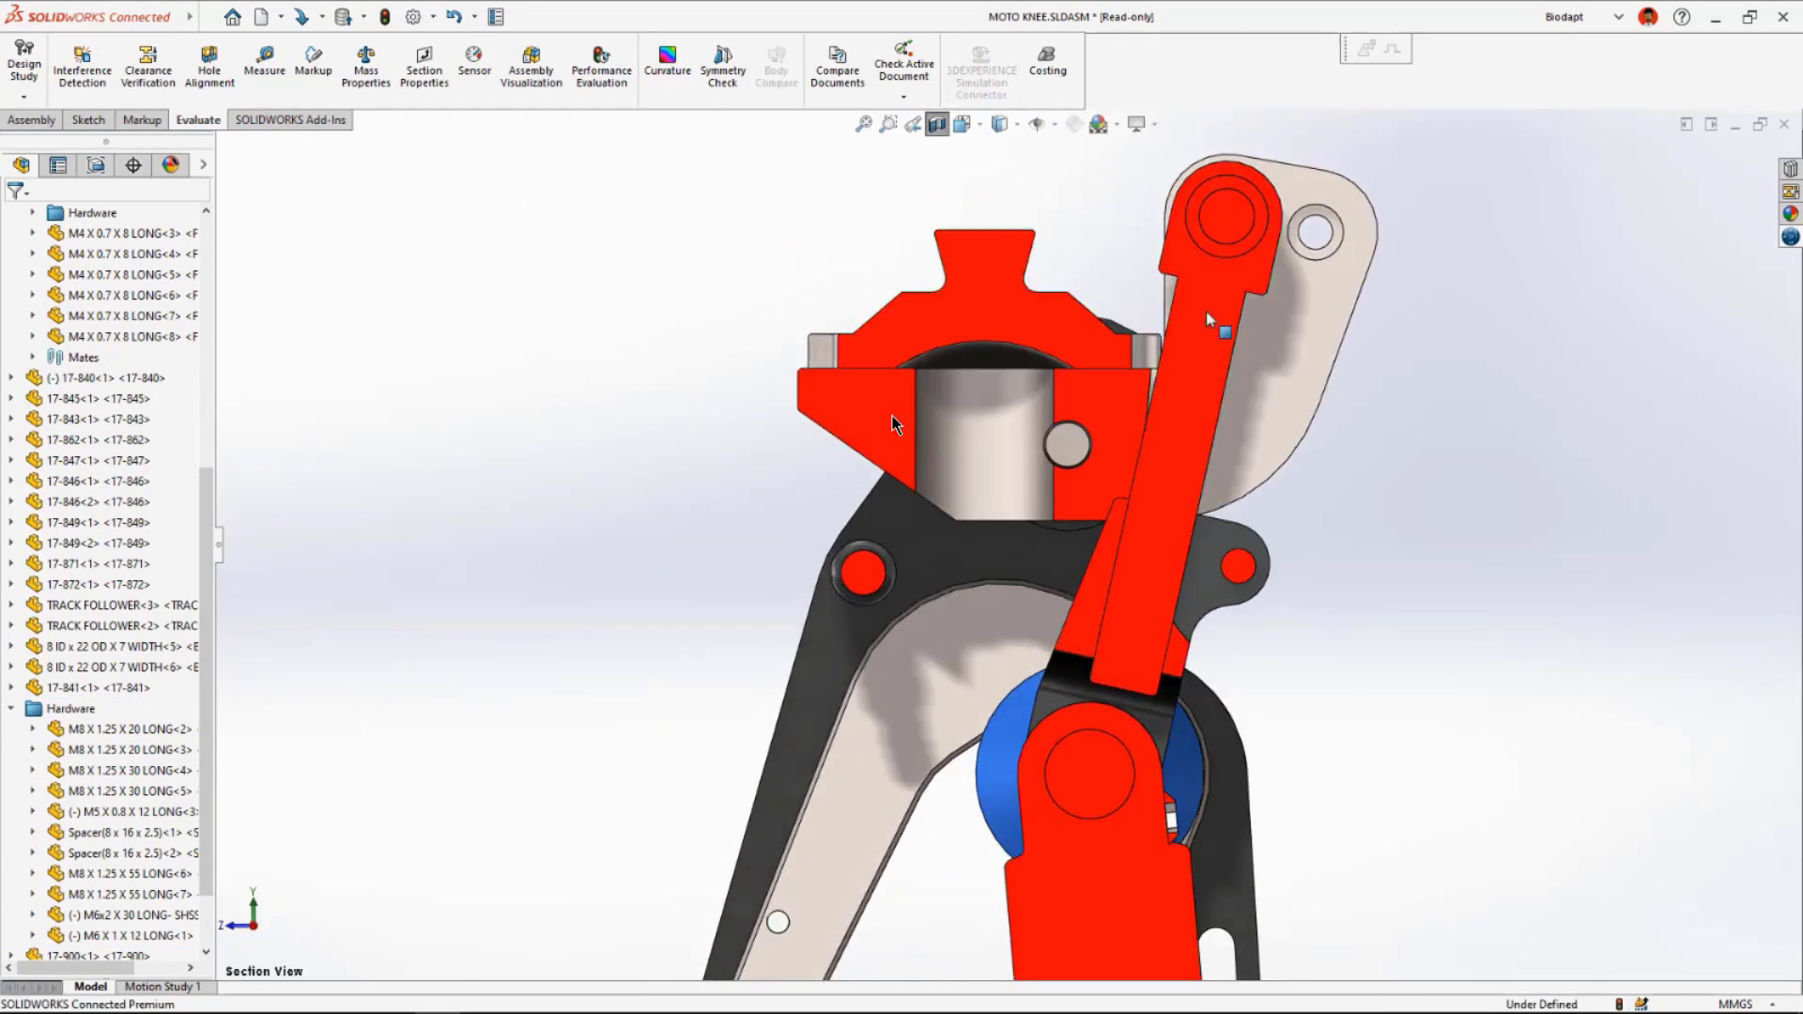
{"action": "left_click_drag", "start_coordinate": [1266, 340], "coordinate": [1305, 462]}
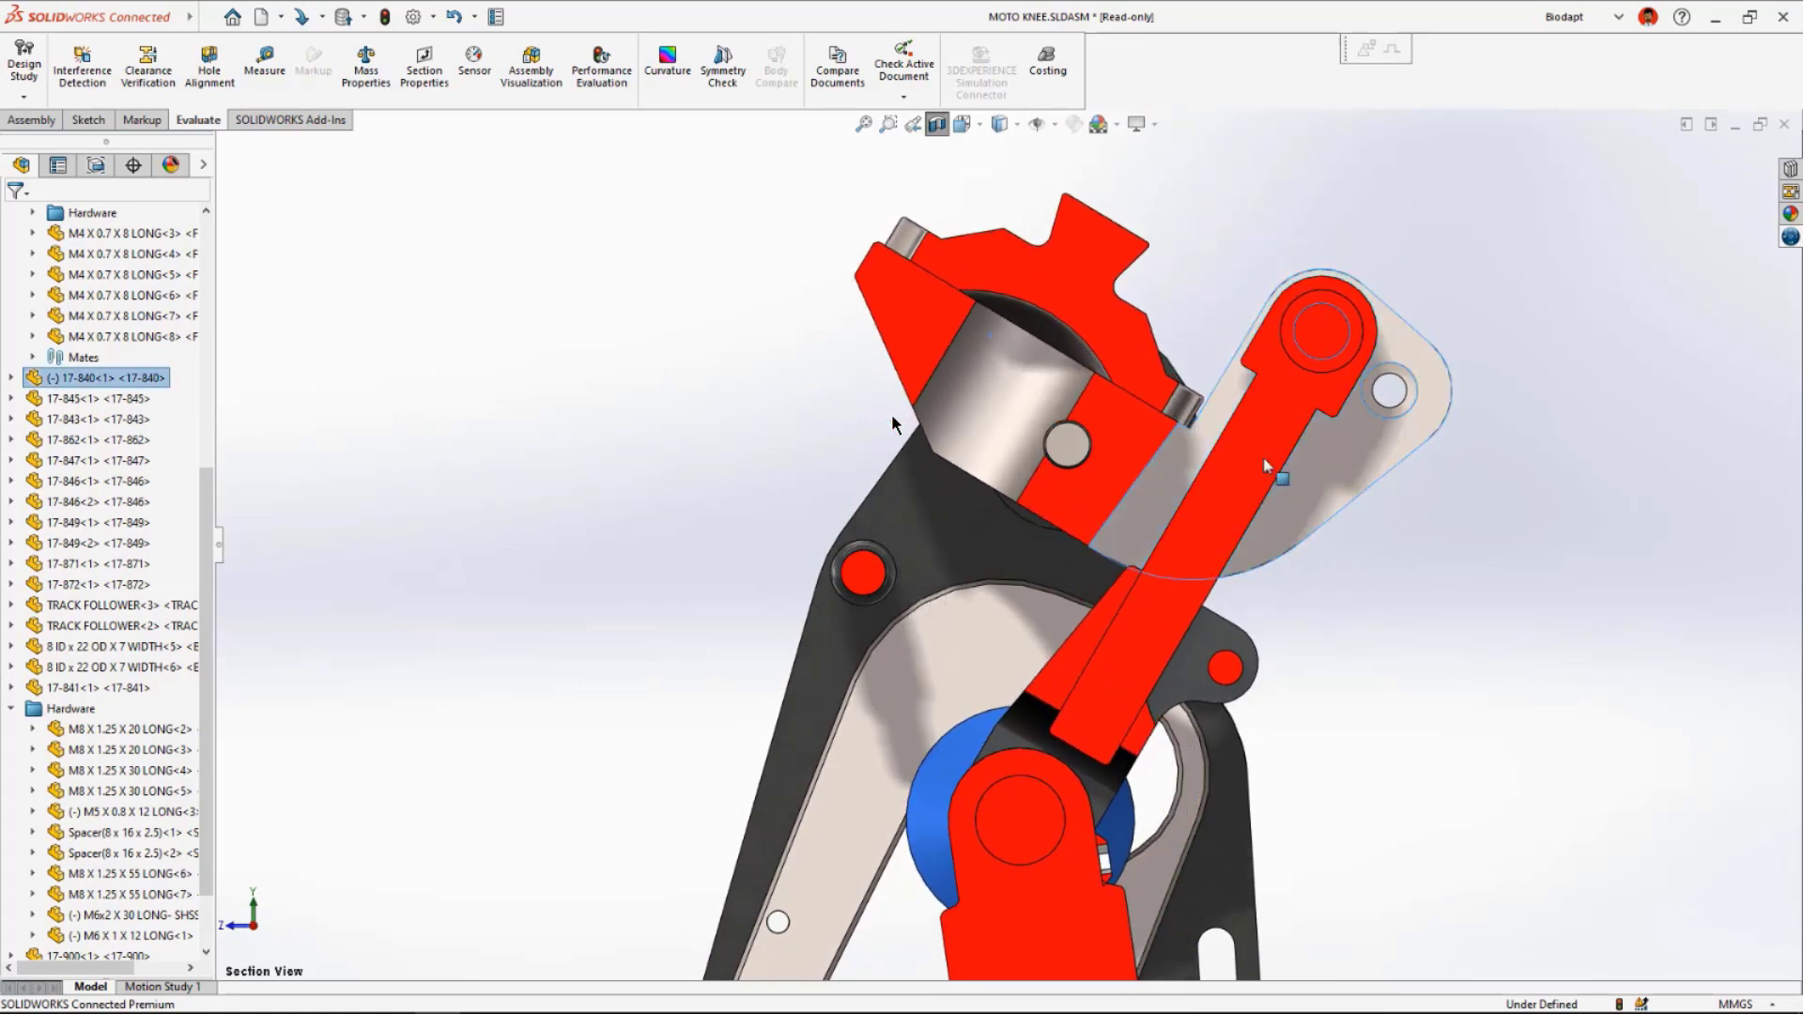
{"action": "left_click", "coordinate": [815, 375]}
Swing component 17-840 with collision detection limited to 17-840, 17-843 and 17-845, stopping at collision.
{"action": "left_click", "coordinate": [31, 120]}
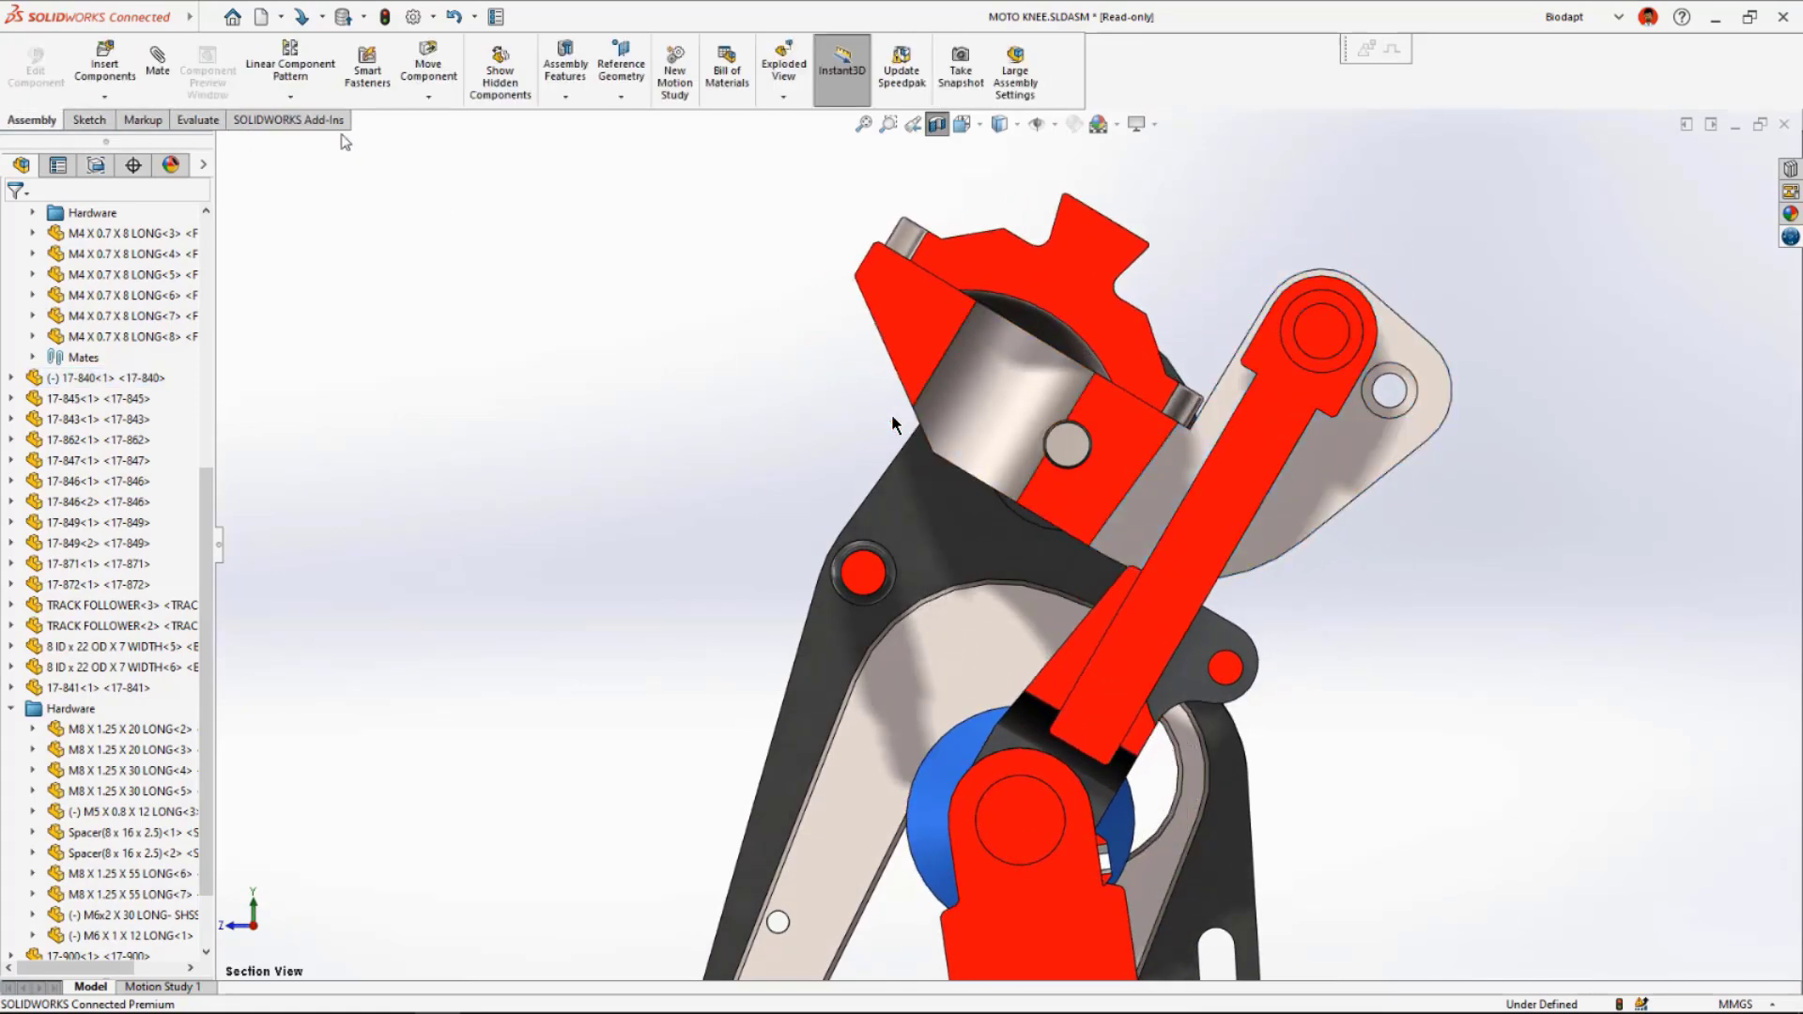
{"action": "left_click", "coordinate": [430, 78]}
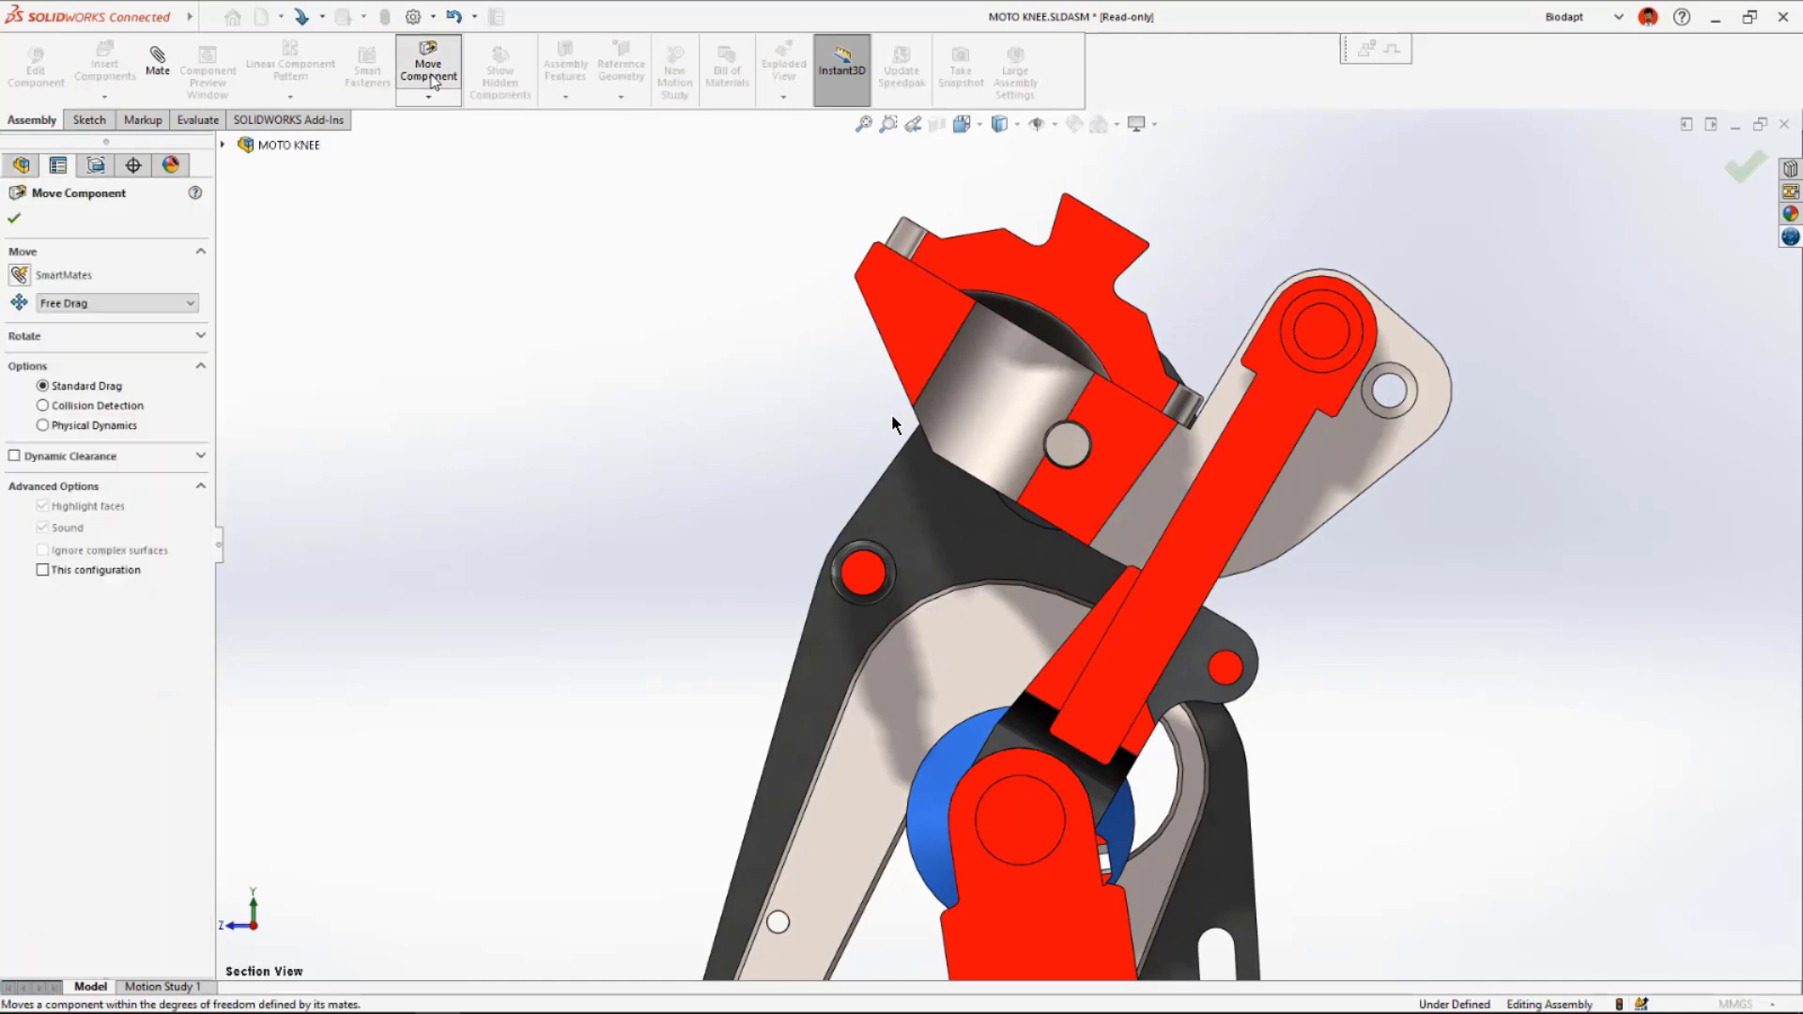
{"action": "left_click", "coordinate": [101, 407]}
{"action": "left_click", "coordinate": [77, 487]}
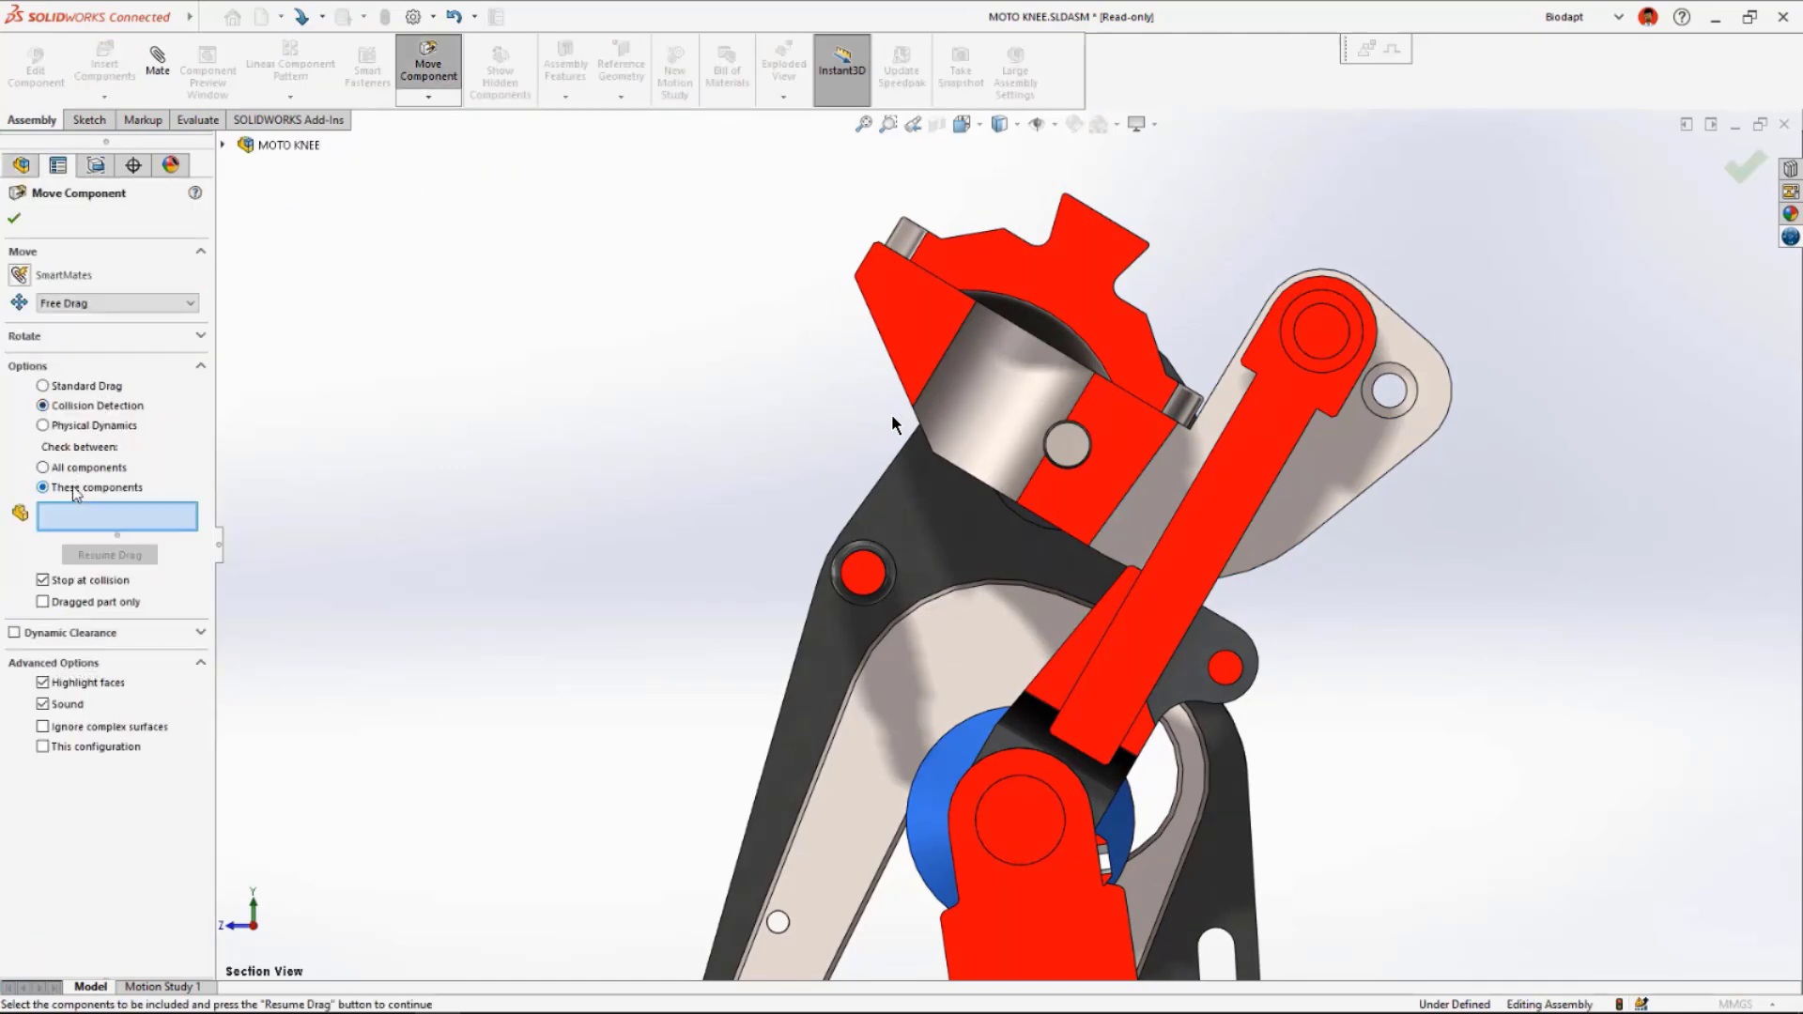
{"action": "left_click", "coordinate": [1112, 488]}
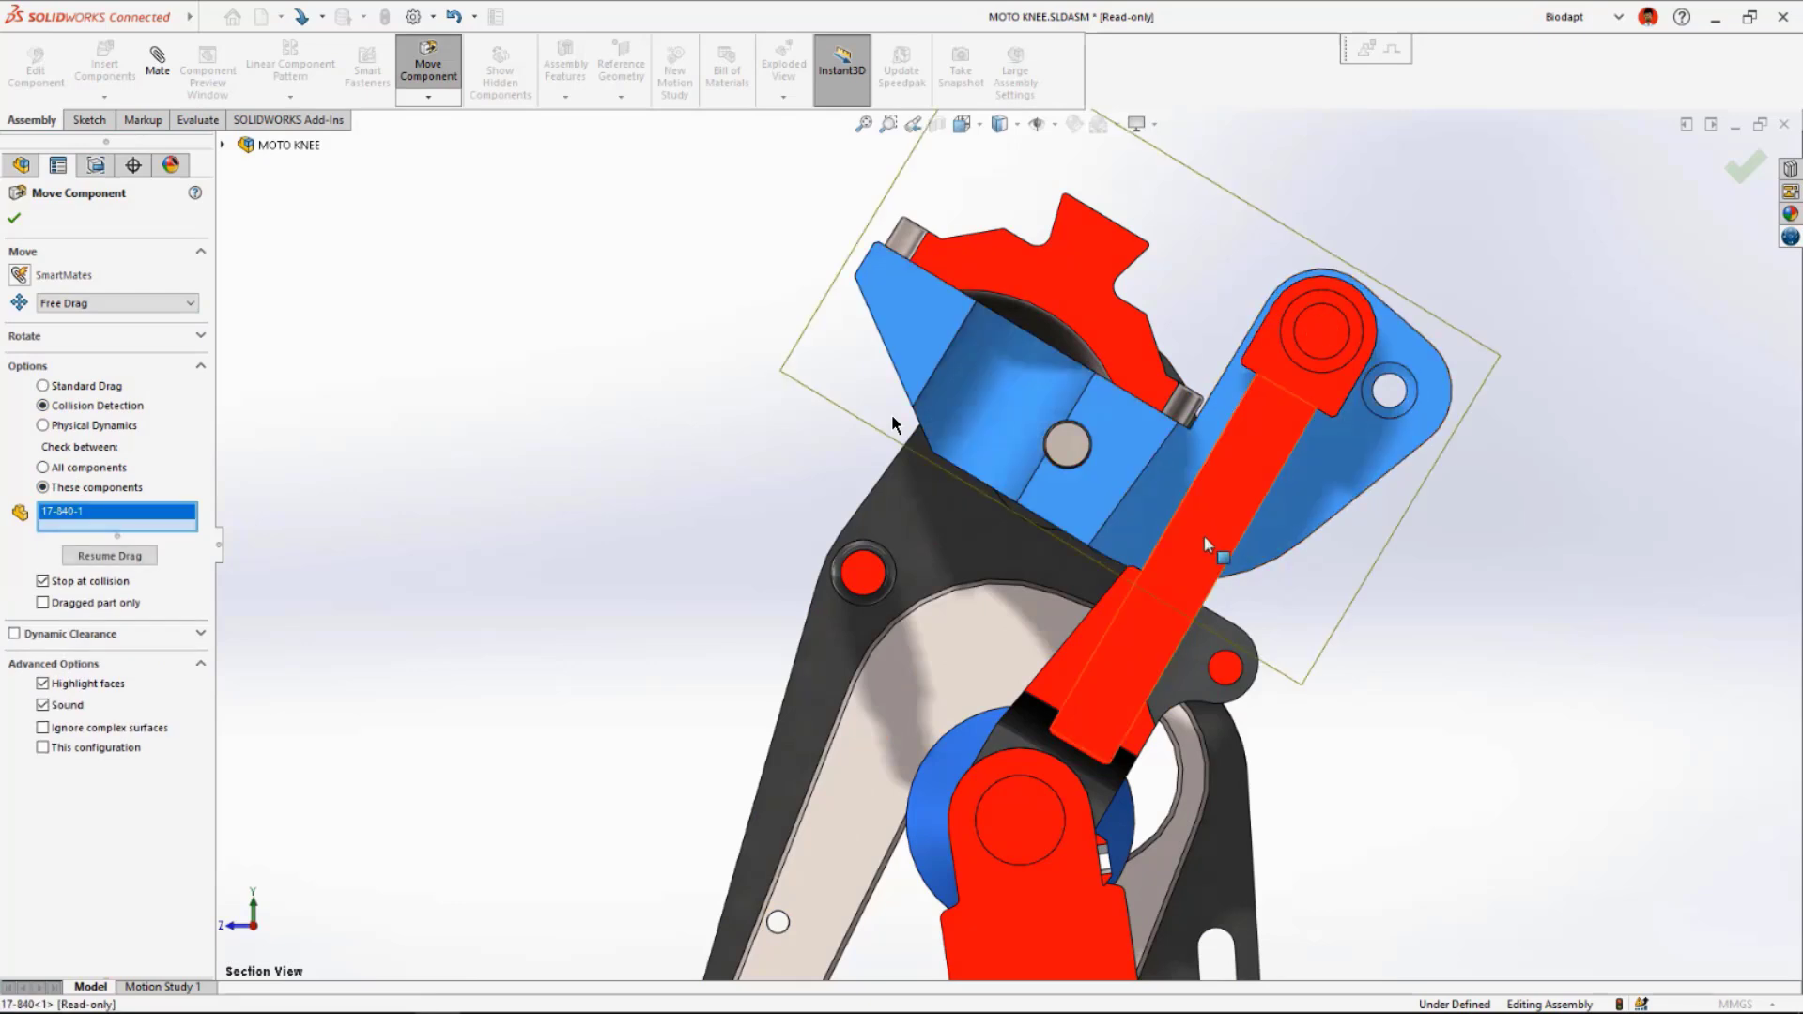
{"action": "left_click", "coordinate": [1194, 540]}
{"action": "left_click", "coordinate": [1193, 643]}
{"action": "right_click", "coordinate": [1316, 609]}
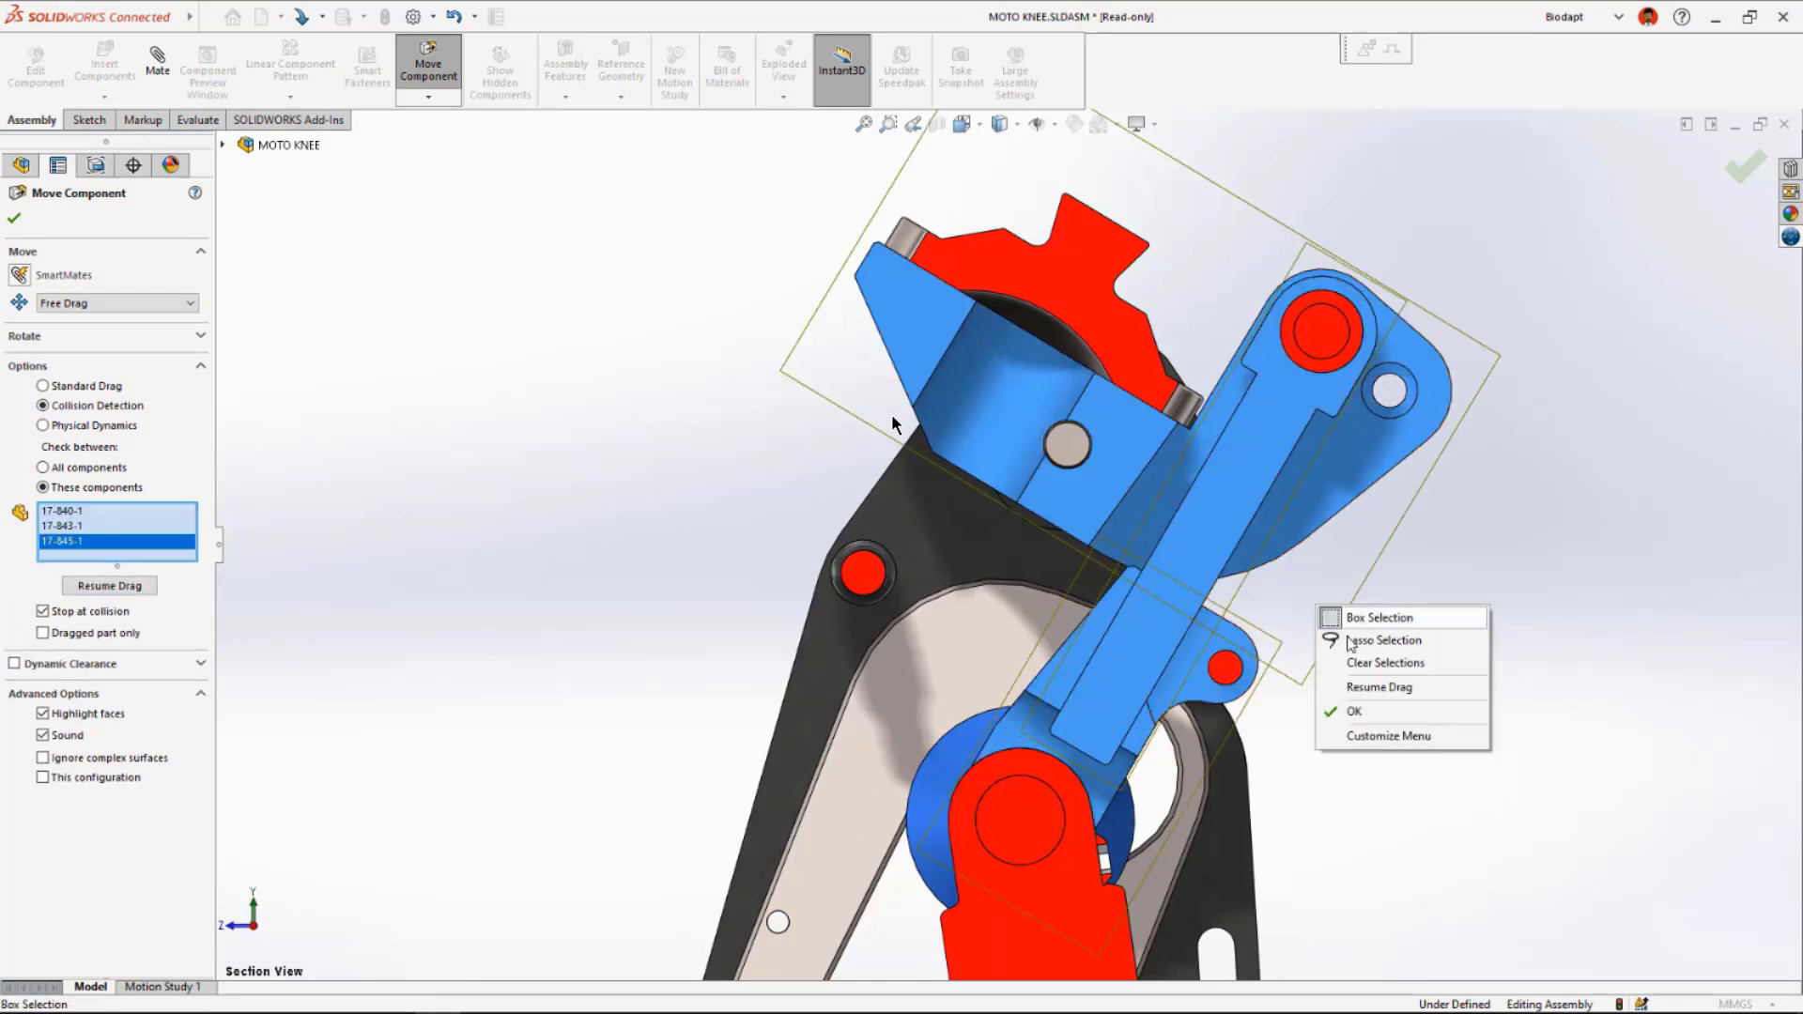
{"action": "left_click", "coordinate": [1367, 686]}
{"action": "left_click_drag", "start_coordinate": [1287, 521], "coordinate": [1238, 396]}
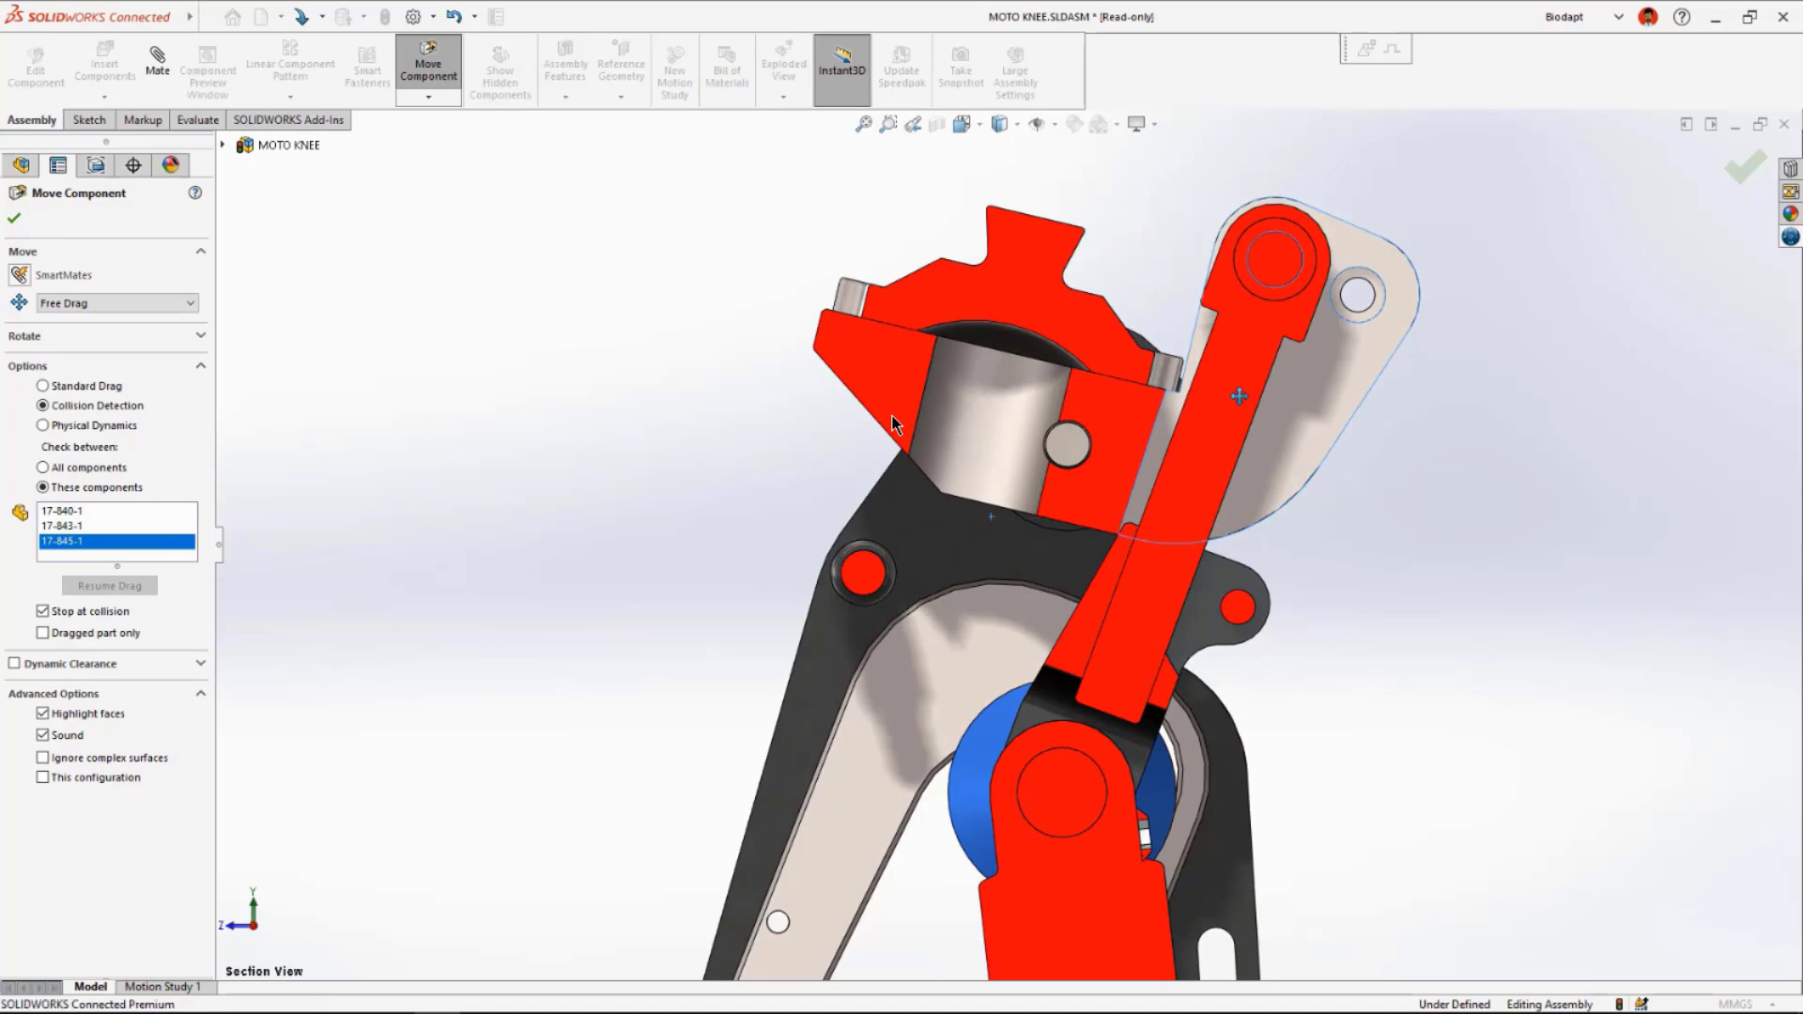
{"action": "key", "text": "Escape"}
Set the angle of the sloped clearance face beside the link arm on component 17-840 to 12 degrees.
{"action": "mouse_move", "coordinate": [1260, 443]}
{"action": "middle_mouse_down"}
{"action": "mouse_move", "coordinate": [1218, 433]}
{"action": "mouse_move", "coordinate": [1175, 466]}
{"action": "middle_mouse_up"}
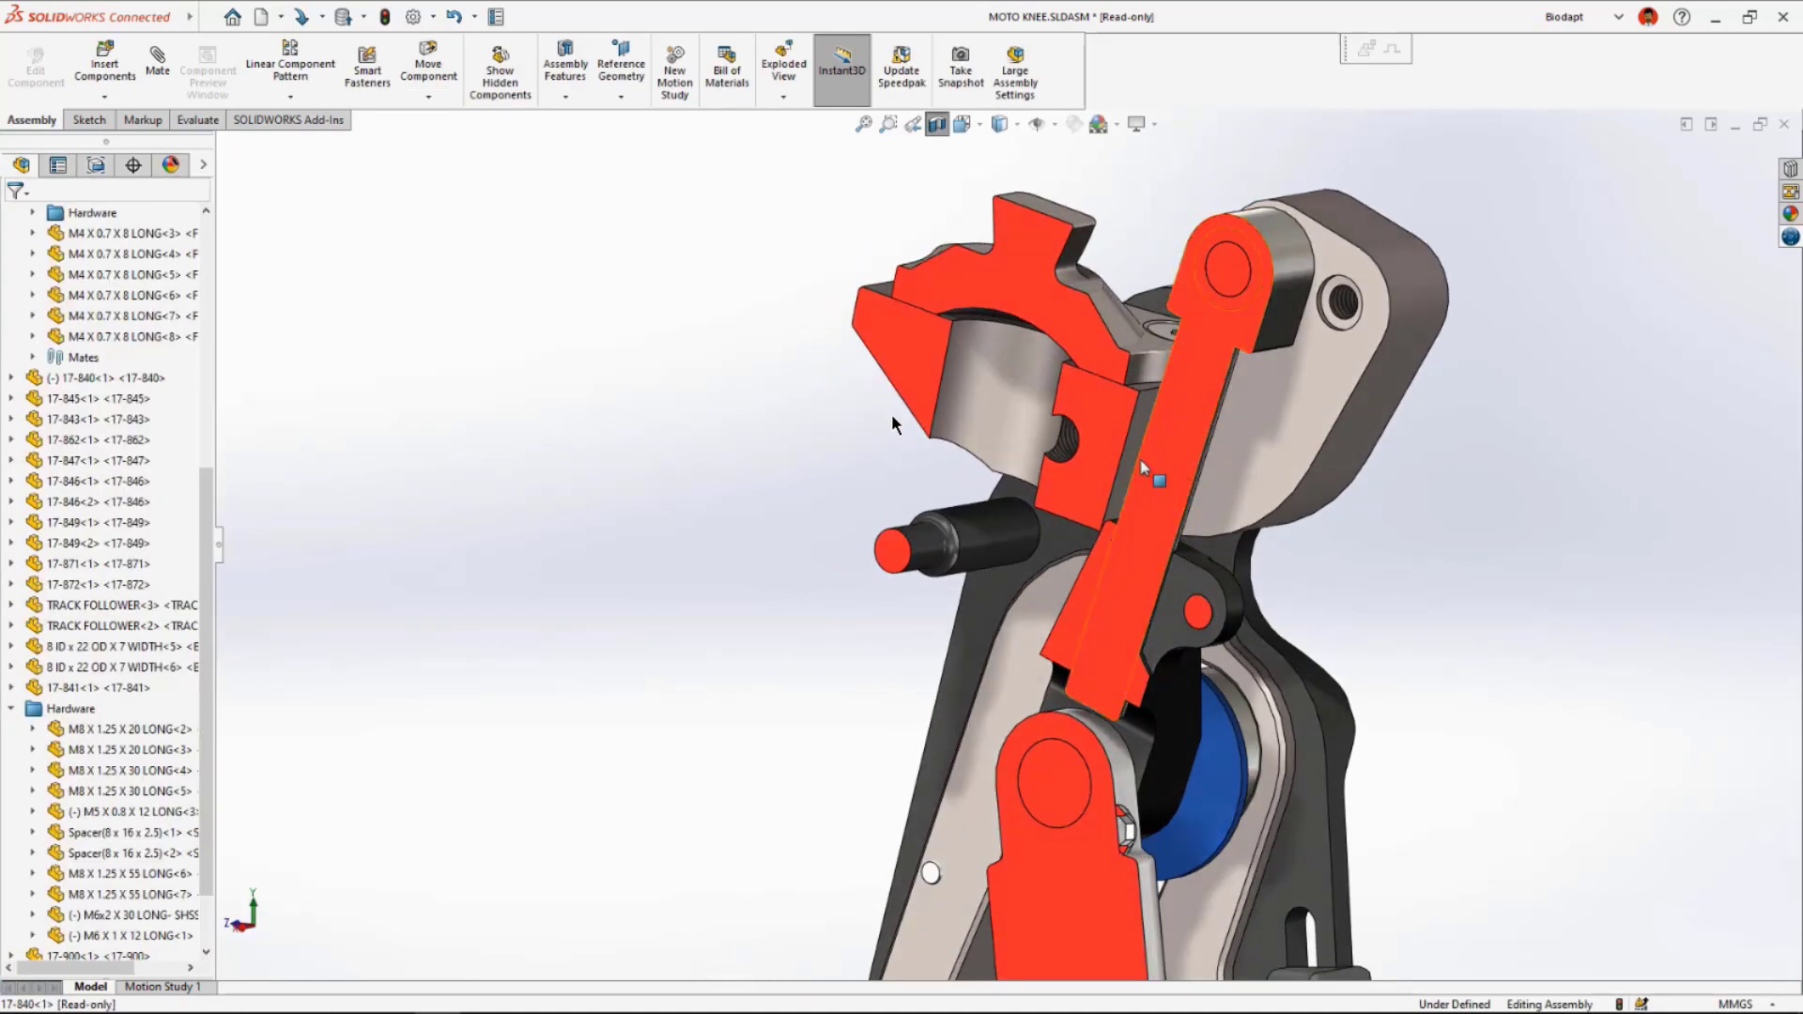
{"action": "left_click", "coordinate": [1136, 451]}
{"action": "left_click", "coordinate": [1136, 451]}
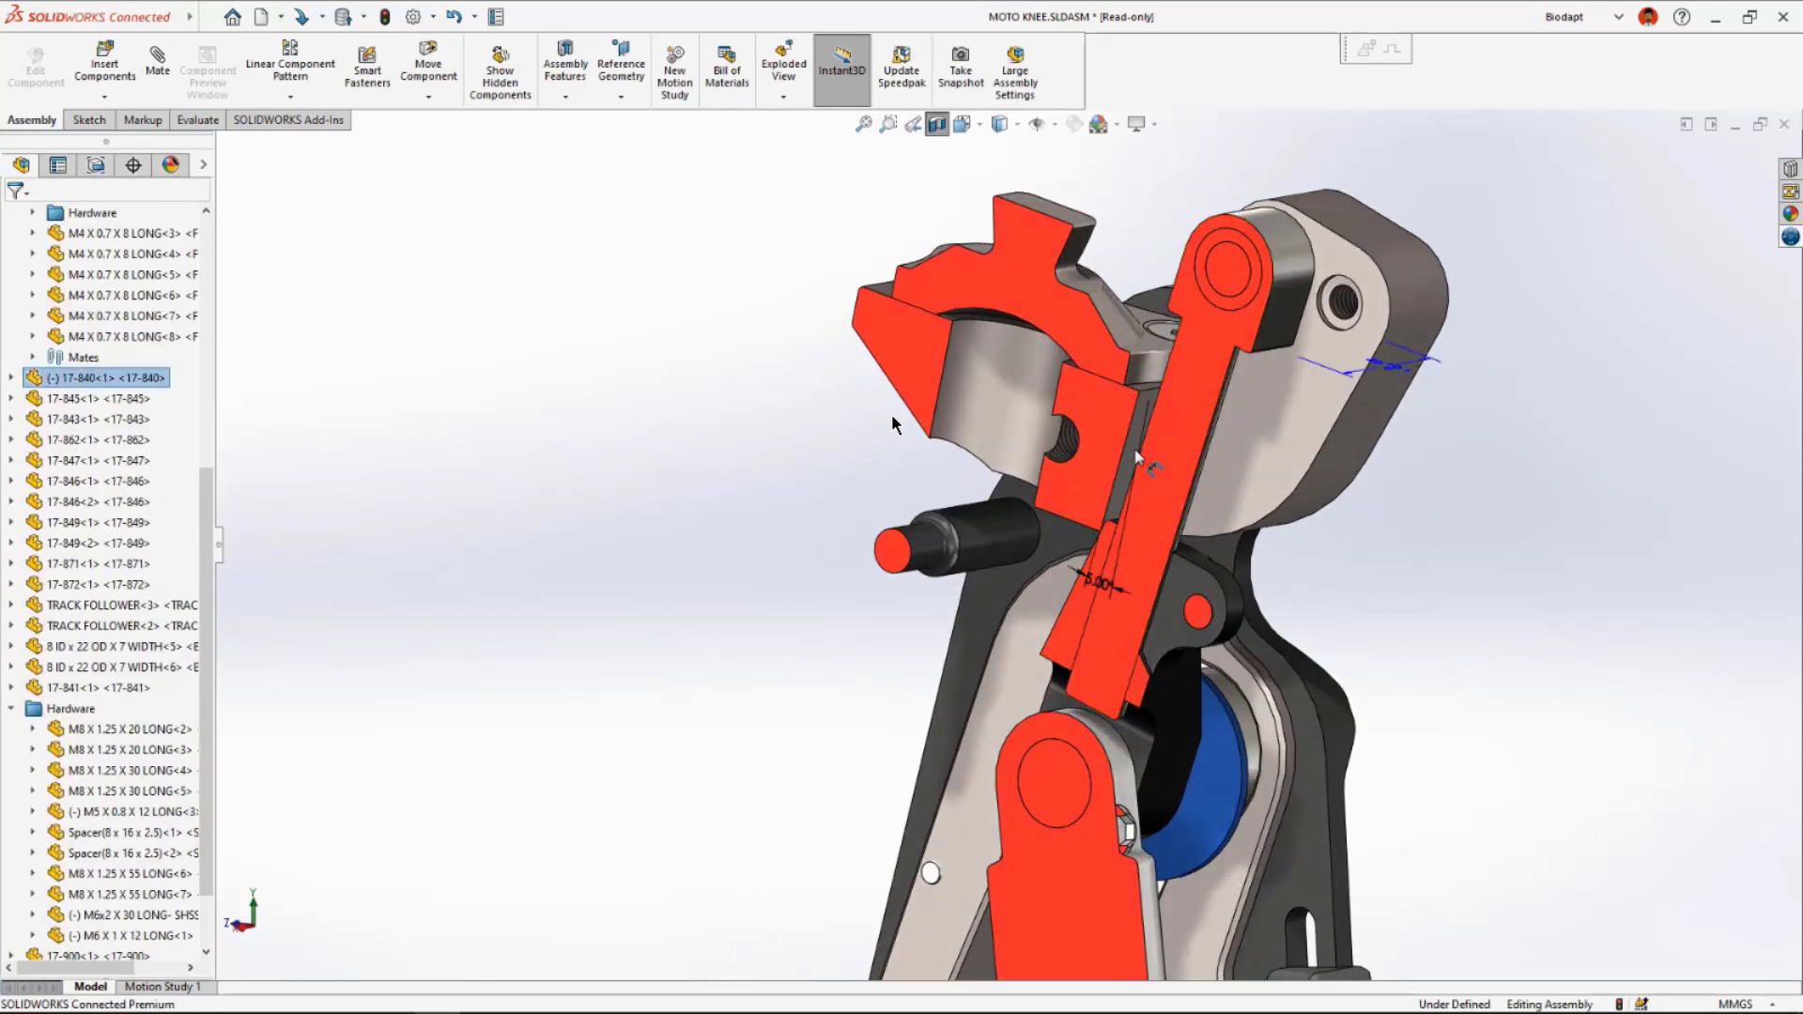
{"action": "double_click", "coordinate": [1097, 586]}
{"action": "type", "text": "12"}
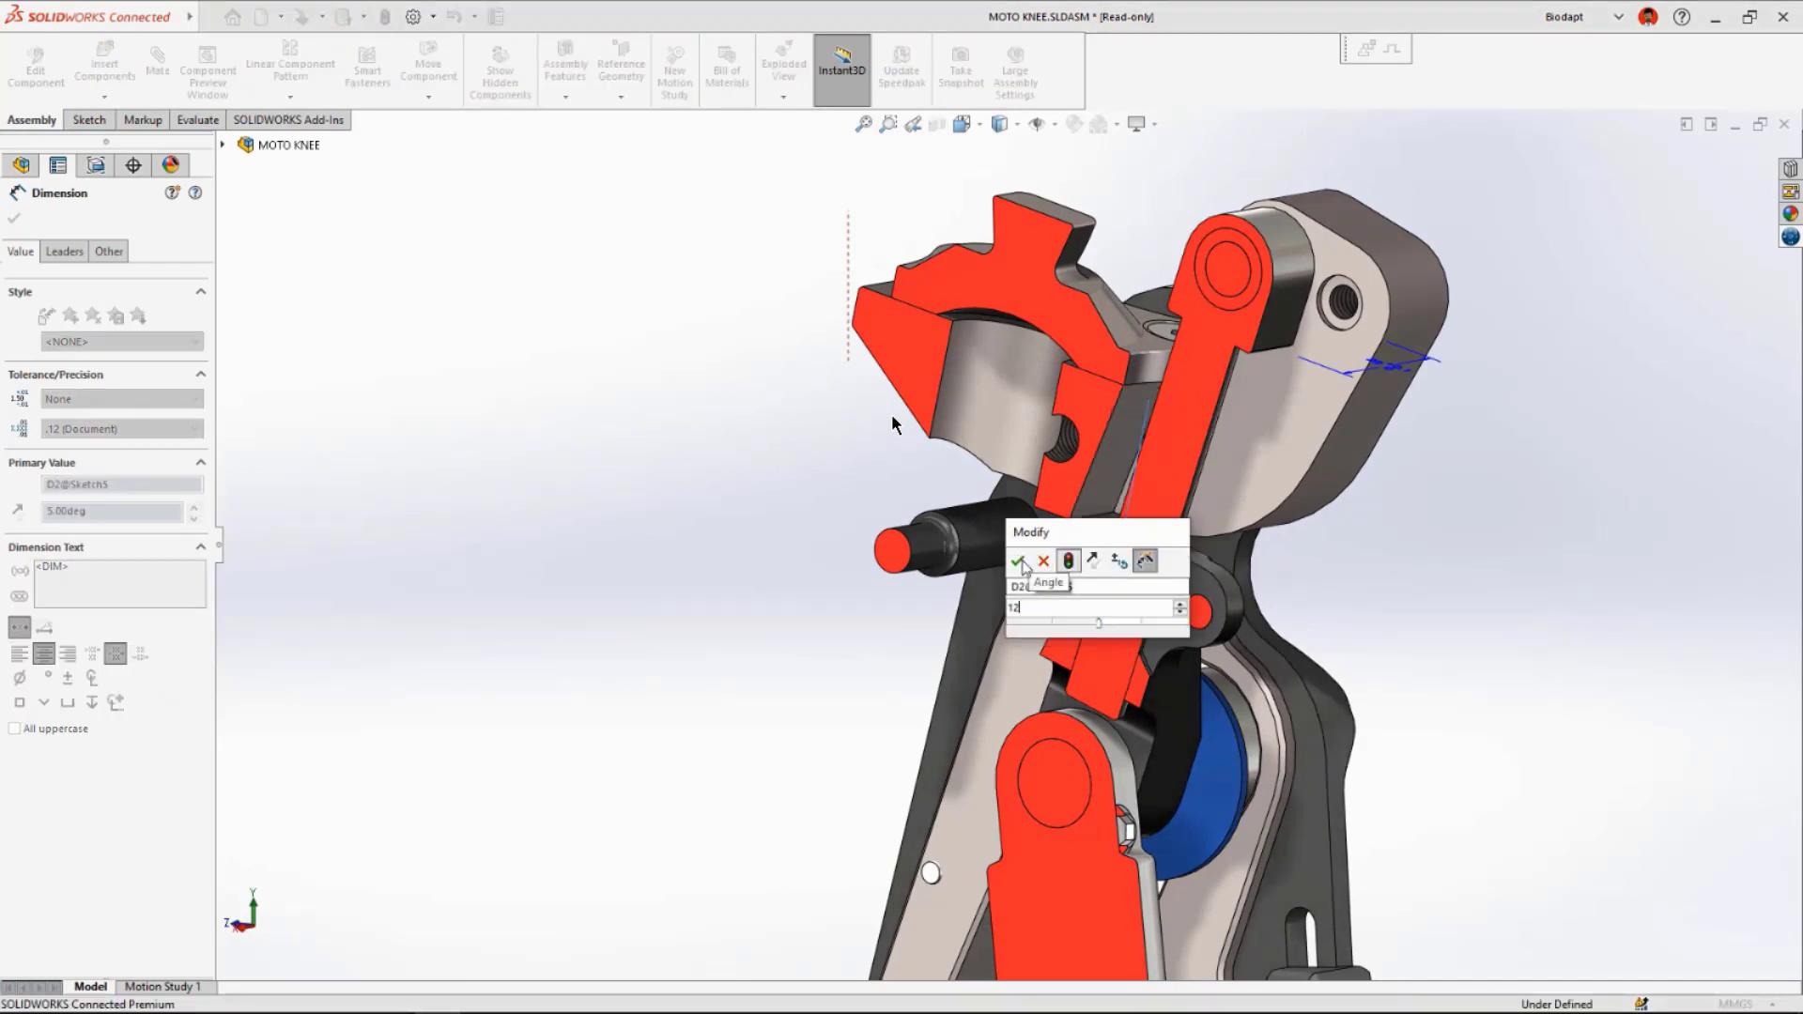
{"action": "key", "text": "Return"}
{"action": "key", "text": "Escape"}
Swing component 17-840 again to check its clearance to the link arm.
{"action": "middle_click_drag", "start_coordinate": [1104, 508], "coordinate": [1019, 454]}
{"action": "middle_click_drag", "start_coordinate": [1019, 453], "coordinate": [1162, 451]}
{"action": "left_click_drag", "start_coordinate": [1162, 449], "coordinate": [1140, 374]}
{"action": "key", "text": "Escape"}
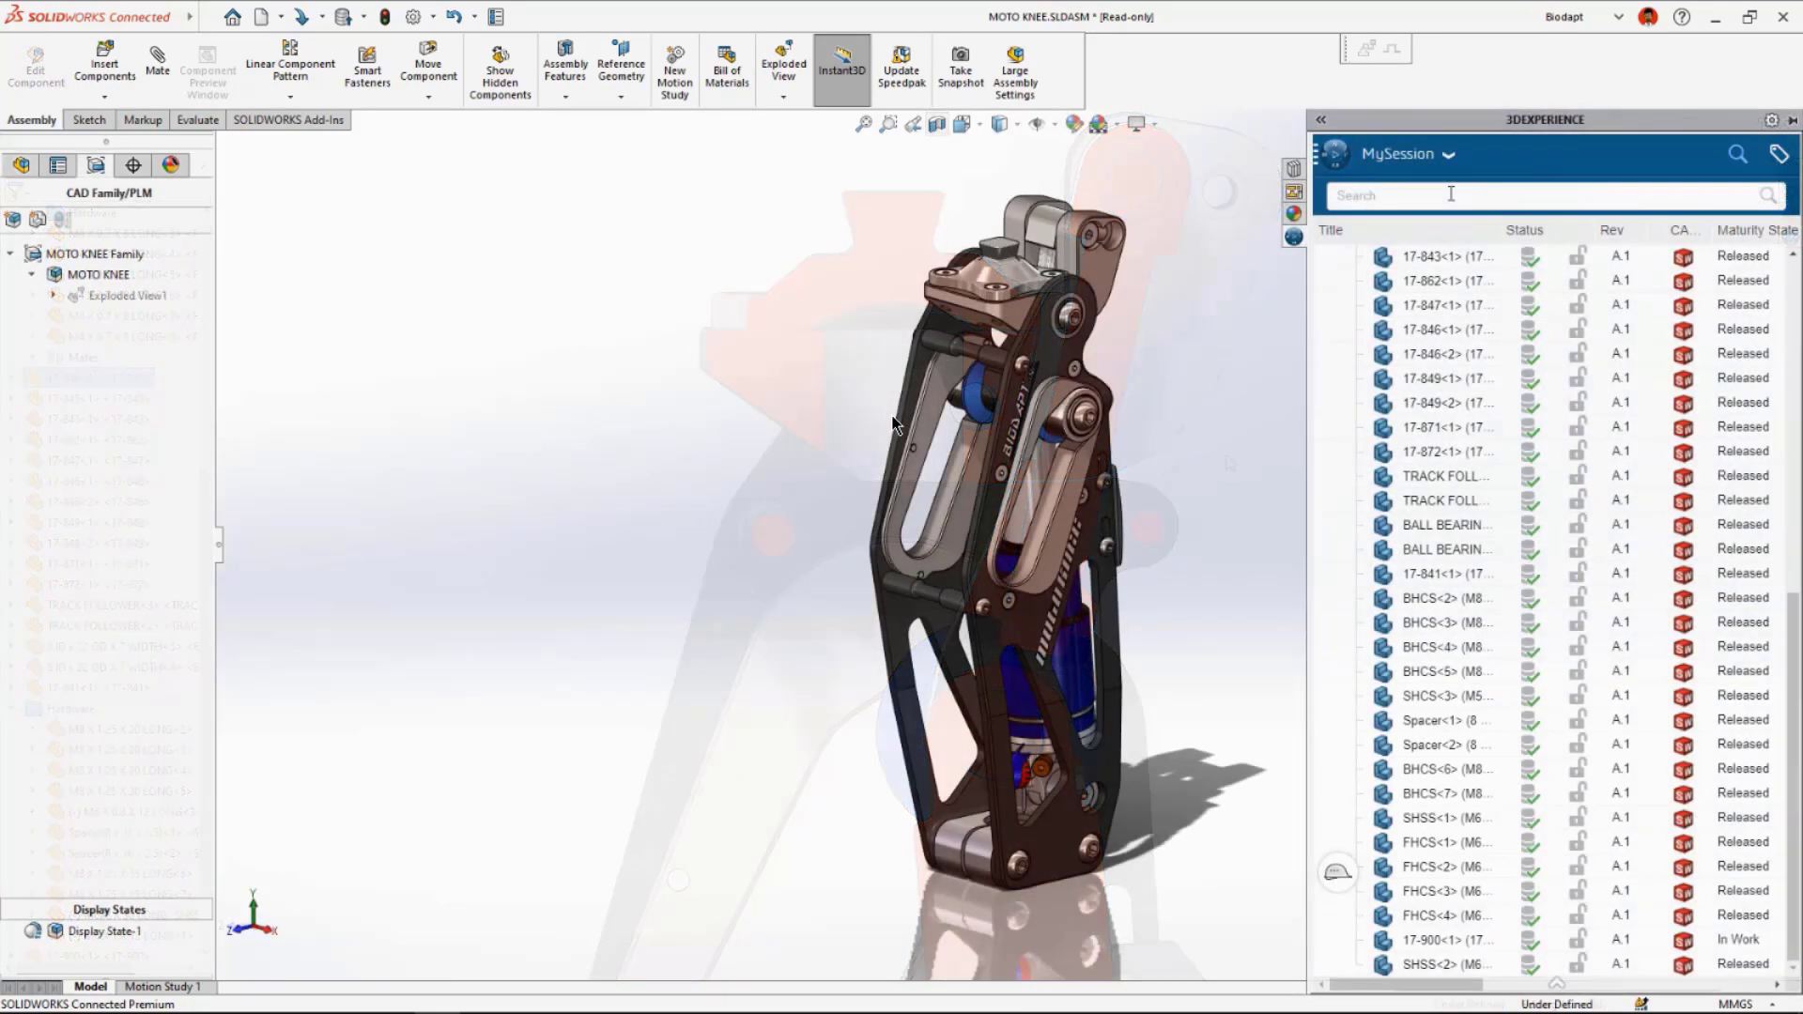
Search 3DEXPERIENCE for "MOTO KNEE" and open the MOTO KNEE drawing.
{"action": "left_click", "coordinate": [1447, 196]}
{"action": "type", "text": "MOTO KNEE"}
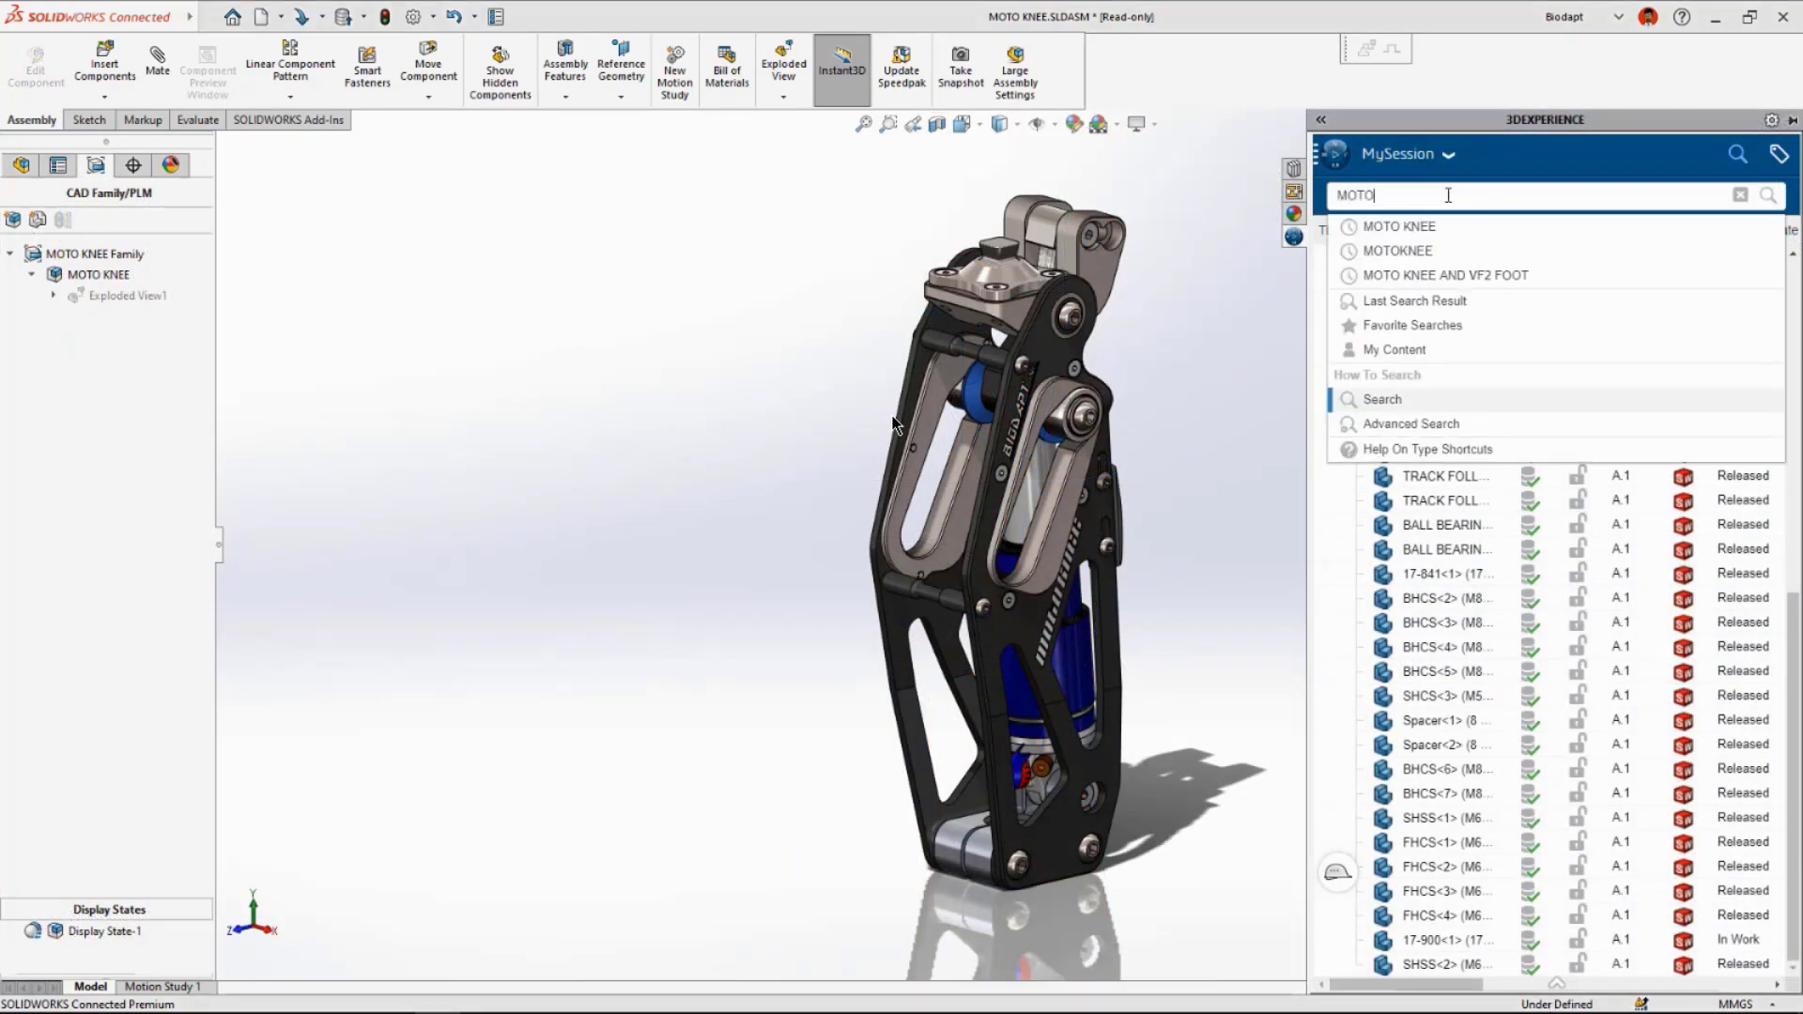
{"action": "key", "text": "Return"}
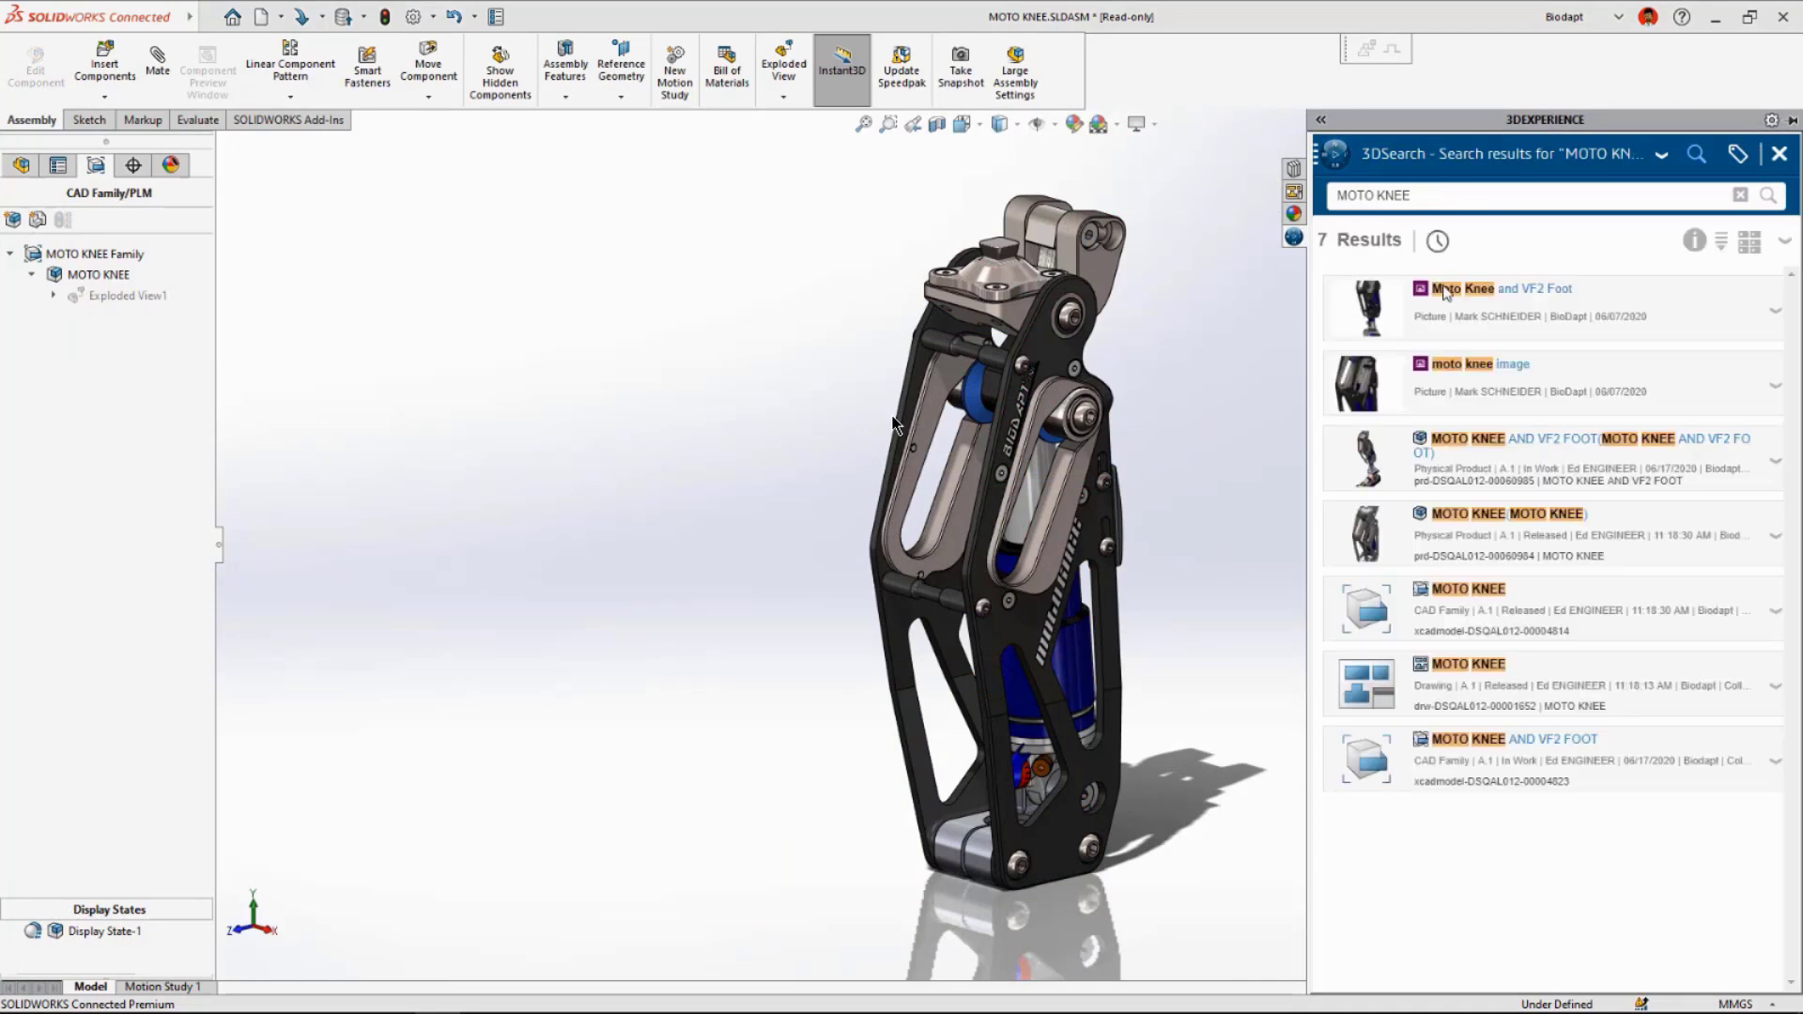
{"action": "mouse_move", "coordinate": [1488, 681]}
{"action": "left_mouse_down"}
{"action": "mouse_move", "coordinate": [1550, 474]}
{"action": "mouse_move", "coordinate": [1234, 66]}
{"action": "left_mouse_up"}
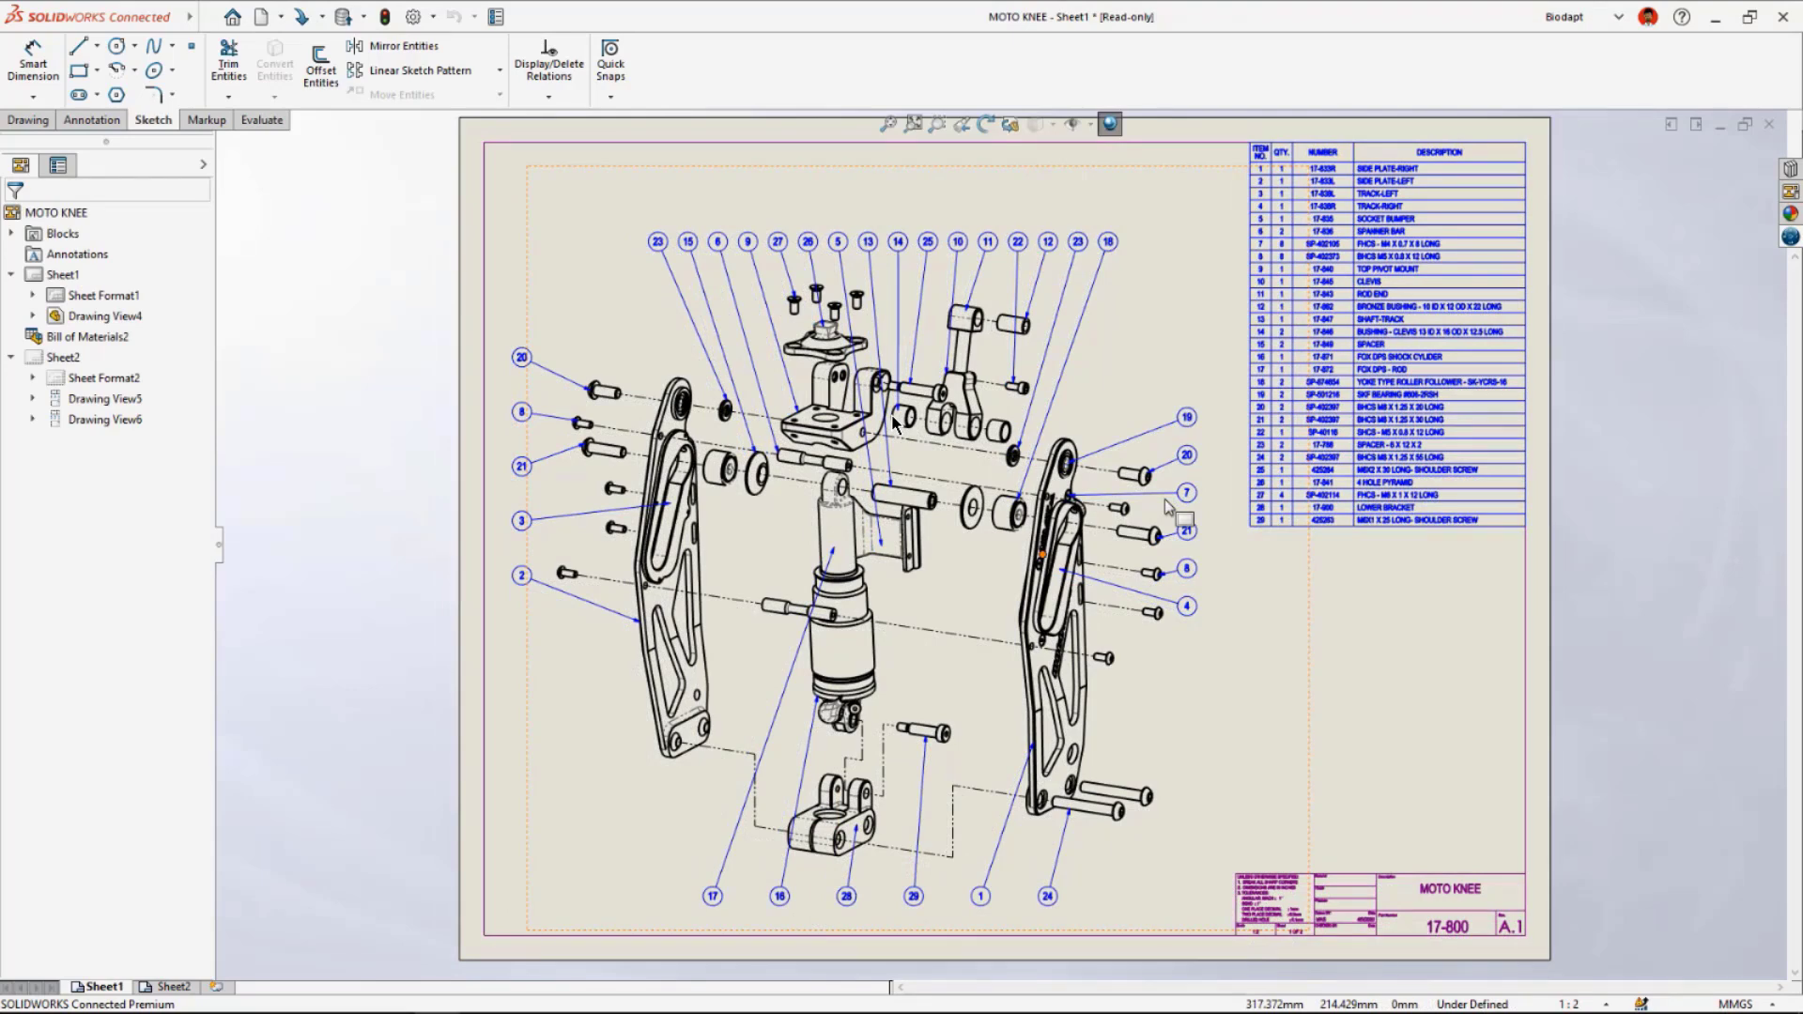
Start saving the MOTO KNEE drawing to 3DEXPERIENCE with new revisions for MOTO KNEE.SLDDRW, MOTO KNEE.SLDASM, 17-853.SLDASM and 17-833-R.SLDPRT.
{"action": "left_click", "coordinate": [1789, 240]}
{"action": "left_click", "coordinate": [1778, 154]}
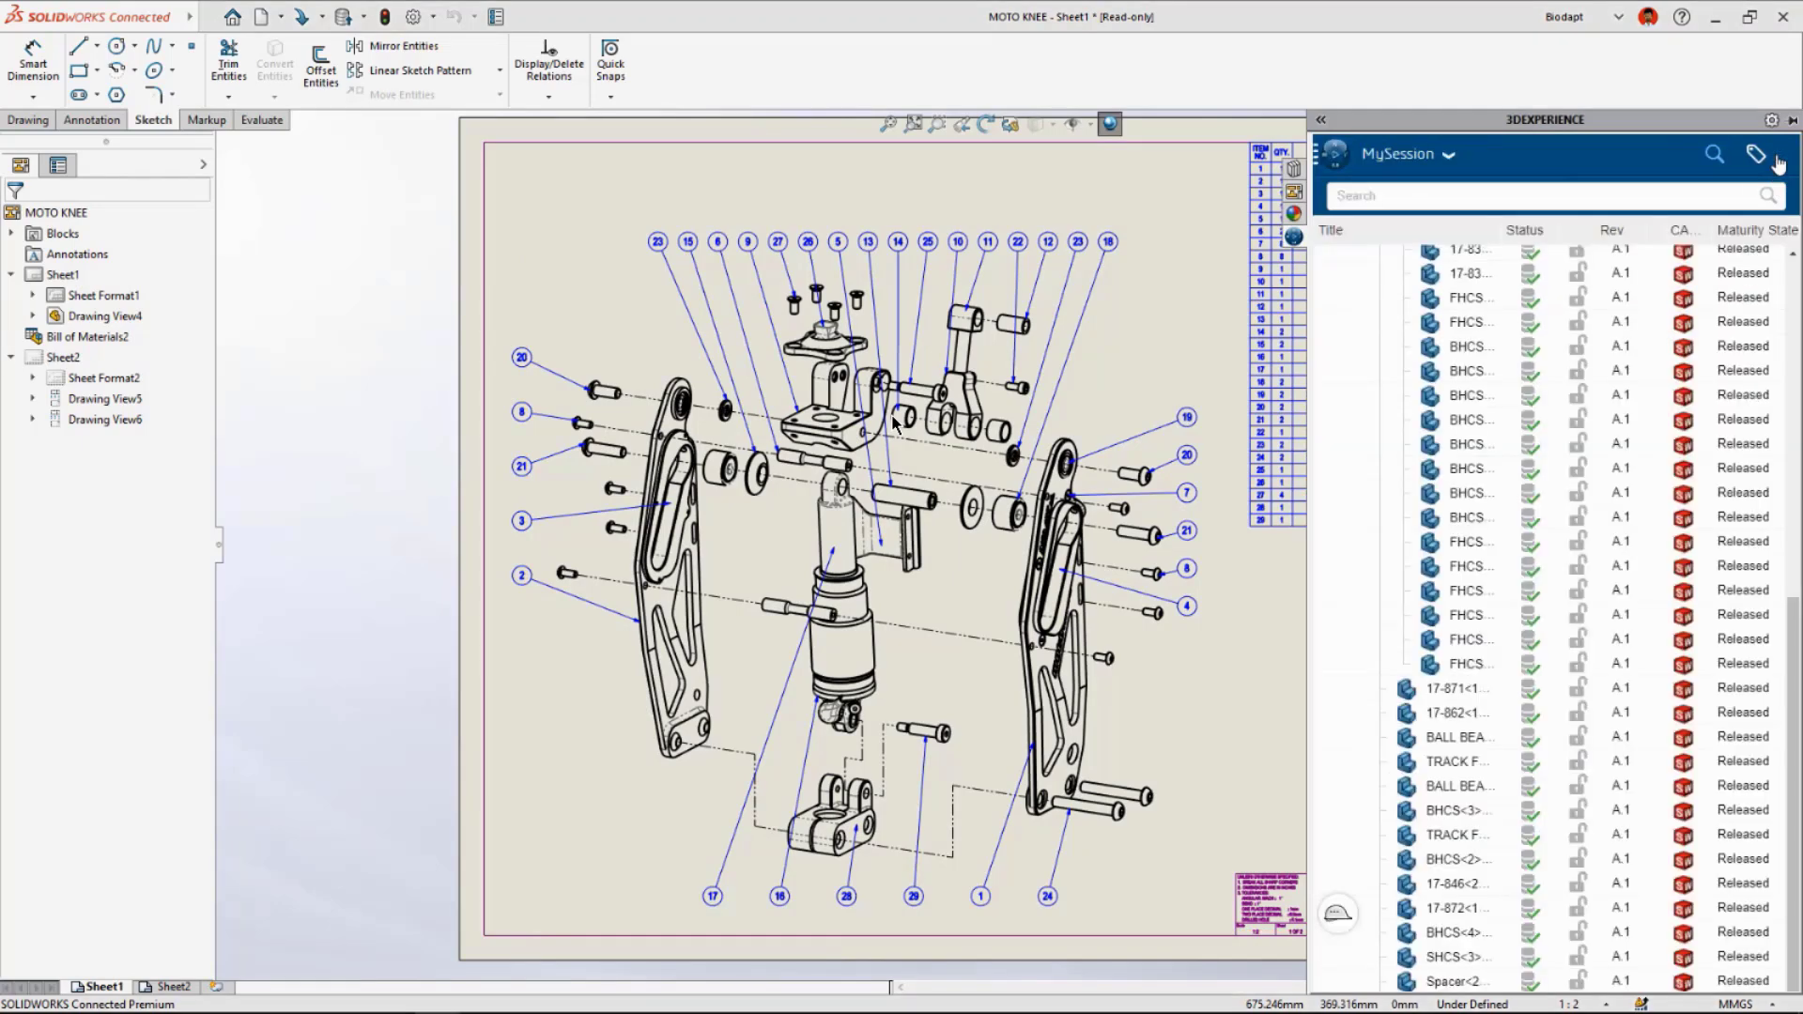
{"action": "left_click", "coordinate": [1793, 282]}
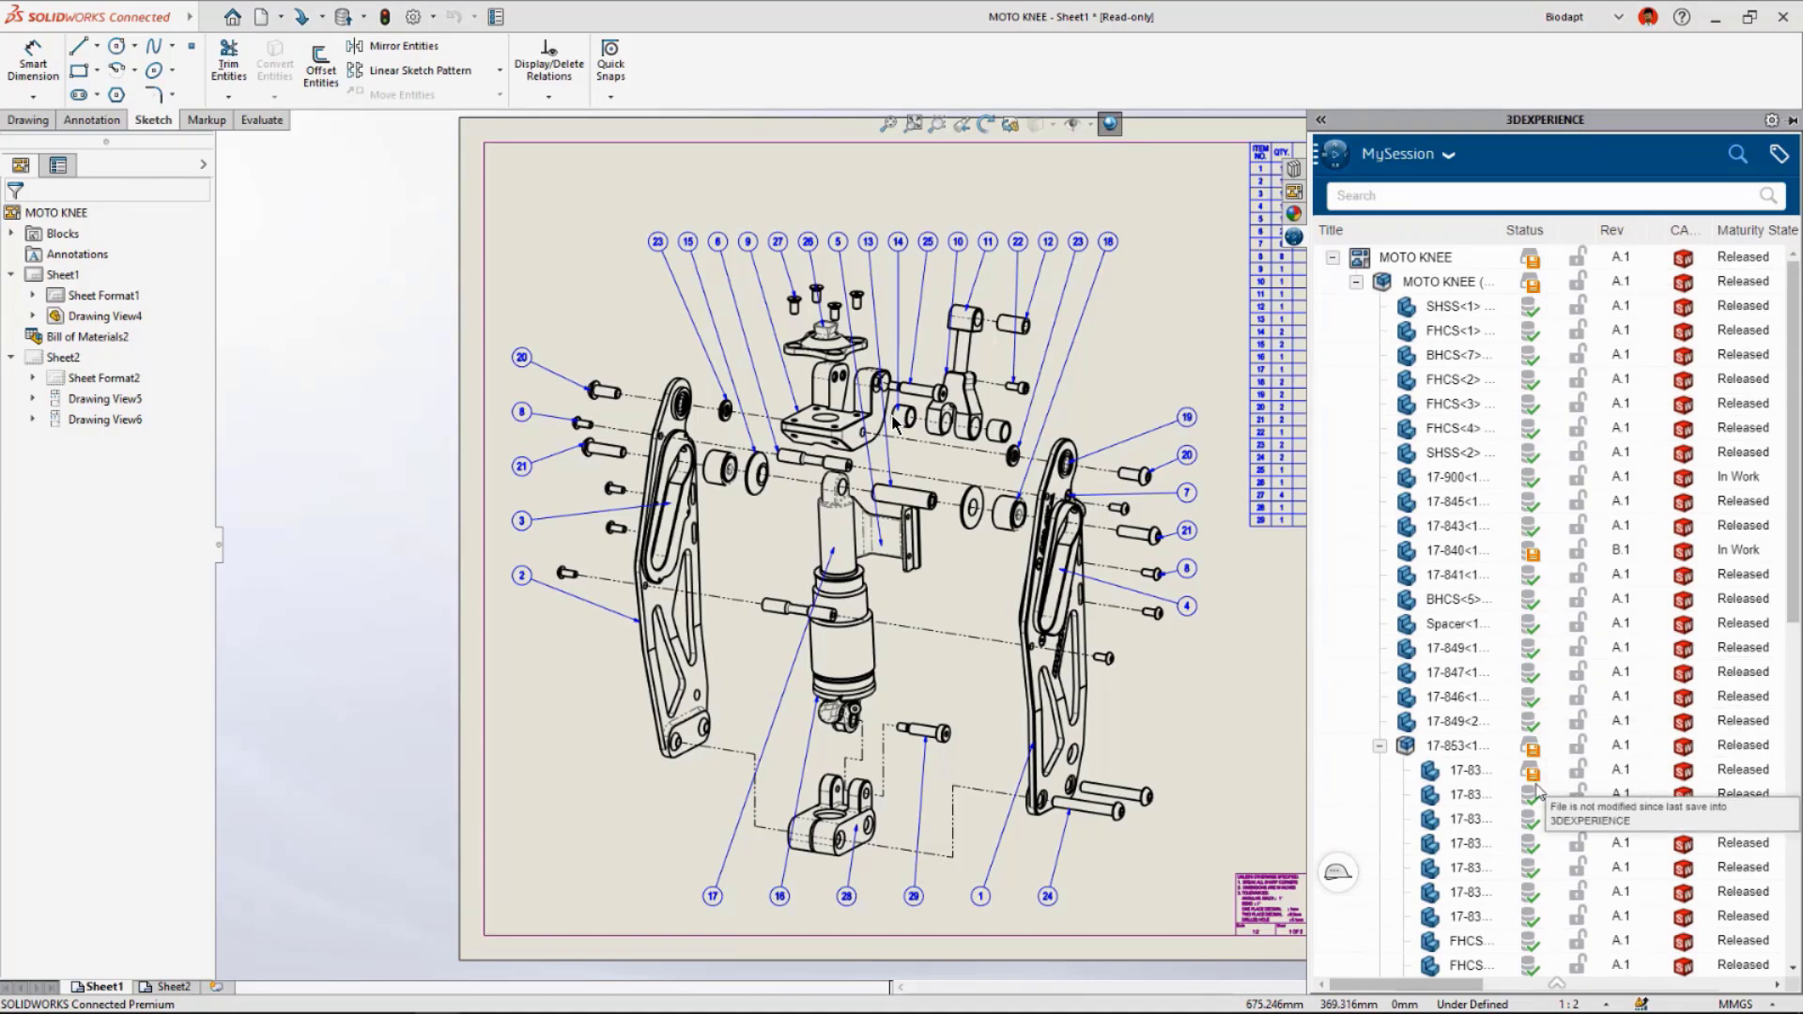
{"action": "right_click", "coordinate": [1423, 258]}
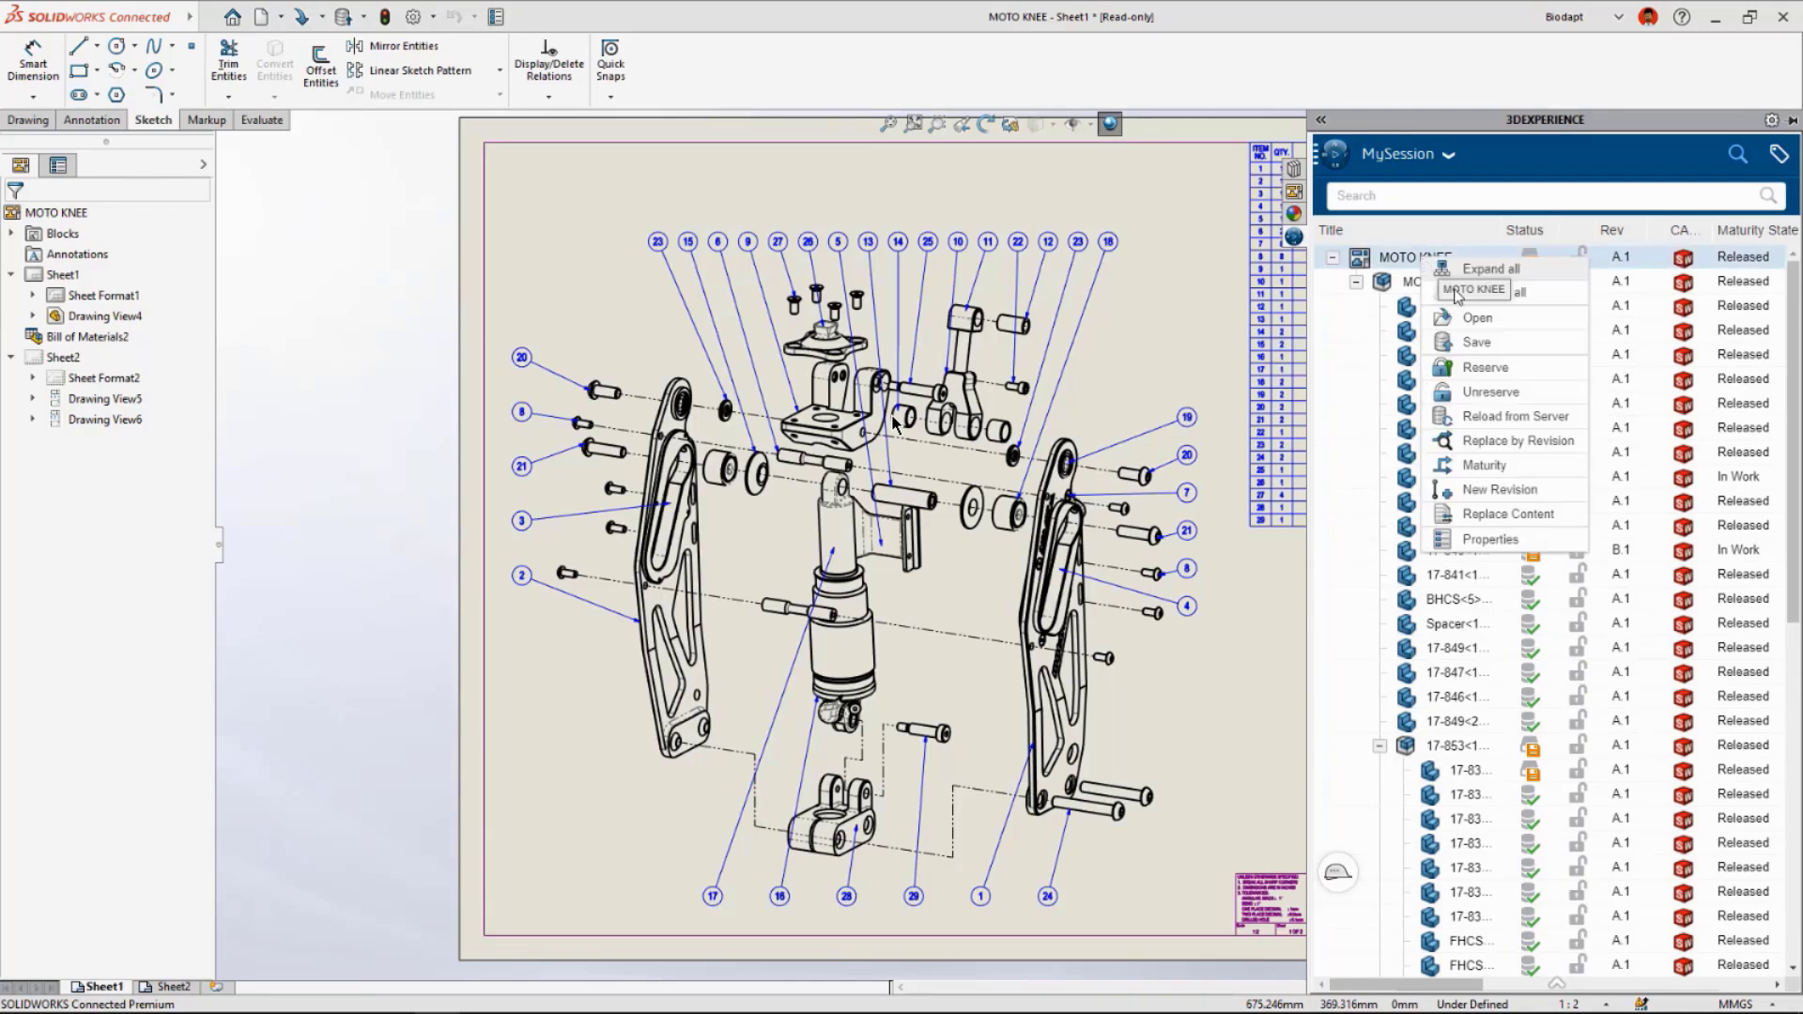
{"action": "left_click", "coordinate": [1486, 345]}
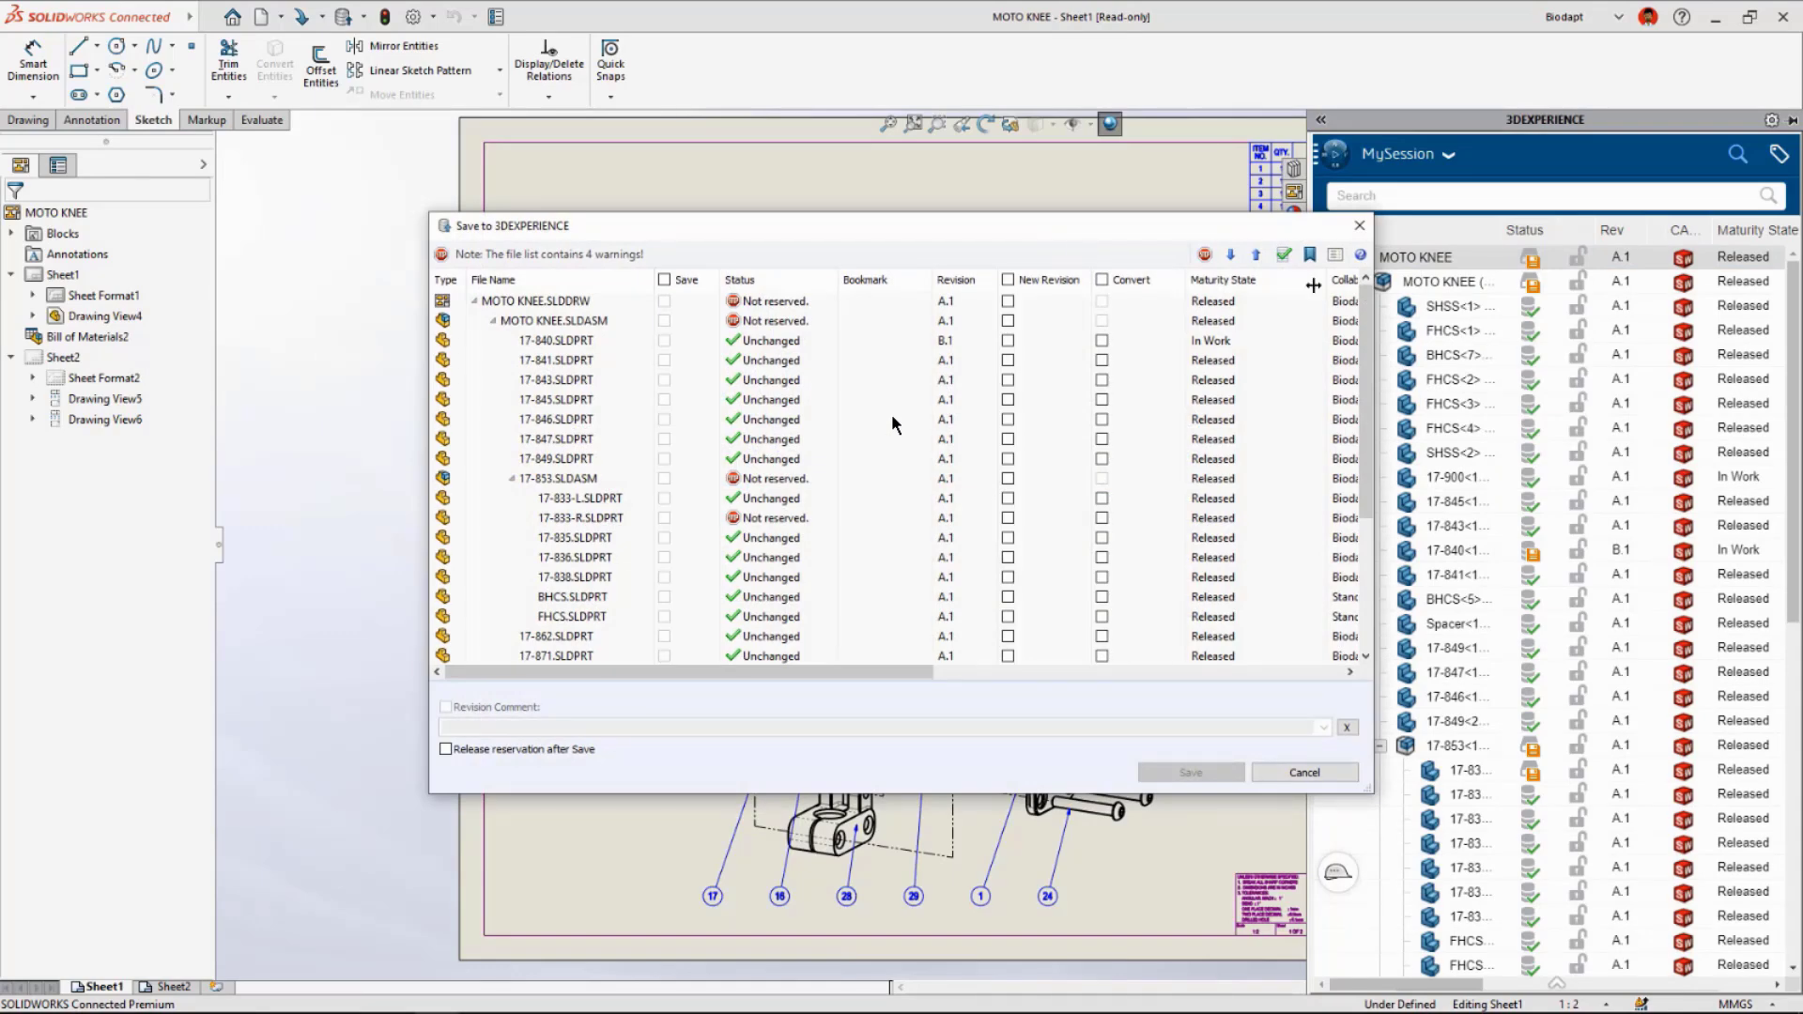
{"action": "left_click", "coordinate": [1007, 300]}
{"action": "left_click", "coordinate": [1007, 320]}
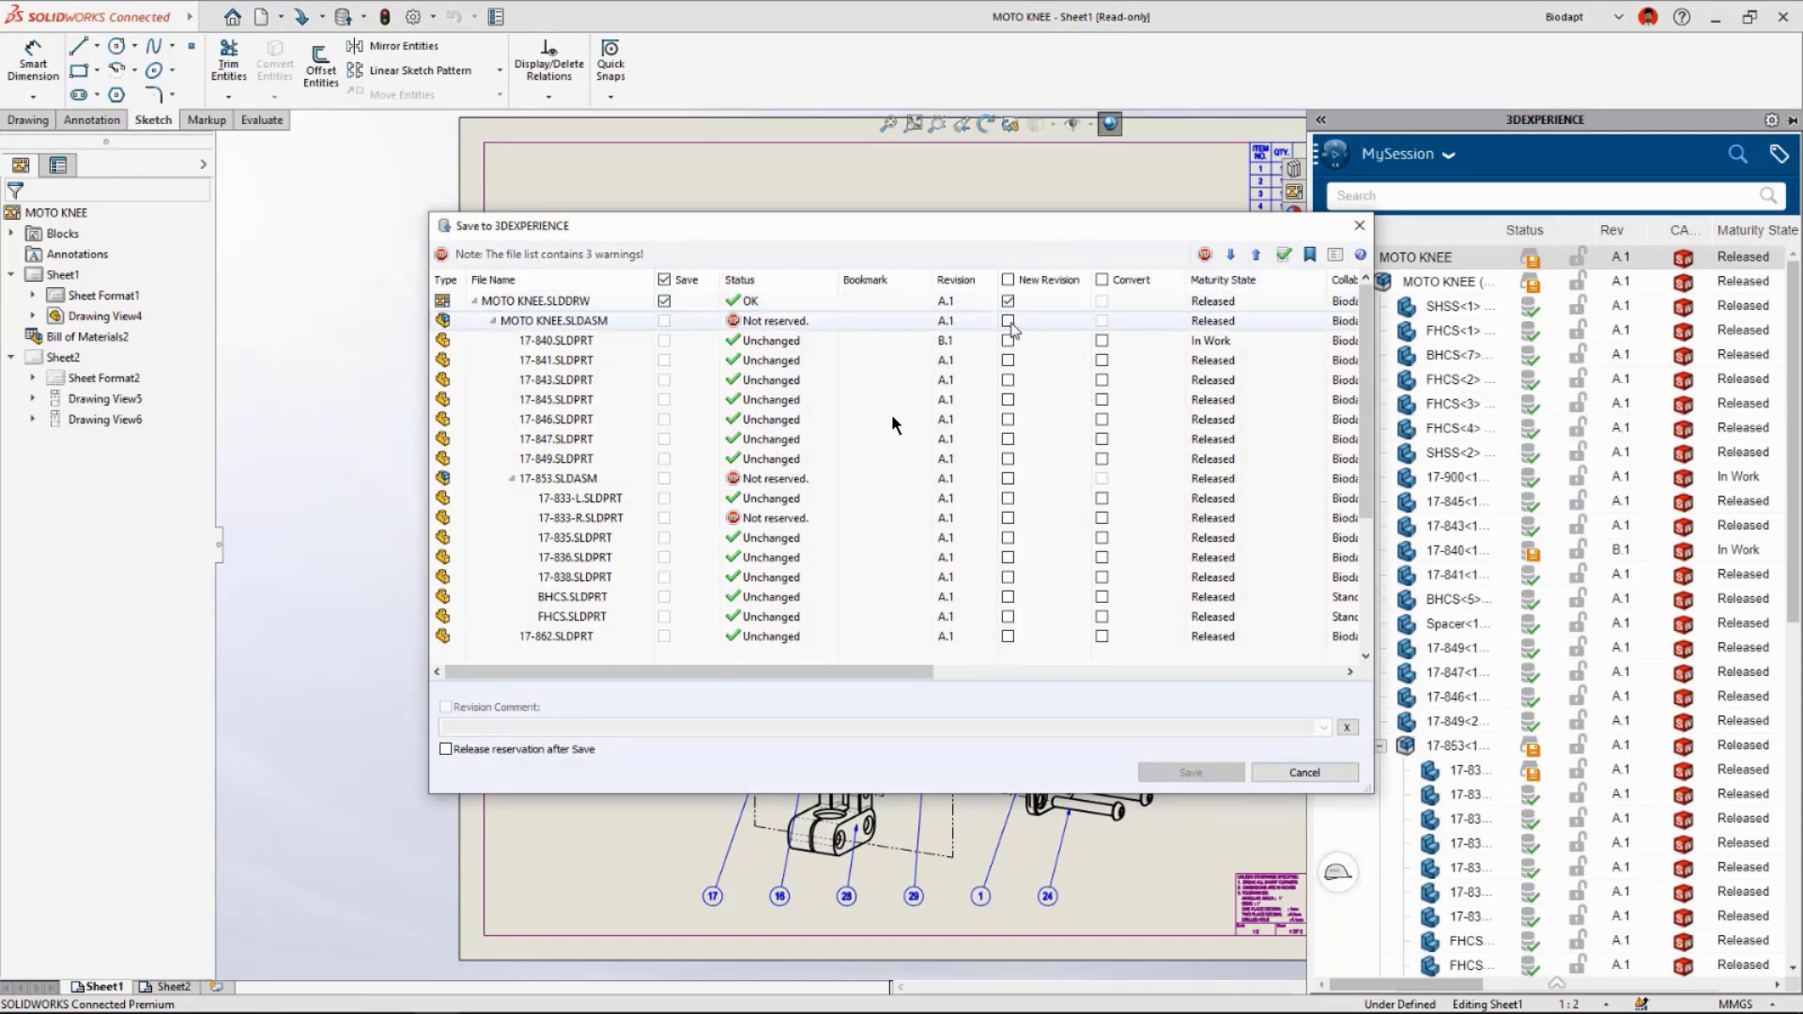
{"action": "left_click", "coordinate": [1007, 478]}
{"action": "left_click", "coordinate": [1007, 518]}
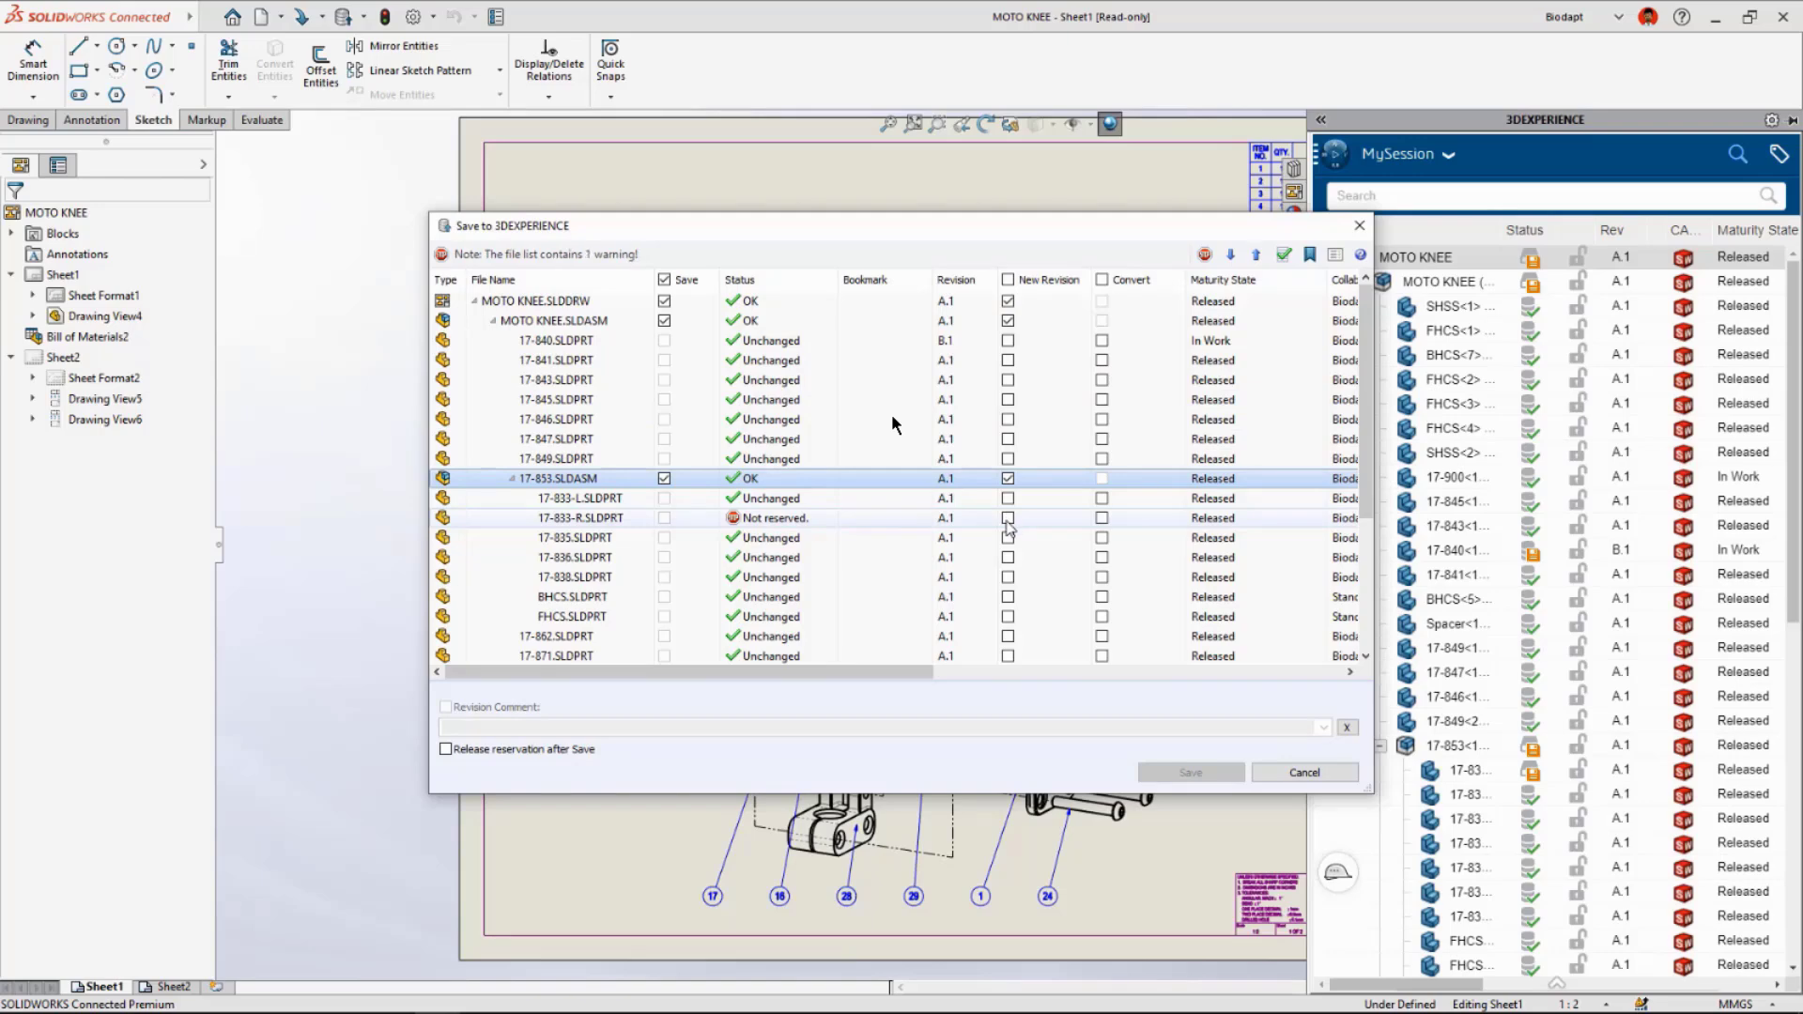
Add the revision comment "NEW LOWER BRACKET AND REMOVED CLASH" and save the files to 3DEXPERIENCE.
{"action": "left_click", "coordinate": [517, 706]}
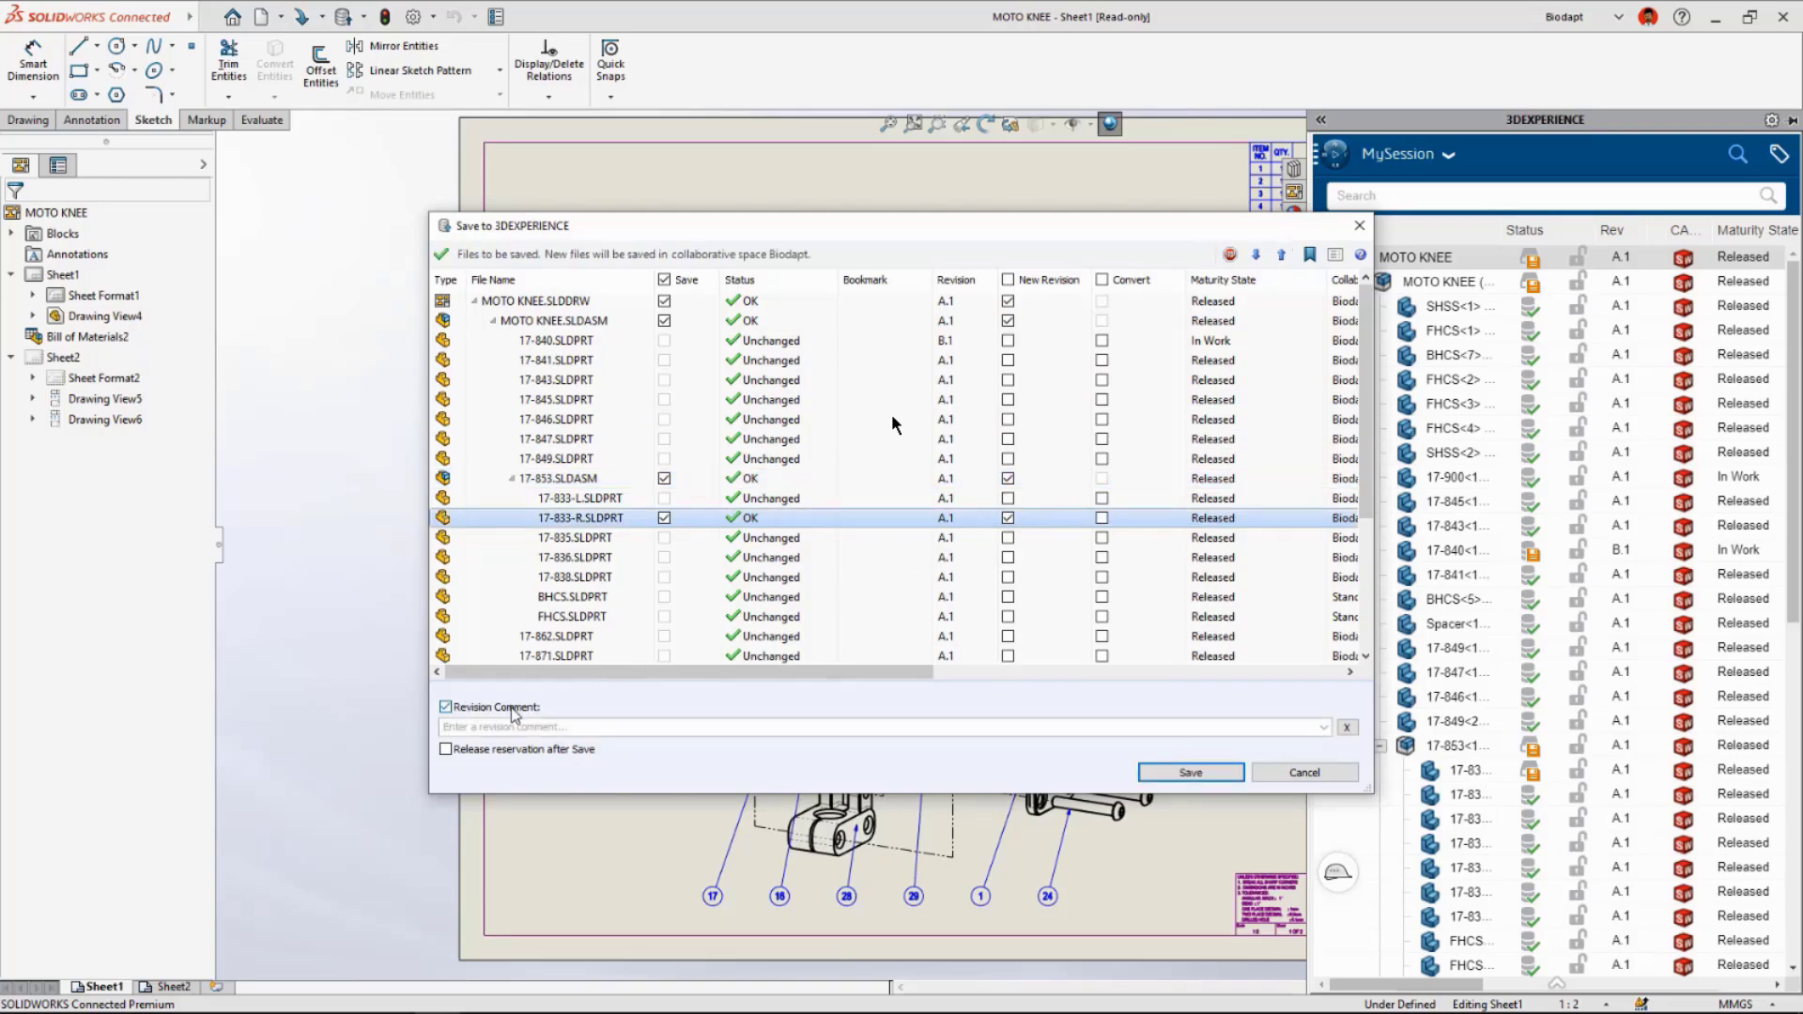
{"action": "left_click", "coordinate": [507, 726]}
{"action": "type", "text": "NEW LOWER BRACKET AND REMOVED CLASH"}
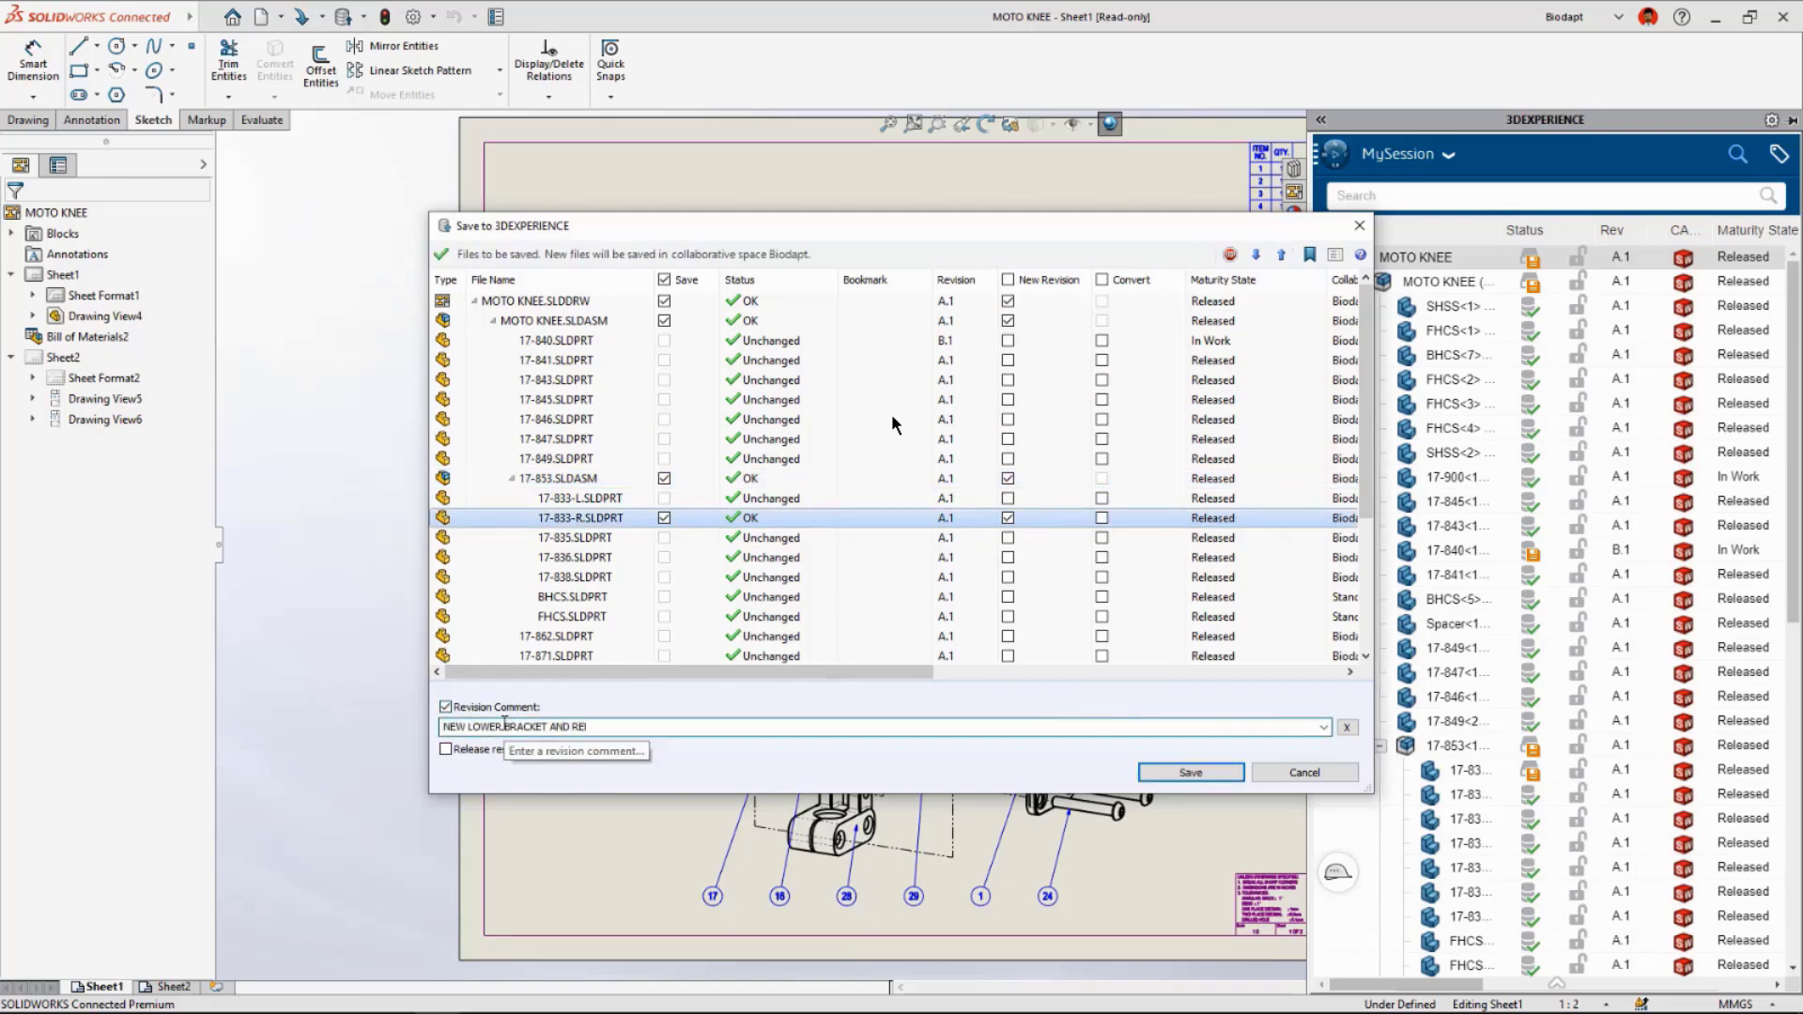
{"action": "left_click", "coordinate": [1188, 778]}
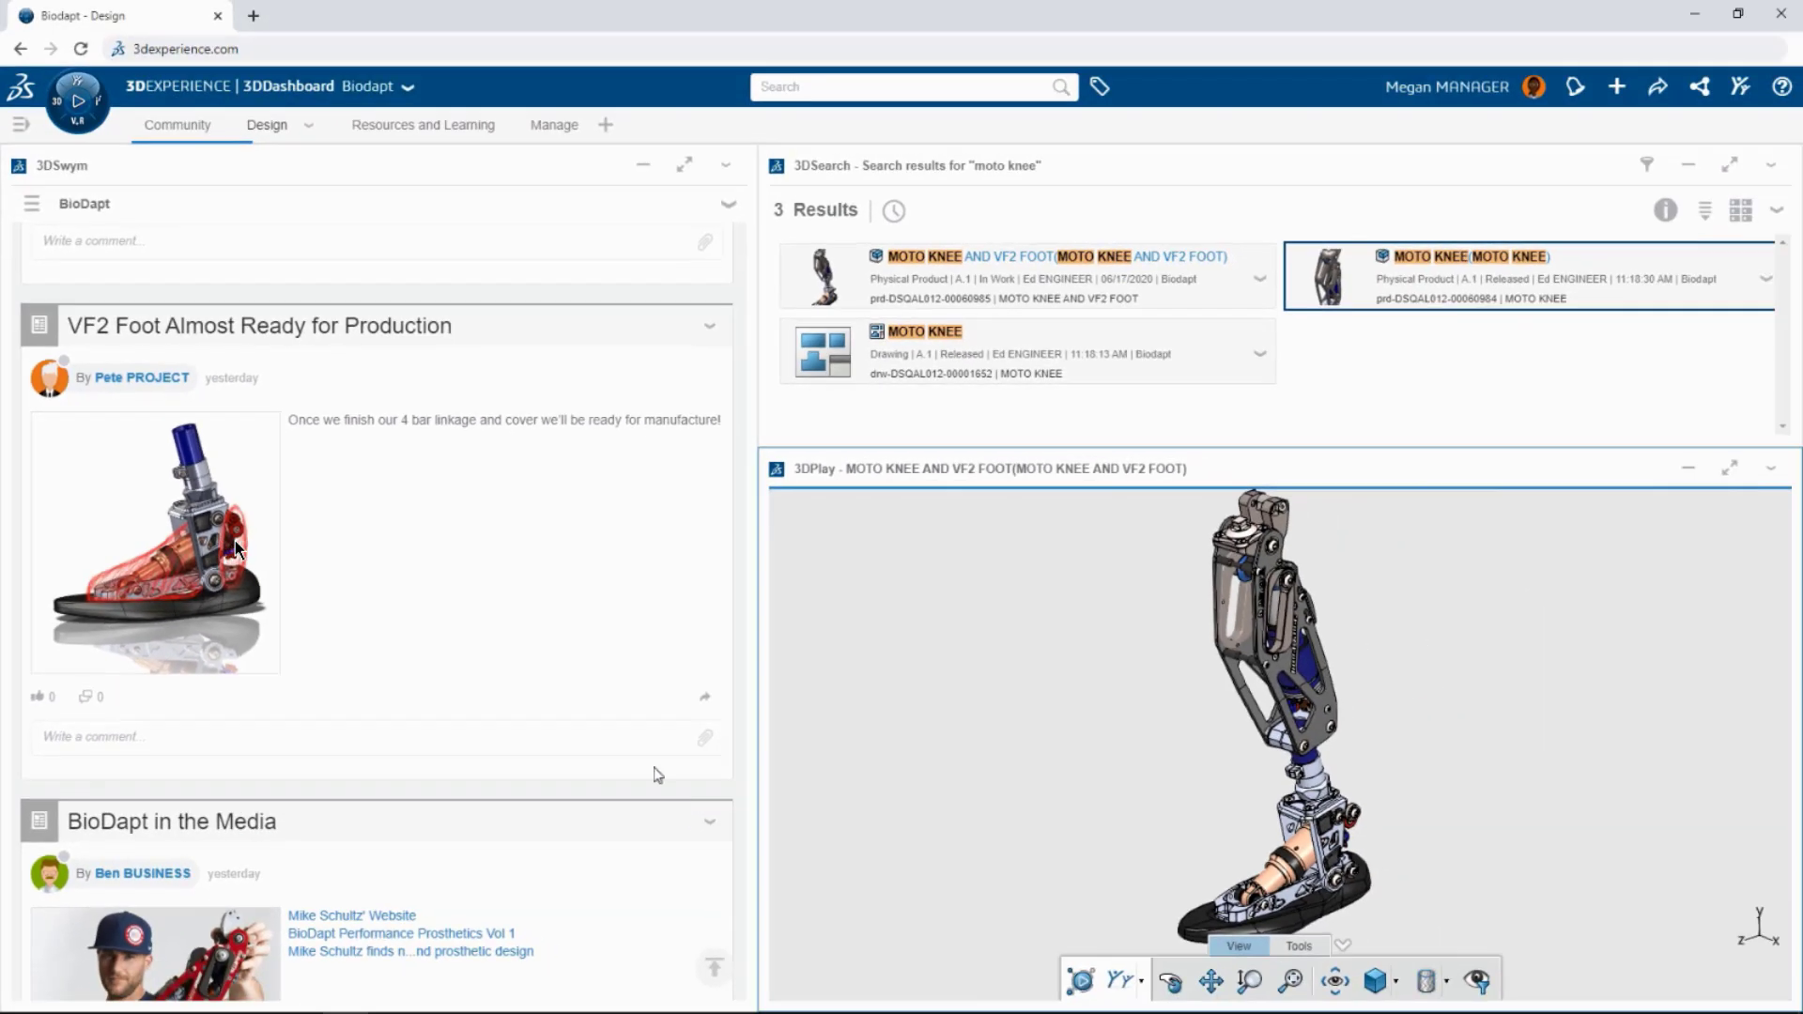
Switch to the Link part in xDesign and sketch a tall center rectangle on the ZX plane, centred on the origin.
{"action": "left_click", "coordinate": [269, 126]}
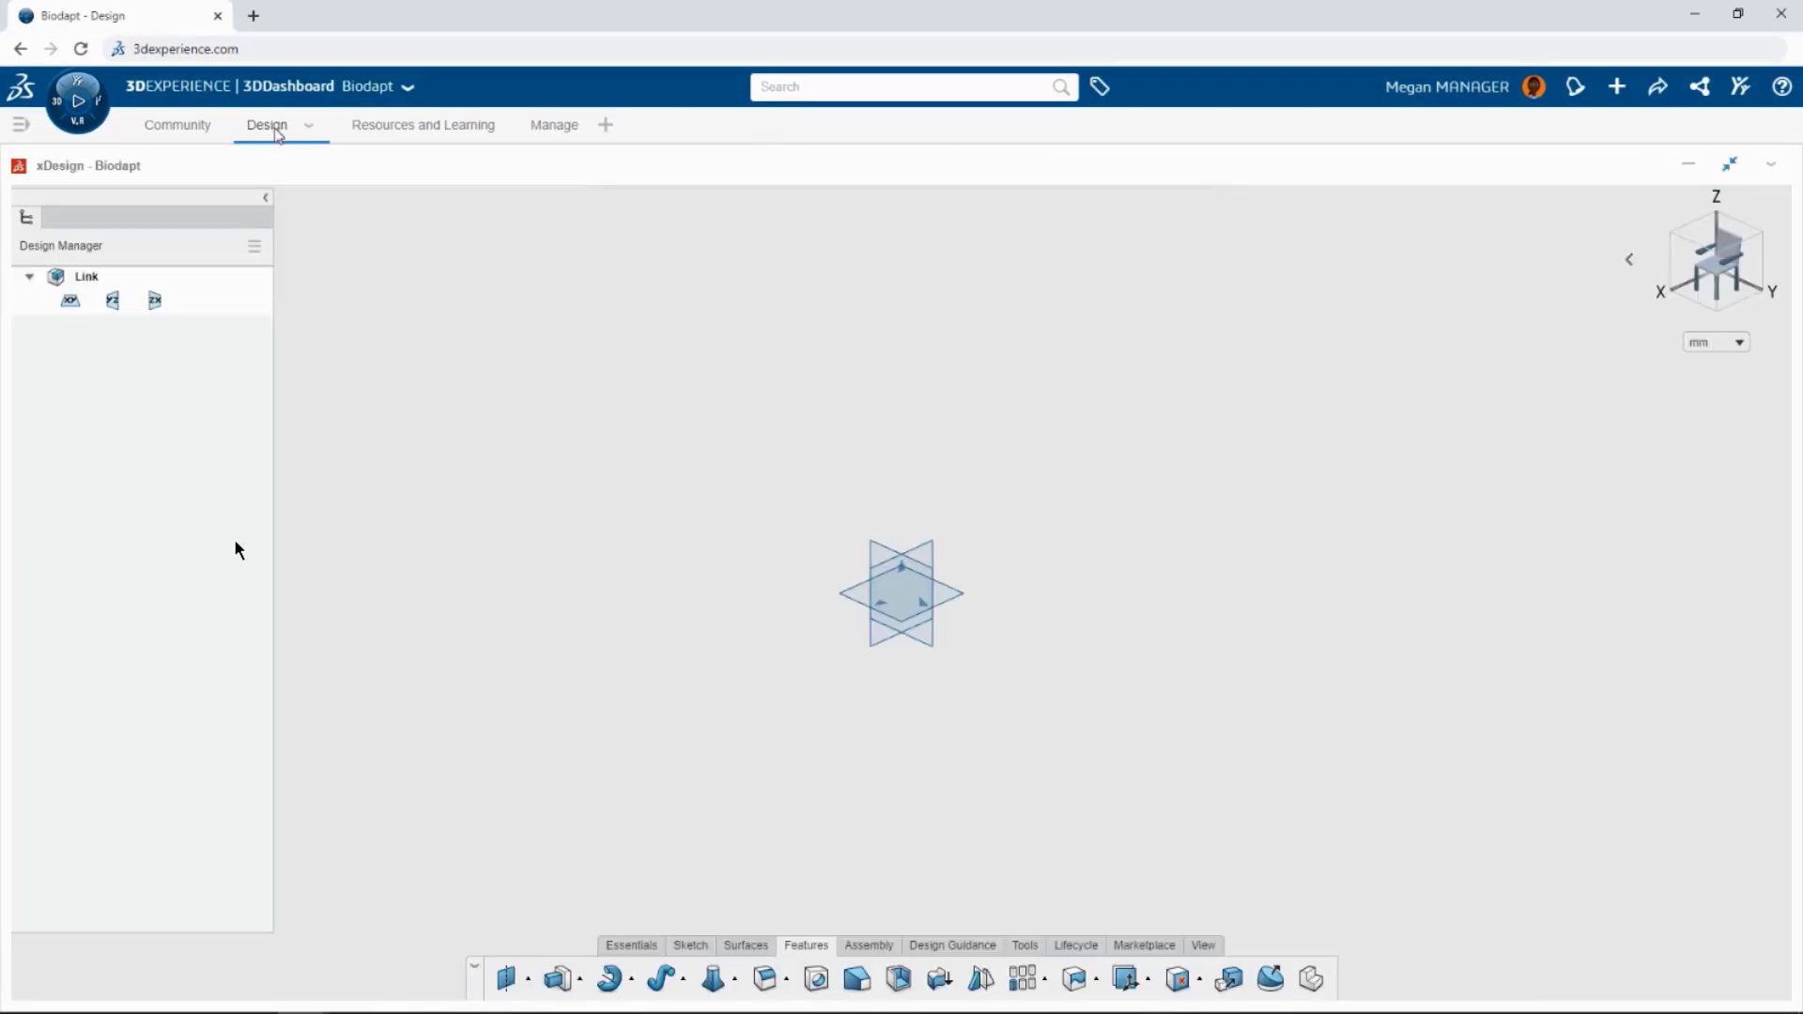
{"action": "left_click", "coordinate": [923, 556]}
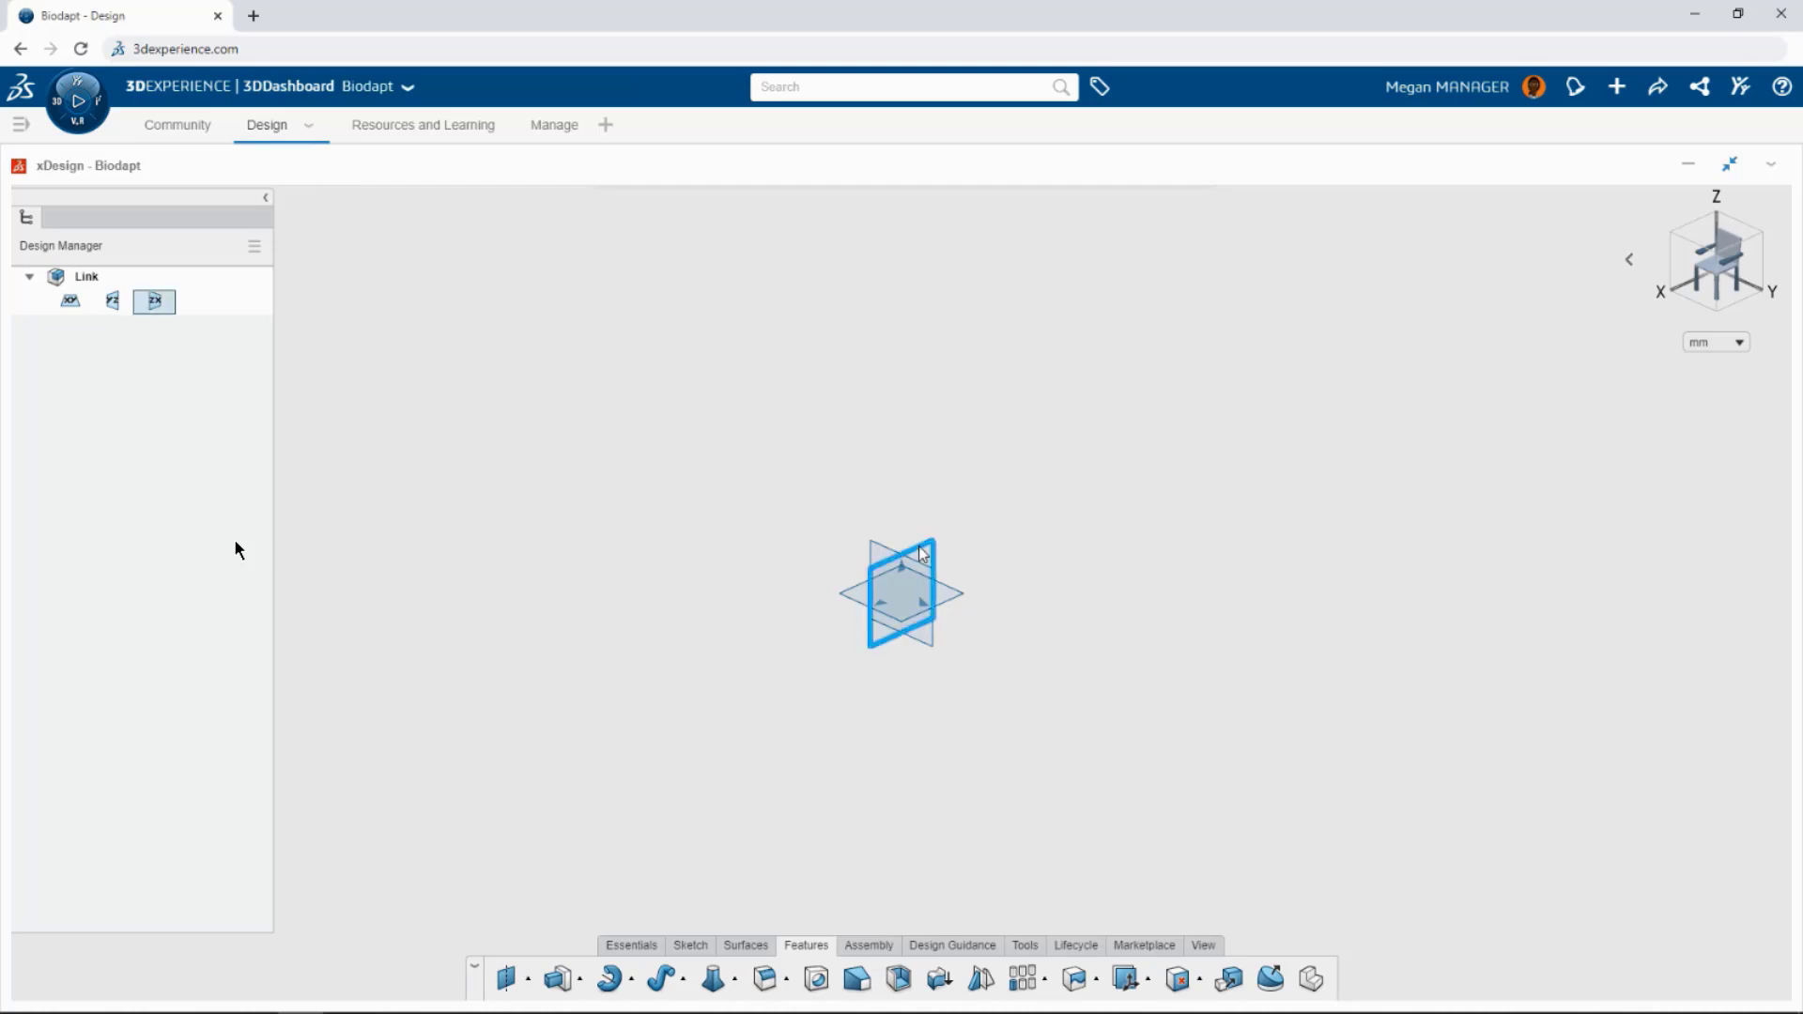
{"action": "left_click", "coordinate": [962, 461]}
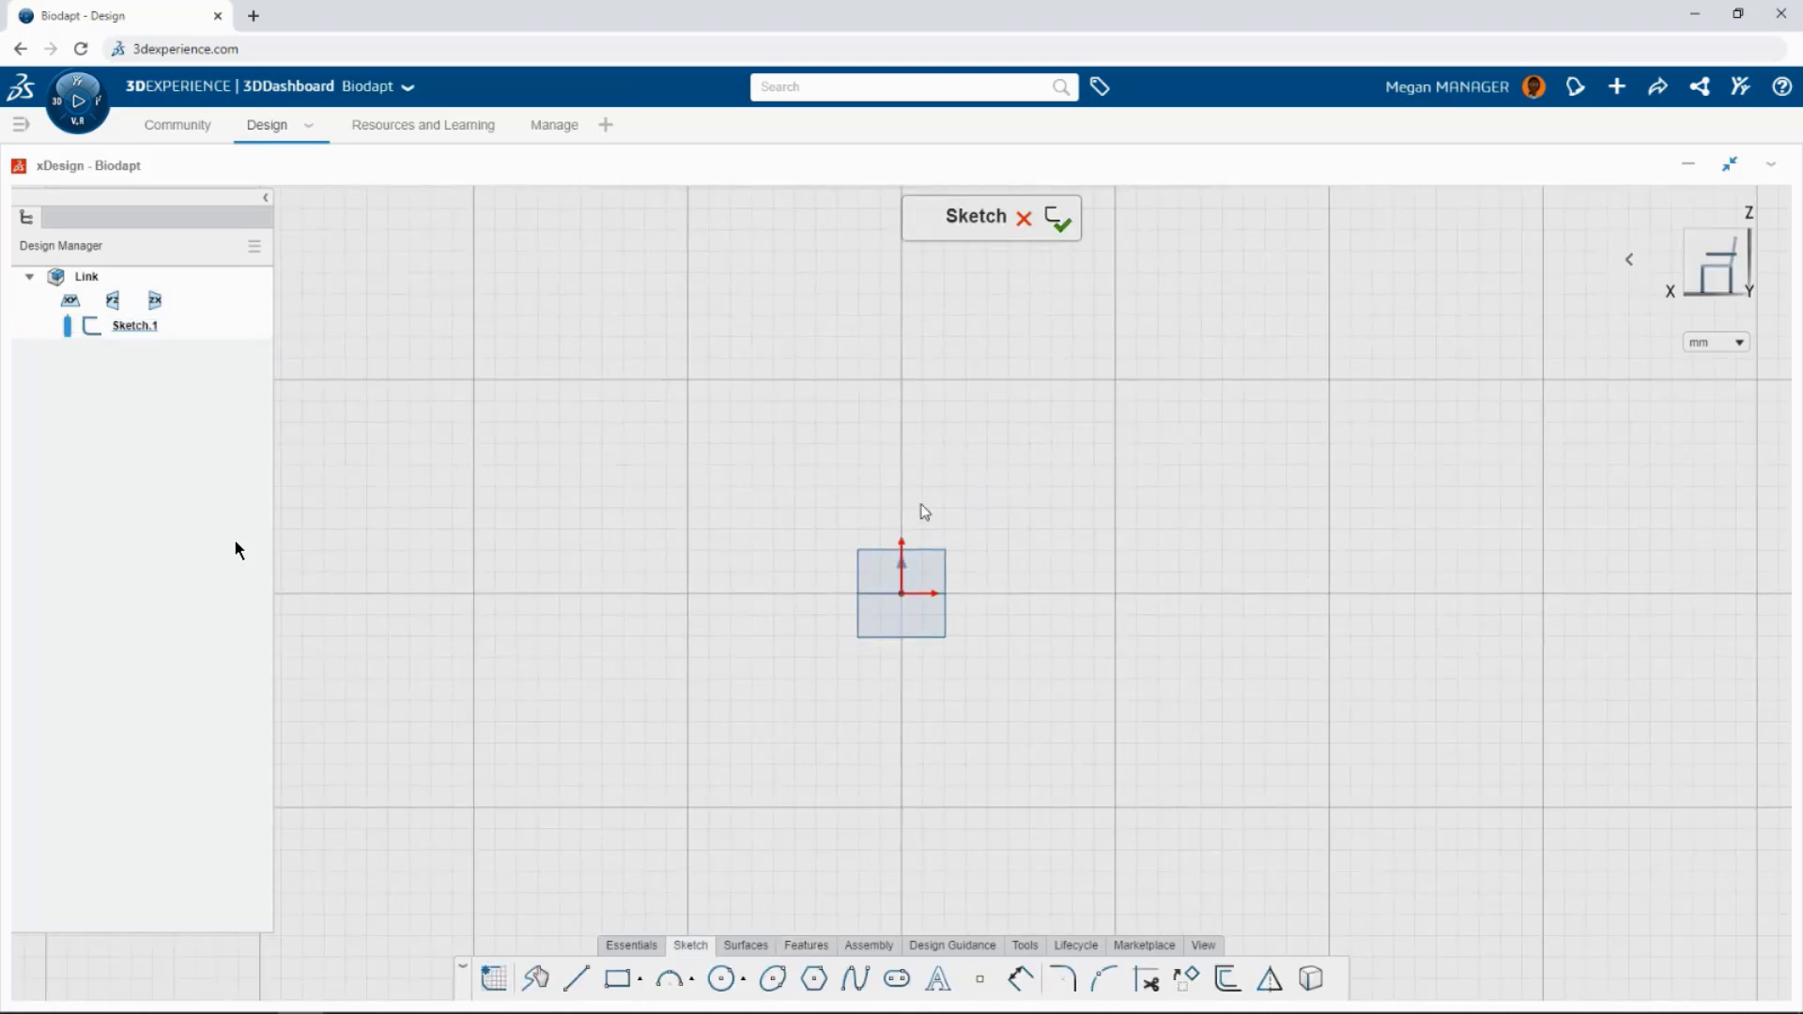
{"action": "left_click", "coordinate": [639, 982]}
{"action": "left_click", "coordinate": [657, 935]}
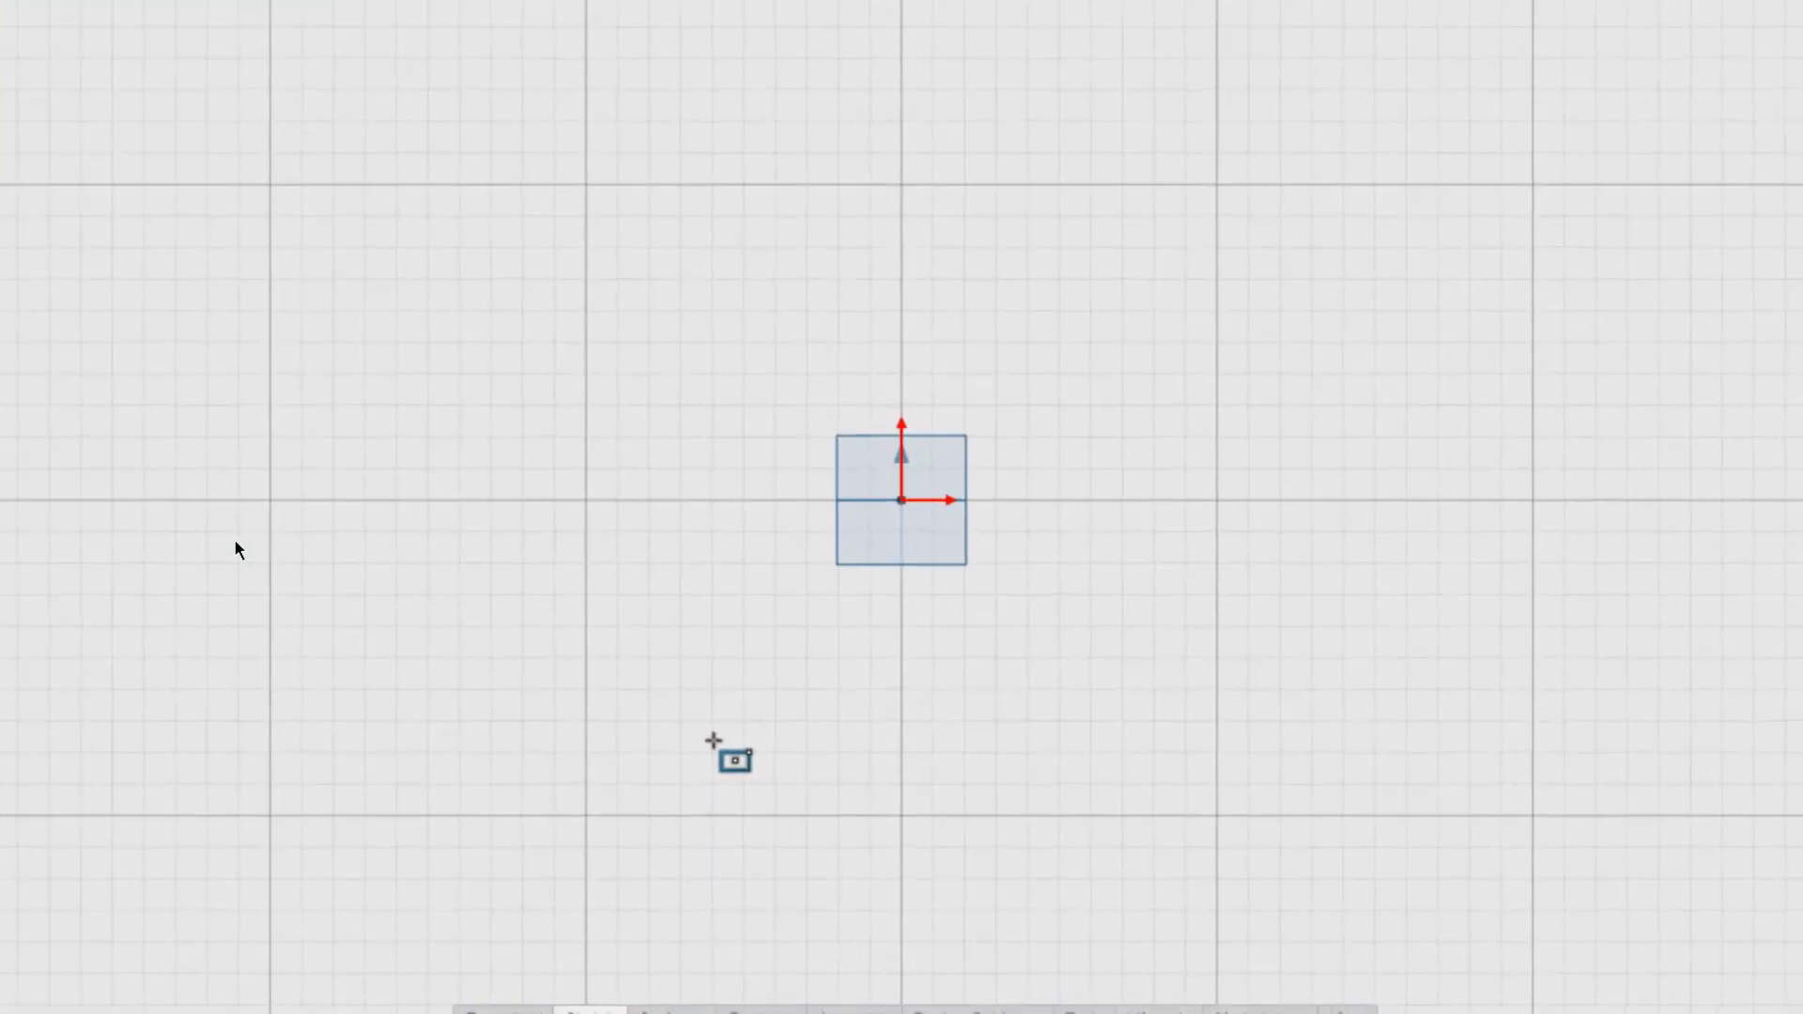
{"action": "left_click", "coordinate": [902, 500]}
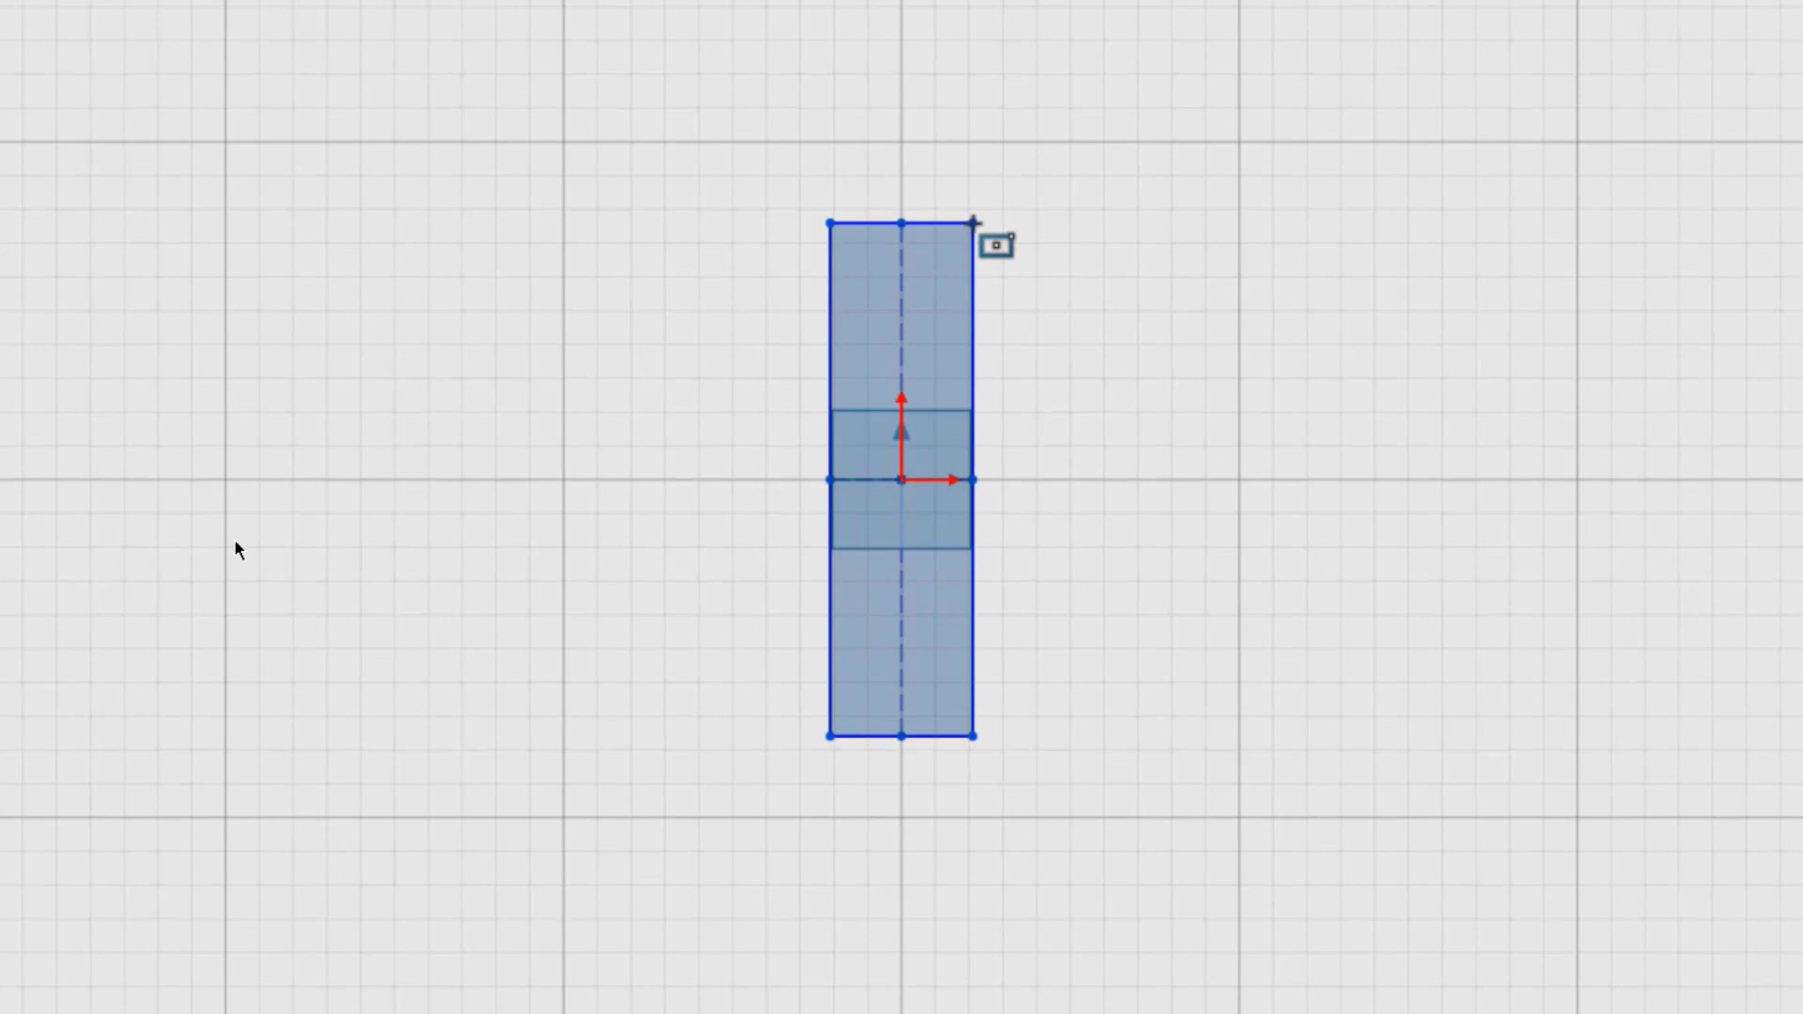
{"action": "left_click", "coordinate": [973, 222]}
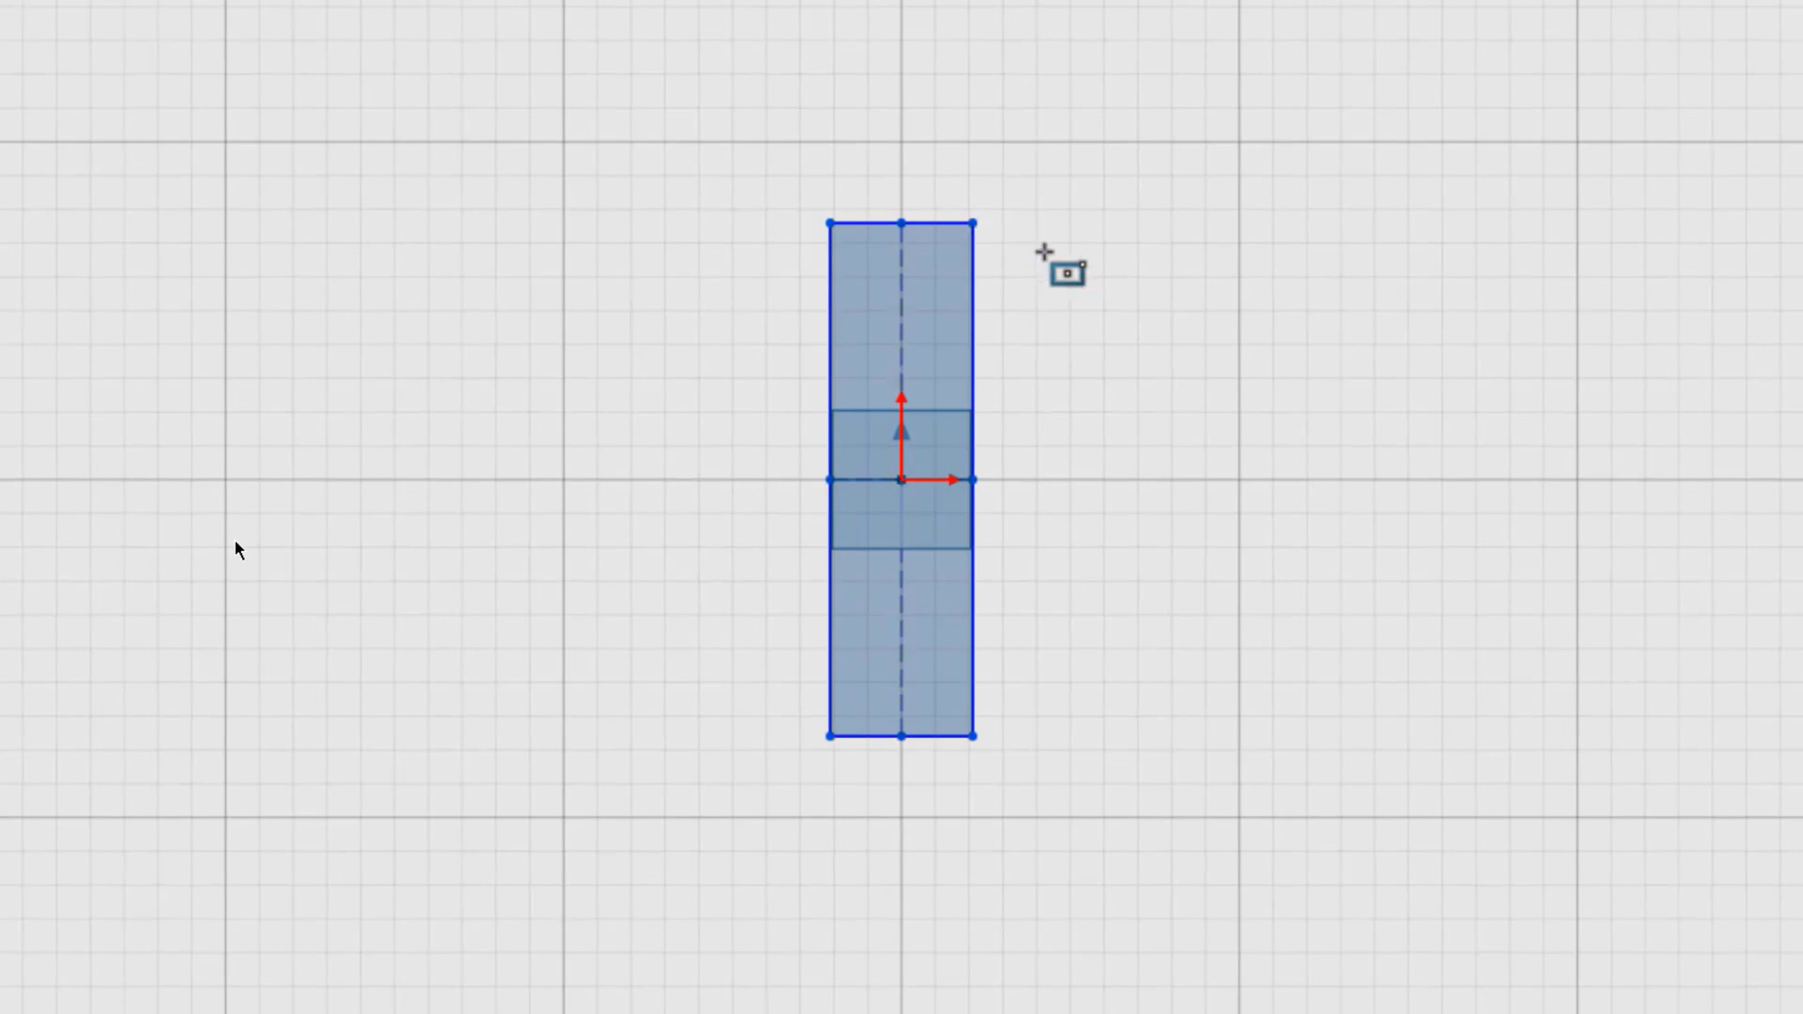
Draw a circle centred on the midpoint of the rectangle's upper edge and mirror it about the horizontal centreline.
{"action": "key", "text": "Escape"}
{"action": "key", "text": "c"}
{"action": "left_click", "coordinate": [902, 223]}
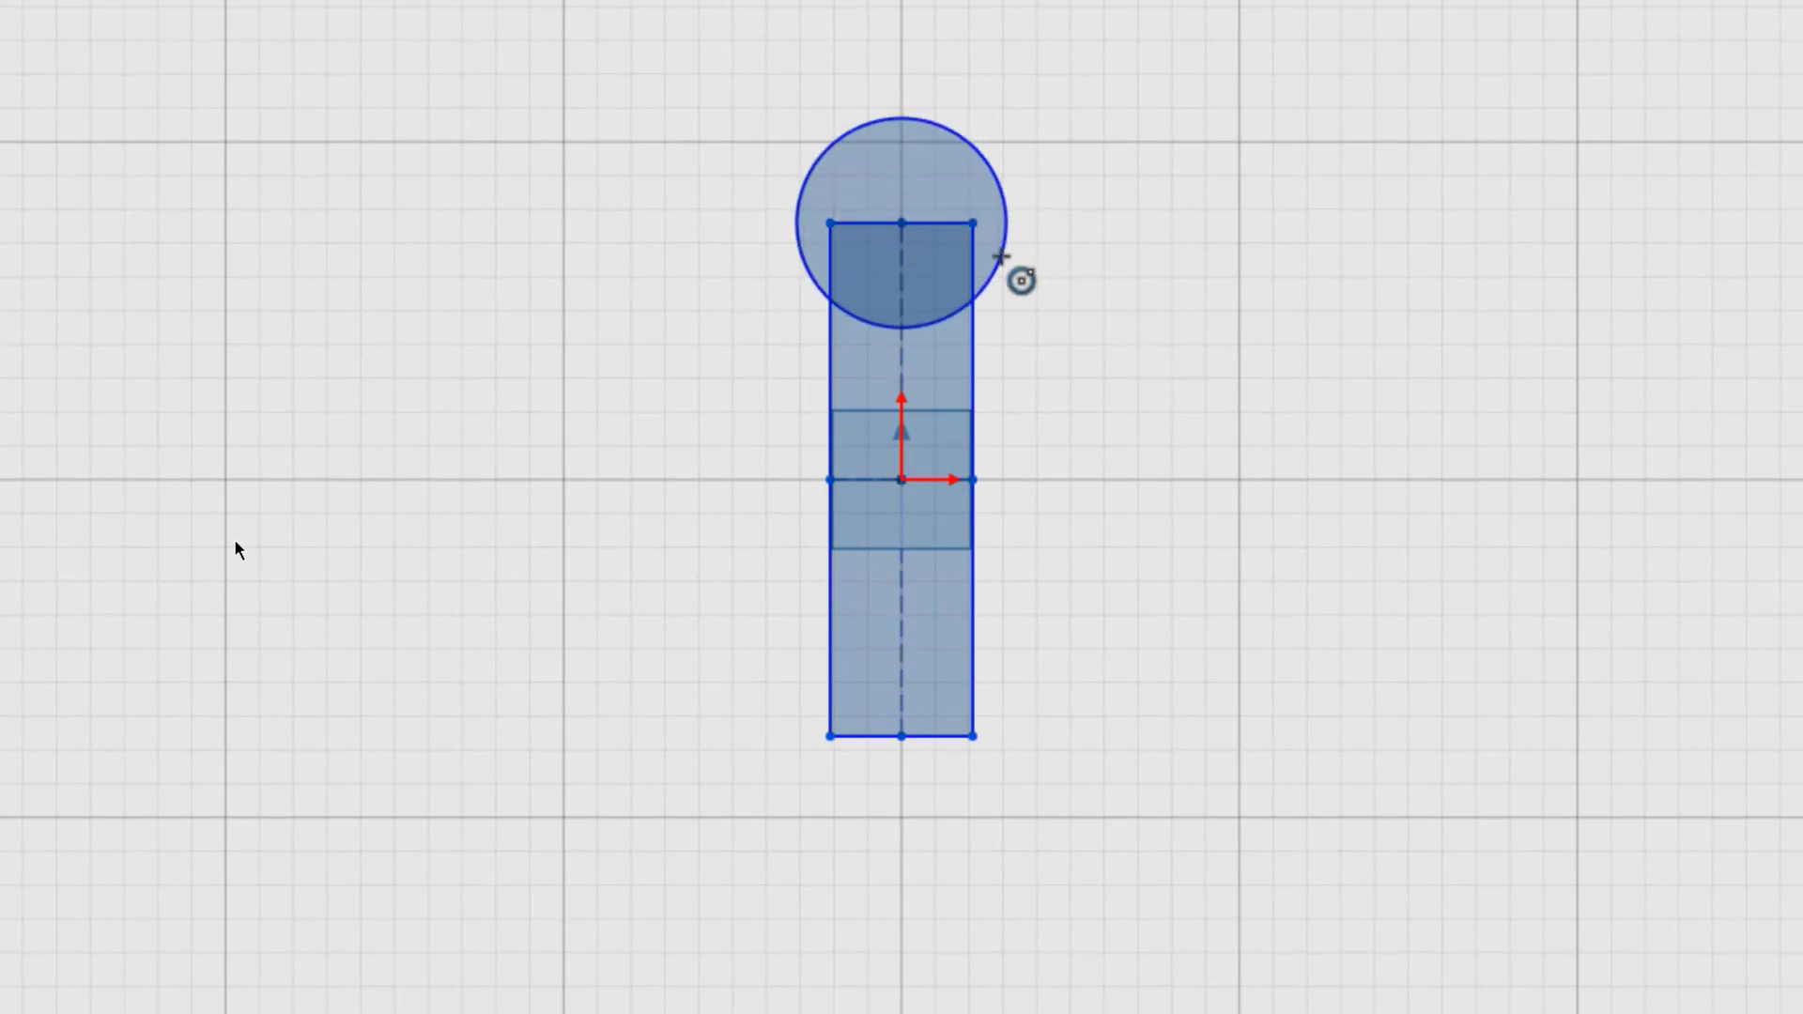
{"action": "left_click", "coordinate": [1000, 256]}
{"action": "key", "text": "Escape"}
{"action": "left_click_drag", "start_coordinate": [752, 40], "coordinate": [1064, 512]}
{"action": "left_click", "coordinate": [1179, 364]}
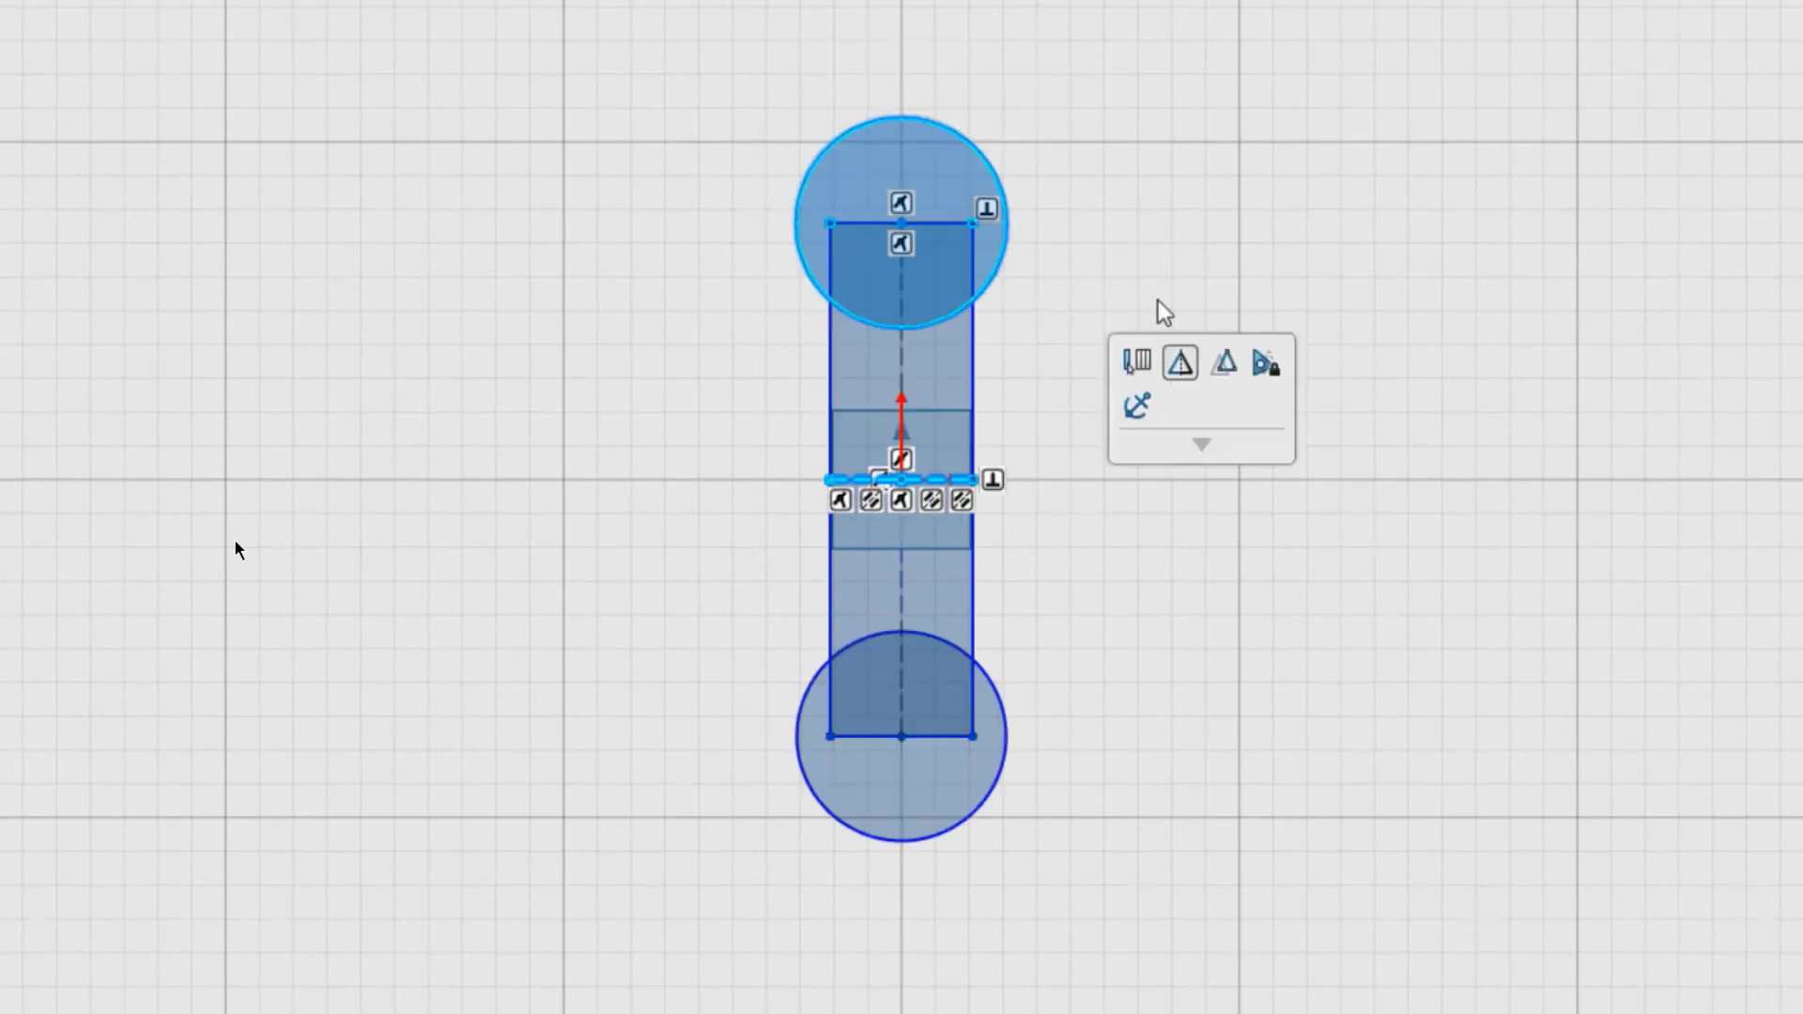
{"action": "key", "text": "Escape"}
Dimension the upper circle's diameter as 23 mm and the rectangle's width as 20 mm.
{"action": "left_click_drag", "start_coordinate": [1009, 230], "coordinate": [1061, 81]}
{"action": "left_click", "coordinate": [989, 266]}
{"action": "double_click", "coordinate": [937, 214]}
{"action": "type", "text": "23"}
{"action": "key", "text": "Return"}
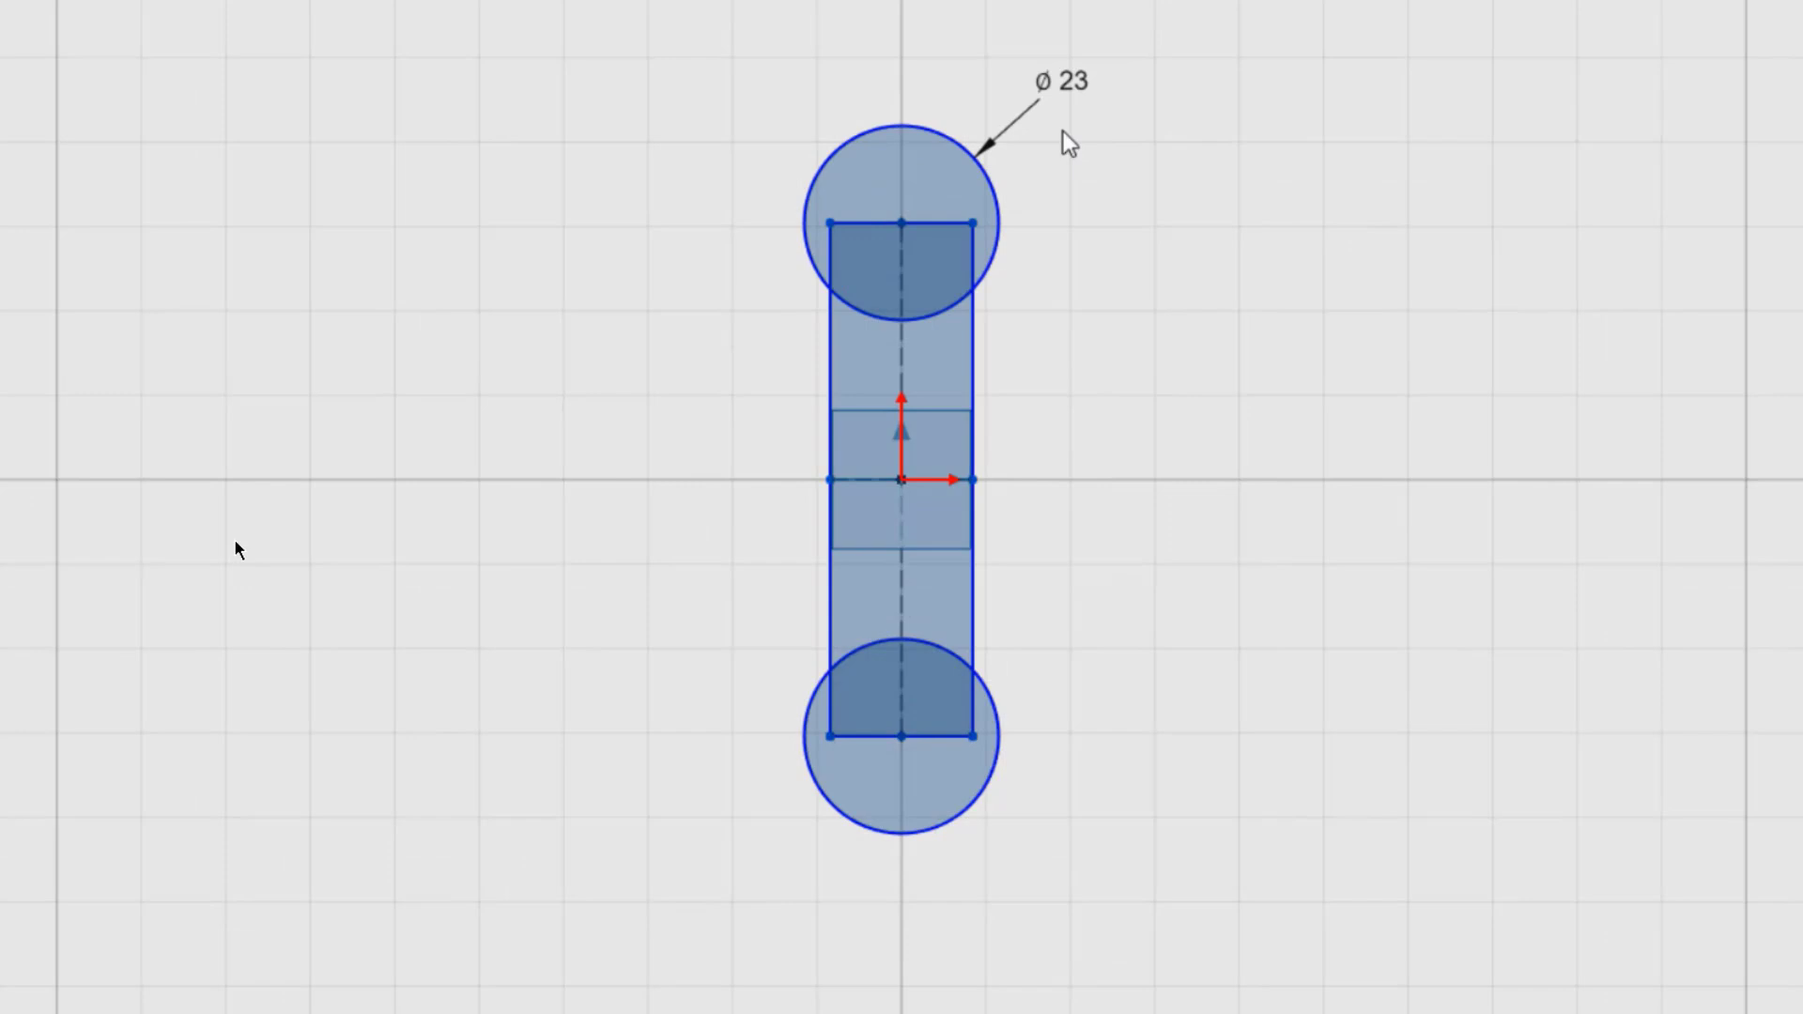
{"action": "left_click", "coordinate": [868, 481]}
{"action": "left_click", "coordinate": [865, 496]}
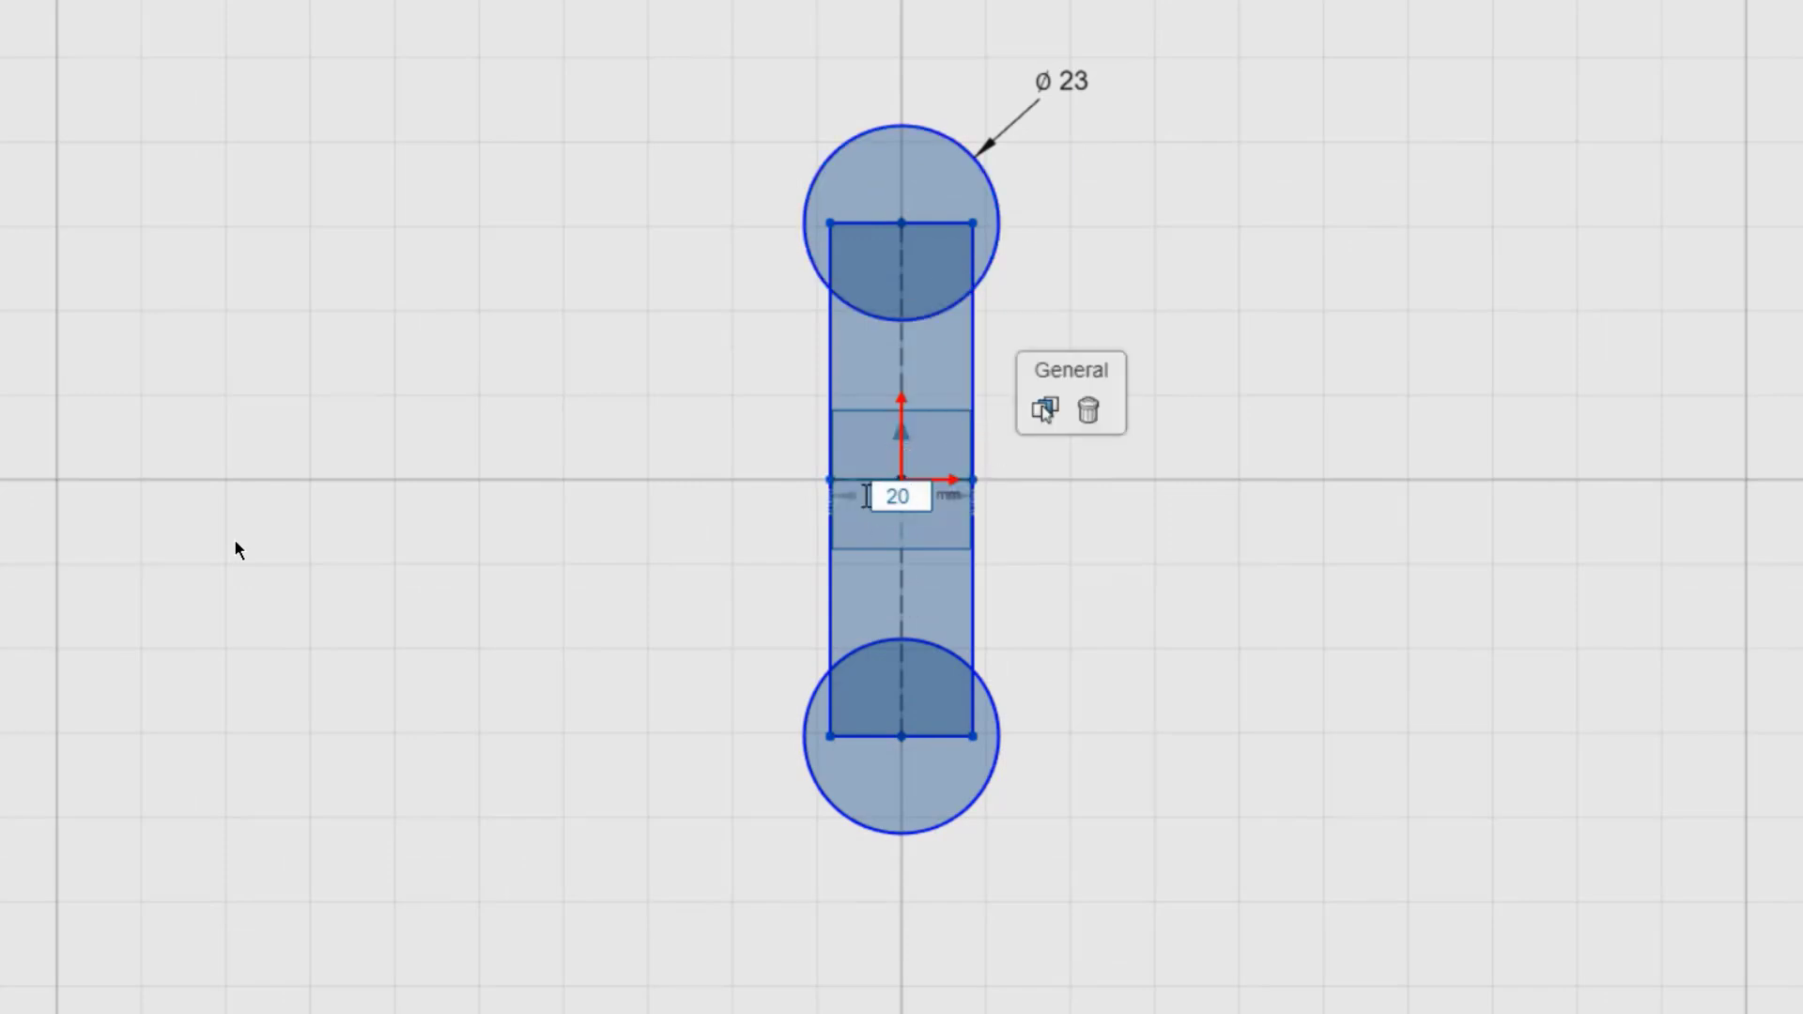
{"action": "key", "text": "Return"}
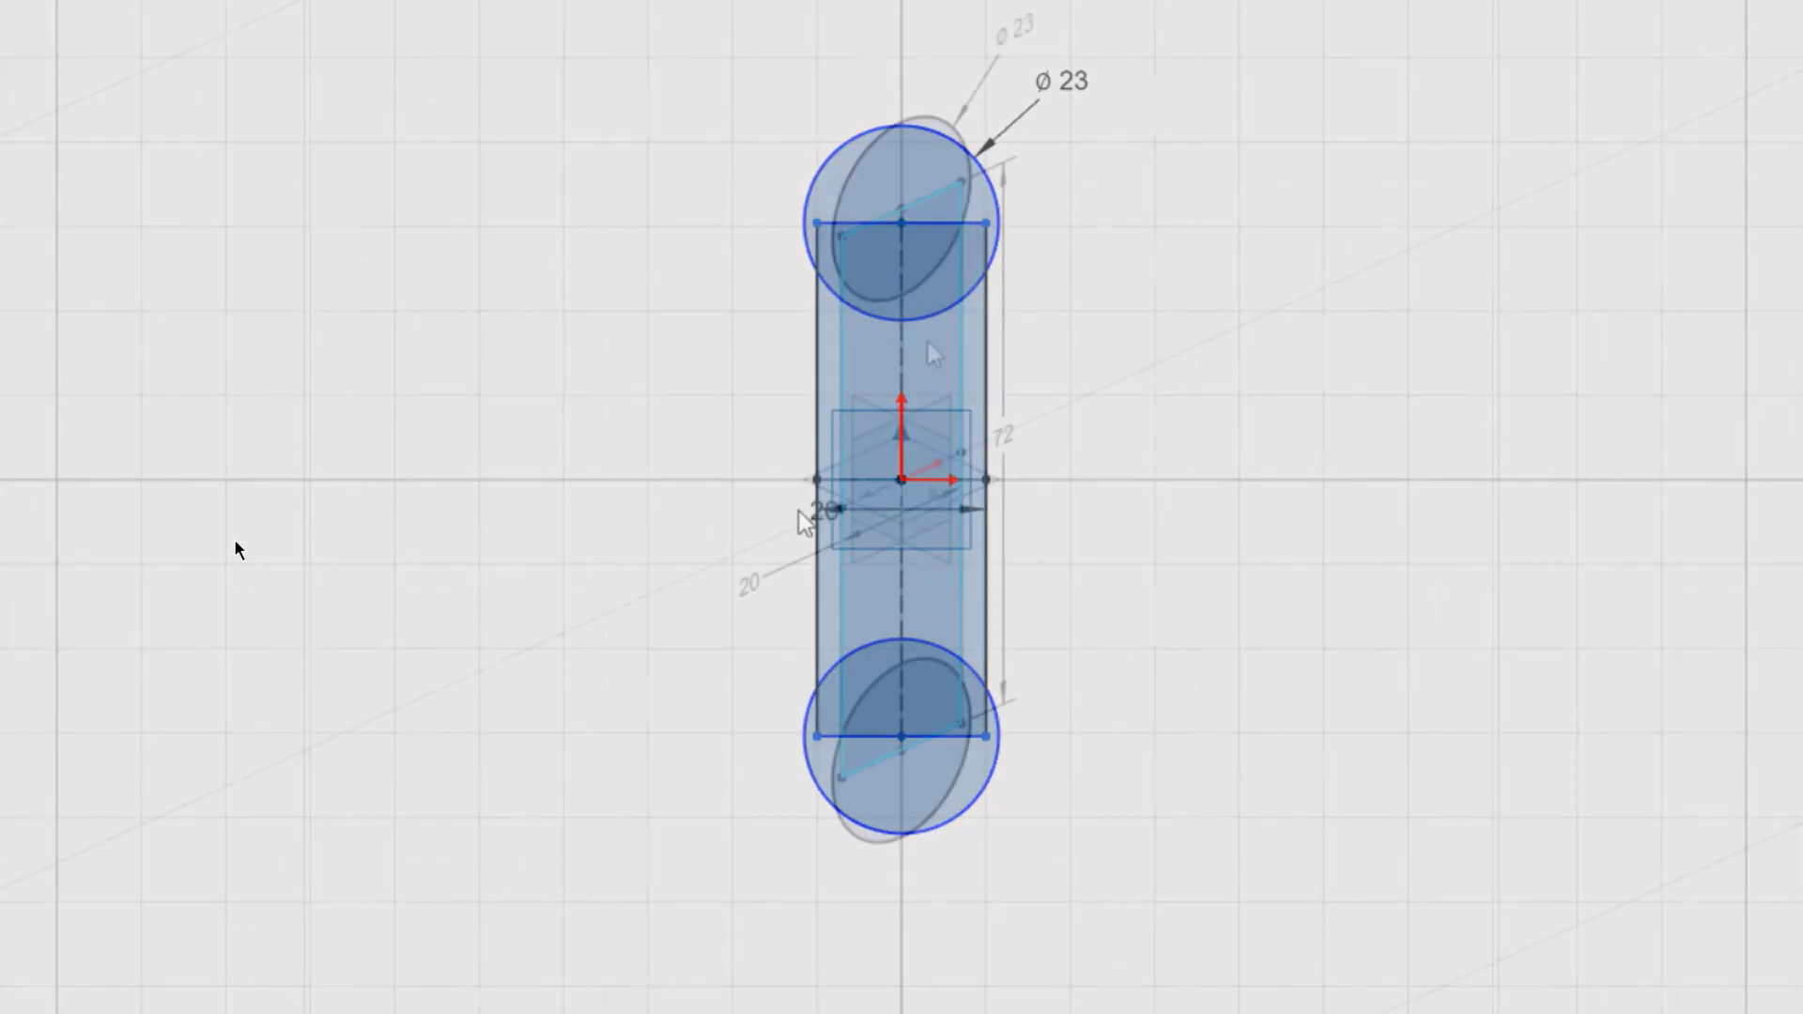
Extrude the complete link outline, including the rectangle and both end circles, into a solid.
{"action": "left_click", "coordinate": [920, 169]}
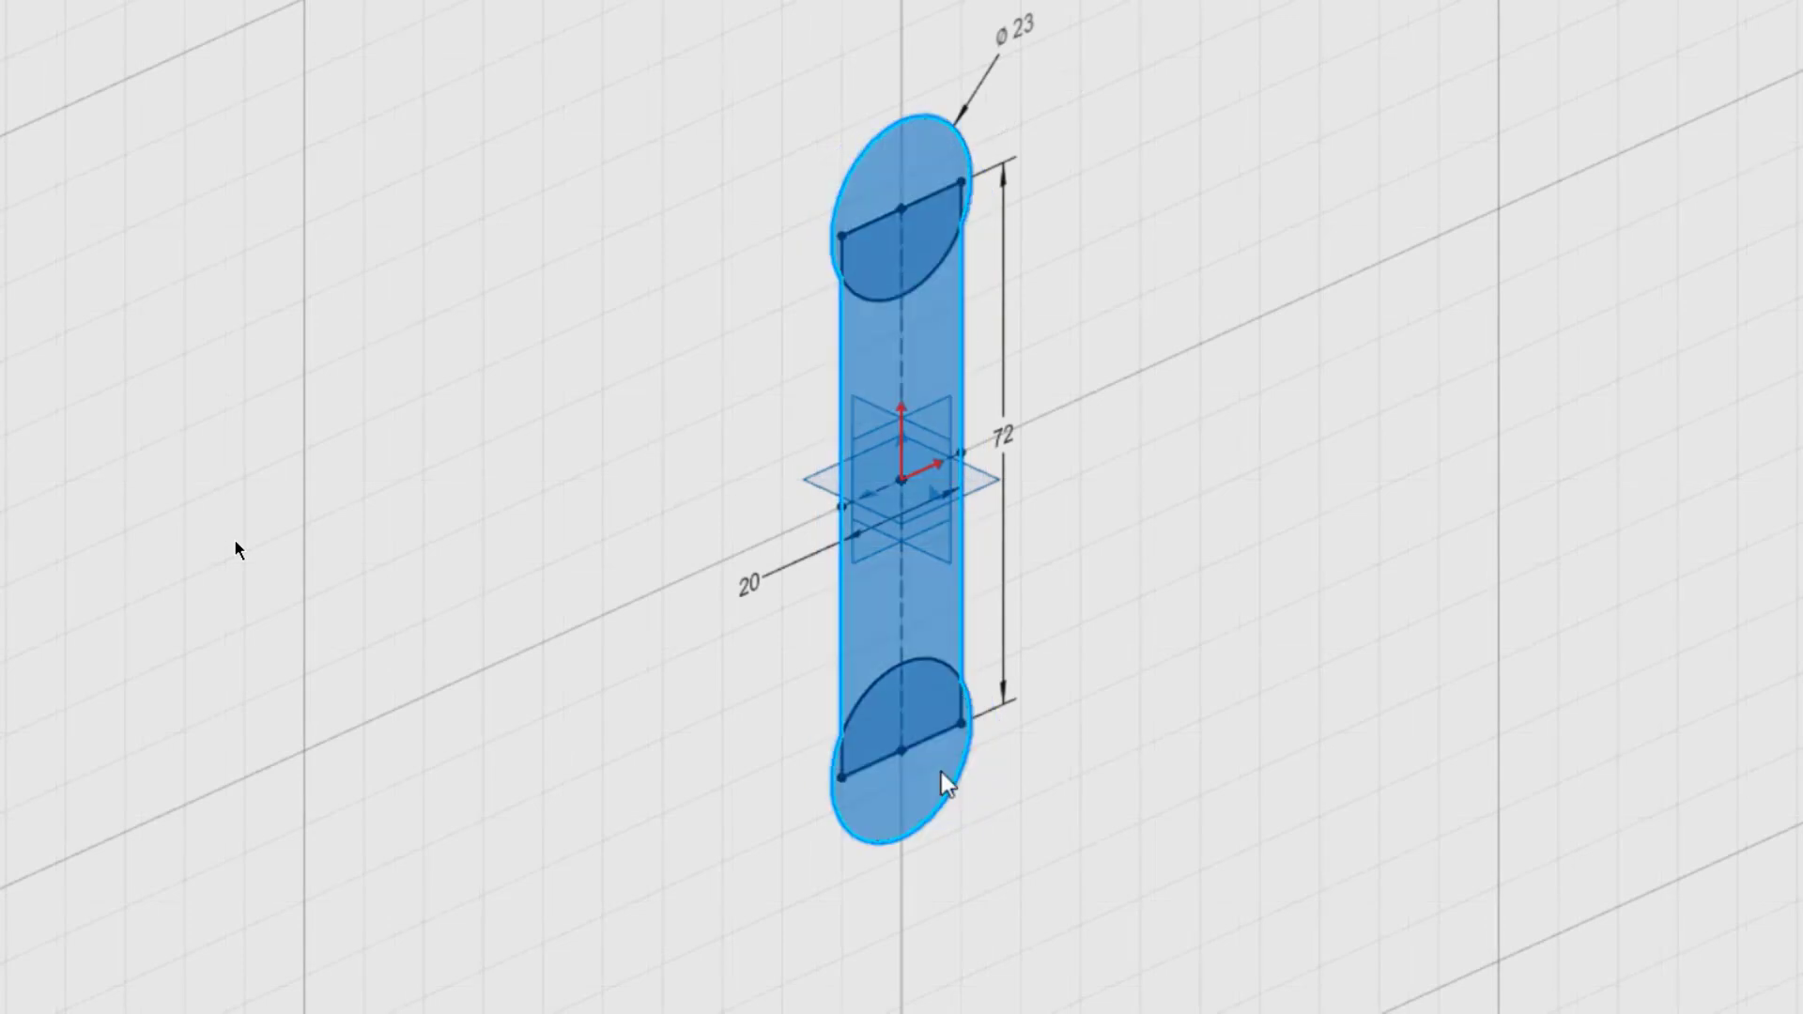
{"action": "key", "text": "e"}
{"action": "left_click_drag", "start_coordinate": [993, 798], "coordinate": [997, 807]}
{"action": "left_click_drag", "start_coordinate": [996, 807], "coordinate": [1055, 683]}
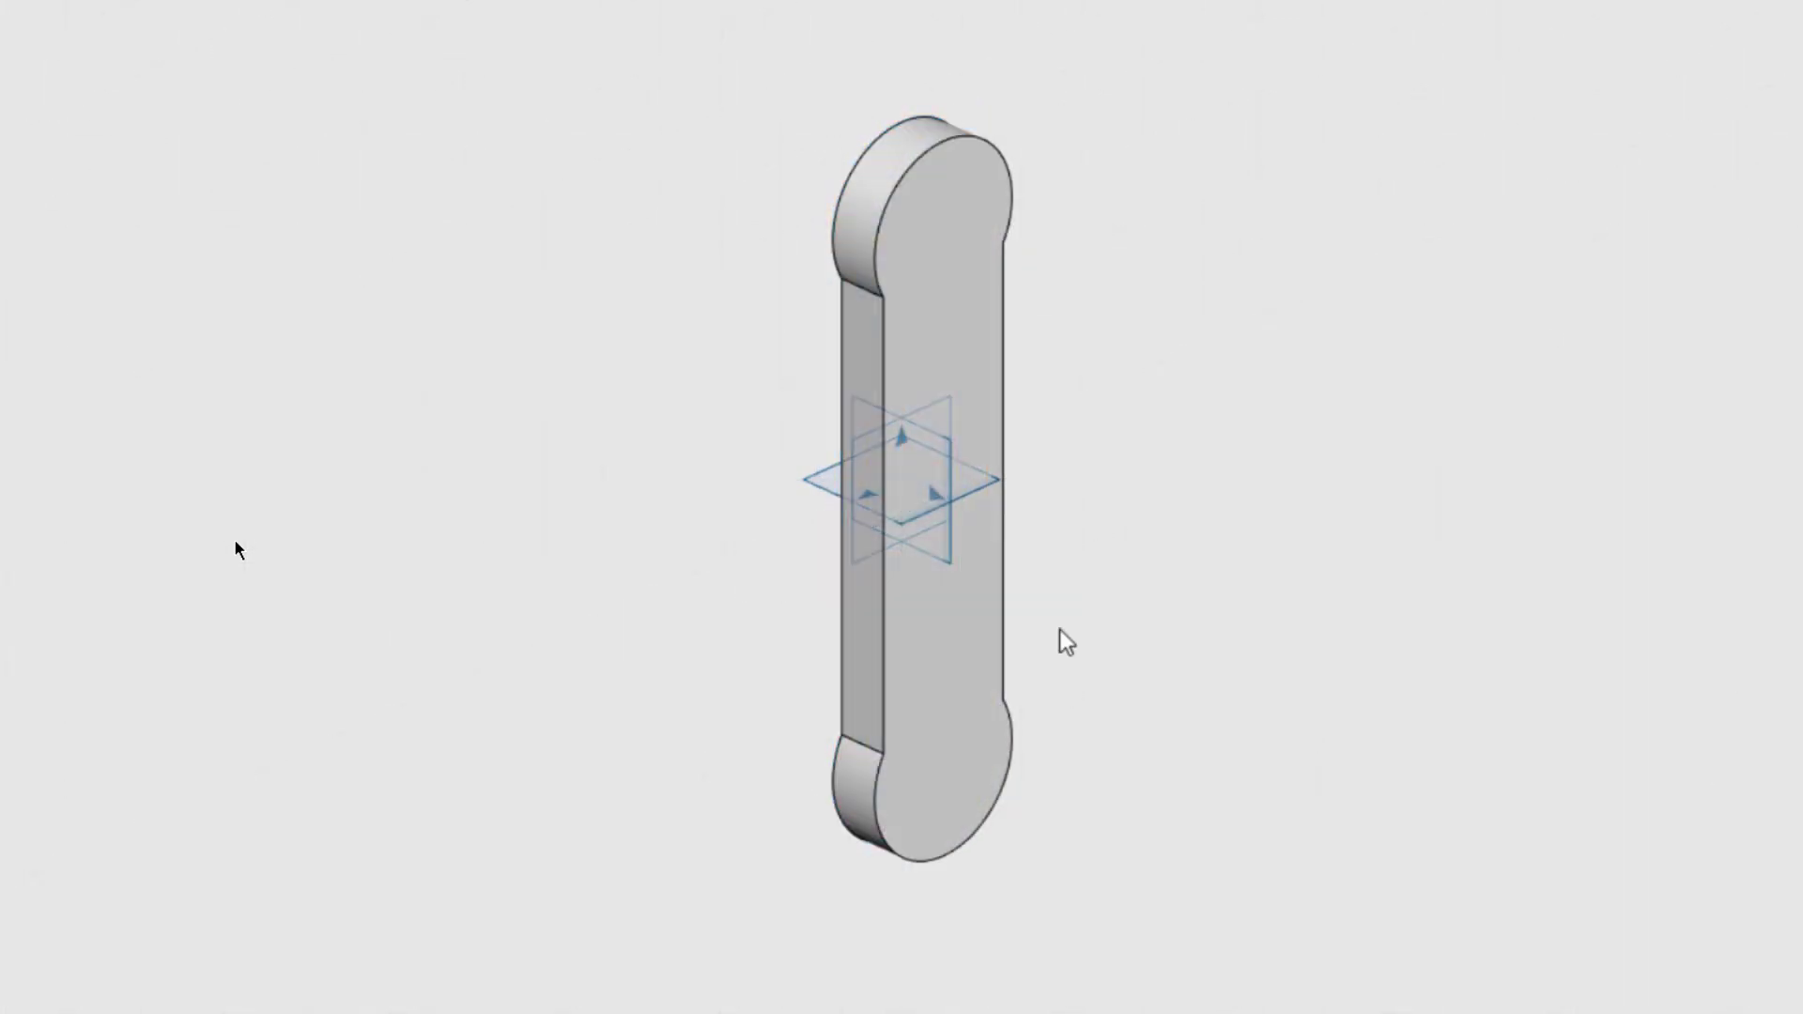
Sketch two concentric circles centred on the link's upper rounded end and cut them into a stepped through hole.
{"action": "left_click", "coordinate": [977, 301]}
{"action": "left_click", "coordinate": [1089, 155]}
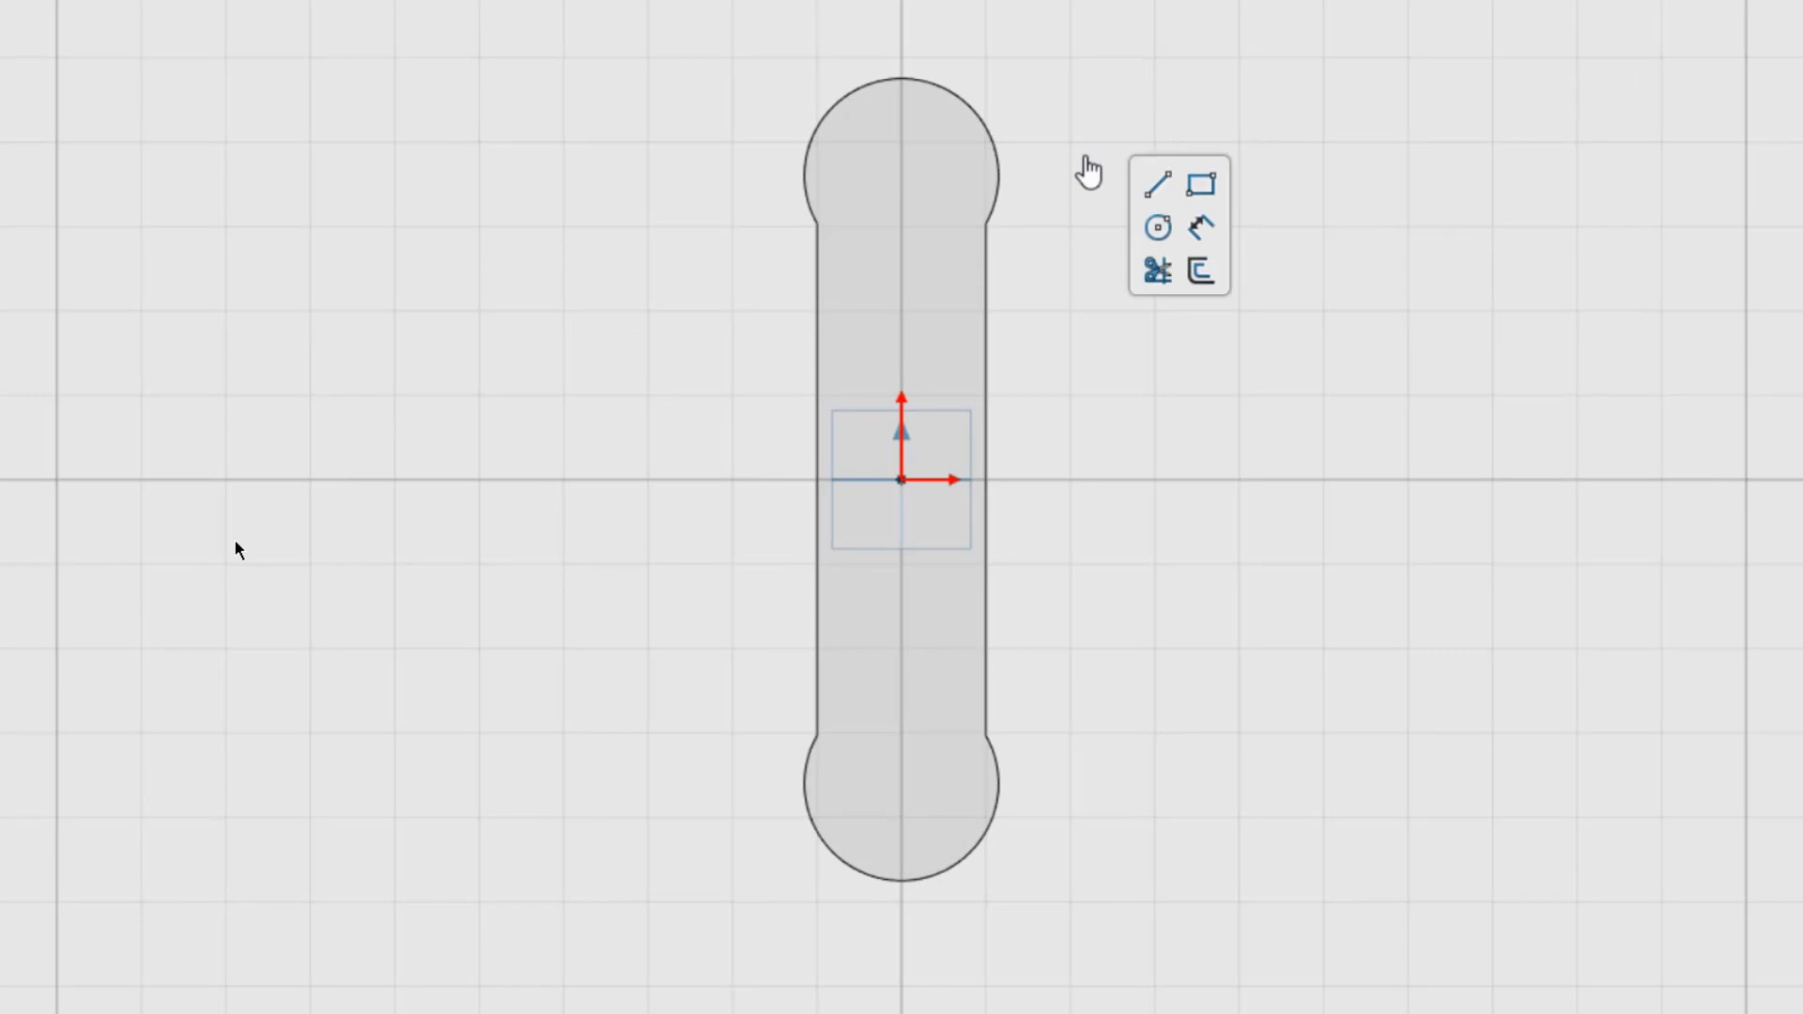
{"action": "left_click", "coordinate": [1157, 226]}
{"action": "left_click", "coordinate": [901, 175]}
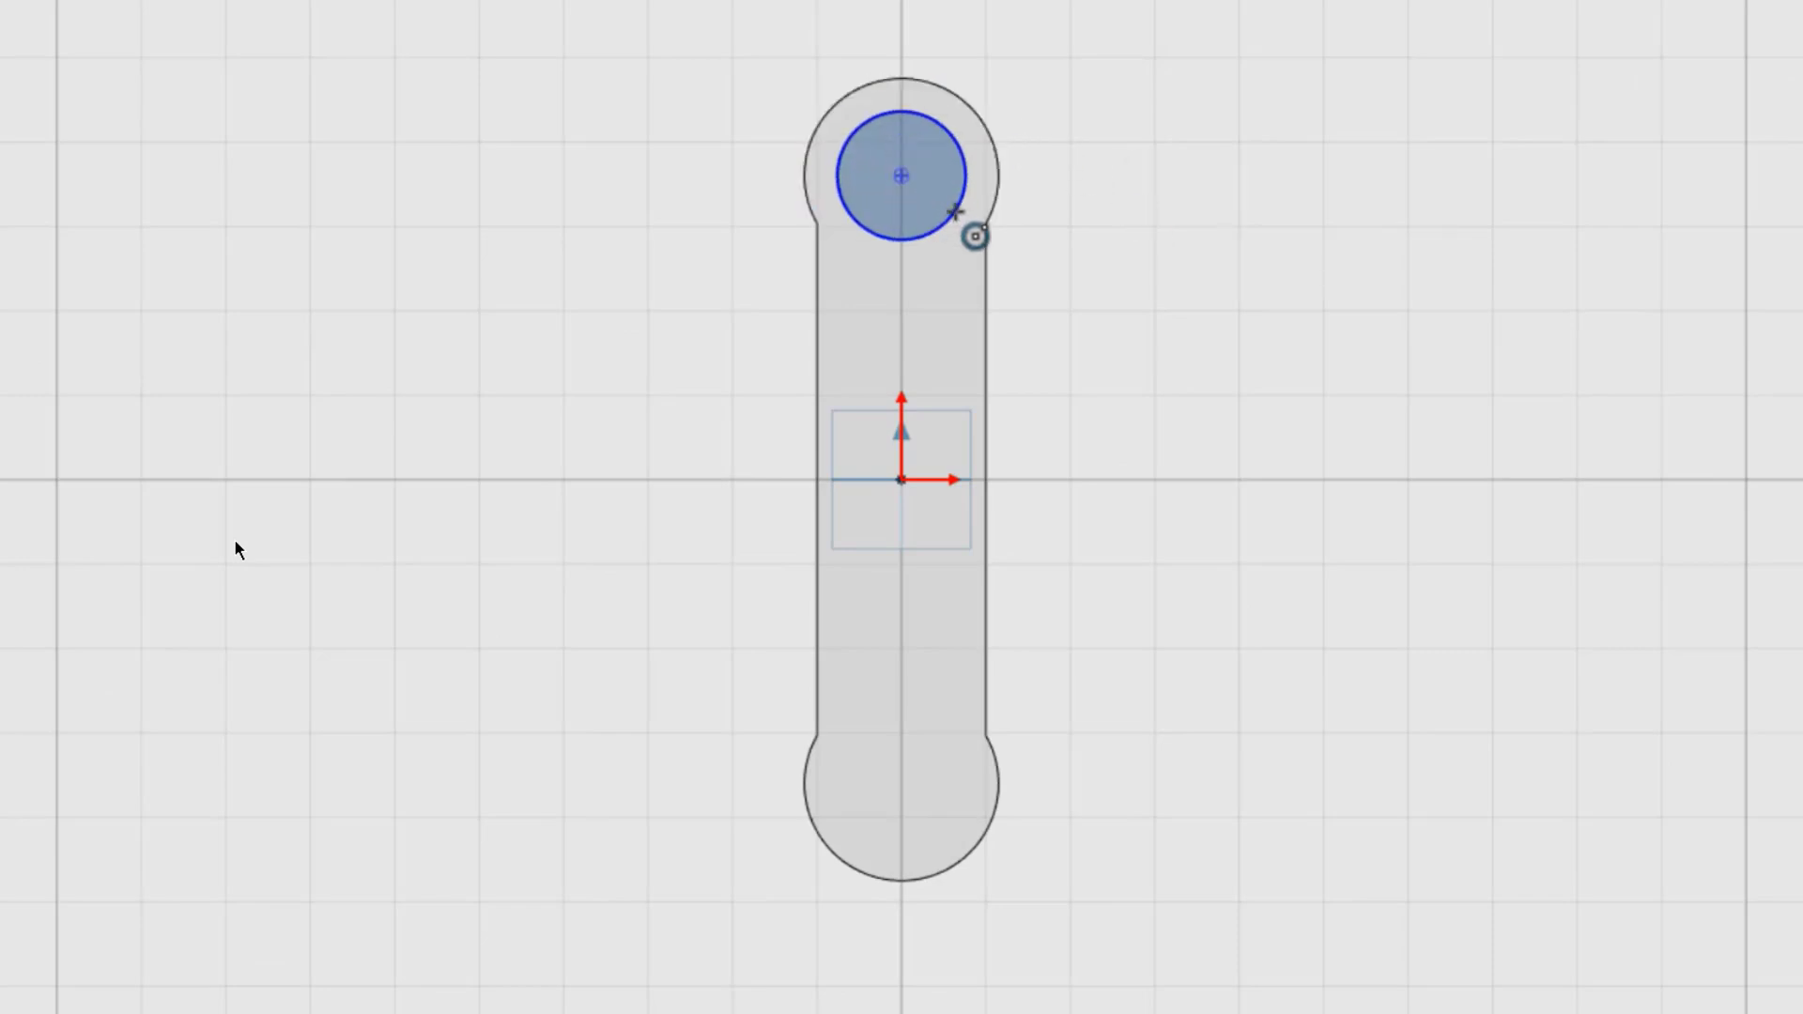
{"action": "left_click", "coordinate": [955, 211]}
{"action": "left_click", "coordinate": [901, 175]}
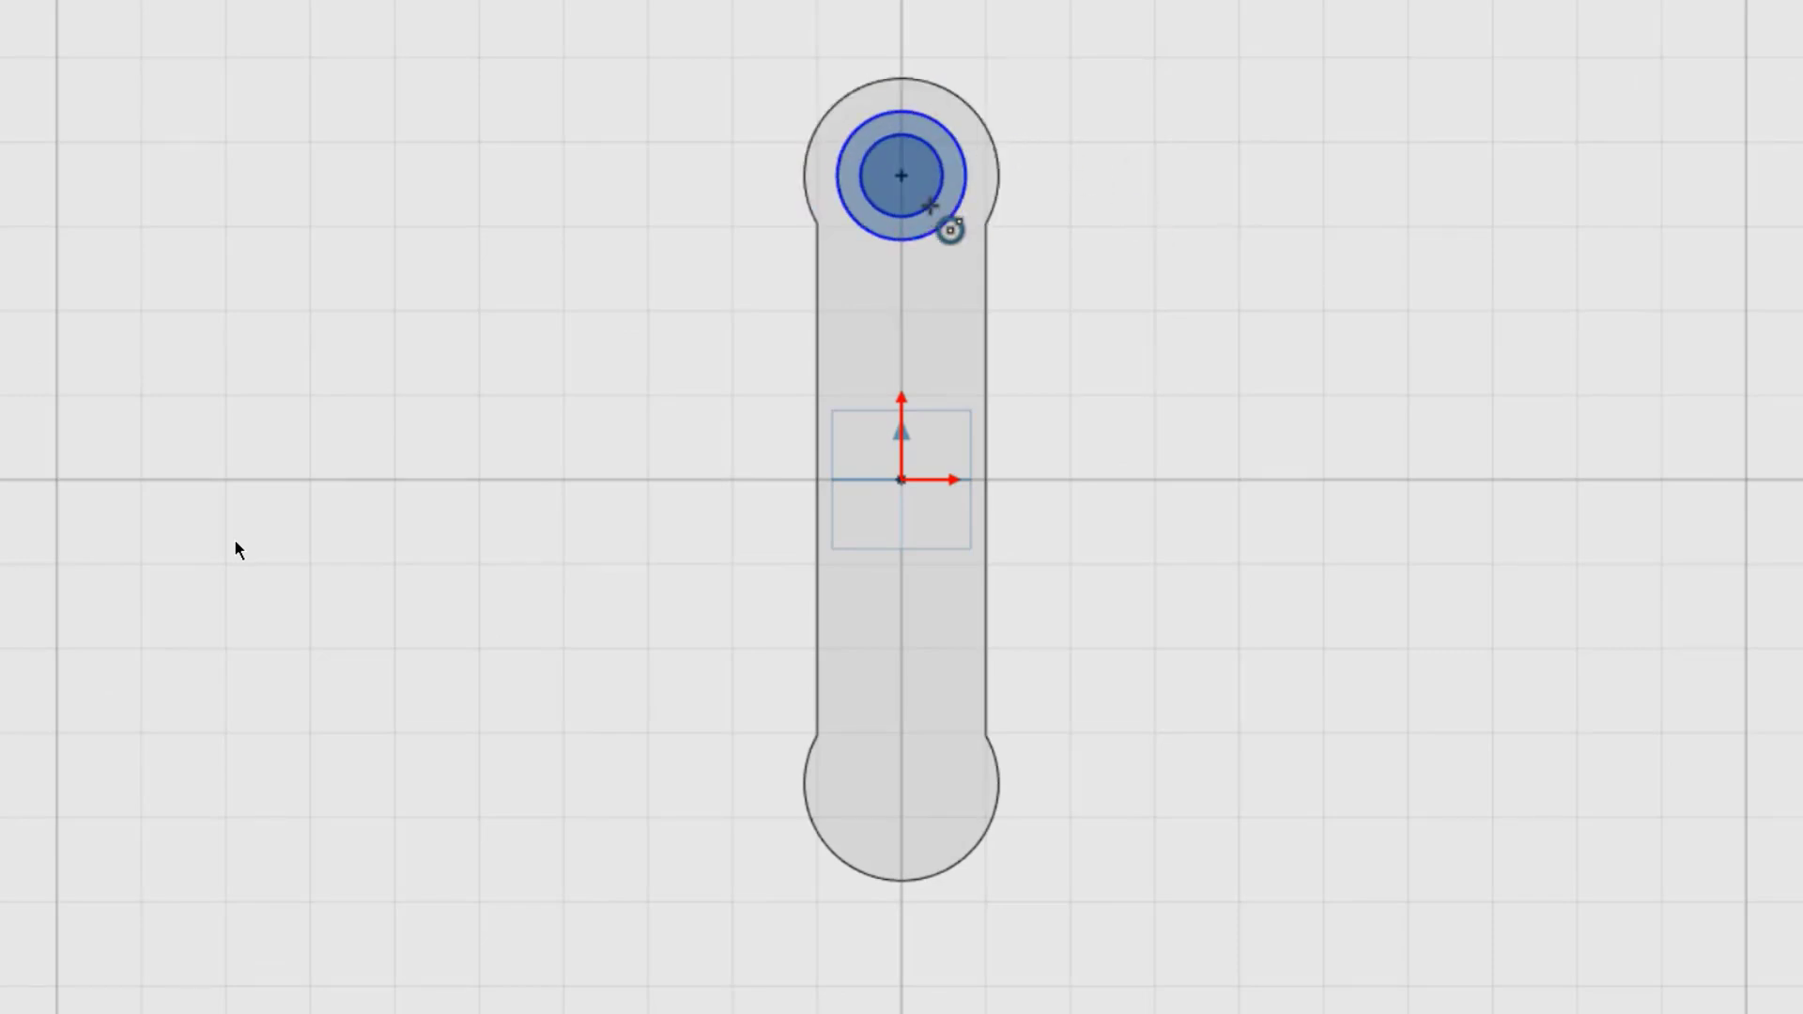
{"action": "left_click_drag", "start_coordinate": [1020, 328], "coordinate": [948, 297]}
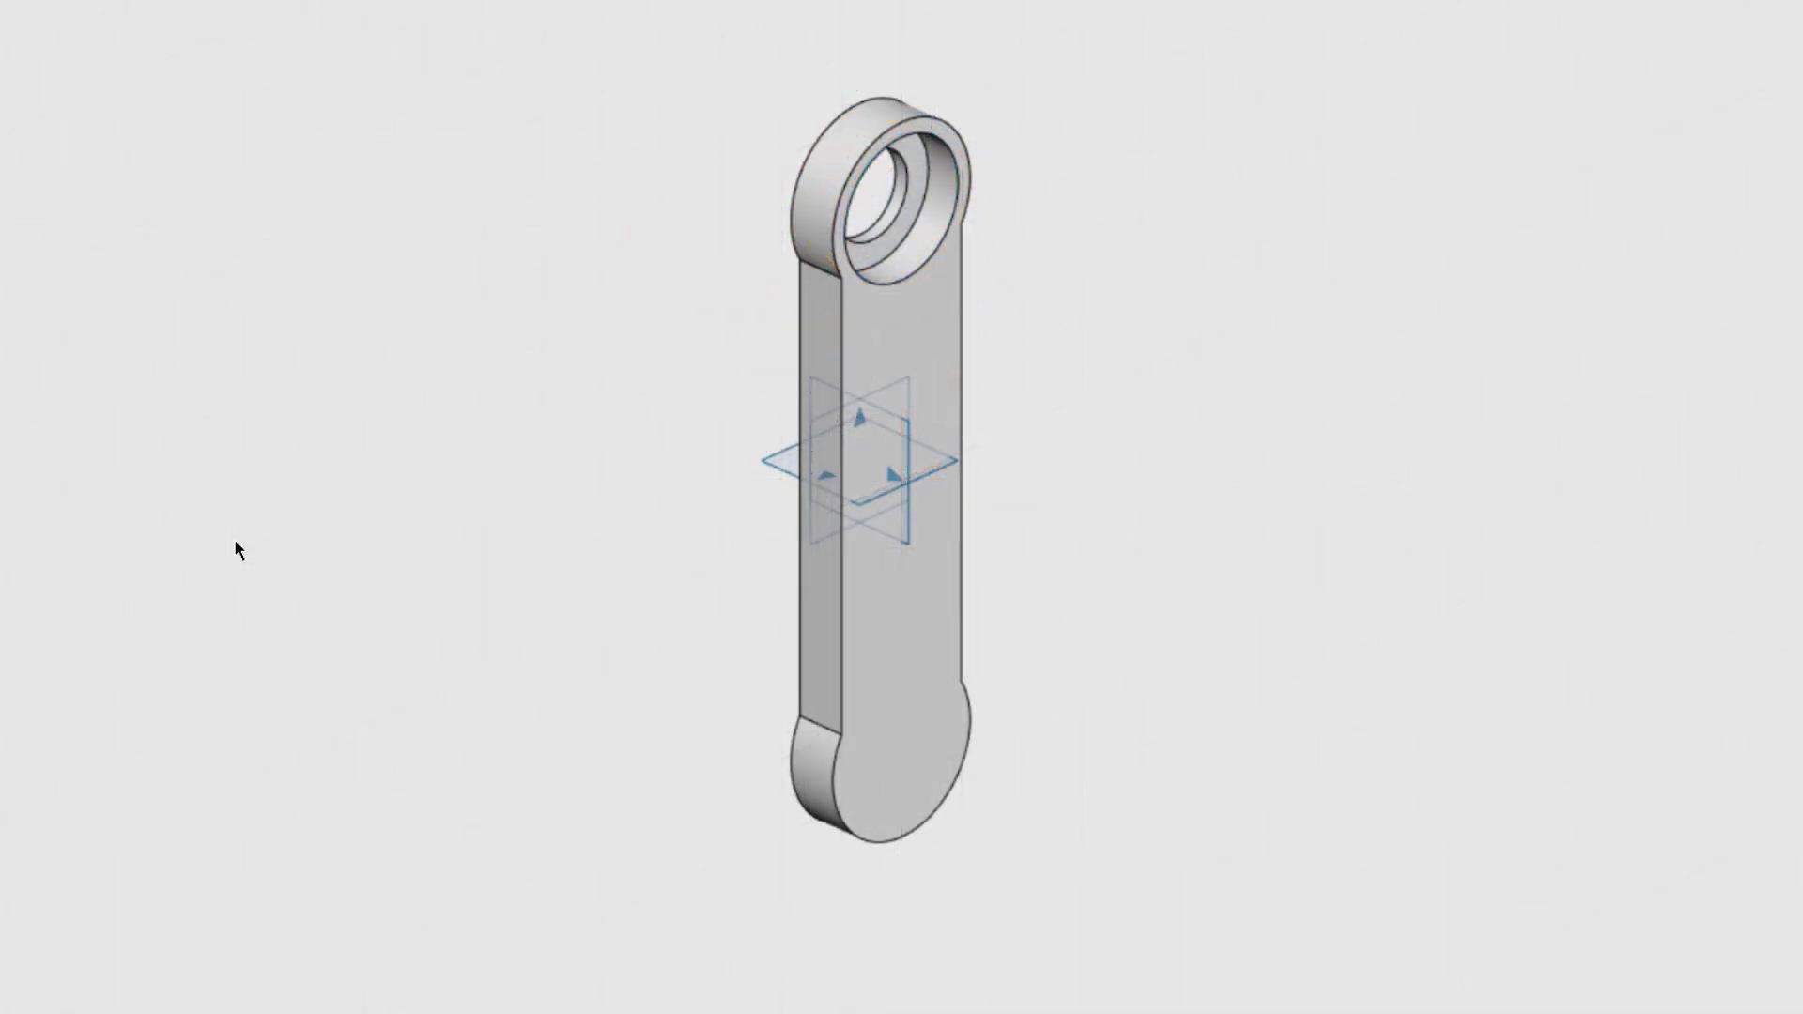
Mirror the stepped hole about the horizontal mid-plane onto the link's lower end.
{"action": "left_click", "coordinate": [937, 479]}
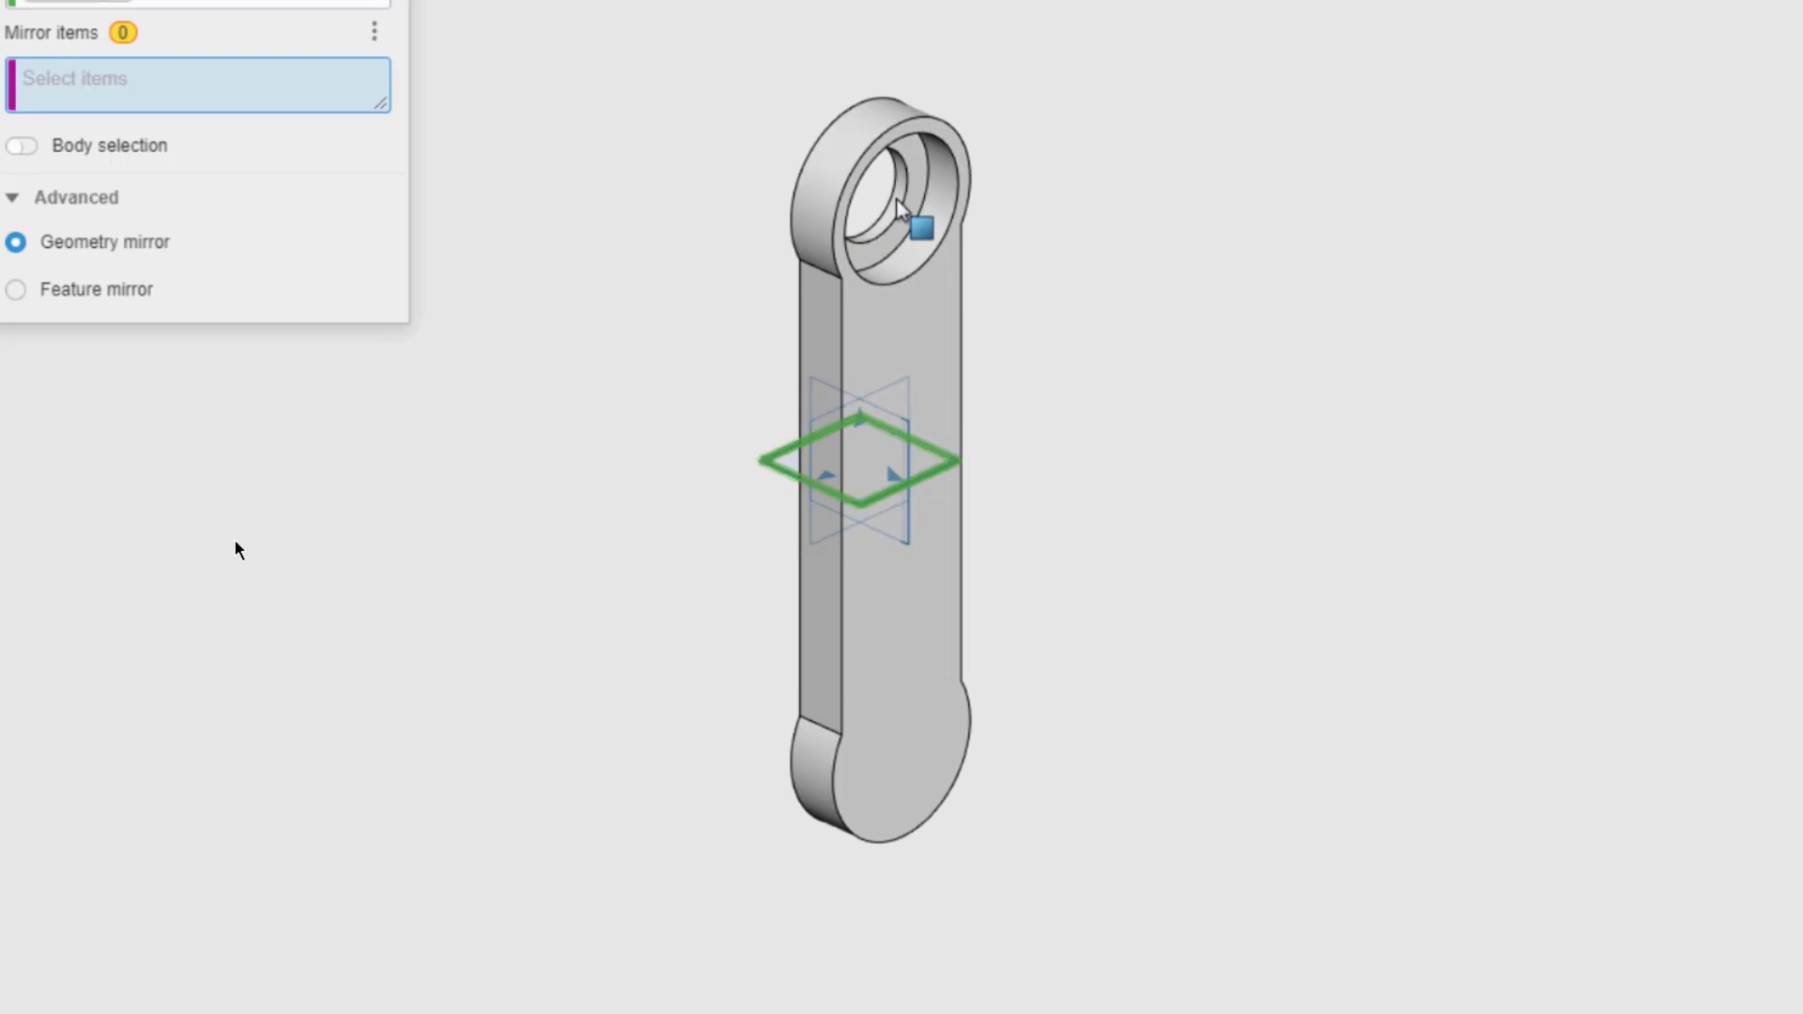
{"action": "left_click", "coordinate": [921, 246]}
{"action": "key", "text": "Return"}
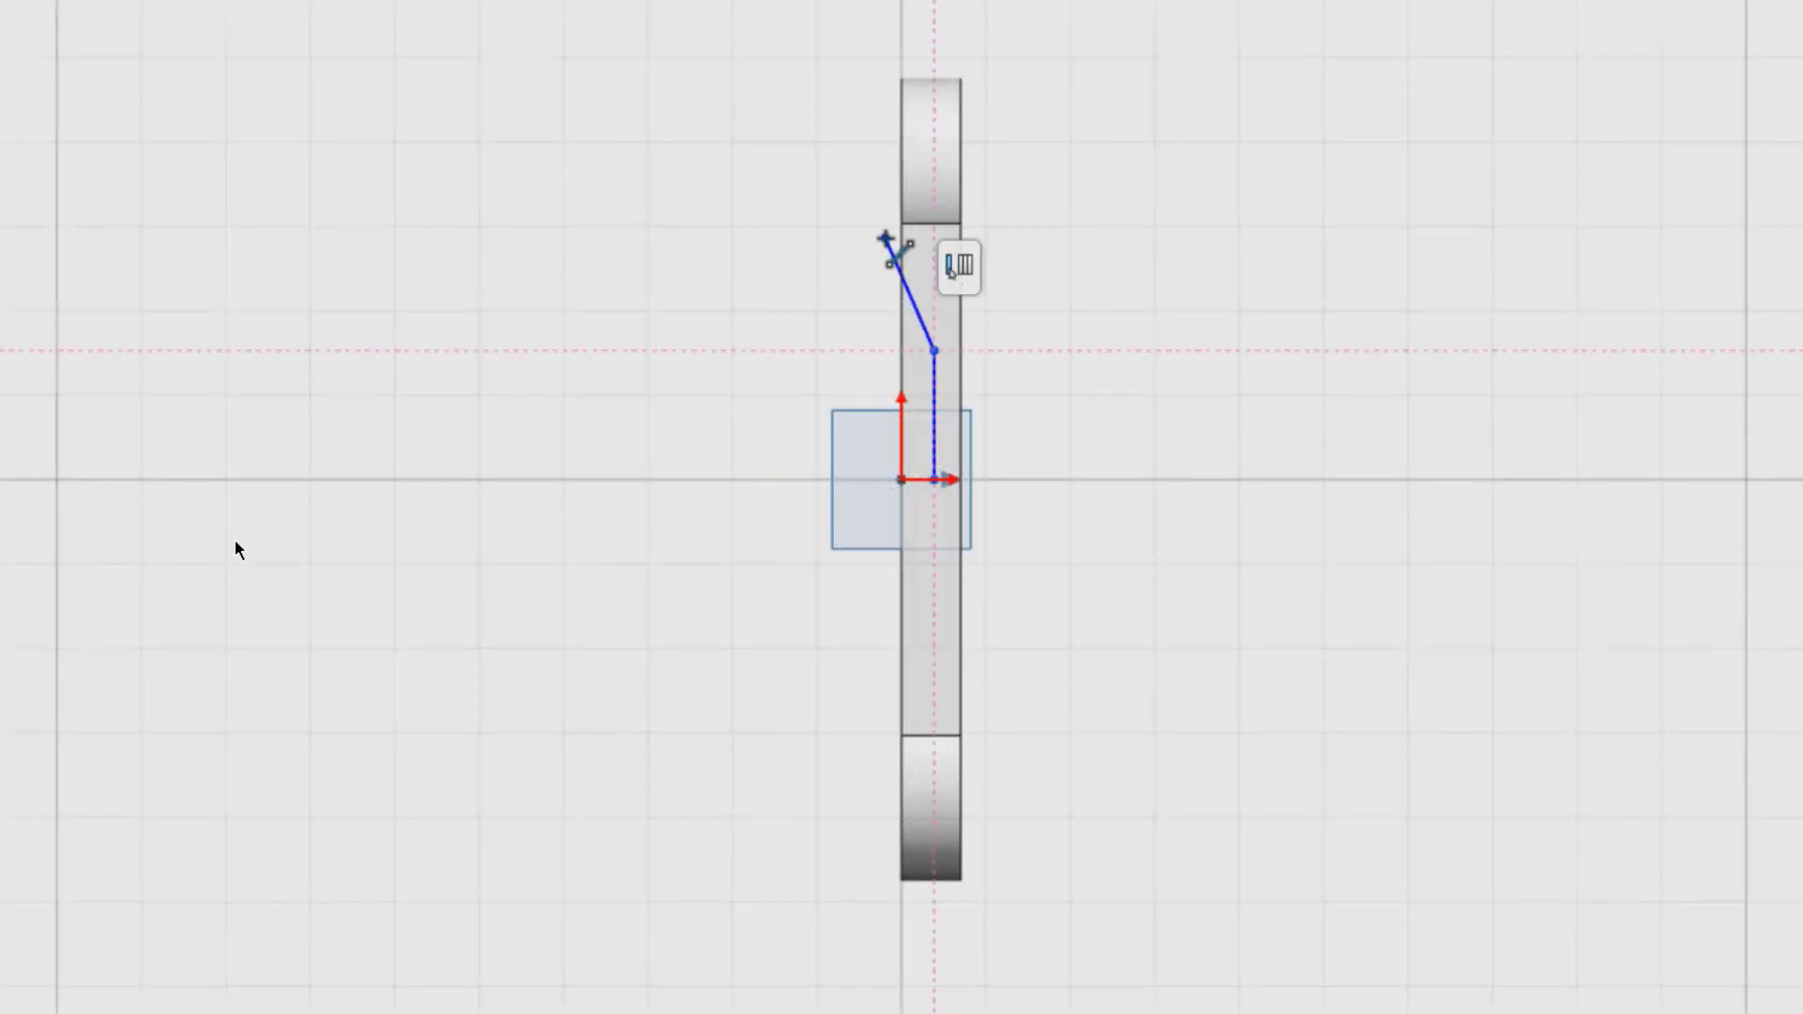
Sketch a symmetric 3 mm deep recess with R 20 arcs and a 15 mm straight half-length on the link's side profile, and cut it through.
{"action": "left_click_drag", "start_coordinate": [935, 350], "coordinate": [901, 266]}
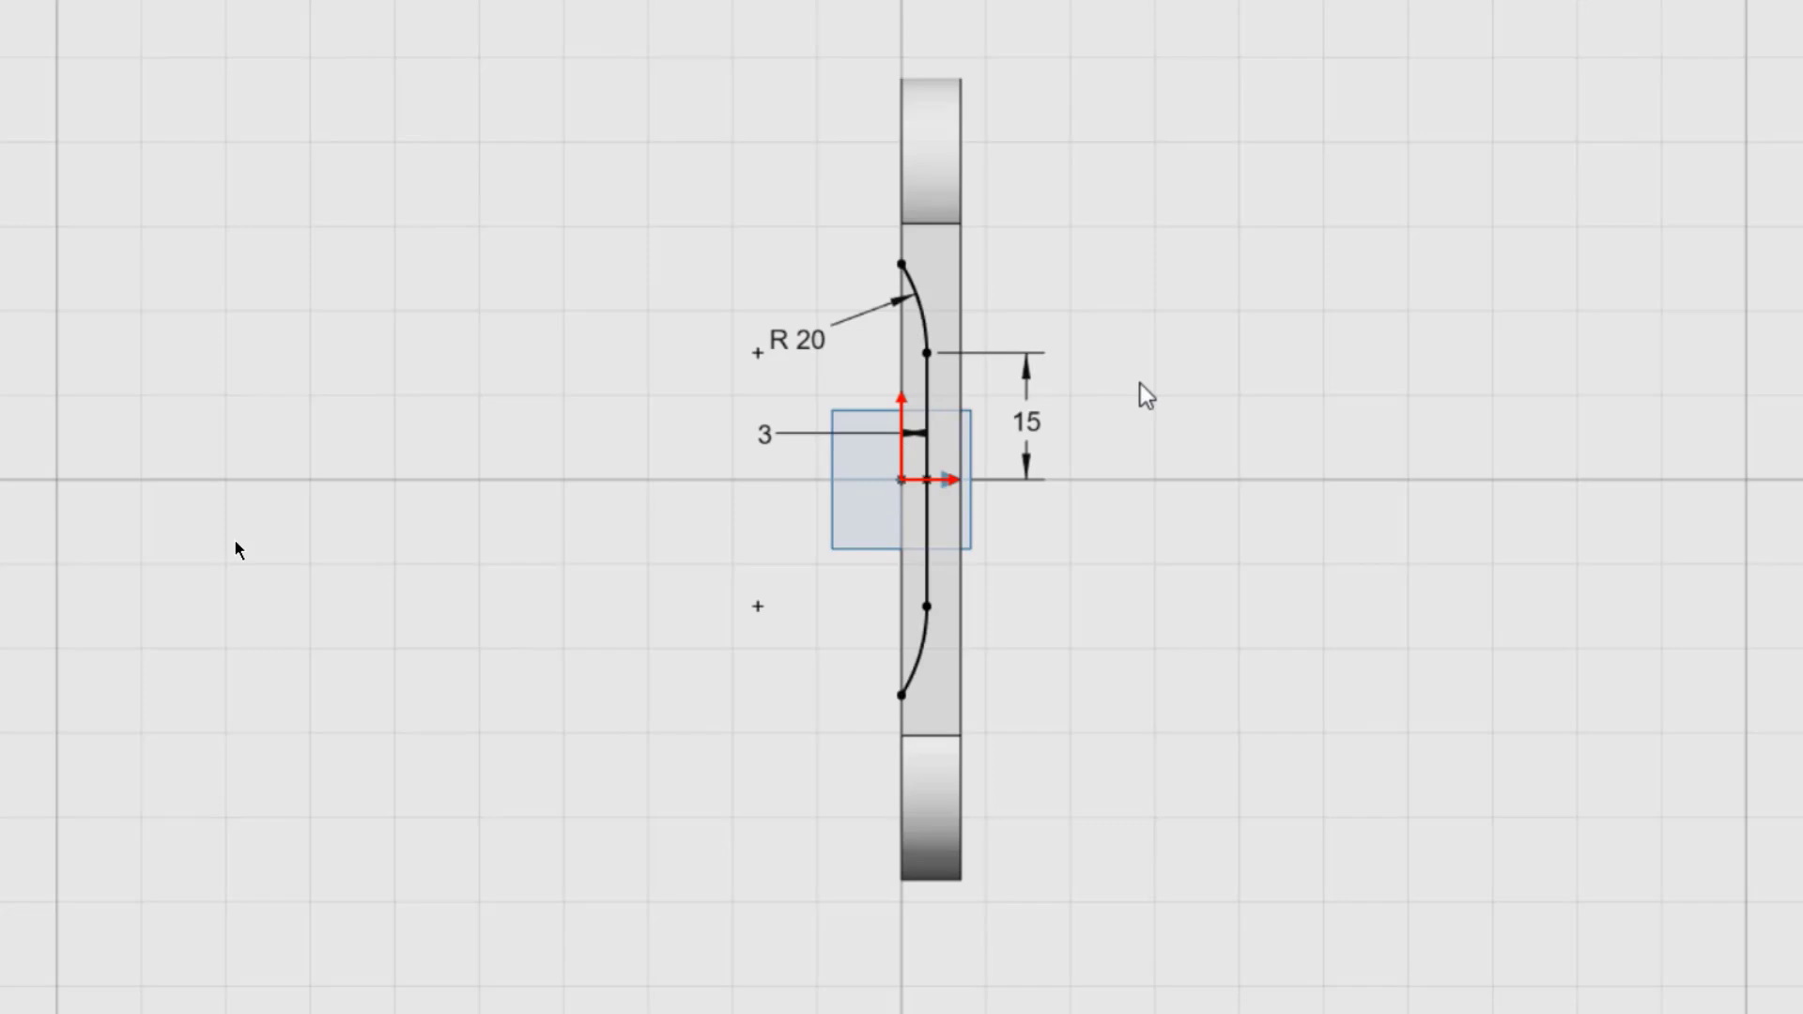
{"action": "left_click", "coordinate": [902, 374]}
{"action": "left_click", "coordinate": [974, 280]}
{"action": "right_click_drag", "start_coordinate": [1067, 340], "coordinate": [1073, 370]}
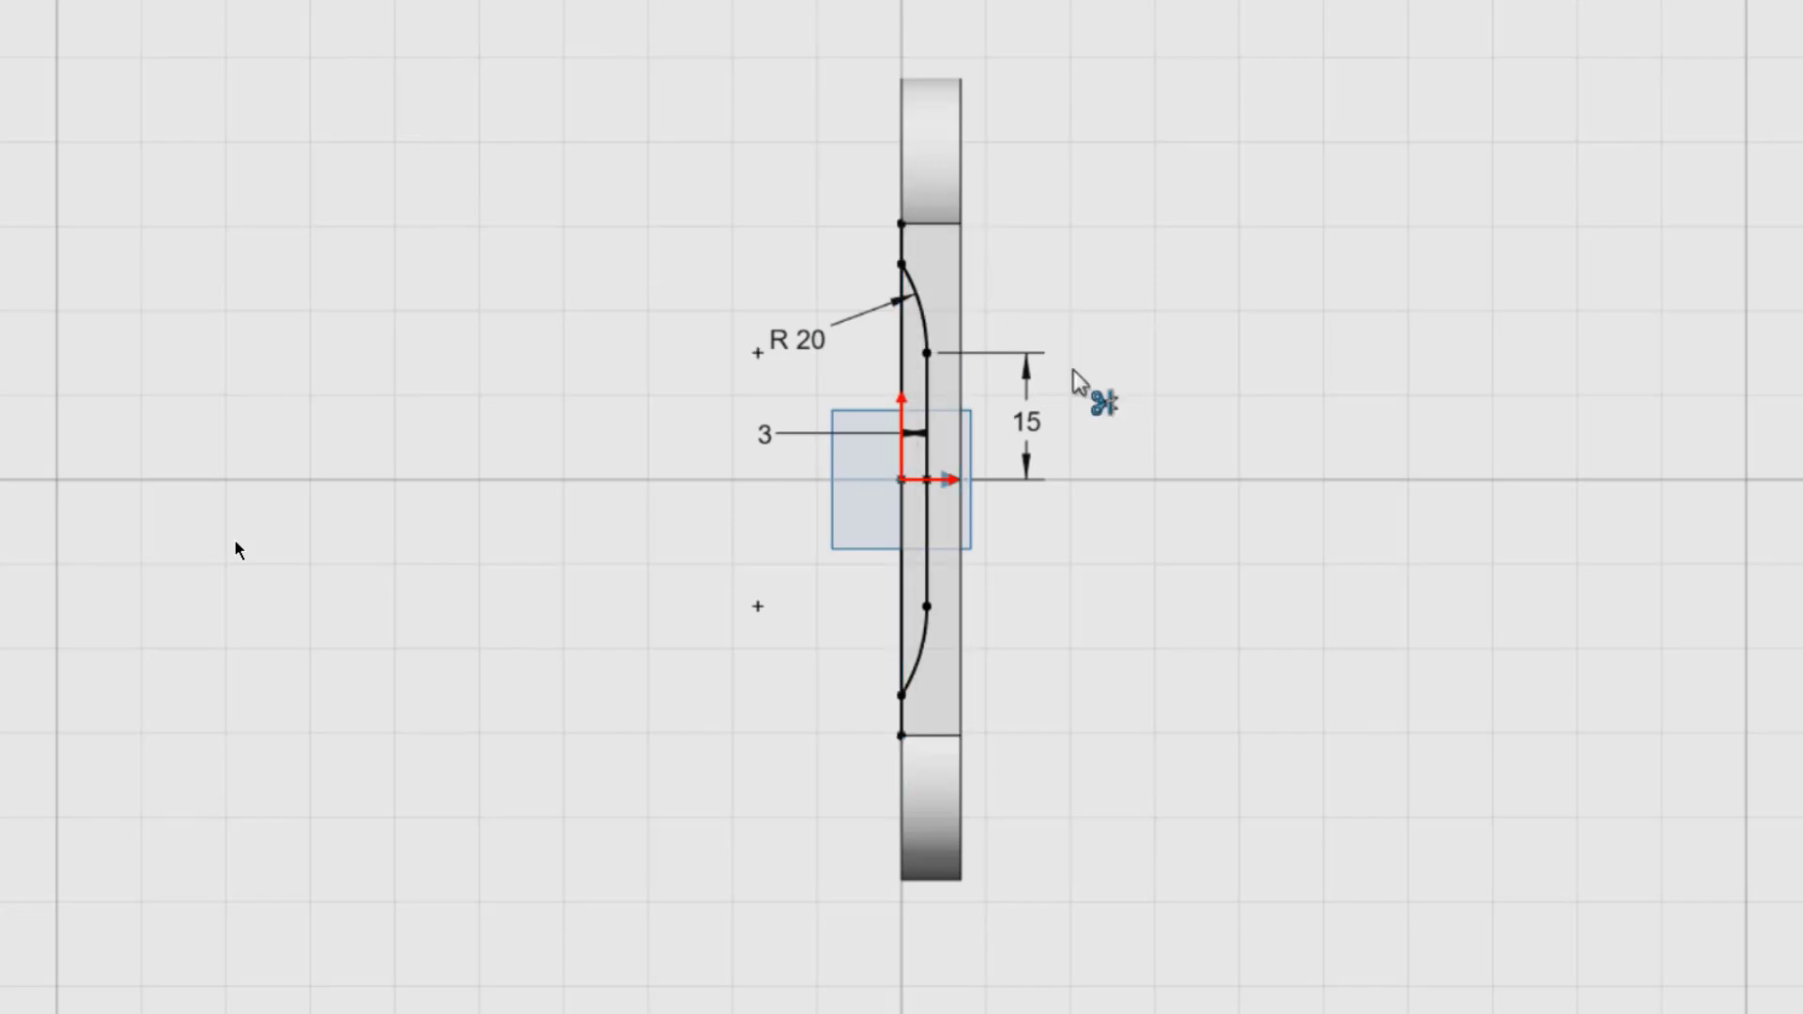
{"action": "mouse_move", "coordinate": [1080, 380]}
{"action": "left_mouse_down"}
{"action": "mouse_move", "coordinate": [826, 281]}
{"action": "mouse_move", "coordinate": [858, 725]}
{"action": "left_mouse_up"}
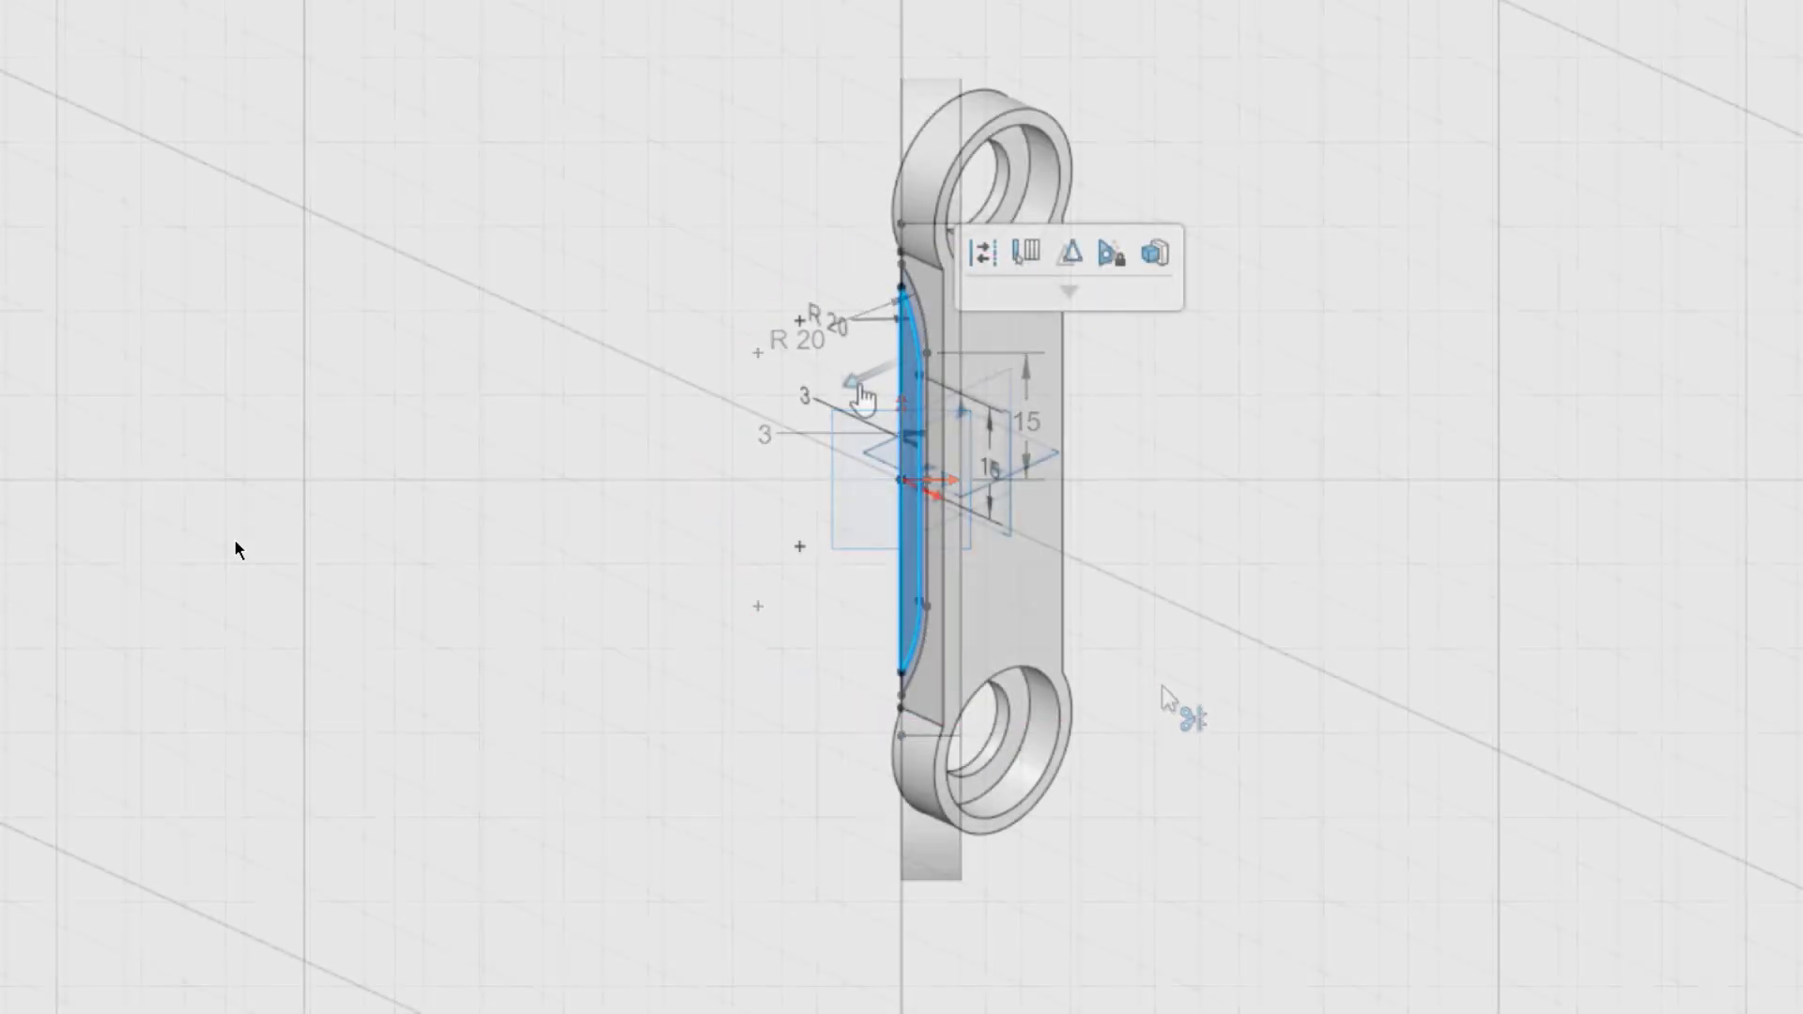
{"action": "mouse_move", "coordinate": [855, 385]}
{"action": "left_mouse_down"}
{"action": "mouse_move", "coordinate": [830, 405]}
{"action": "mouse_move", "coordinate": [893, 322]}
{"action": "left_mouse_up"}
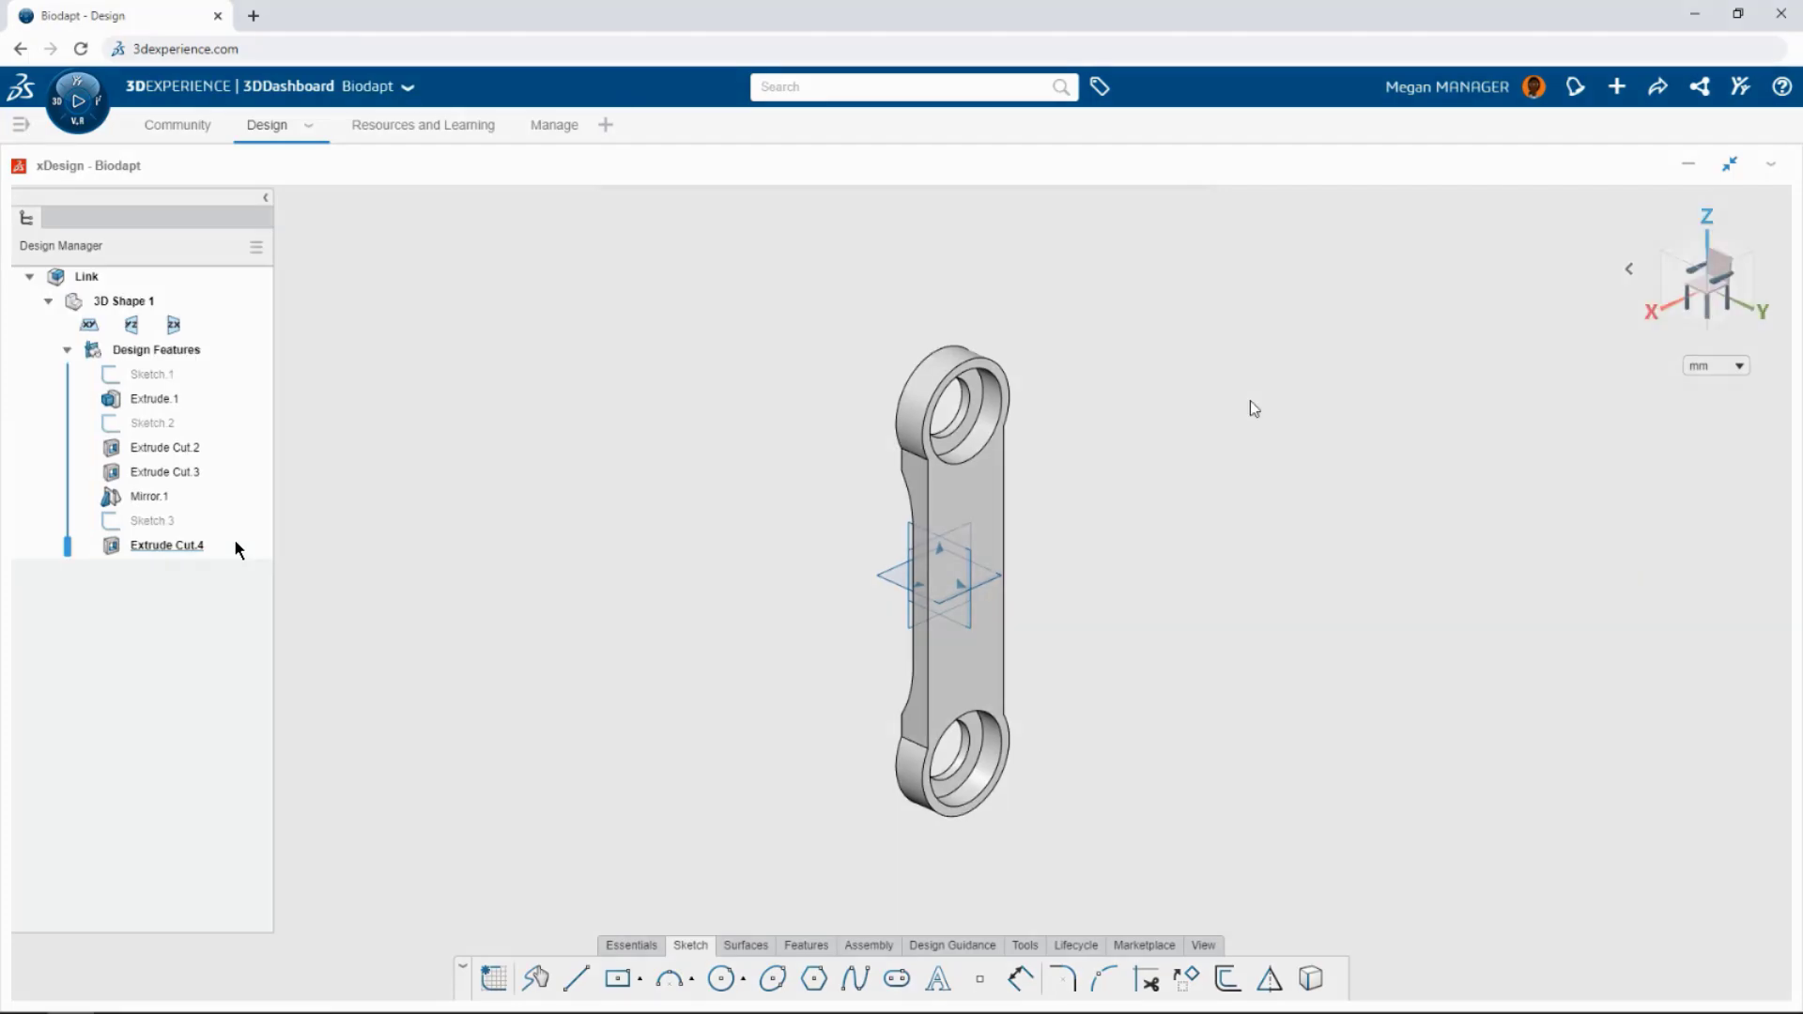
Switch to ENOVIA Collaborative Tasks, enlarge it, and create and open a task titled "Finish 4 Bar Linkage".
{"action": "left_click", "coordinate": [1728, 169]}
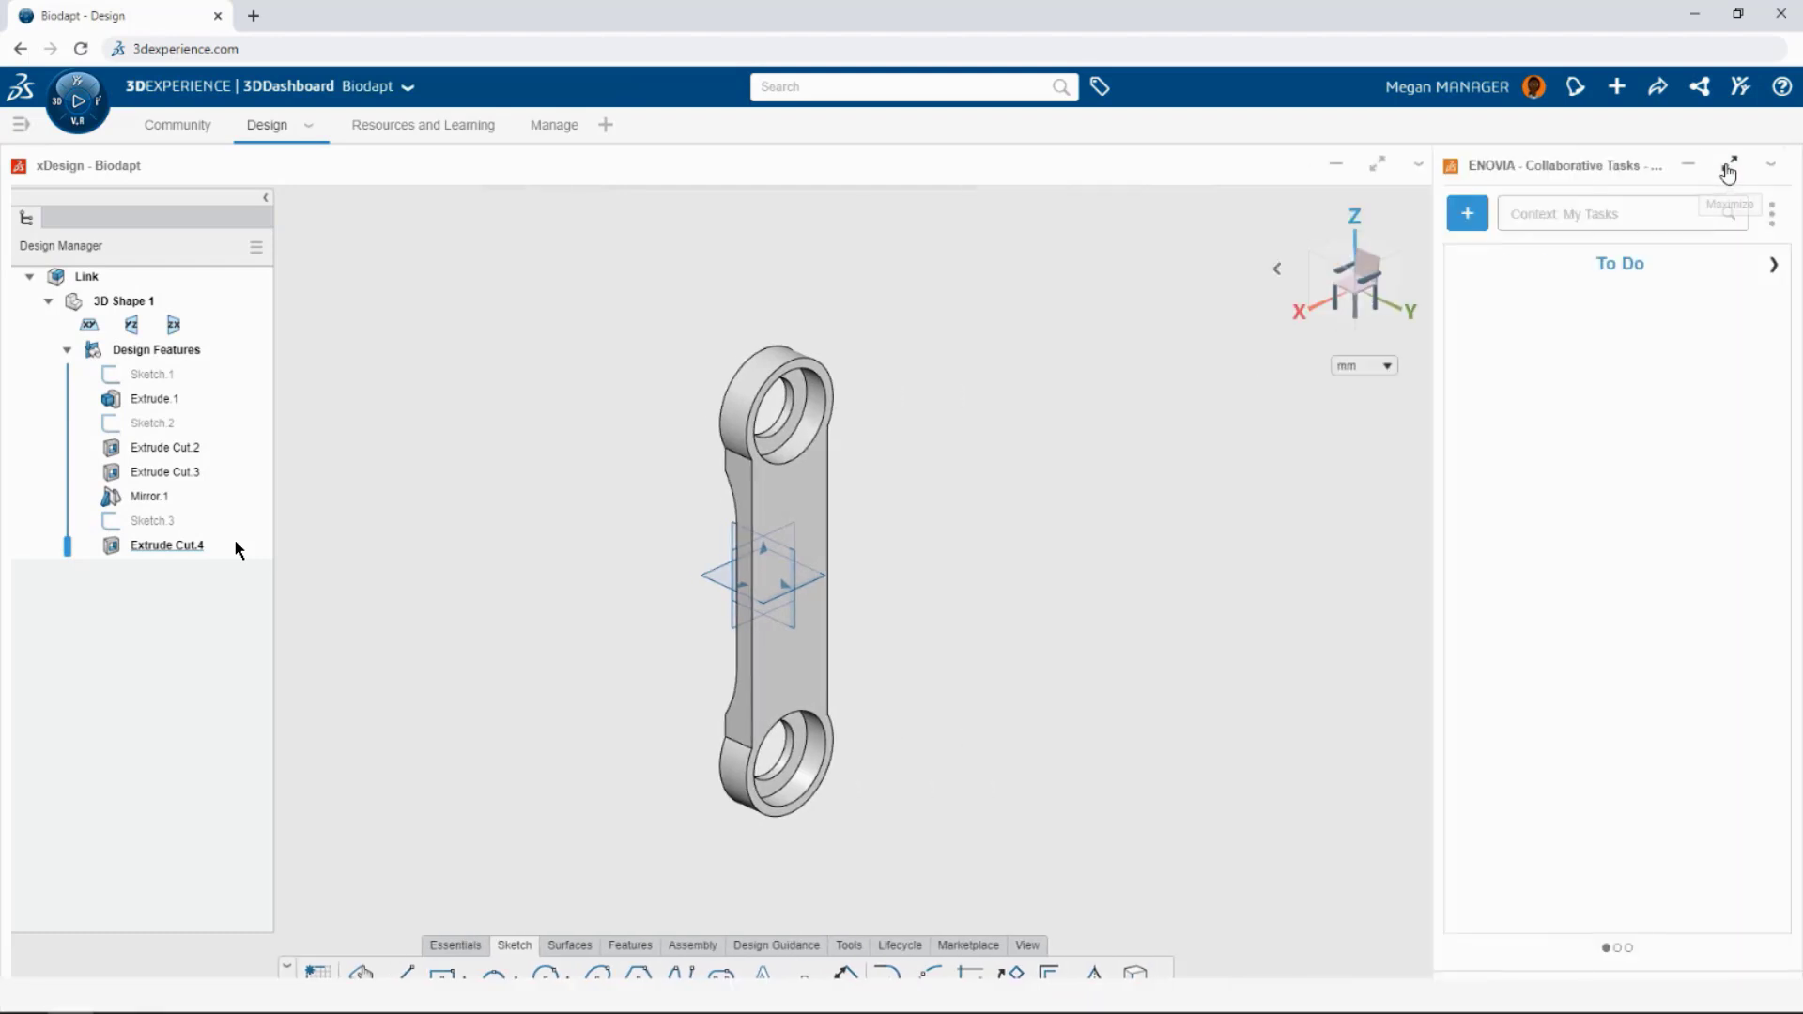
{"action": "left_click", "coordinate": [1730, 167]}
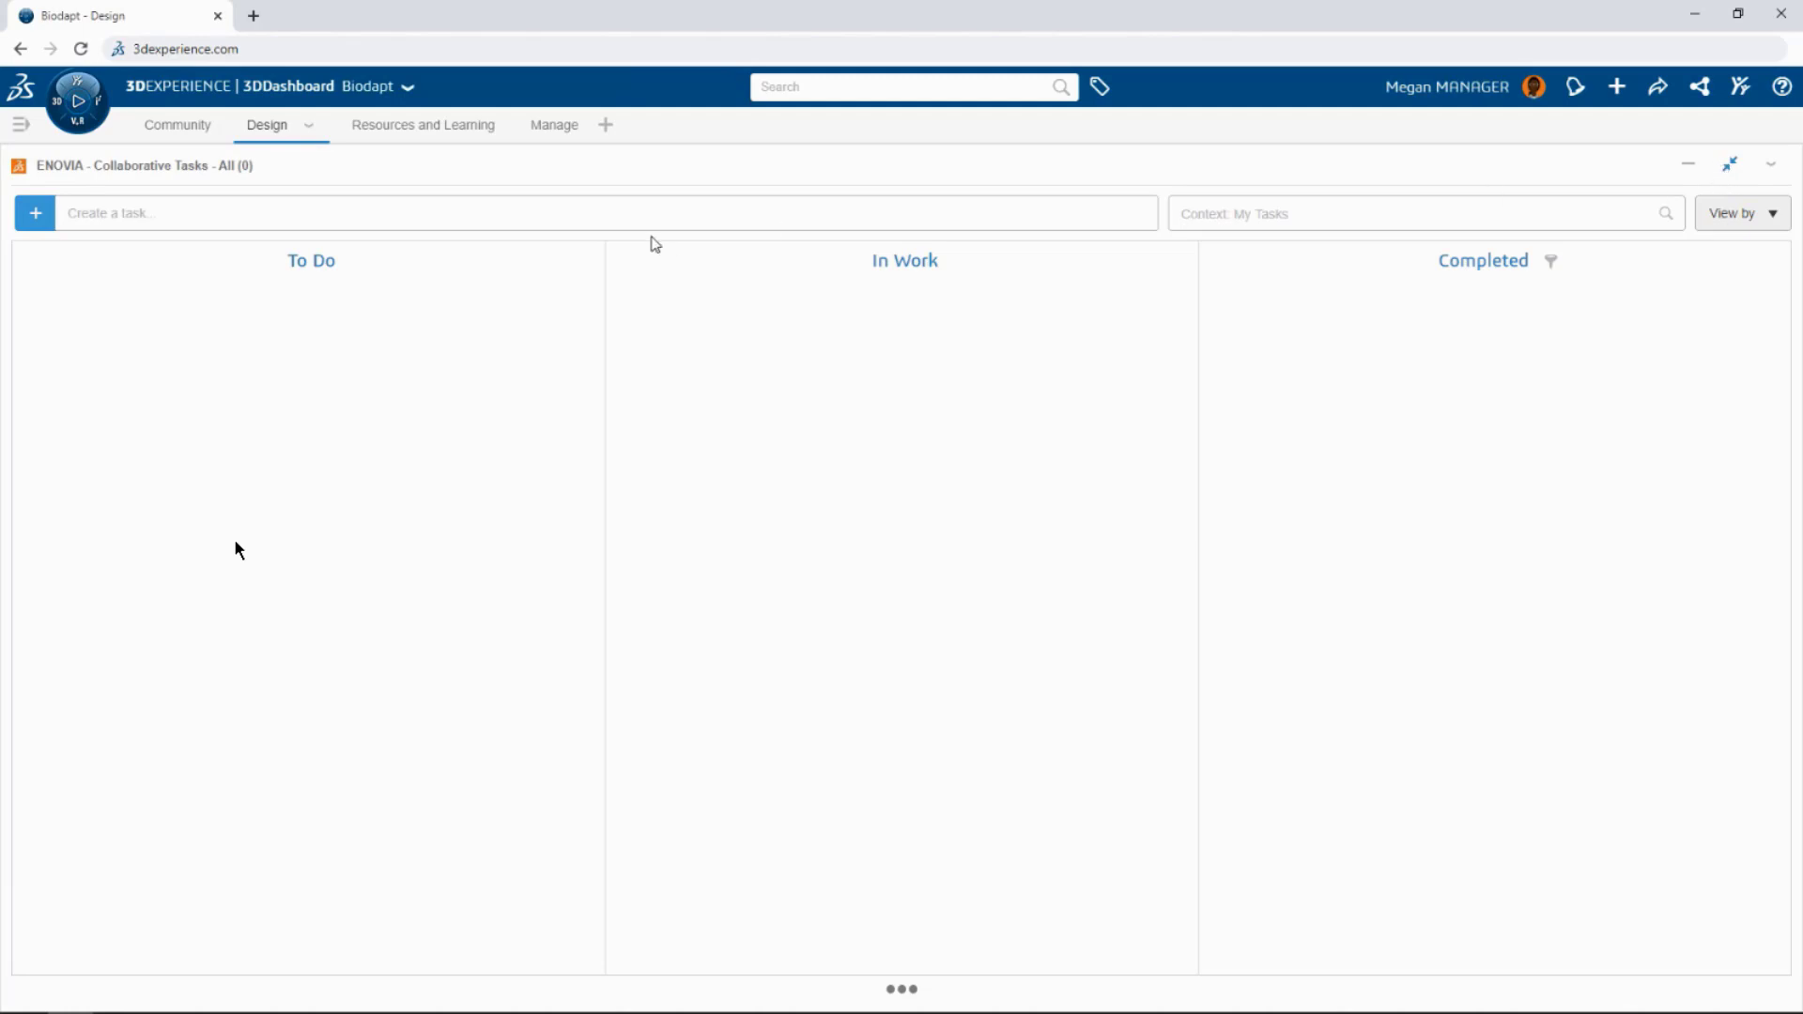
{"action": "left_click", "coordinate": [531, 215]}
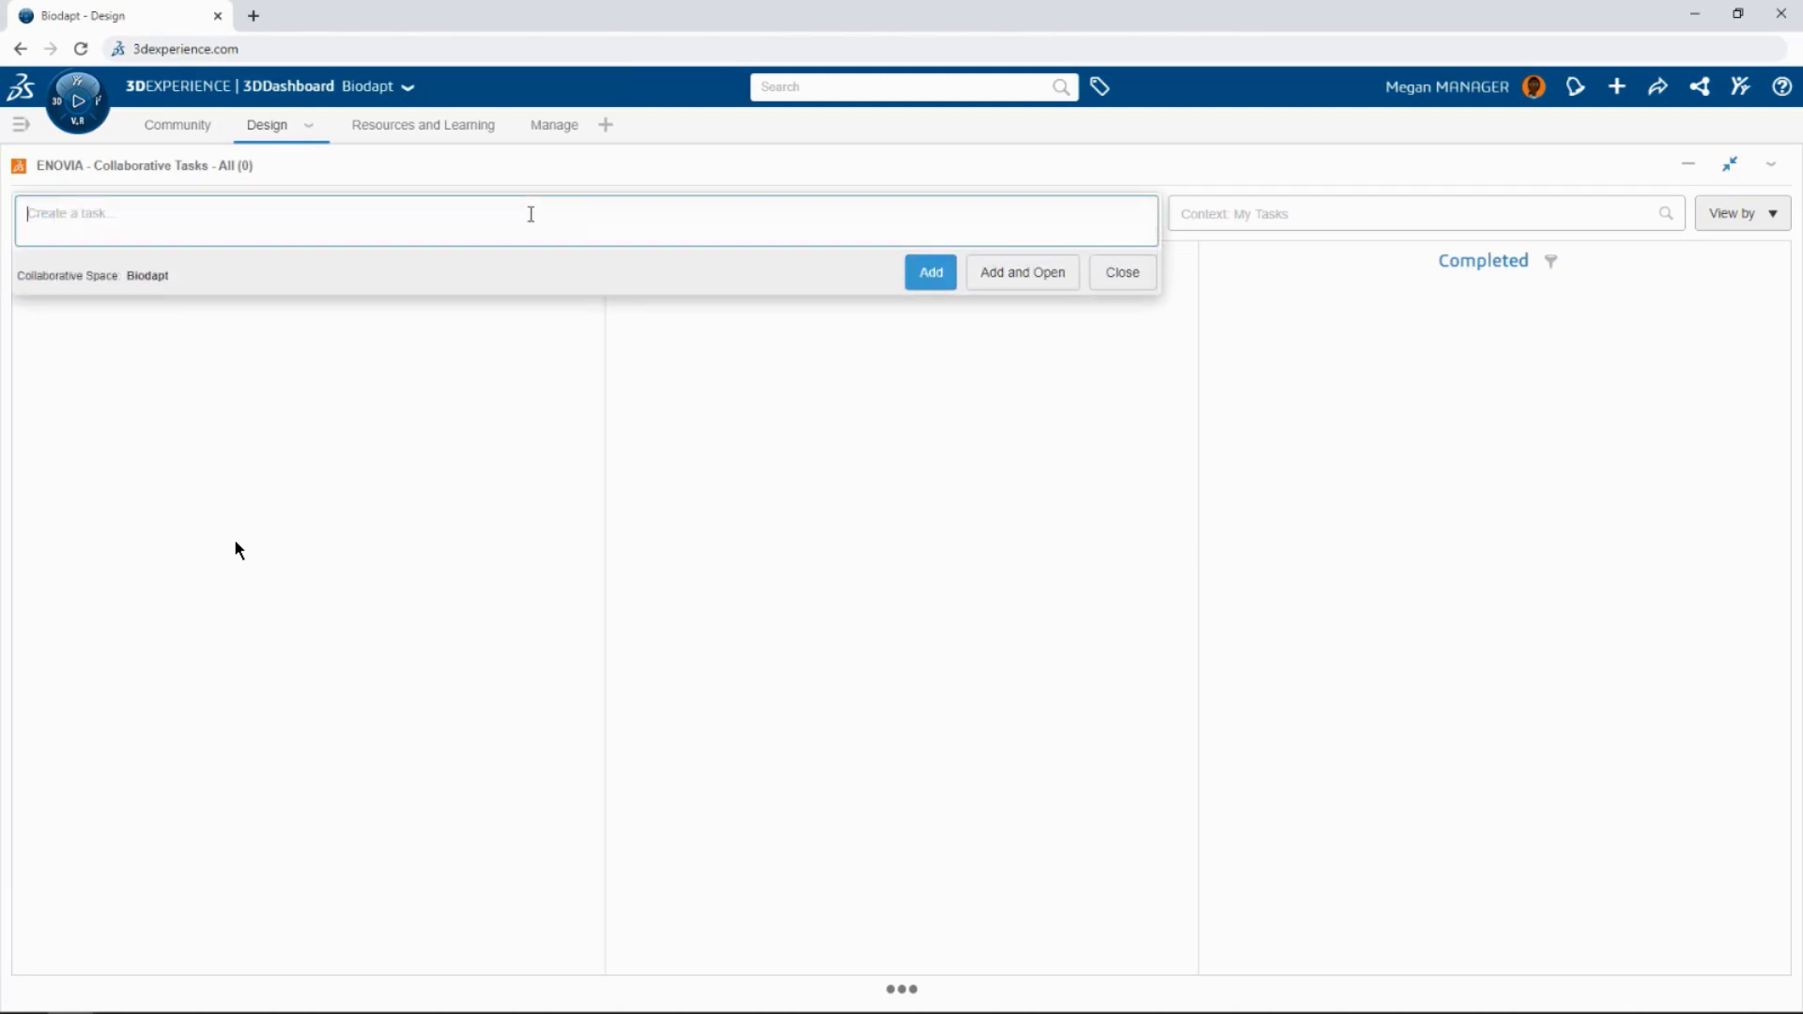
{"action": "type", "text": "Finish 4 Bar Linkage"}
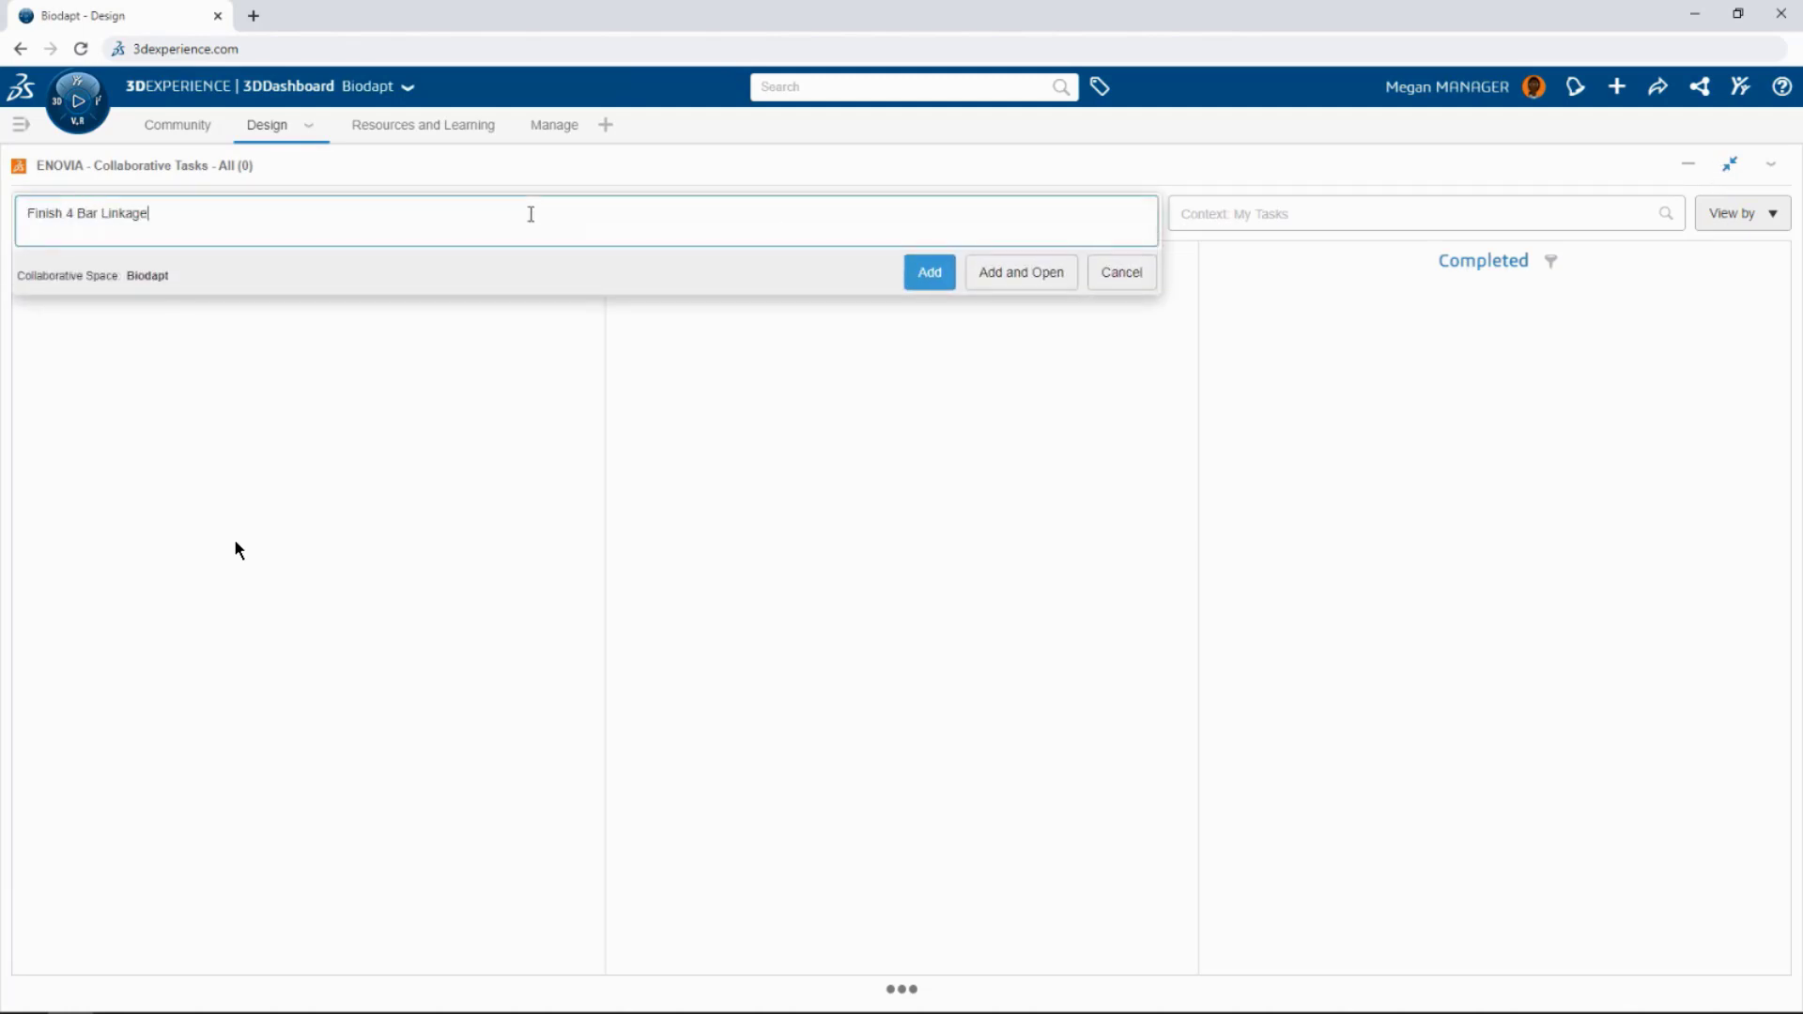
{"action": "left_click", "coordinate": [999, 274]}
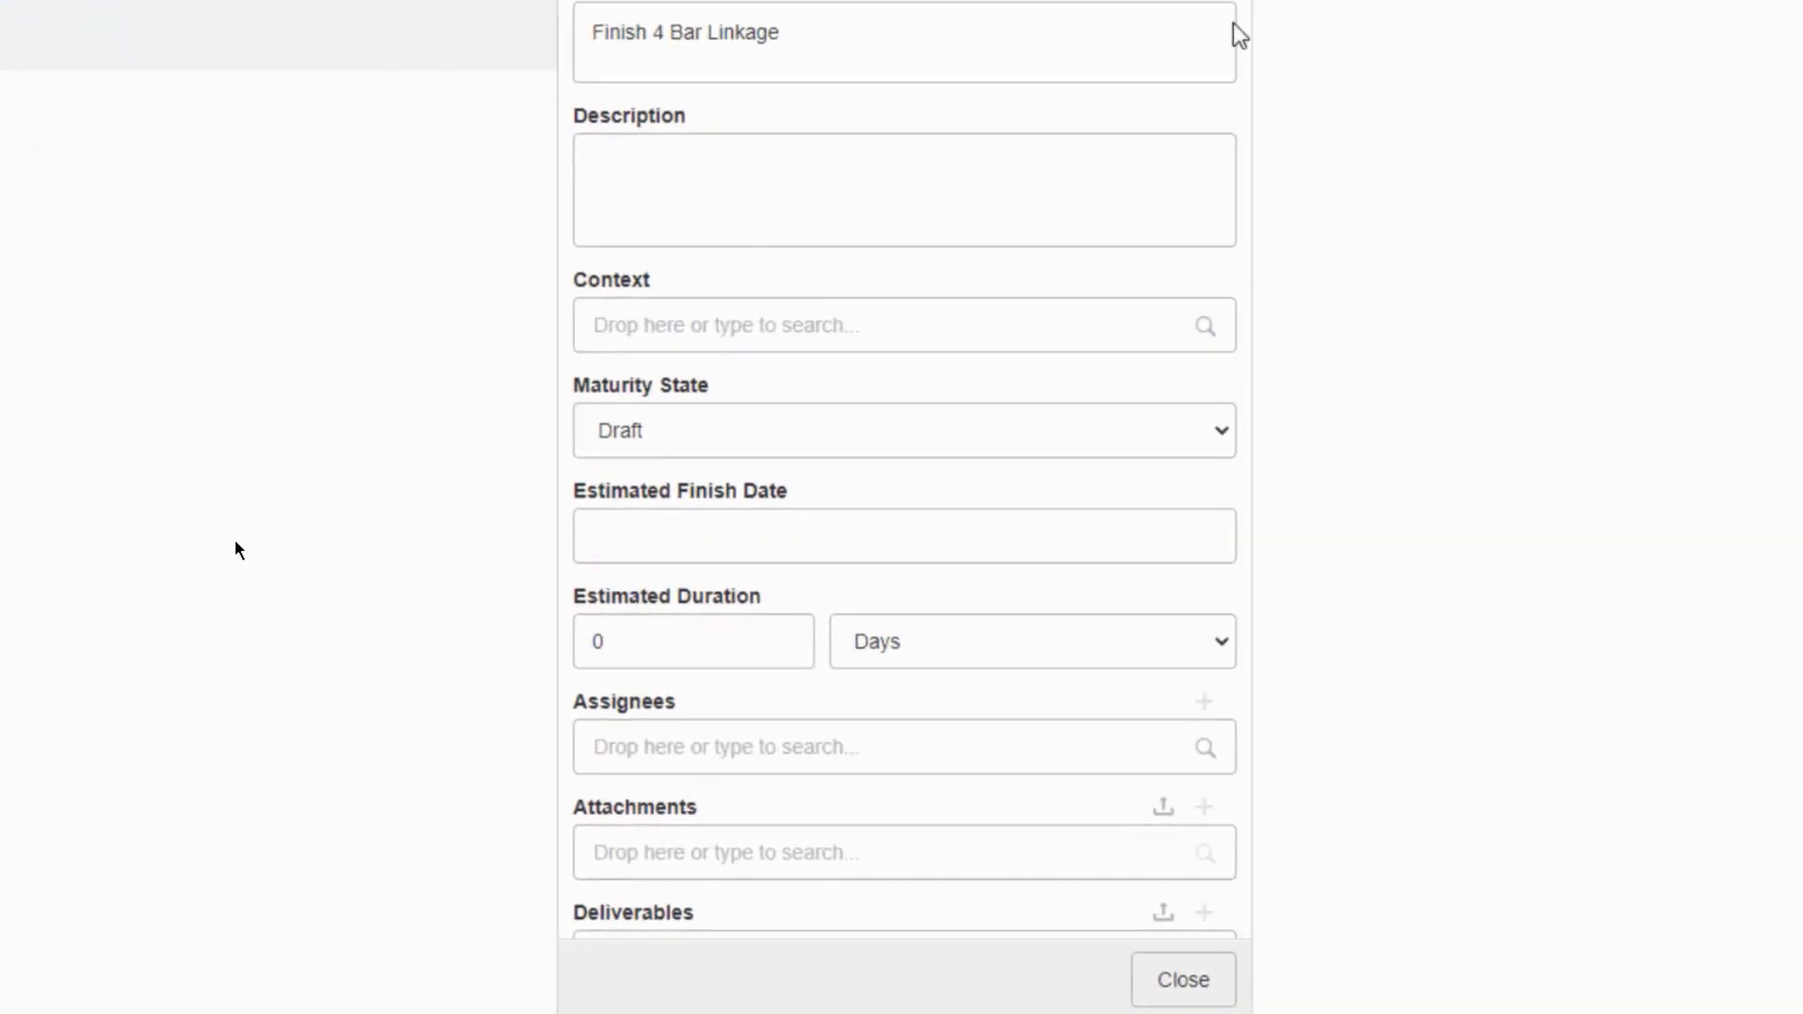
Enter the task description "I've created this Link in xDesign. Please add it to the VF2 Foot assembly.".
{"action": "type", "text": "I've creat"}
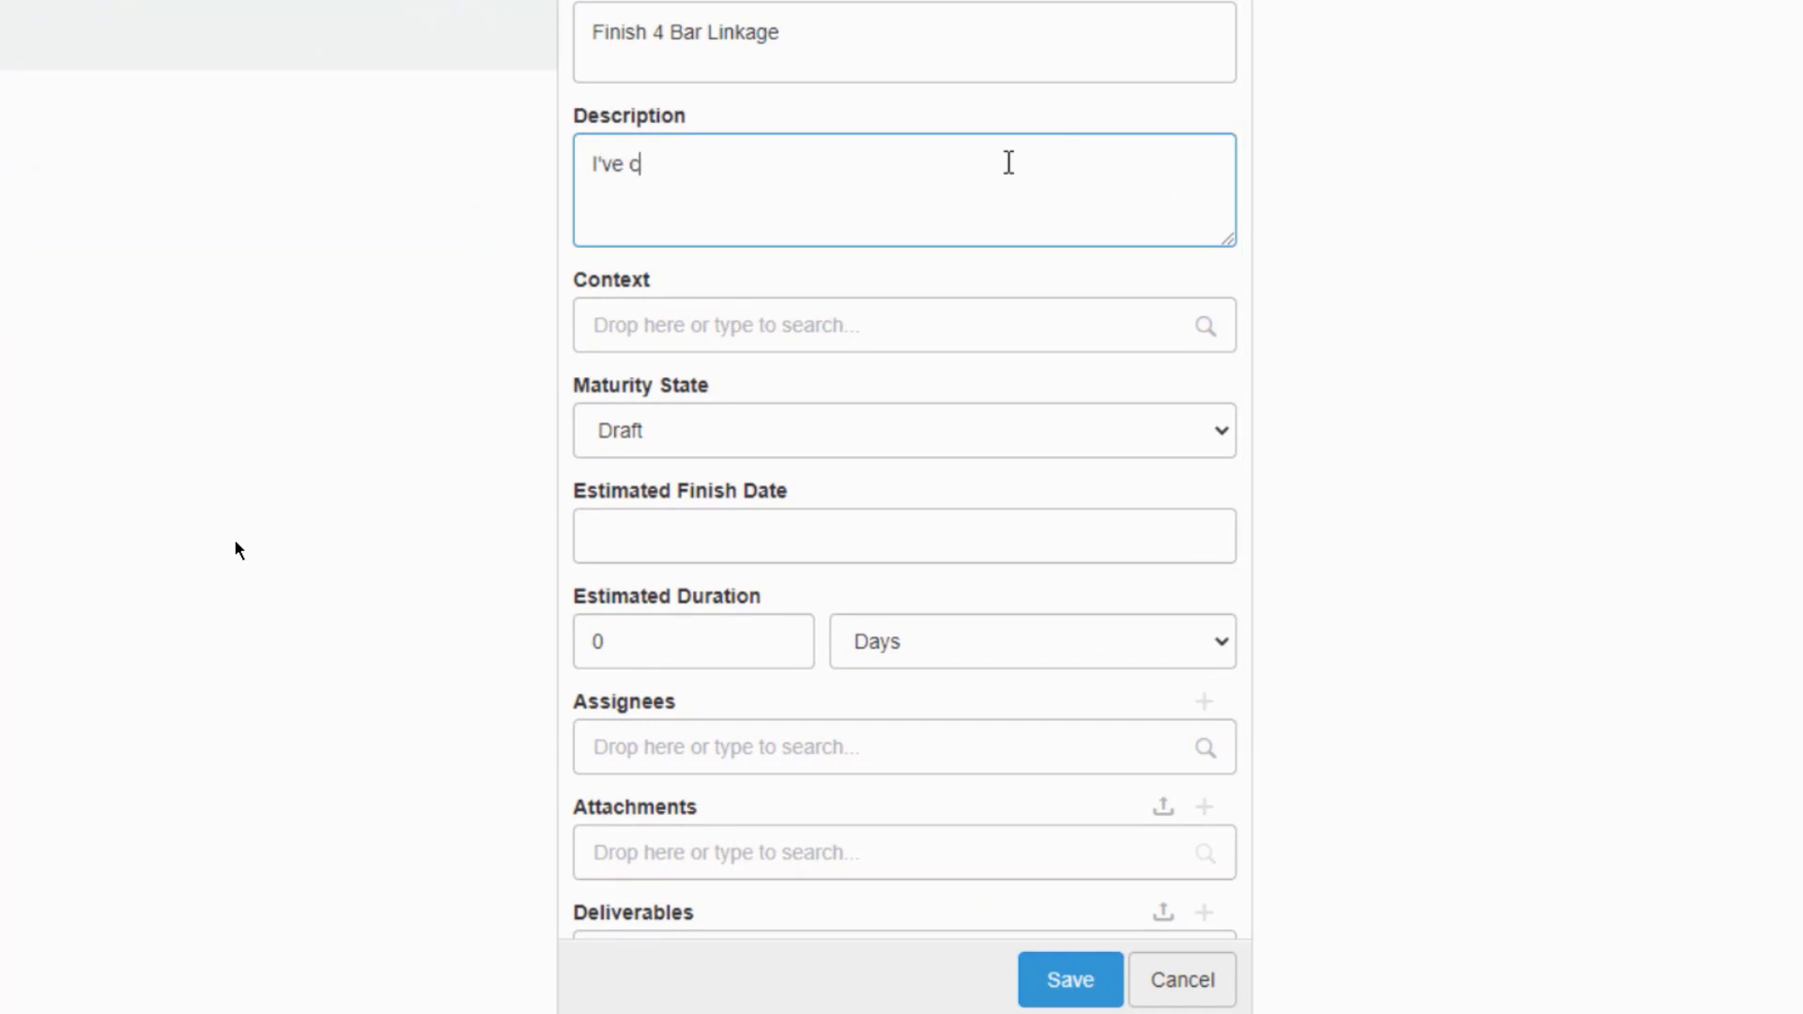
{"action": "type", "text": "ed this"}
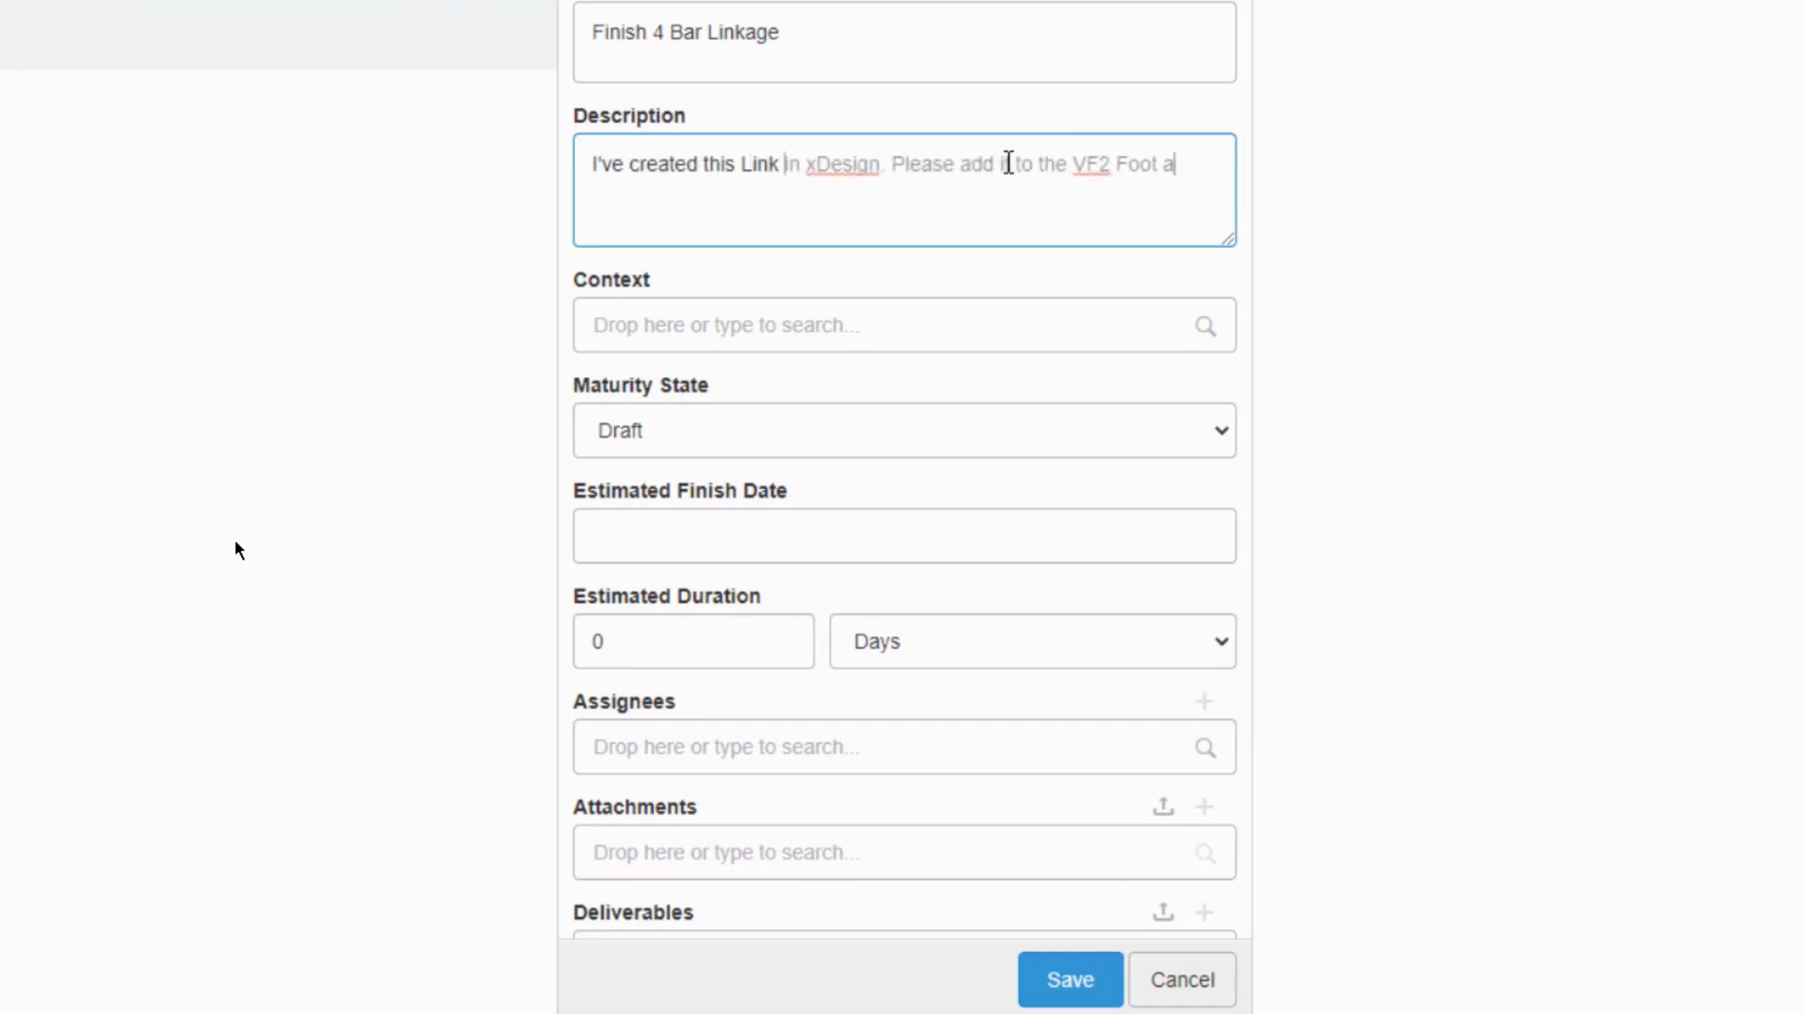
{"action": "type", "text": "assembly."}
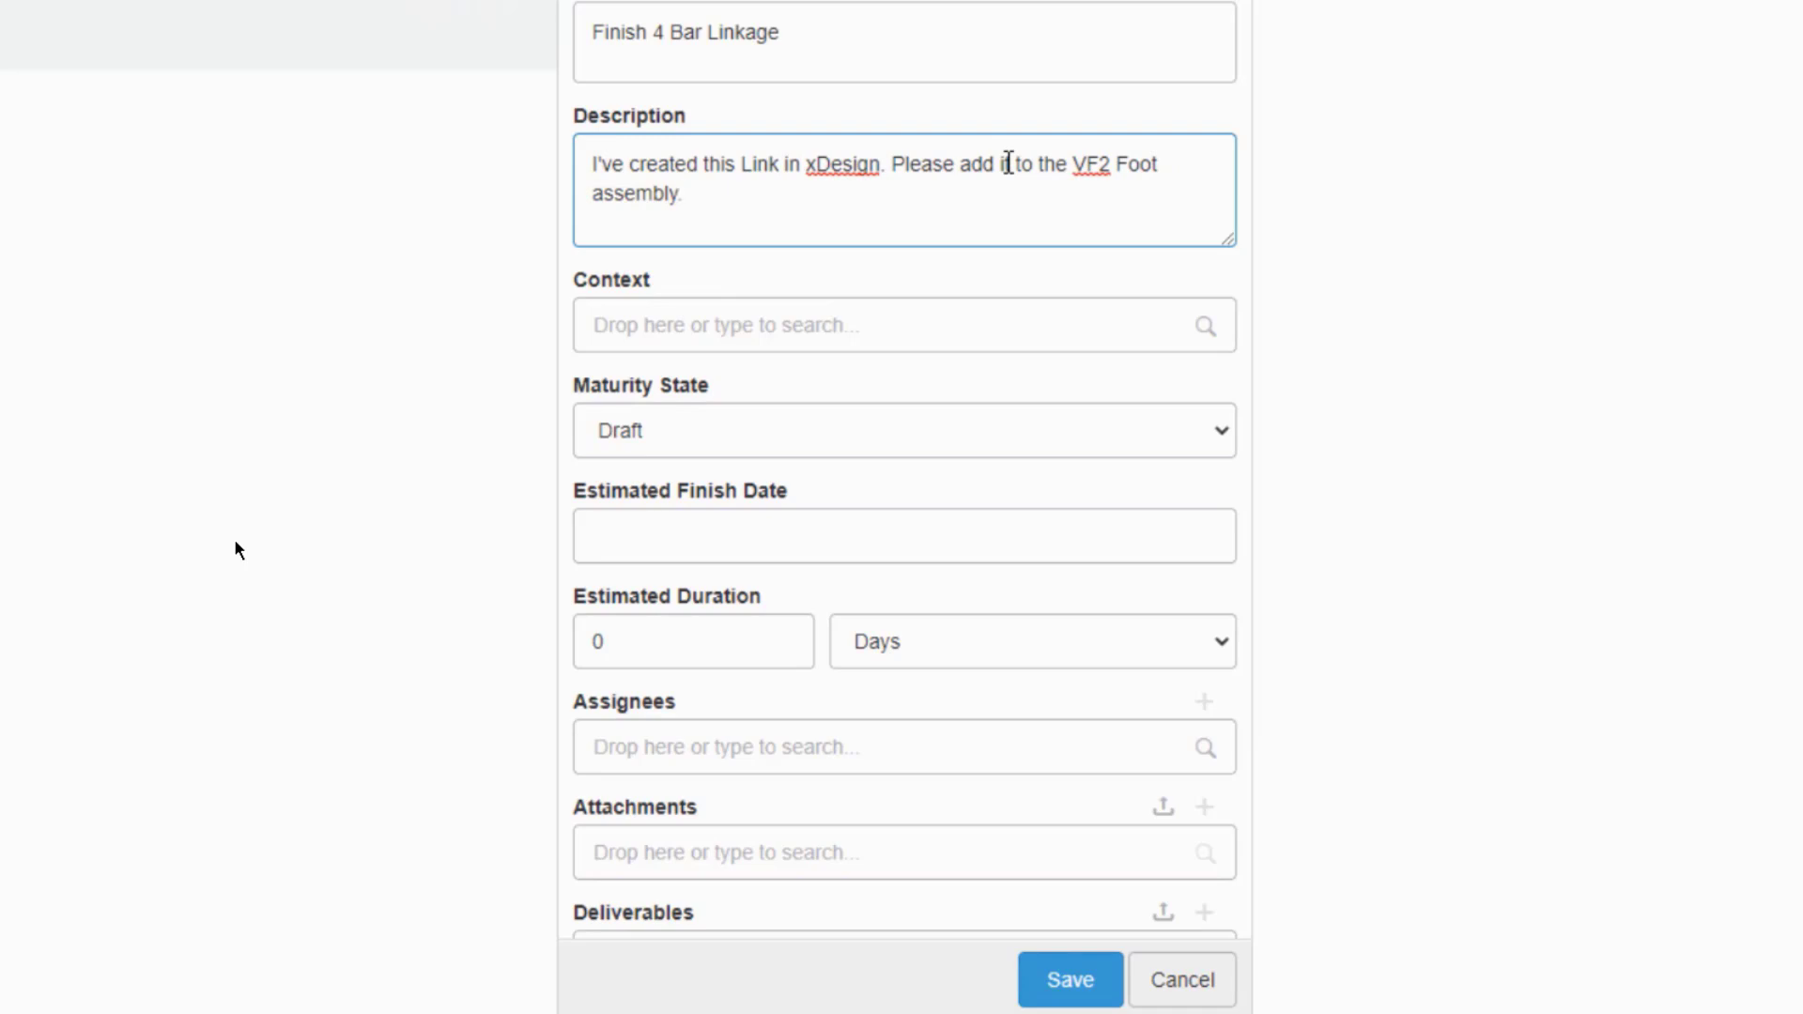
Set the task's context to Four Bar Linkage and its maturity state to To Do.
{"action": "left_click", "coordinate": [860, 327]}
{"action": "type", "text": "four"}
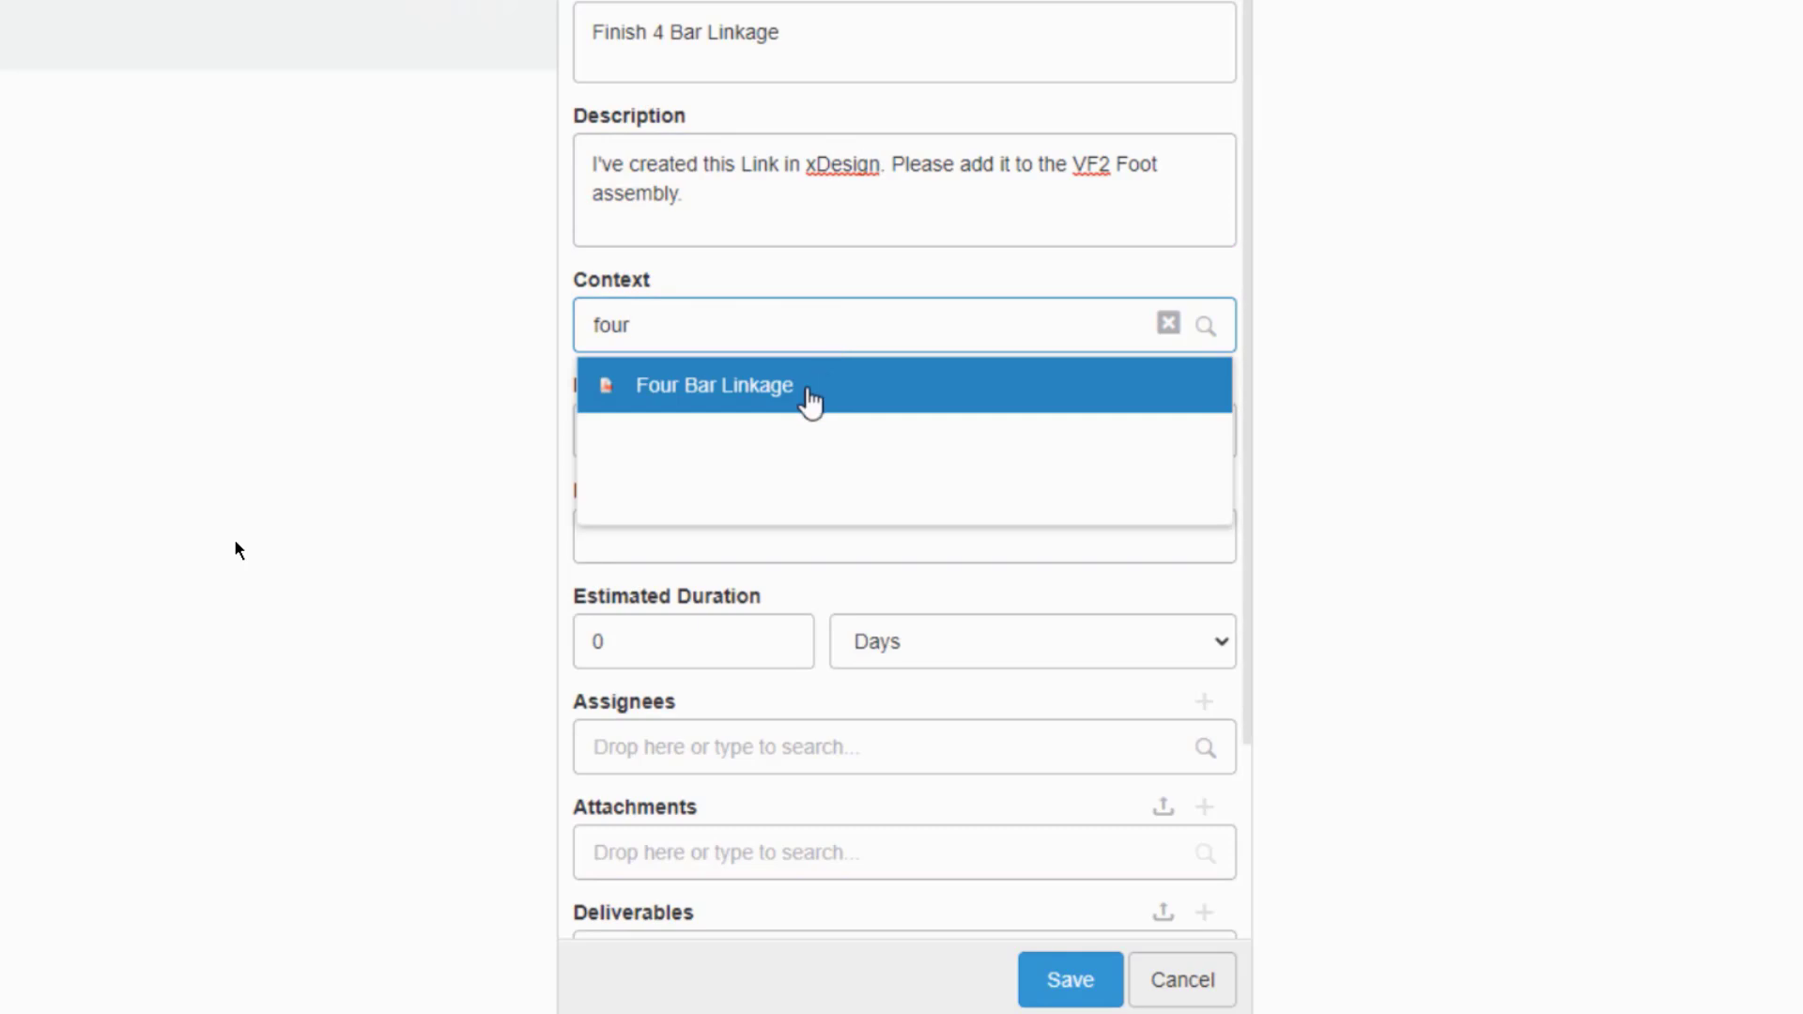
{"action": "left_click", "coordinate": [809, 397]}
{"action": "left_click", "coordinate": [798, 442]}
{"action": "left_click", "coordinate": [777, 512]}
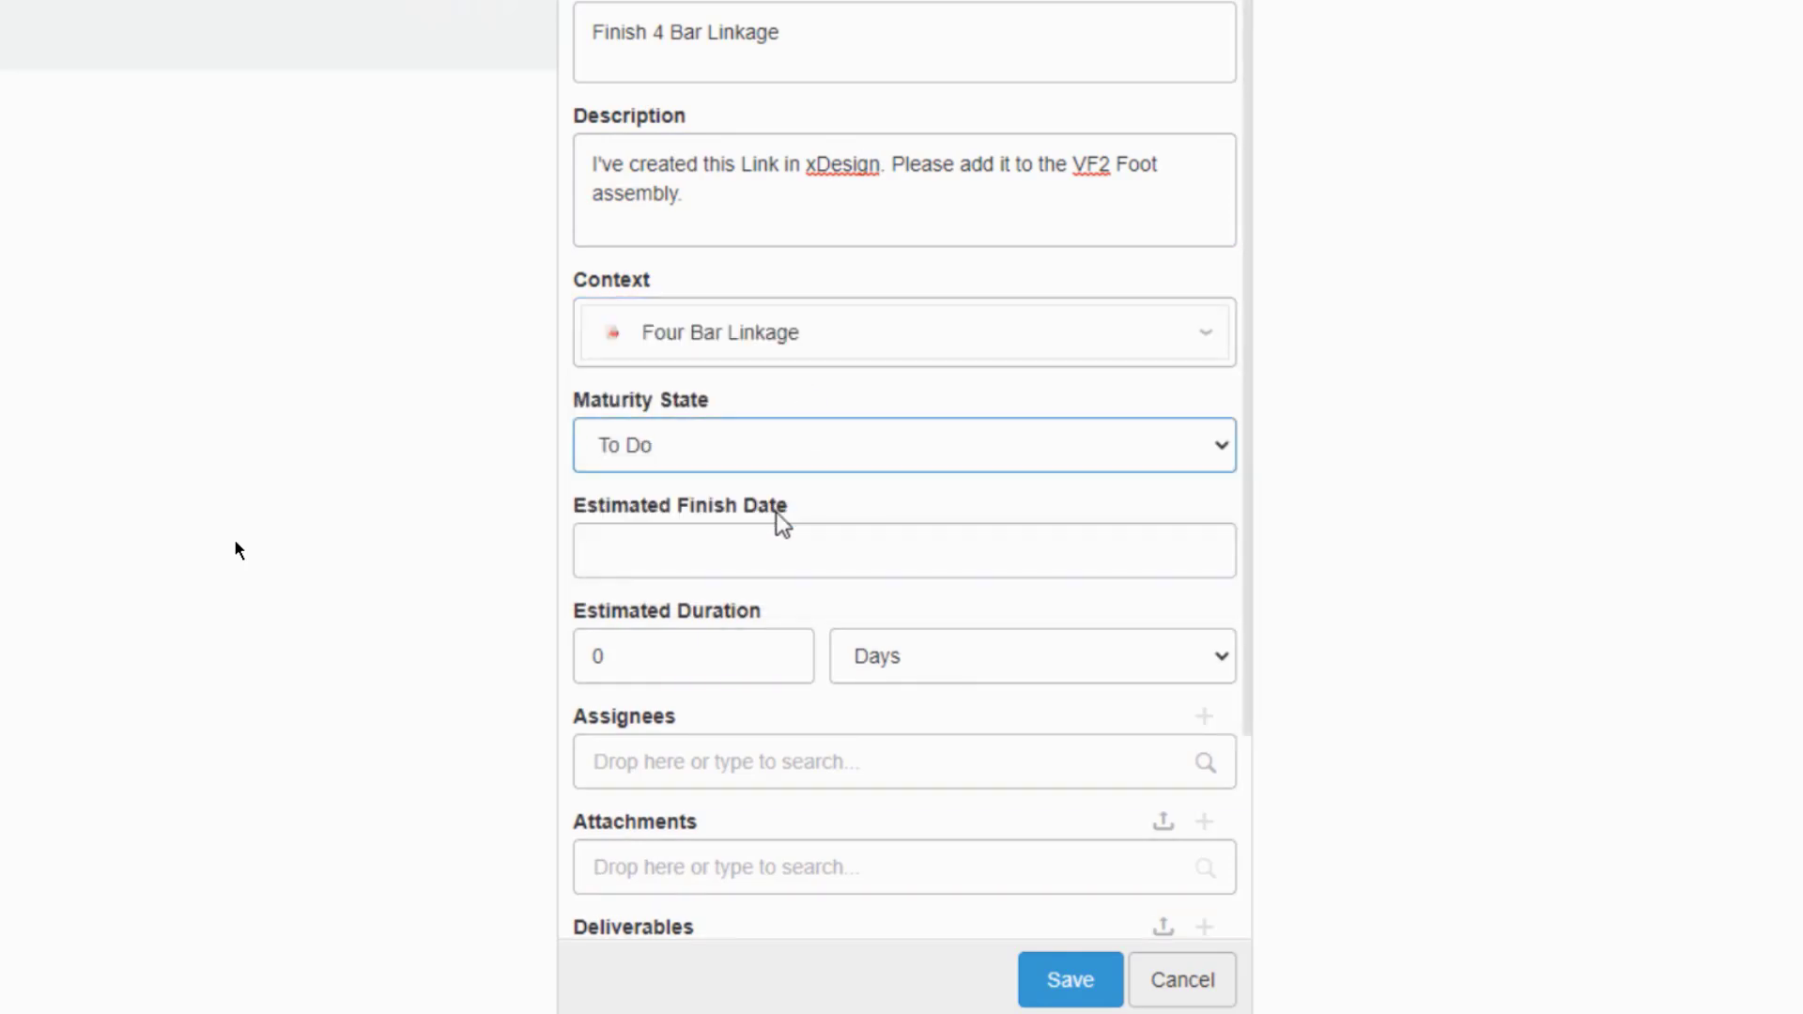
Set the task's estimated duration to 2 hours and add the engineer as its assignee.
{"action": "double_click", "coordinate": [736, 655]}
{"action": "type", "text": "2"}
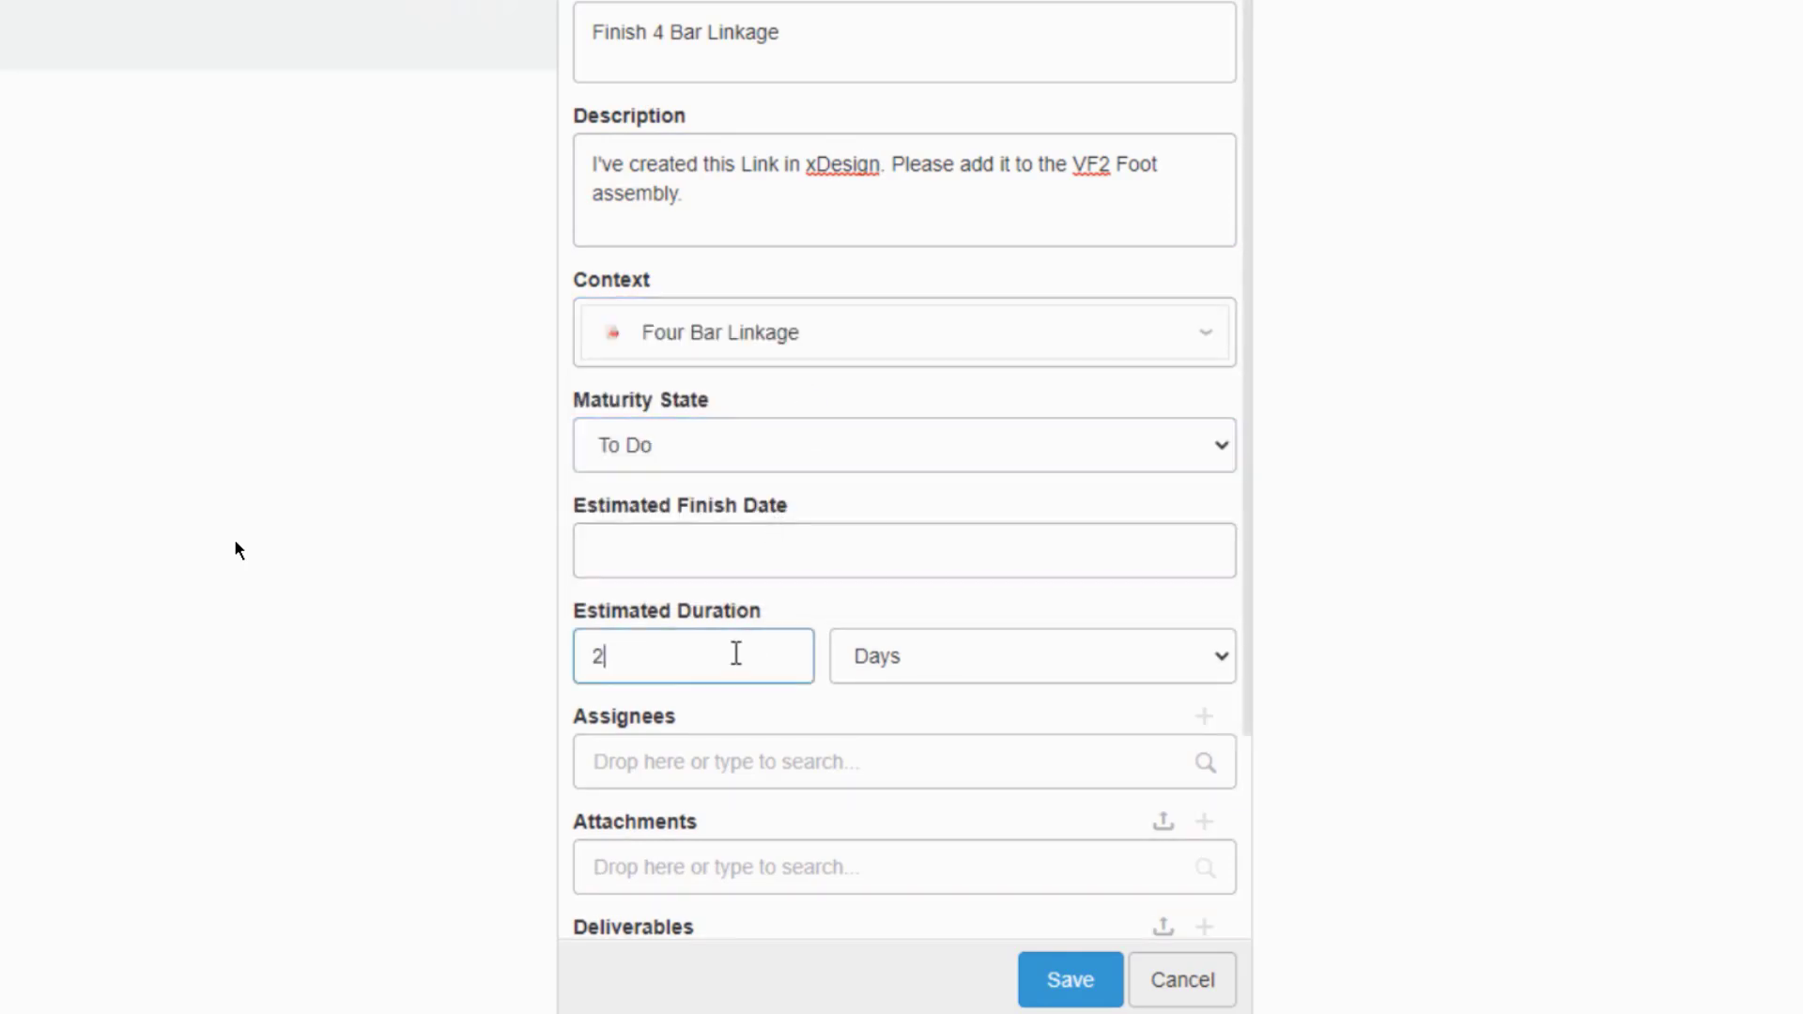
{"action": "left_click", "coordinate": [877, 656]}
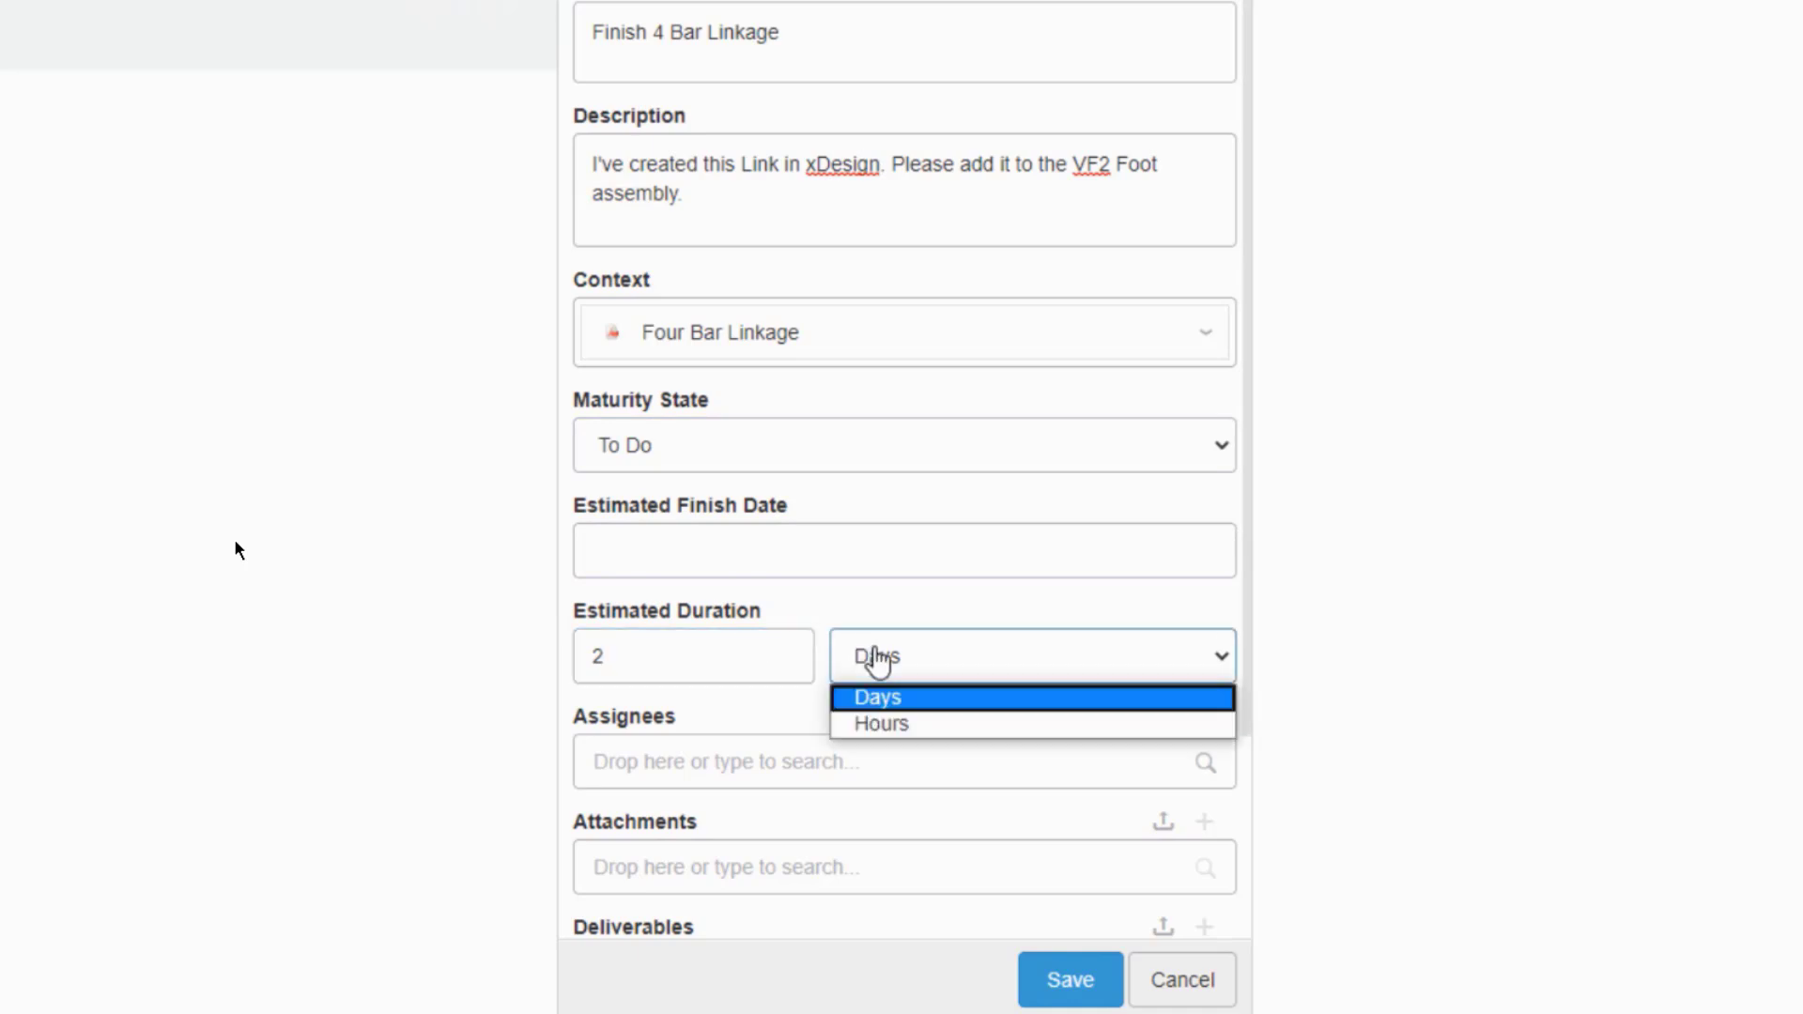
{"action": "left_click", "coordinate": [877, 736]}
{"action": "left_click", "coordinate": [861, 768]}
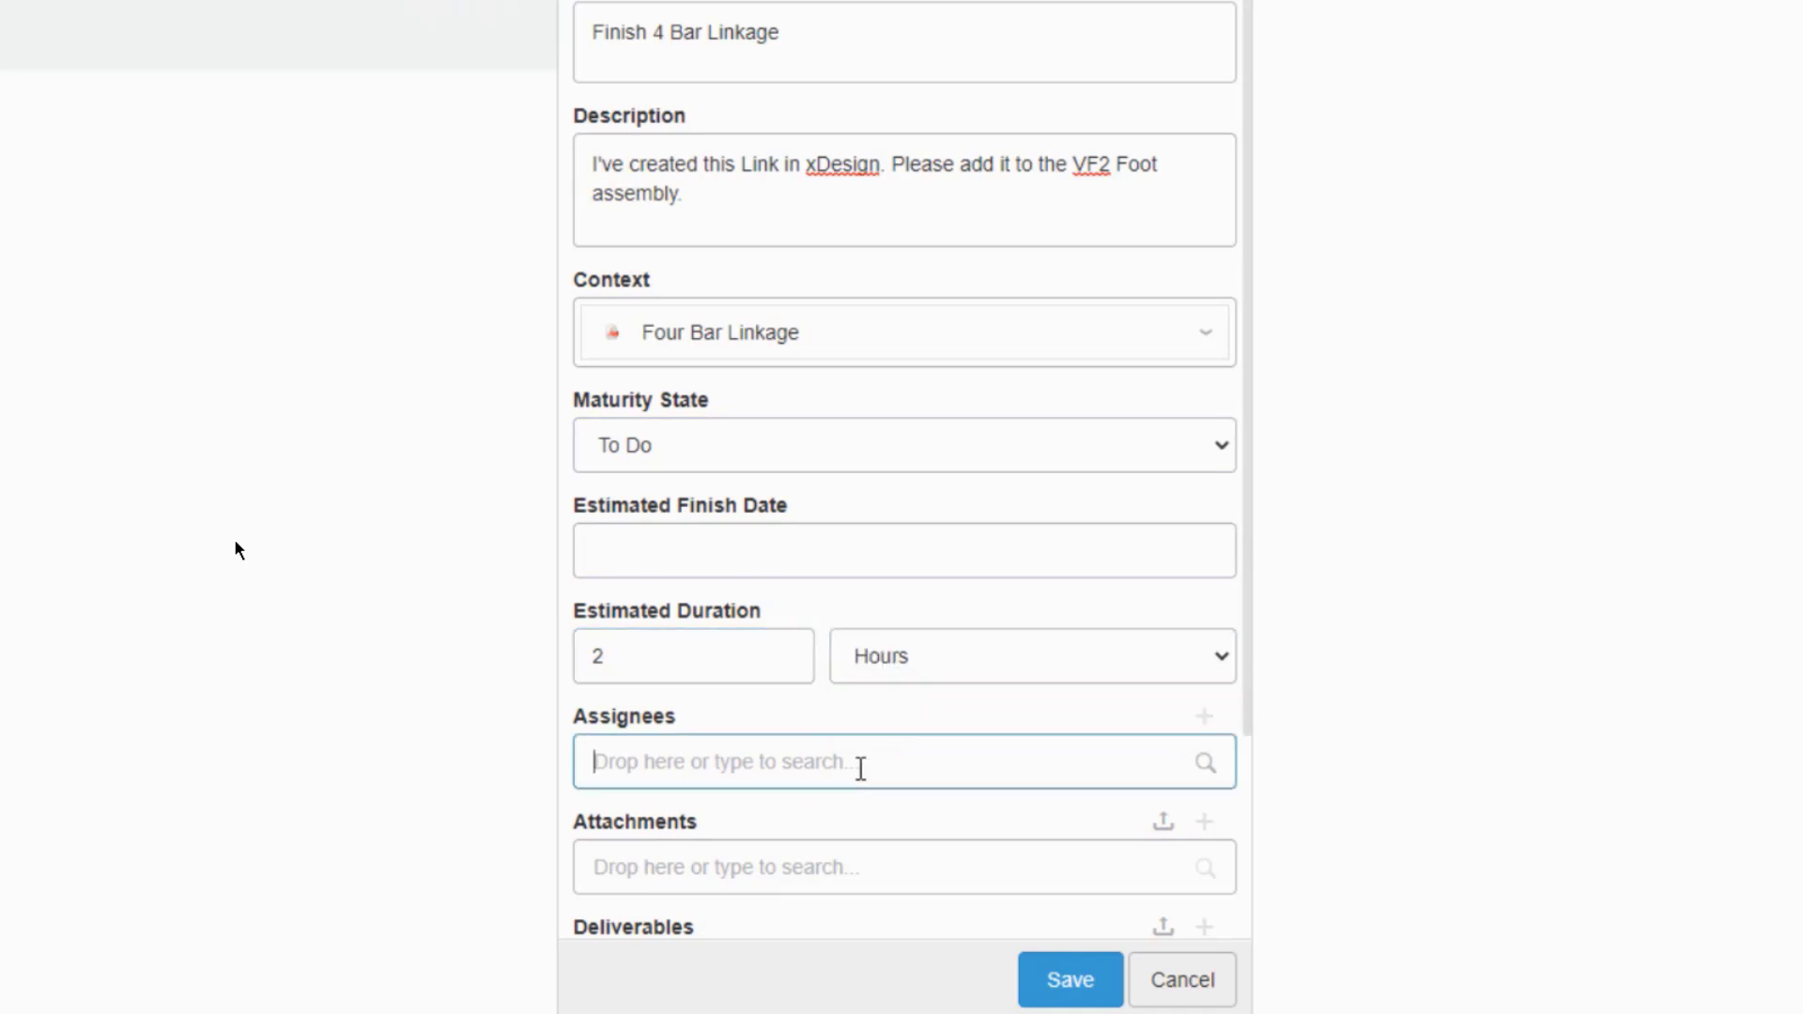
{"action": "type", "text": "Eric"}
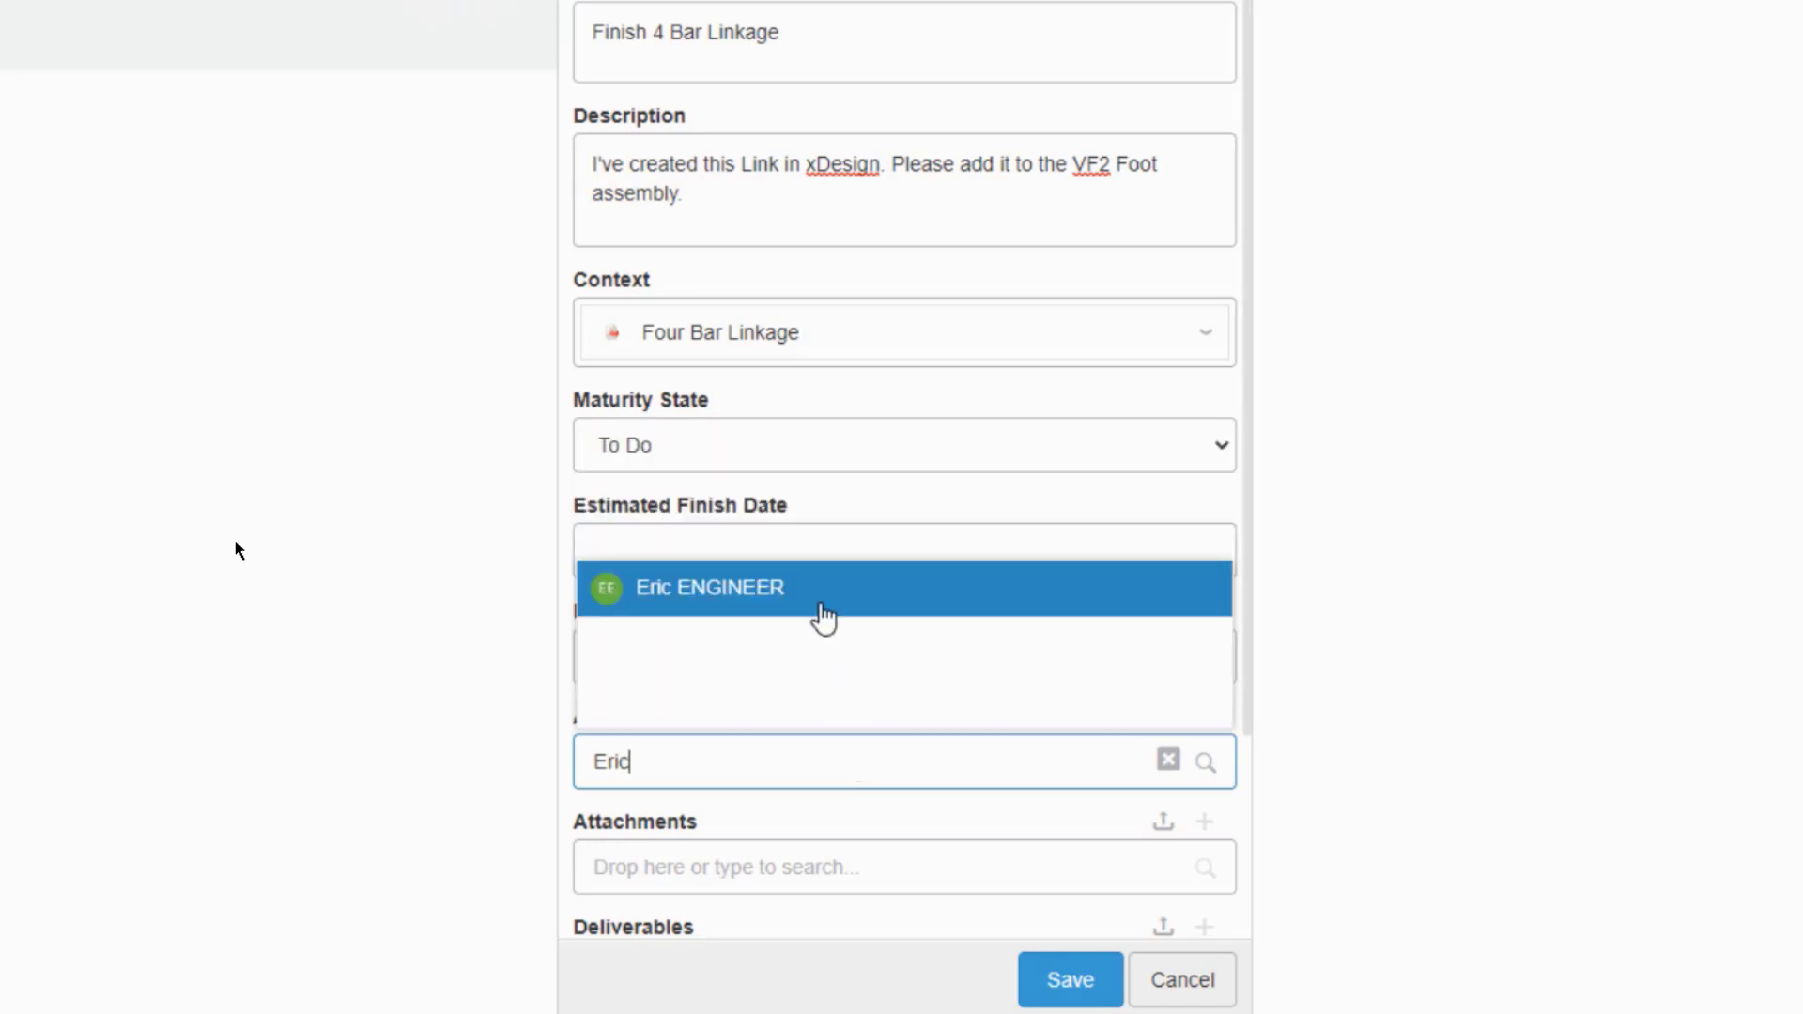
{"action": "left_click", "coordinate": [822, 601]}
Attach the VF2 Foot assembly and the Link part to the task and save it.
{"action": "scroll", "coordinate": [819, 599], "scroll_direction": "down", "scroll_amount": 3}
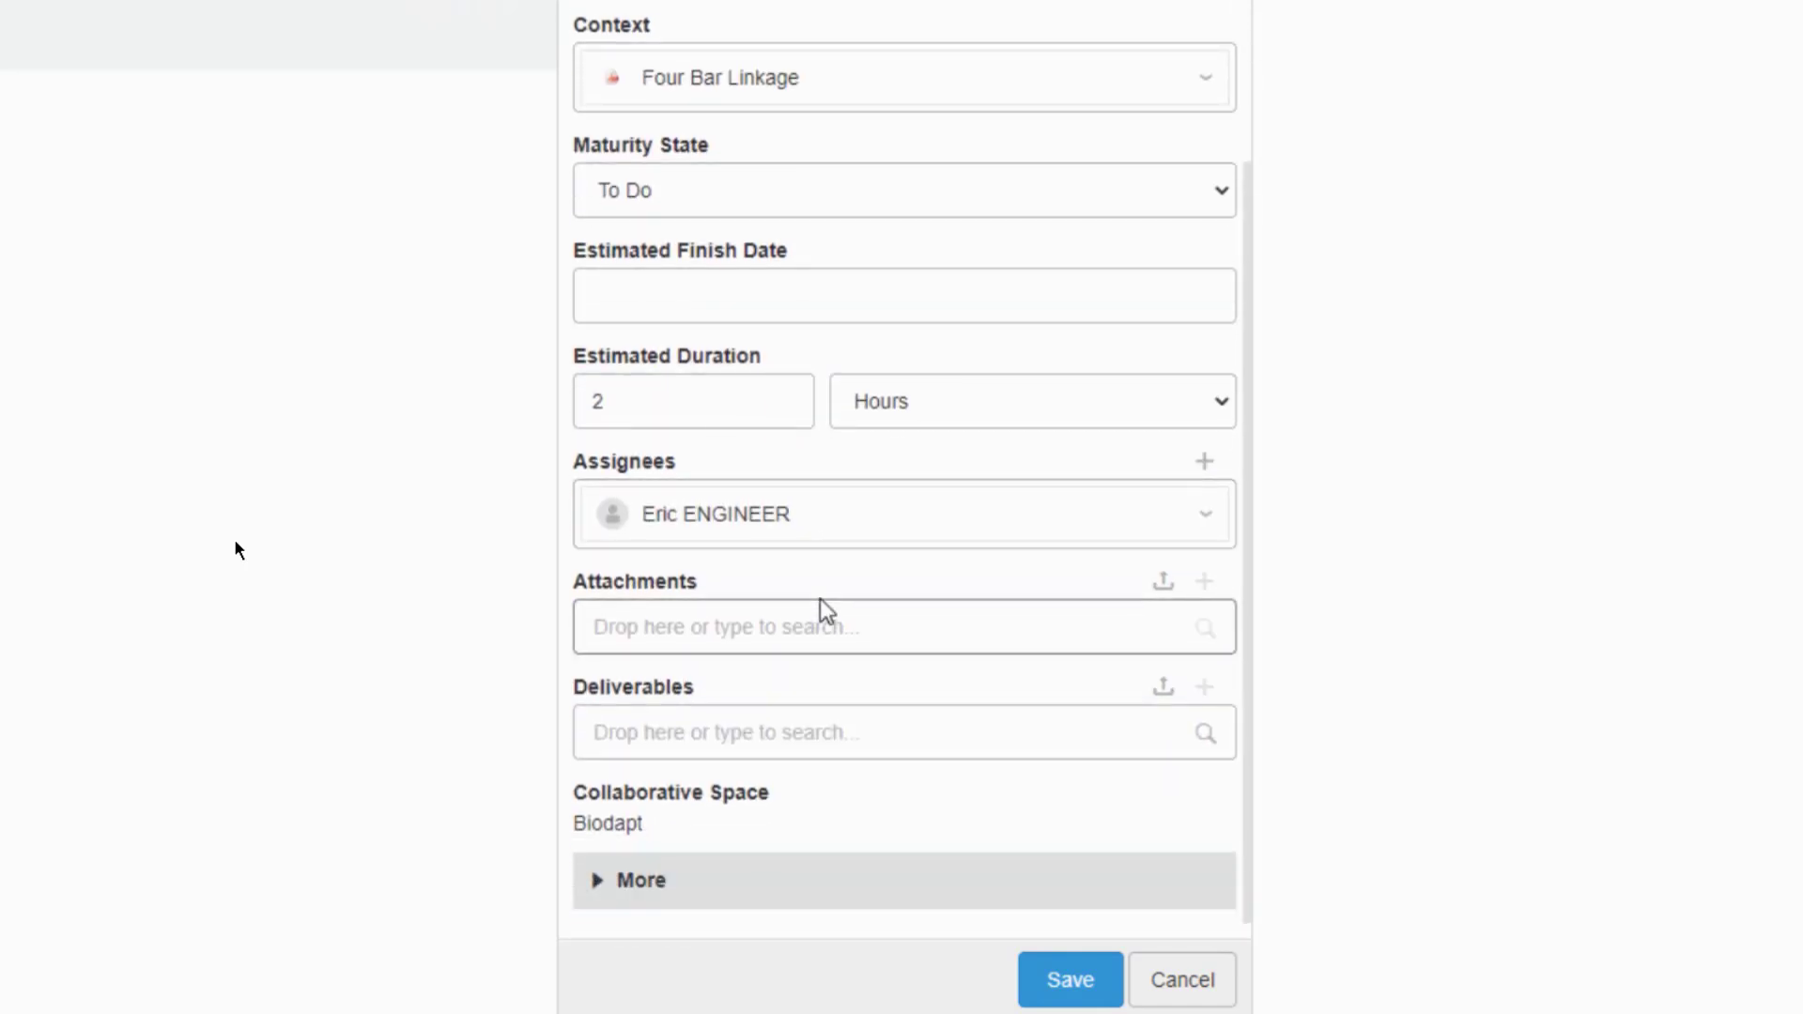
{"action": "left_click", "coordinate": [805, 622]}
{"action": "type", "text": "v"}
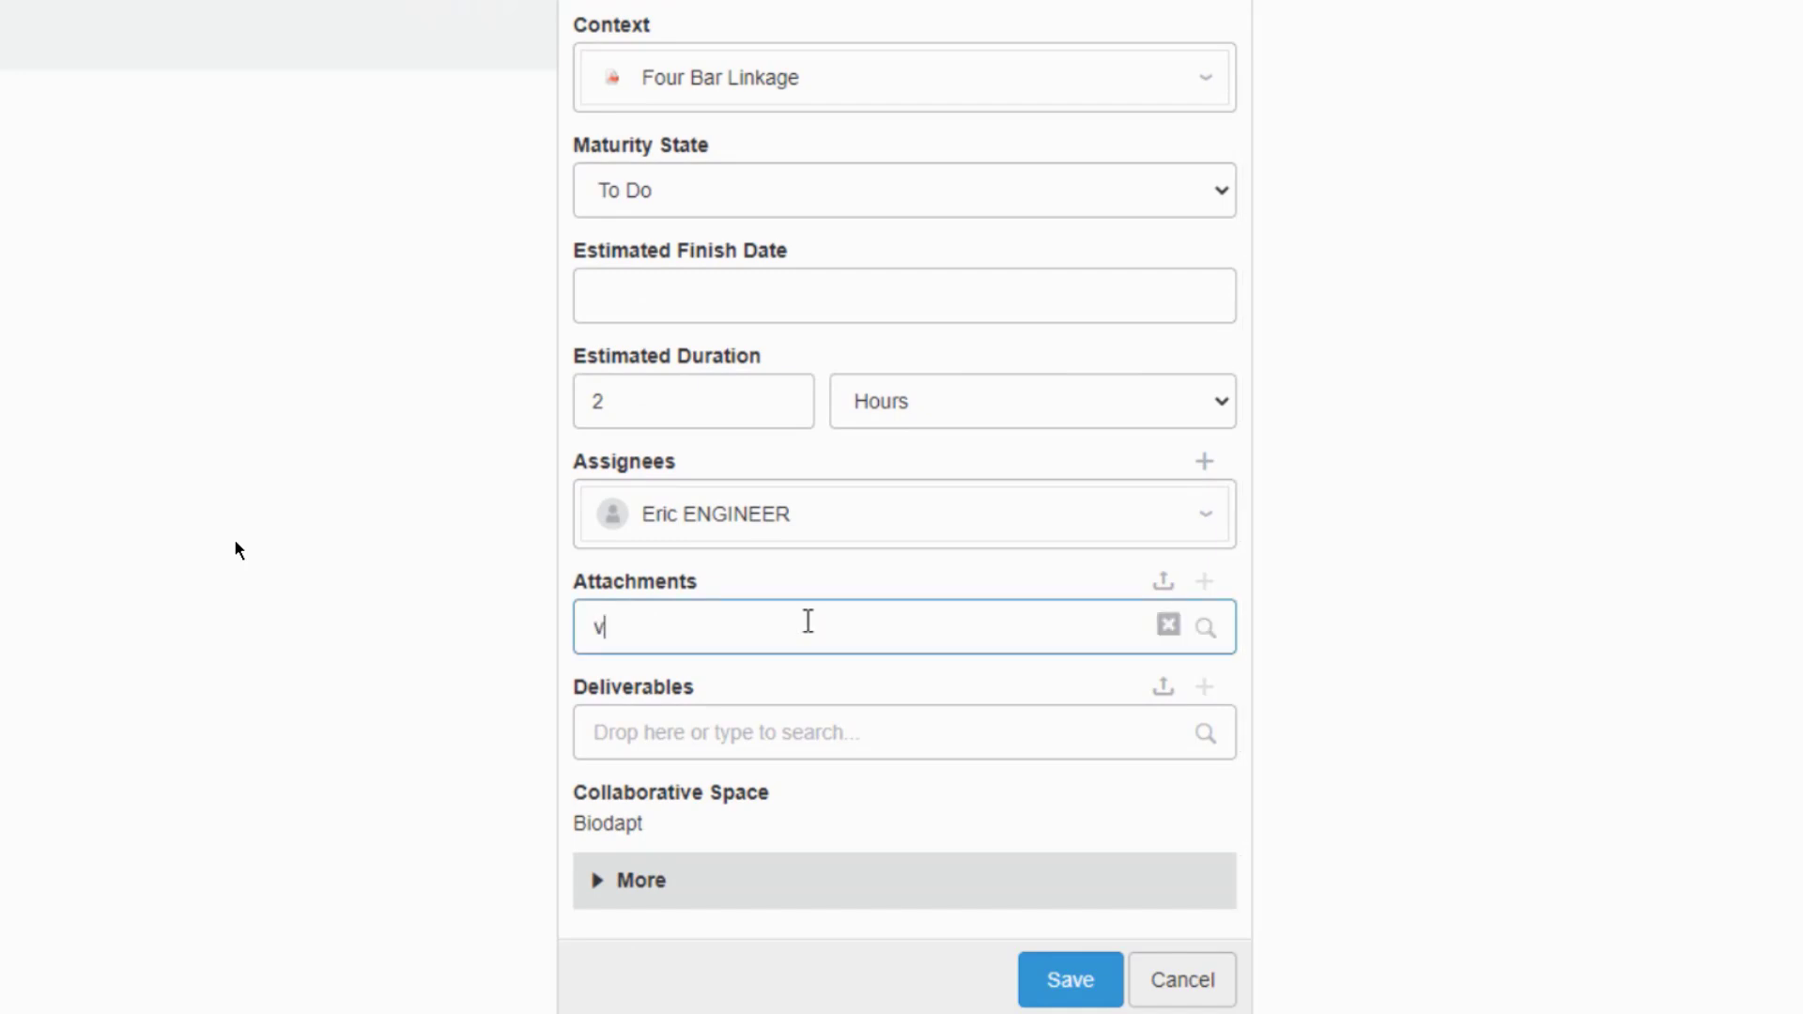
{"action": "type", "text": "f2"}
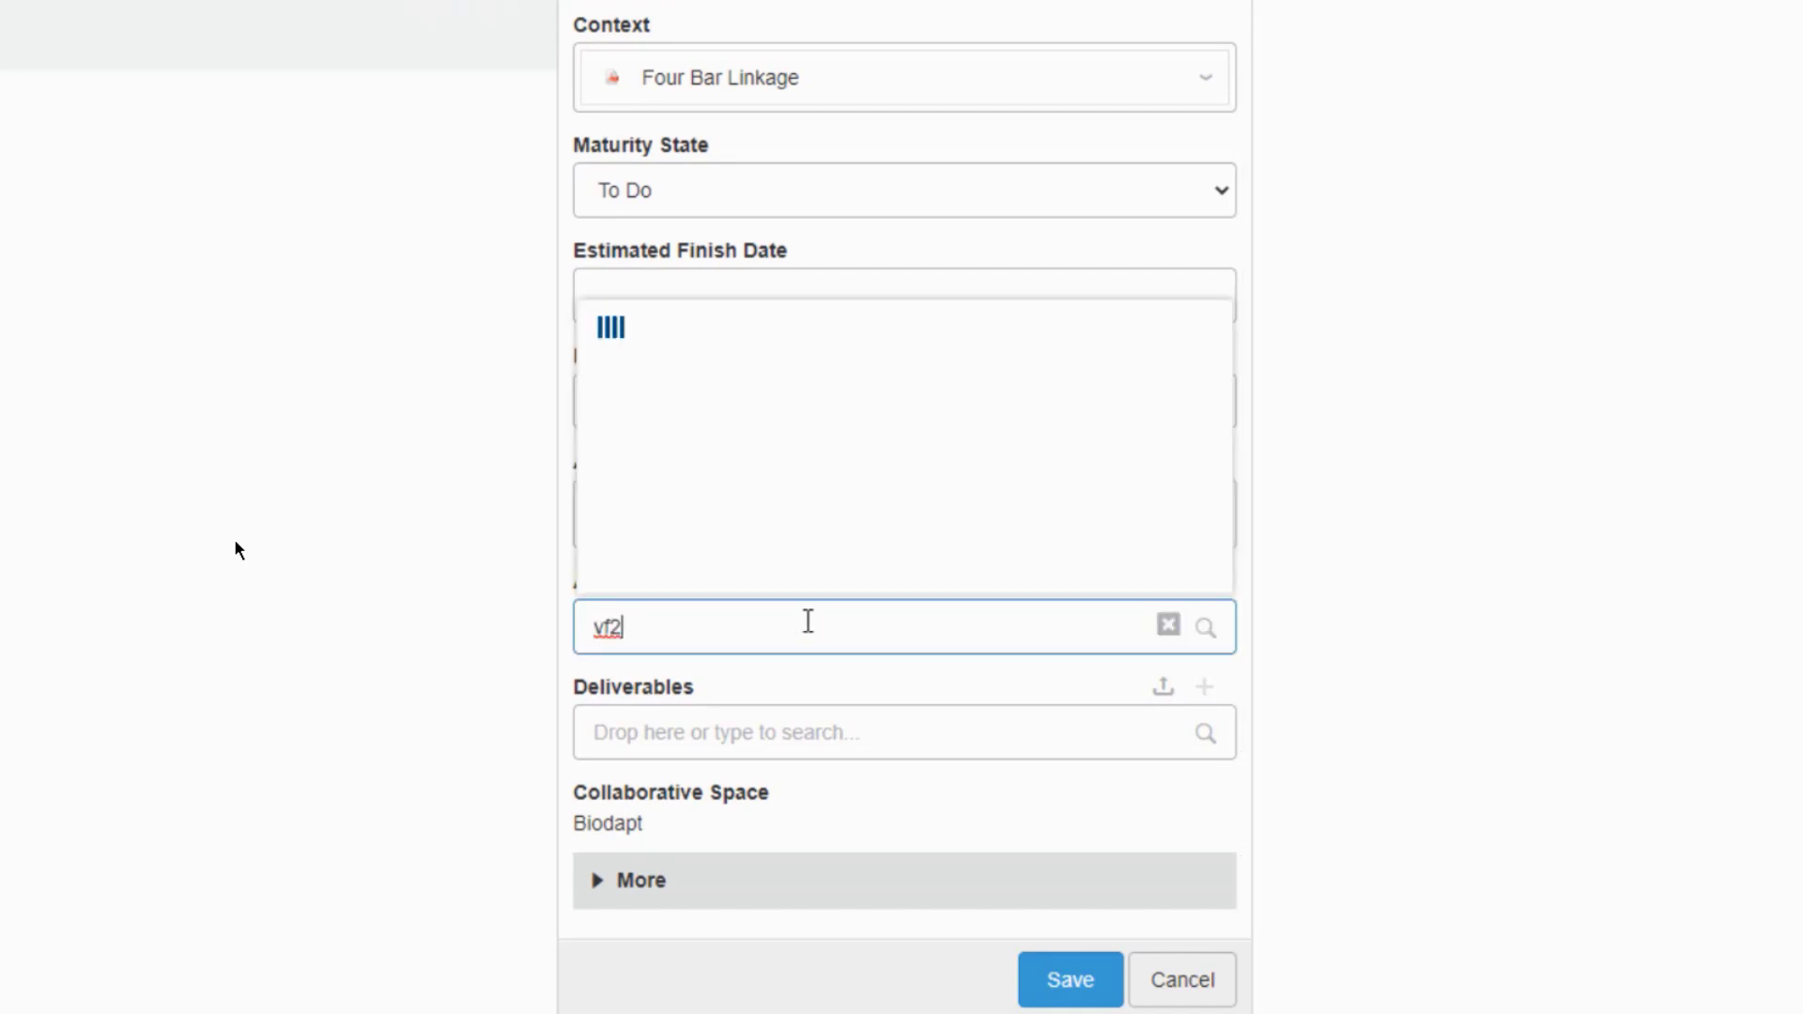
{"action": "left_click", "coordinate": [780, 386]}
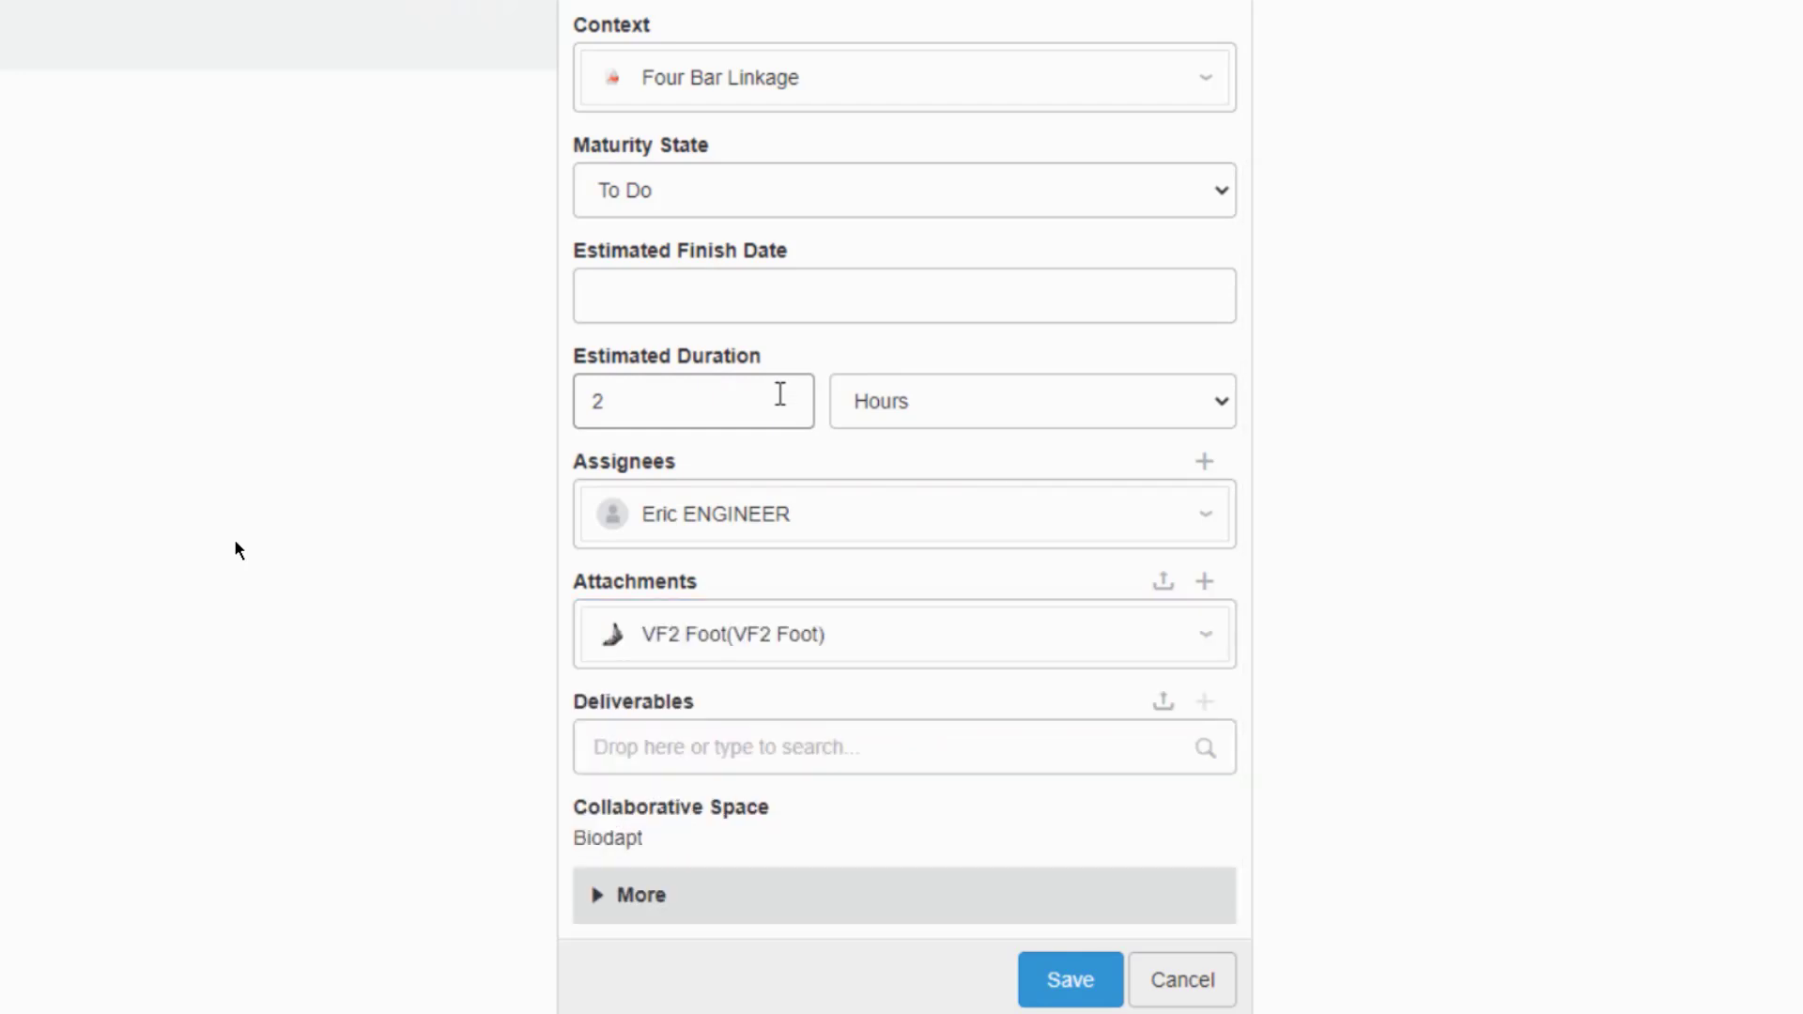
{"action": "left_click", "coordinate": [1196, 588]}
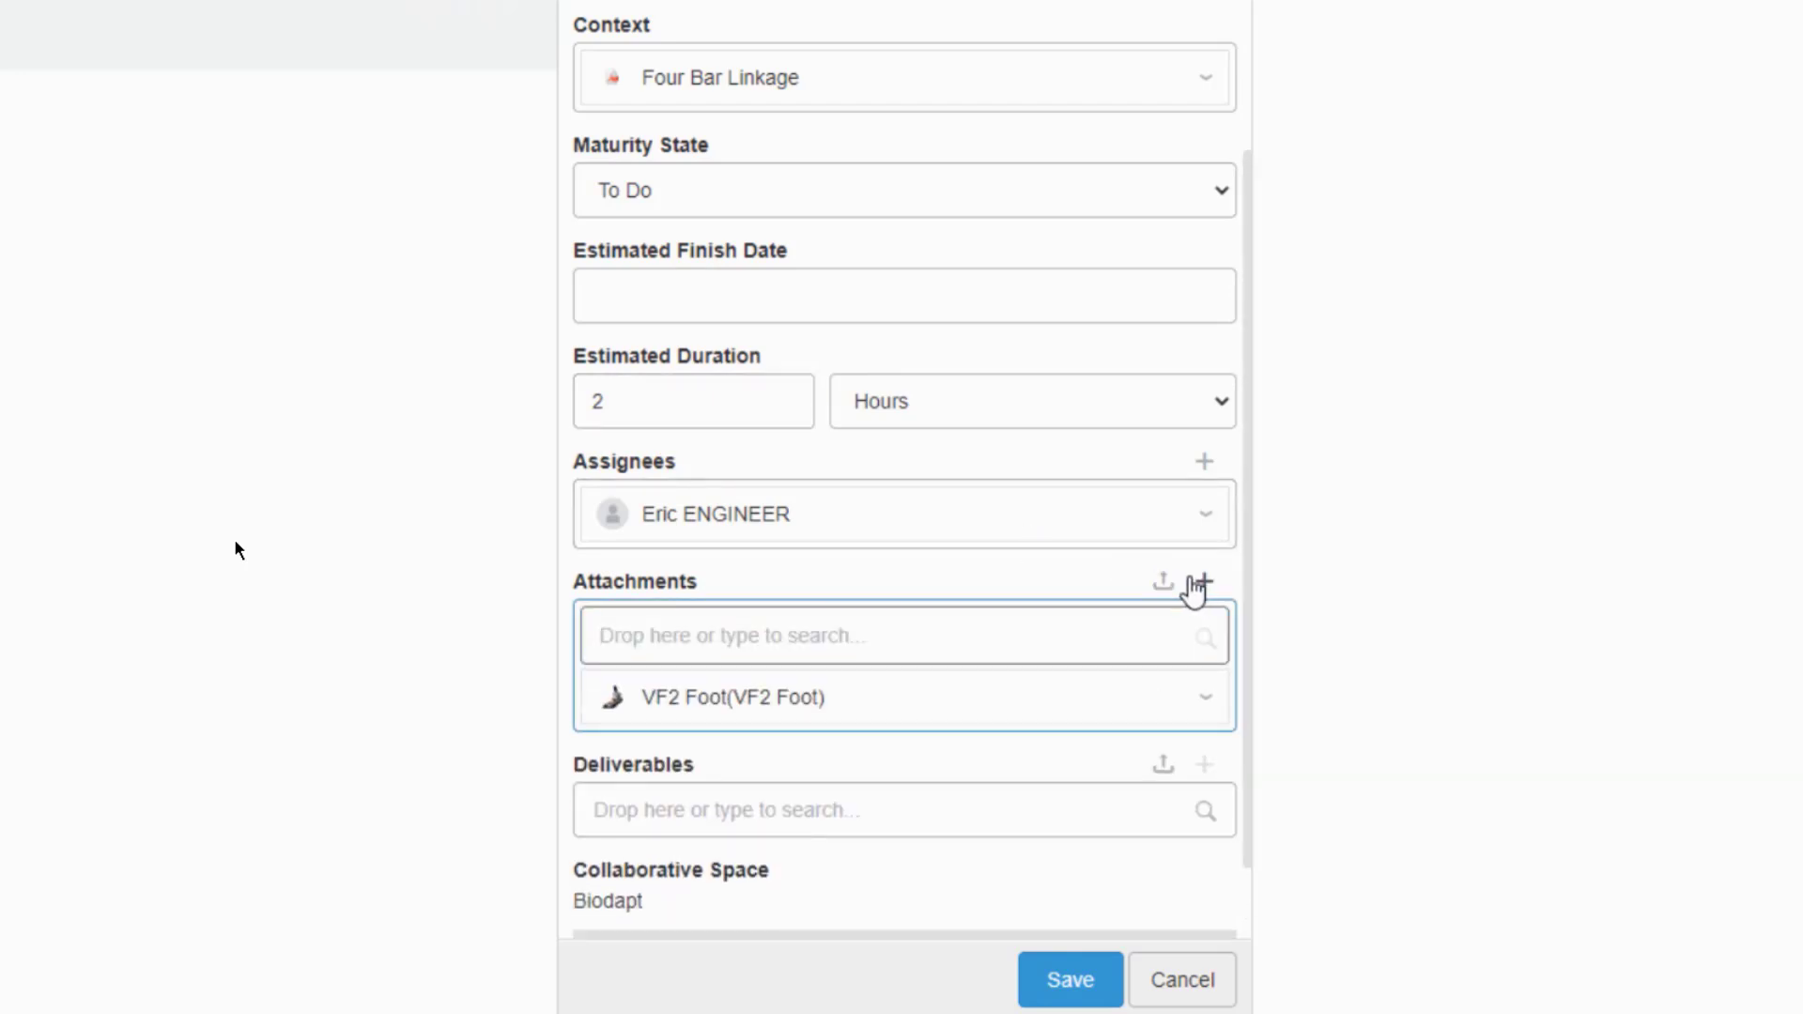
{"action": "type", "text": "link"}
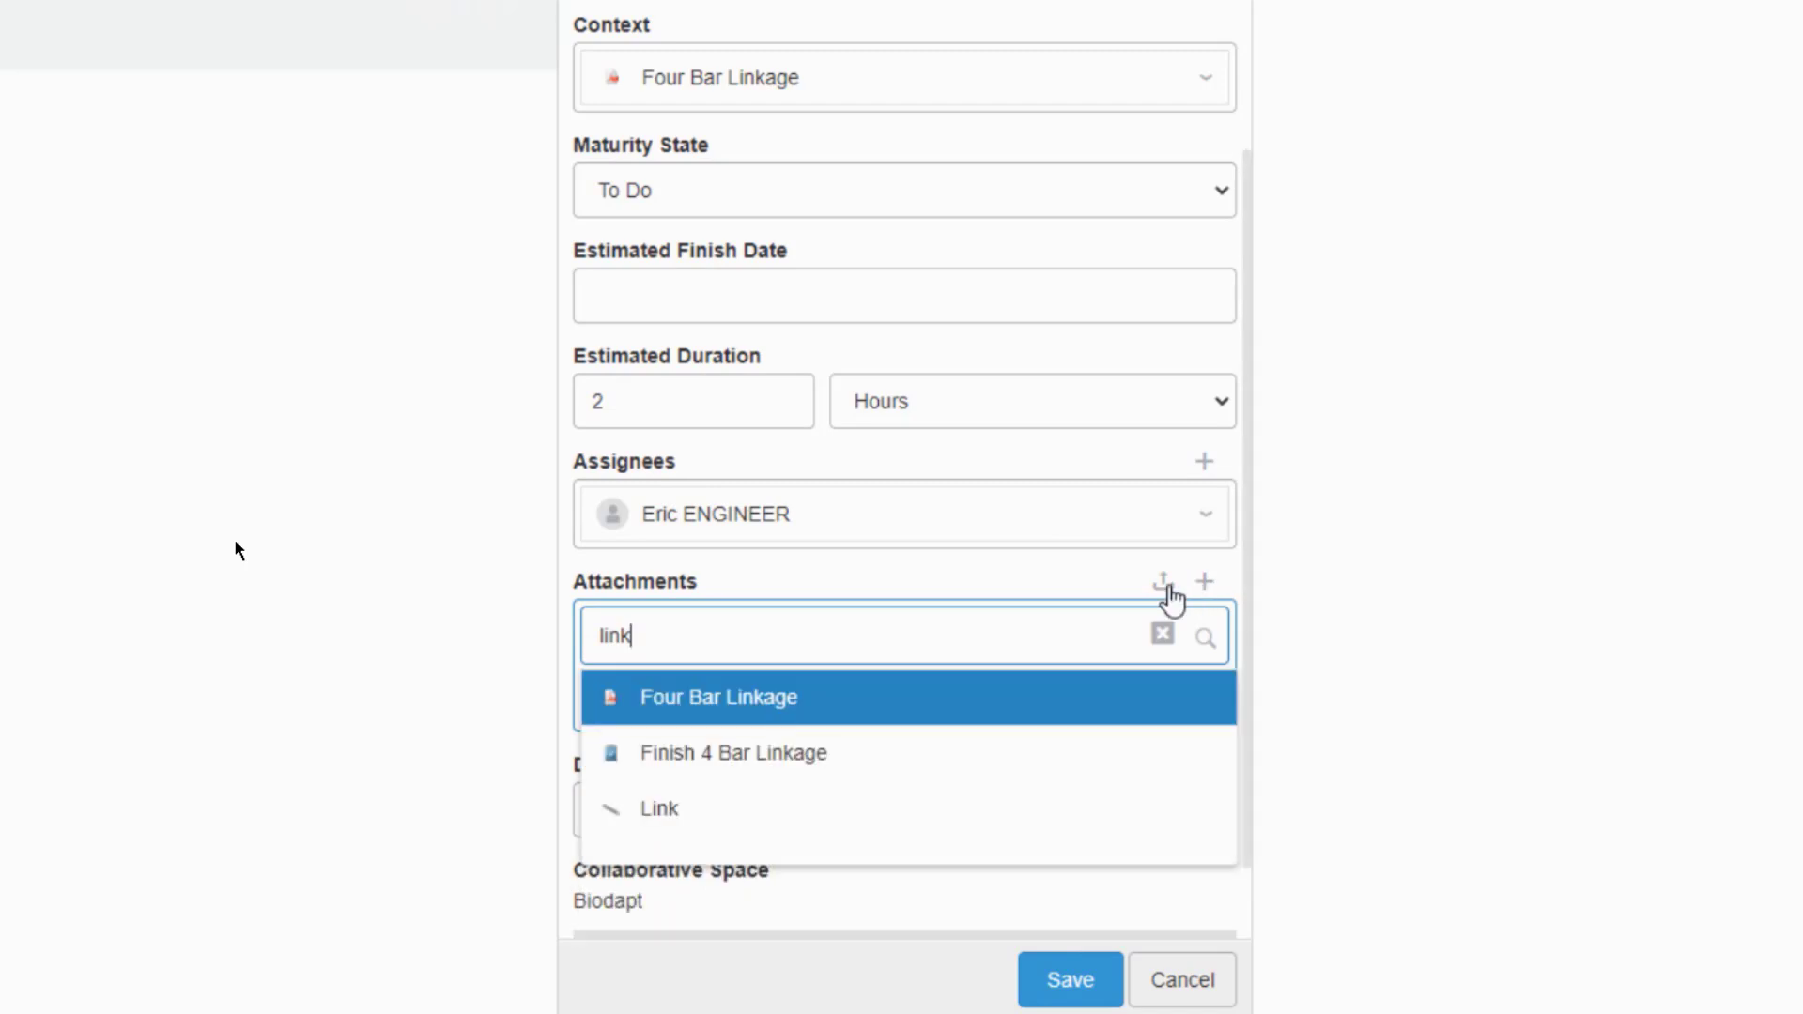
{"action": "left_click", "coordinate": [672, 809]}
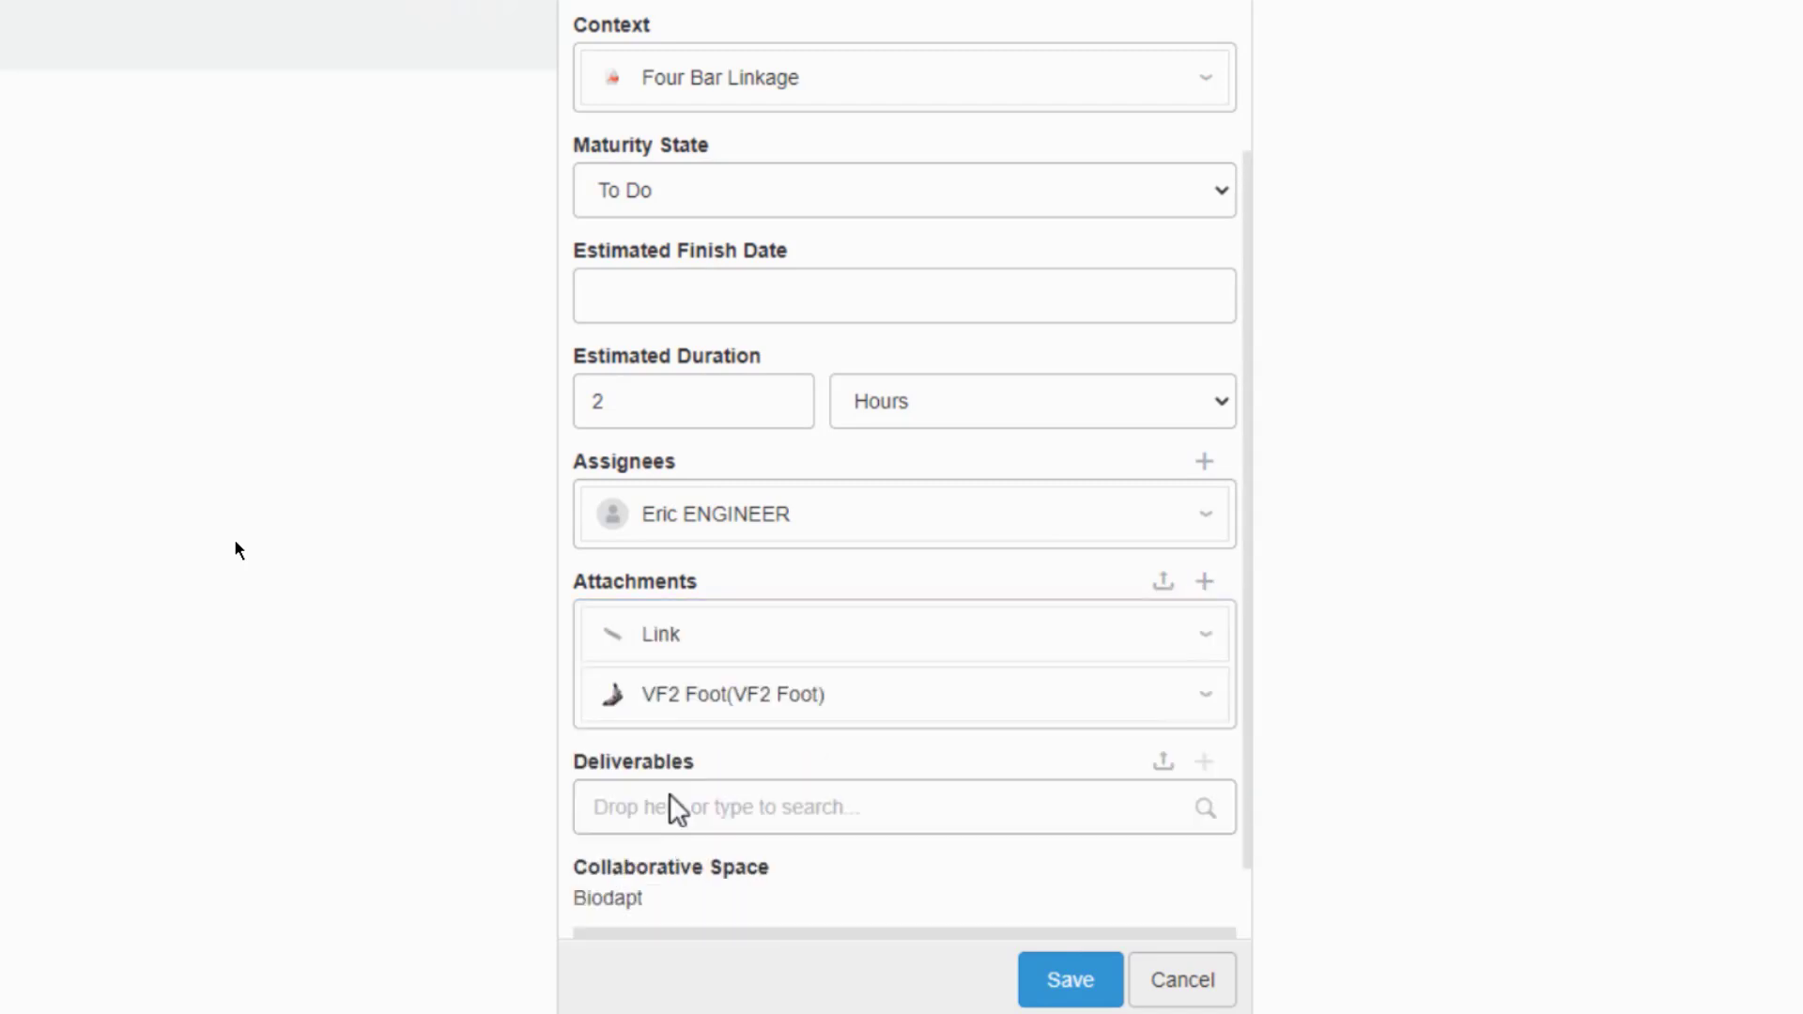
{"action": "left_click", "coordinate": [1062, 982]}
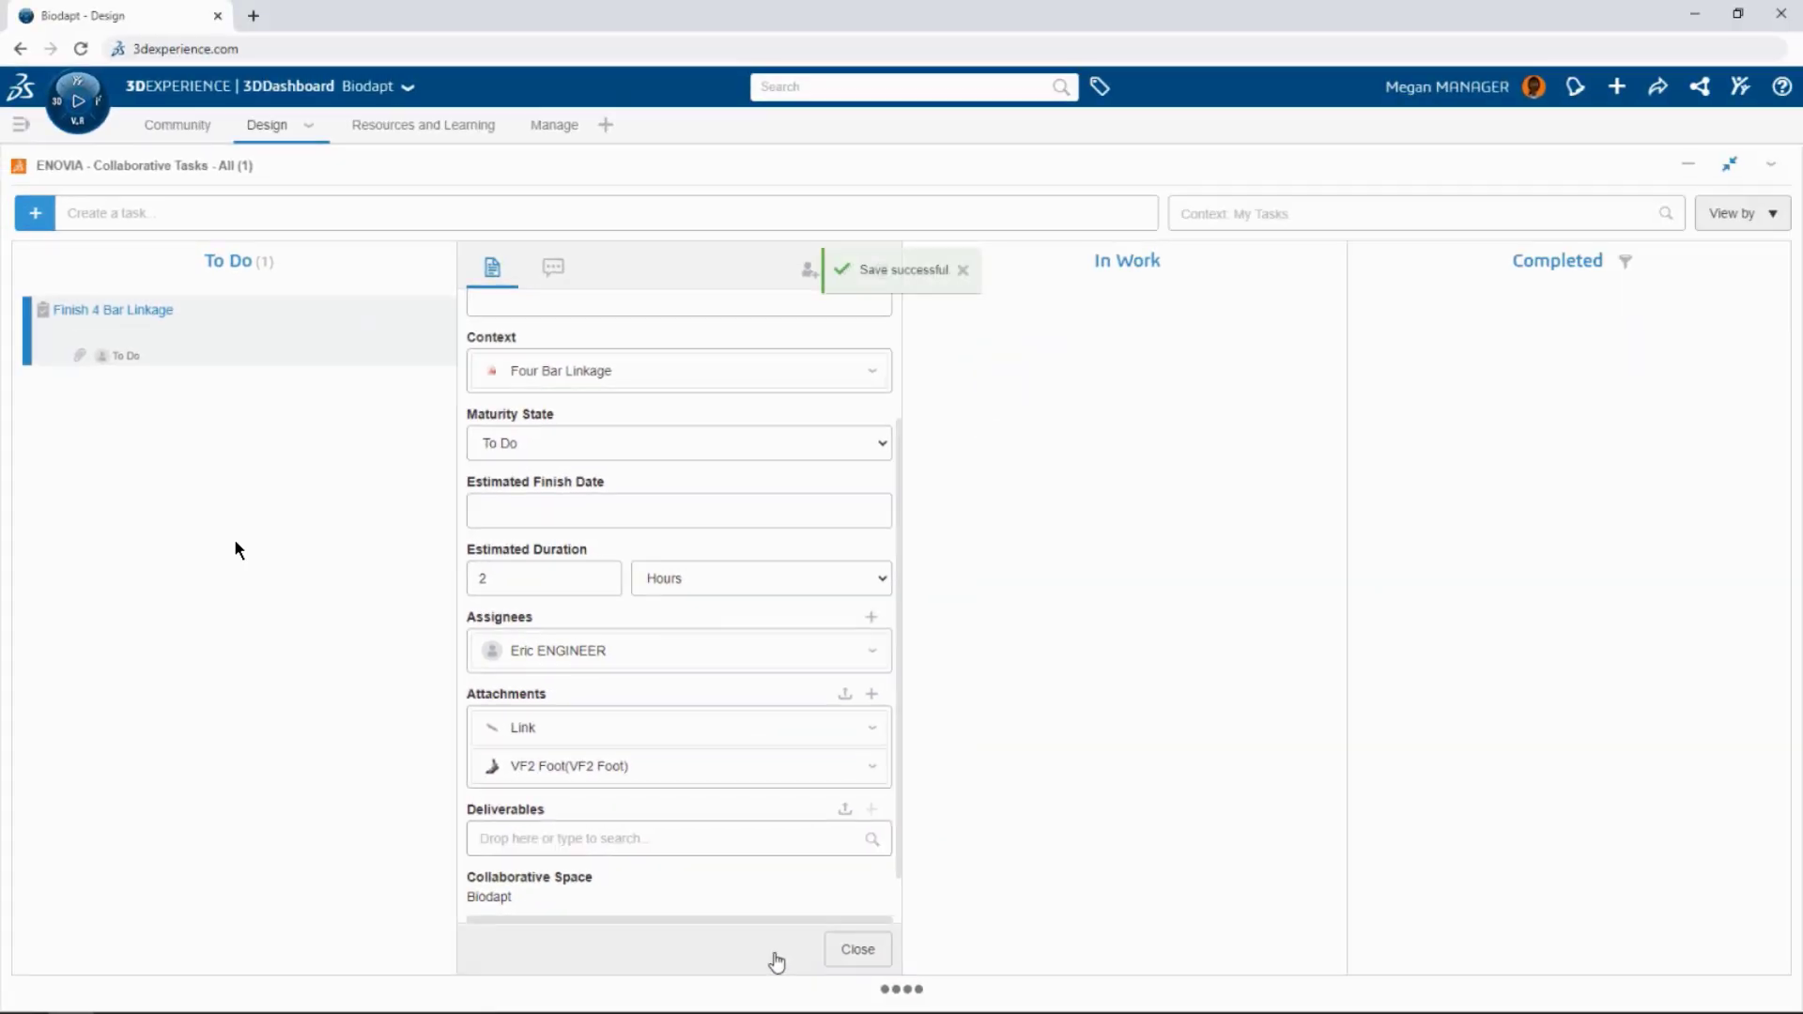
Create a task titled "Create Cover" described as "Please use xShape to create a cover for the VF2 foot that is lightweight, attractive and functional.".
{"action": "left_click", "coordinate": [210, 216]}
{"action": "type", "text": "Create Cover"}
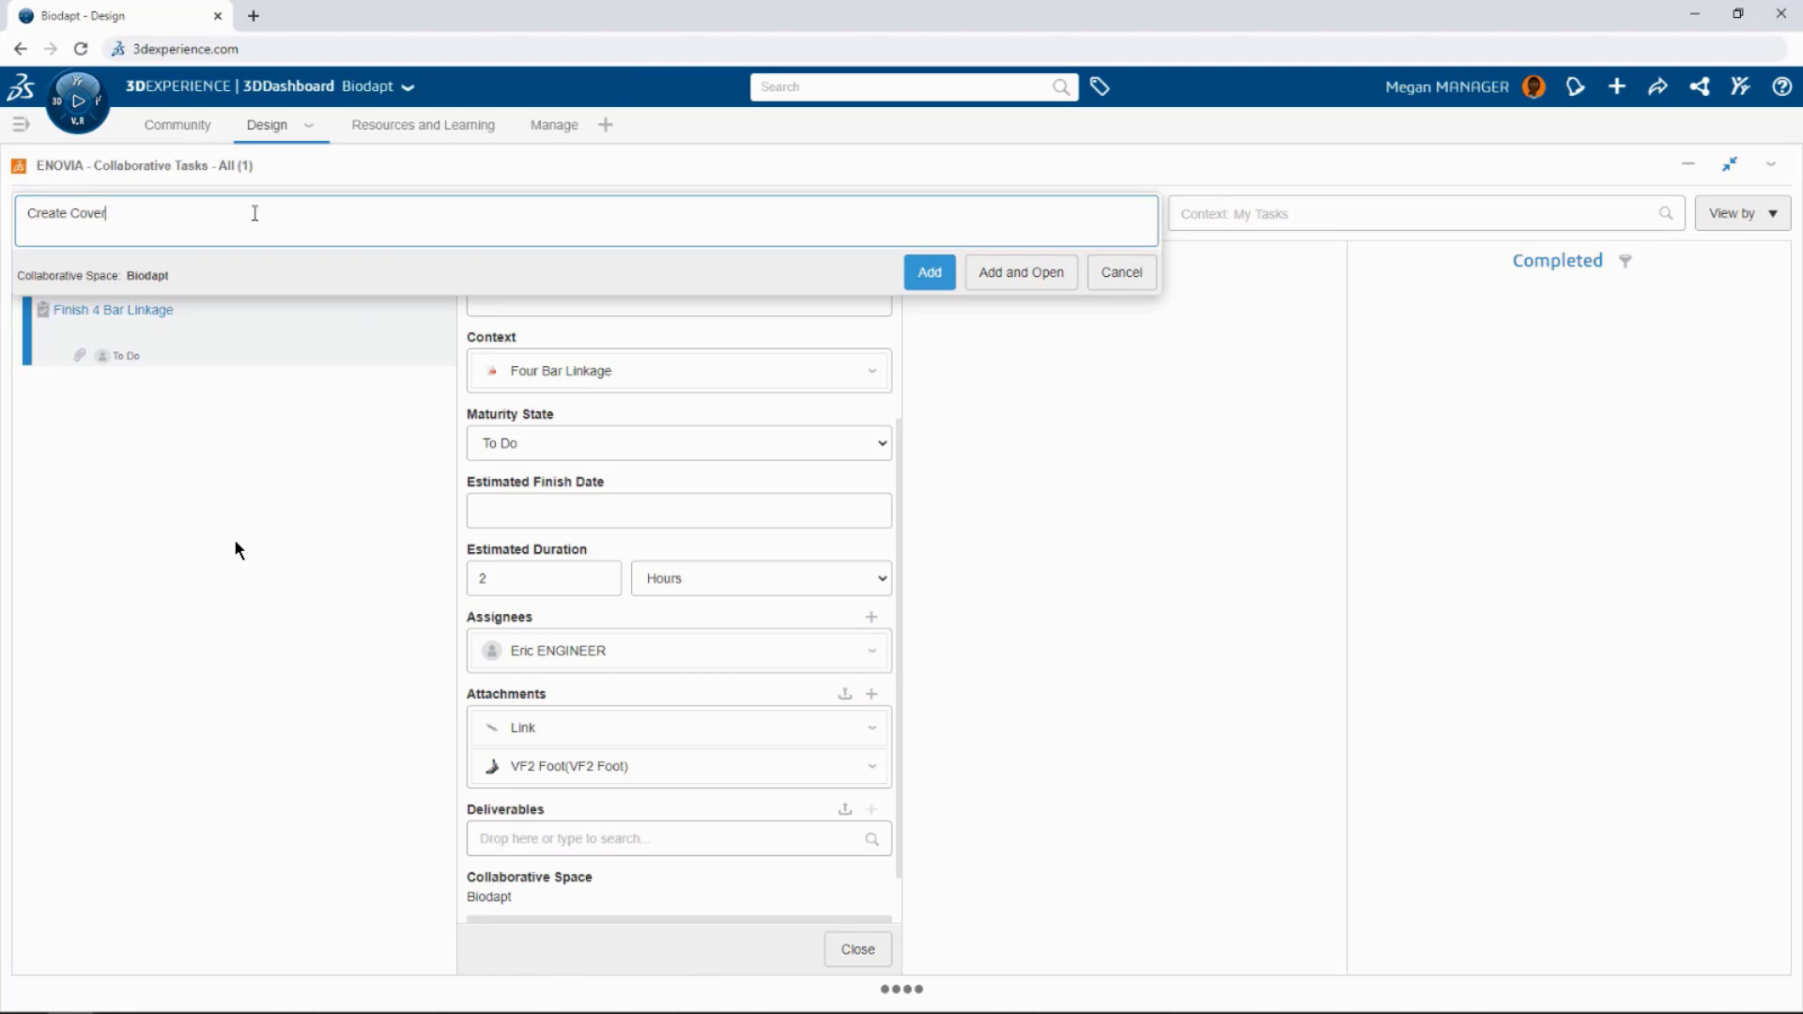
{"action": "left_click", "coordinate": [976, 271]}
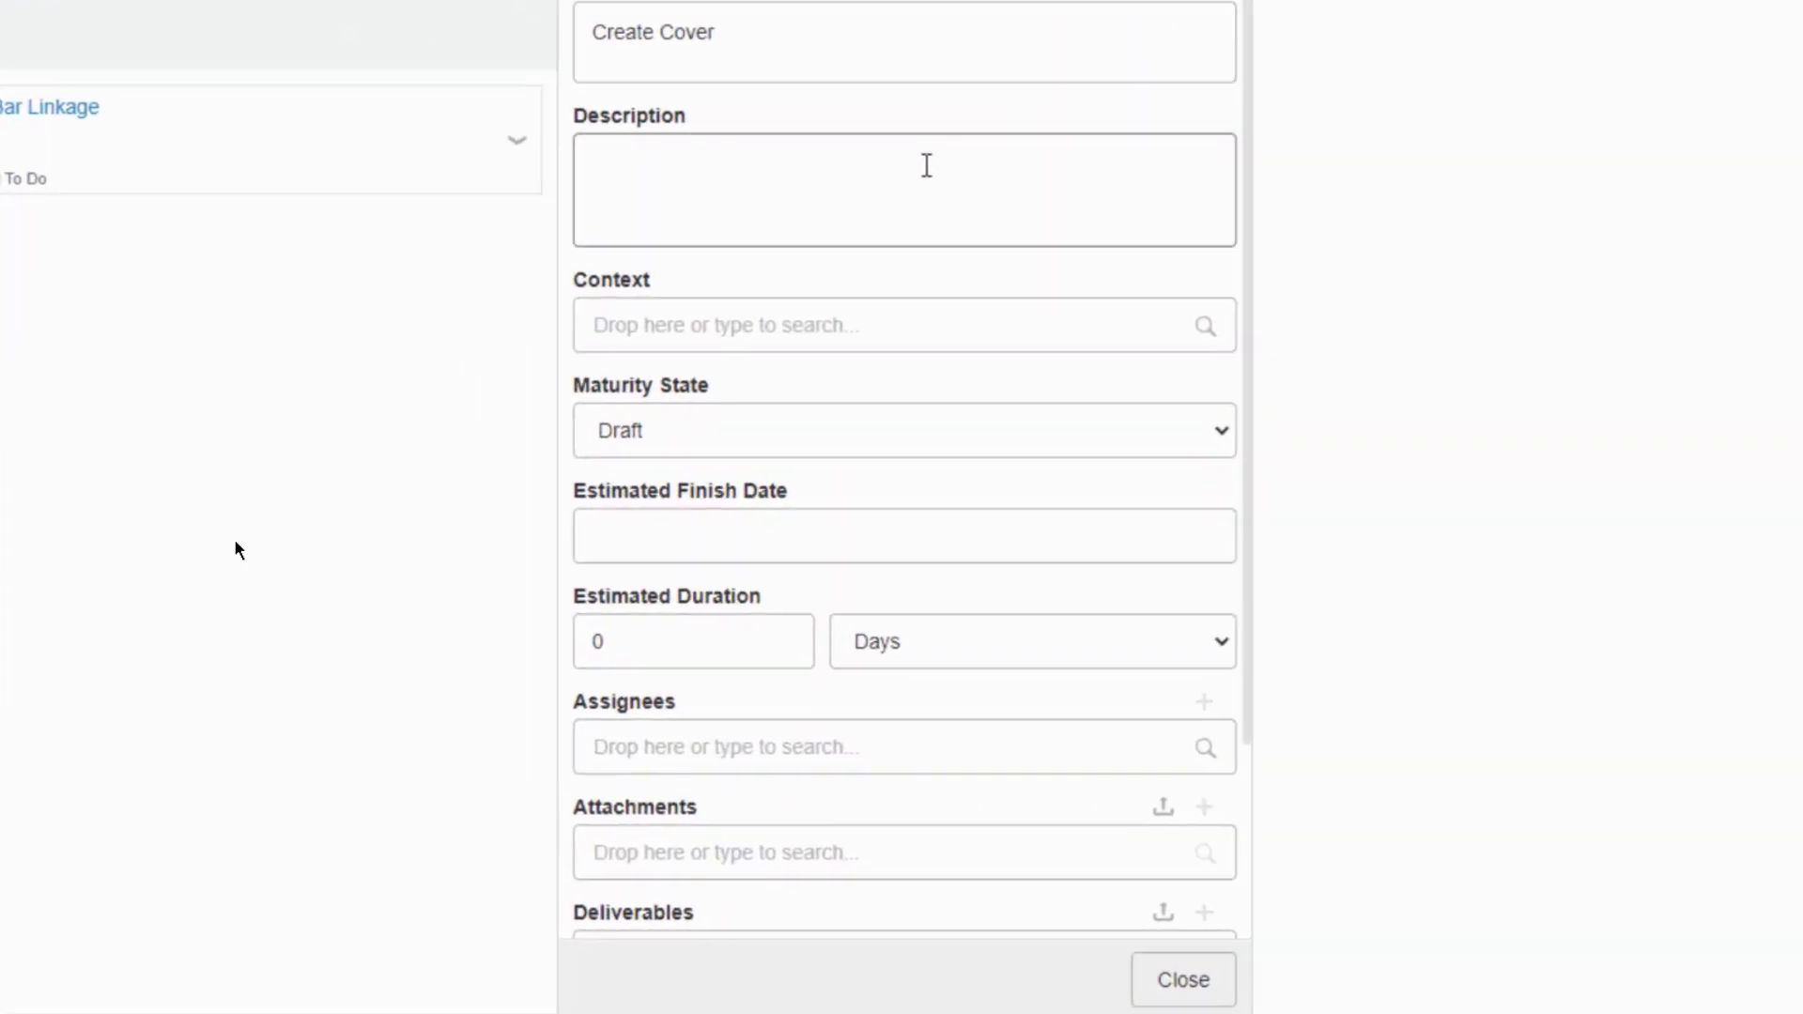
{"action": "left_click", "coordinate": [926, 165]}
{"action": "type", "text": "Please use xShape to create a cover for the VF2 foot that is"}
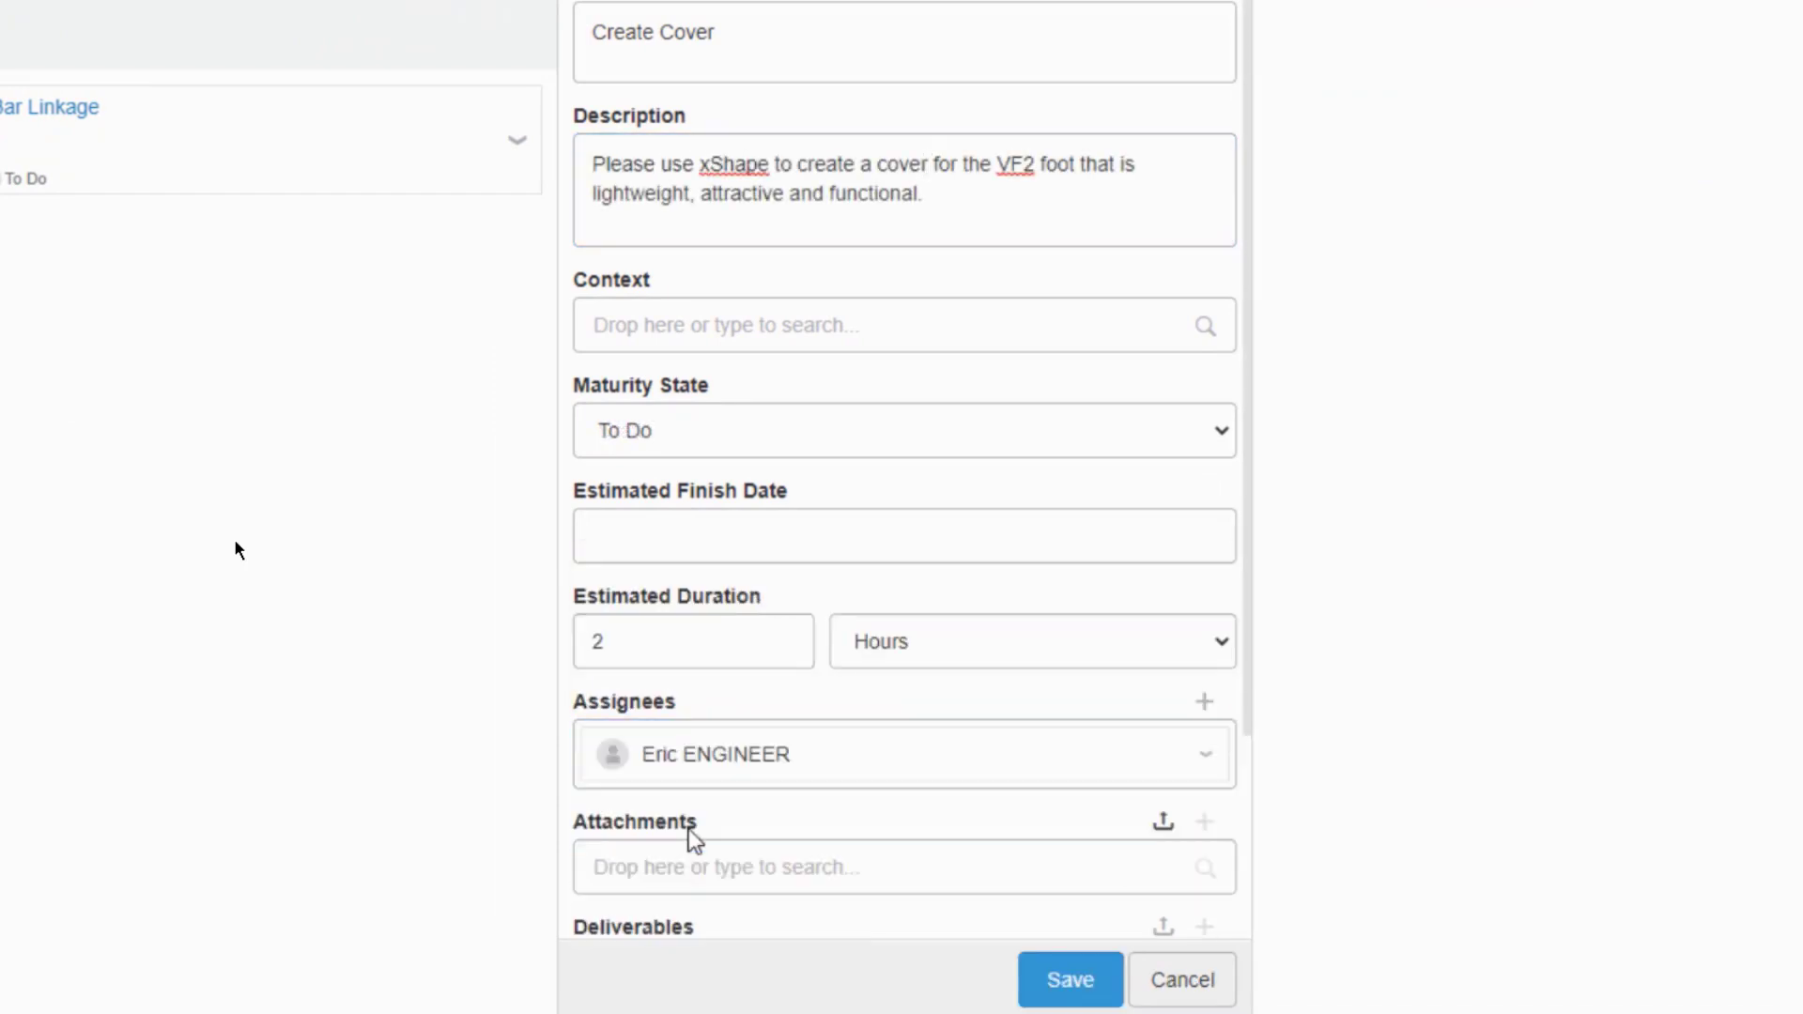
Attach the VF2 Foot assembly to the Create Cover task, save the task and close its details.
{"action": "scroll", "coordinate": [693, 838], "scroll_direction": "down", "scroll_amount": 2}
{"action": "type", "text": "vf2"}
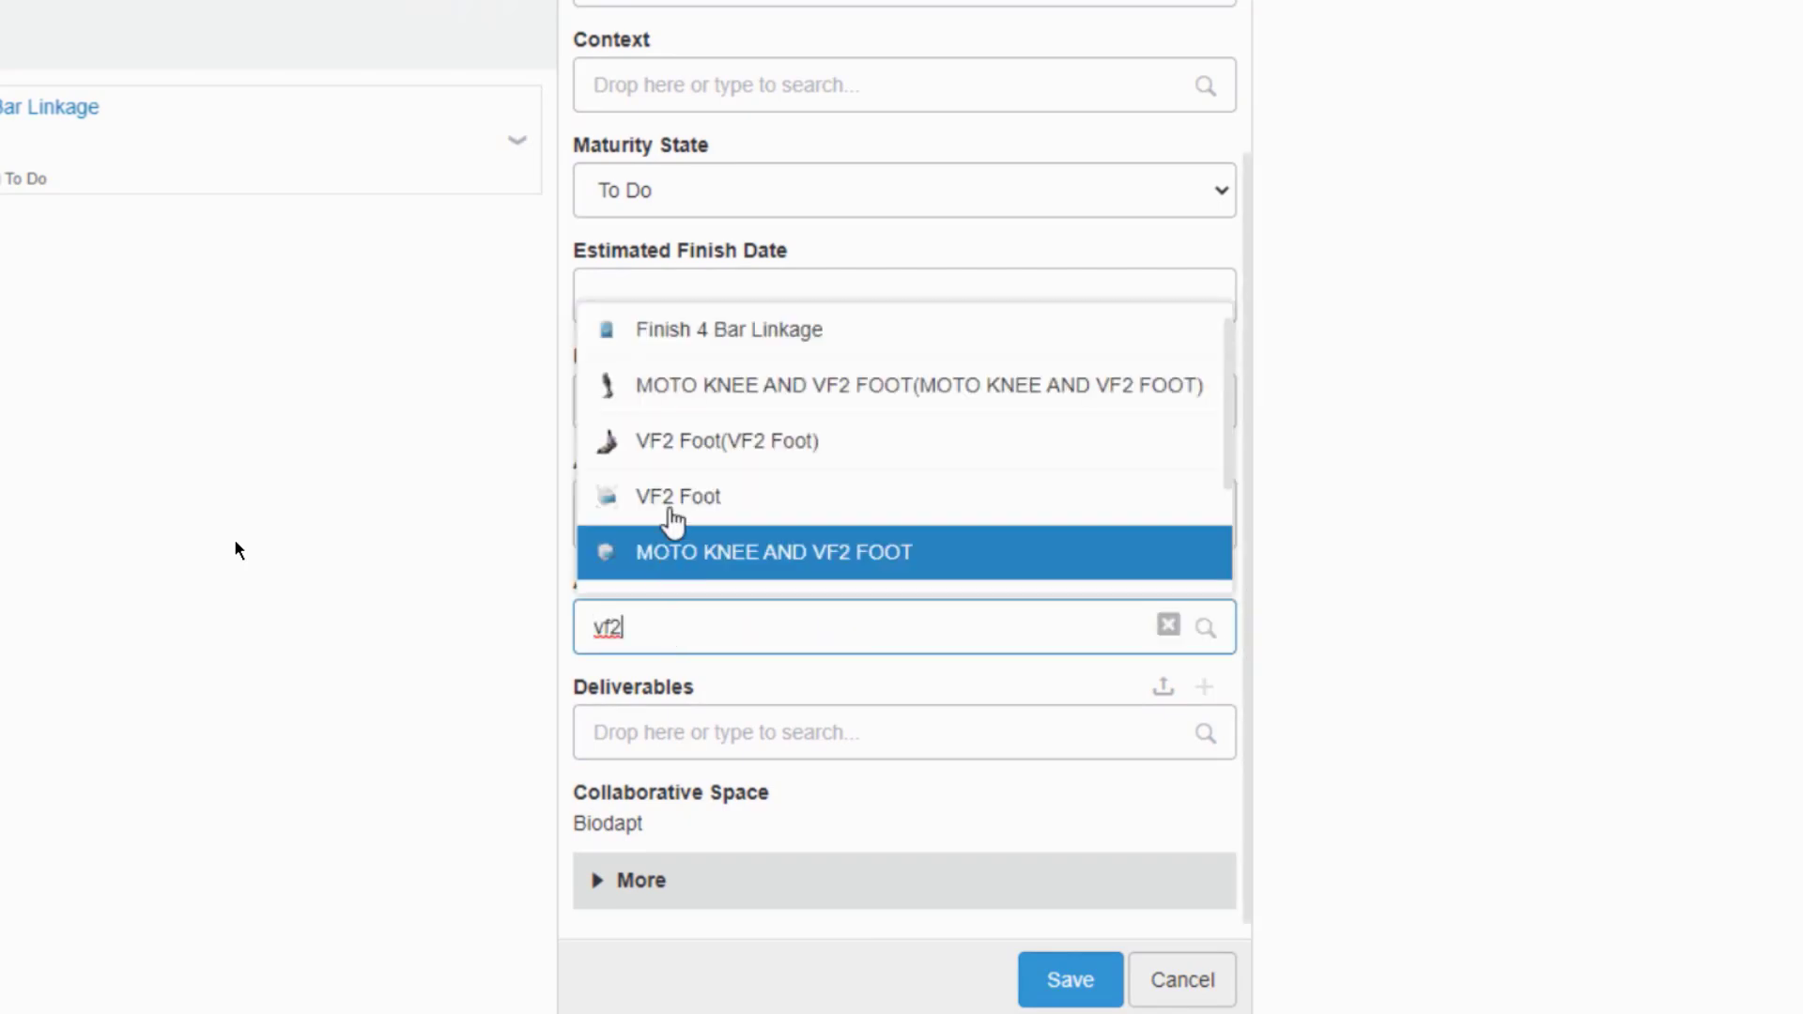
{"action": "left_click", "coordinate": [692, 454]}
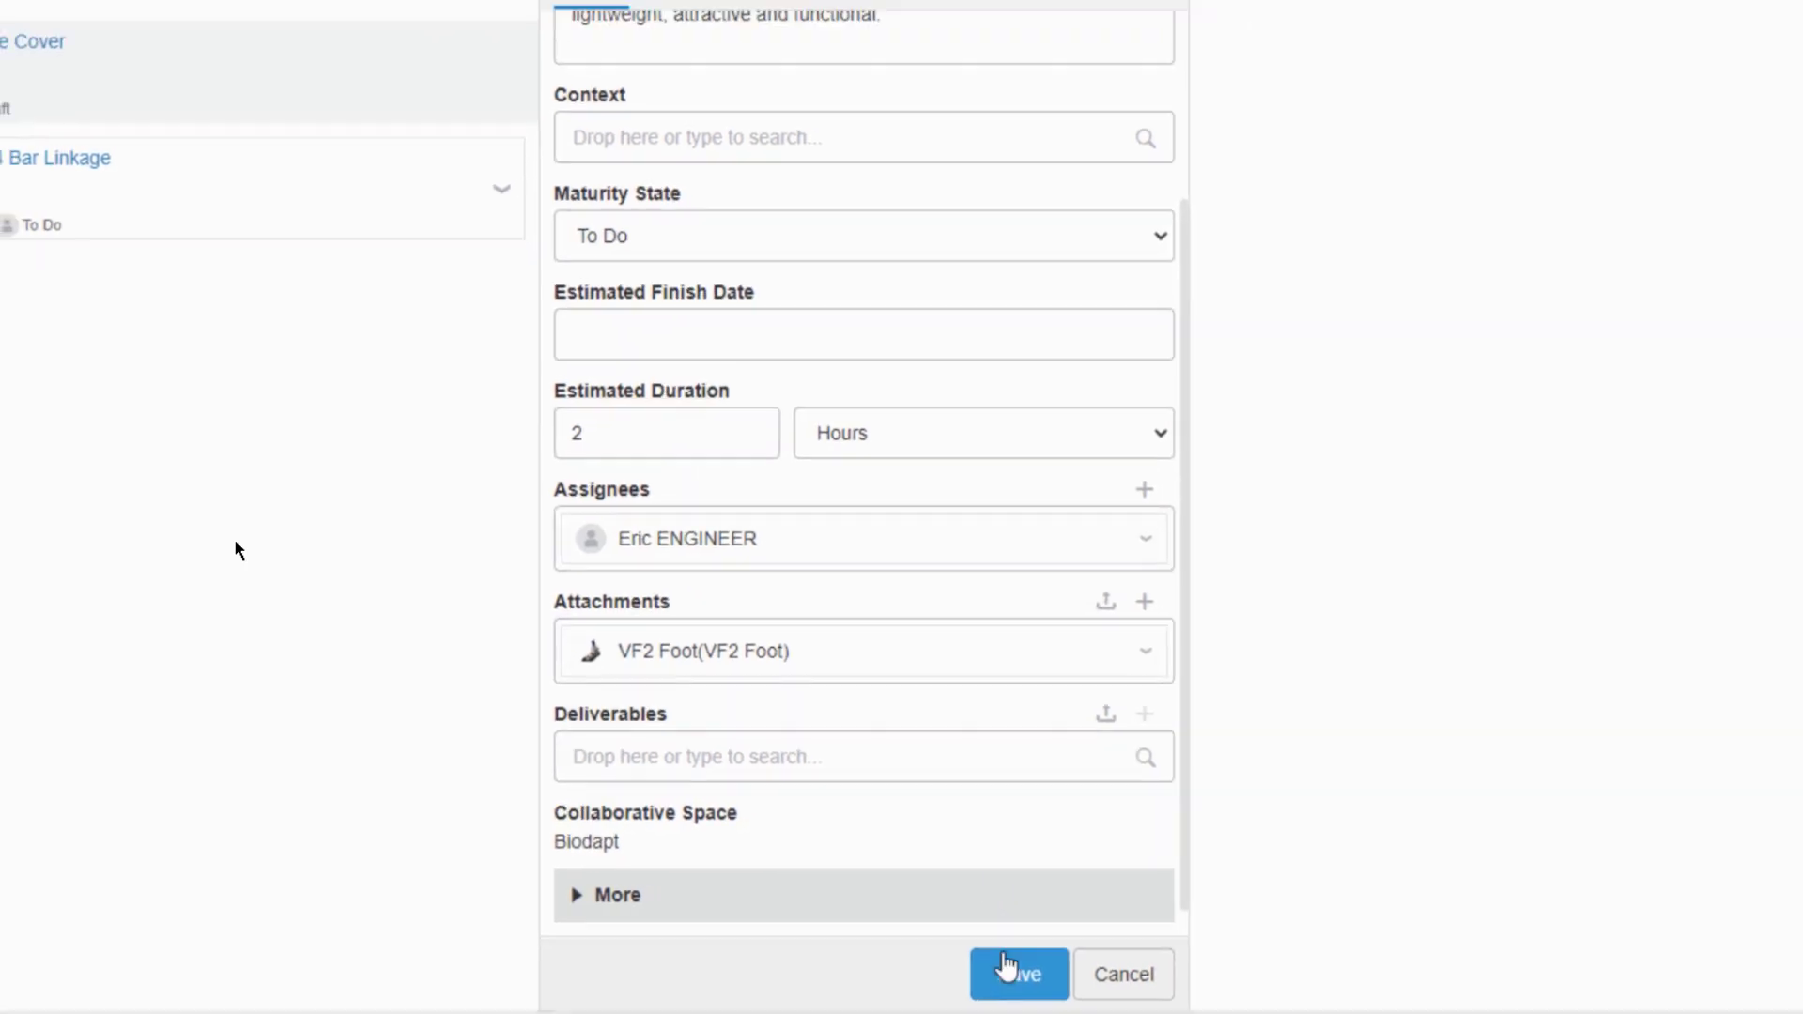
{"action": "left_click", "coordinate": [1006, 967]}
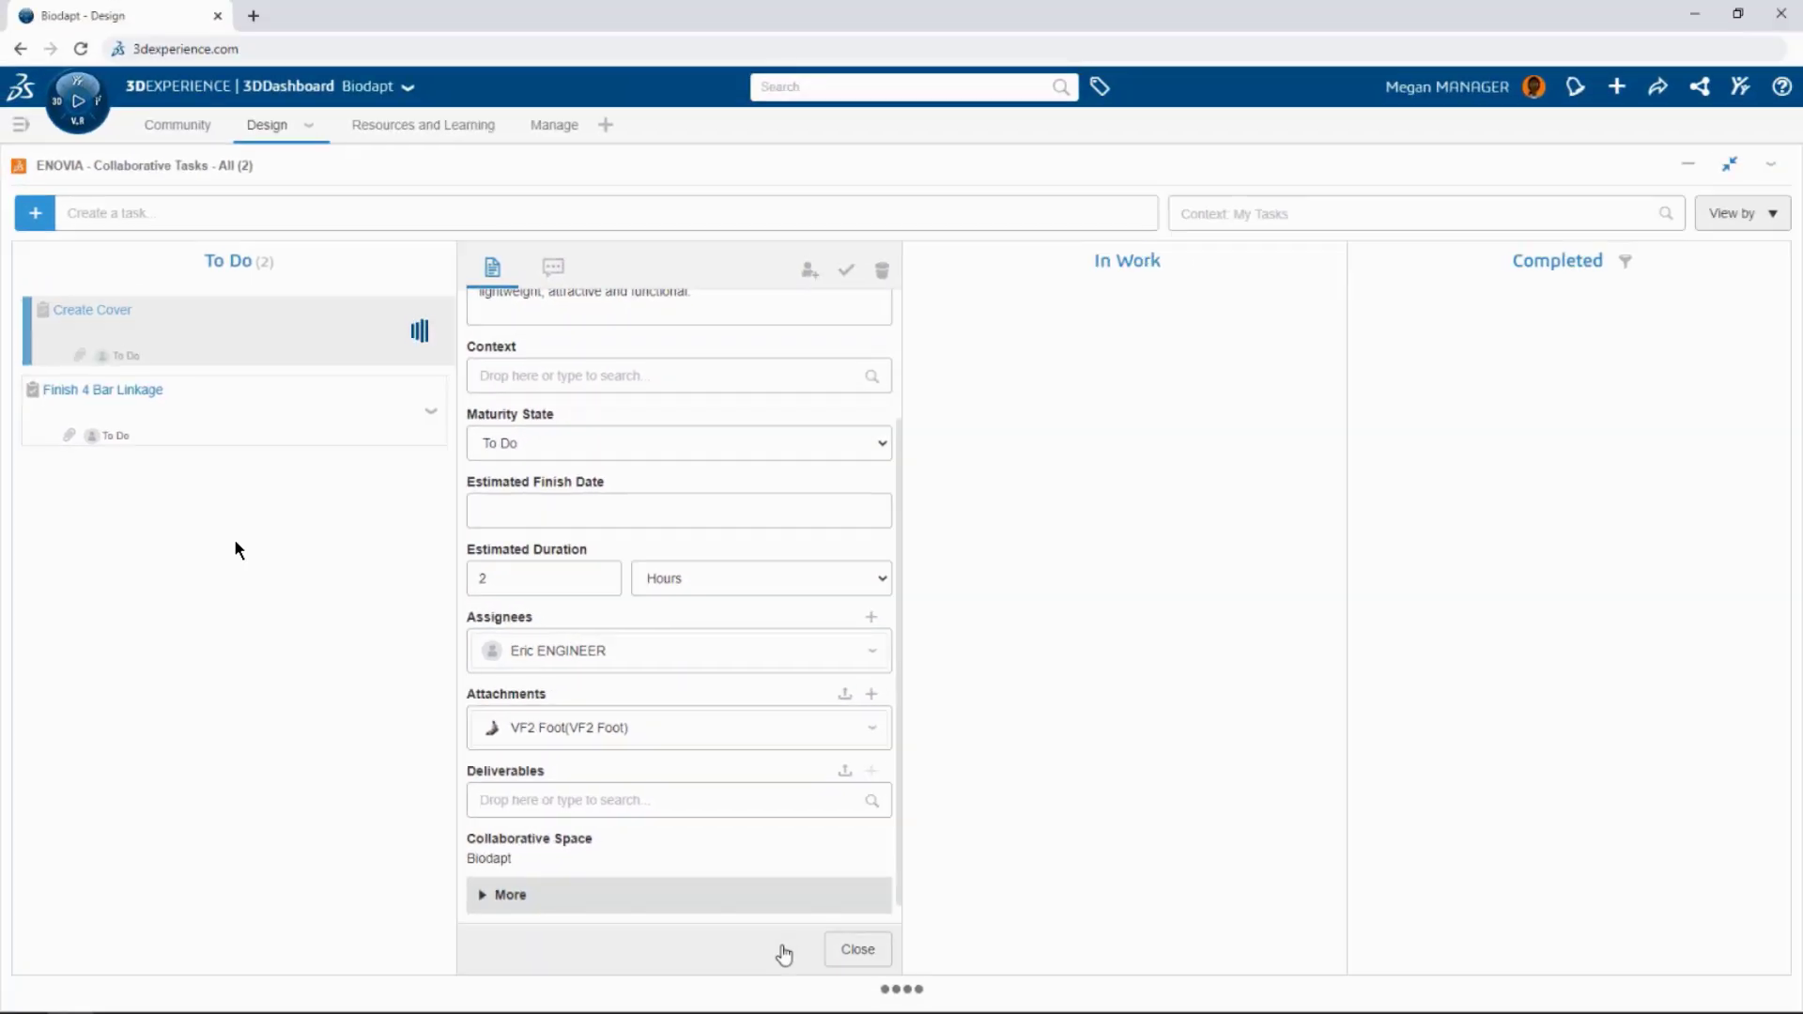
{"action": "left_click", "coordinate": [837, 950]}
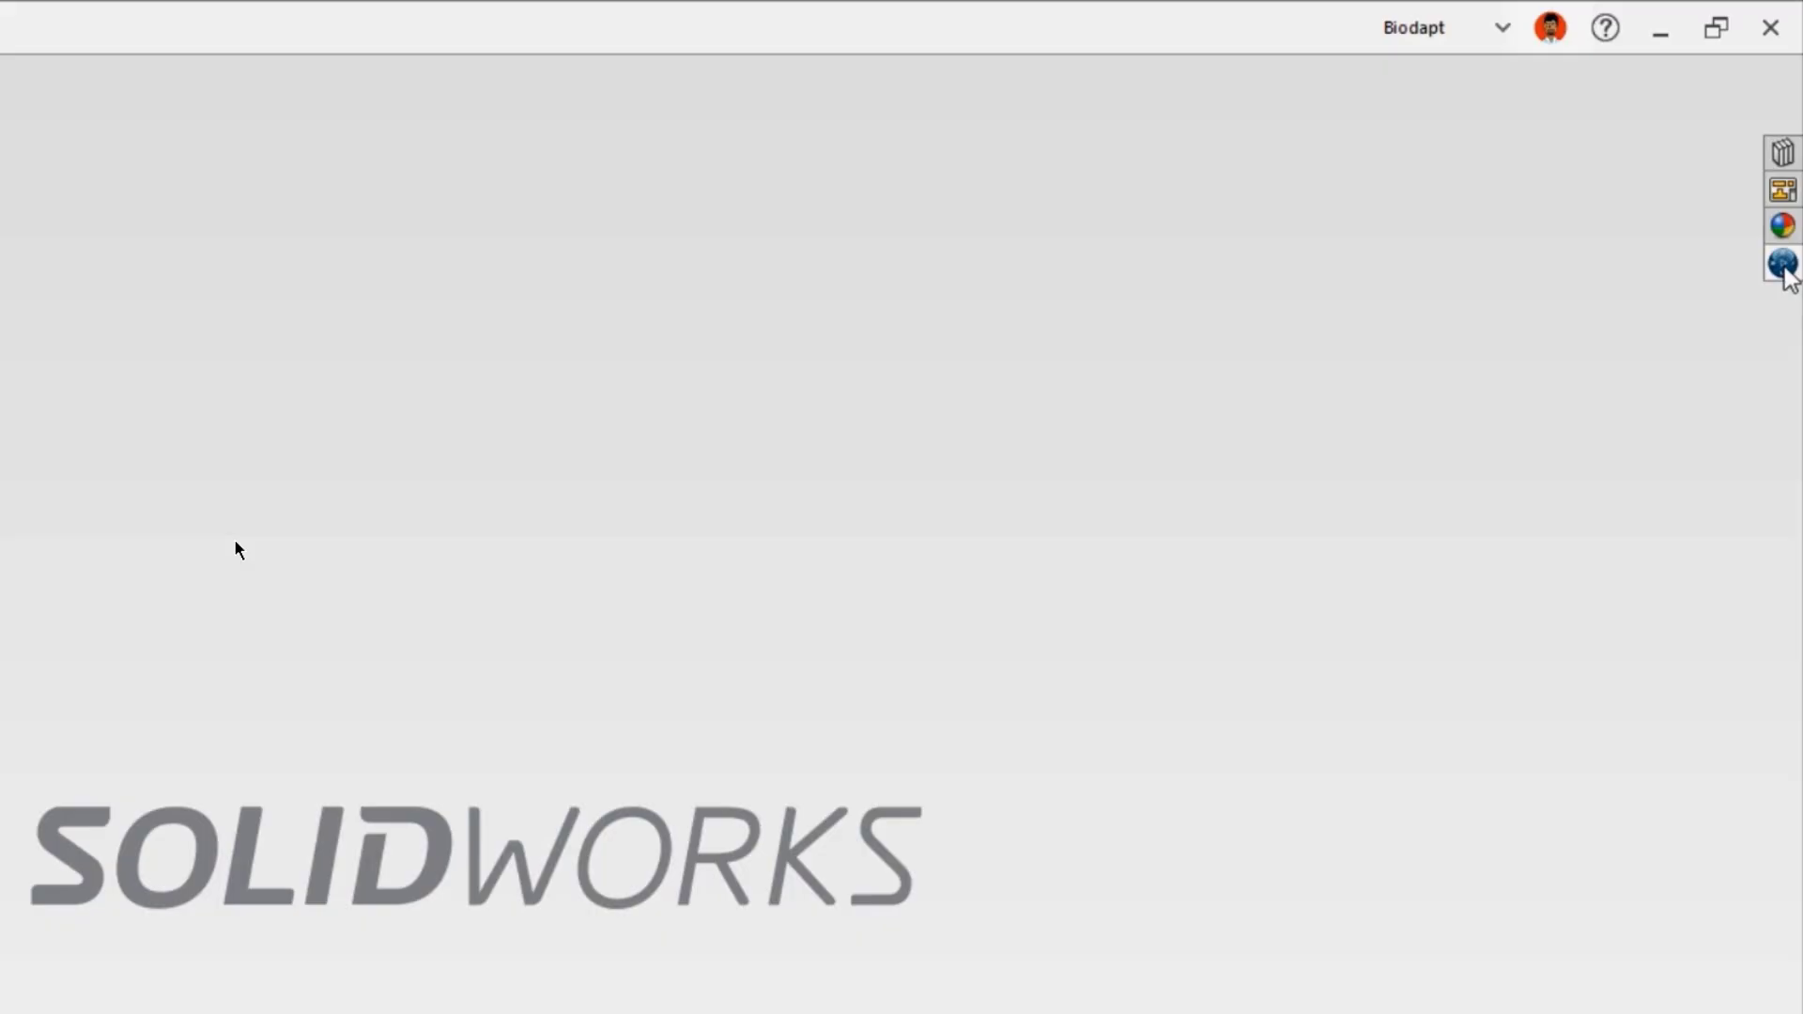
Open Collaborative Tasks within SOLIDWORKS and move the Finish 4 Bar Linkage task from To Do to In Work.
{"action": "left_click", "coordinate": [1782, 265]}
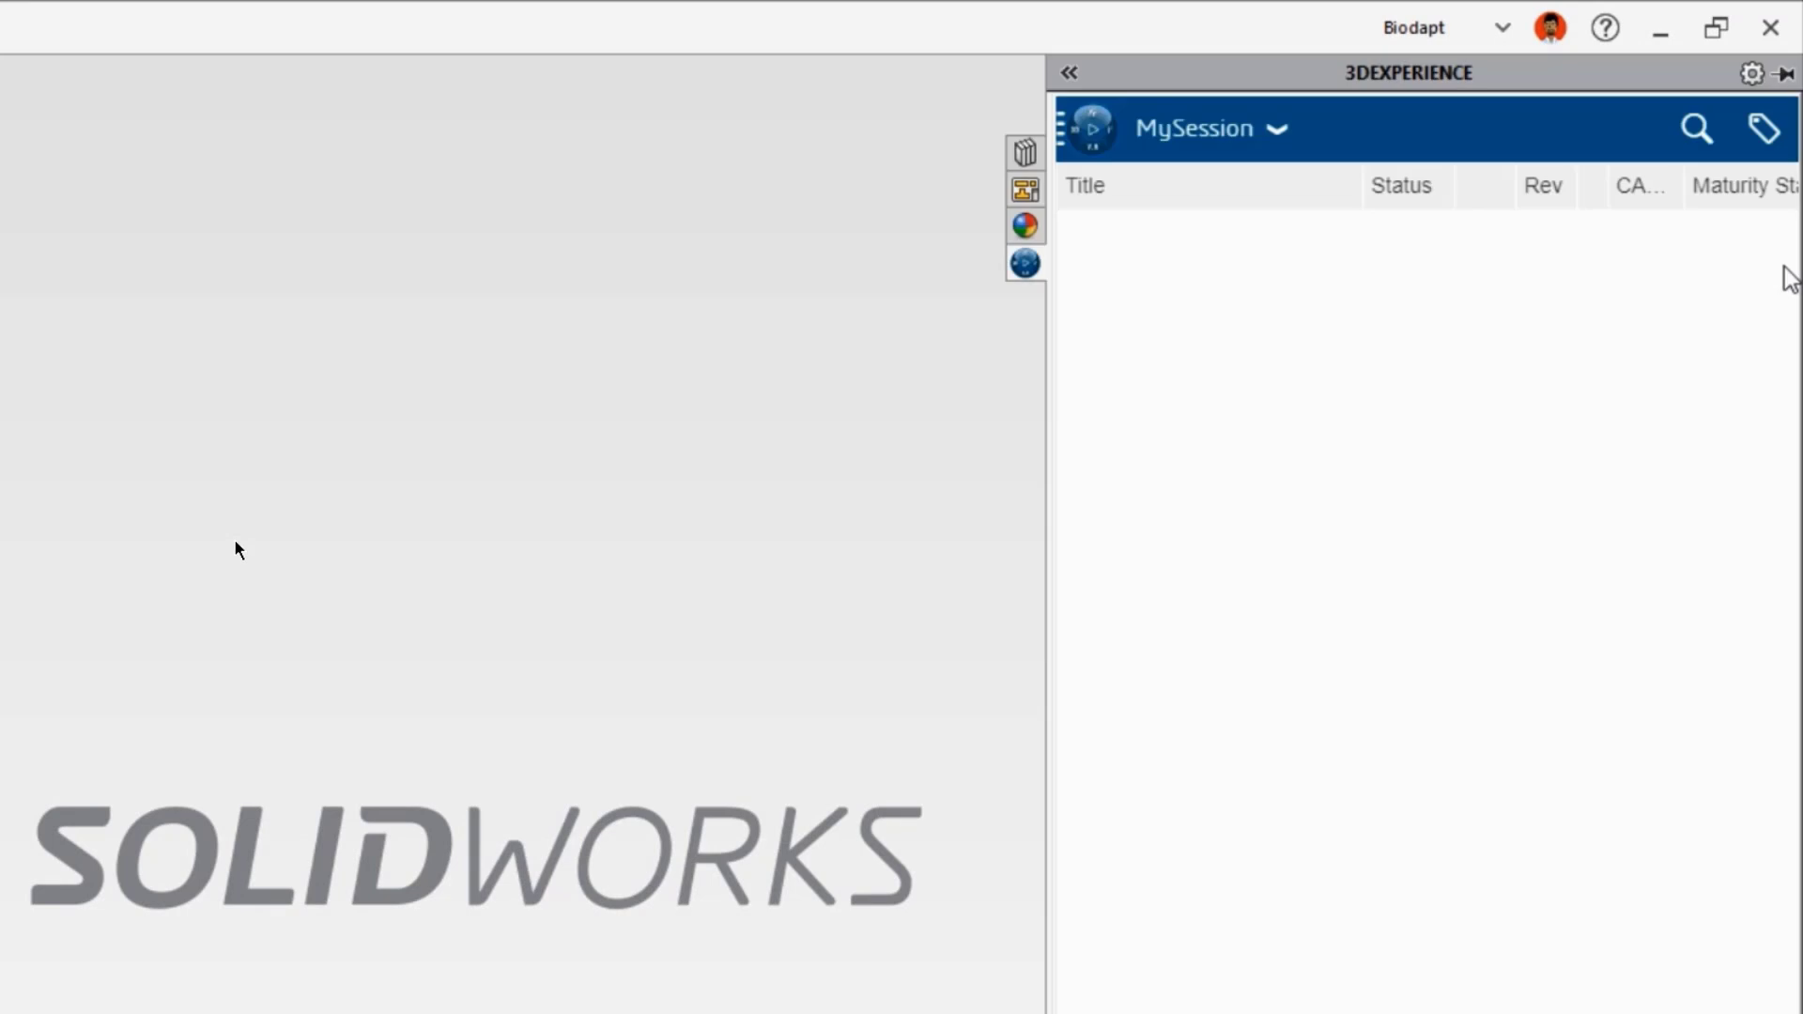
{"action": "left_click", "coordinate": [1108, 145]}
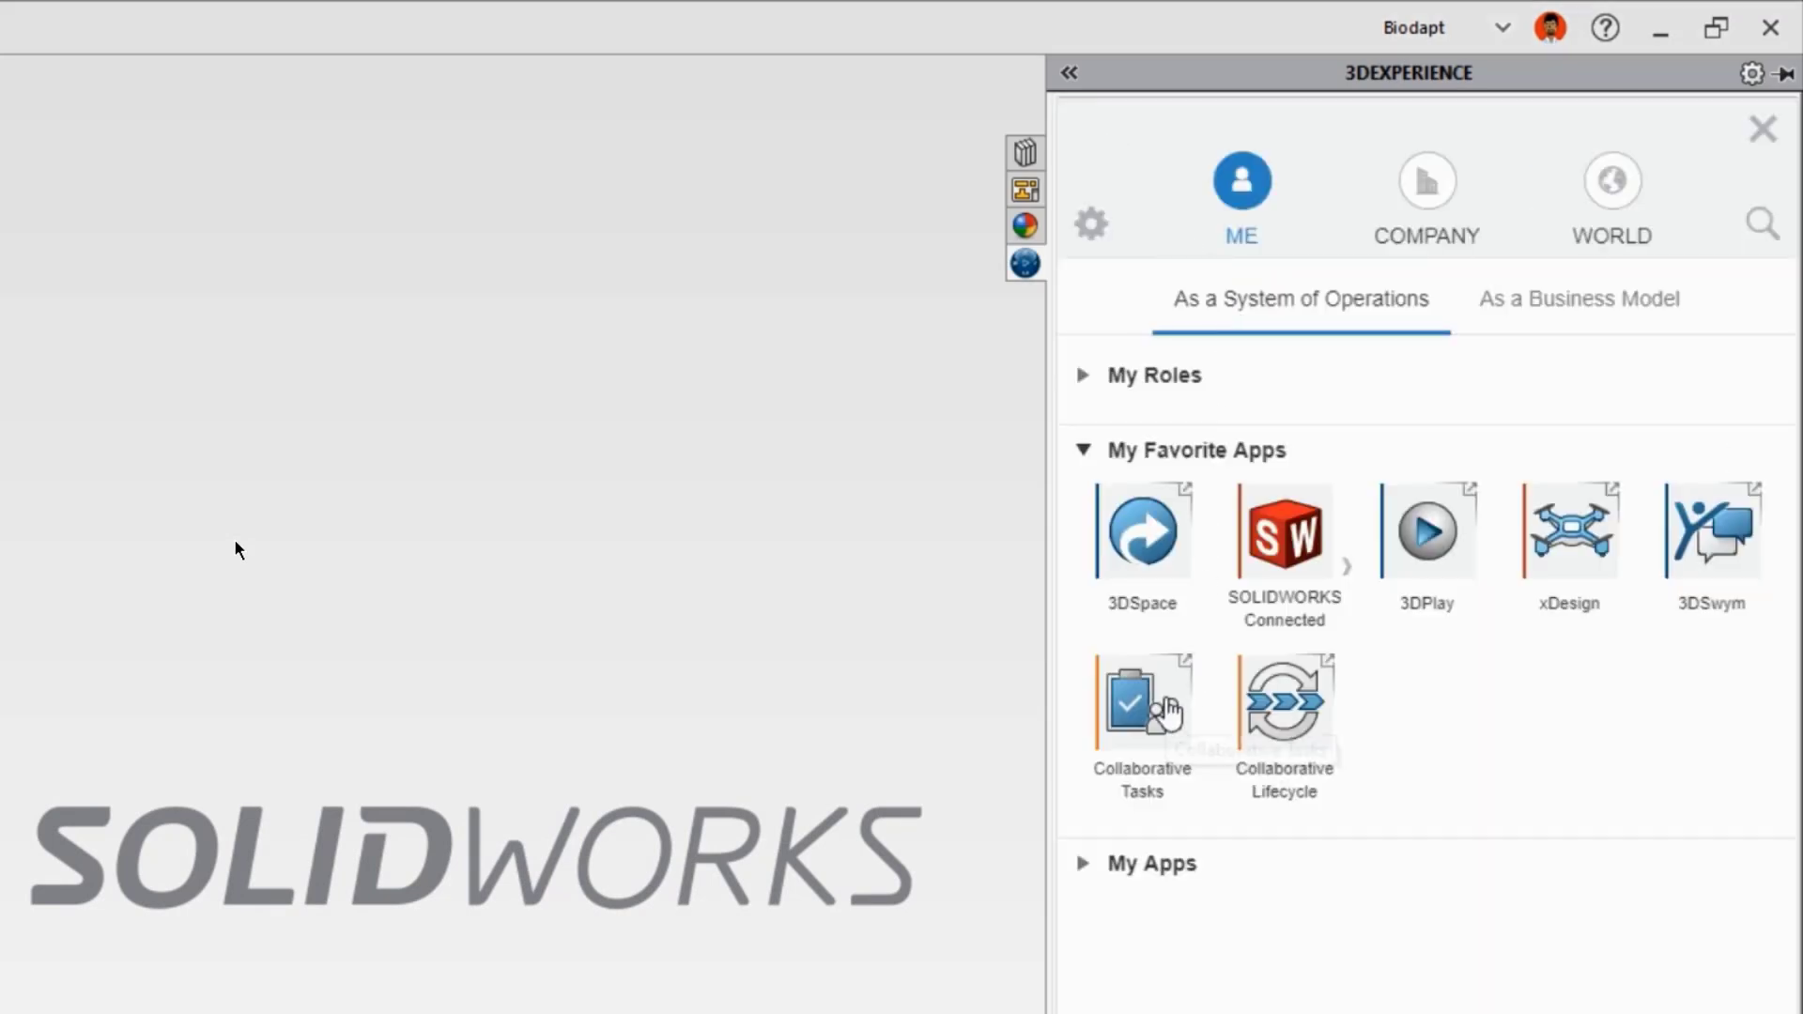
{"action": "left_click", "coordinate": [1172, 711]}
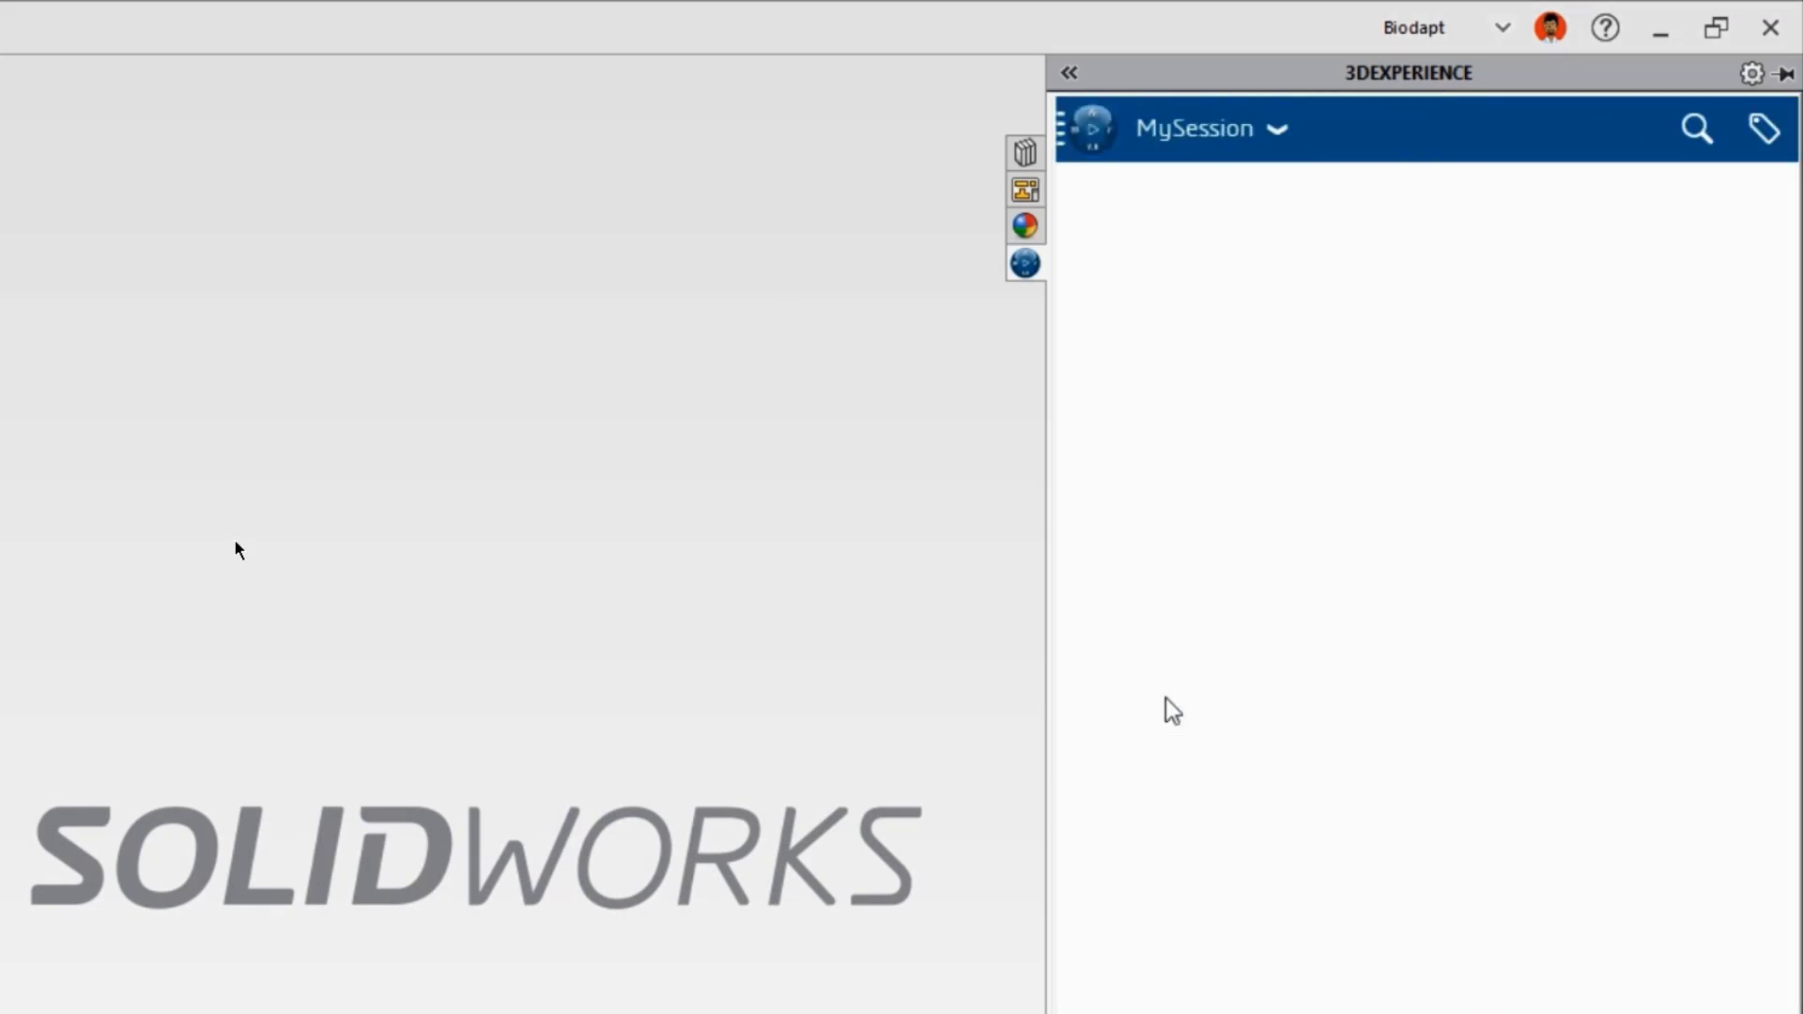
{"action": "left_click", "coordinate": [1069, 74]}
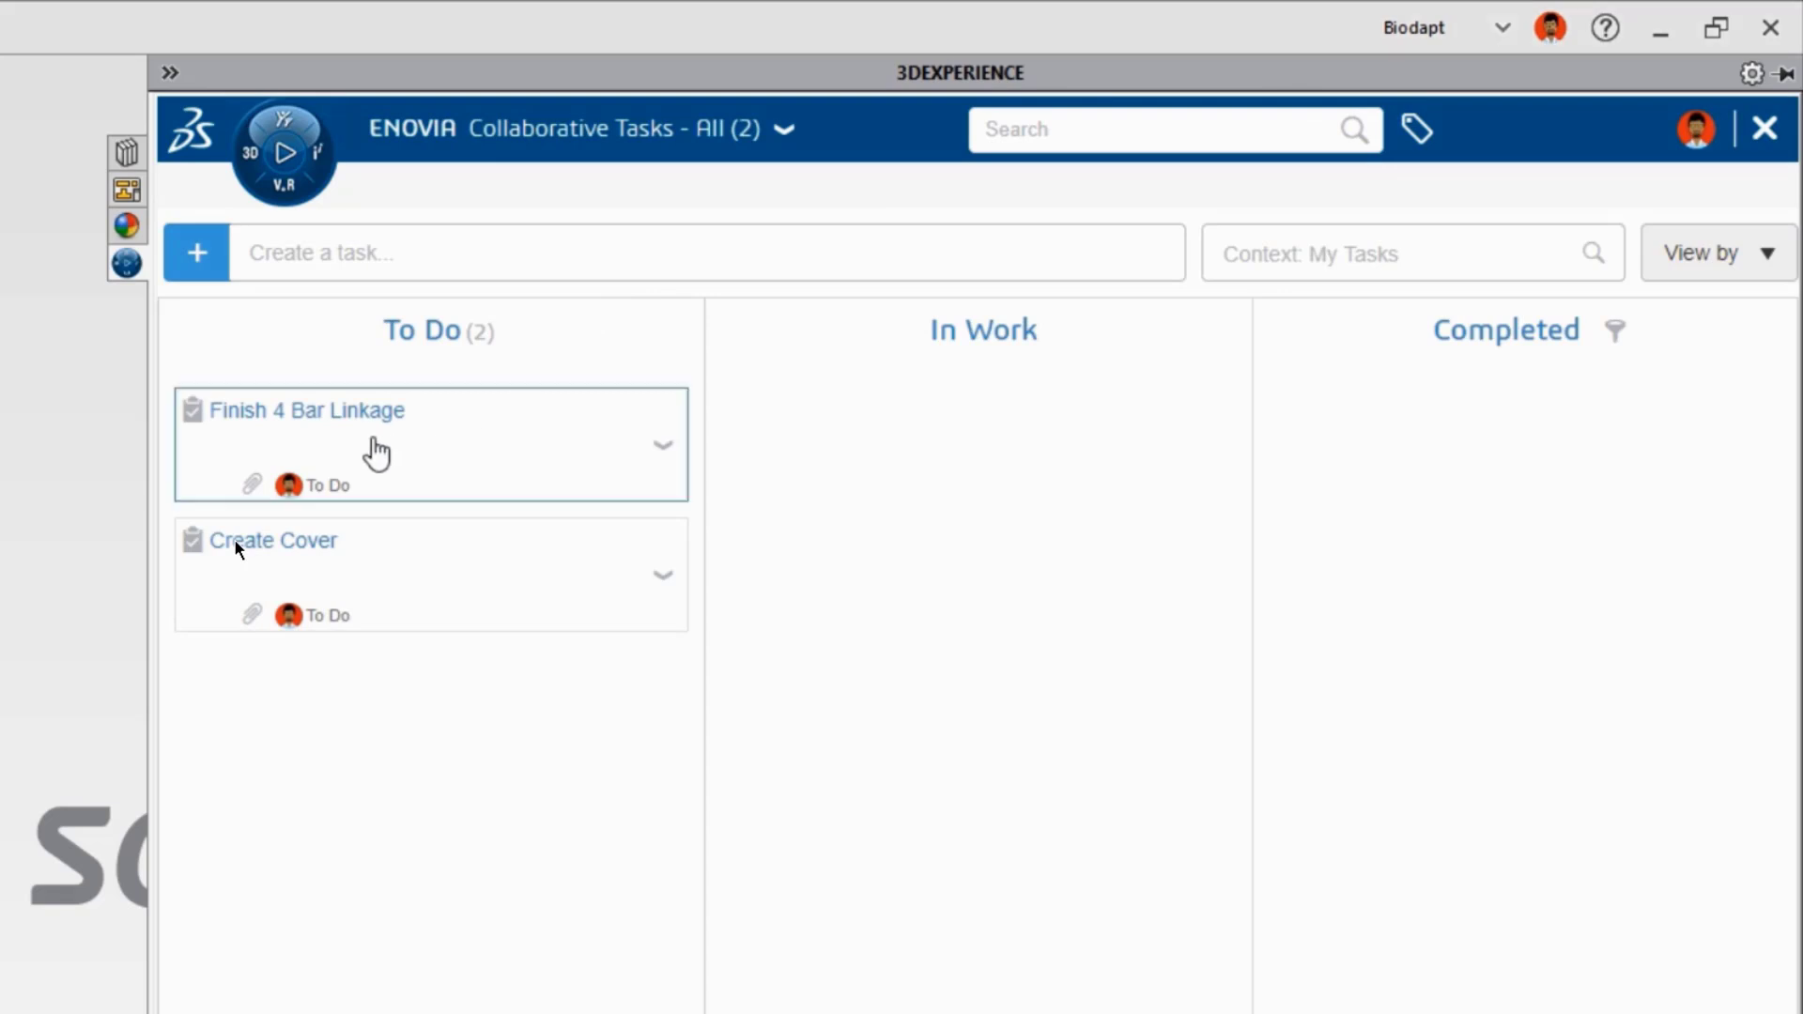
{"action": "left_click_drag", "start_coordinate": [374, 441], "coordinate": [954, 451]}
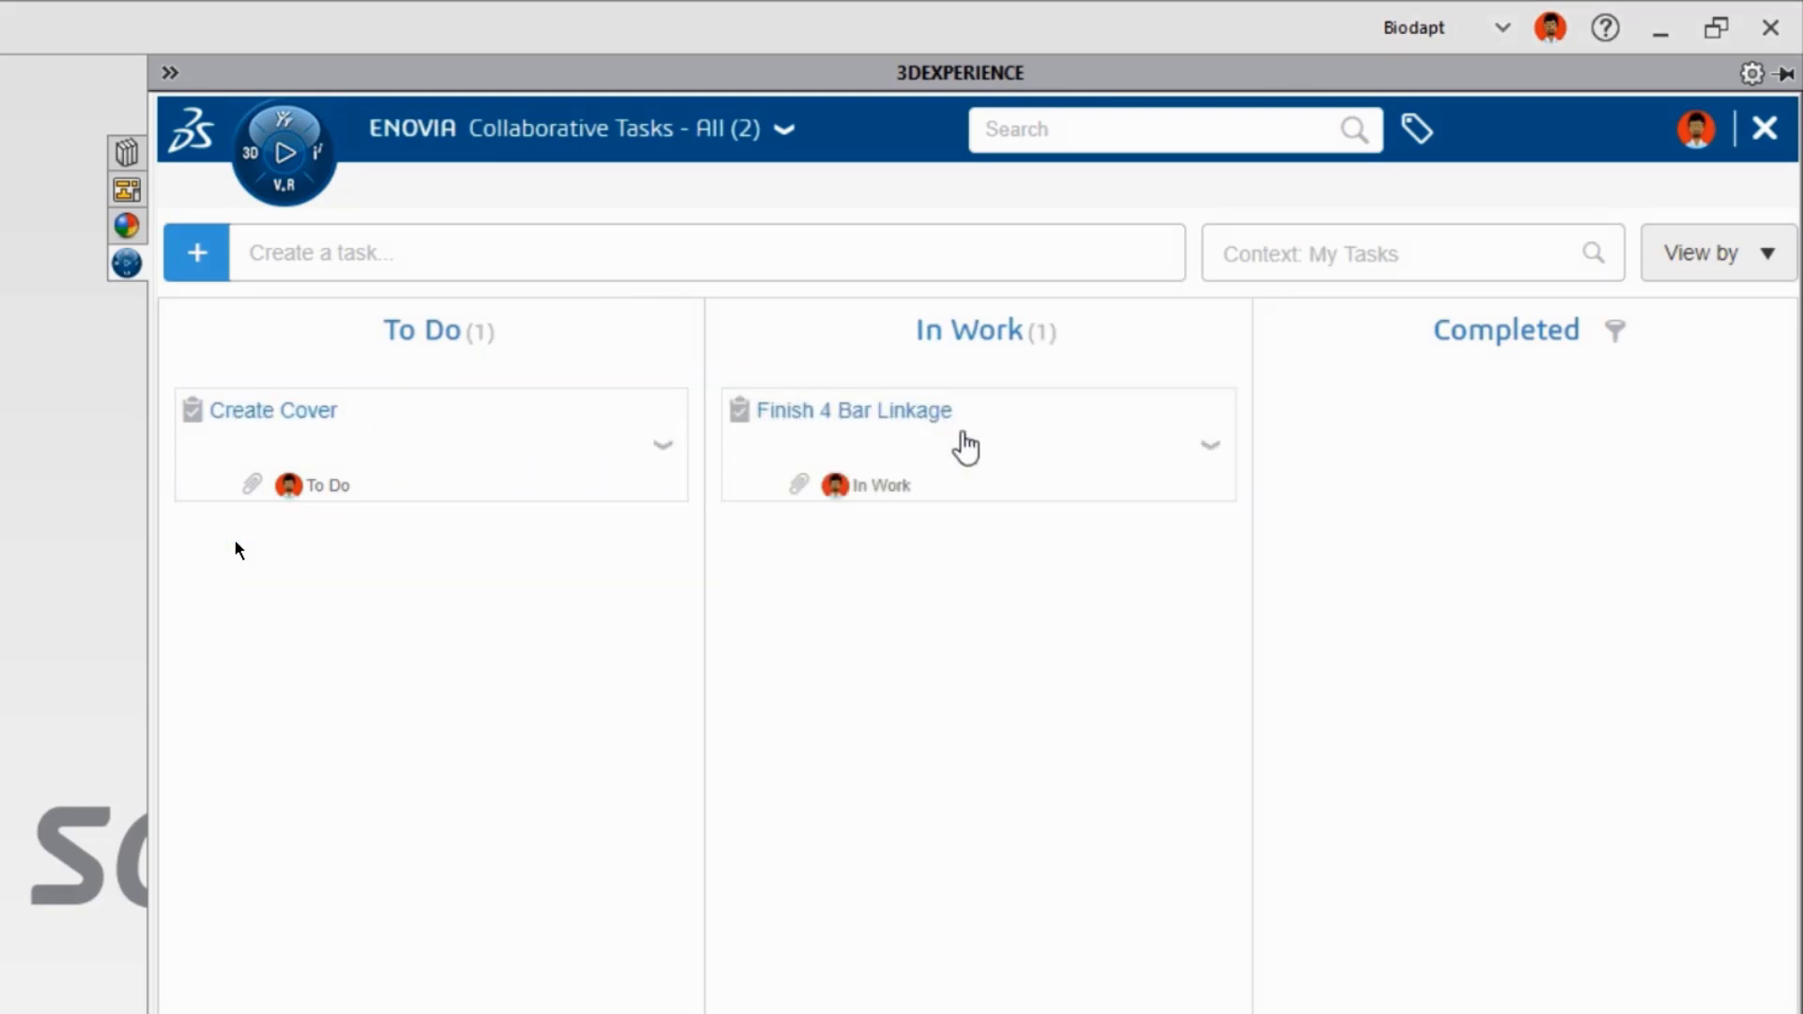
Open the VF2 Foot assembly and the Link part from the Finish 4 Bar Linkage task's attachments.
{"action": "left_click", "coordinate": [964, 446]}
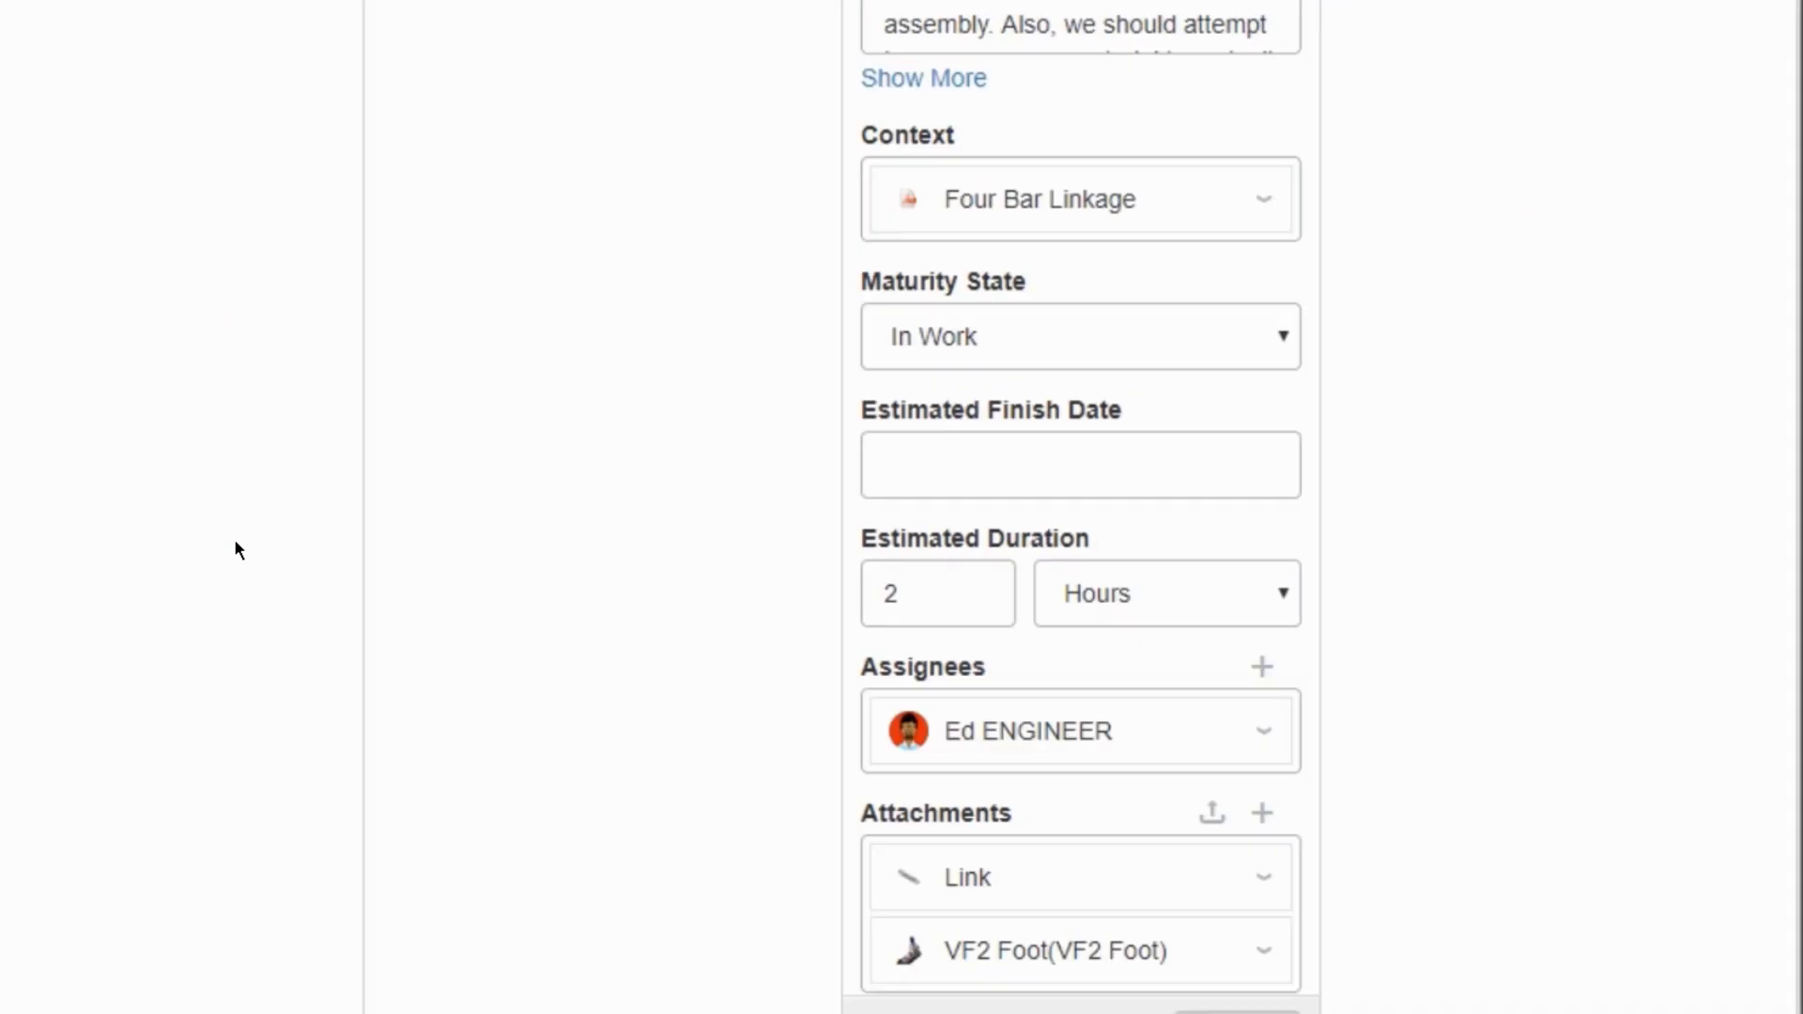
{"action": "scroll", "coordinate": [1042, 422], "scroll_direction": "down", "scroll_amount": 2}
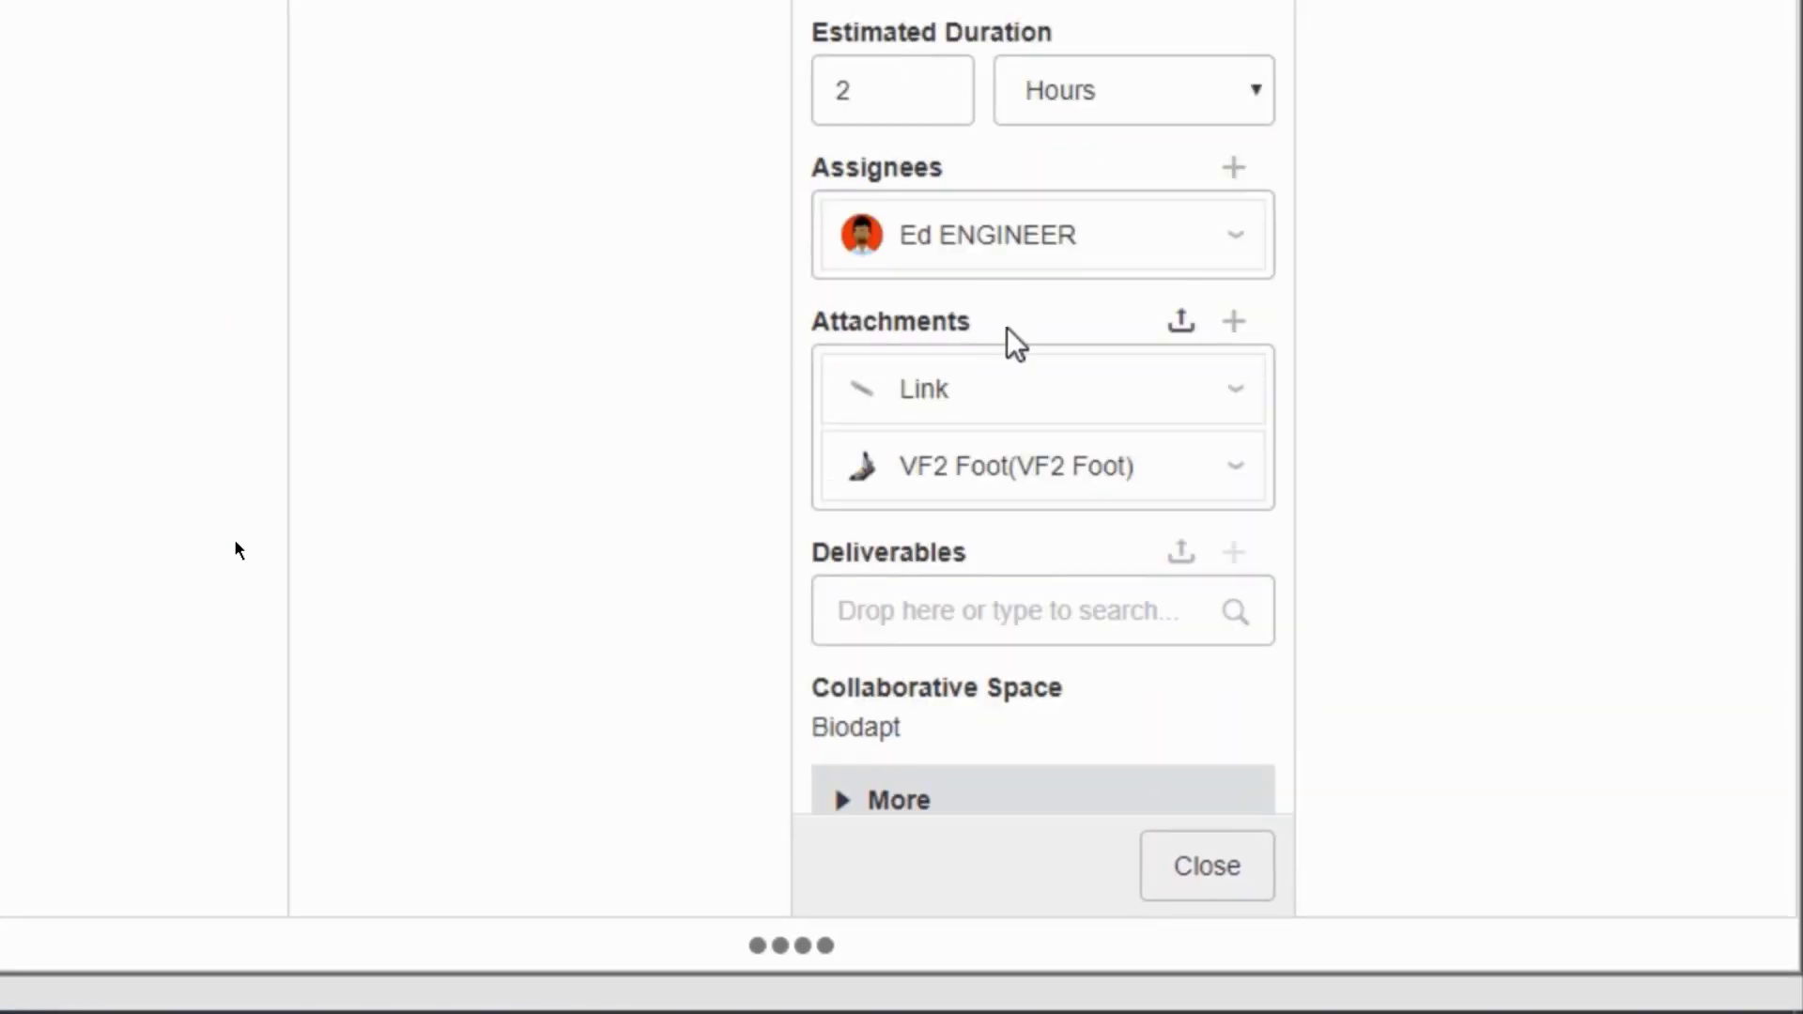
{"action": "left_click", "coordinate": [1235, 469]}
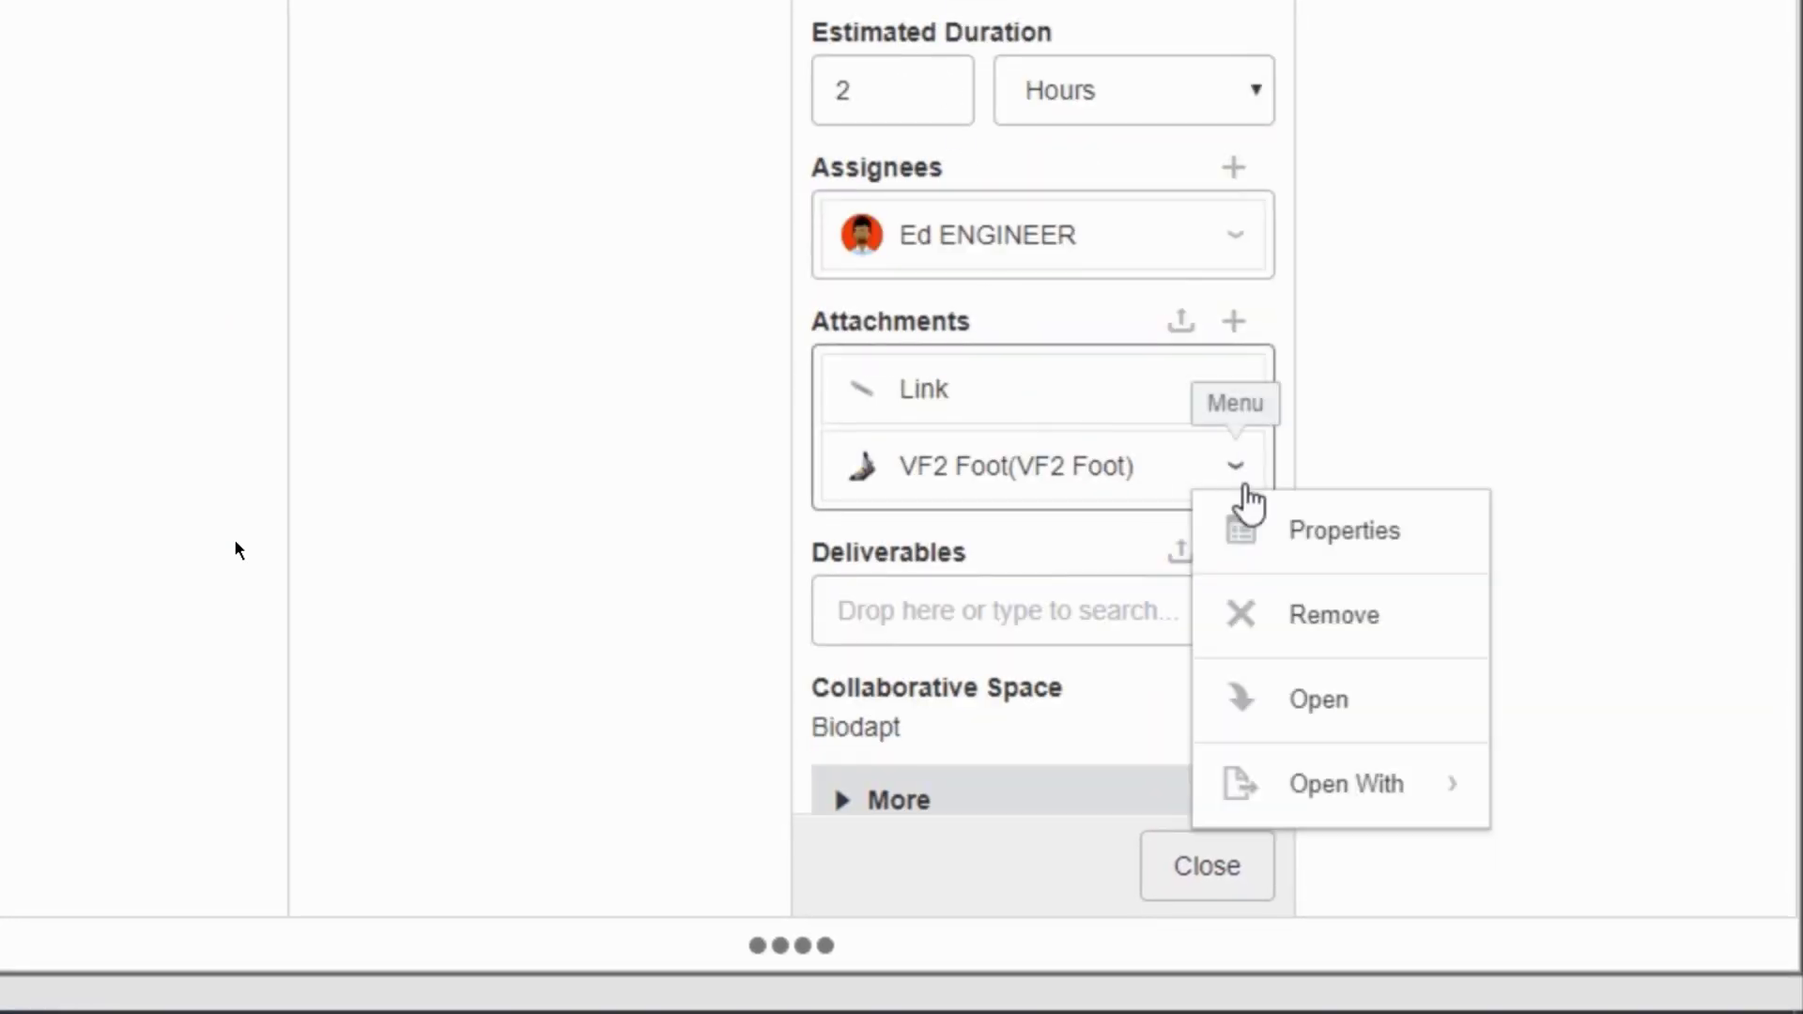
{"action": "left_click", "coordinate": [1324, 702]}
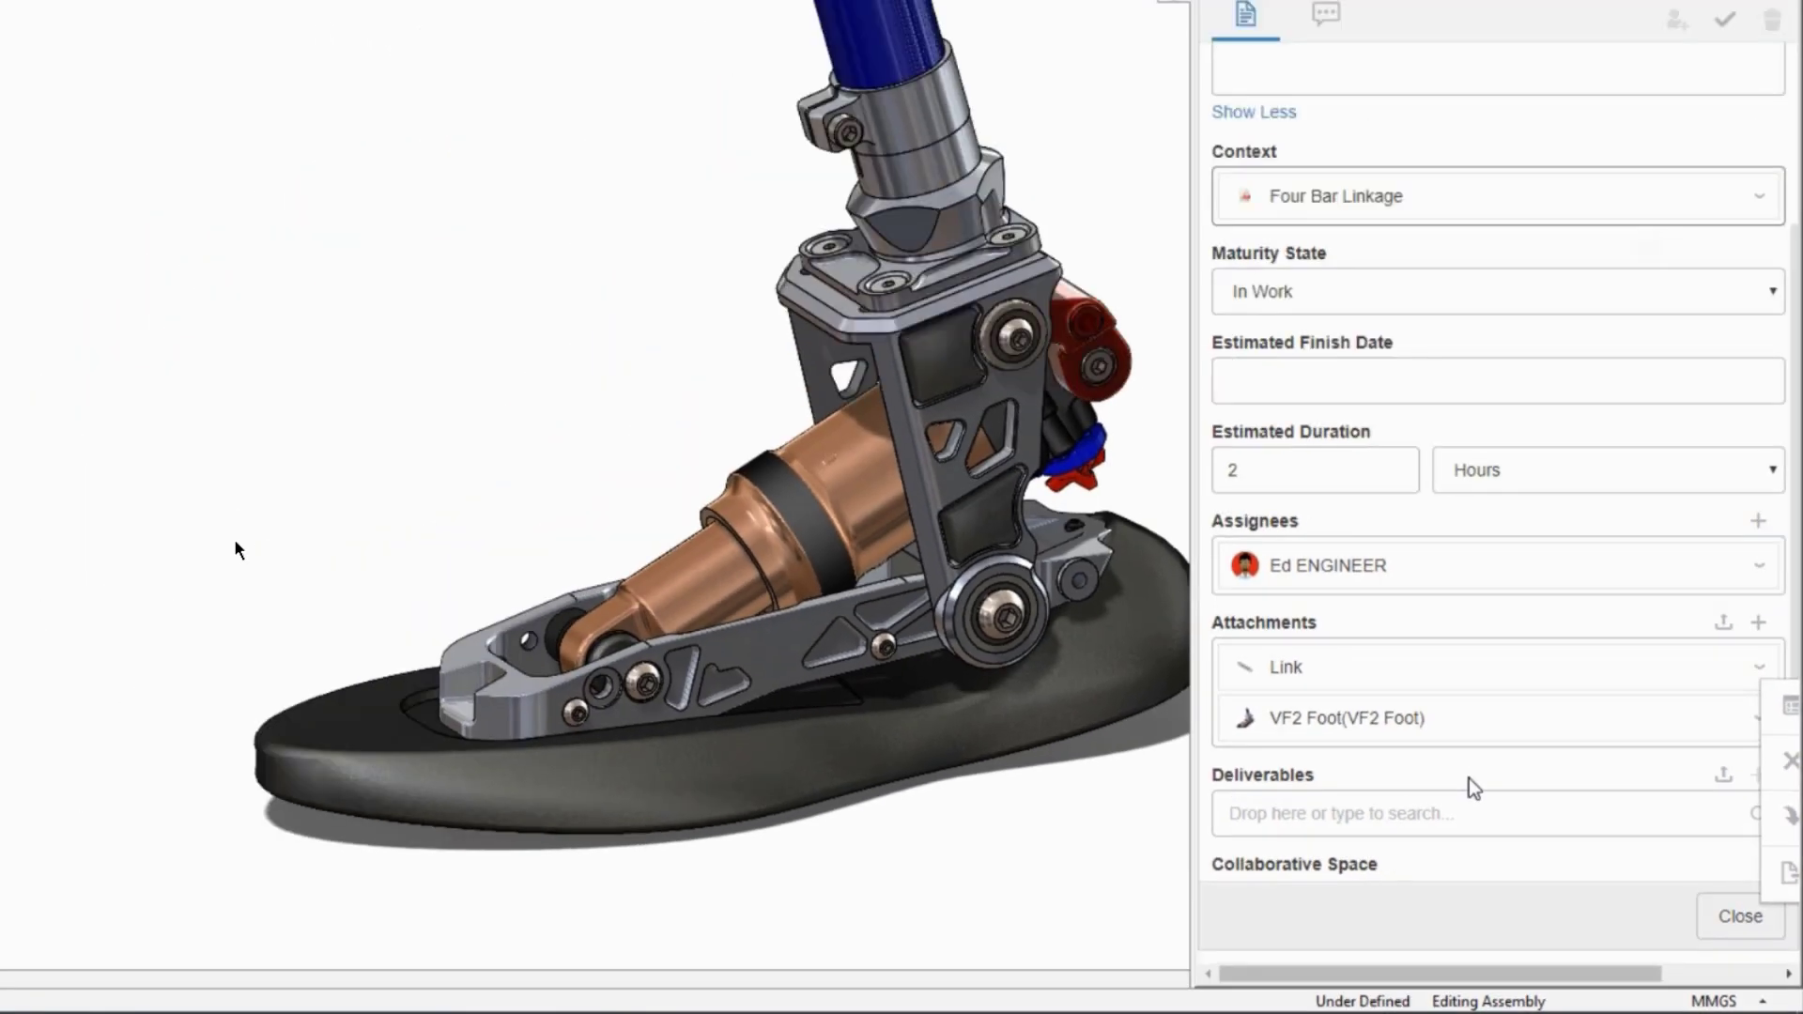
{"action": "left_click", "coordinate": [1757, 671]}
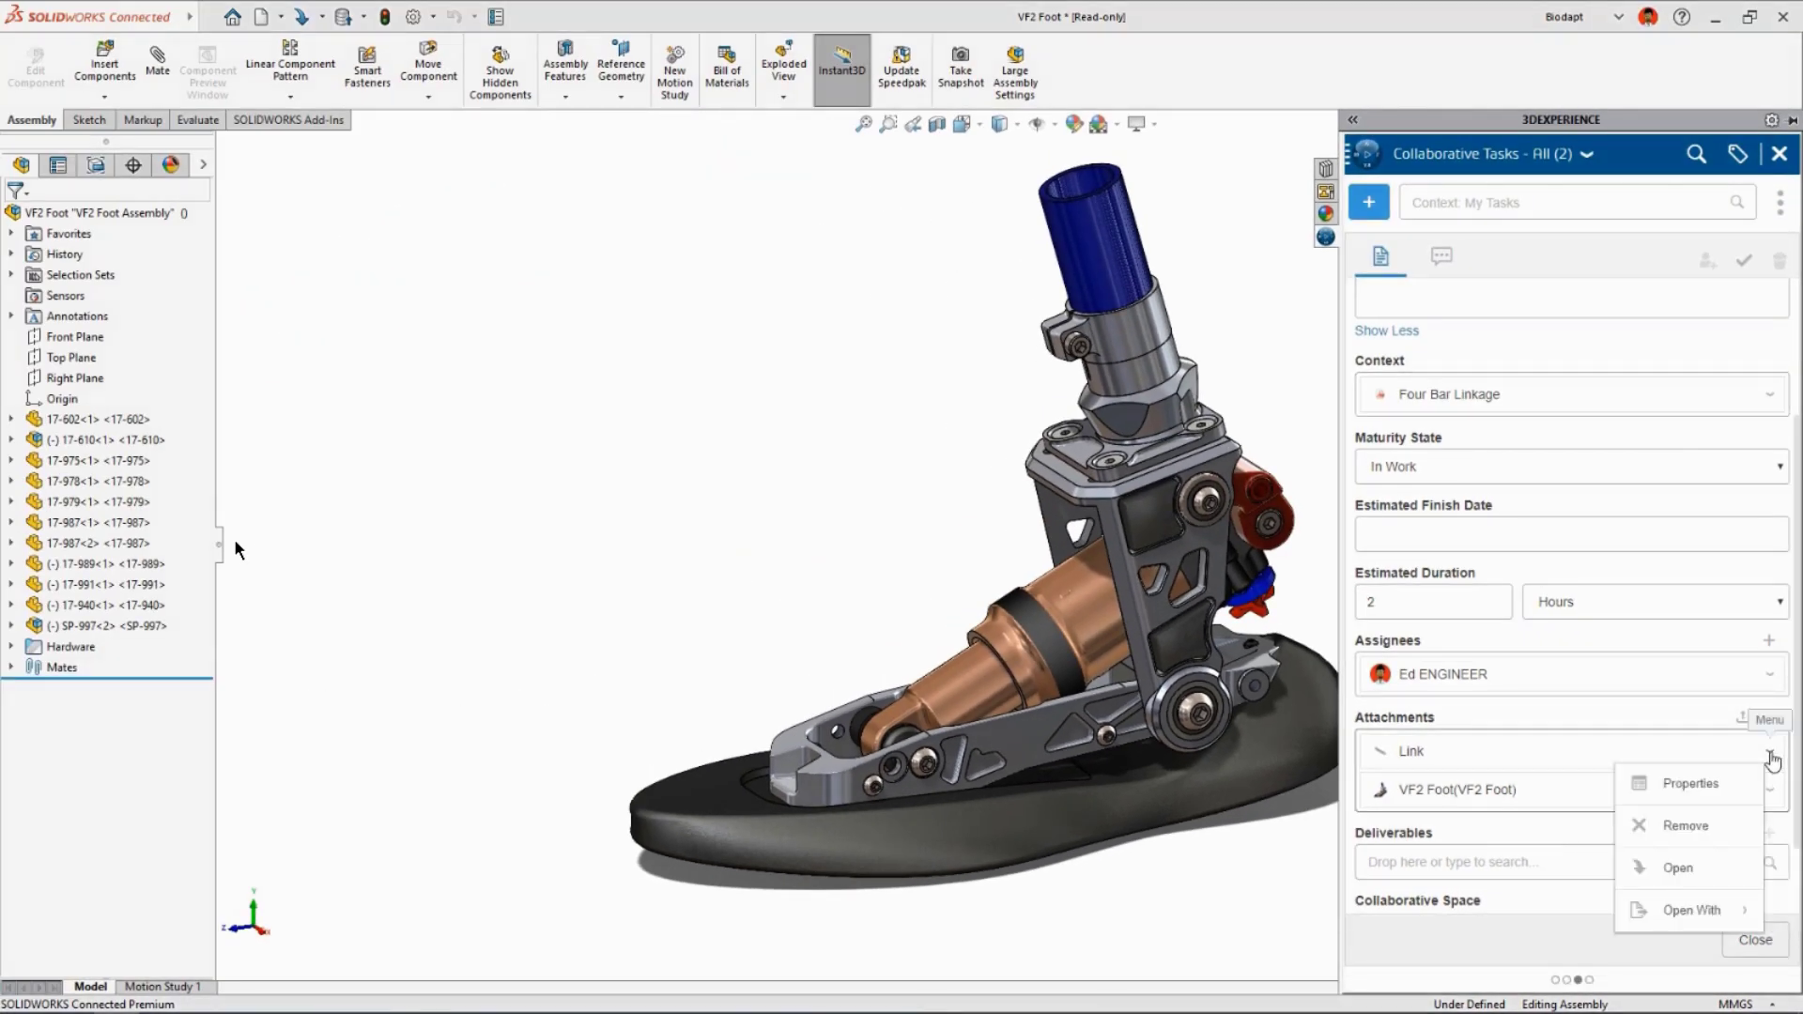
{"action": "left_click", "coordinate": [1704, 864]}
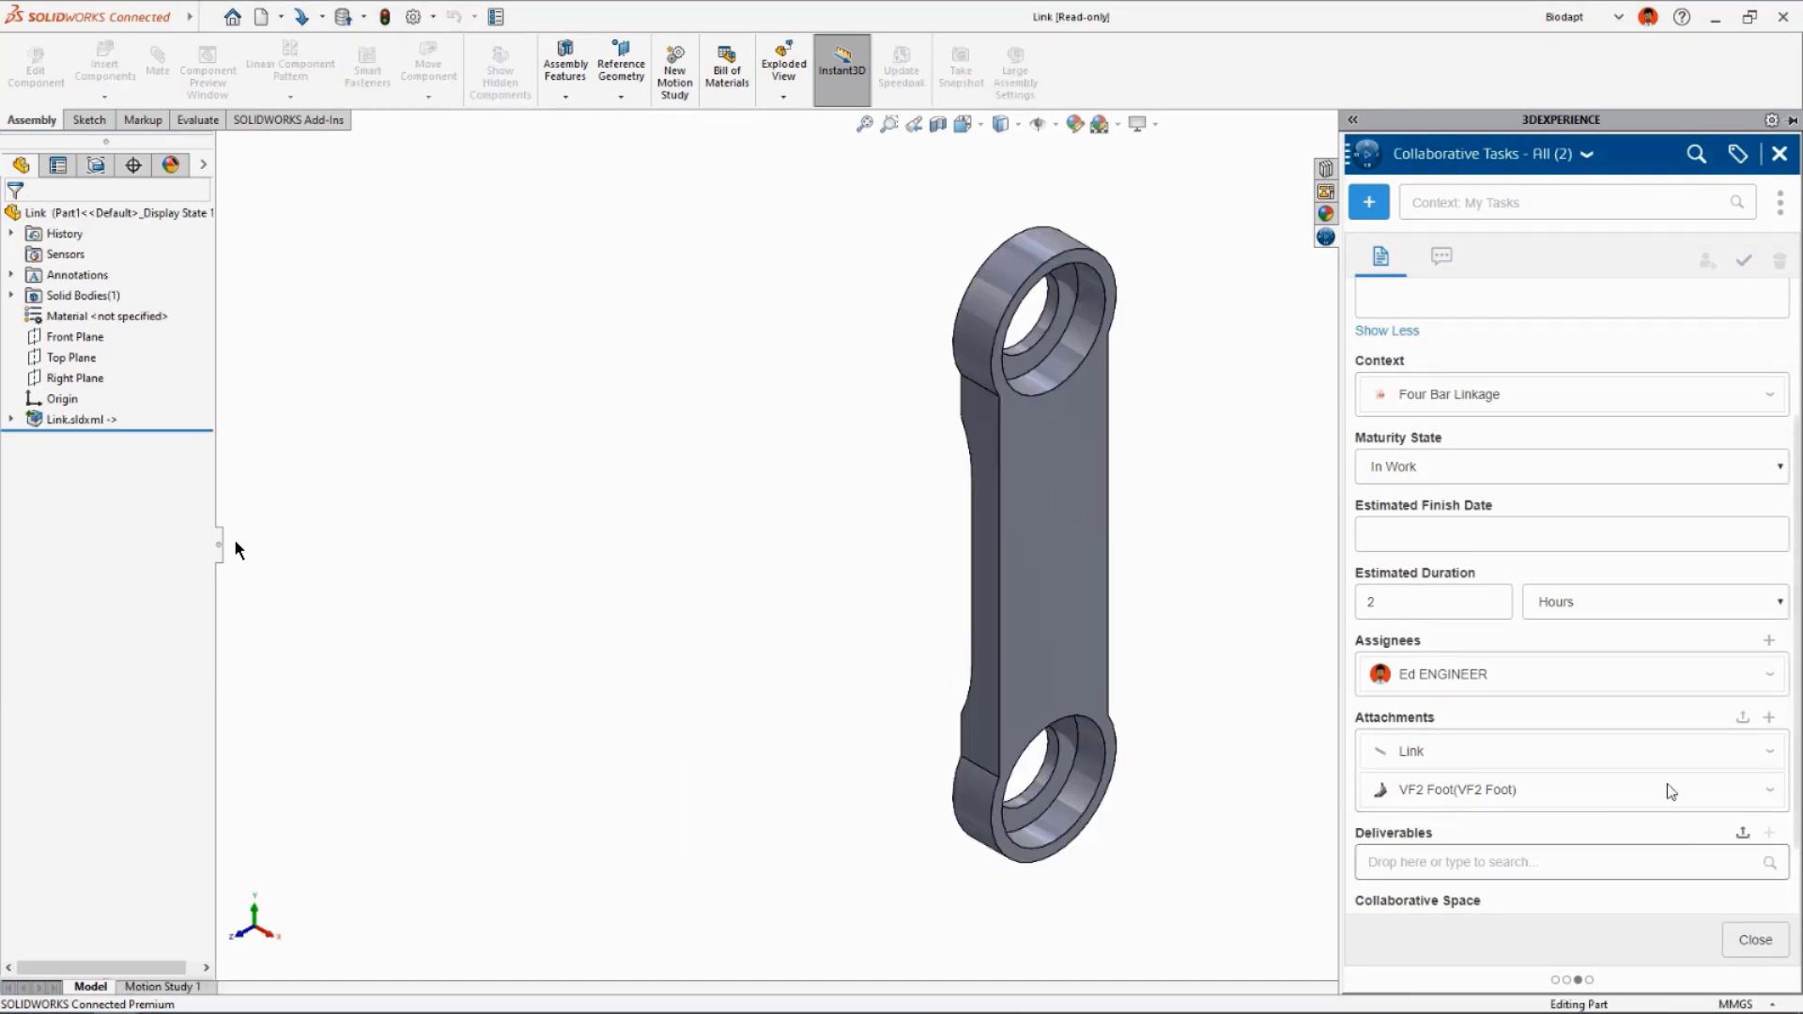
Show the Link part beside the VF2 Foot assembly and insert the link at the assembly's rear linkage pivots.
{"action": "left_click", "coordinate": [1284, 392]}
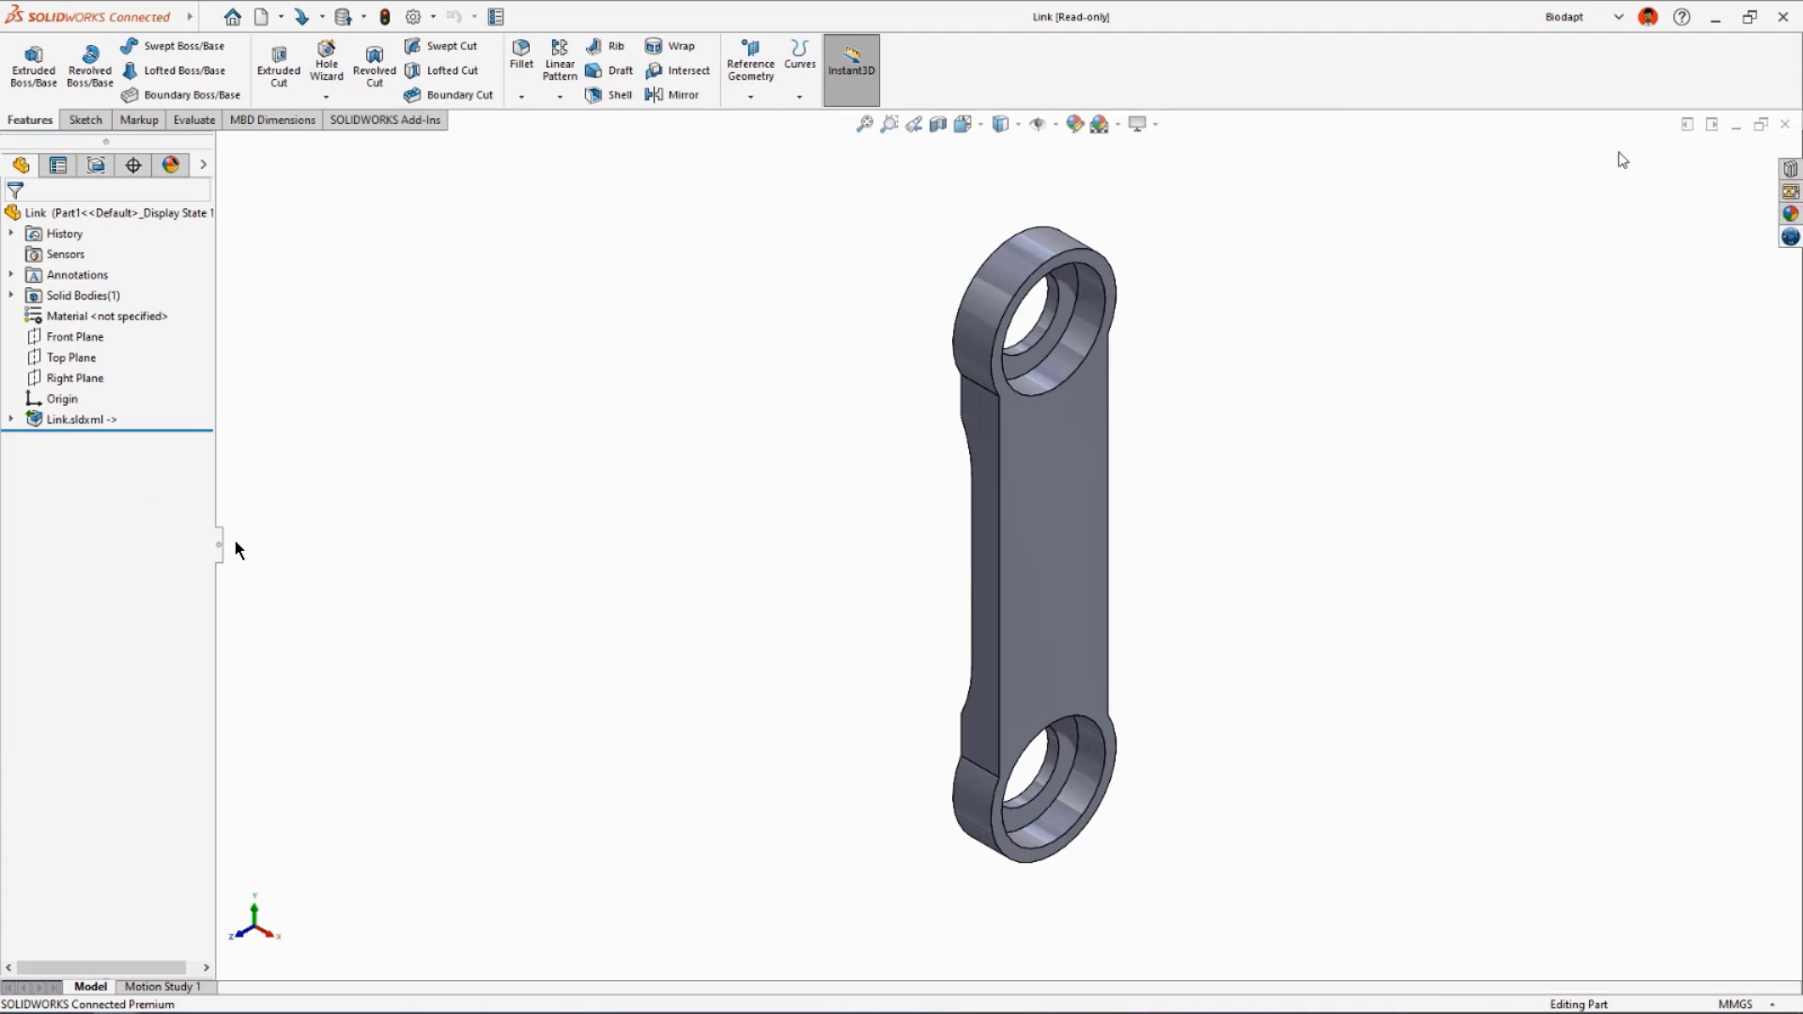
{"action": "left_click", "coordinate": [1688, 126]}
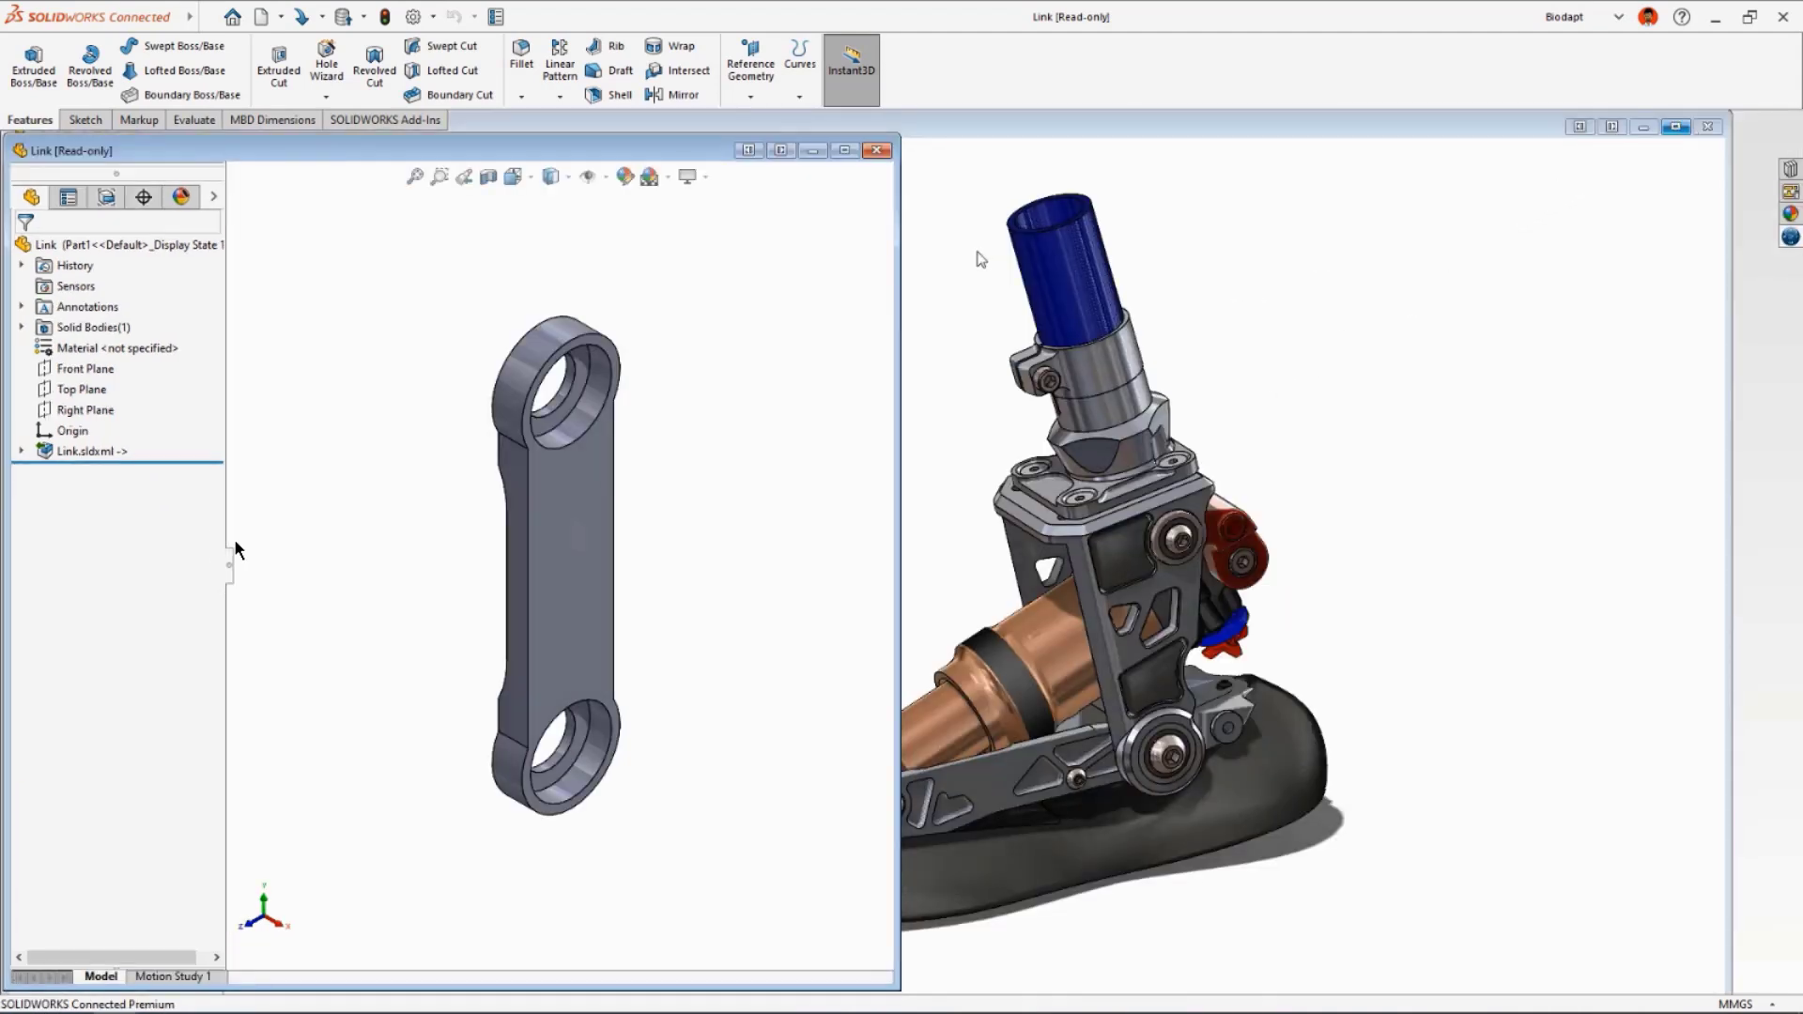
{"action": "left_click_drag", "start_coordinate": [571, 393], "coordinate": [1235, 537]}
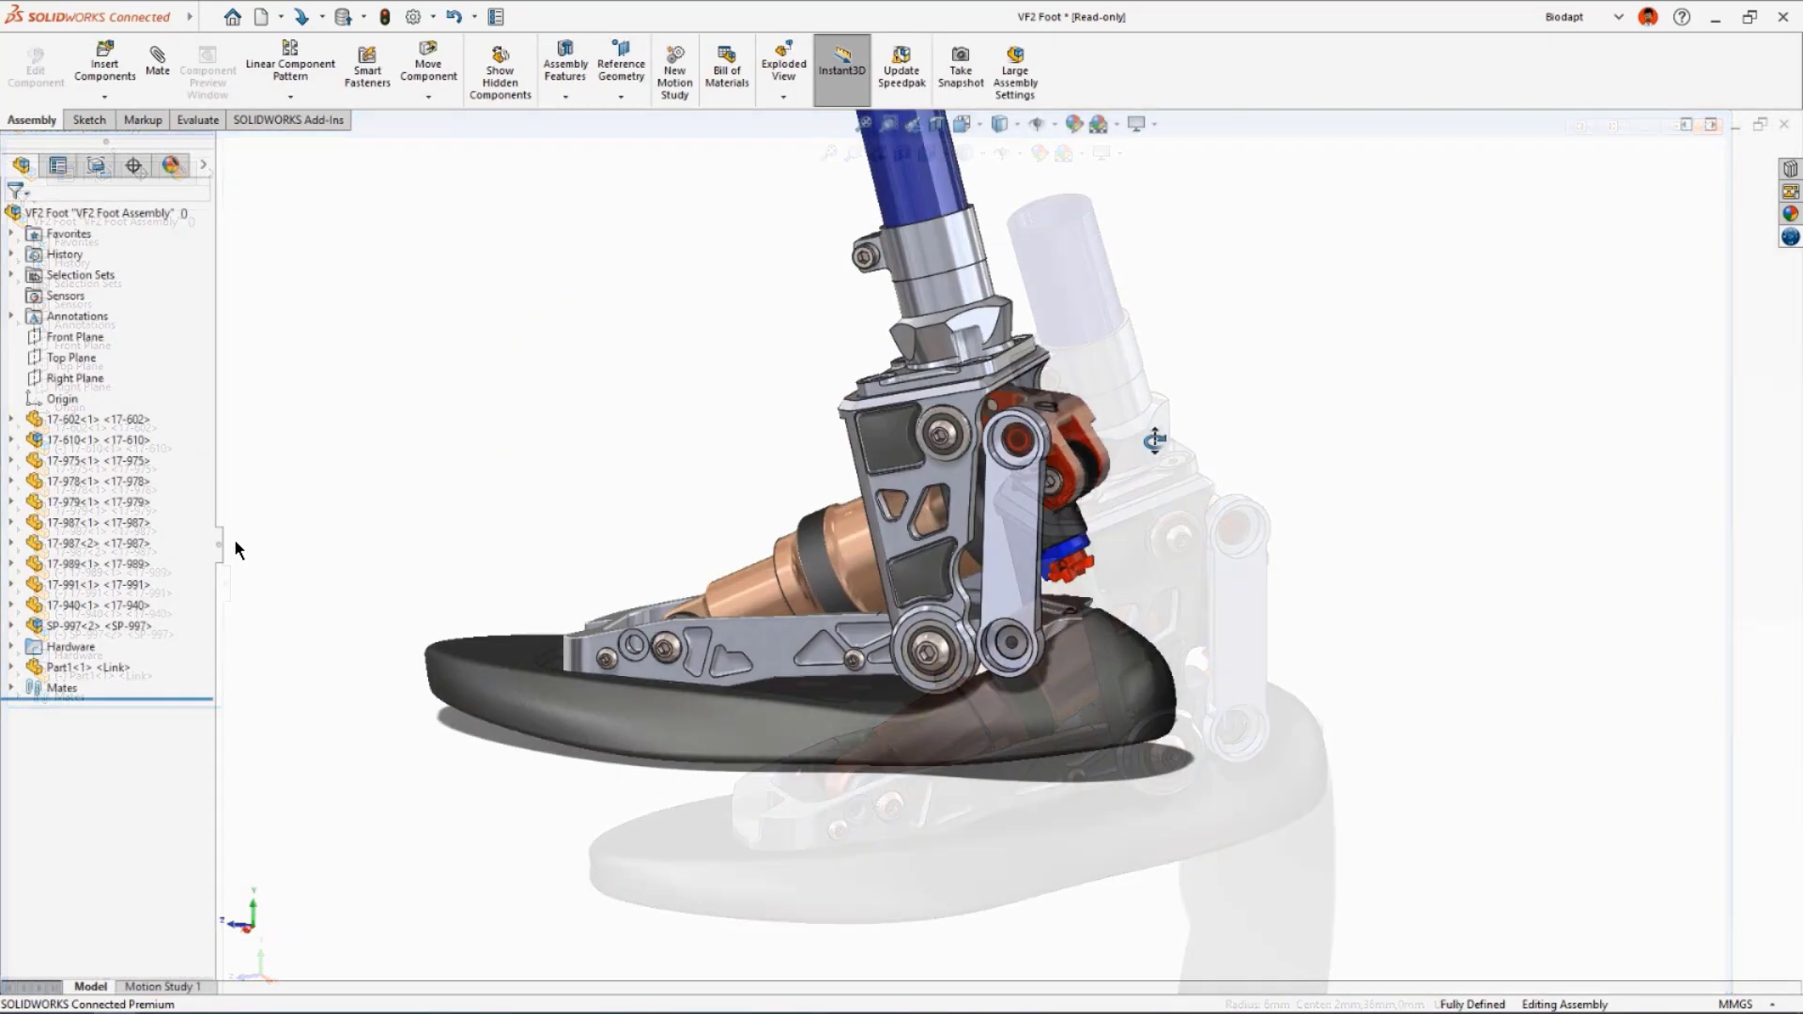
Mirror the Link component about the assembly's Right Plane to the other side of the foot.
{"action": "middle_click_drag", "start_coordinate": [1154, 439], "coordinate": [840, 542]}
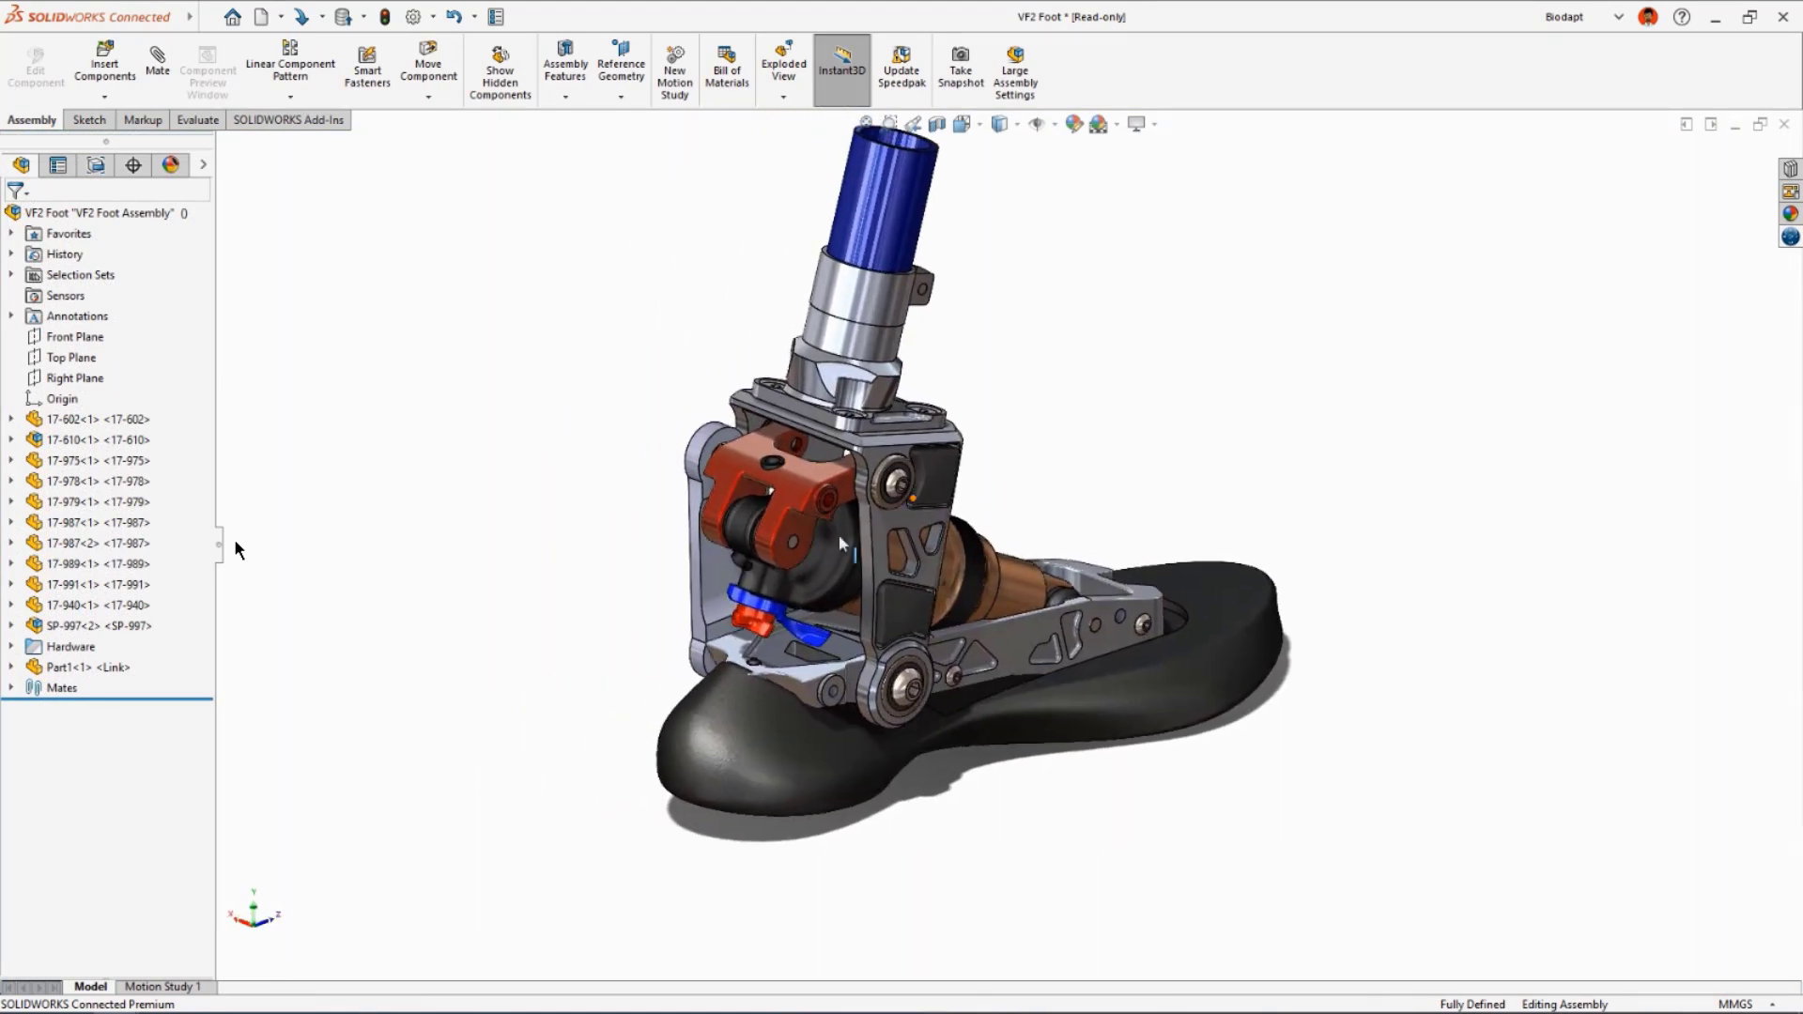
{"action": "left_click", "coordinate": [89, 666]}
{"action": "left_click", "coordinate": [77, 378], "text": "ctrl"}
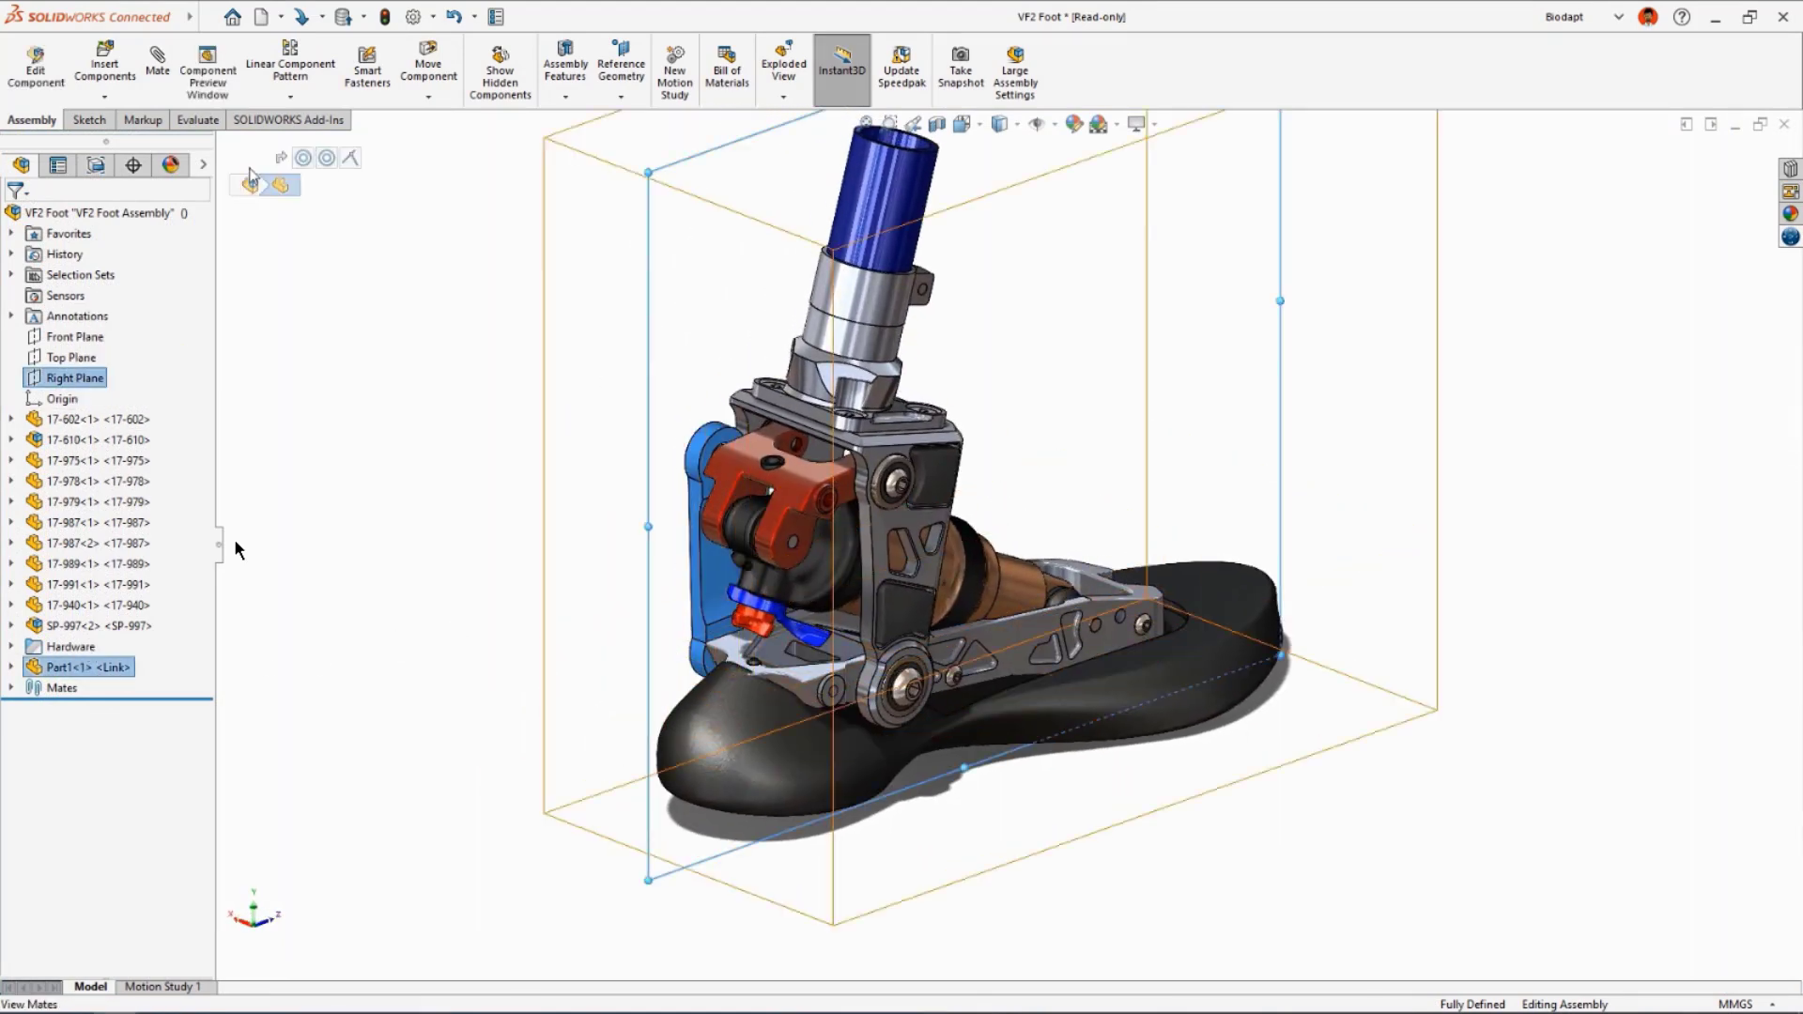
{"action": "left_click", "coordinate": [290, 96]}
{"action": "left_click", "coordinate": [309, 254]}
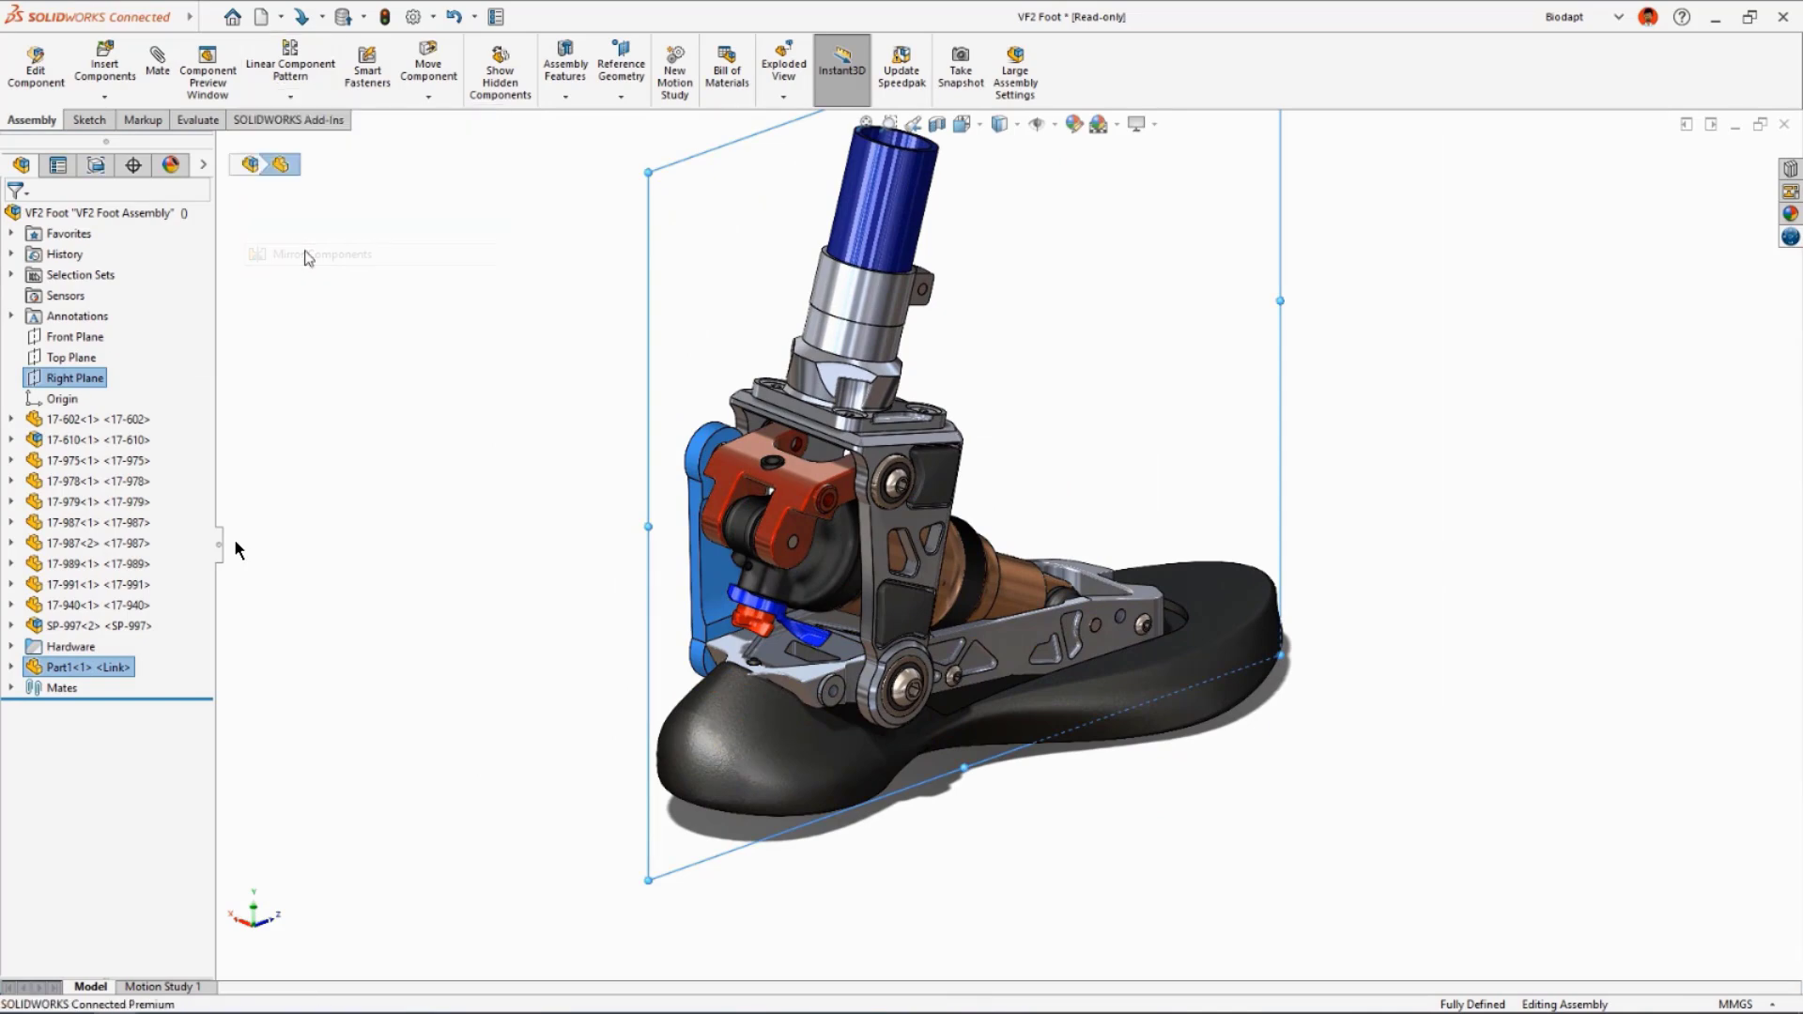
{"action": "left_click", "coordinate": [13, 219]}
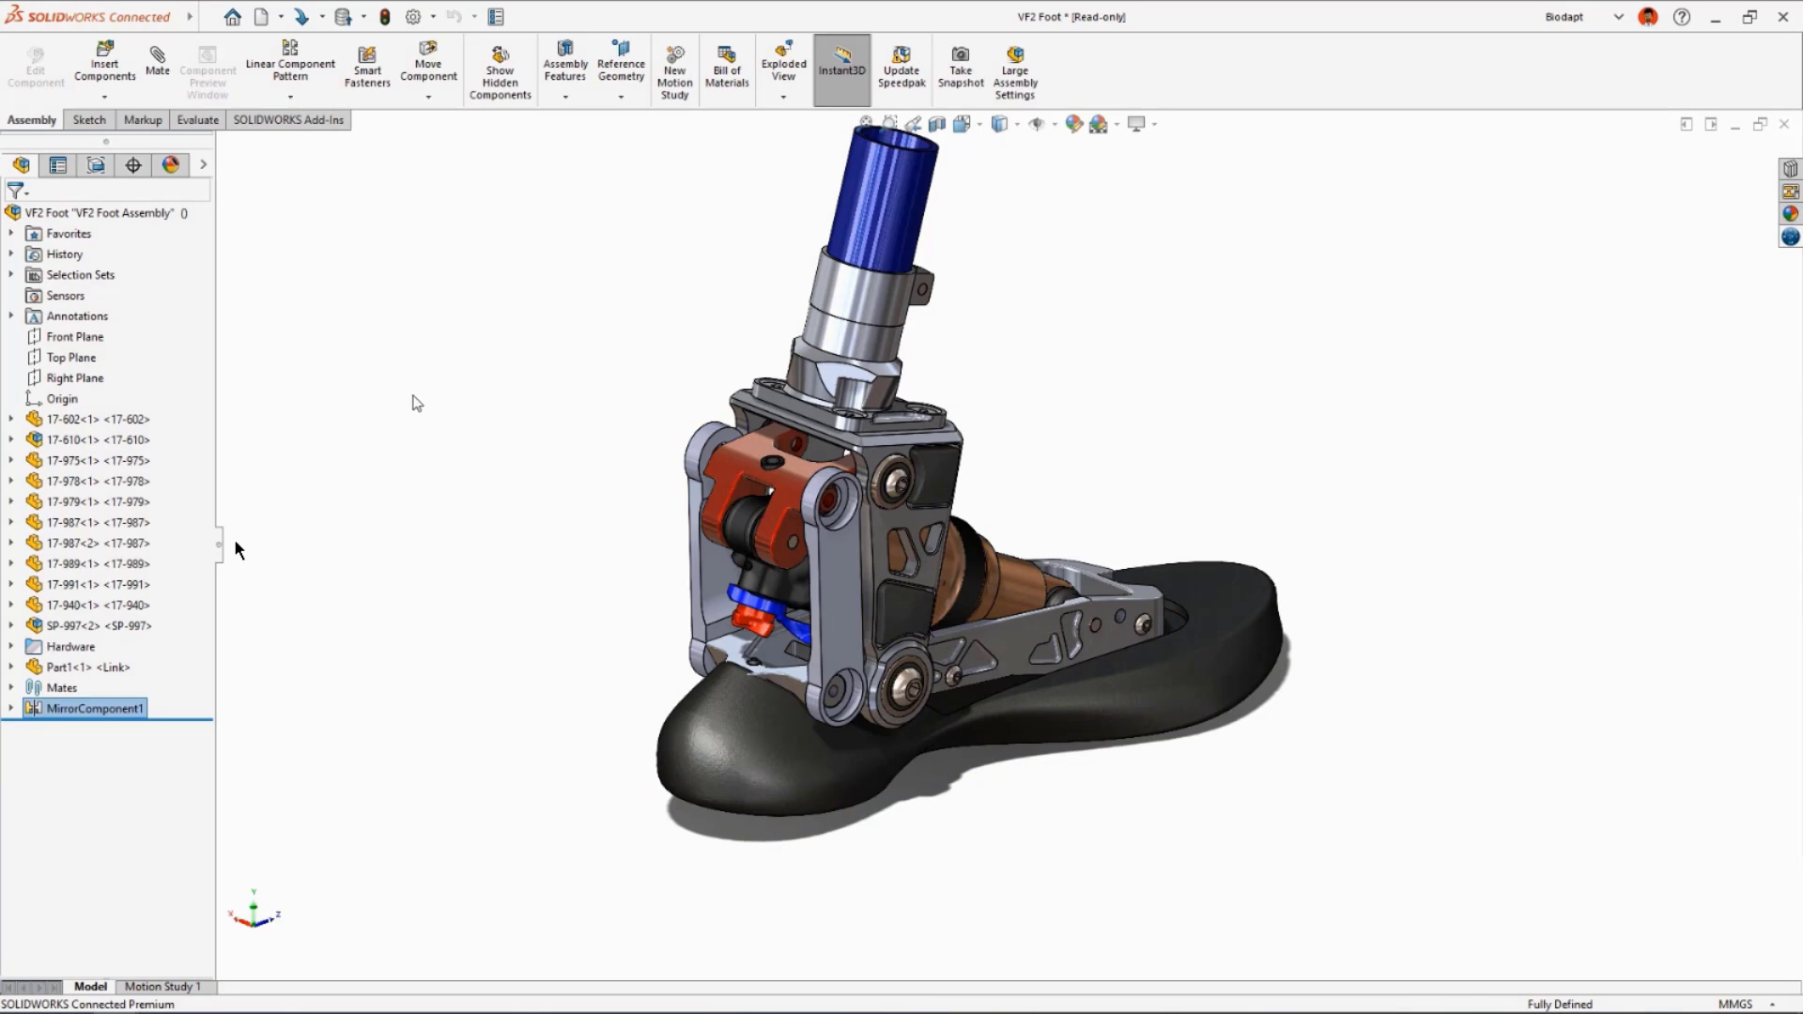
Make the SP-997 subassembly flexible and swing the foot's upper bracket to test the linkage's motion.
{"action": "middle_click_drag", "start_coordinate": [413, 396], "coordinate": [755, 411]}
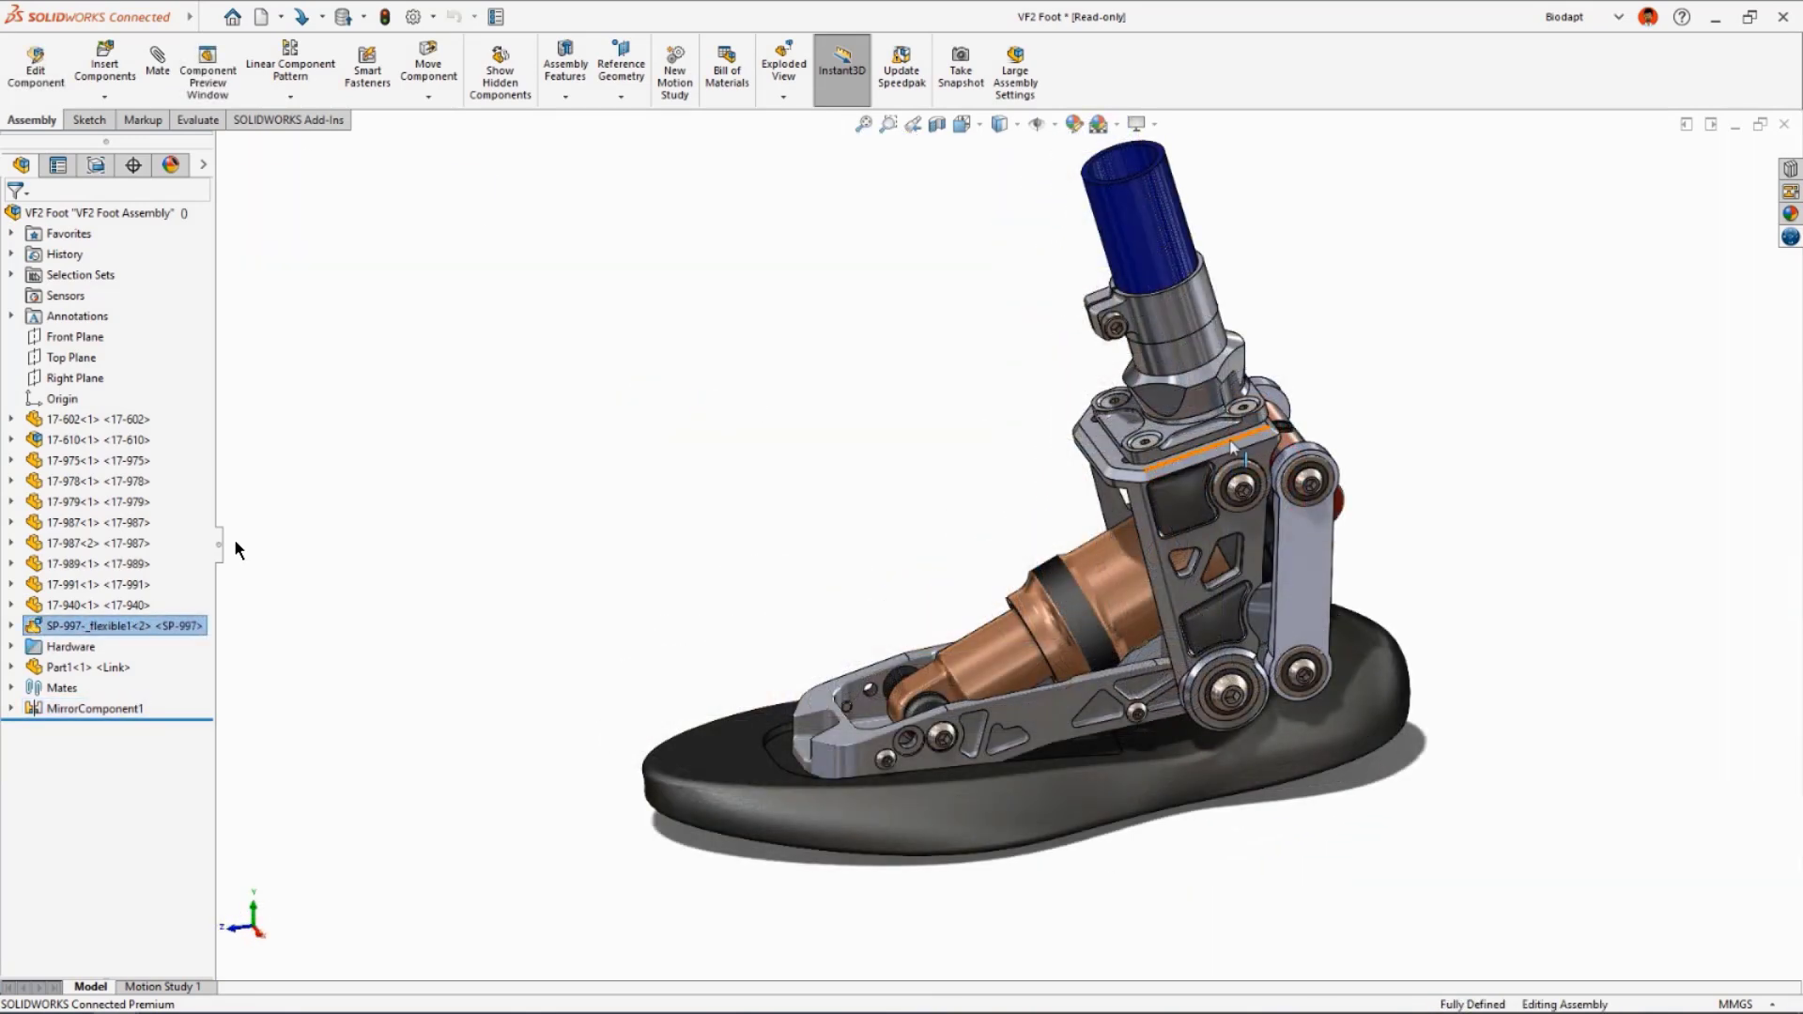
{"action": "left_click_drag", "start_coordinate": [1218, 454], "coordinate": [1461, 414]}
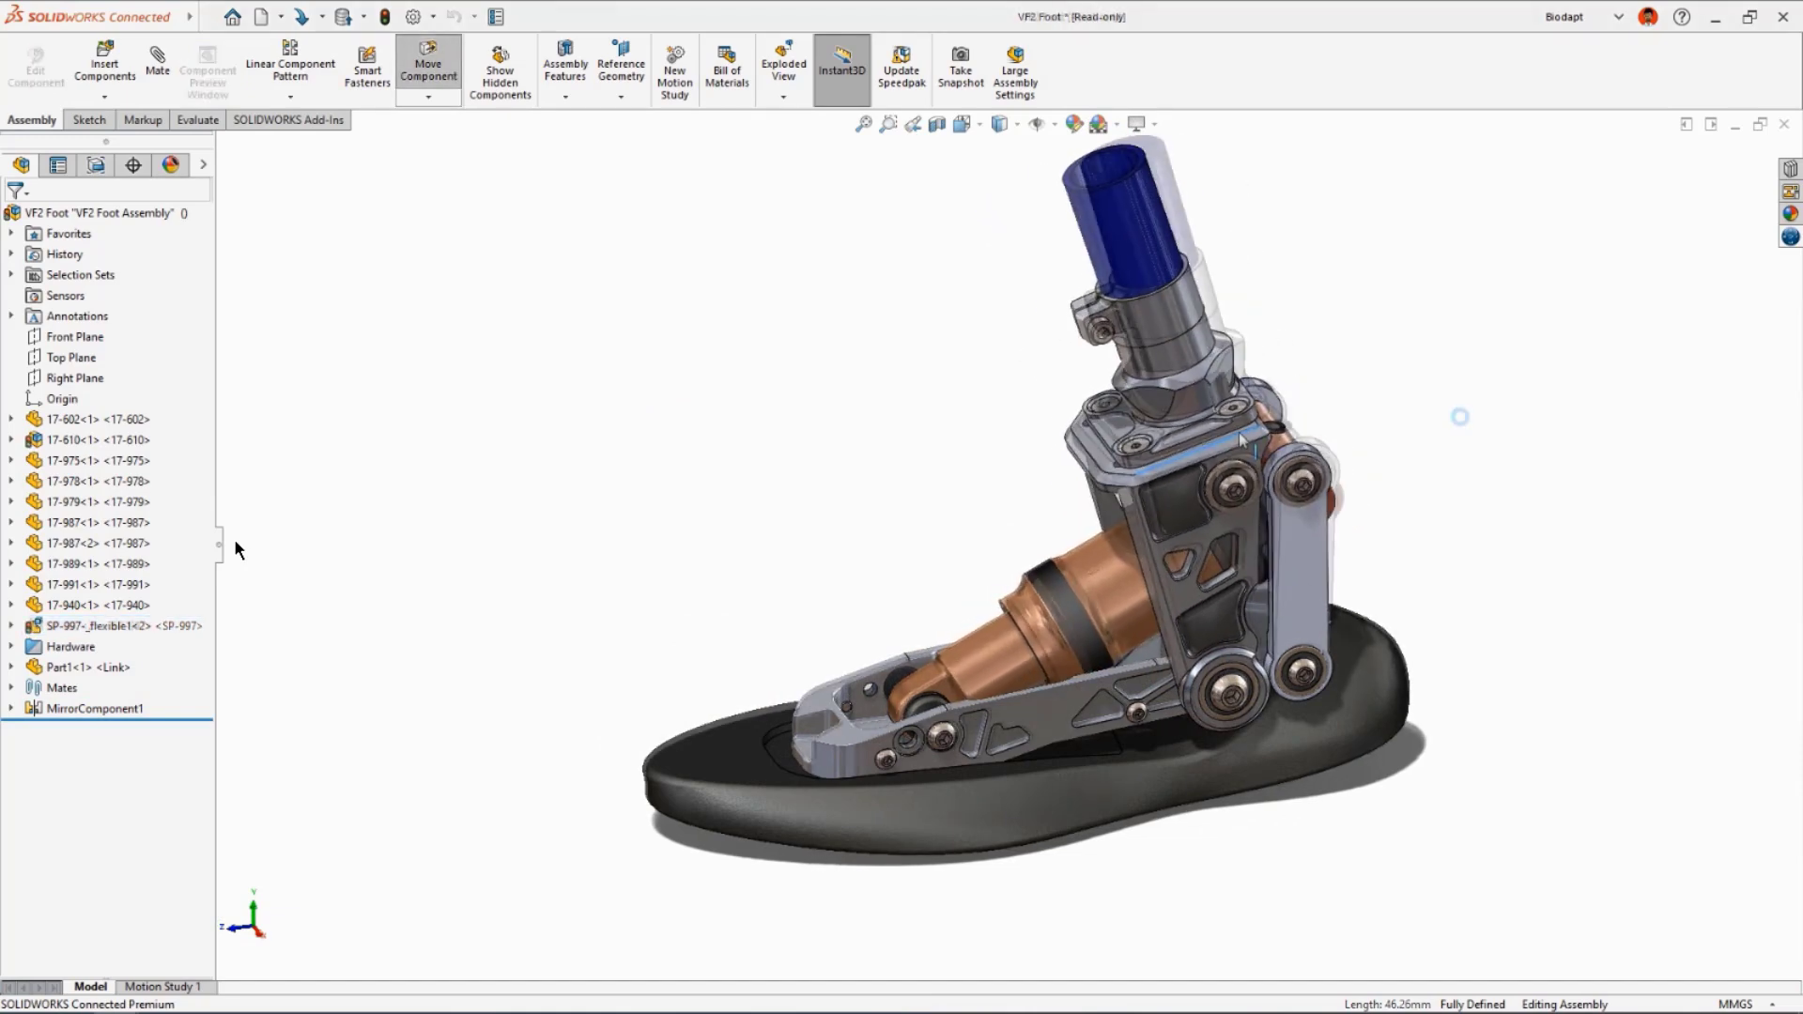
Reserve the modified data and save the VF2 Foot assembly to 3DEXPERIENCE.
{"action": "key", "text": "ctrl+s"}
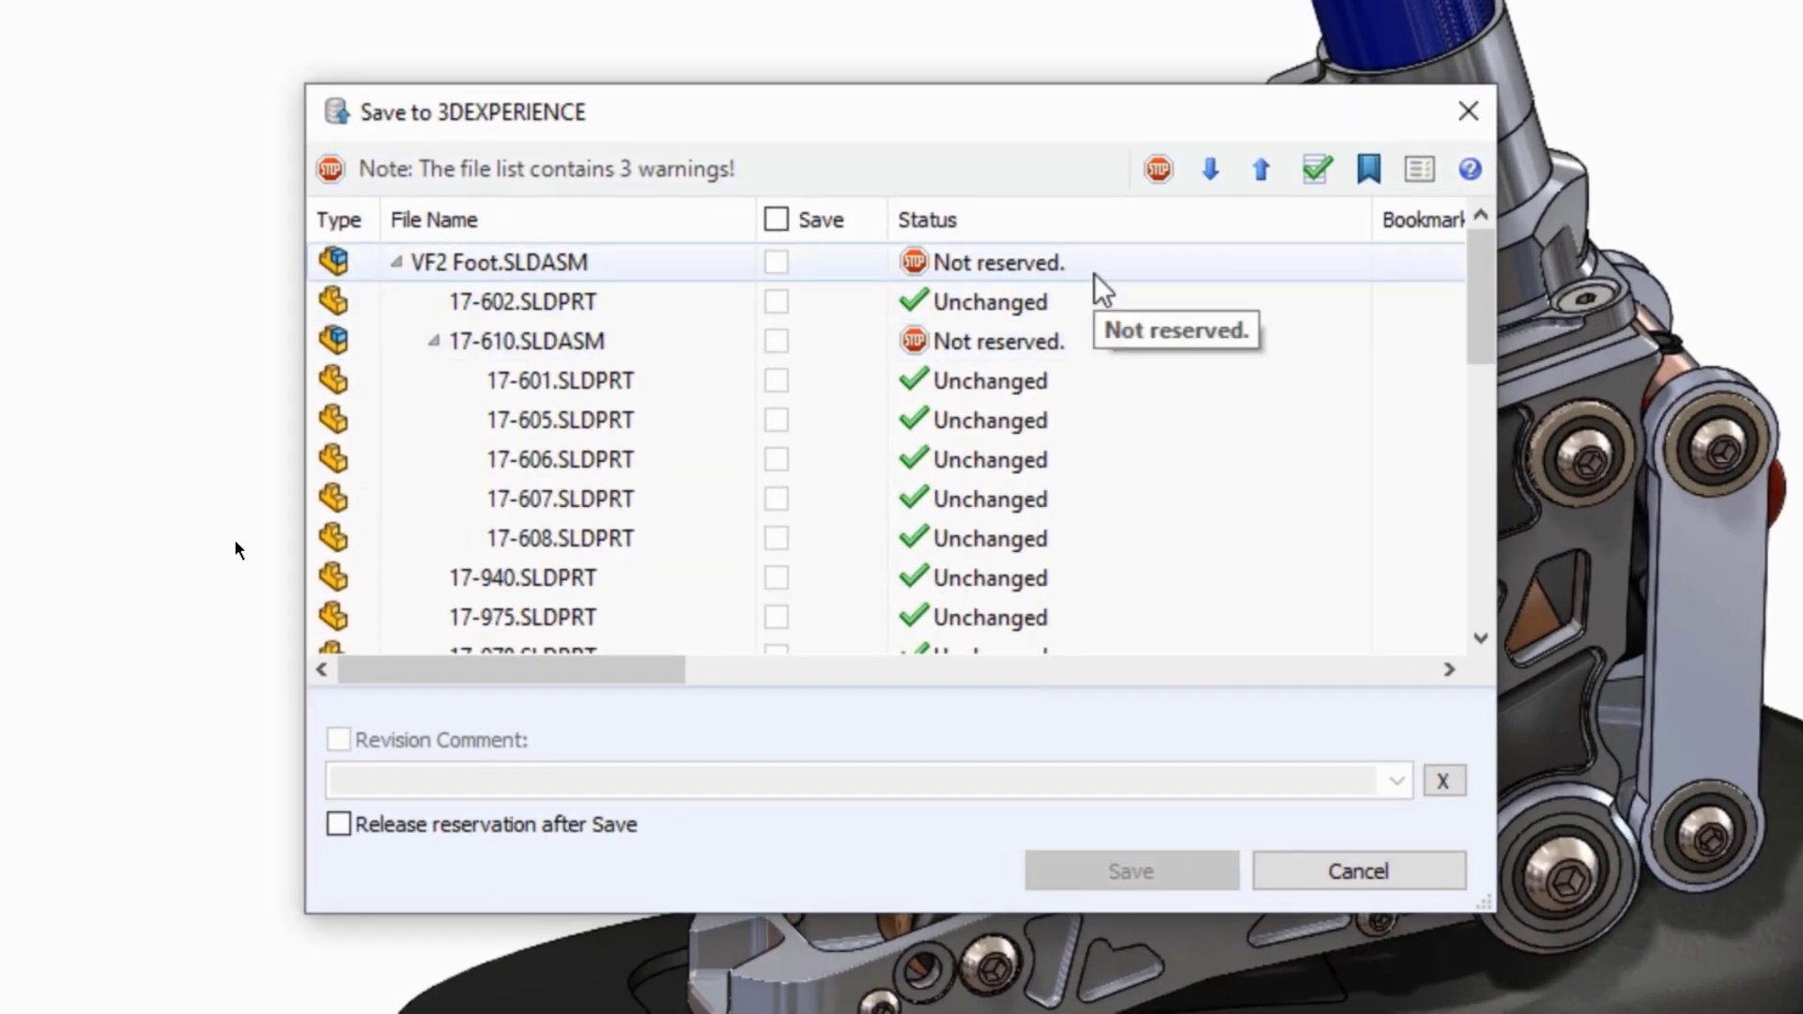
{"action": "left_click", "coordinate": [1315, 167]}
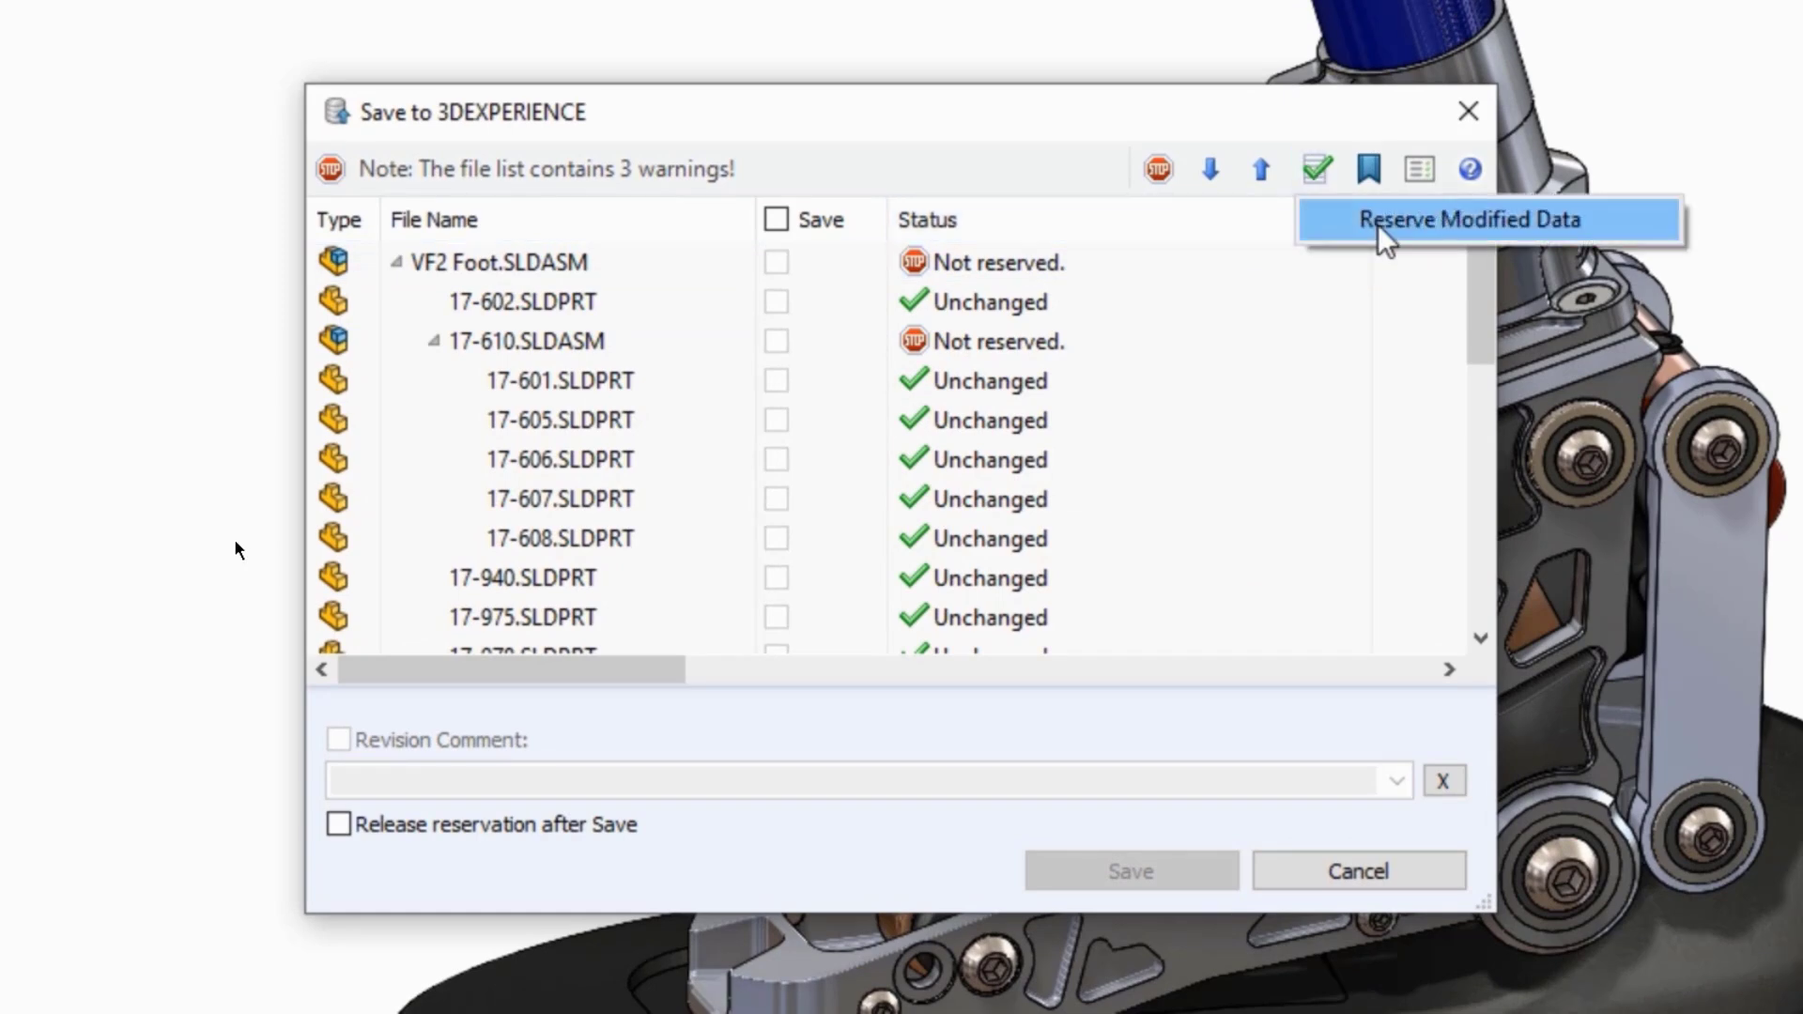
{"action": "left_click", "coordinate": [1378, 223]}
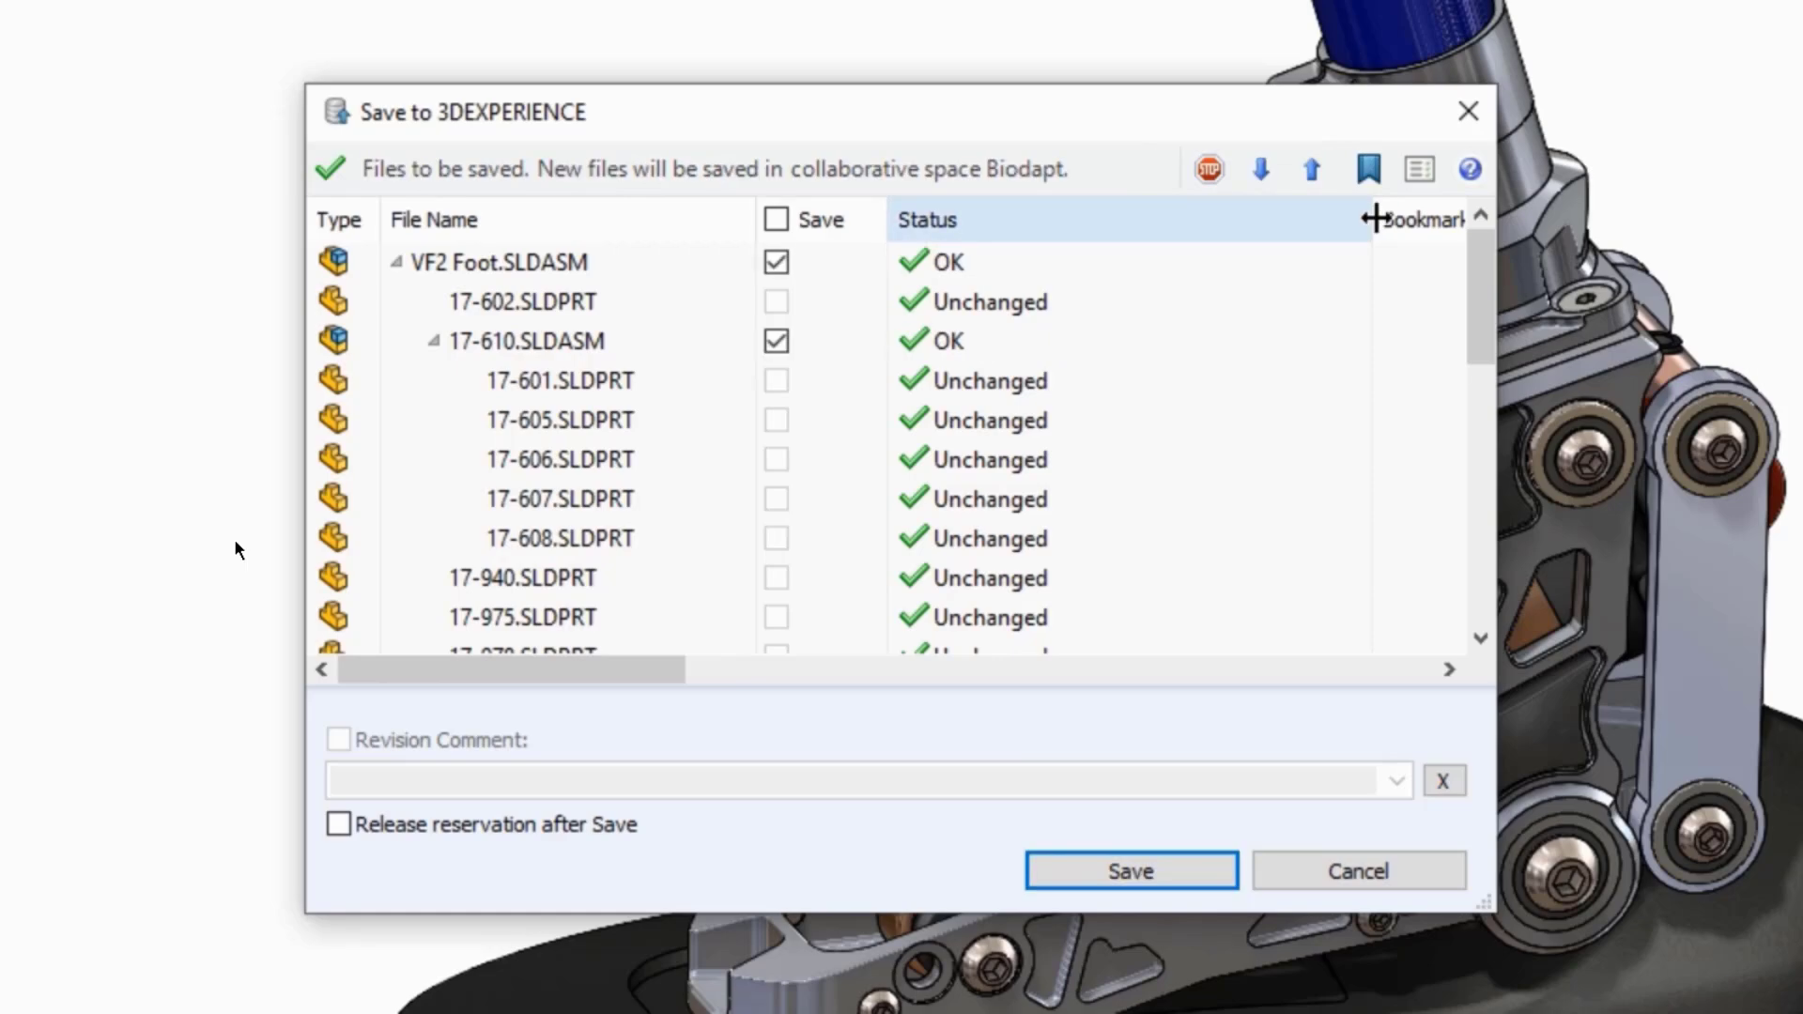
{"action": "left_click", "coordinate": [1185, 864]}
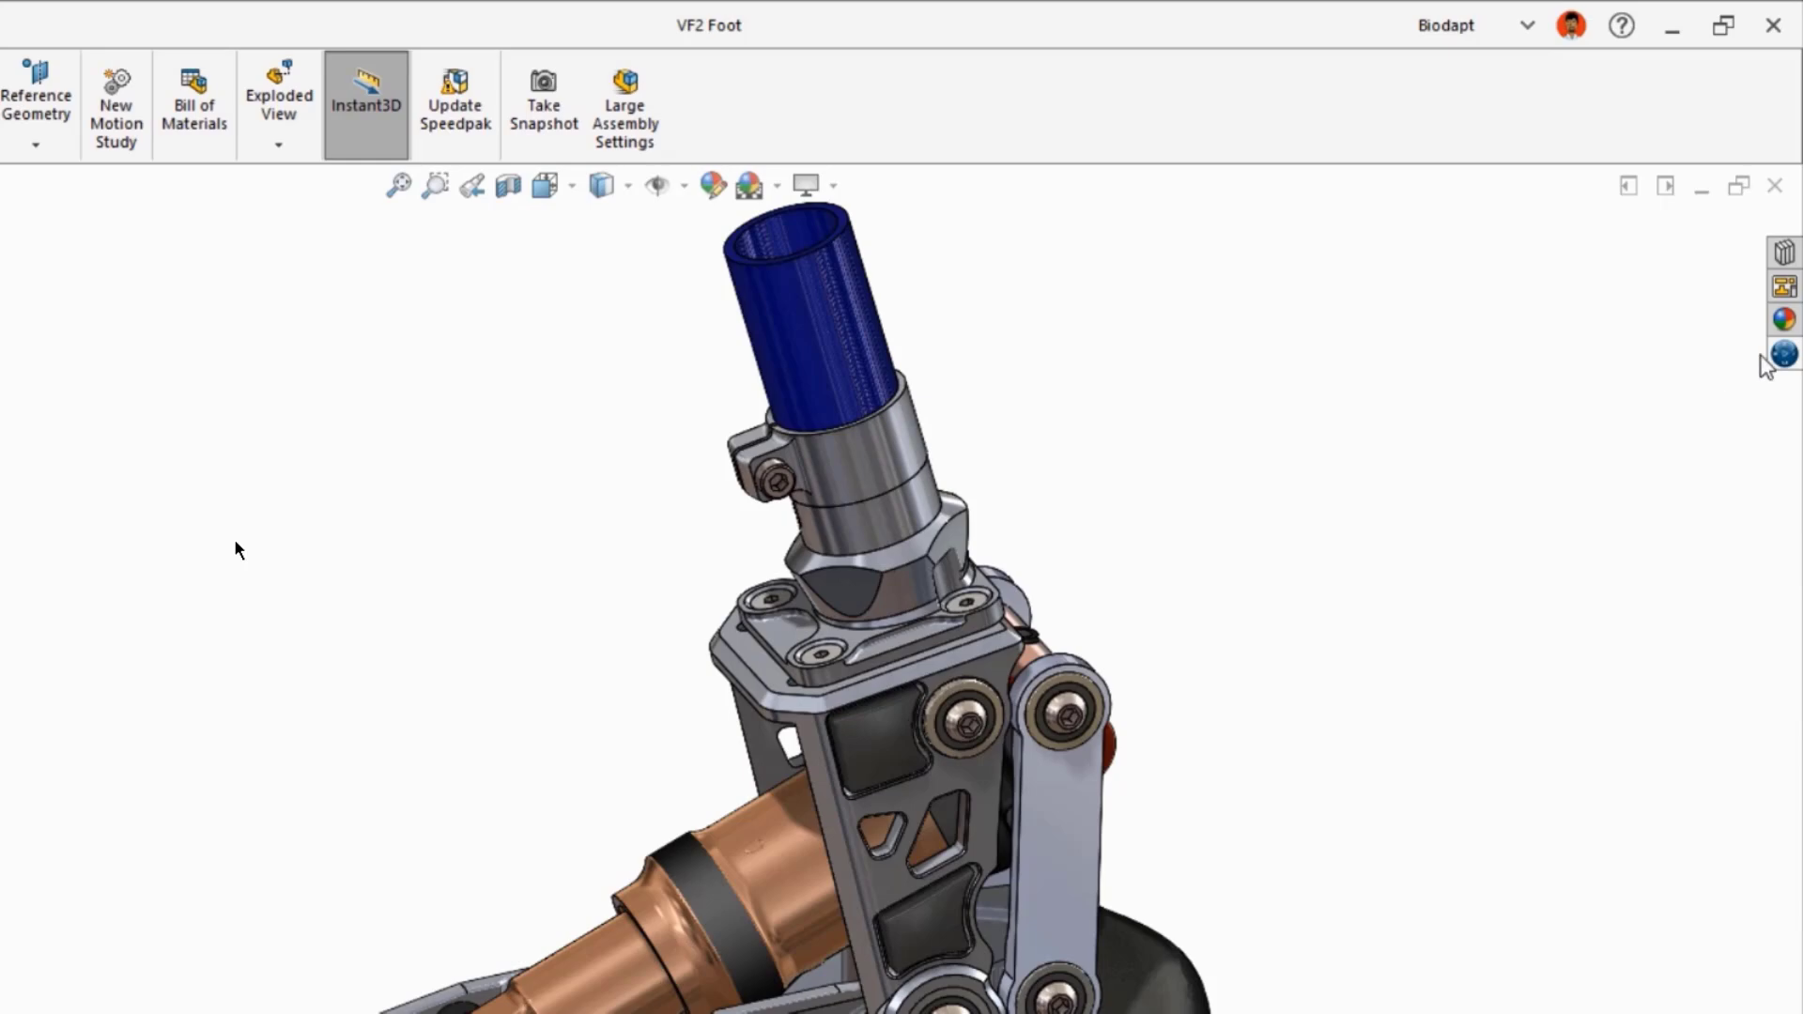
Activate the Cover component of the VF2 Foot assembly for editing in xDesign and switch to xShape.
{"action": "left_click", "coordinate": [1783, 355]}
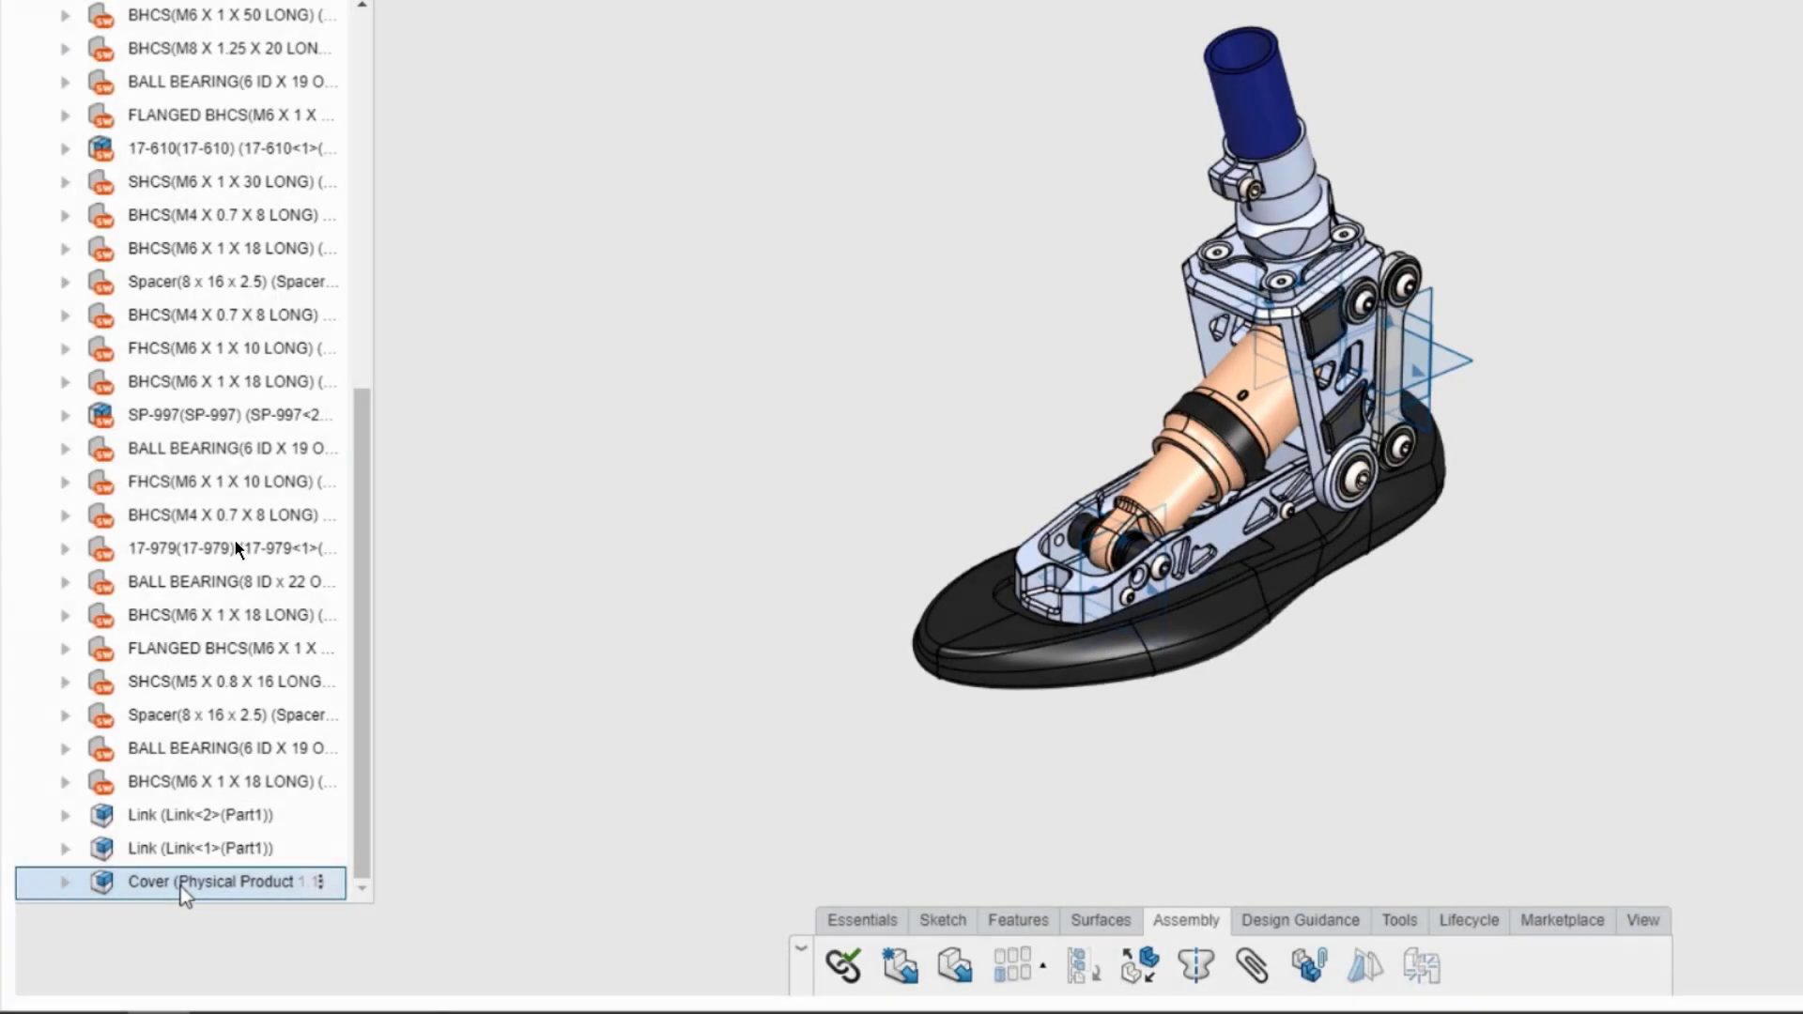
{"action": "double_click", "coordinate": [180, 886]}
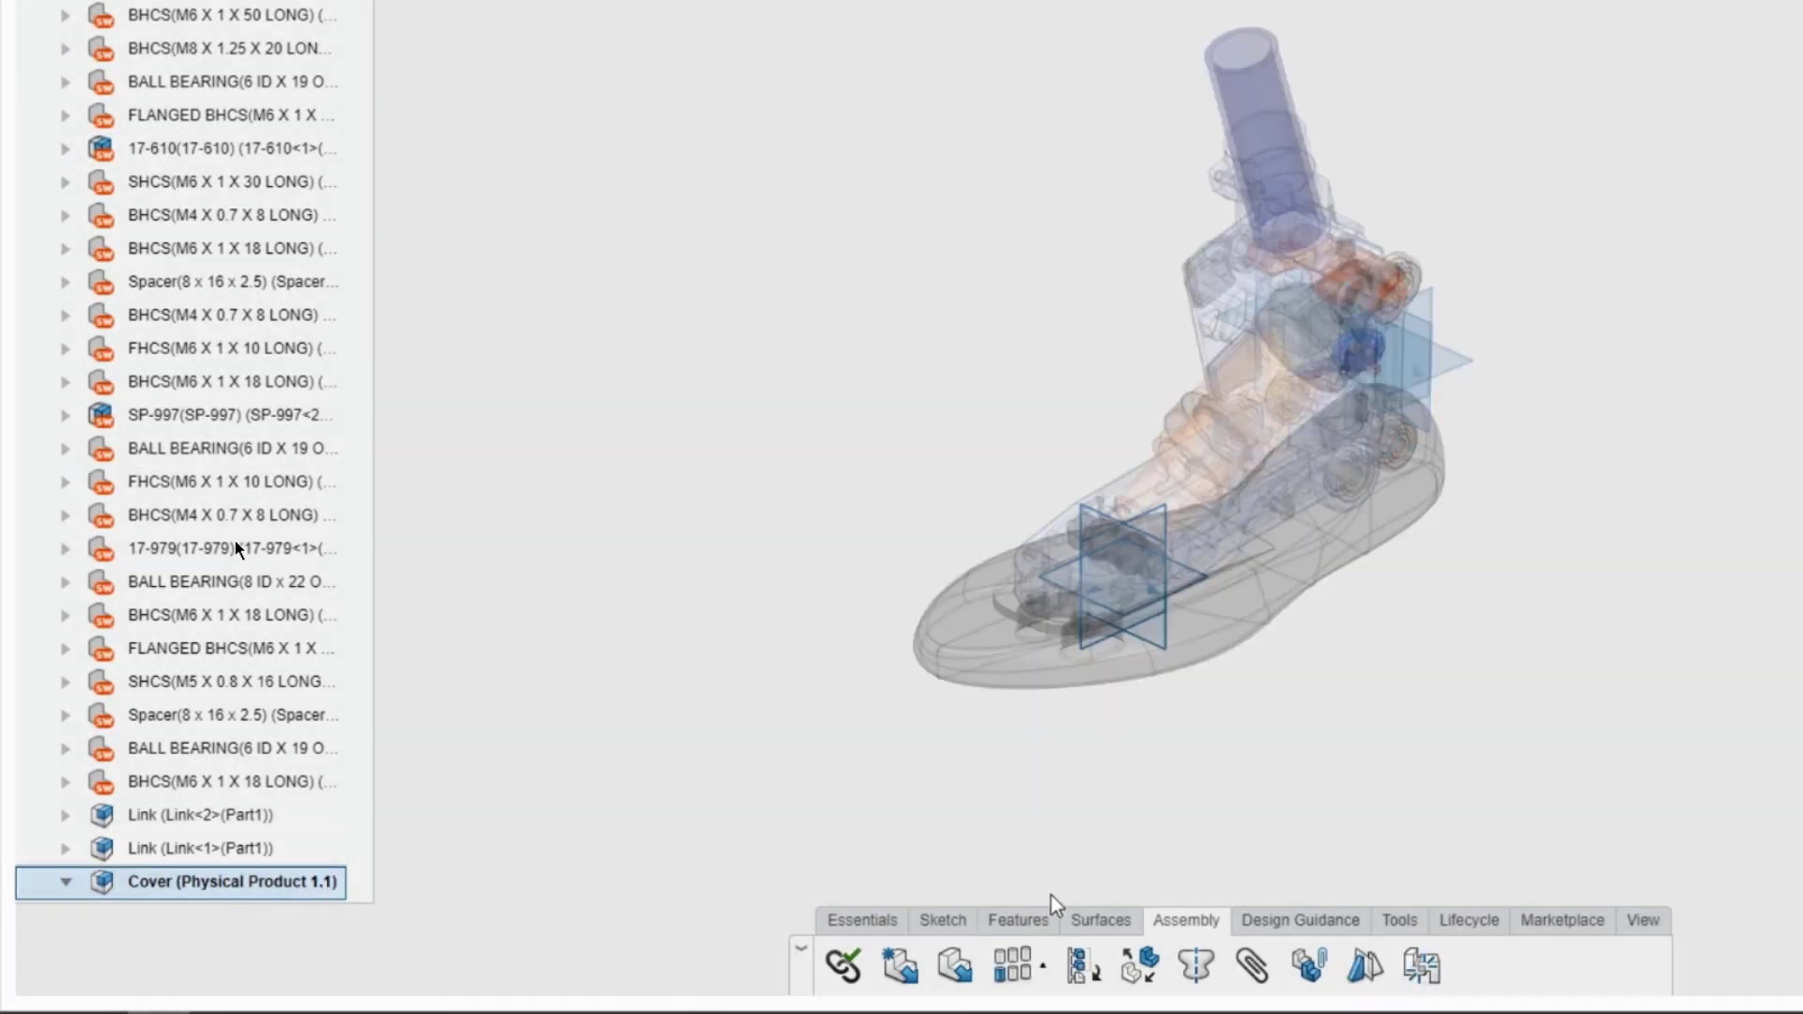
{"action": "left_click", "coordinate": [1089, 924]}
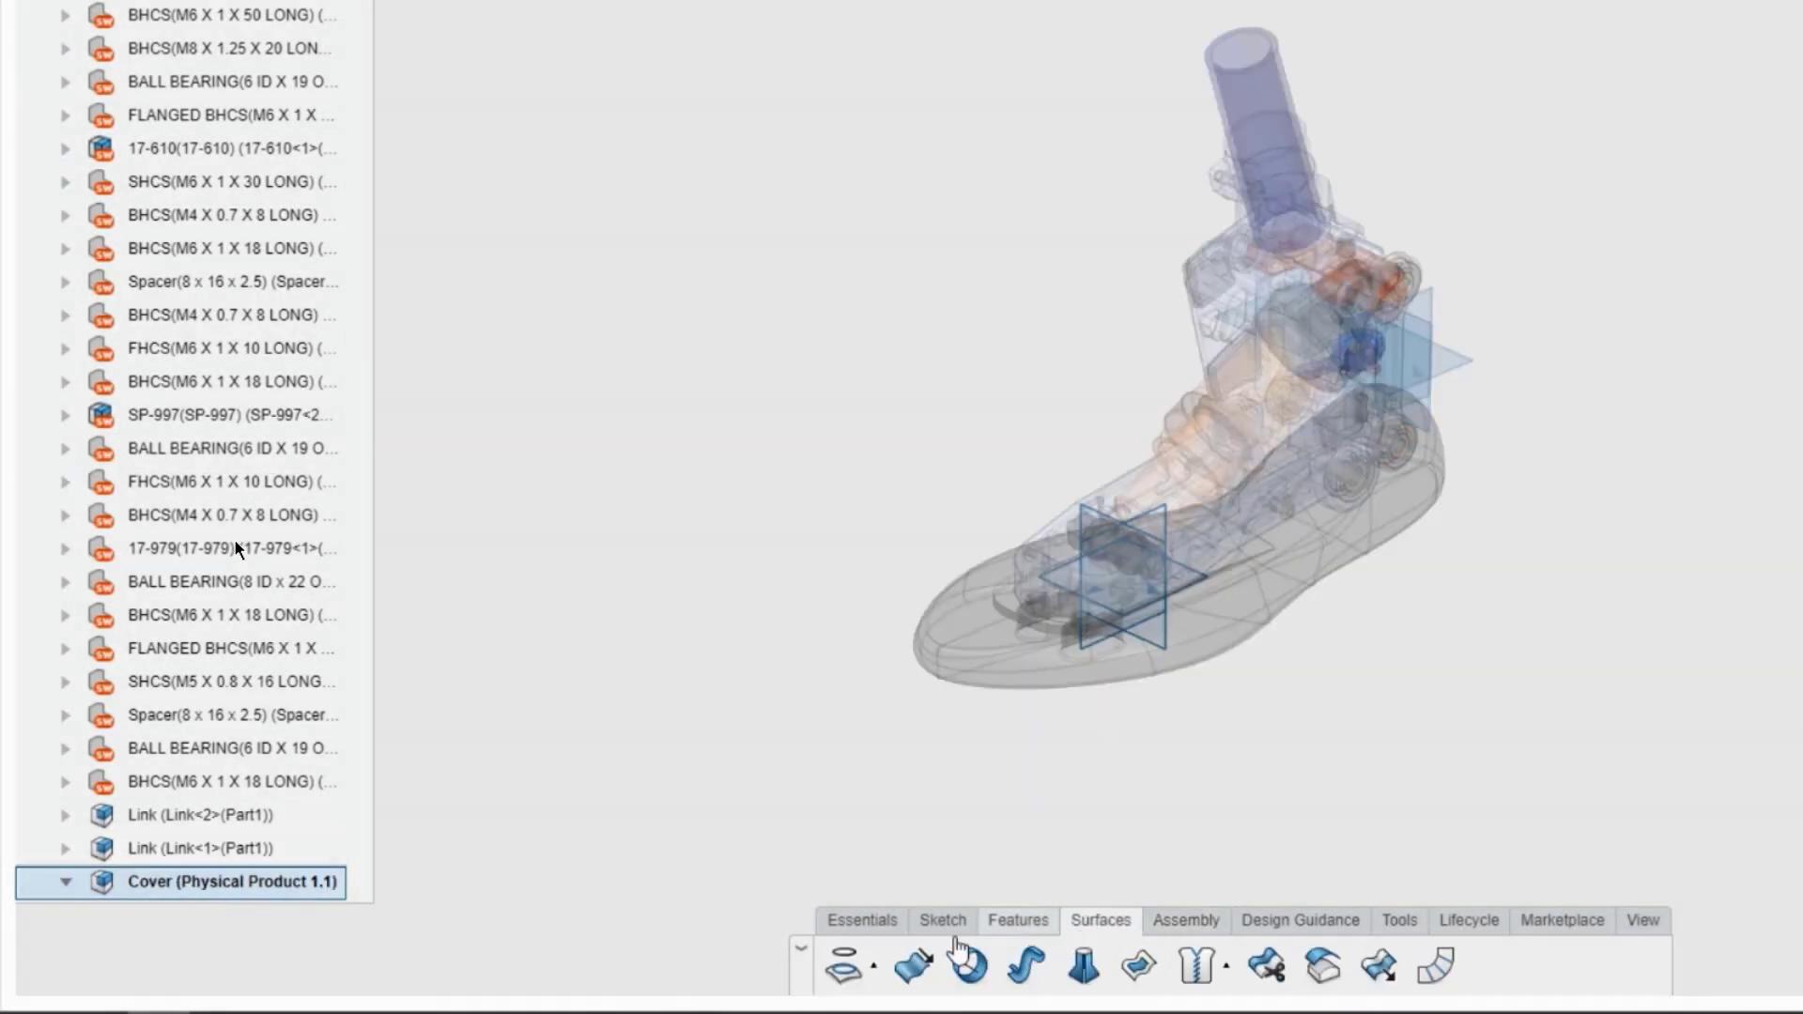
{"action": "left_click", "coordinate": [1140, 959]}
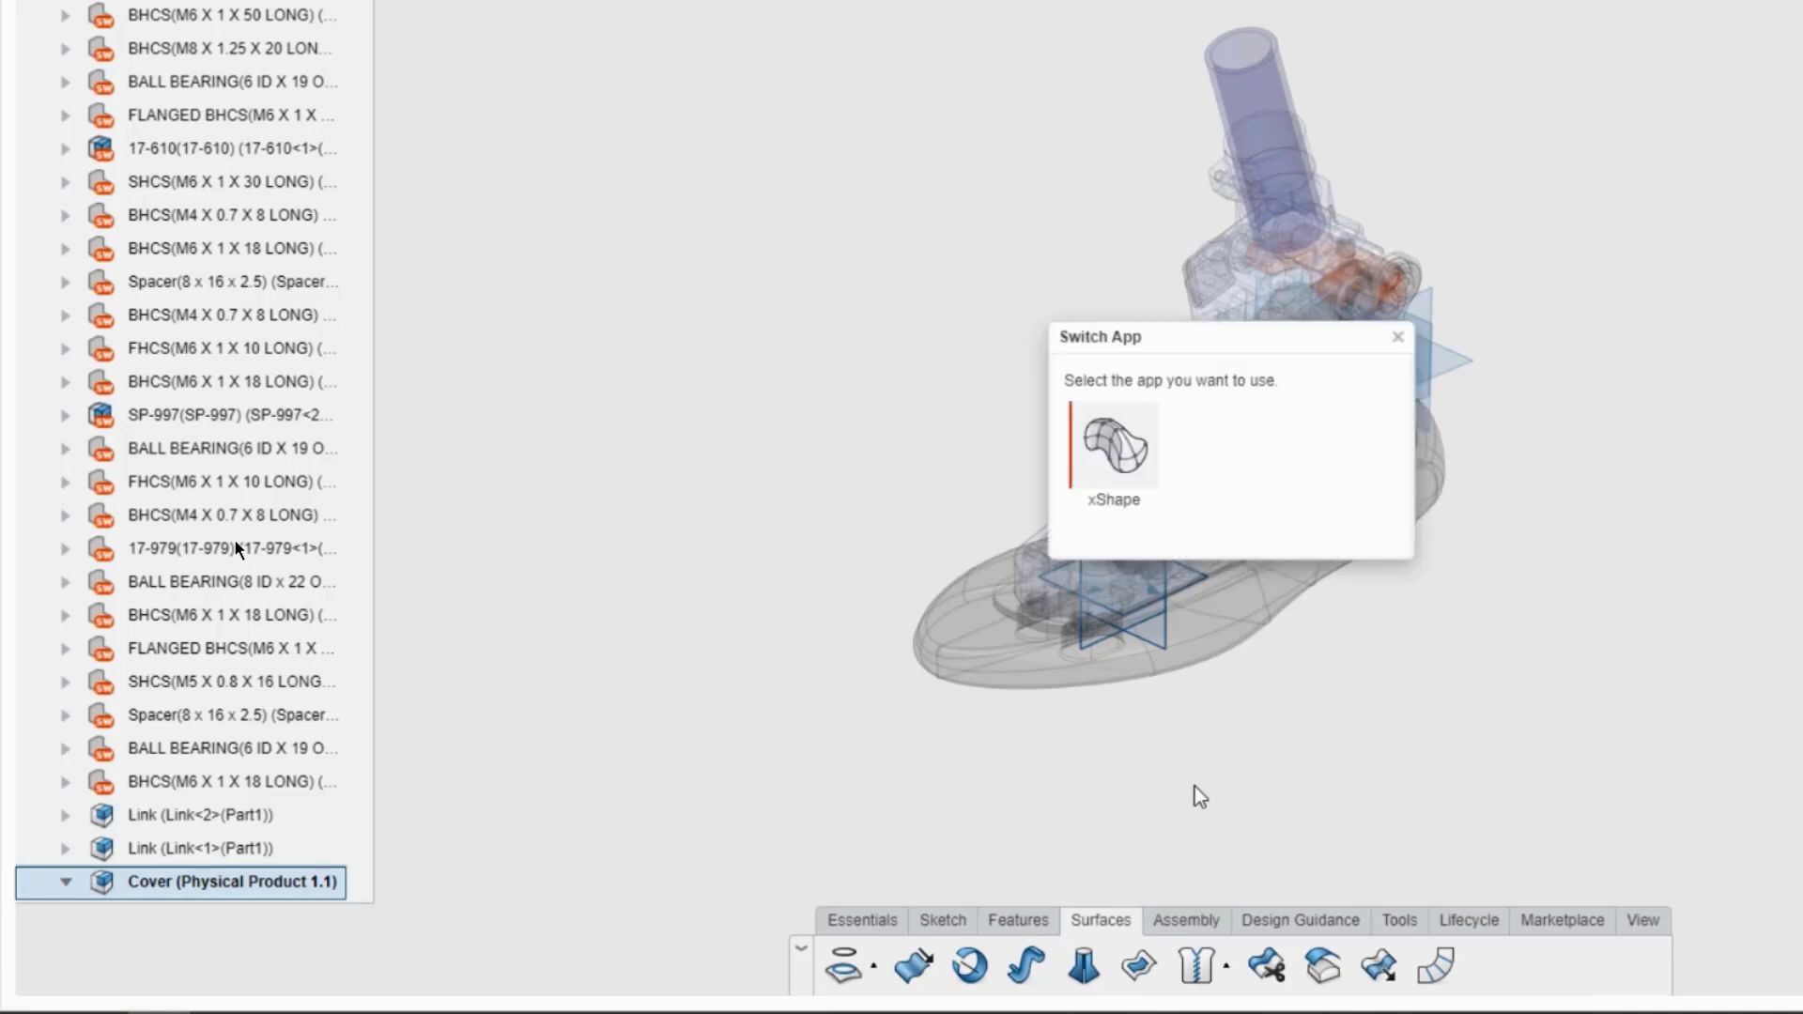
{"action": "left_click", "coordinate": [1125, 464]}
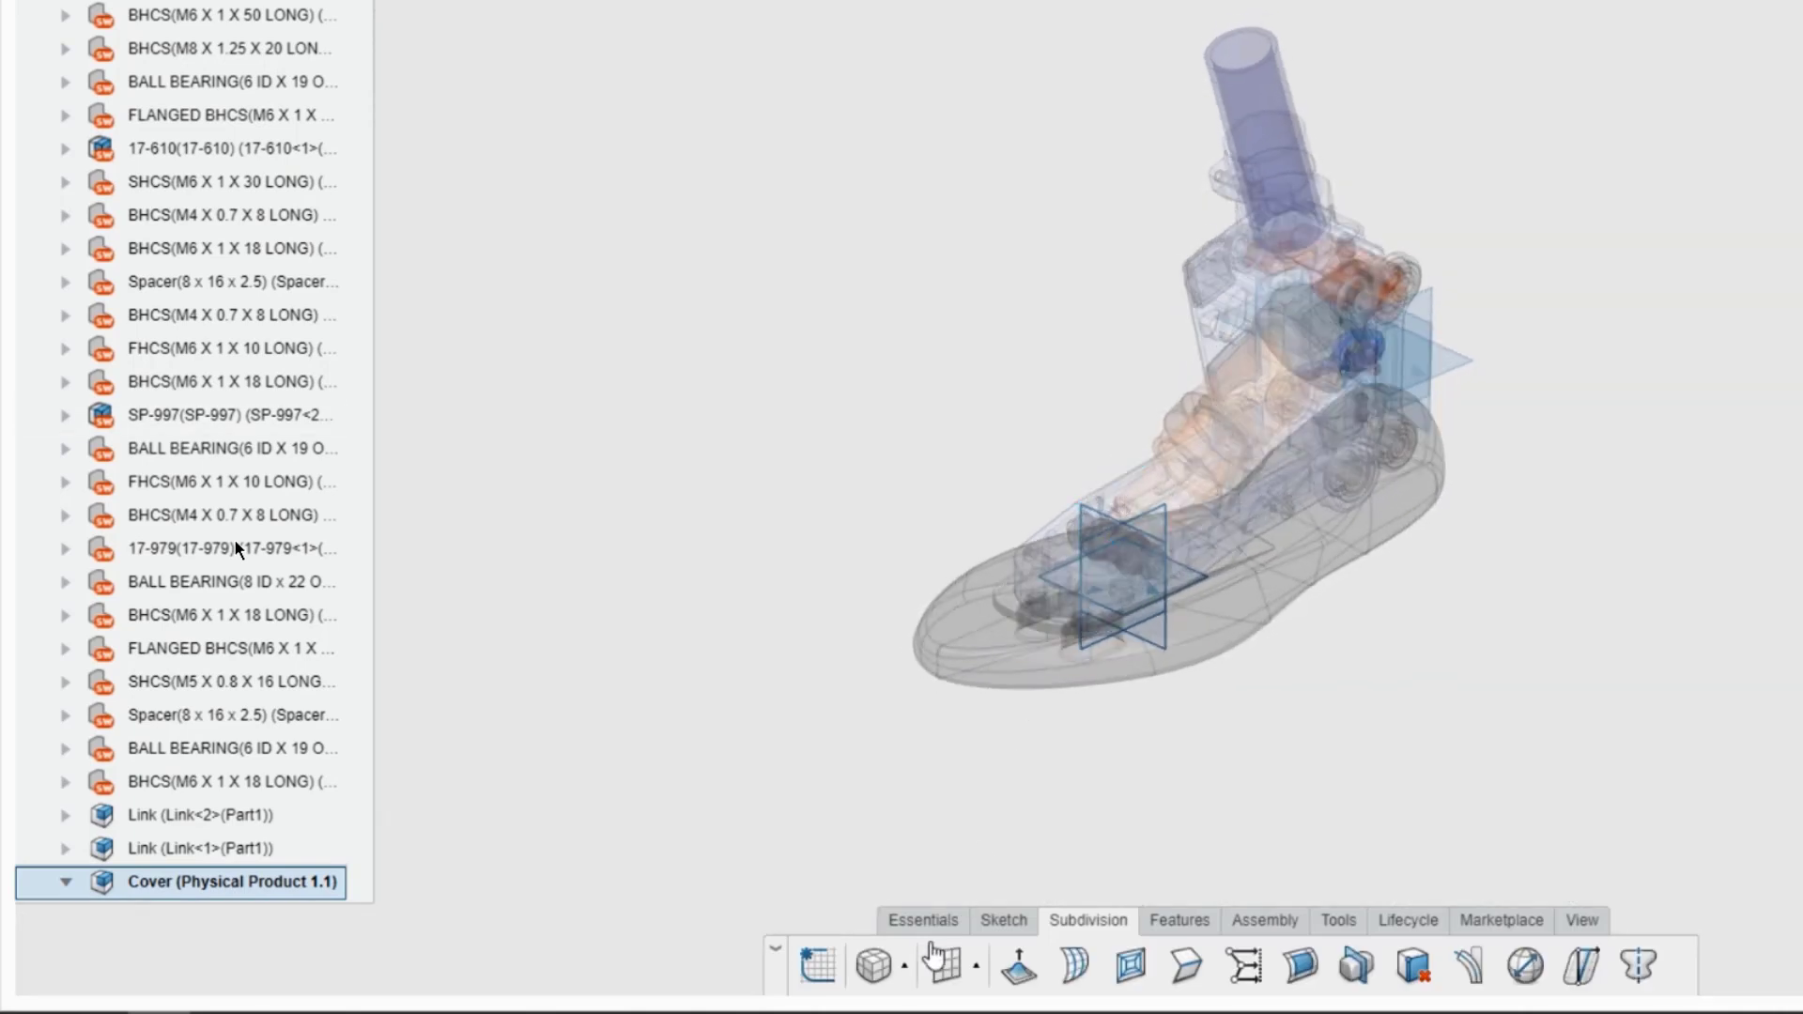
Create a box subdivision primitive over the front of the foot with 1, 3 and 1 segments, scaled to about 105.
{"action": "left_click", "coordinate": [905, 969]}
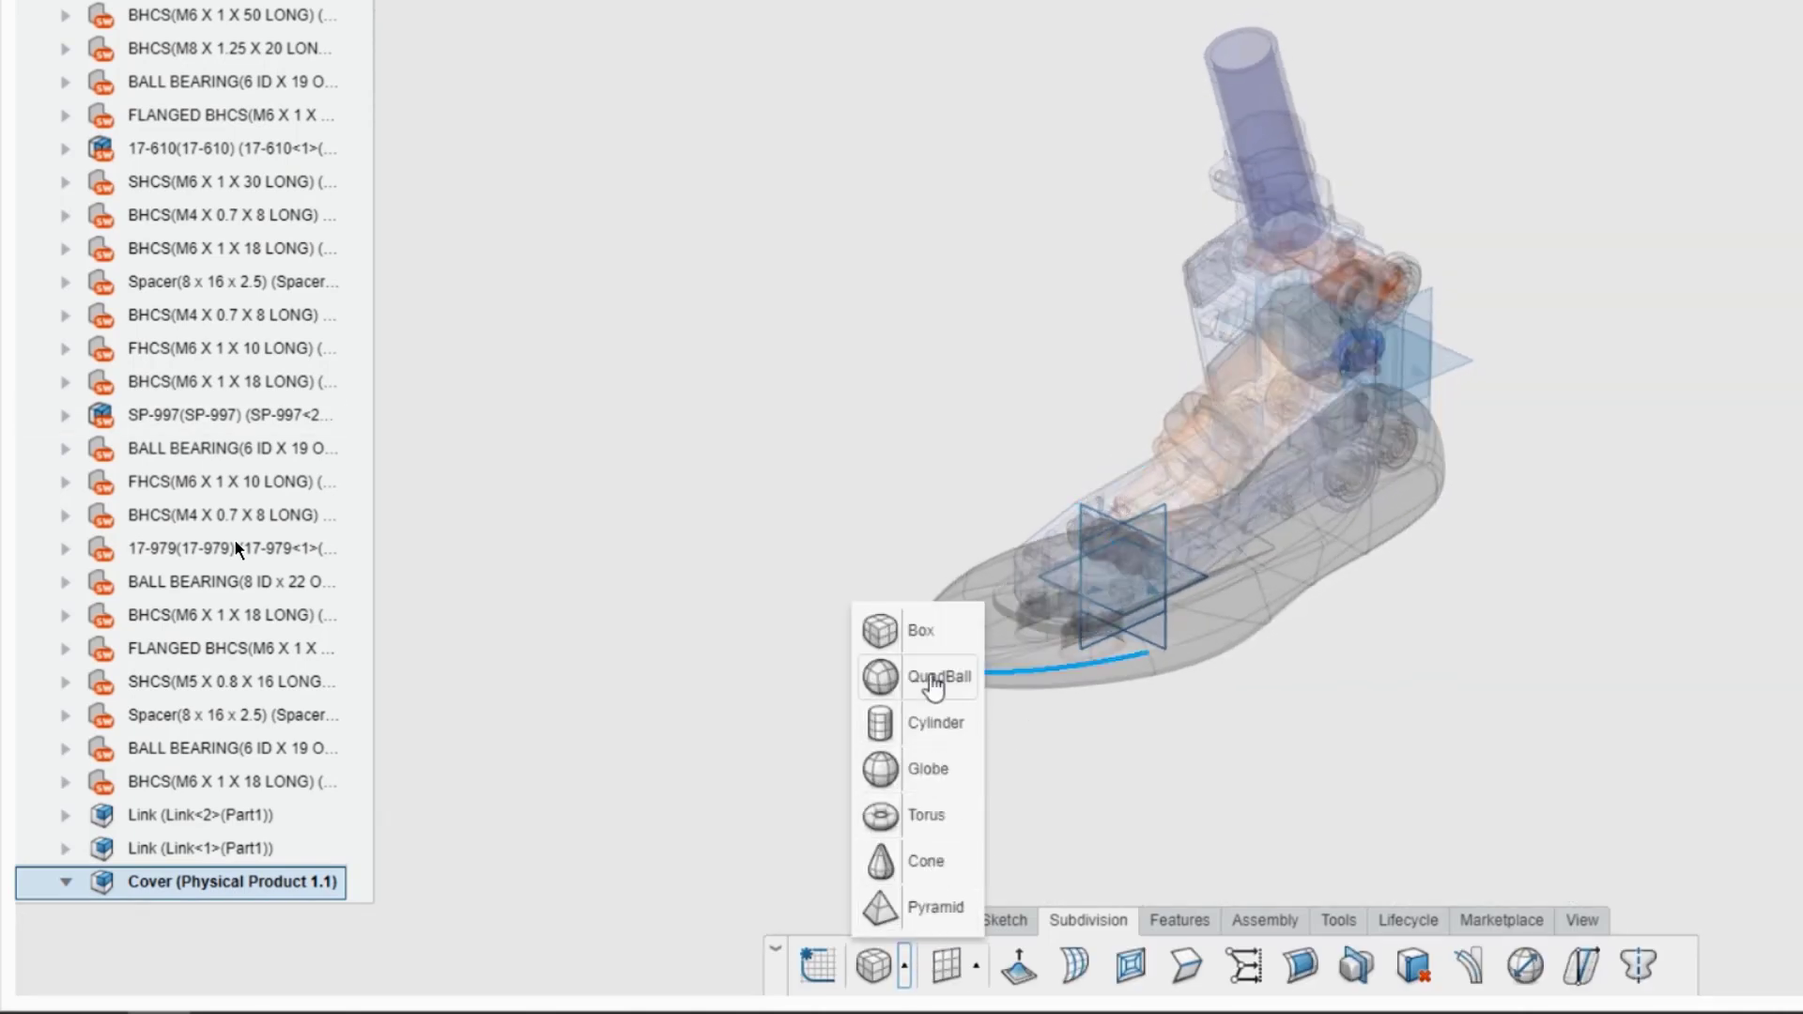
{"action": "left_click", "coordinate": [933, 644]}
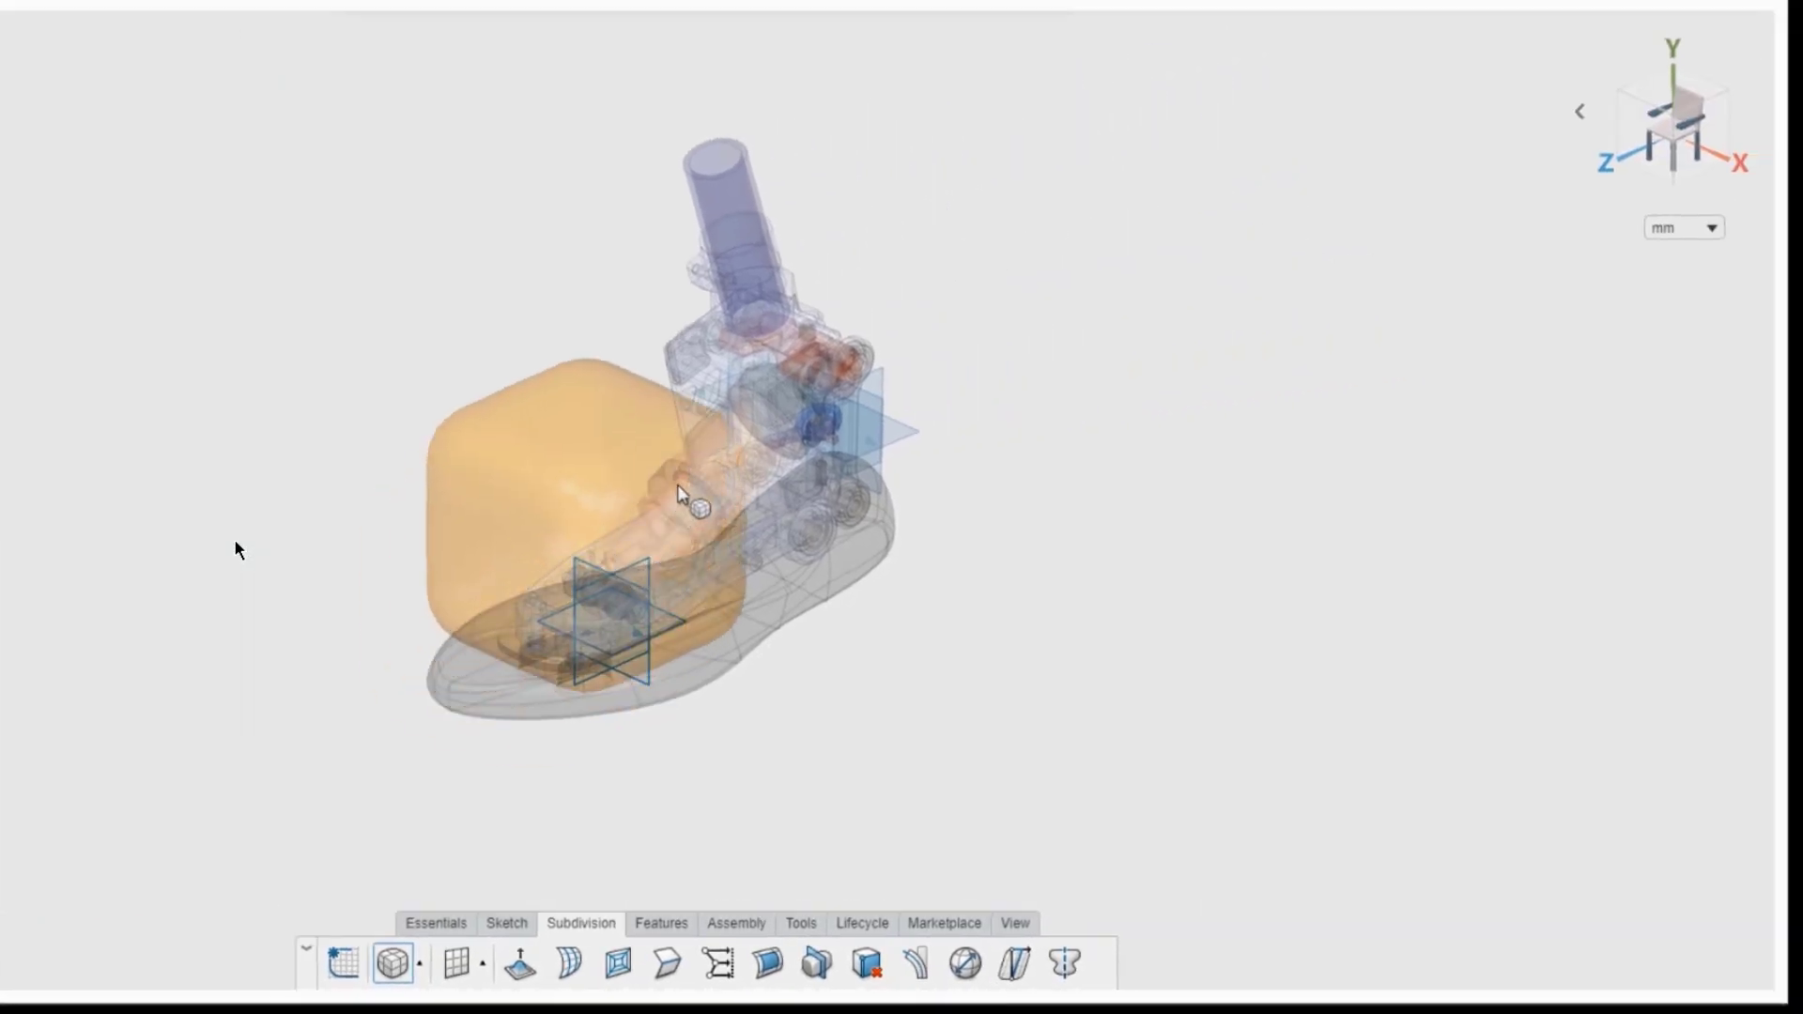
{"action": "left_click", "coordinate": [645, 563]}
{"action": "left_click", "coordinate": [642, 771]}
{"action": "left_click", "coordinate": [642, 771]}
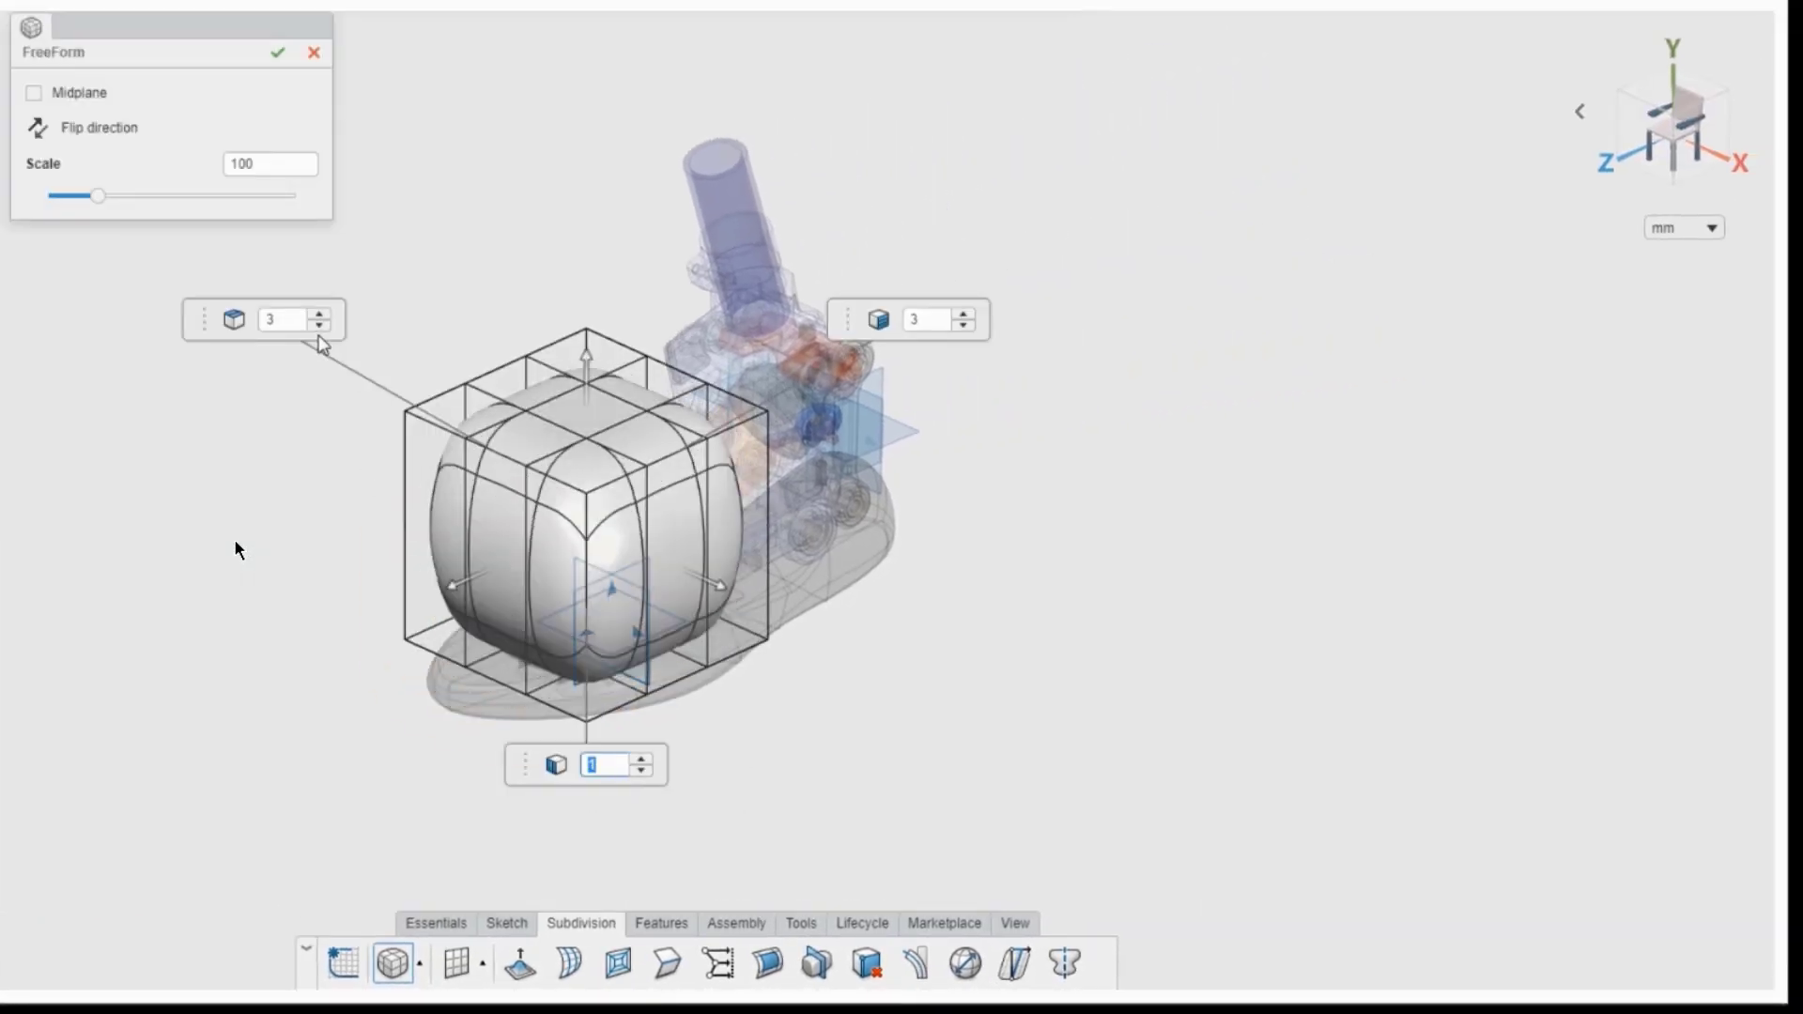
{"action": "left_click", "coordinate": [319, 326]}
{"action": "left_click", "coordinate": [320, 325]}
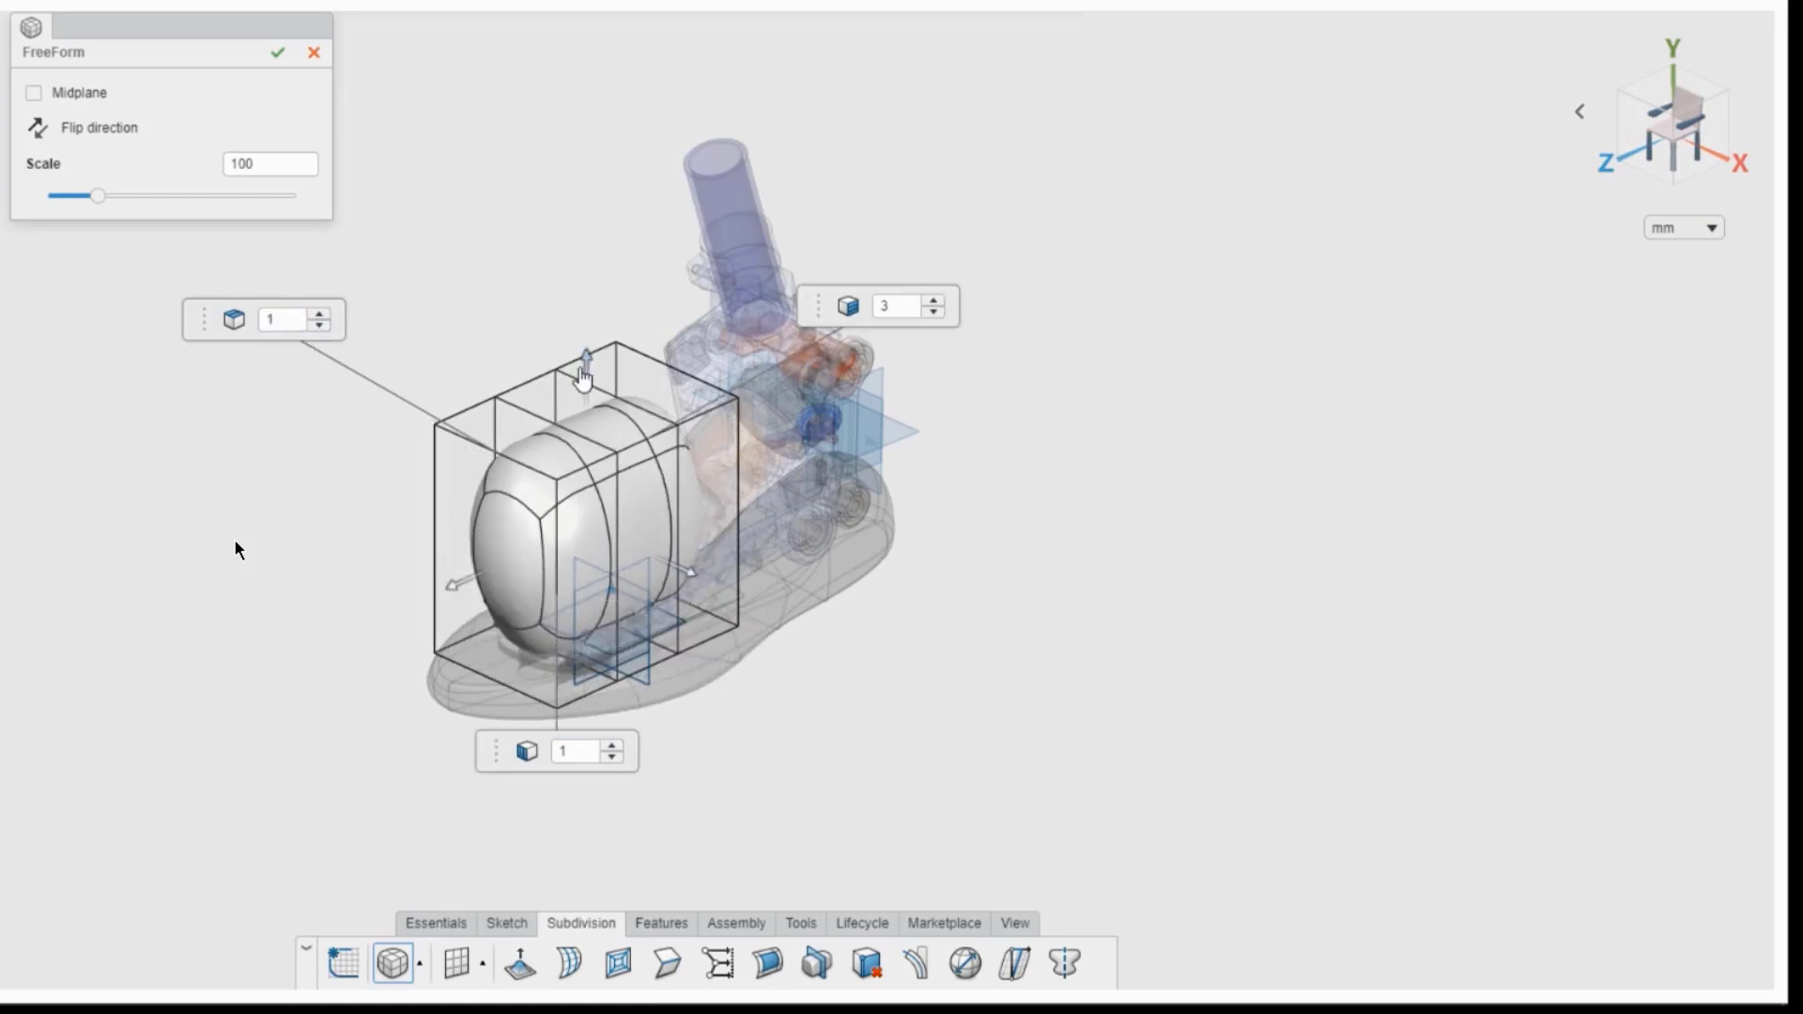
{"action": "left_click_drag", "start_coordinate": [98, 195], "coordinate": [116, 196]}
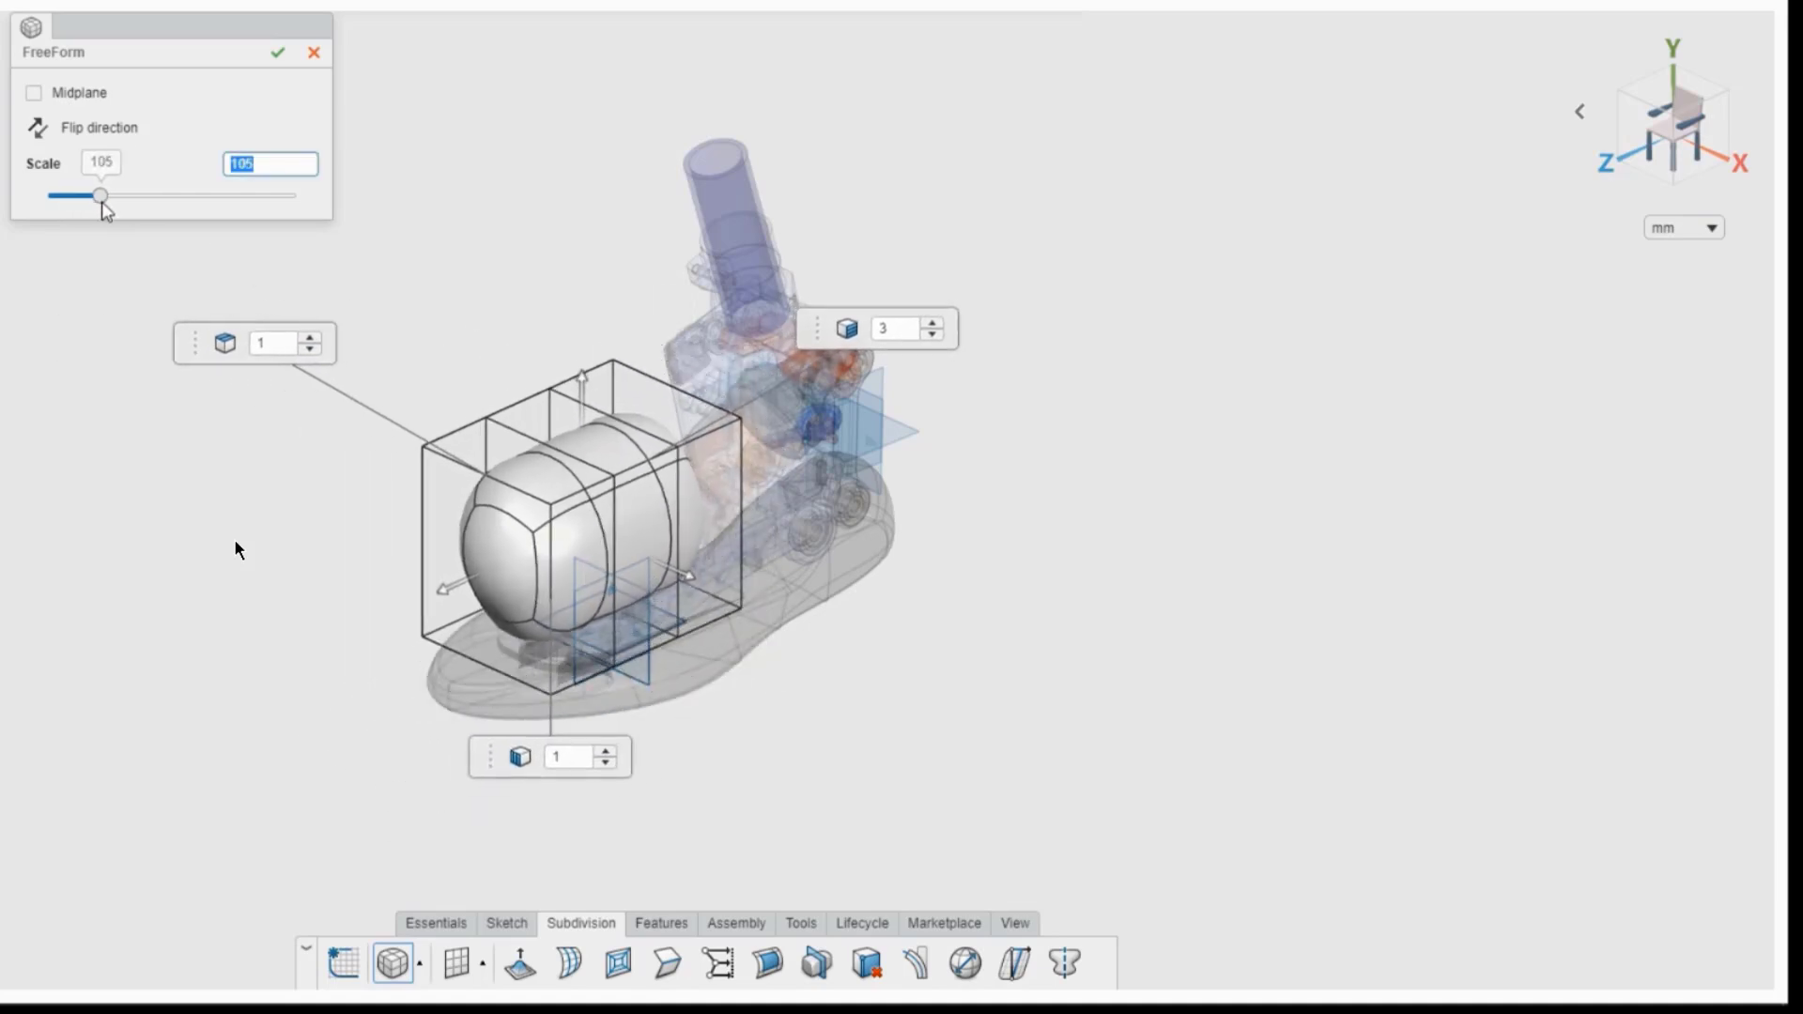
{"action": "left_click", "coordinate": [277, 53]}
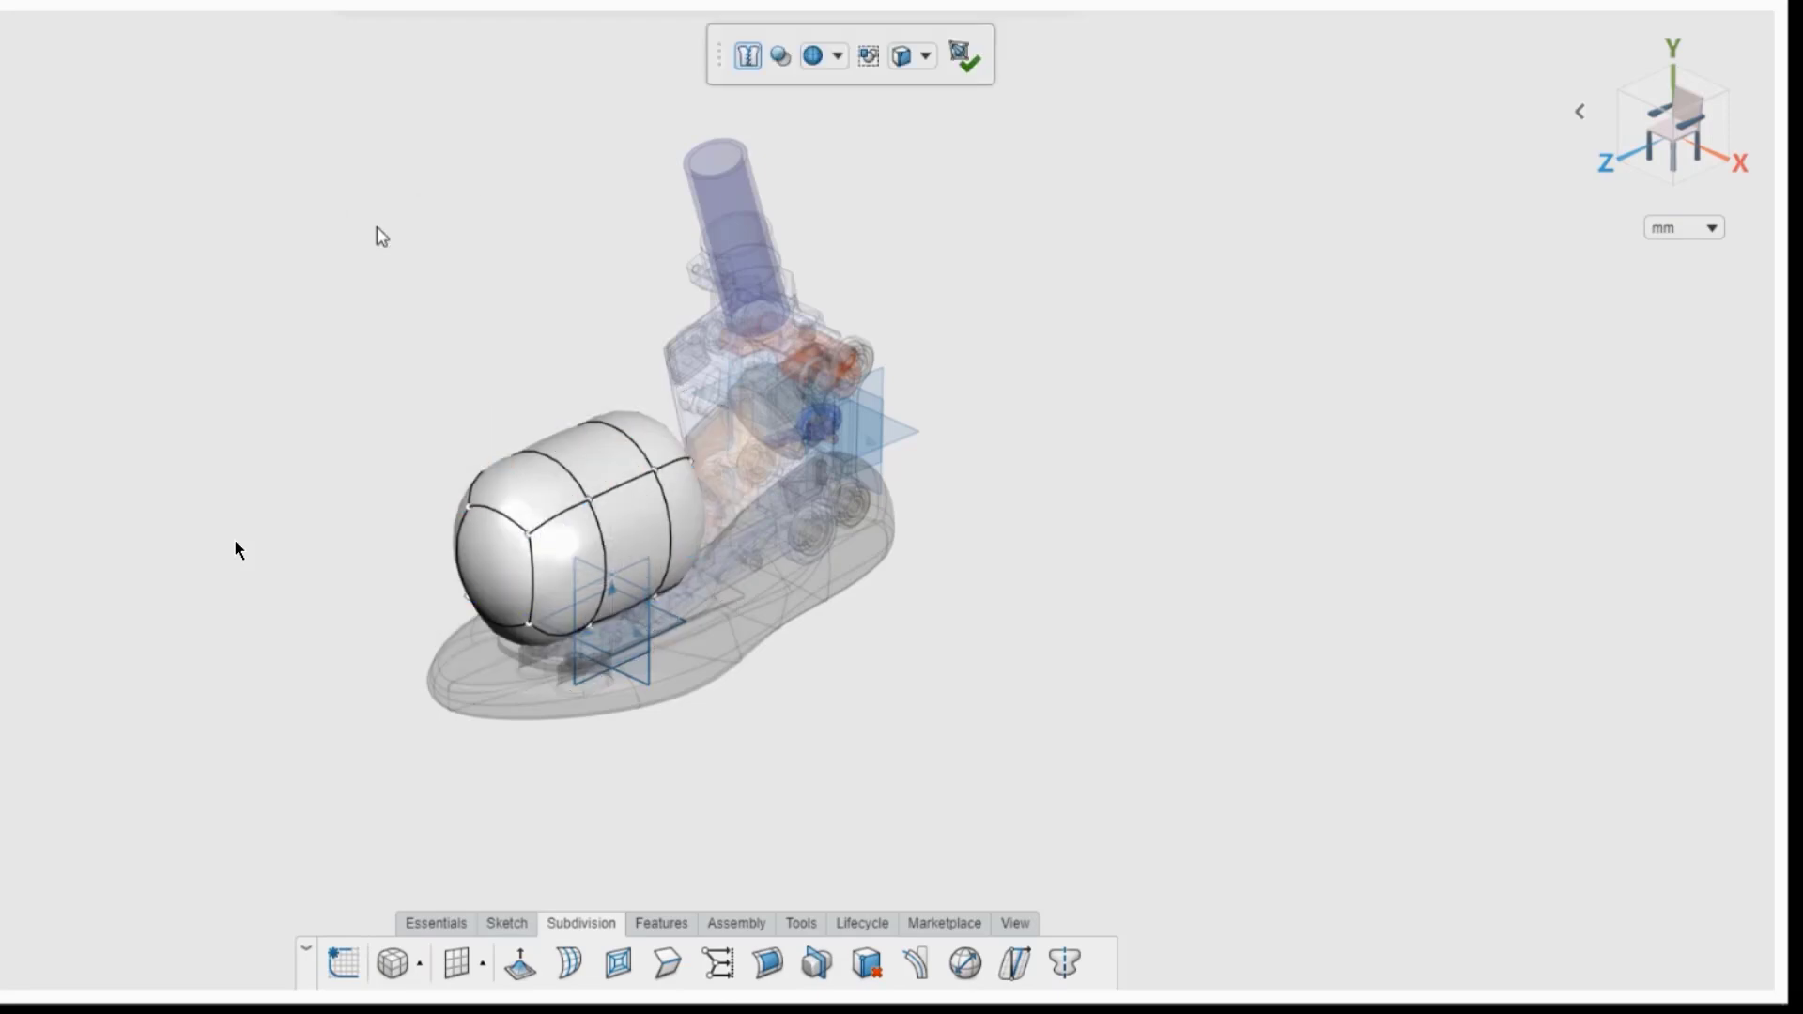
Apply Symmetry to the box form about the yz plane.
{"action": "left_click", "coordinate": [1064, 962]}
{"action": "left_click", "coordinate": [648, 571]}
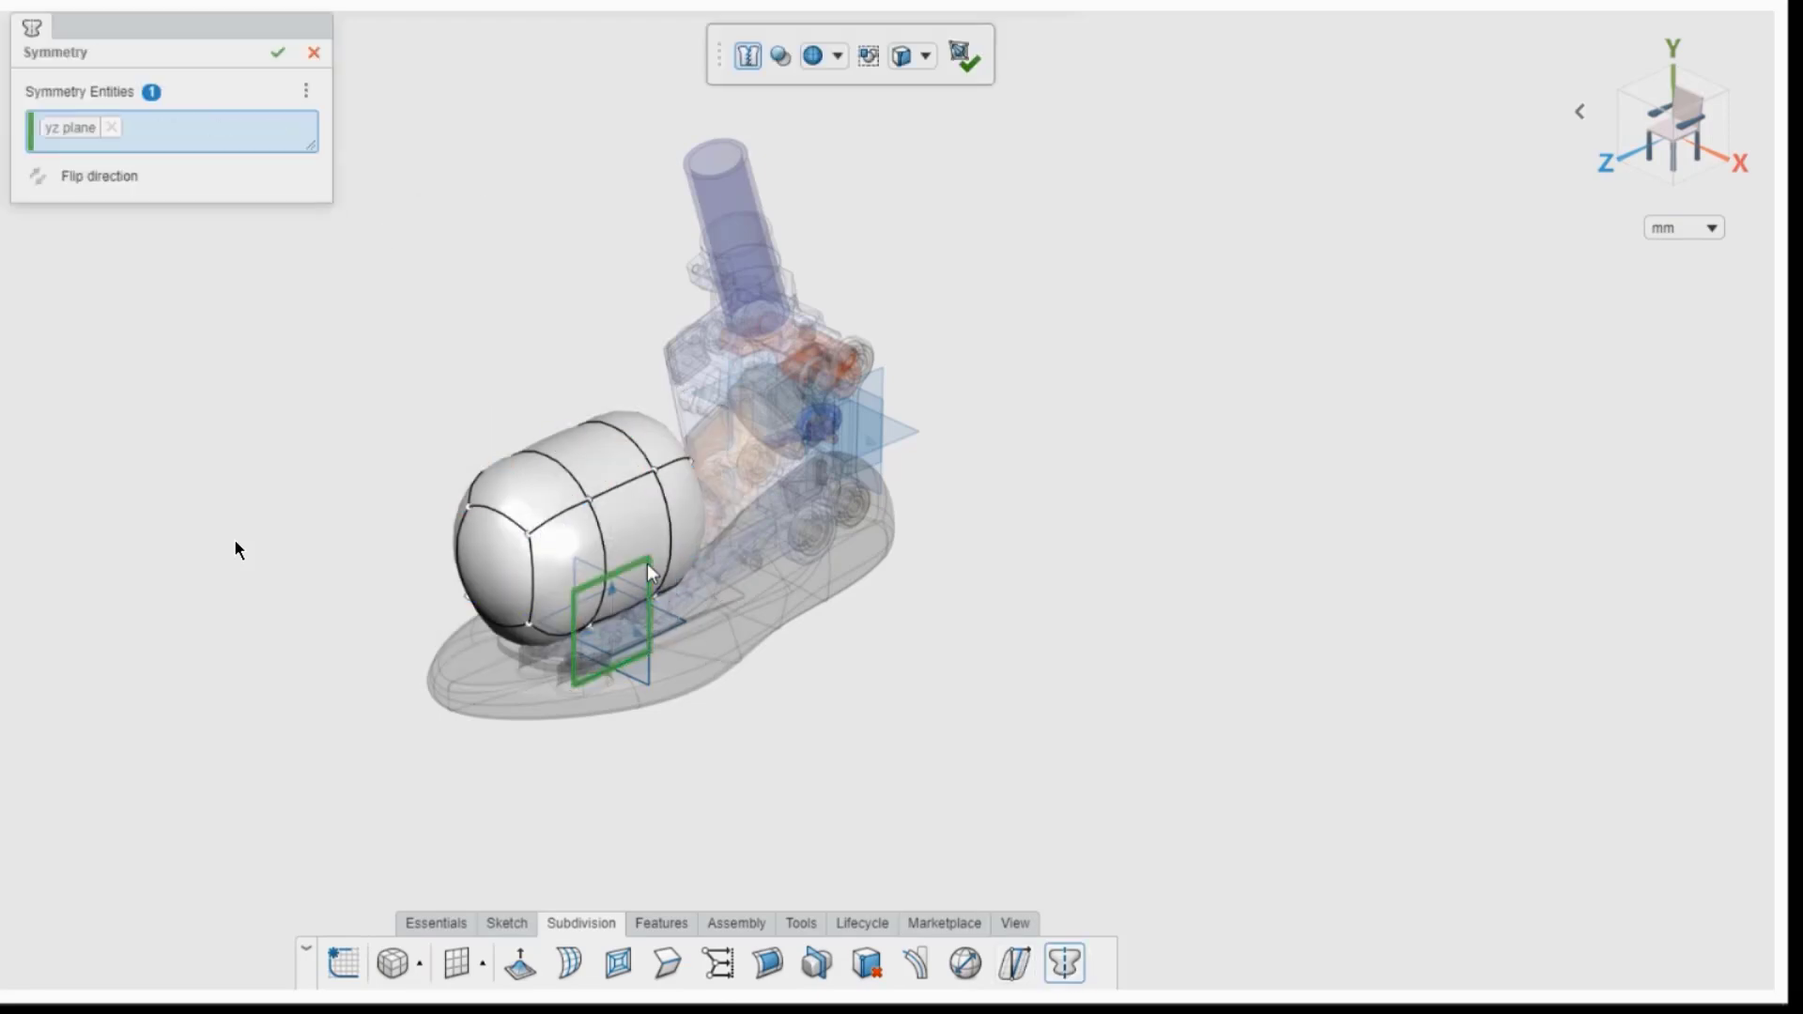
{"action": "left_click", "coordinate": [277, 54]}
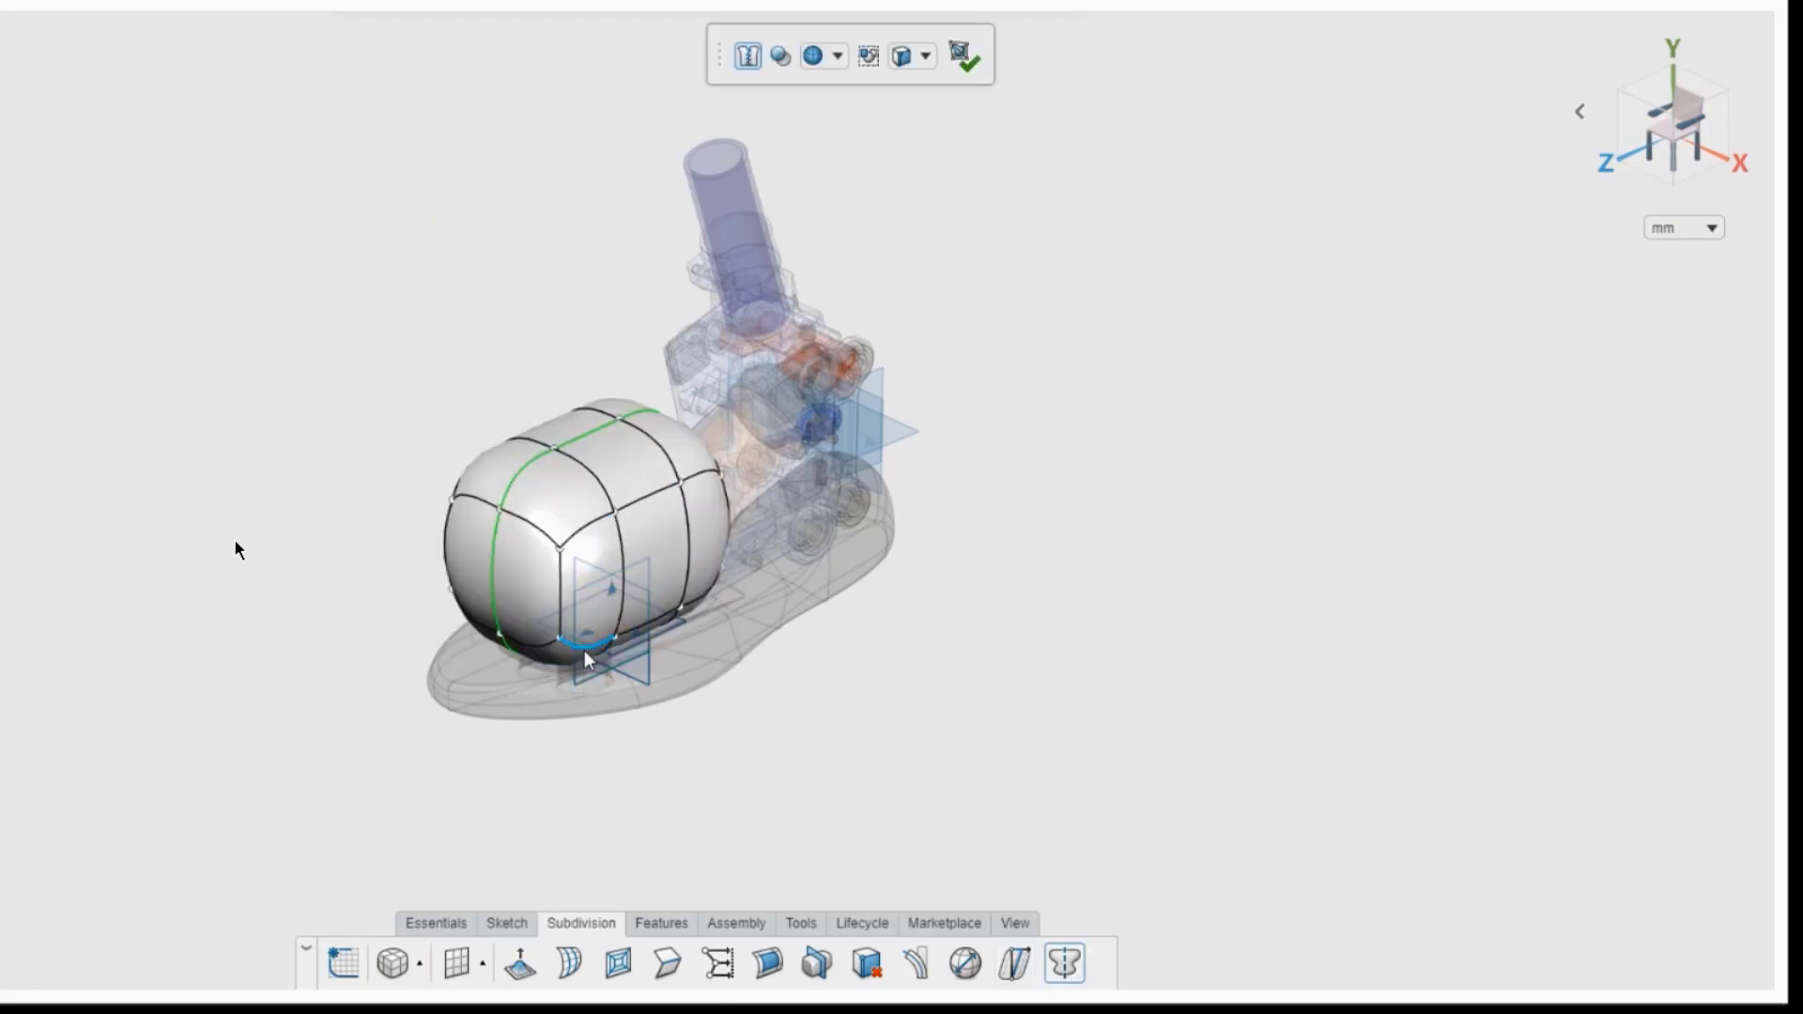
Delete the box form's bottom and rear faces so it is open underneath and toward the ankle.
{"action": "double_click", "coordinate": [584, 650]}
{"action": "middle_click_drag", "start_coordinate": [746, 730], "coordinate": [507, 720]}
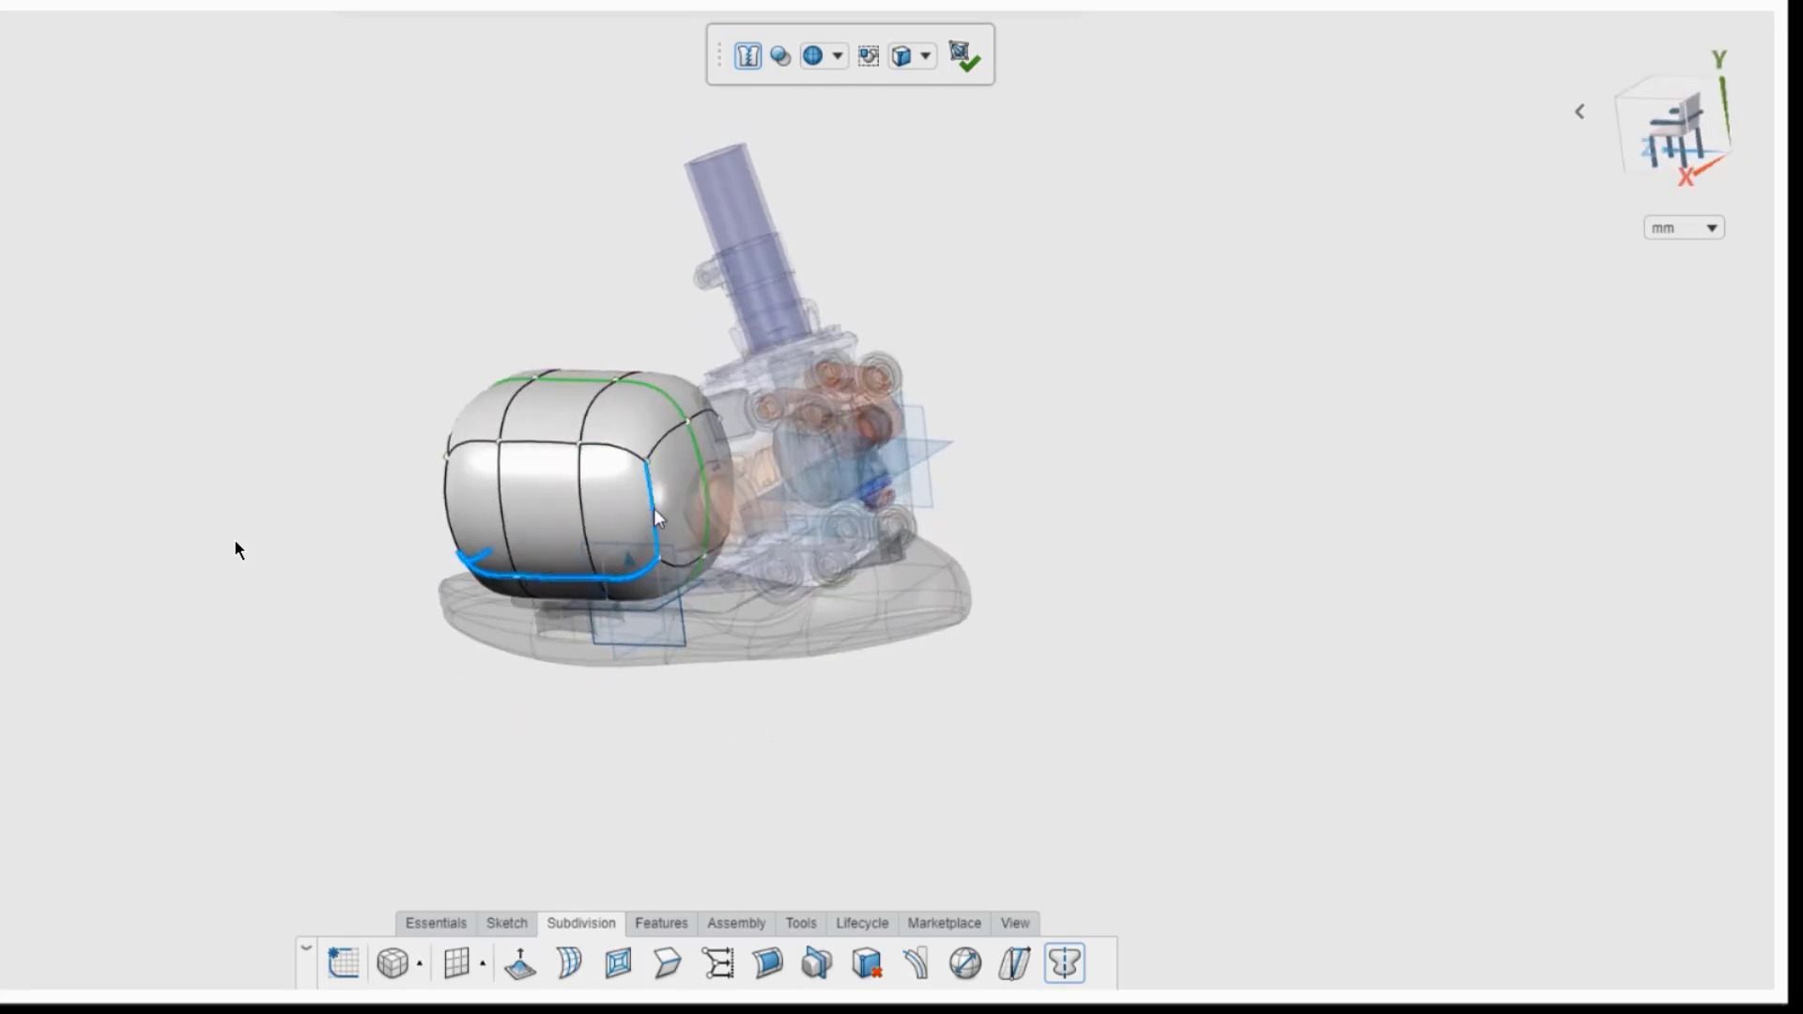
{"action": "left_click", "coordinate": [668, 437]}
{"action": "left_click", "coordinate": [729, 389]}
In the side view, align the cover's lower points with the top of the sole using XYZ orientation and stretch its rear toward the ankle.
{"action": "left_click", "coordinate": [1664, 153]}
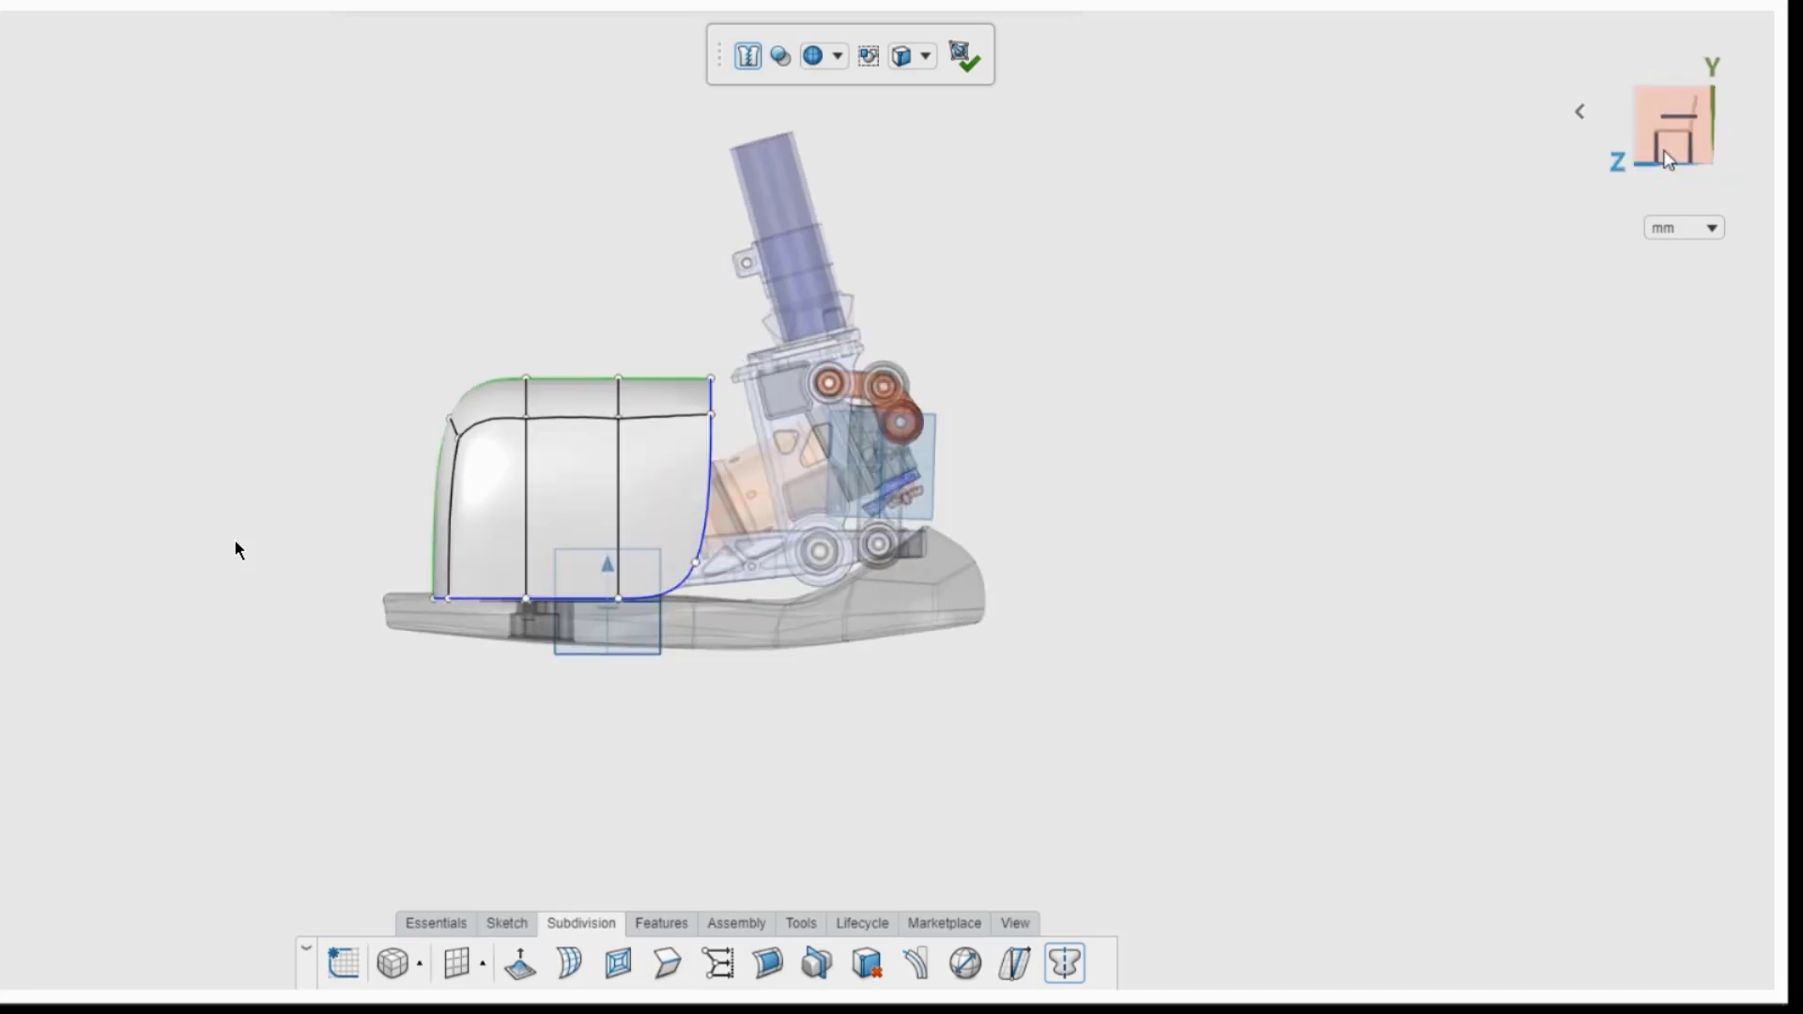
{"action": "left_click_drag", "start_coordinate": [304, 673], "coordinate": [778, 535]}
{"action": "left_click", "coordinate": [571, 588]}
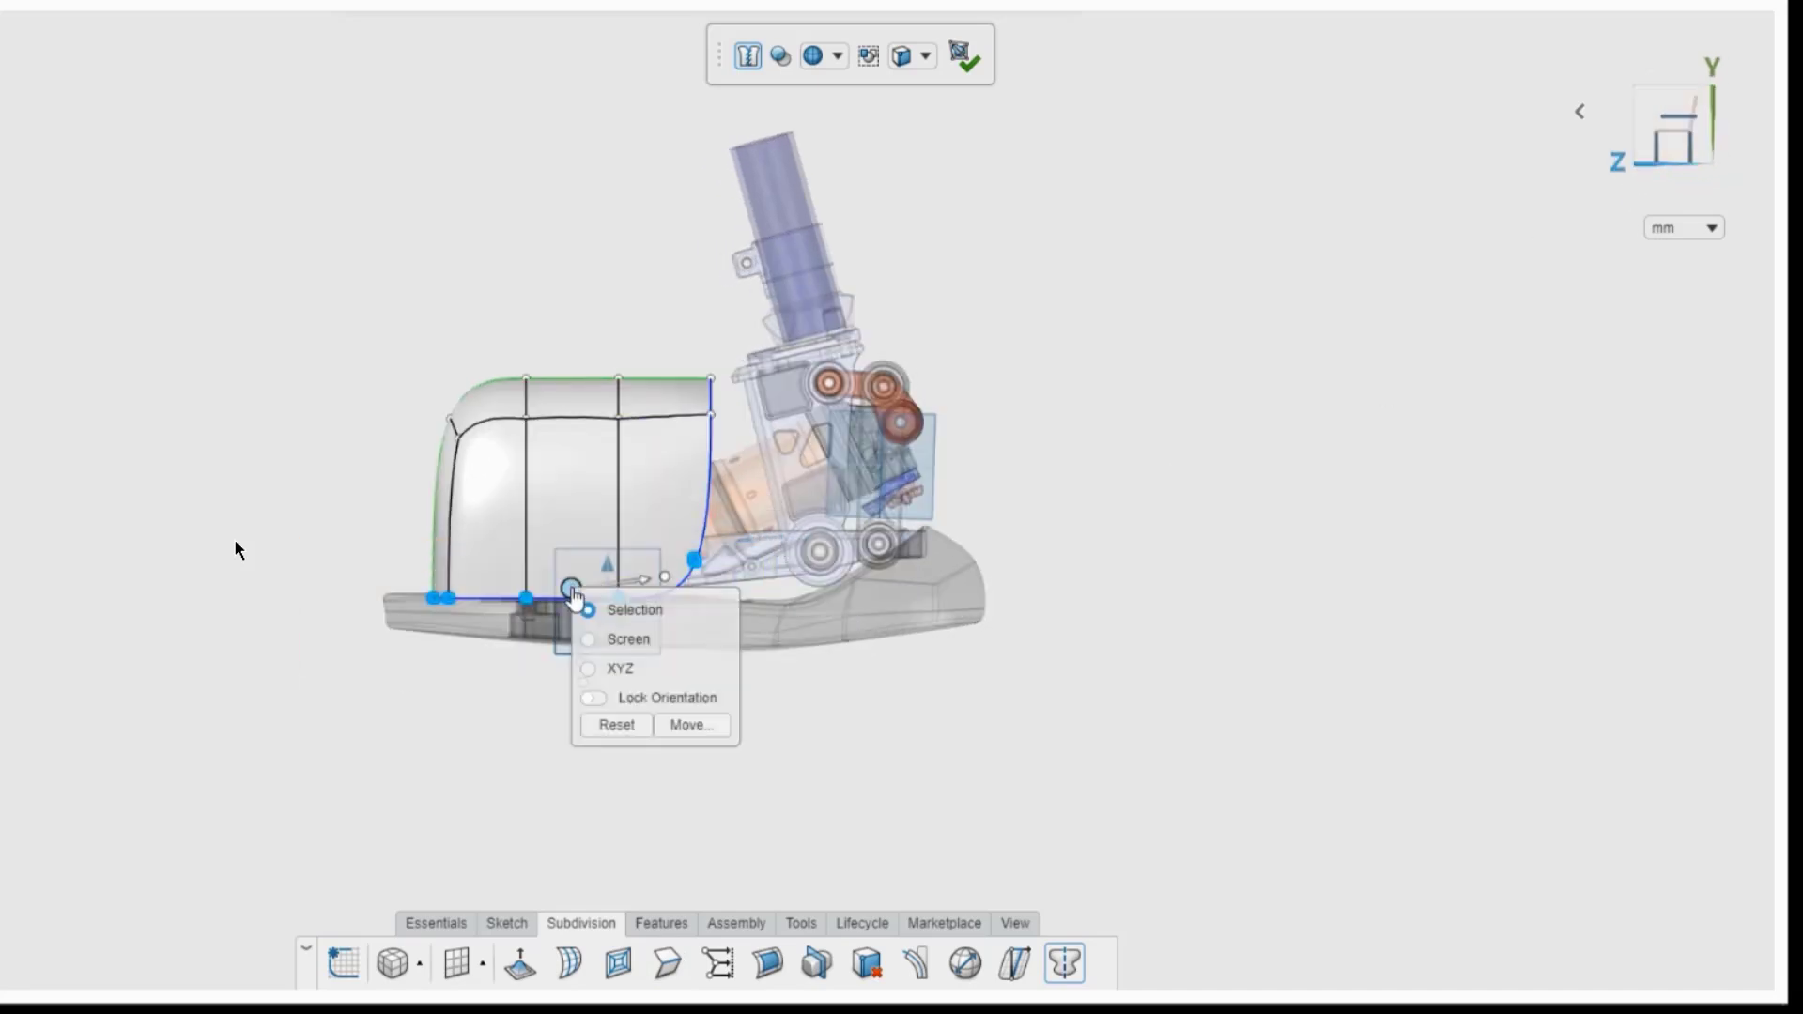
{"action": "left_click", "coordinate": [588, 668]}
{"action": "left_click_drag", "start_coordinate": [571, 517], "coordinate": [573, 514]}
{"action": "left_click_drag", "start_coordinate": [663, 430], "coordinate": [737, 669]}
{"action": "left_click_drag", "start_coordinate": [591, 488], "coordinate": [682, 487]}
Level the cover's upper points and fit them to a curve sketched from the ankle down to the toe with Sketch Quick Align.
{"action": "left_click_drag", "start_coordinate": [372, 280], "coordinate": [877, 503]}
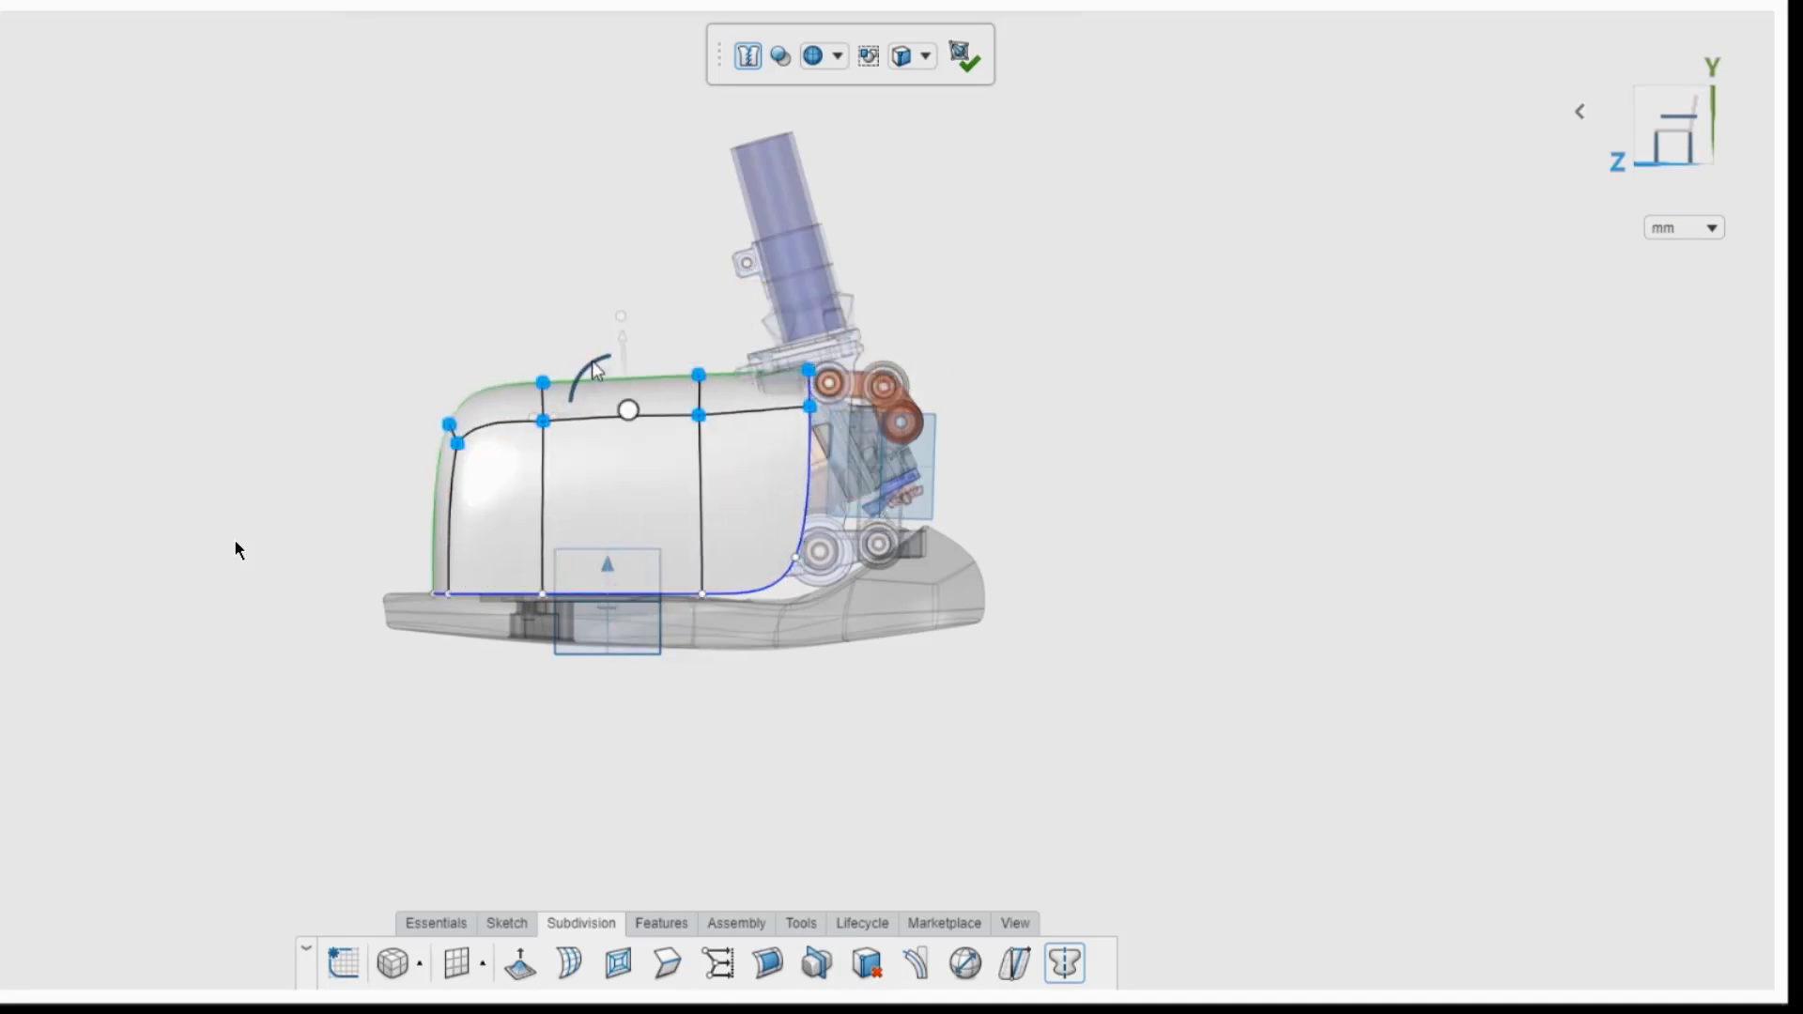
{"action": "left_click_drag", "start_coordinate": [601, 359], "coordinate": [597, 363]}
{"action": "left_click", "coordinate": [682, 310]}
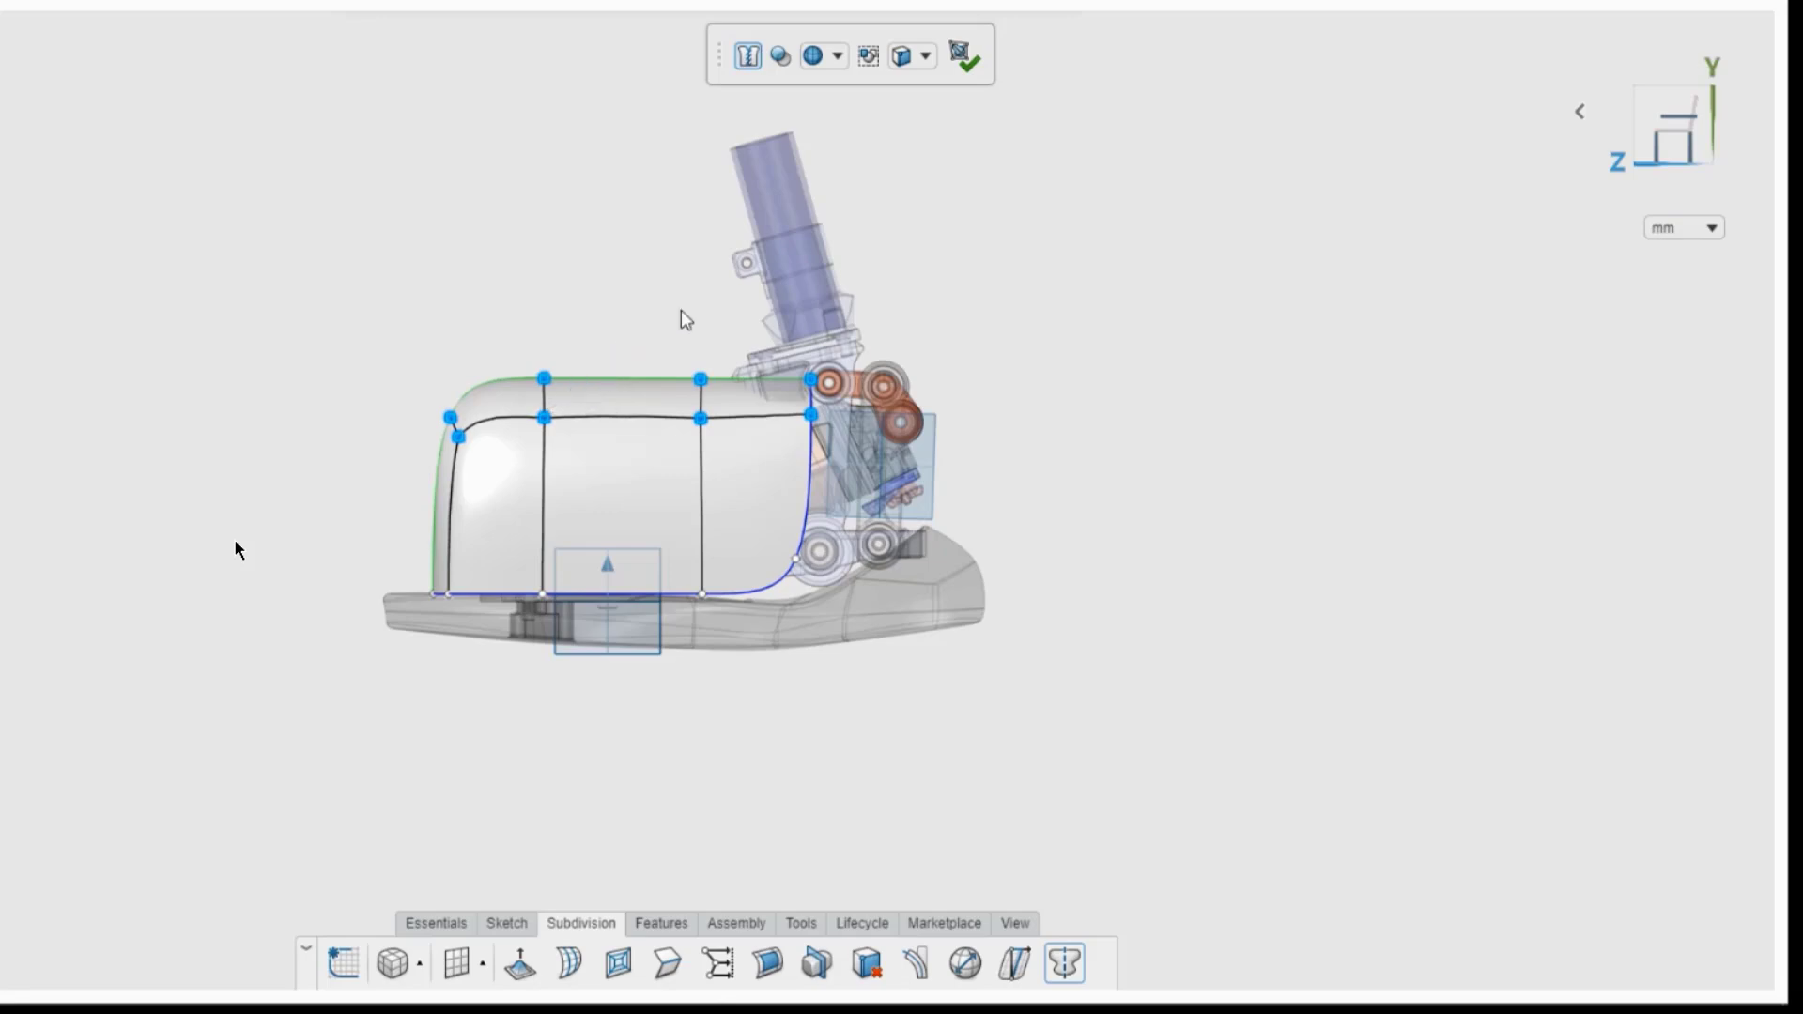
{"action": "mouse_move", "coordinate": [787, 420]}
{"action": "left_mouse_down"}
{"action": "mouse_move", "coordinate": [668, 499]}
{"action": "mouse_move", "coordinate": [438, 554]}
{"action": "left_mouse_up"}
{"action": "left_click", "coordinate": [278, 53]}
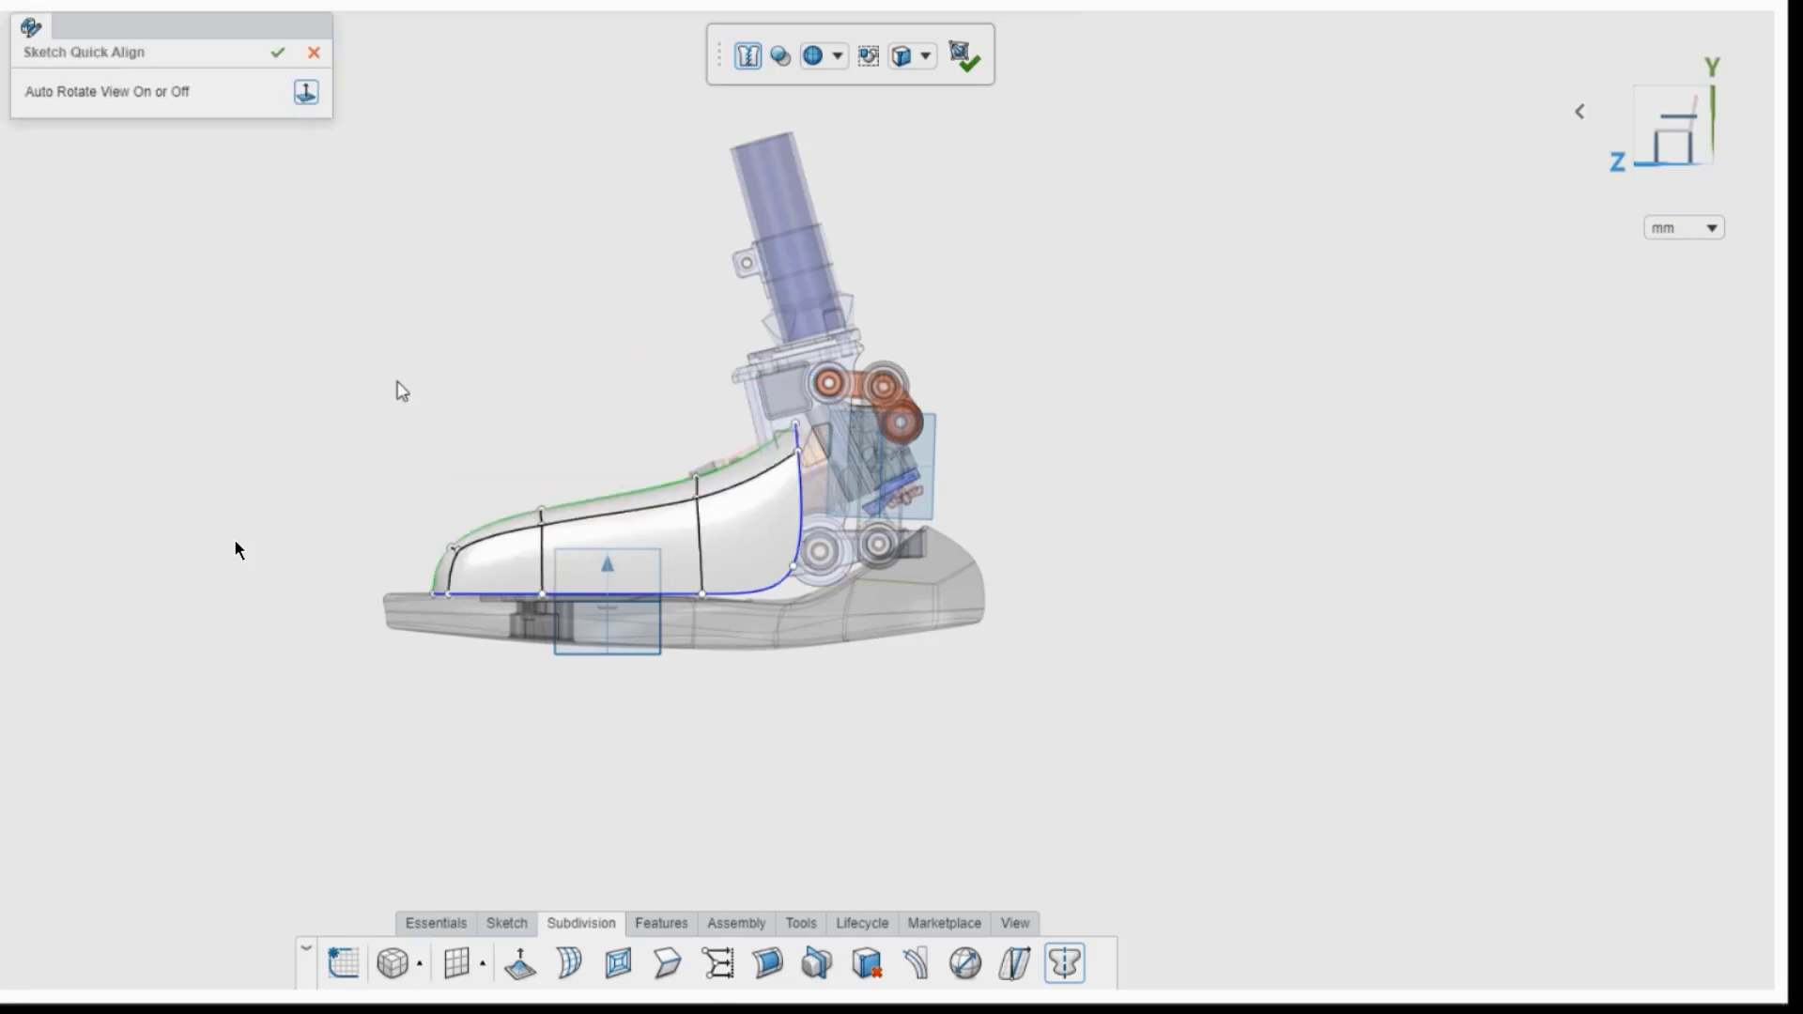
In the top view, reshape the cover's side and front points to follow the outline of the foot.
{"action": "middle_click_drag", "start_coordinate": [422, 430], "coordinate": [723, 611]}
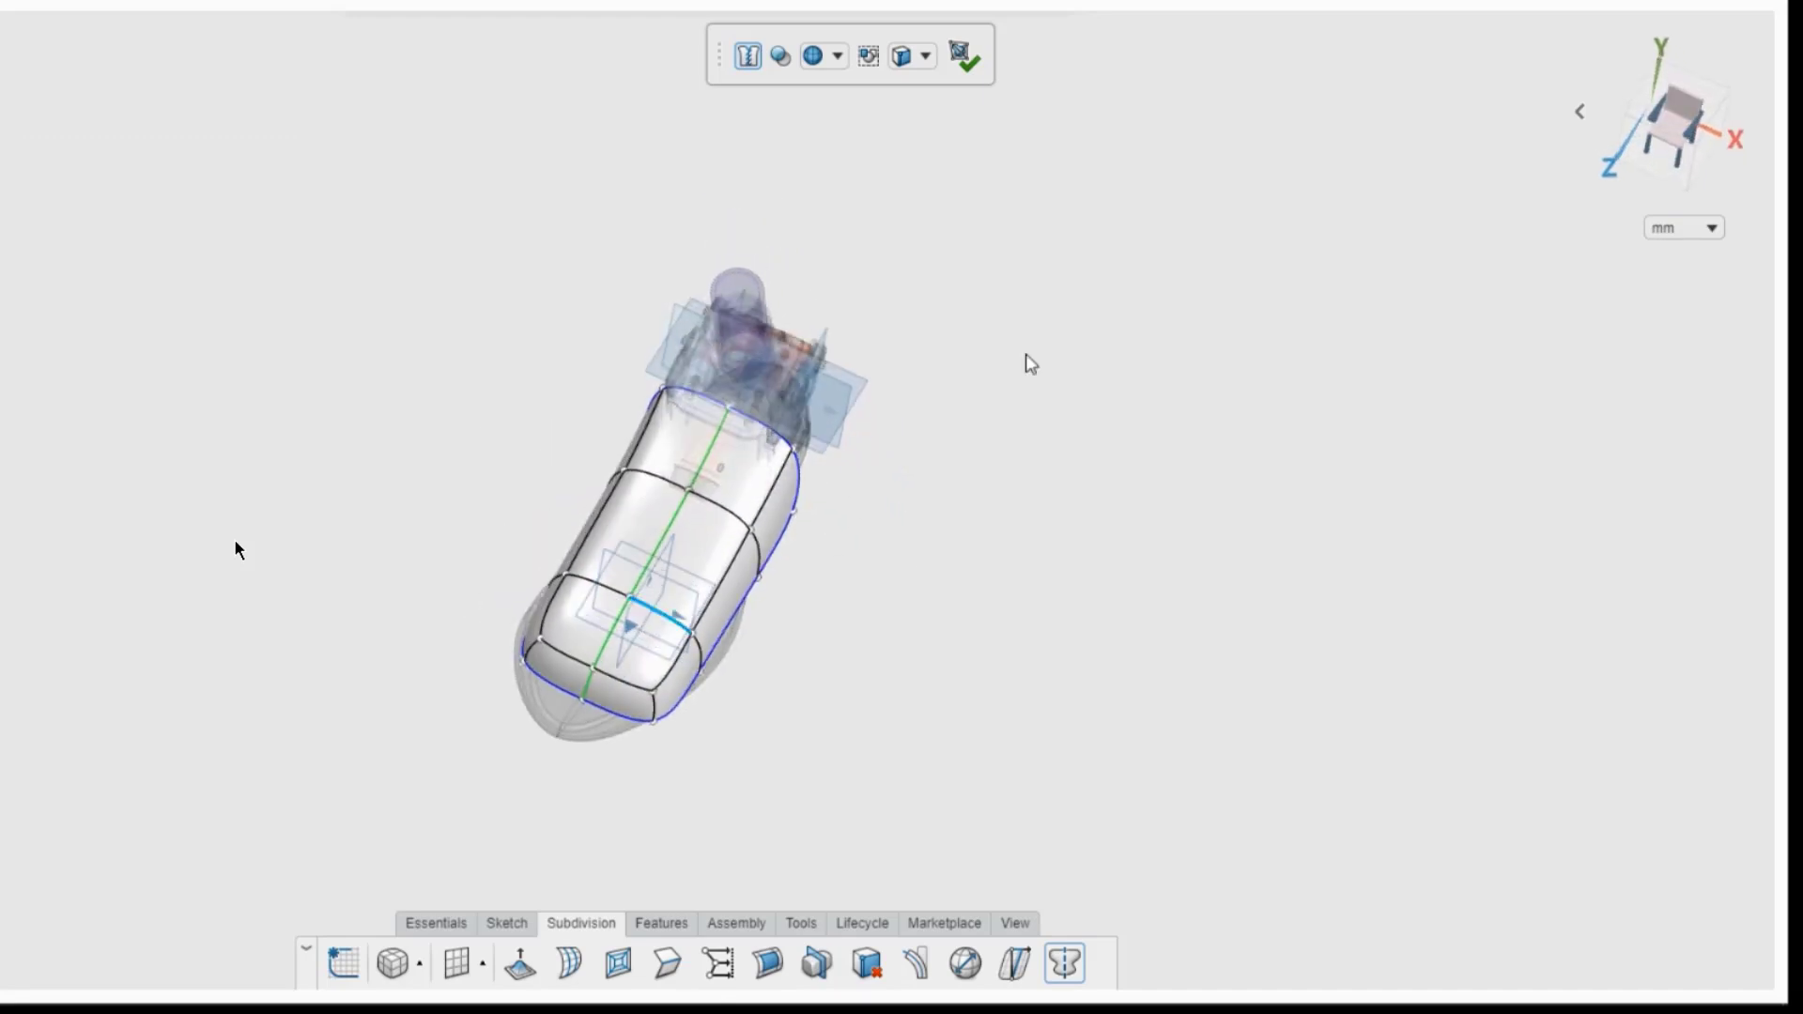
{"action": "left_click", "coordinate": [1656, 111]}
{"action": "left_click_drag", "start_coordinate": [853, 400], "coordinate": [755, 807]}
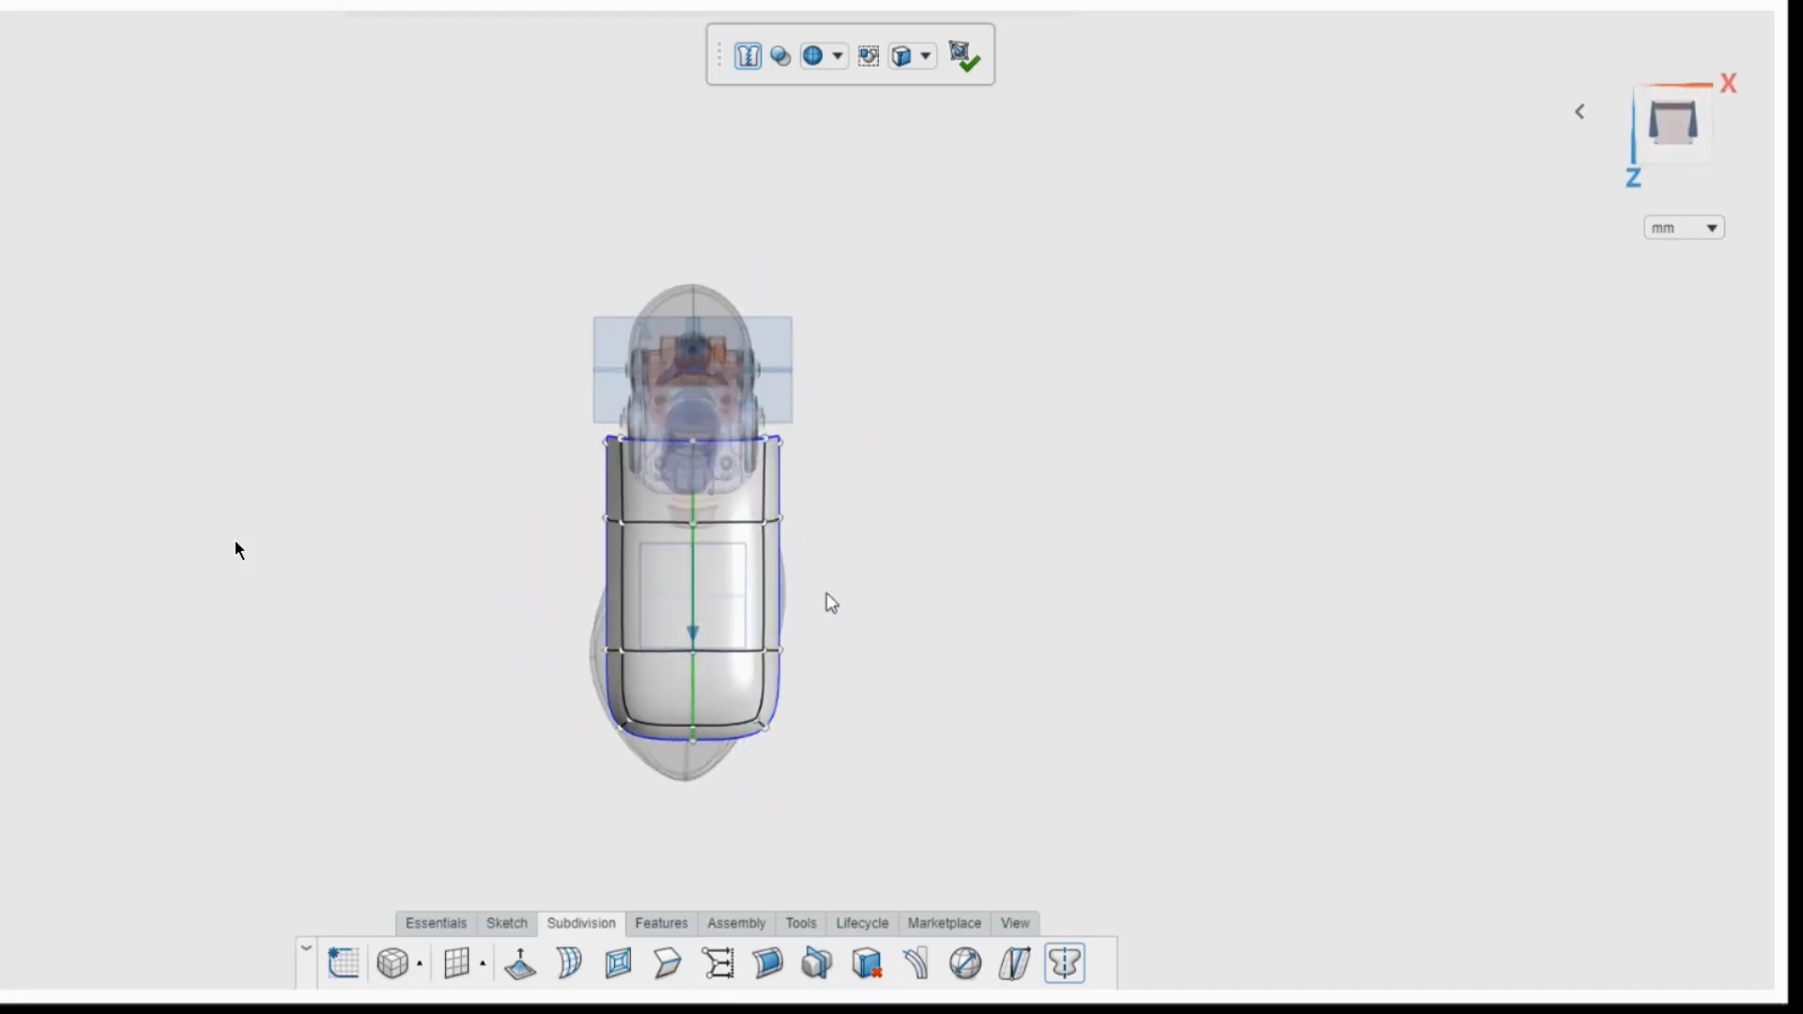
{"action": "left_click_drag", "start_coordinate": [826, 583], "coordinate": [817, 585]}
{"action": "left_click_drag", "start_coordinate": [670, 676], "coordinate": [645, 678]}
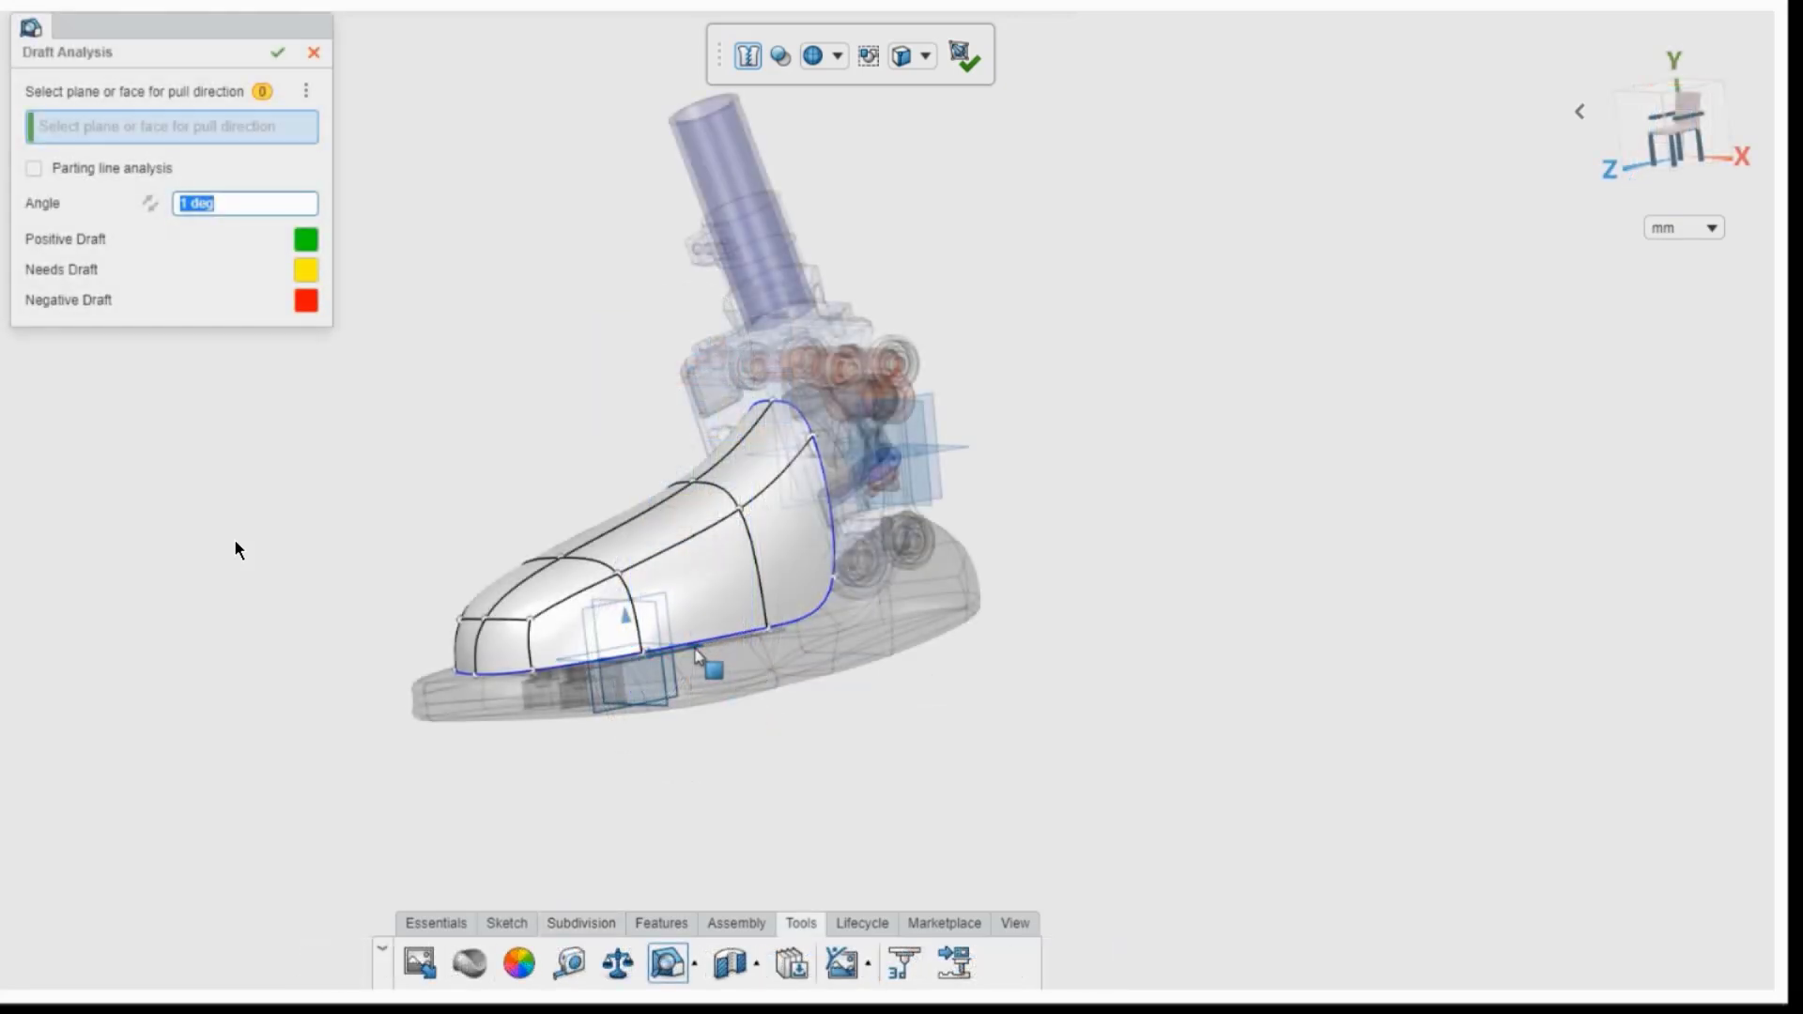
Run a Draft Analysis on the cover with the zx plane as pull direction, reversed, at a 1 deg angle.
{"action": "left_click", "coordinate": [696, 655]}
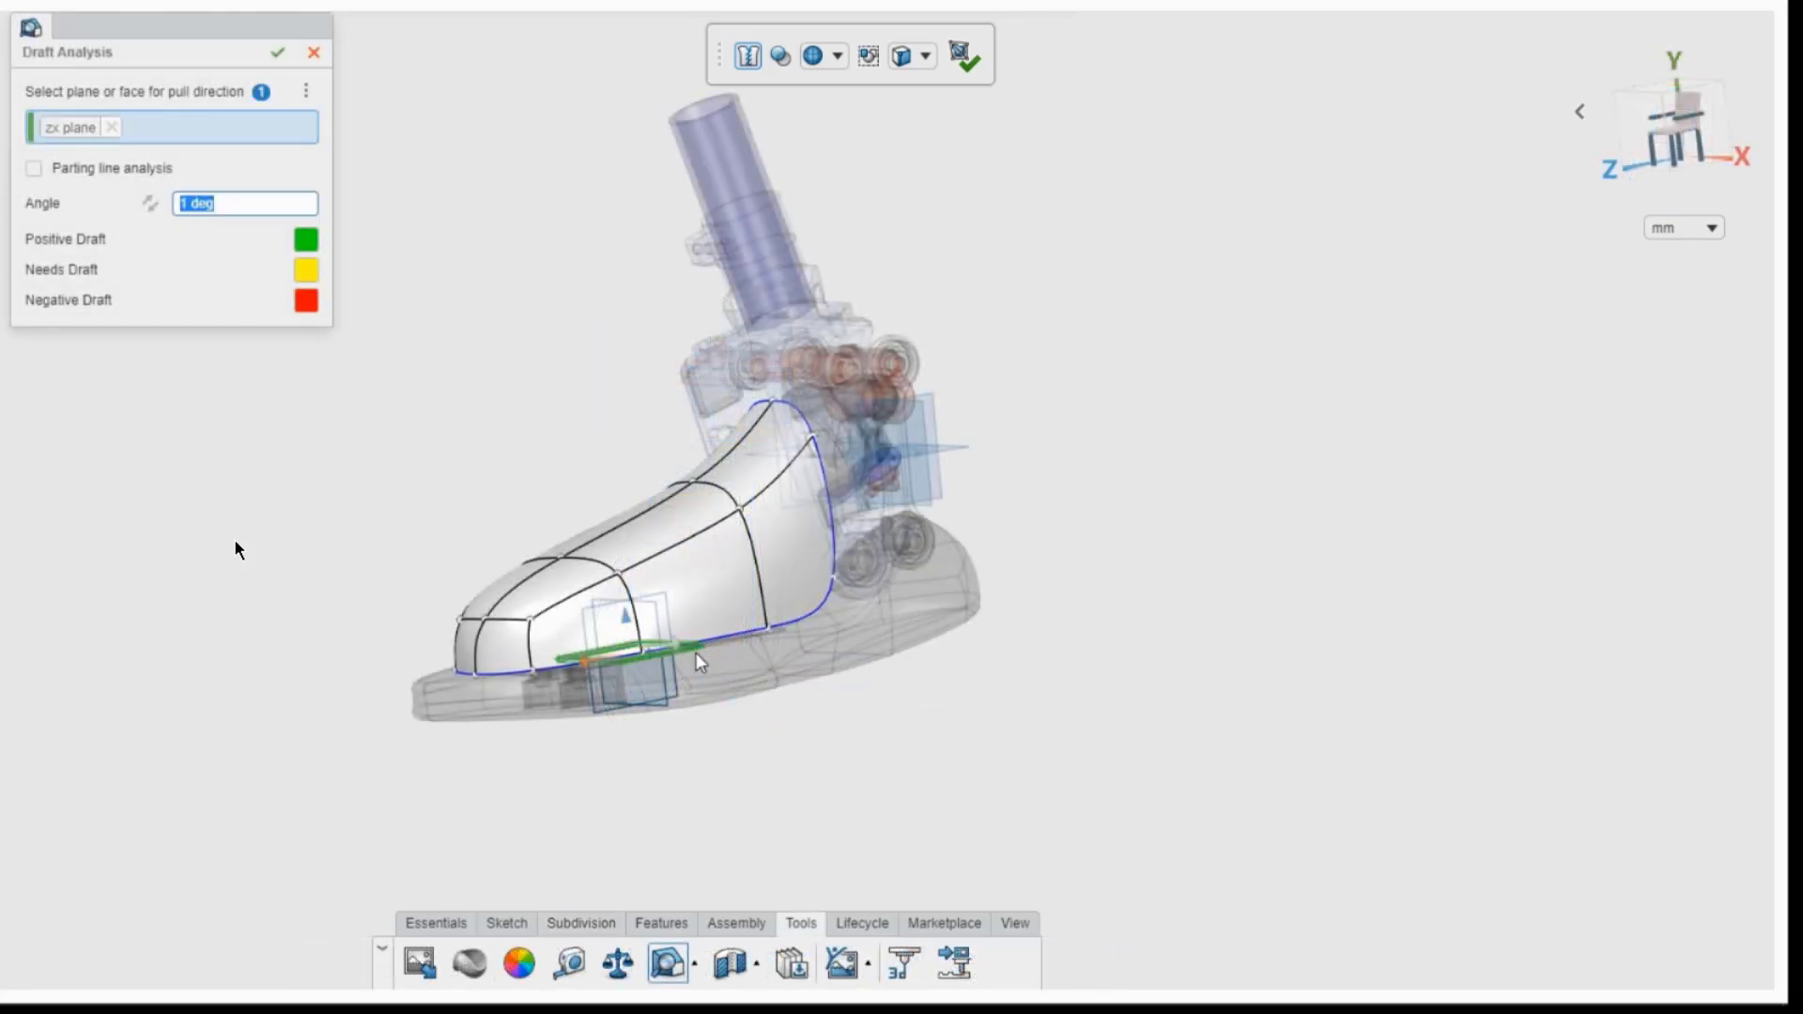
{"action": "left_click", "coordinate": [150, 204]}
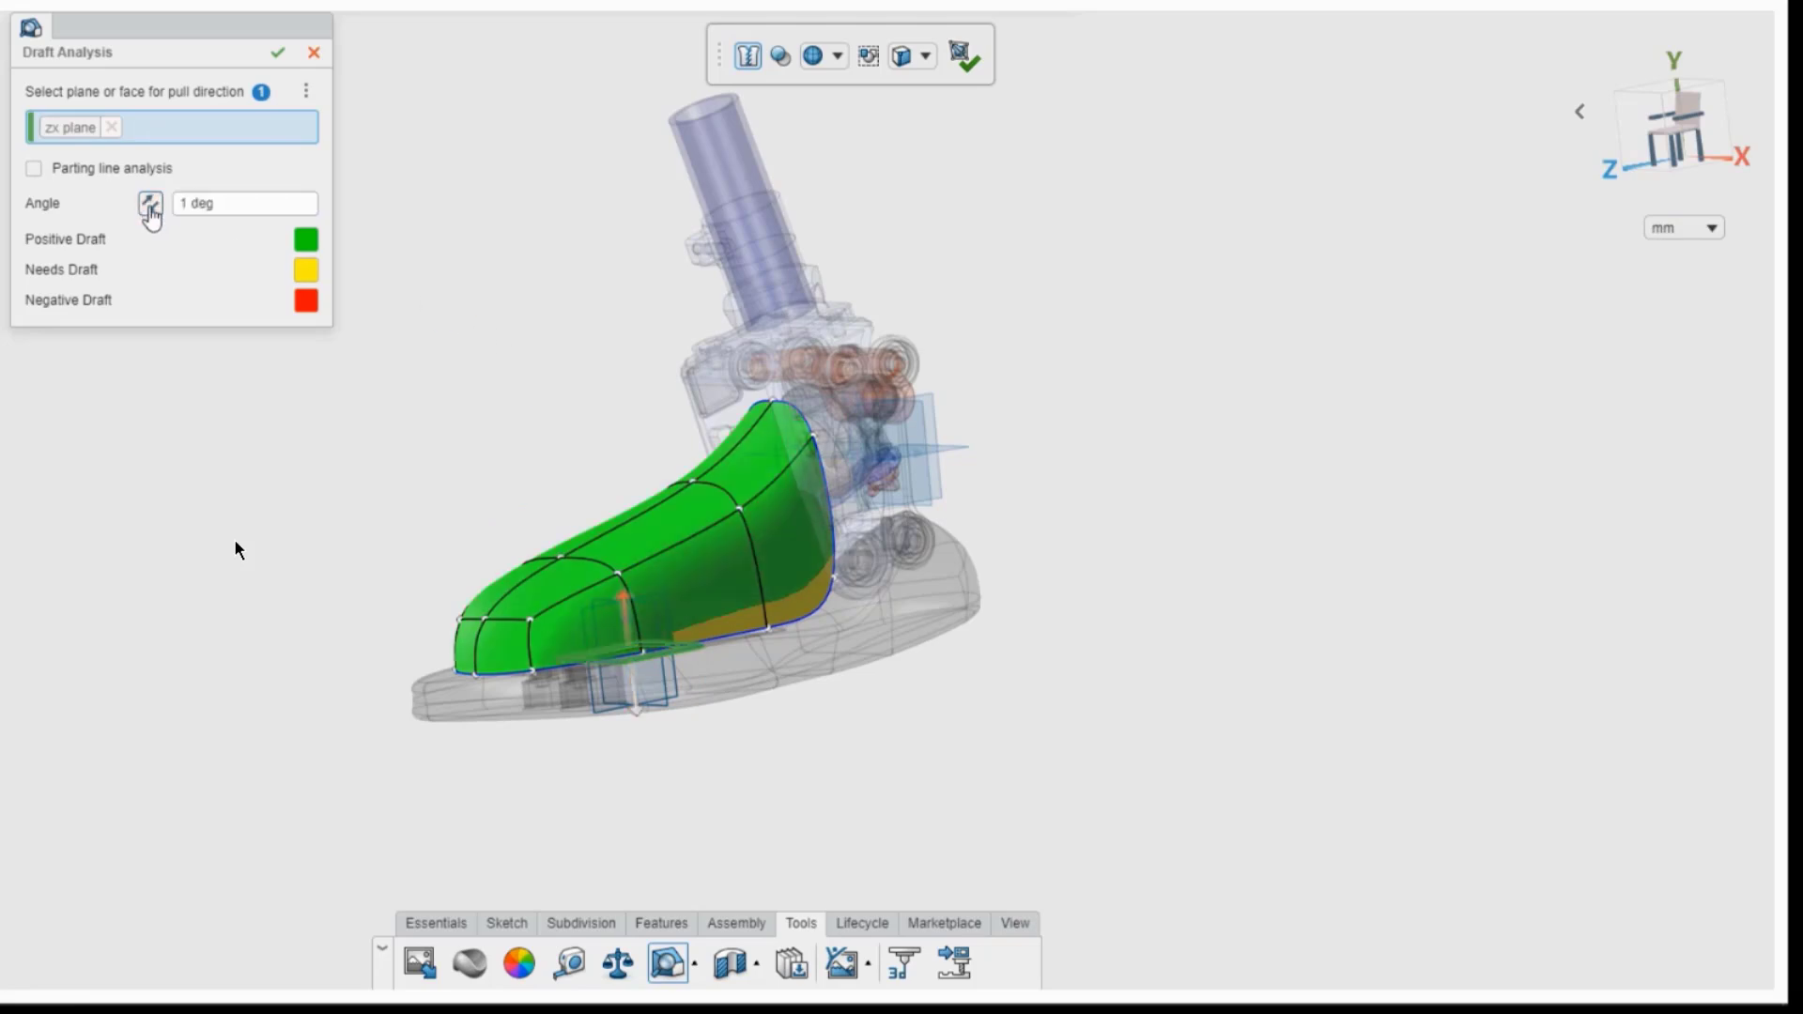
{"action": "left_click", "coordinate": [278, 55]}
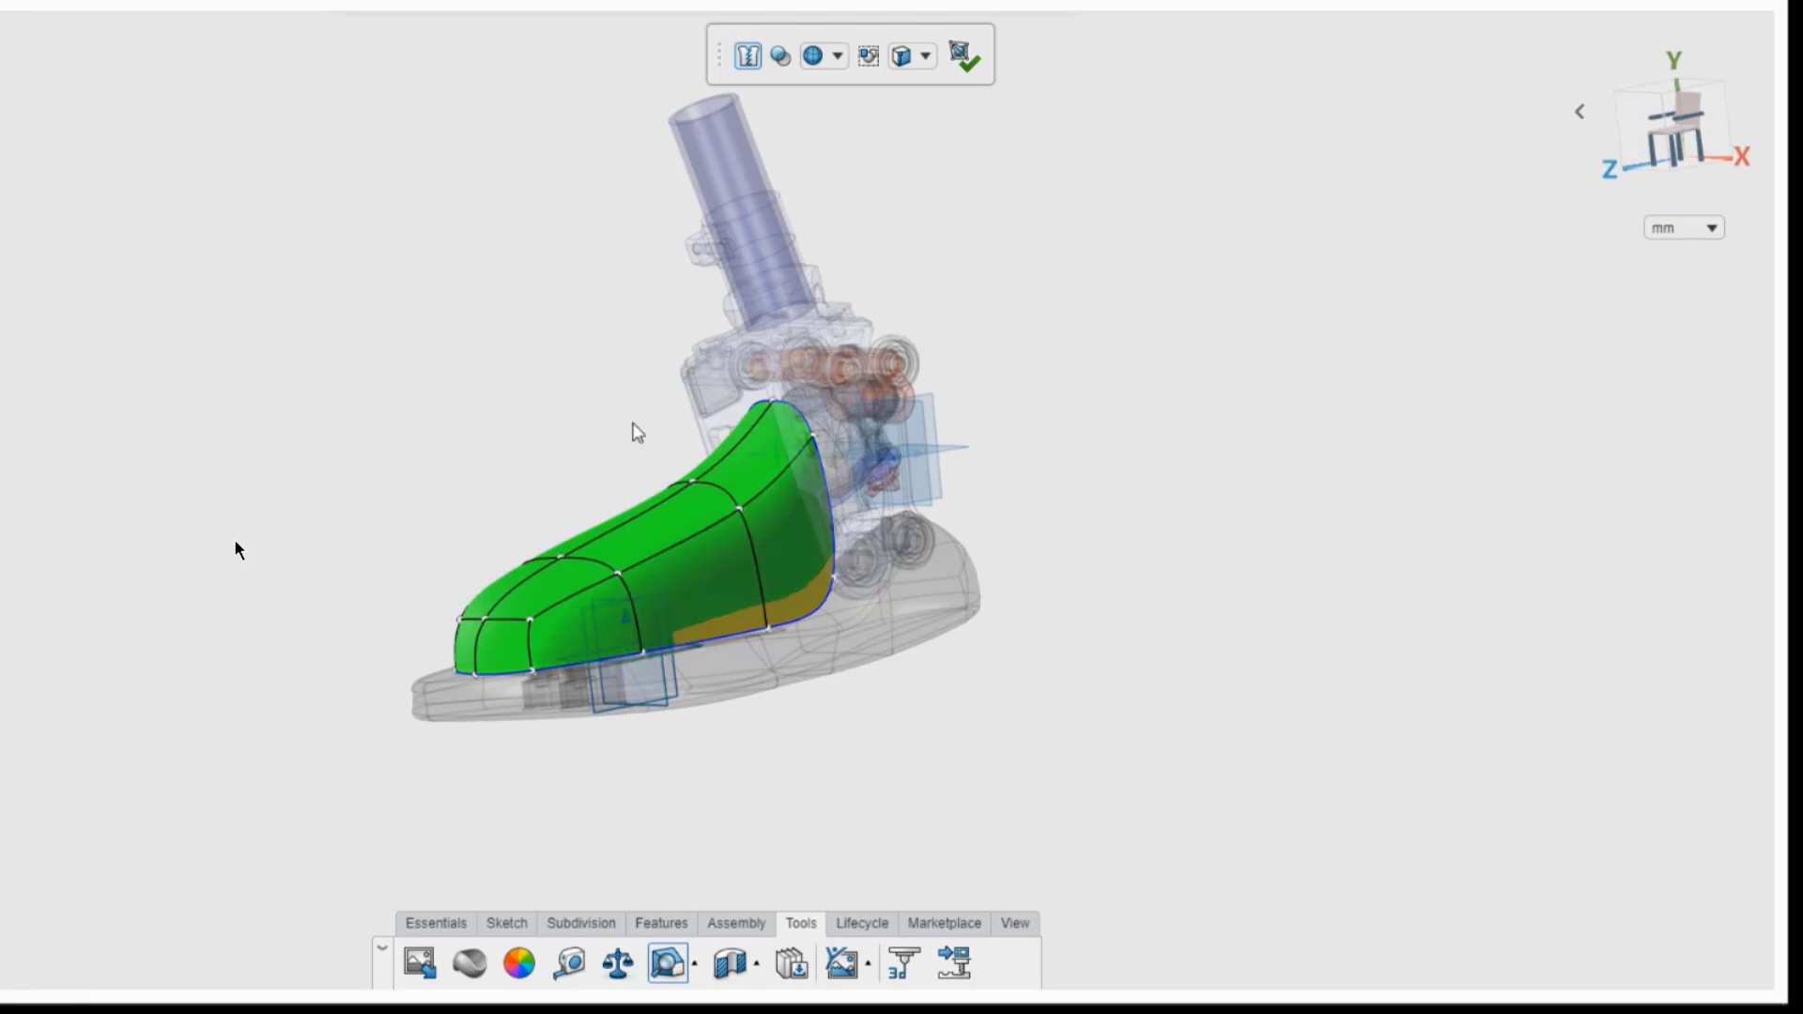
Move the cover's upper side edge inward by about 4.5 mm to improve the draft along the lower side.
{"action": "left_click", "coordinate": [718, 531]}
{"action": "middle_click_drag", "start_coordinate": [708, 544], "coordinate": [762, 595]}
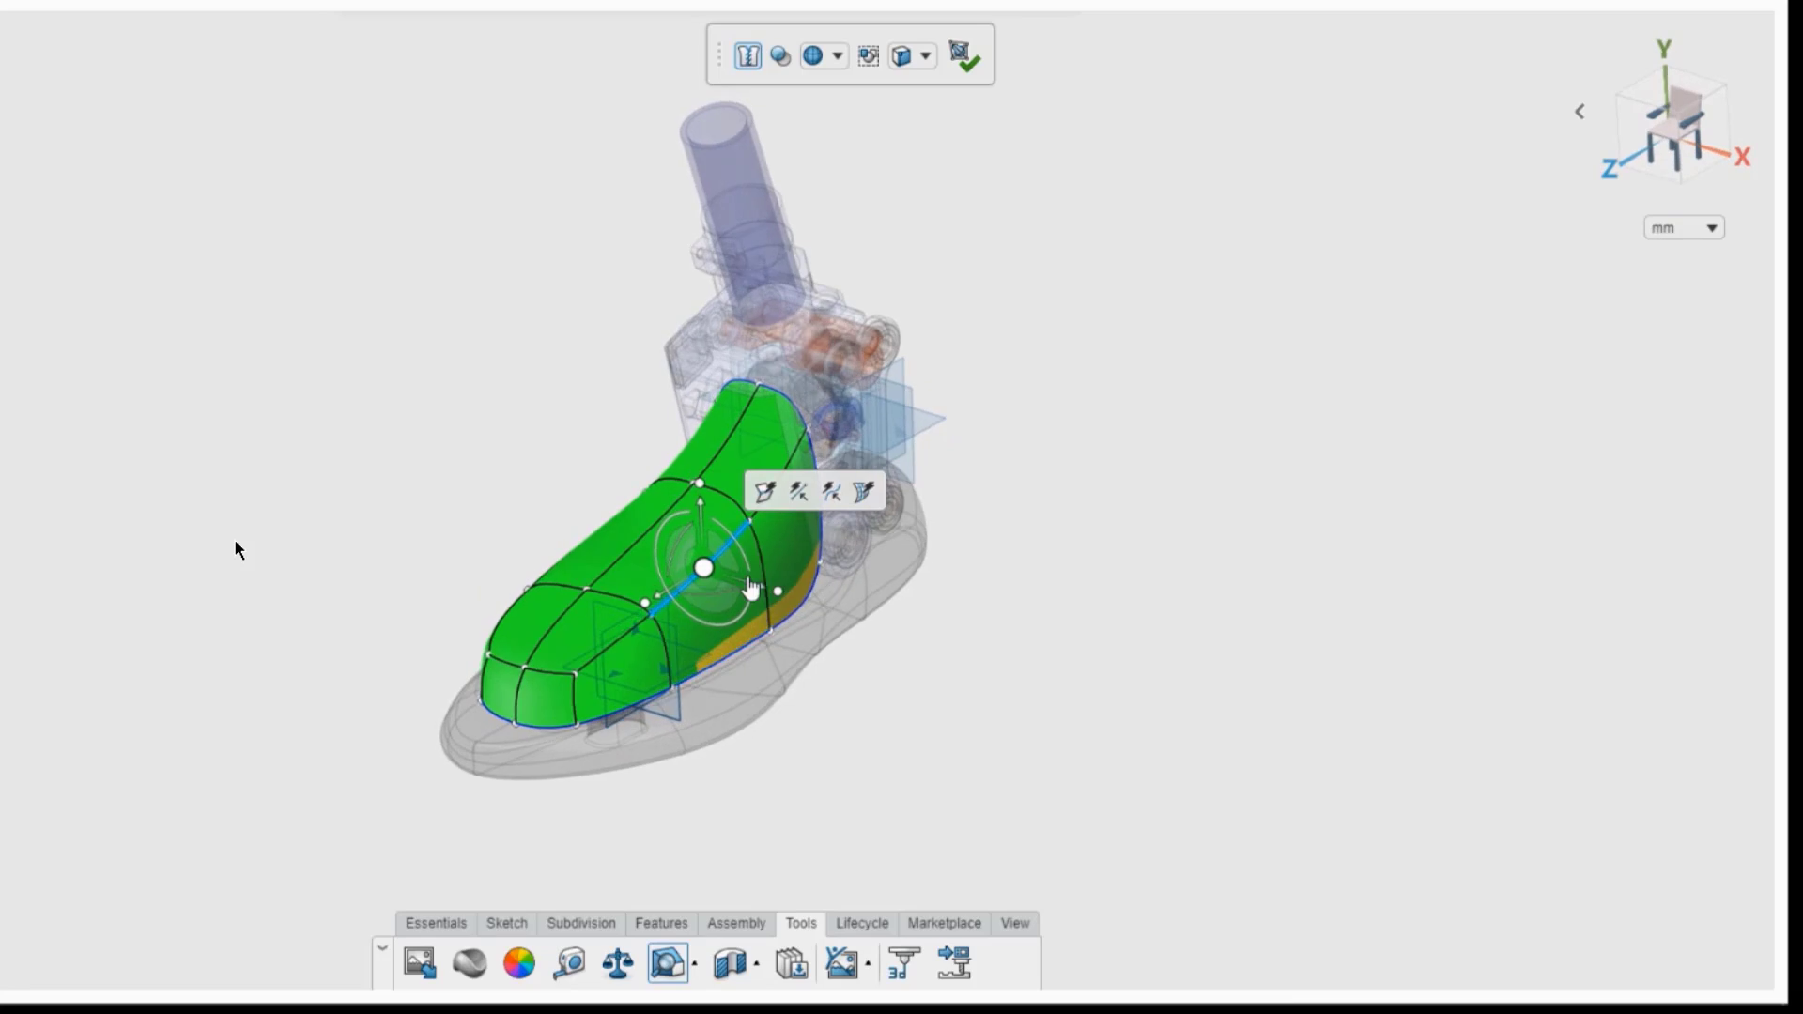
{"action": "left_click_drag", "start_coordinate": [760, 596], "coordinate": [744, 590]}
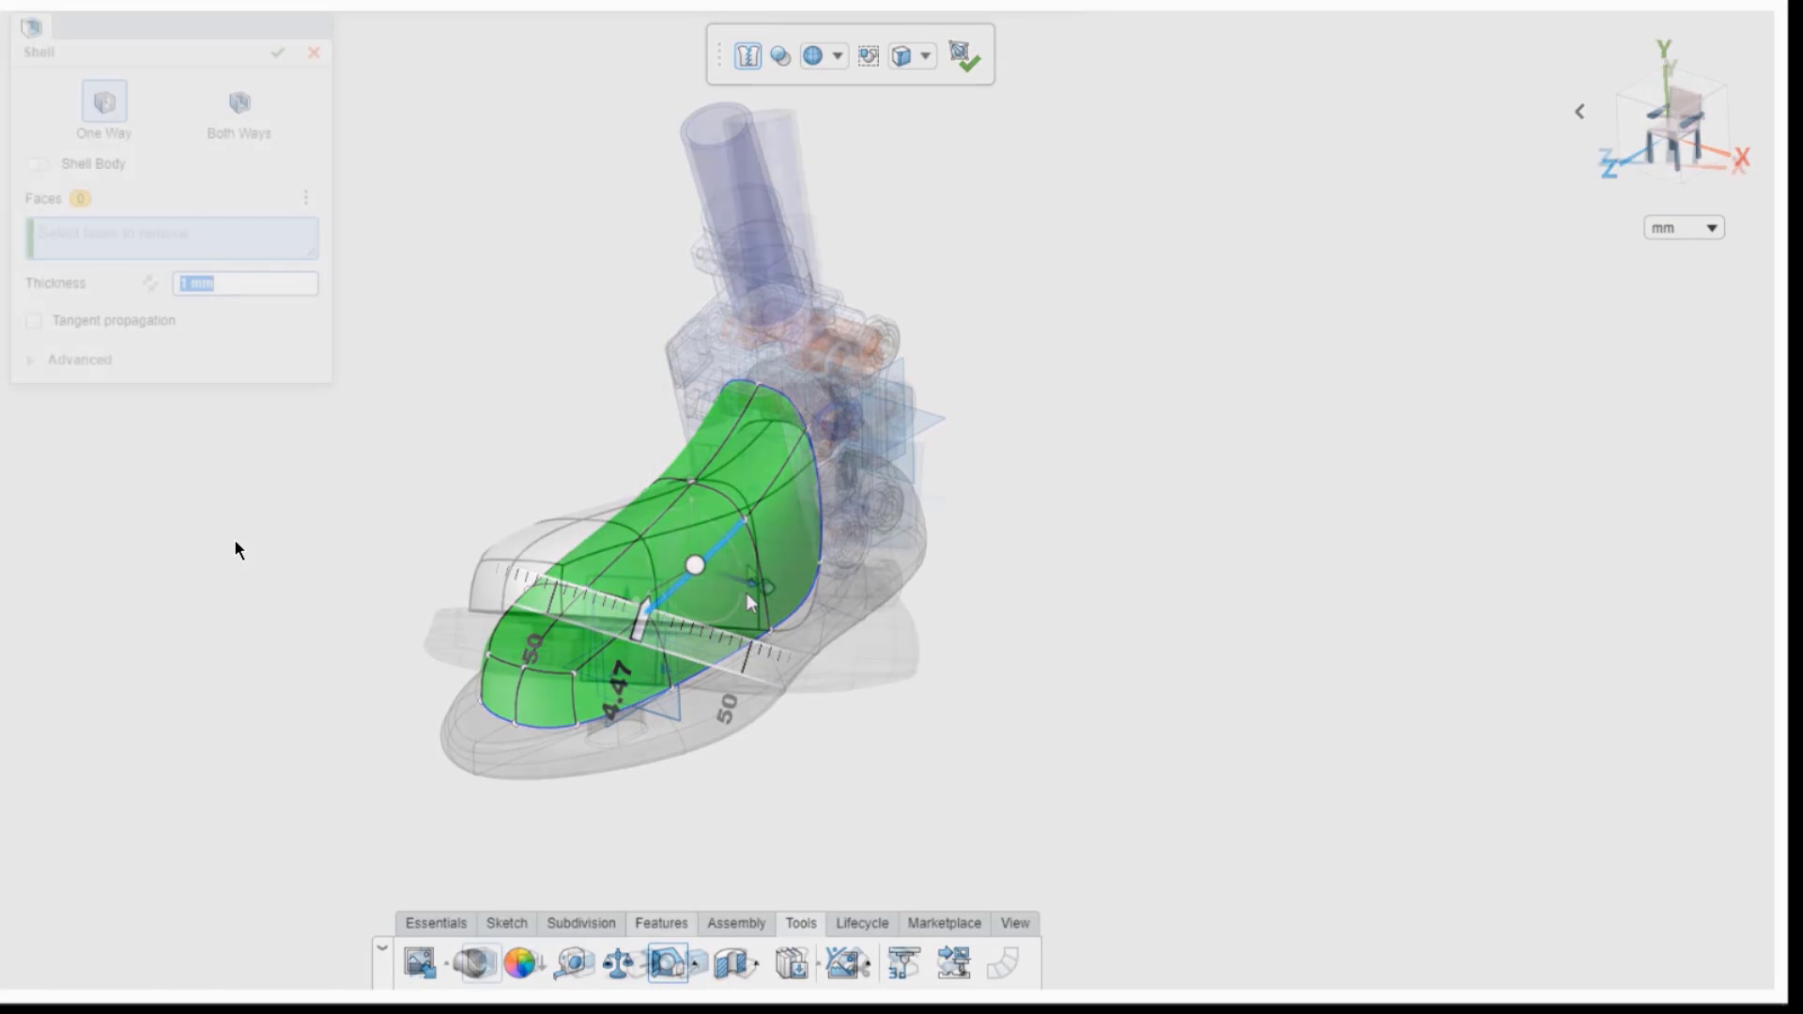
Shell the cover one way with 1 mm thickness in the reversed direction, removing the bottom faces with tangent propagation.
{"action": "middle_click_drag", "start_coordinate": [747, 593], "coordinate": [684, 601], "text": "shift"}
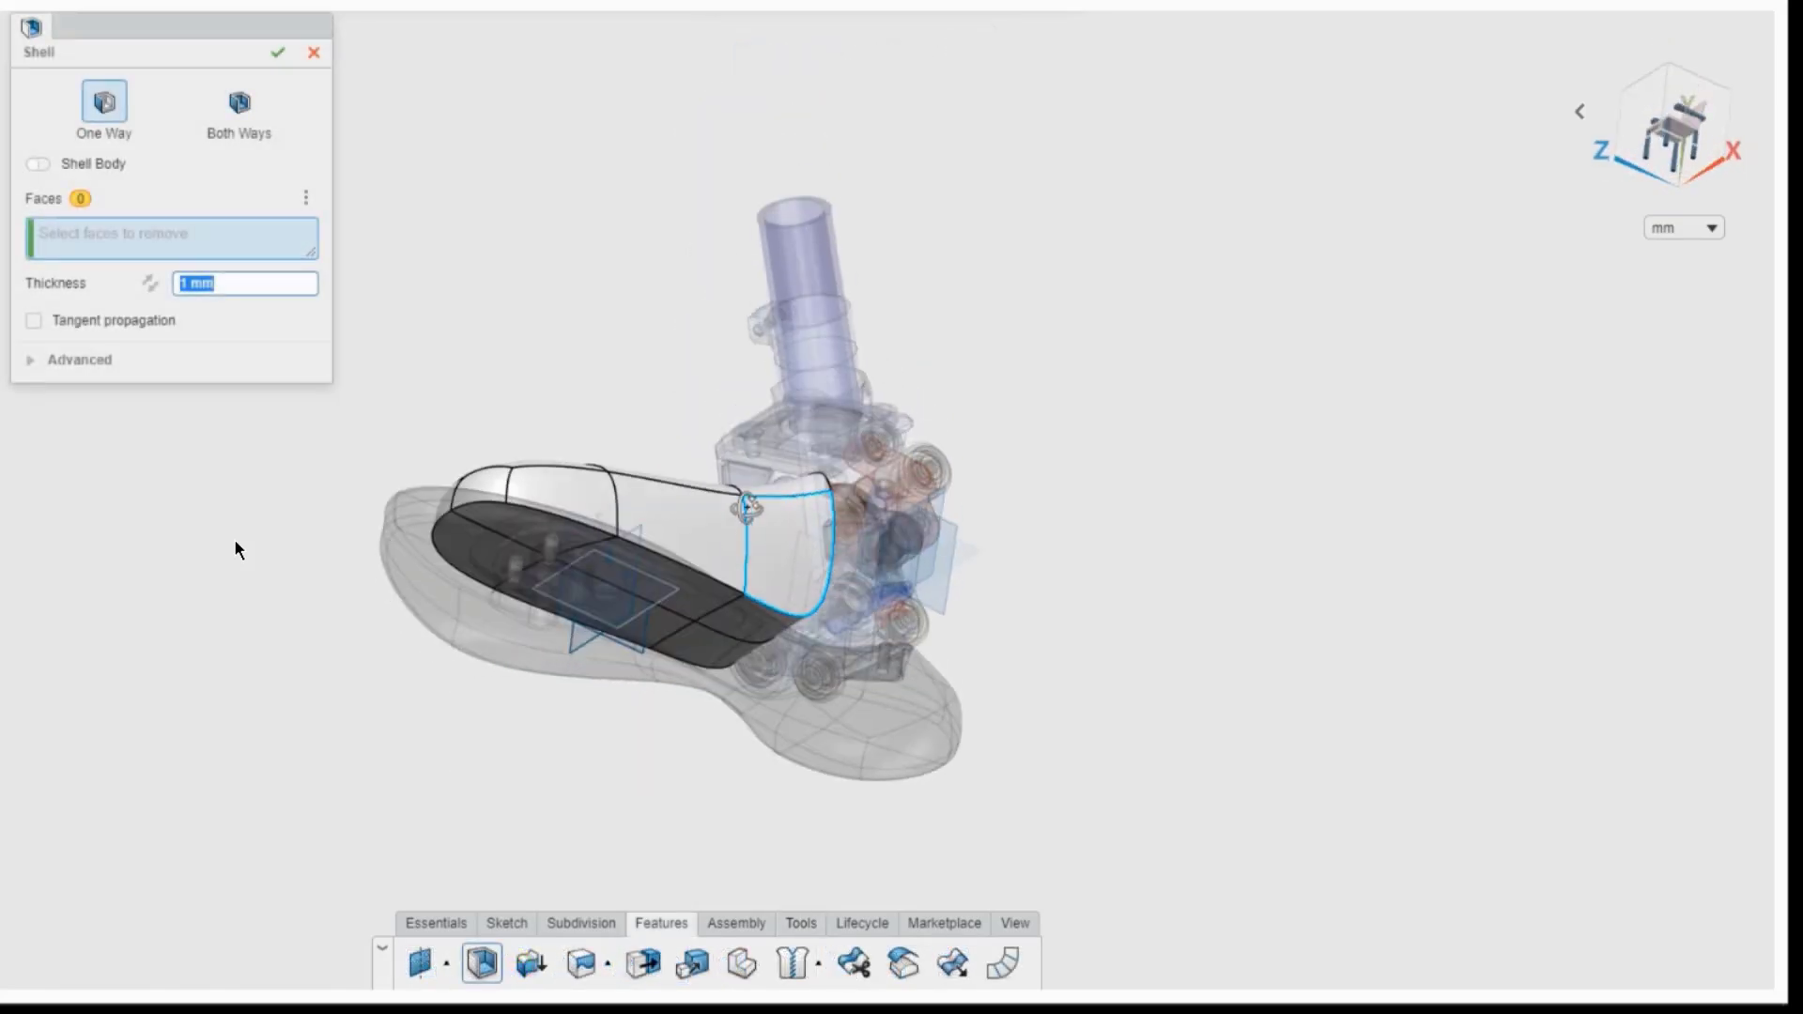
{"action": "left_click", "coordinate": [687, 590]}
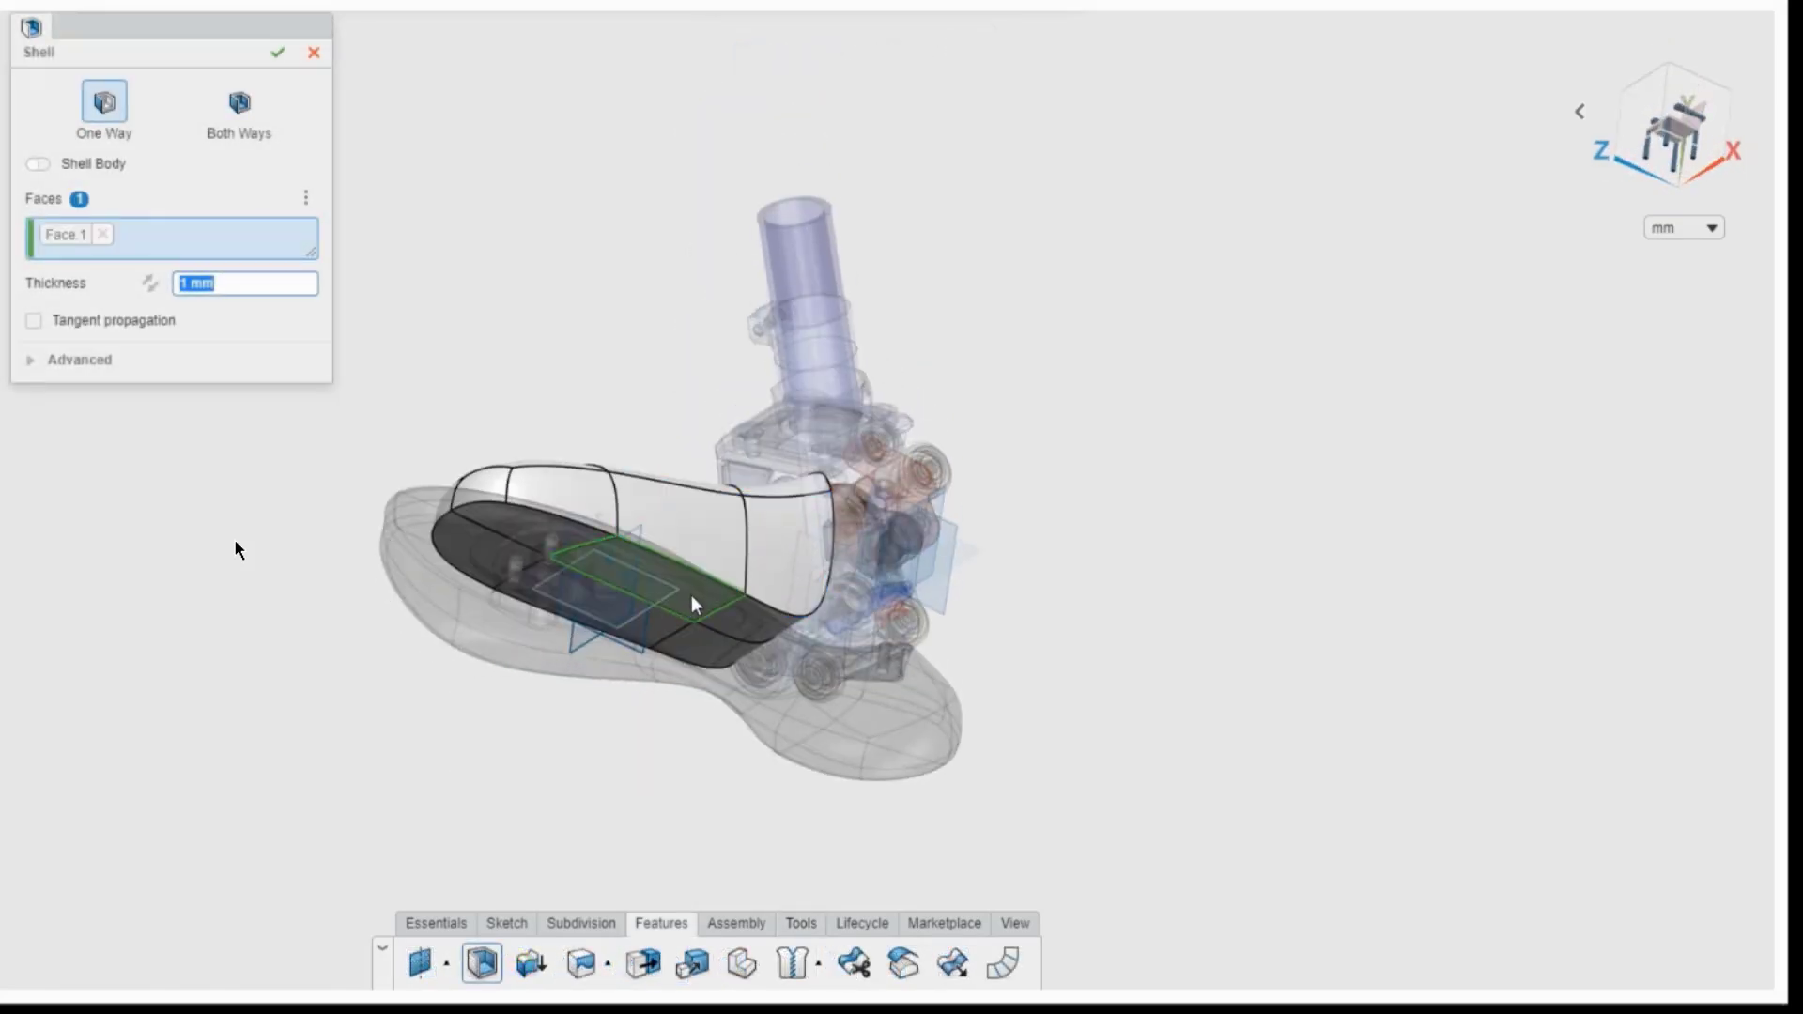
{"action": "left_click", "coordinate": [109, 324]}
{"action": "left_click", "coordinate": [149, 283]}
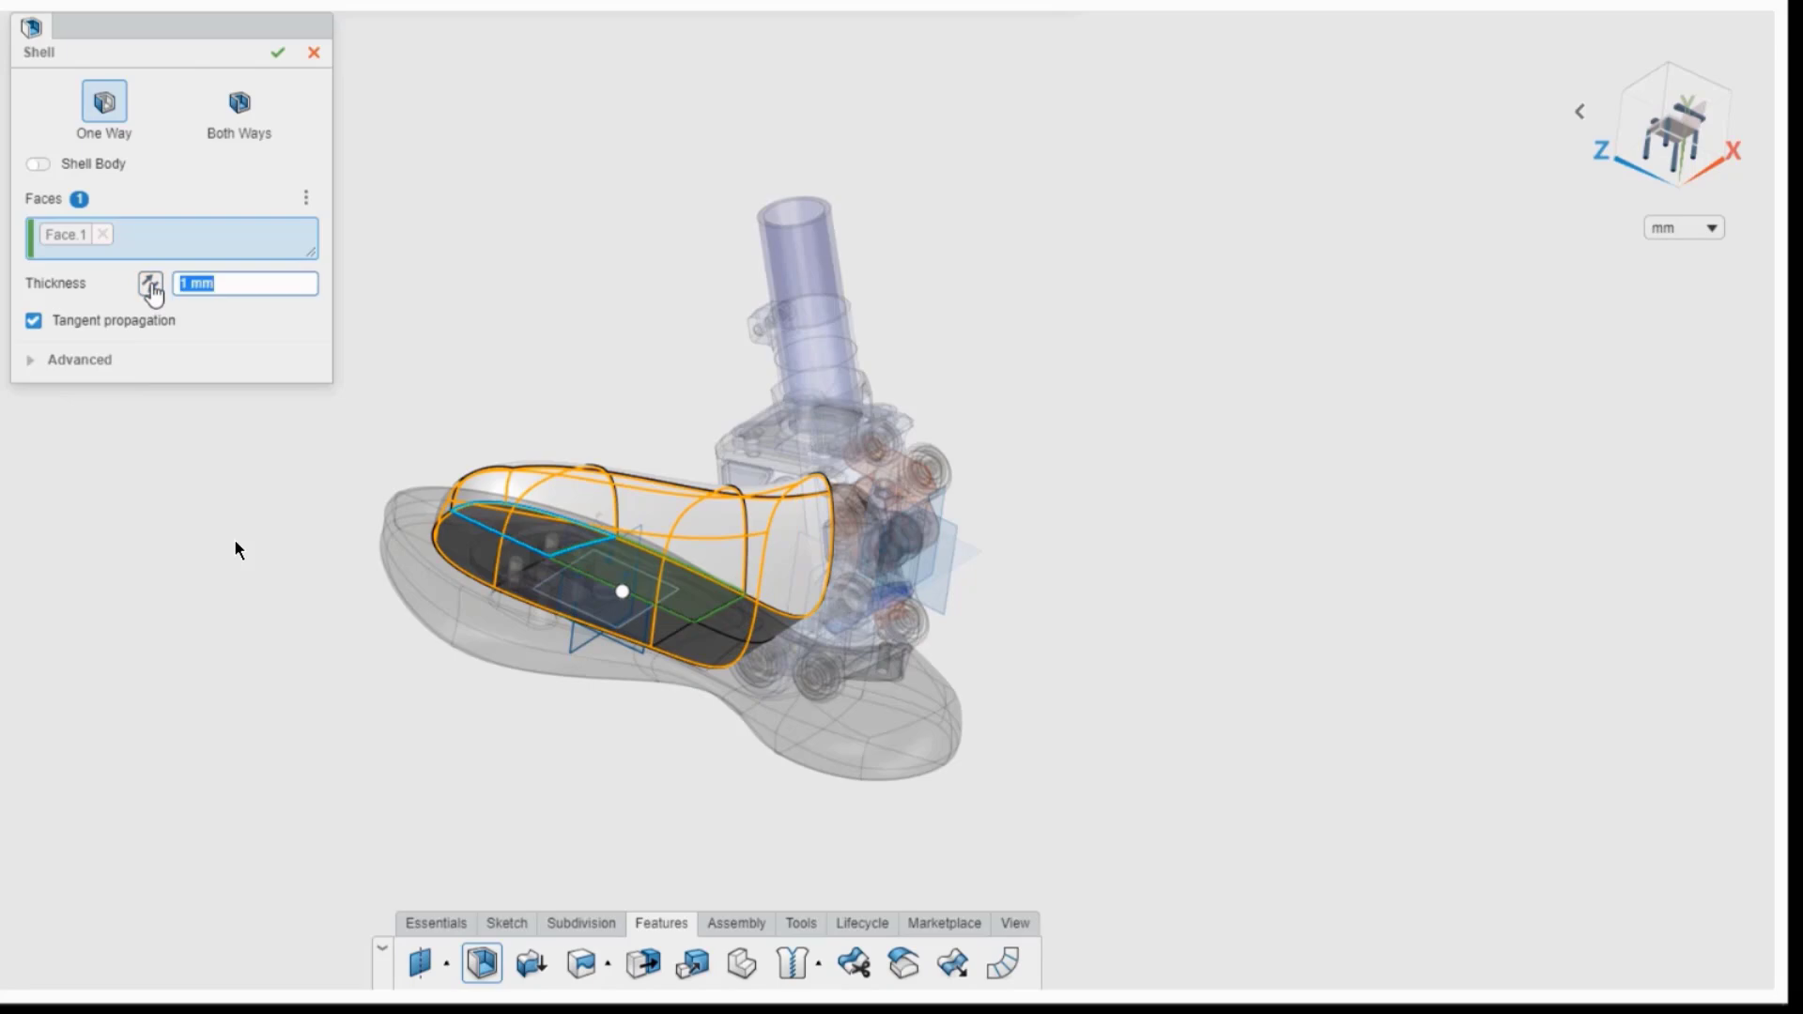
{"action": "left_click", "coordinate": [278, 54]}
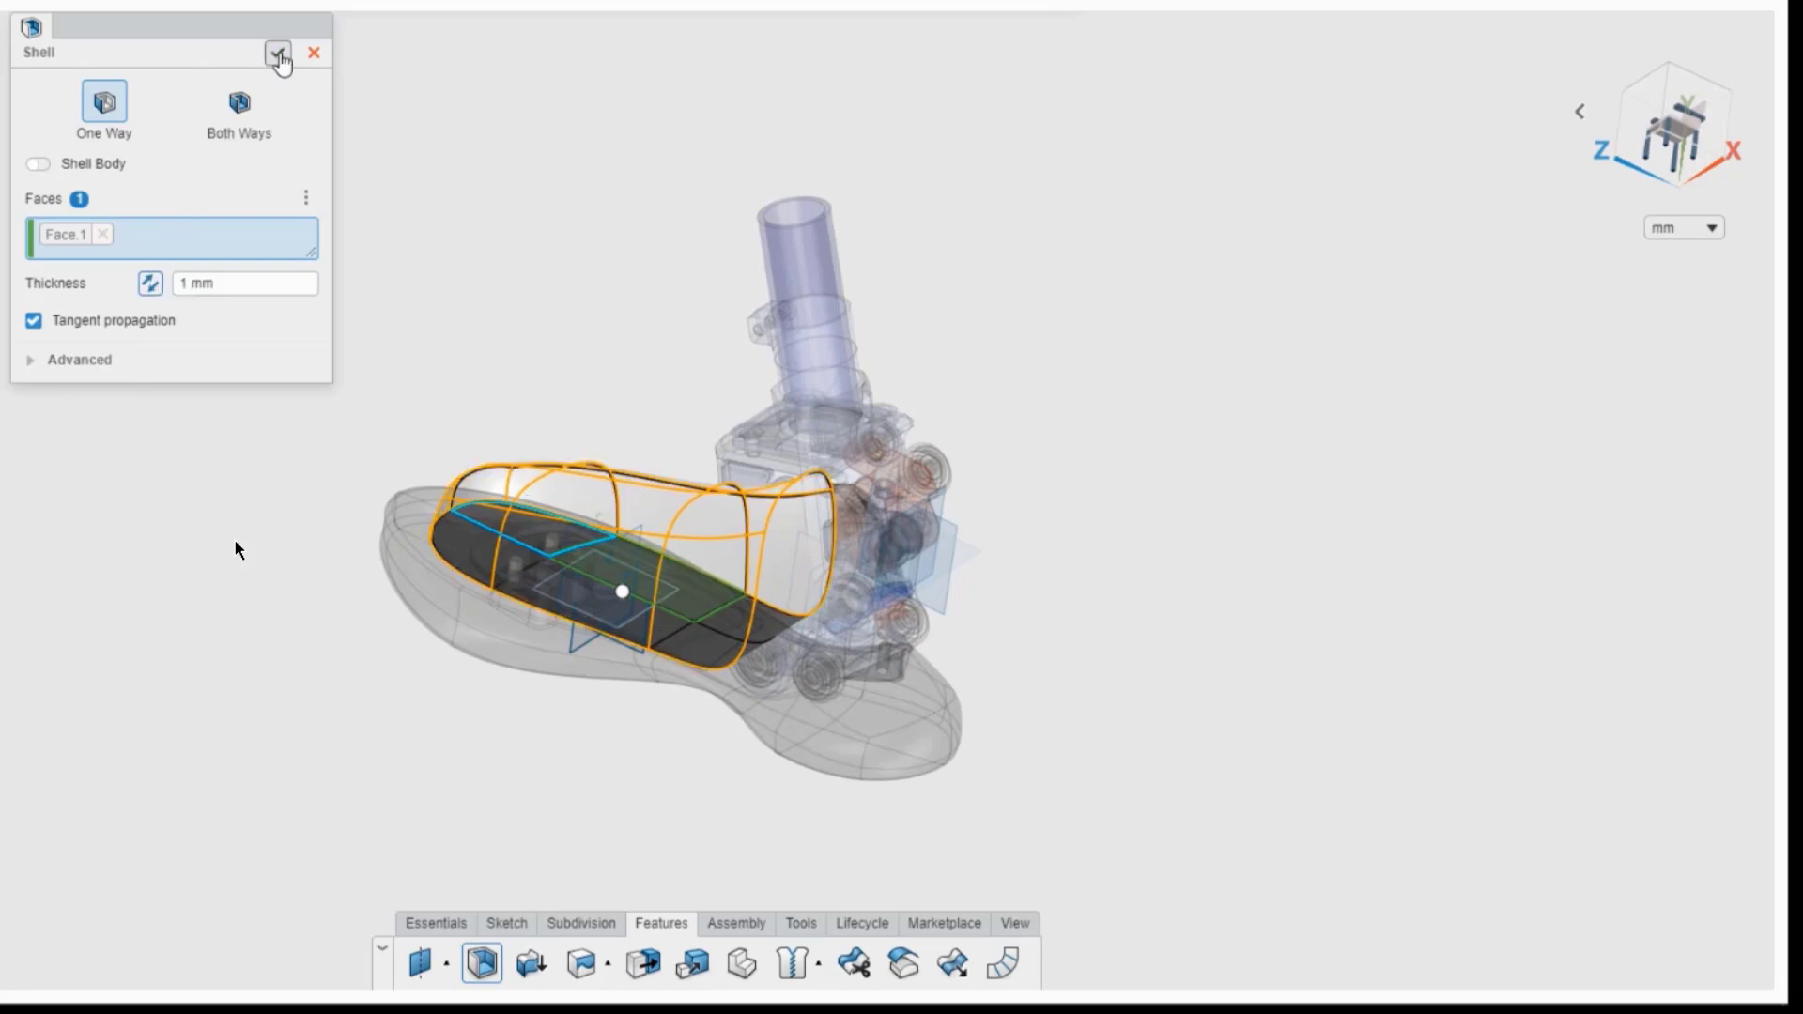
{"action": "middle_click_drag", "start_coordinate": [543, 242], "coordinate": [489, 302], "text": "shift"}
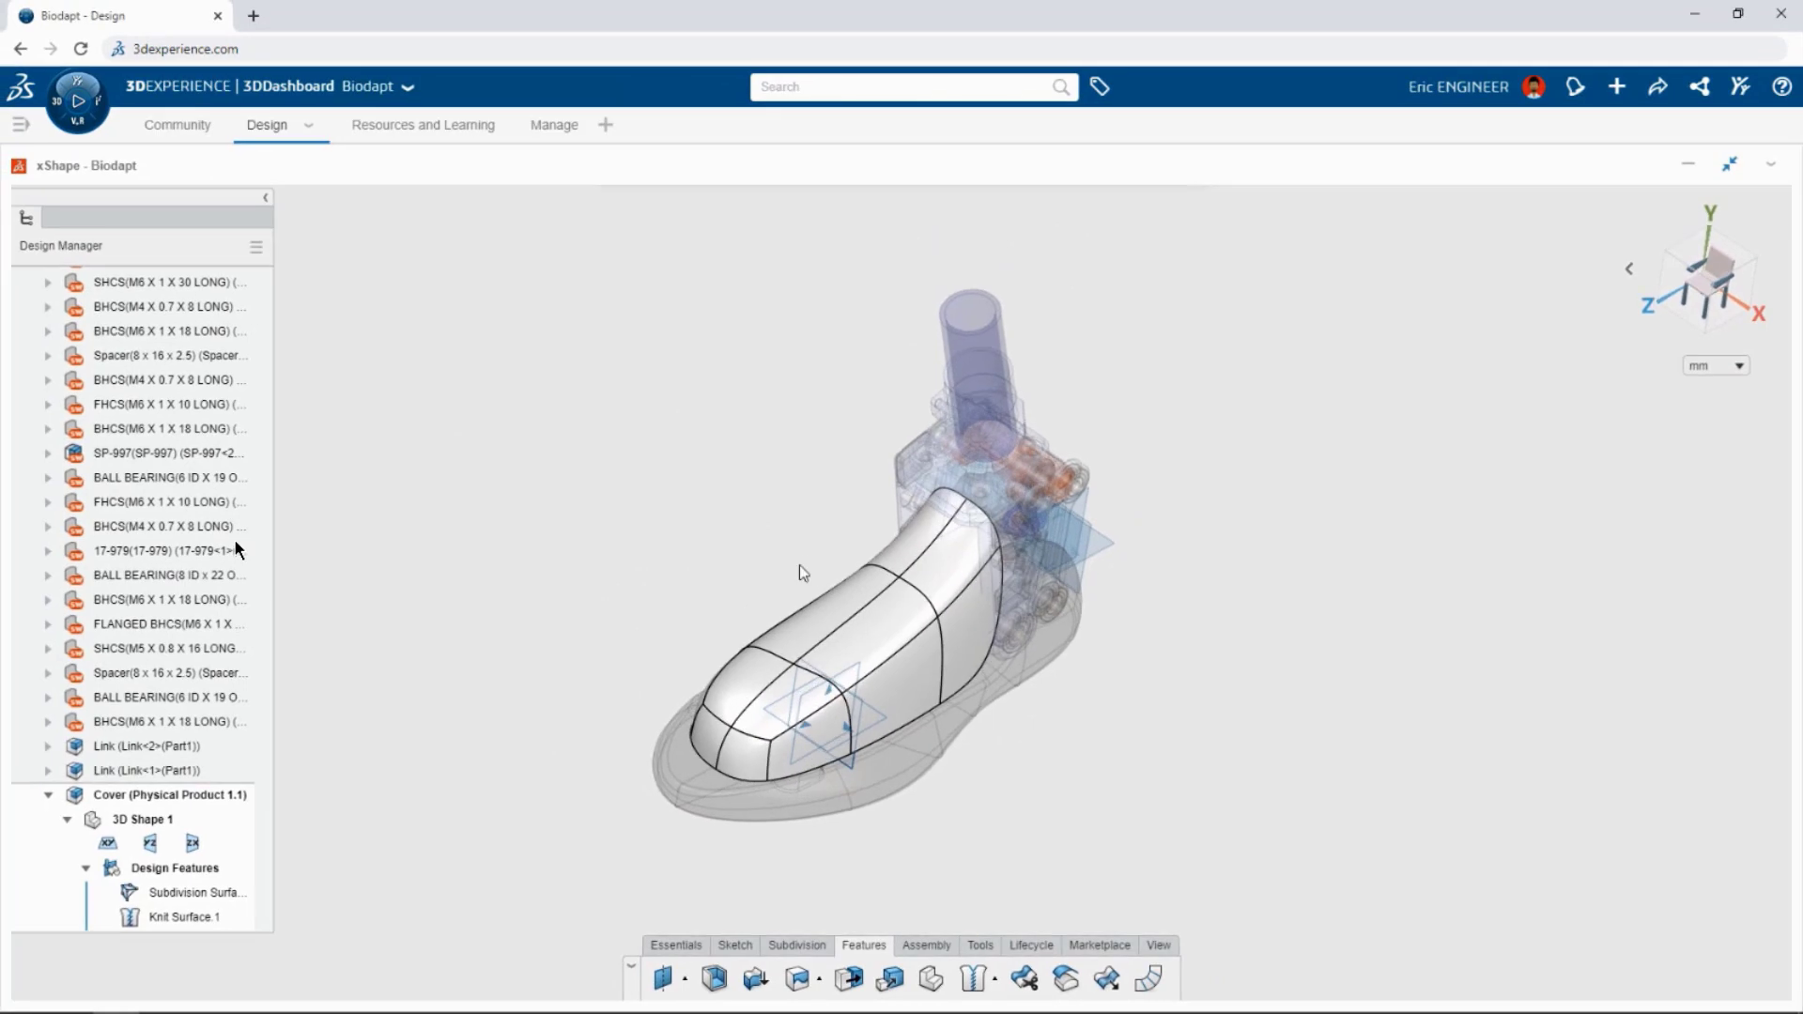
Save the cover design and activate the top-level VF2 Foot assembly.
{"action": "key", "text": "ctrl+s"}
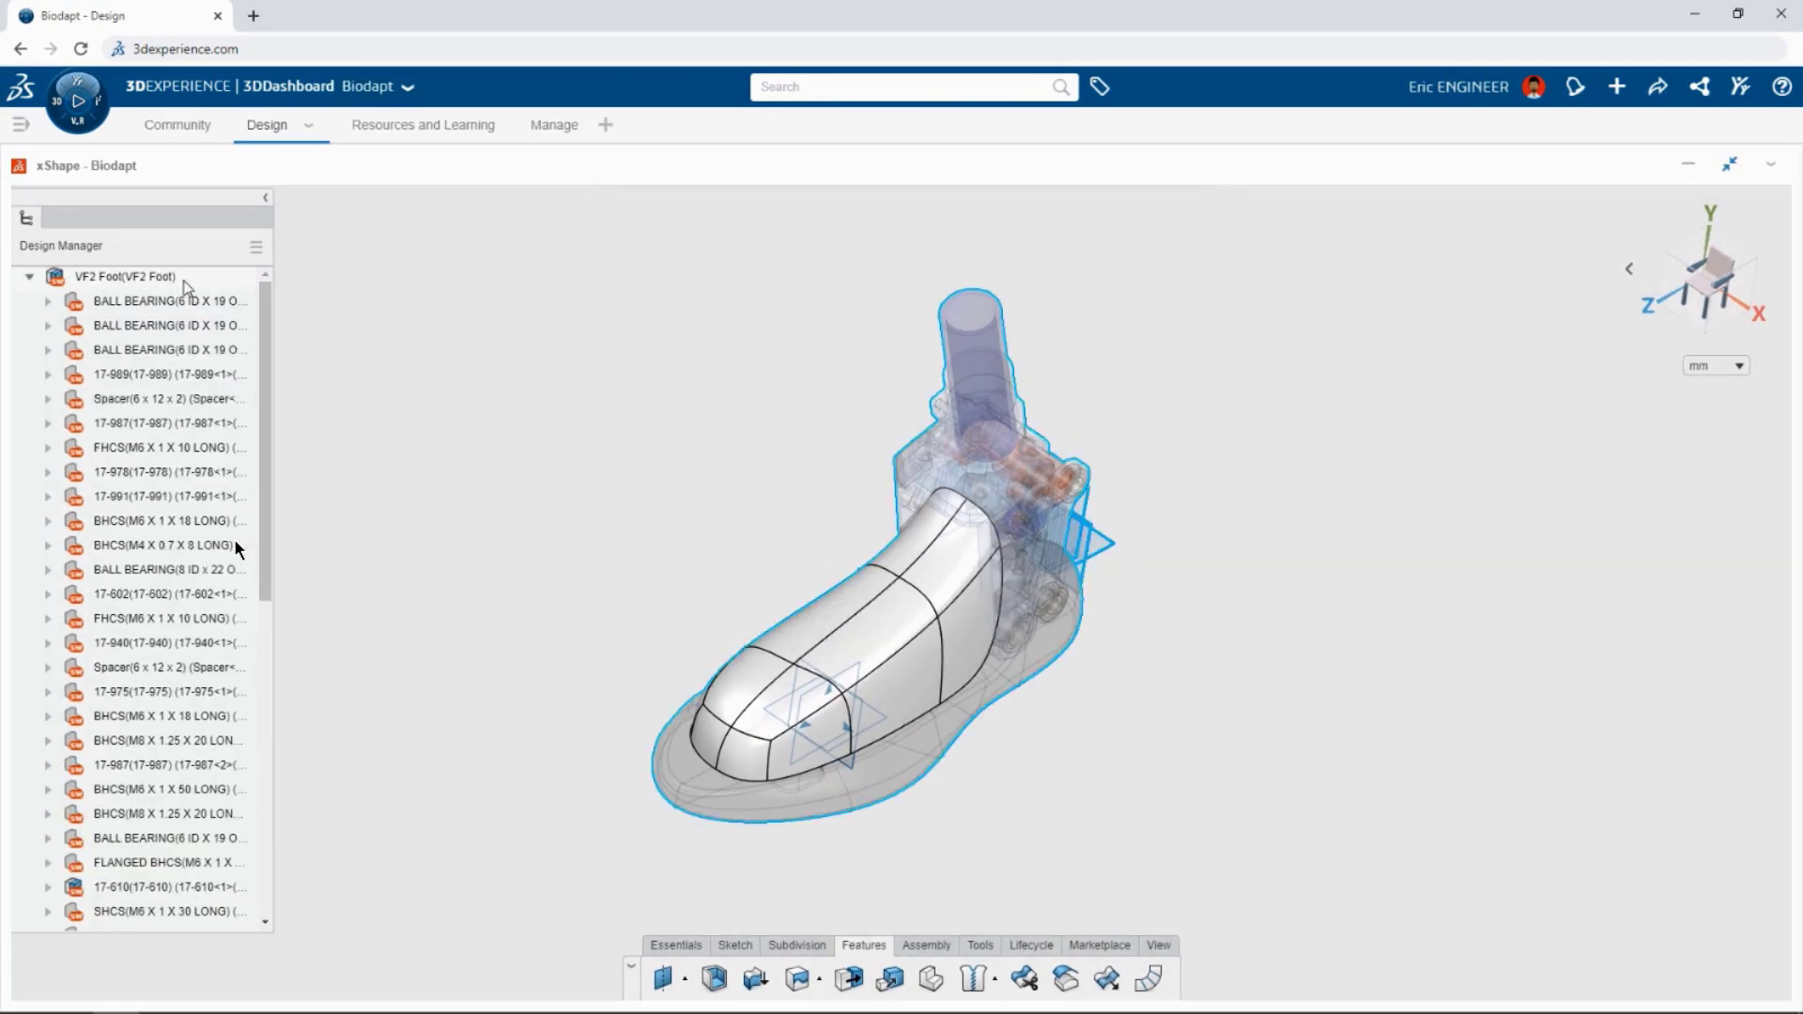
{"action": "double_click", "coordinate": [183, 280]}
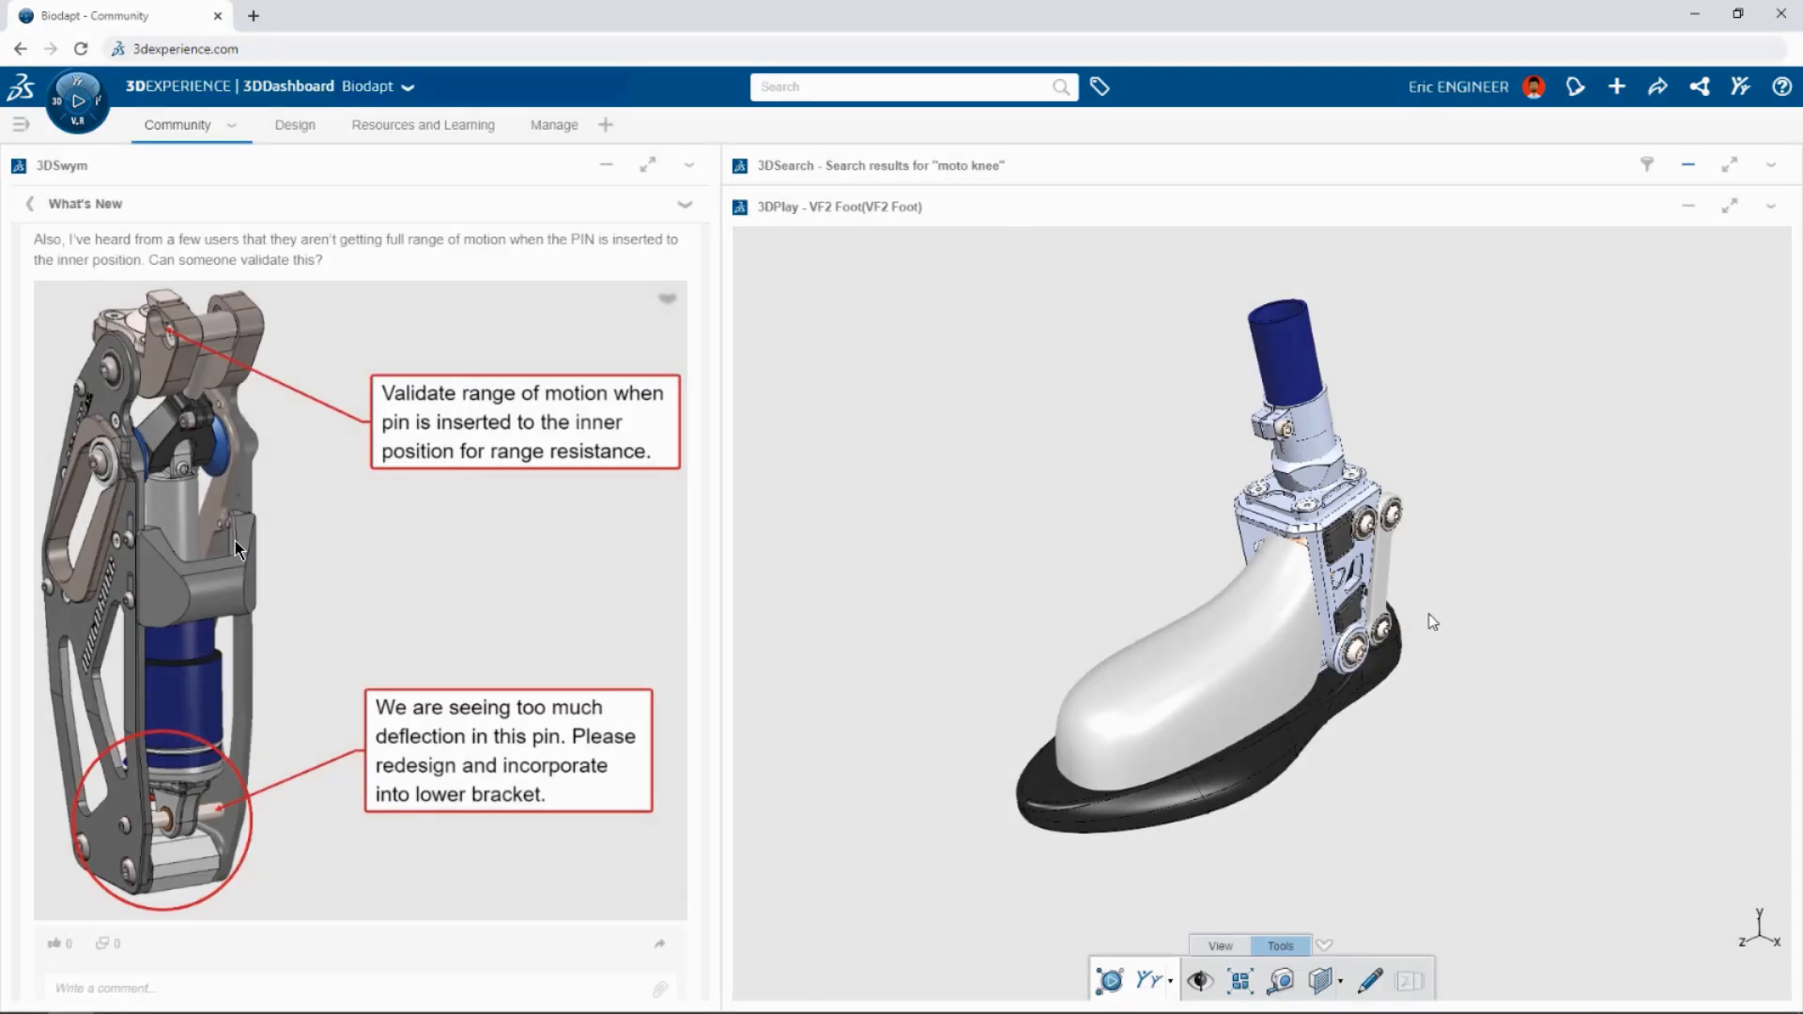
Inspect the VF2 Foot in 3DPlay by temporarily hiding the white cover and exploding the assembly.
{"action": "middle_click_drag", "start_coordinate": [1484, 667], "coordinate": [1442, 633]}
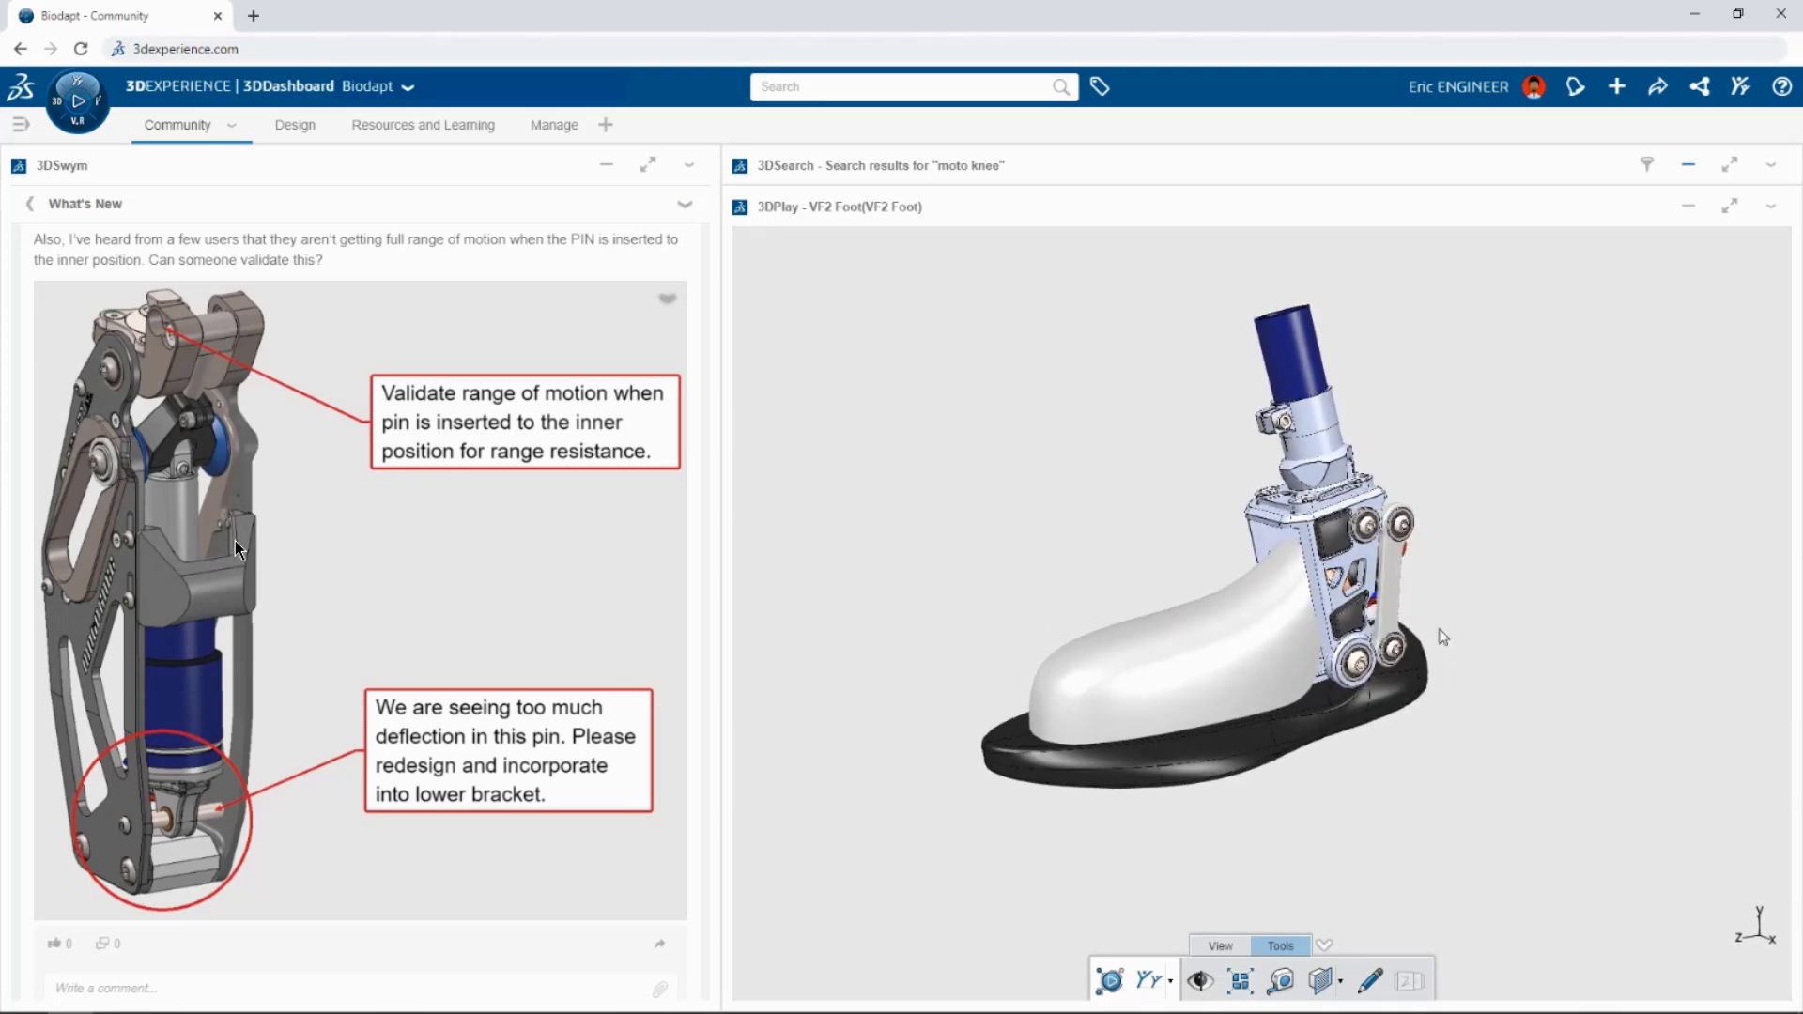
{"action": "left_click", "coordinate": [1202, 979]}
{"action": "left_click", "coordinate": [1245, 673]}
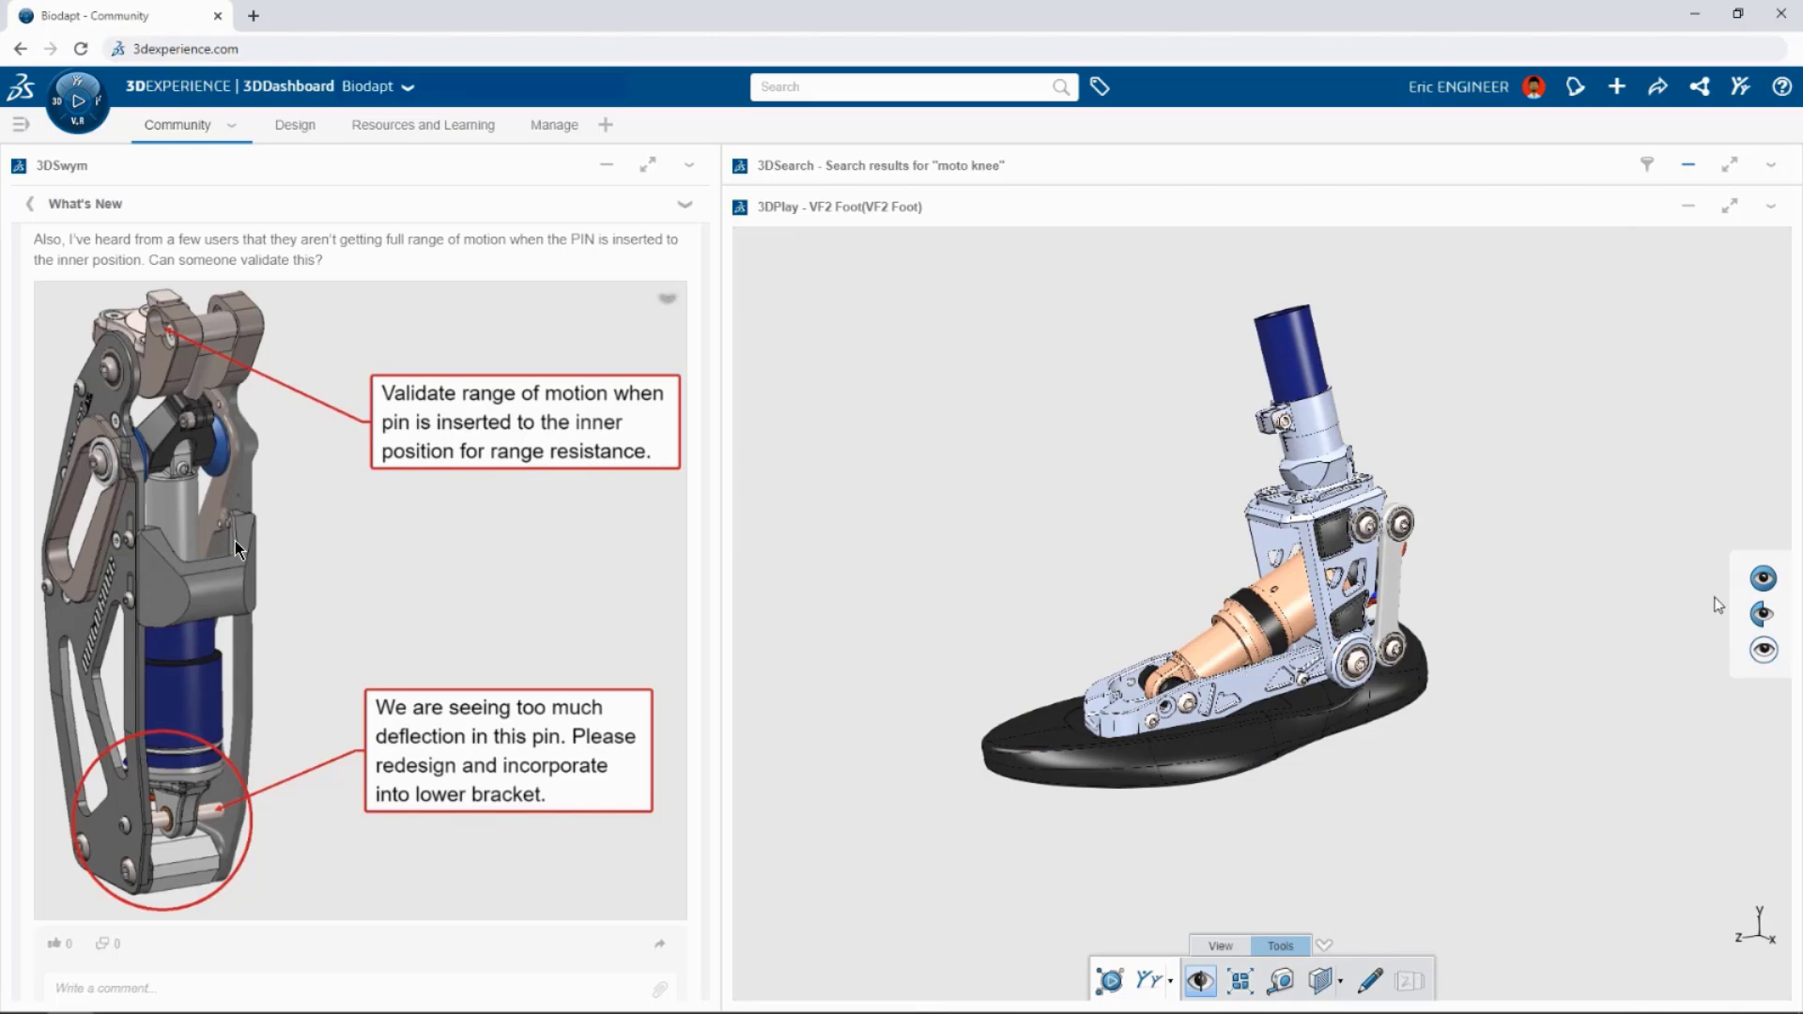
{"action": "left_click", "coordinate": [1763, 578]}
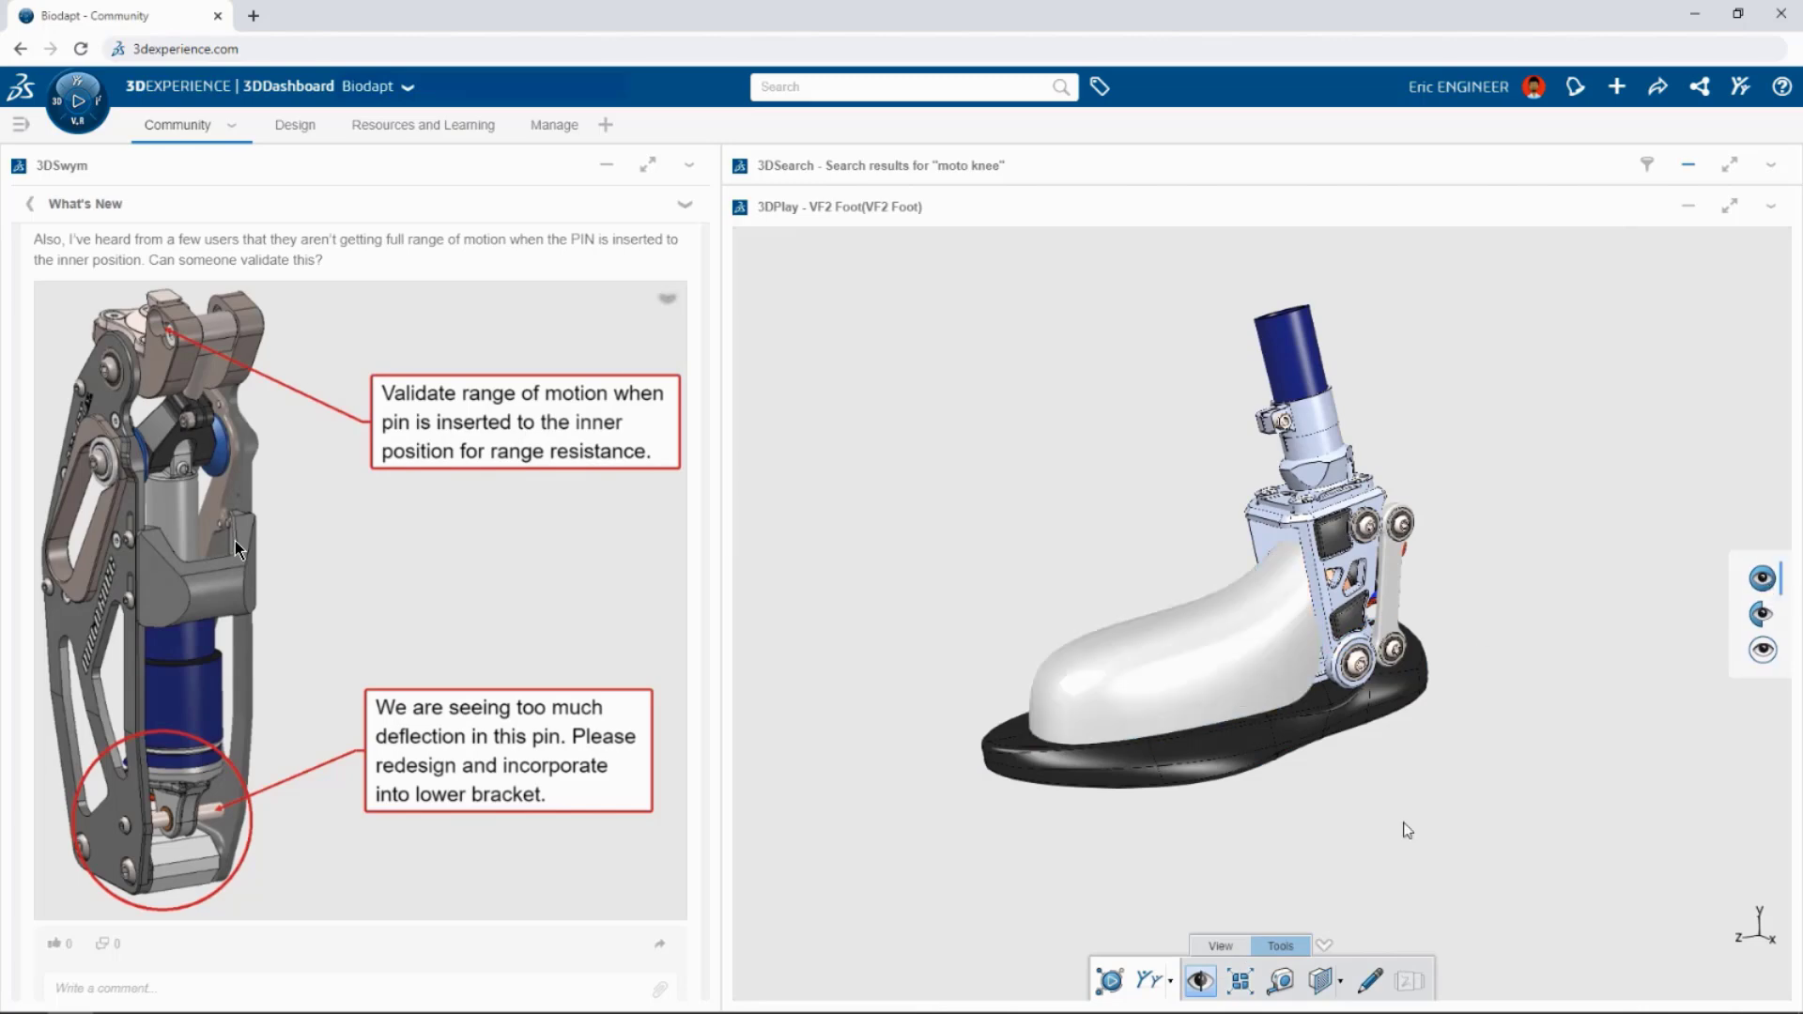
{"action": "left_click", "coordinate": [1240, 980]}
{"action": "mouse_move", "coordinate": [1211, 873]}
{"action": "left_mouse_down"}
{"action": "mouse_move", "coordinate": [1360, 881]}
{"action": "mouse_move", "coordinate": [1307, 875]}
{"action": "left_mouse_up"}
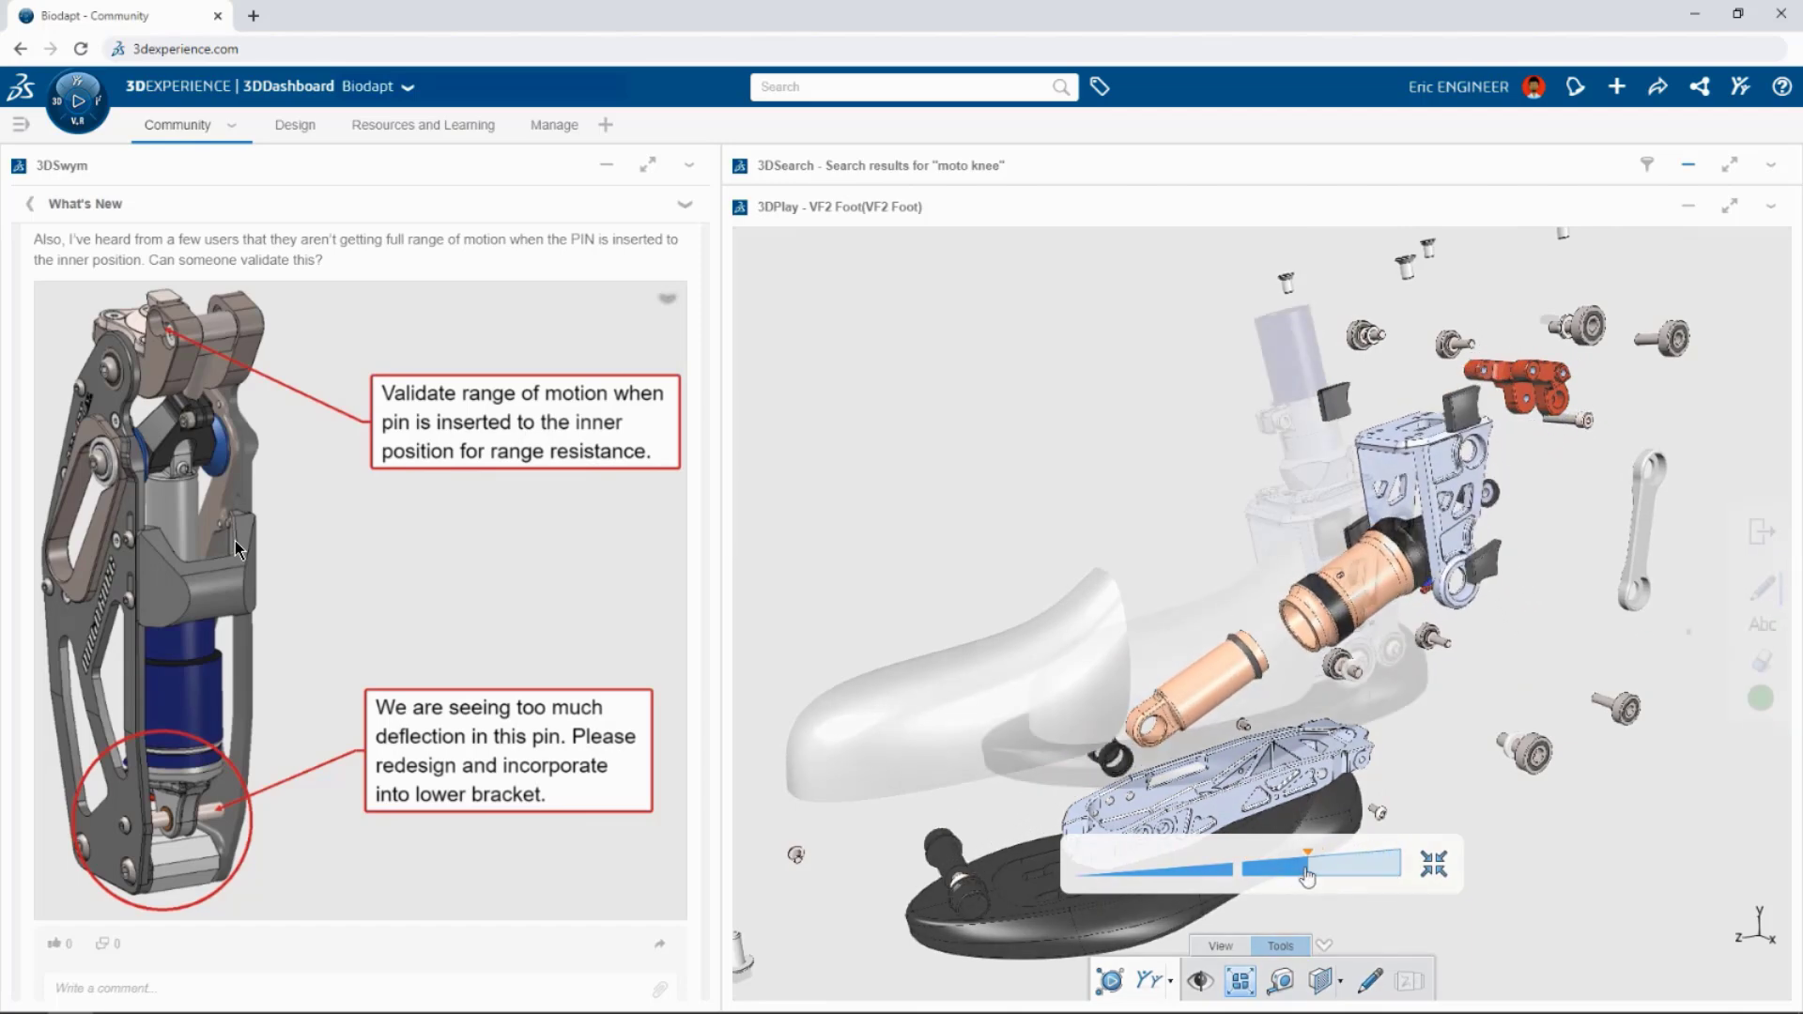
Mark up the VF2 Foot in 3DPlay with green freehand circles around the cover's front and the rear link.
{"action": "mouse_move", "coordinate": [1198, 602]}
{"action": "left_mouse_down"}
{"action": "mouse_move", "coordinate": [1060, 704]}
{"action": "mouse_move", "coordinate": [1186, 594]}
{"action": "left_mouse_up"}
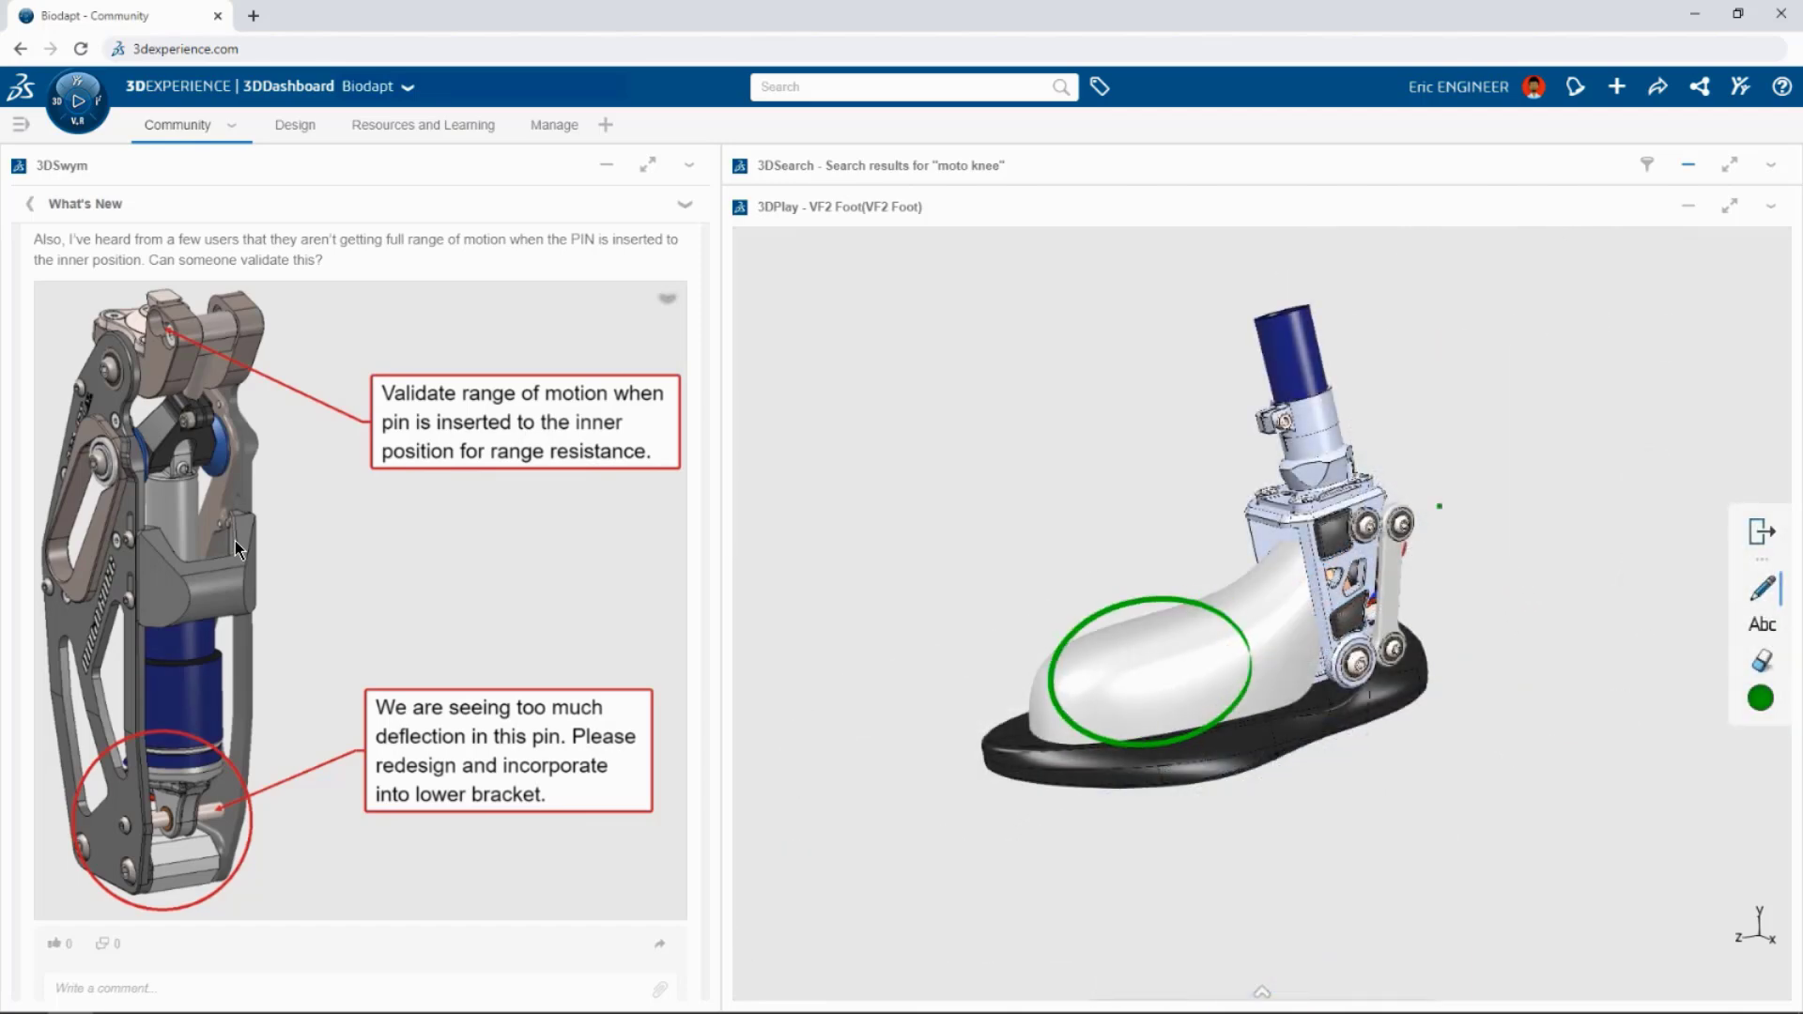
{"action": "mouse_move", "coordinate": [1420, 496]}
{"action": "left_mouse_down"}
{"action": "mouse_move", "coordinate": [1360, 531]}
{"action": "mouse_move", "coordinate": [1348, 657]}
{"action": "mouse_move", "coordinate": [1395, 683]}
{"action": "mouse_move", "coordinate": [1413, 504]}
{"action": "left_mouse_up"}
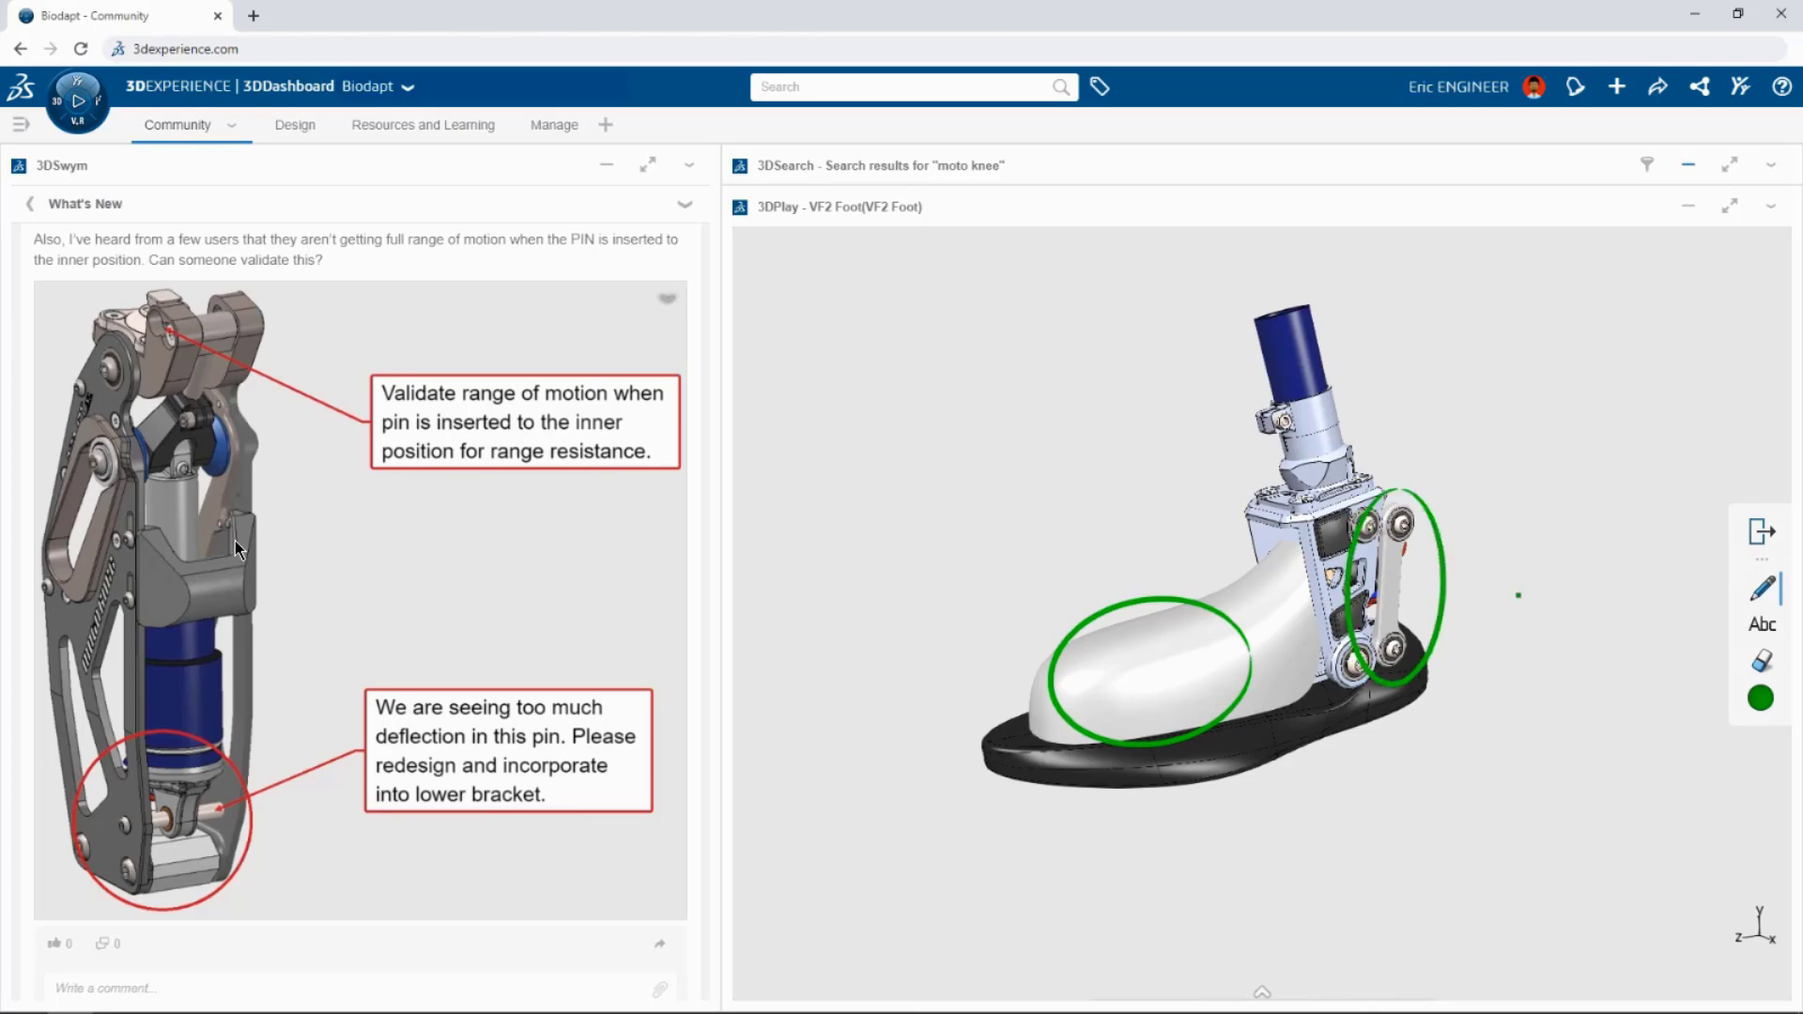
Add the green text note "New Cover and Link" to the markup below the rear link, enlarging its text box to fit.
{"action": "left_click", "coordinate": [1762, 623]}
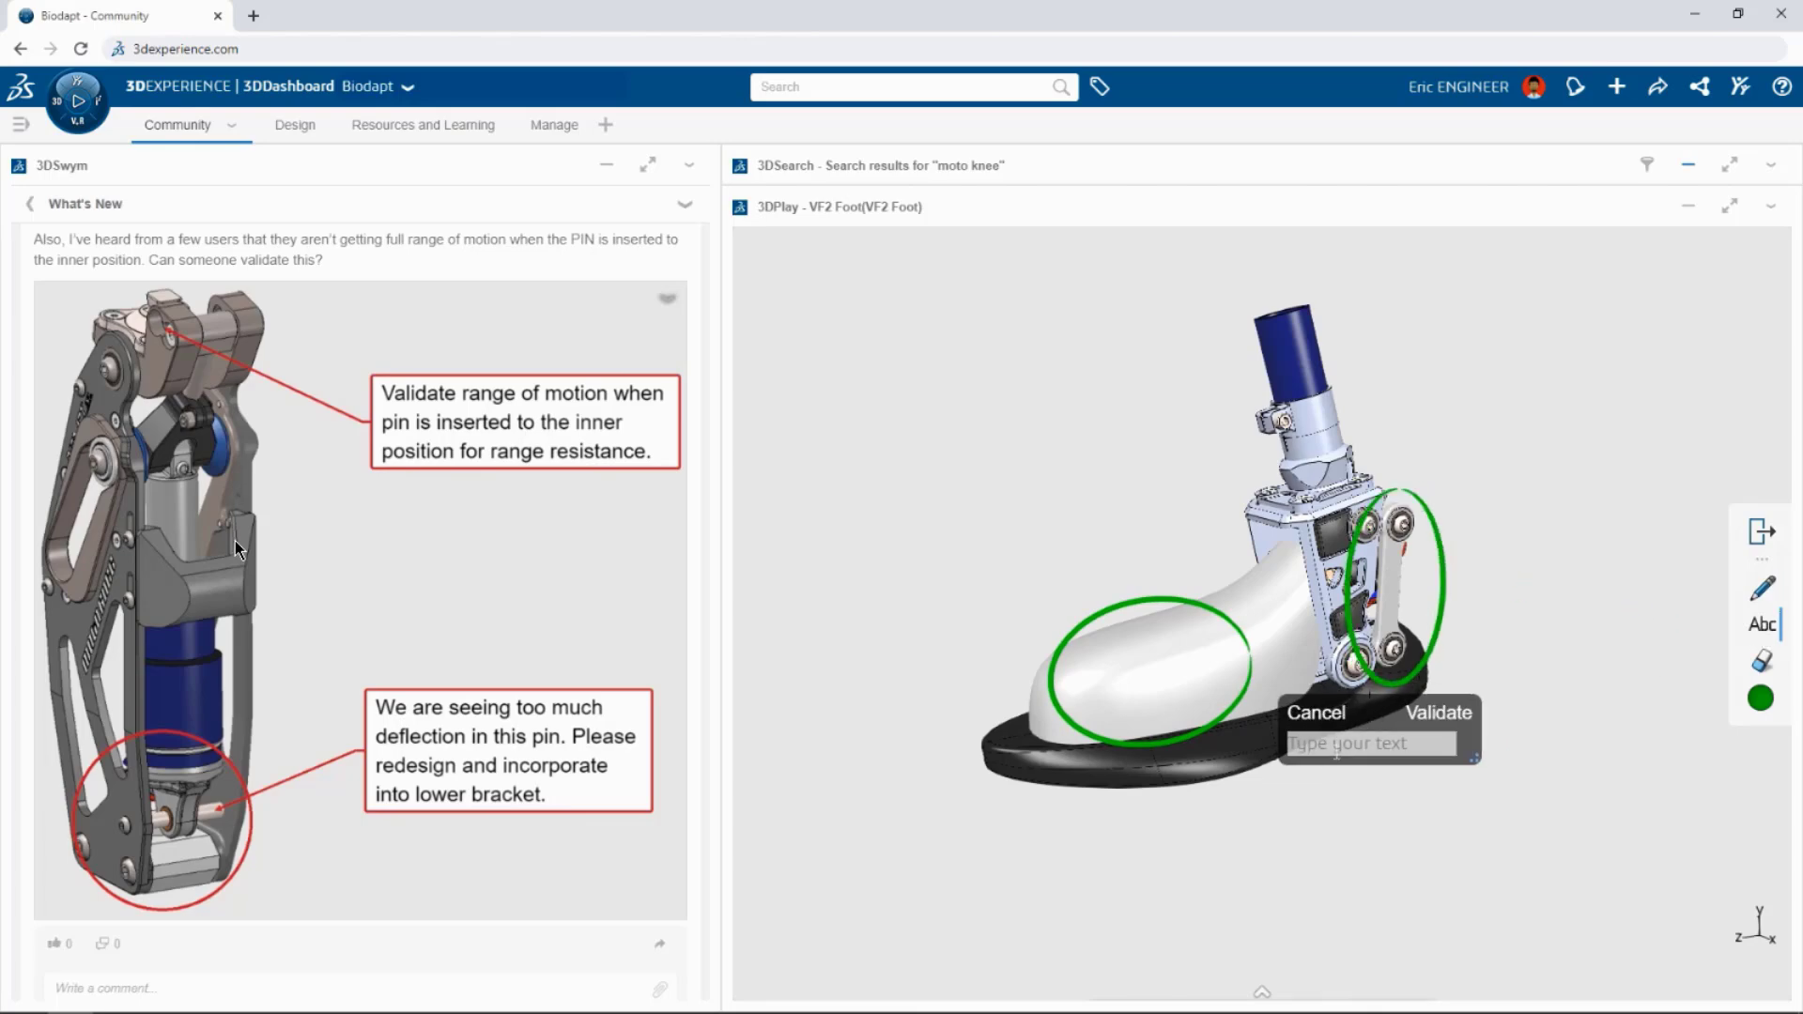
{"action": "left_click", "coordinate": [1339, 748]}
{"action": "type", "text": "New"}
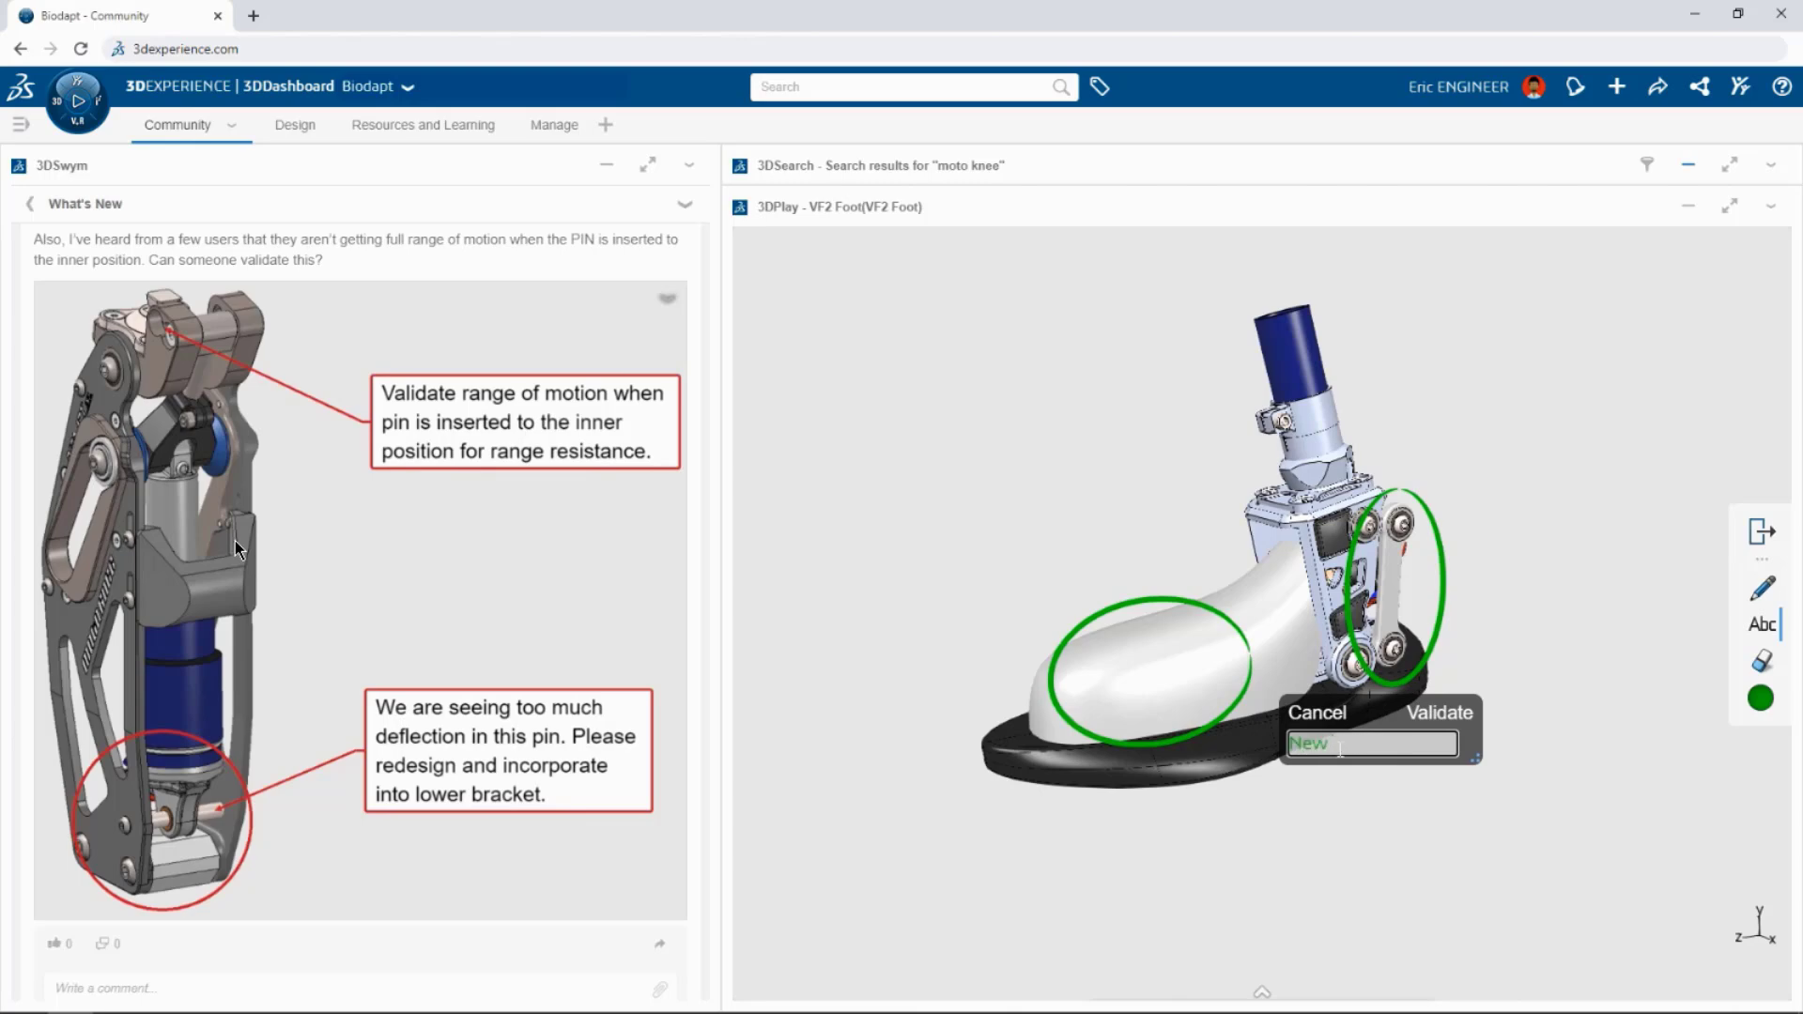
{"action": "type", "text": " Cover and Link"}
{"action": "left_click_drag", "start_coordinate": [1475, 759], "coordinate": [1540, 807]}
{"action": "left_click", "coordinate": [1527, 719]}
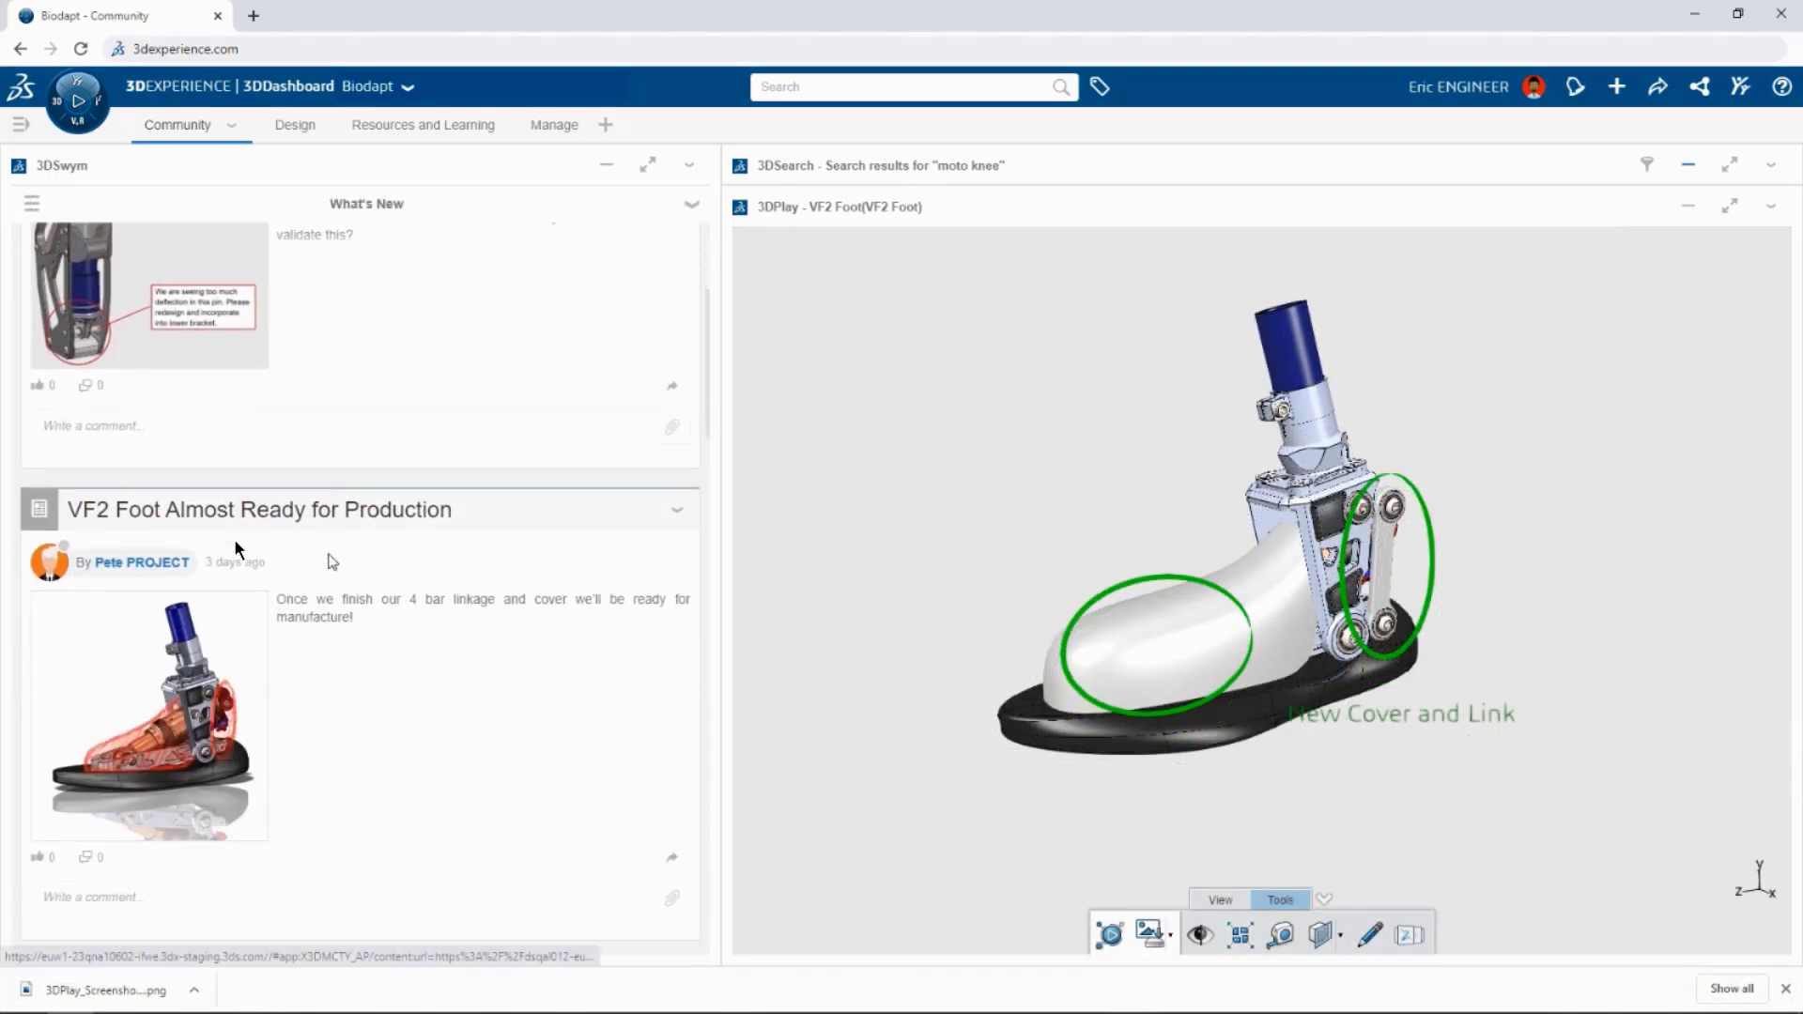
Comment "What do you think about the new components?" on the "VF2 Foot Almost Ready for Production" post with the downloaded 3DPlay screenshot attached.
{"action": "scroll", "coordinate": [235, 549], "scroll_direction": "down", "scroll_amount": 2}
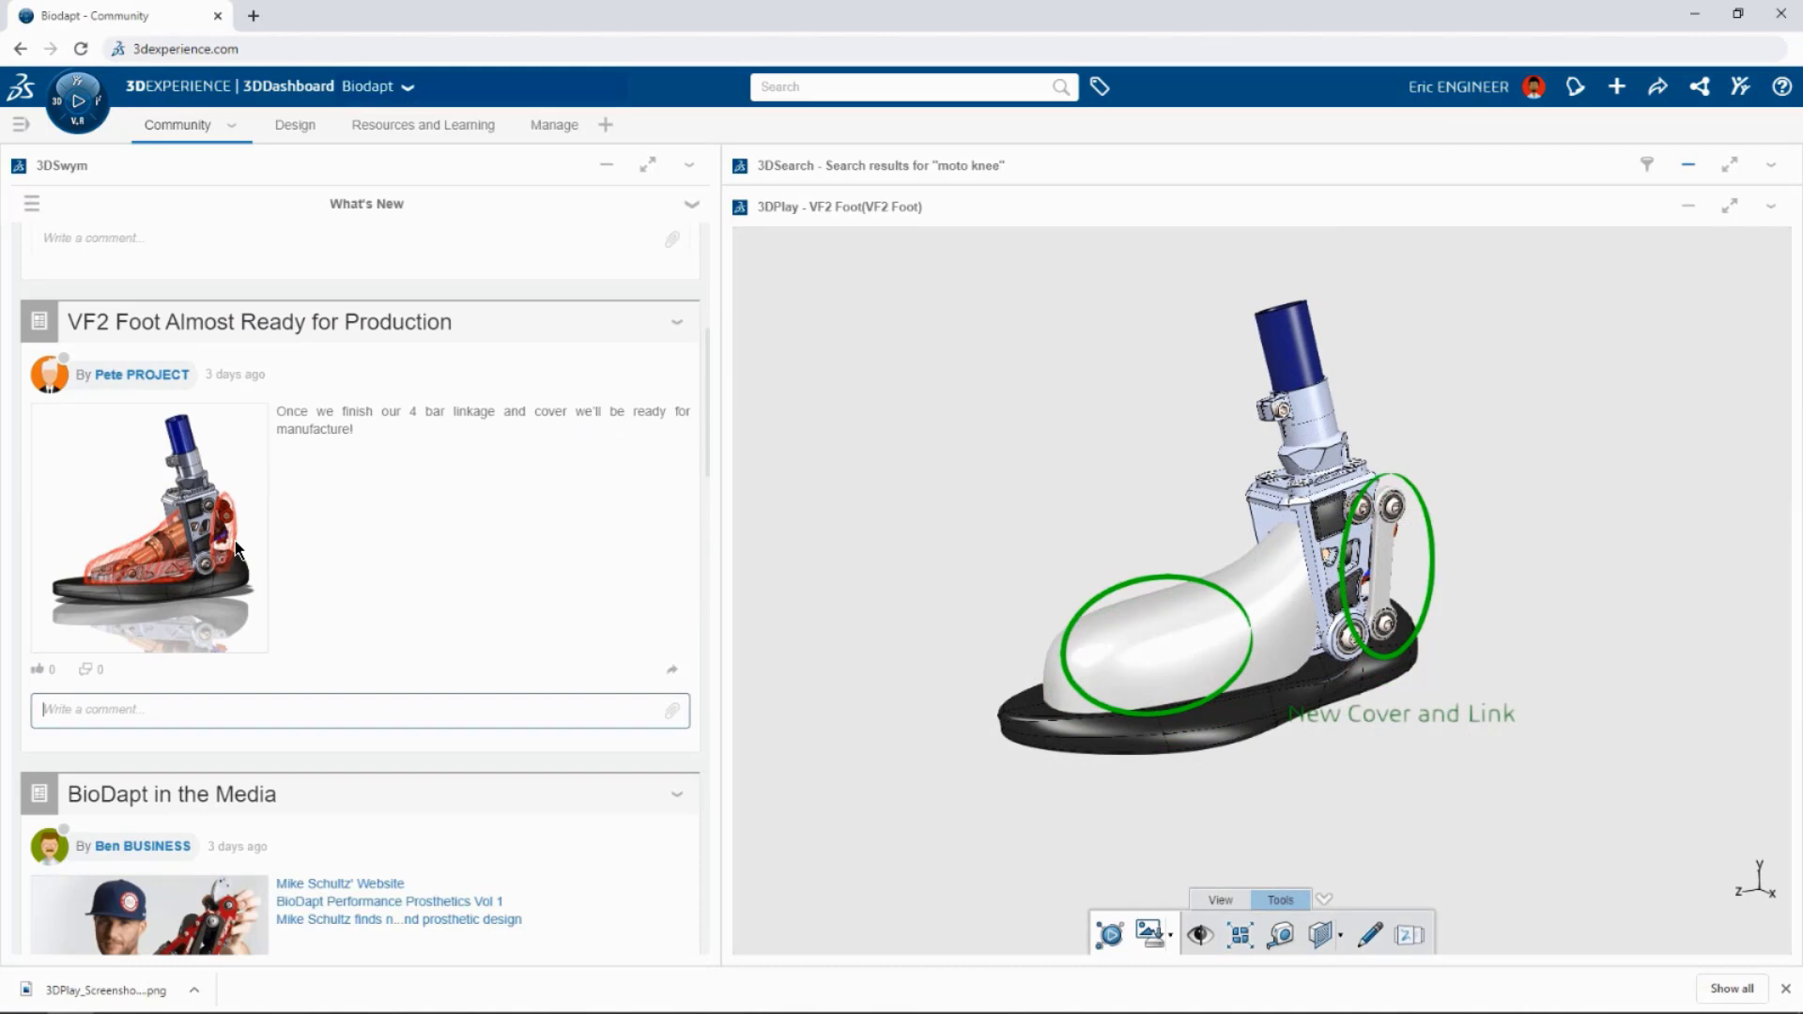
{"action": "type", "text": "What do you think about the new components?"}
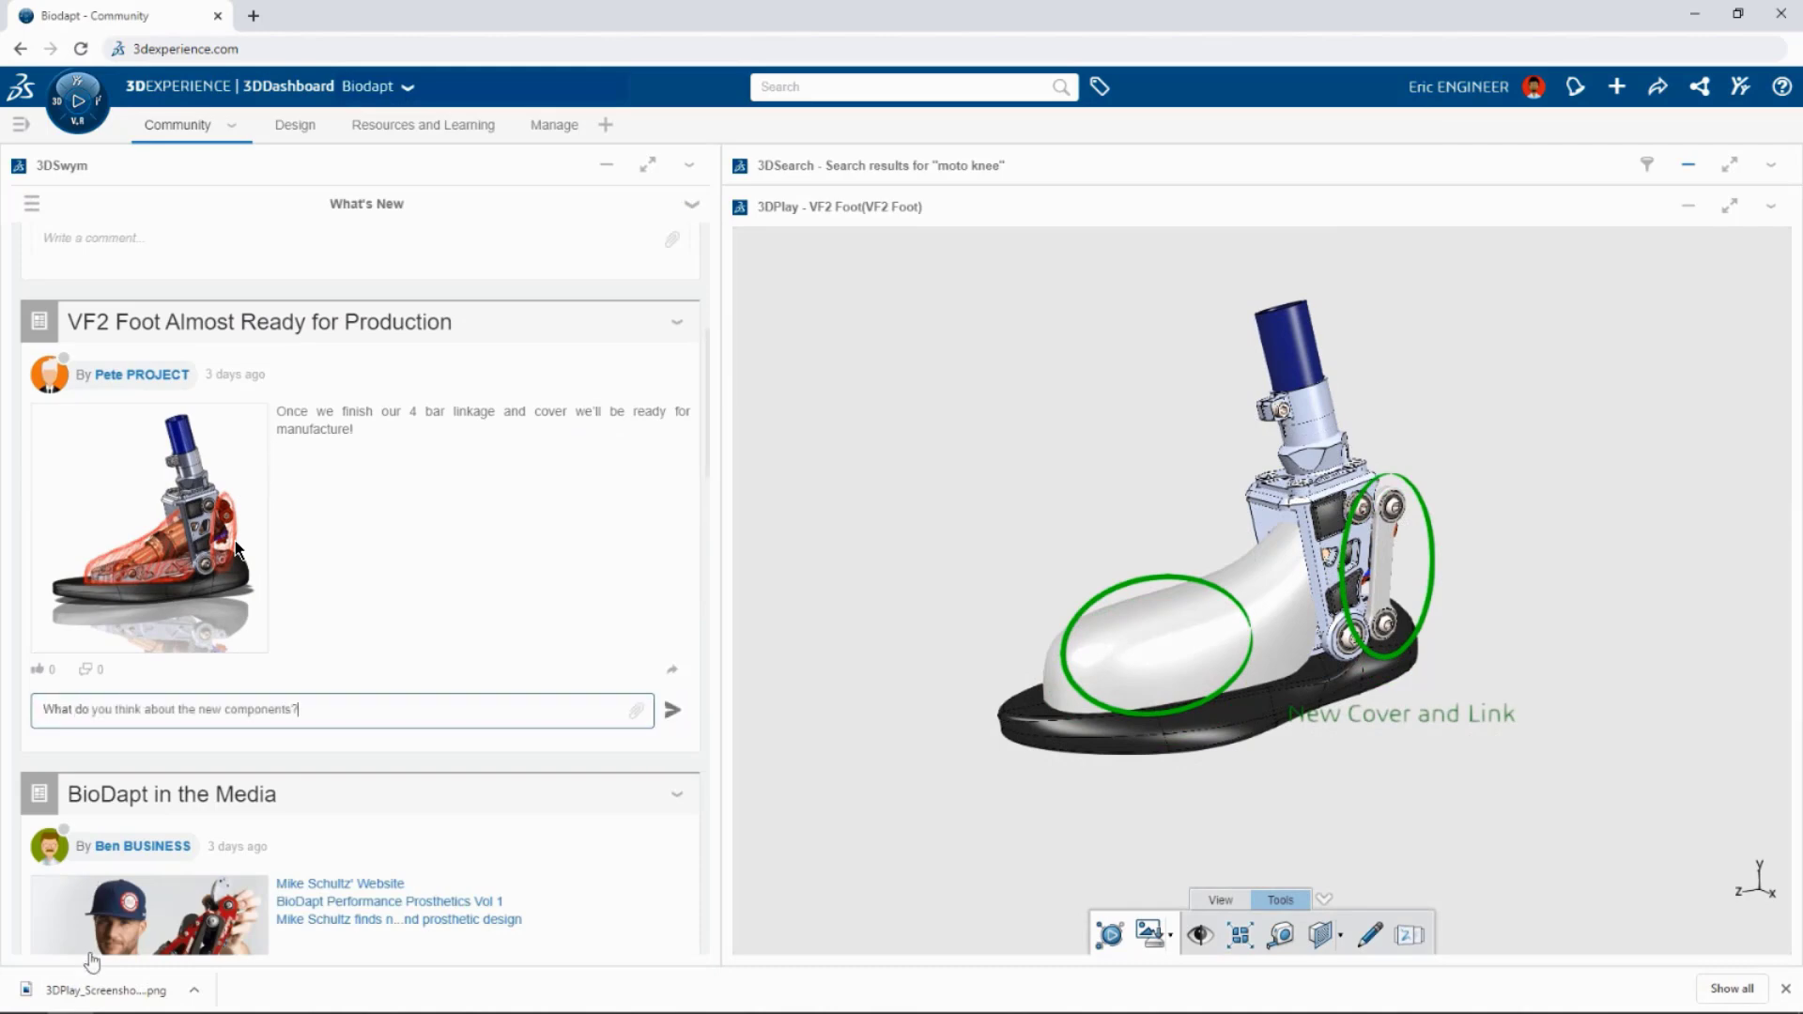
{"action": "left_click_drag", "start_coordinate": [94, 990], "coordinate": [370, 764]}
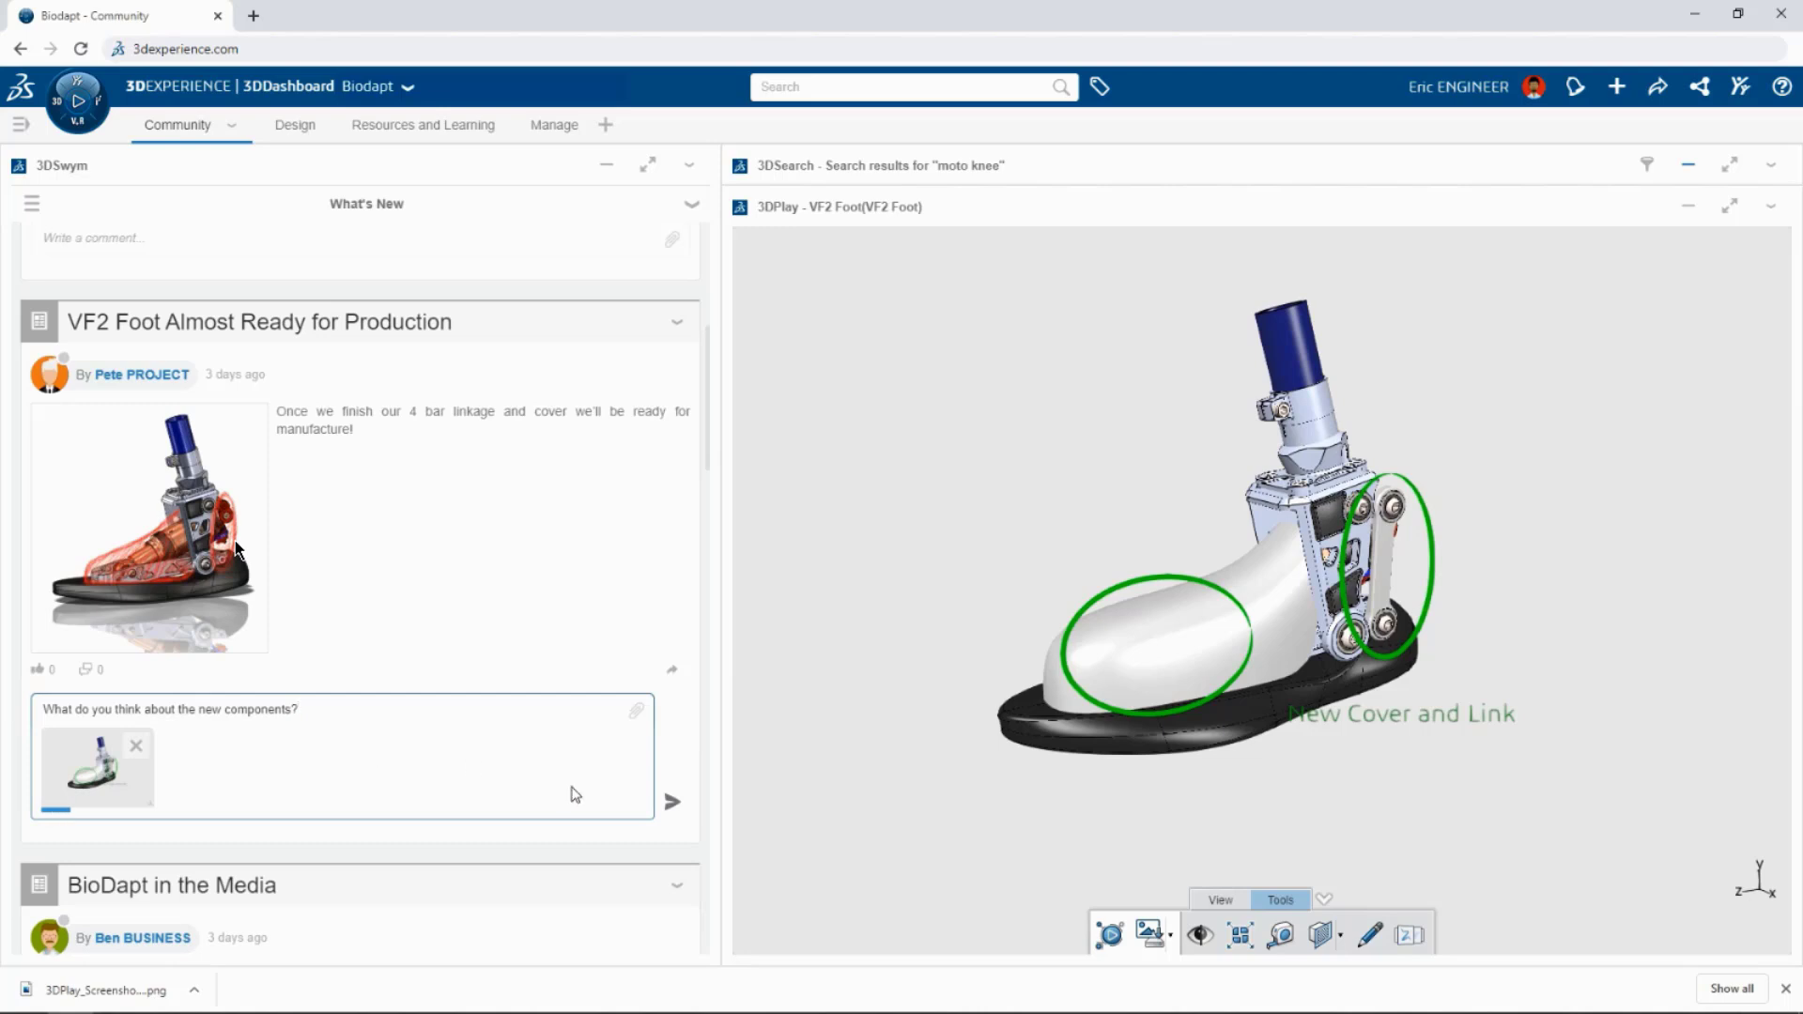
{"action": "left_click", "coordinate": [673, 808]}
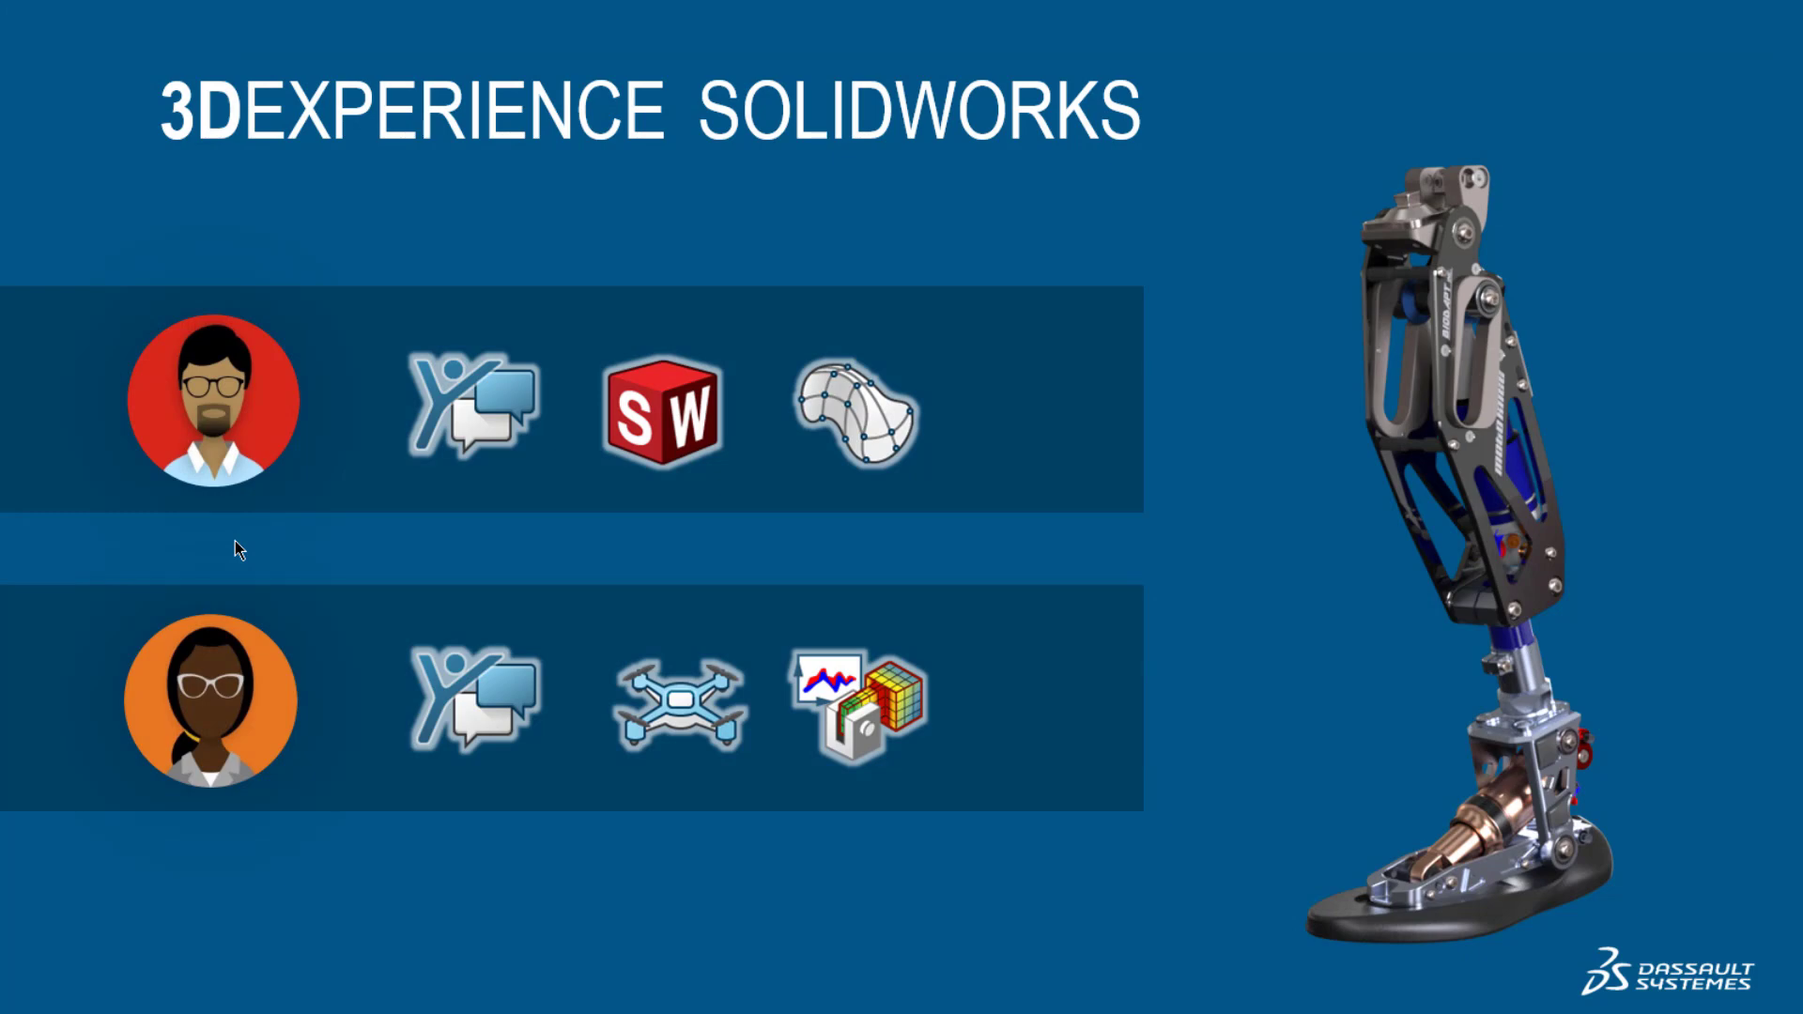
{"action": "key", "text": "Right"}
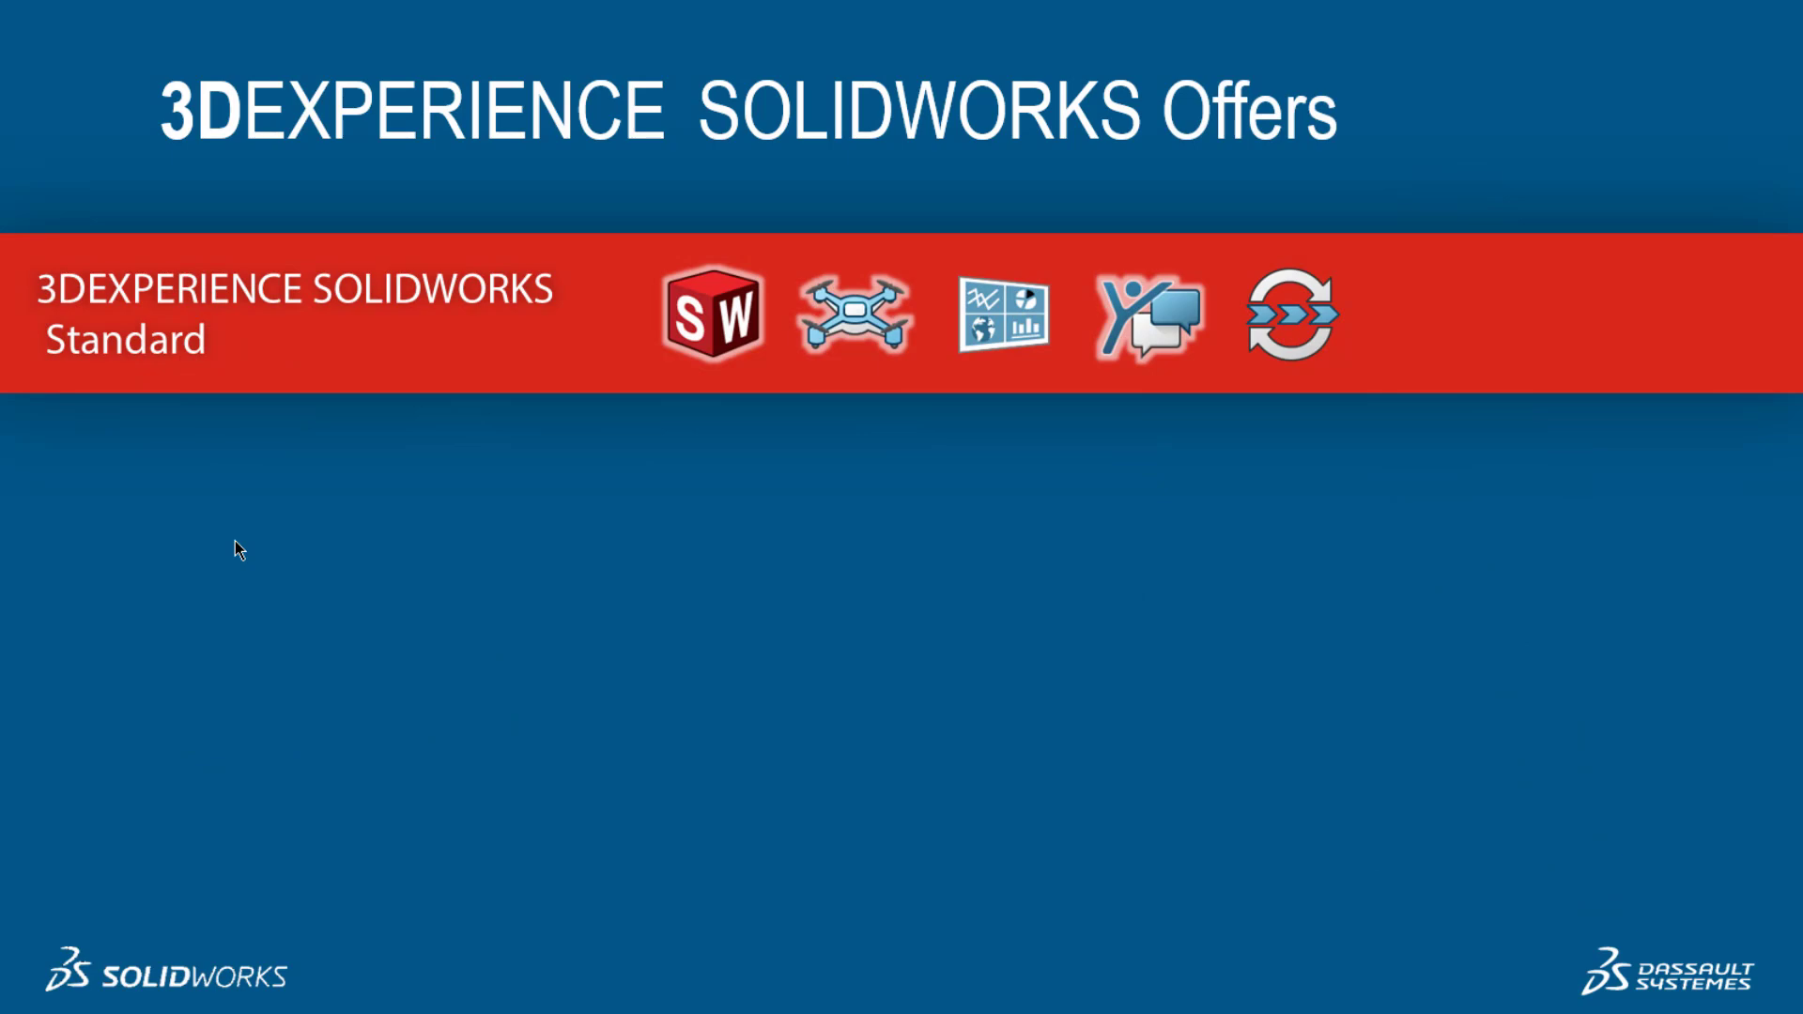